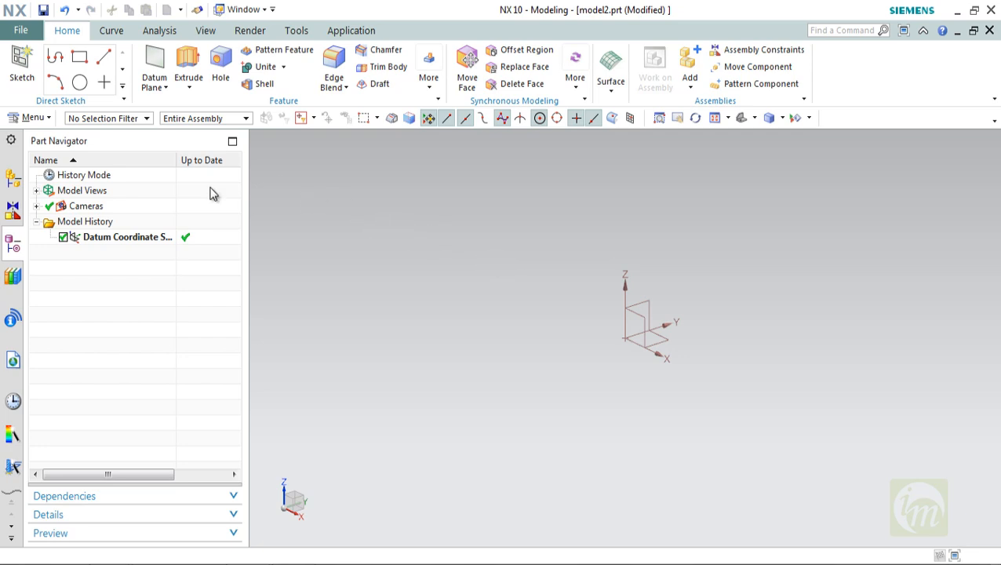
left_click(32, 117)
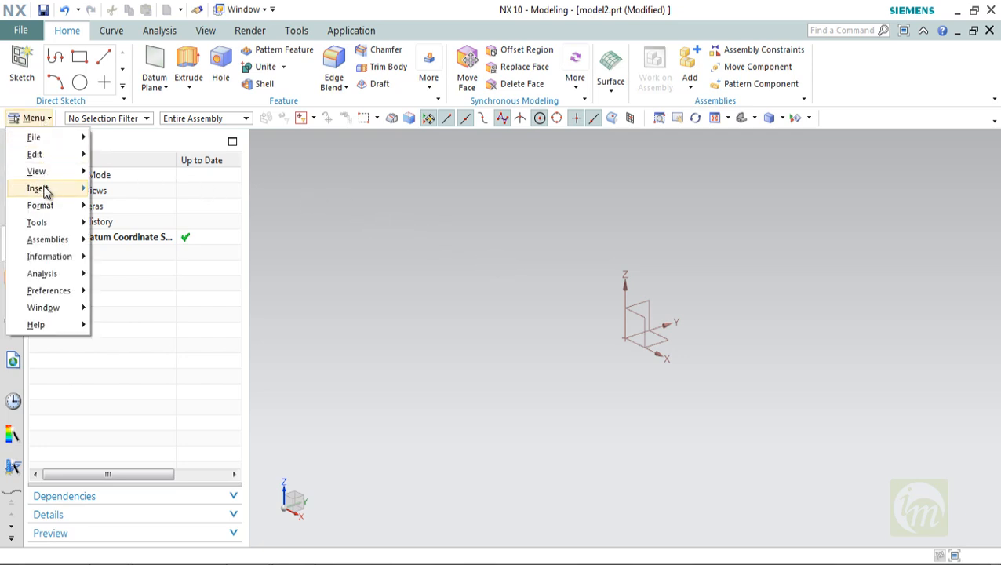
mouse_move(43, 191)
mouse_move(109, 191)
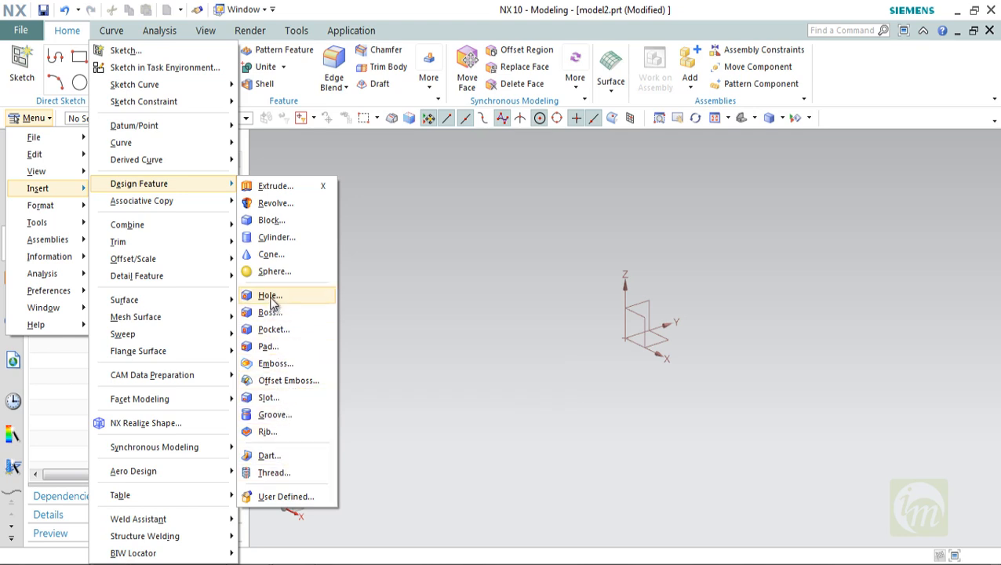
left_click(320, 60)
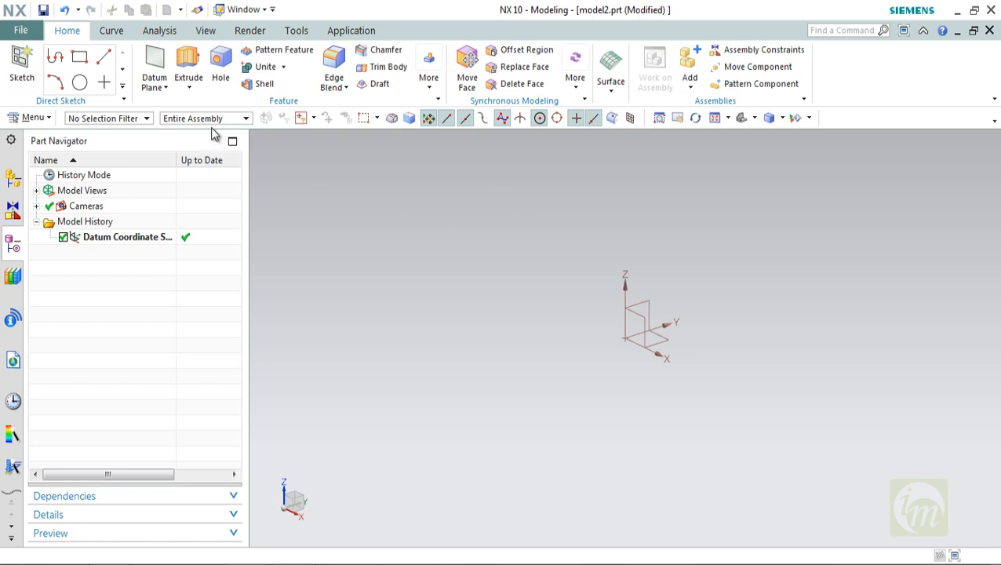
- Start an Extrude feature and create its section sketch on the XY plane of the datum coordinate system
left_click(188, 87)
left_click(199, 104)
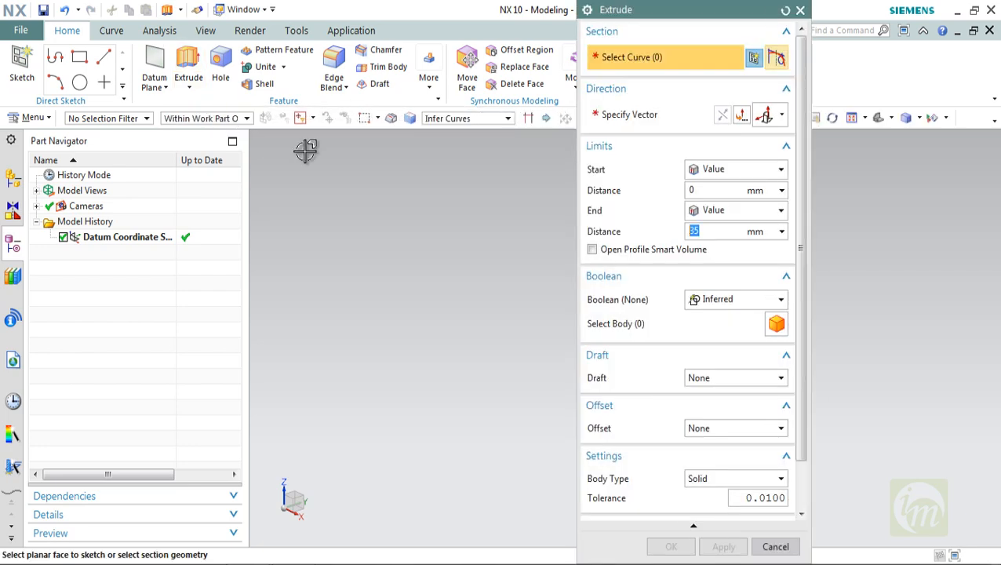
left_click(751, 58)
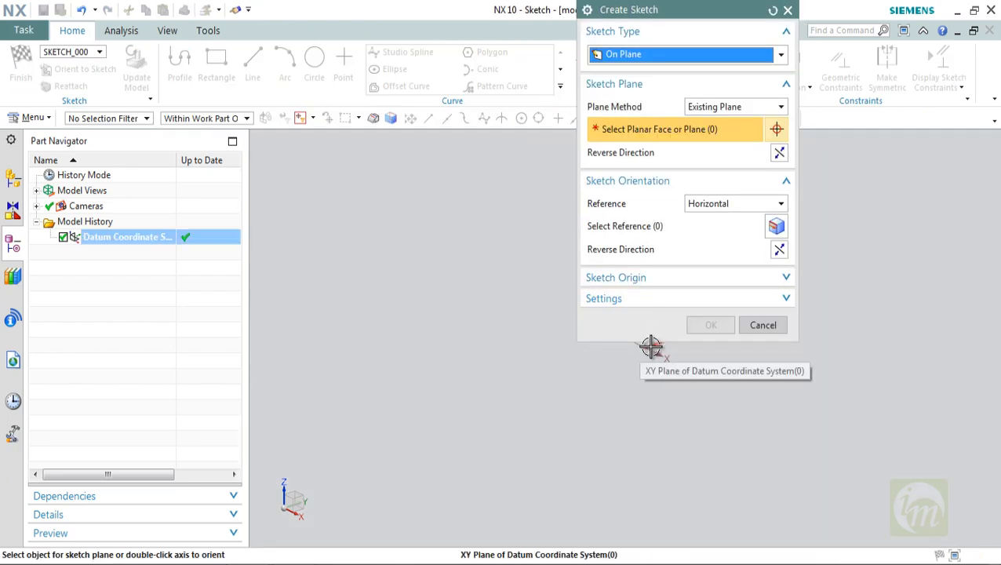
left_click(650, 345)
left_click(701, 326)
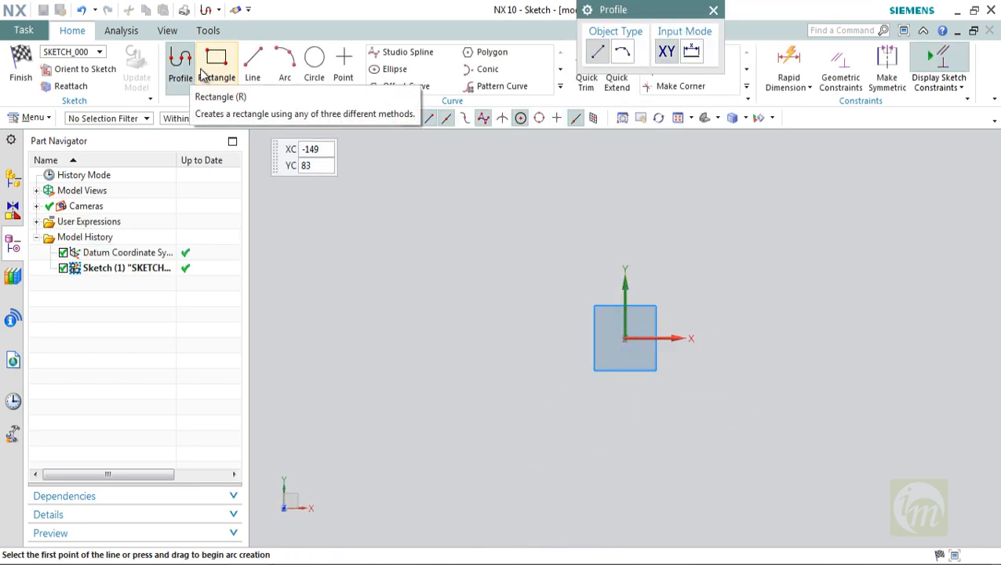
- Sketch a two-point rectangle about 187 mm wide and 103 mm high around the sketch origin
left_click(206, 70)
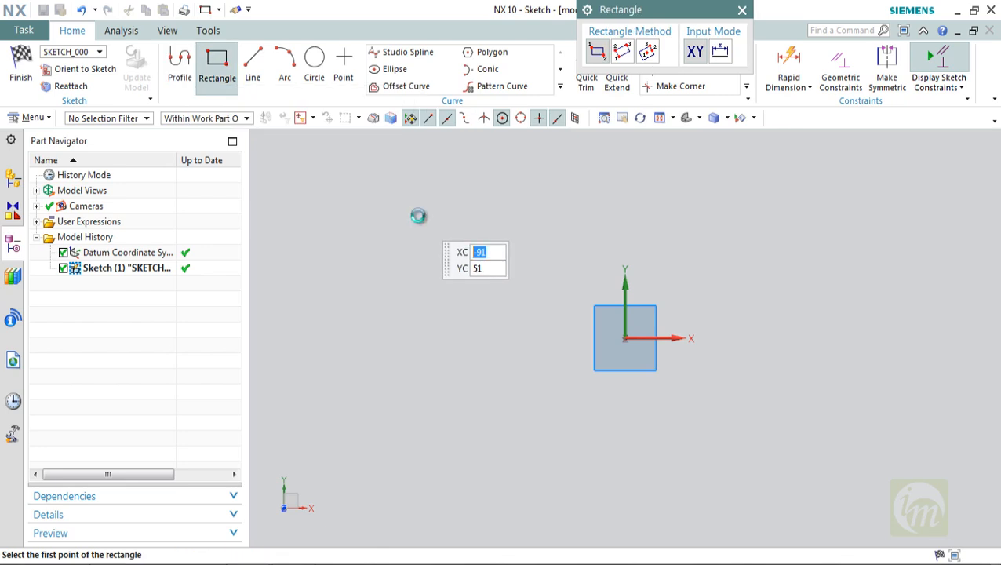
left_click(418, 216)
left_click(844, 461)
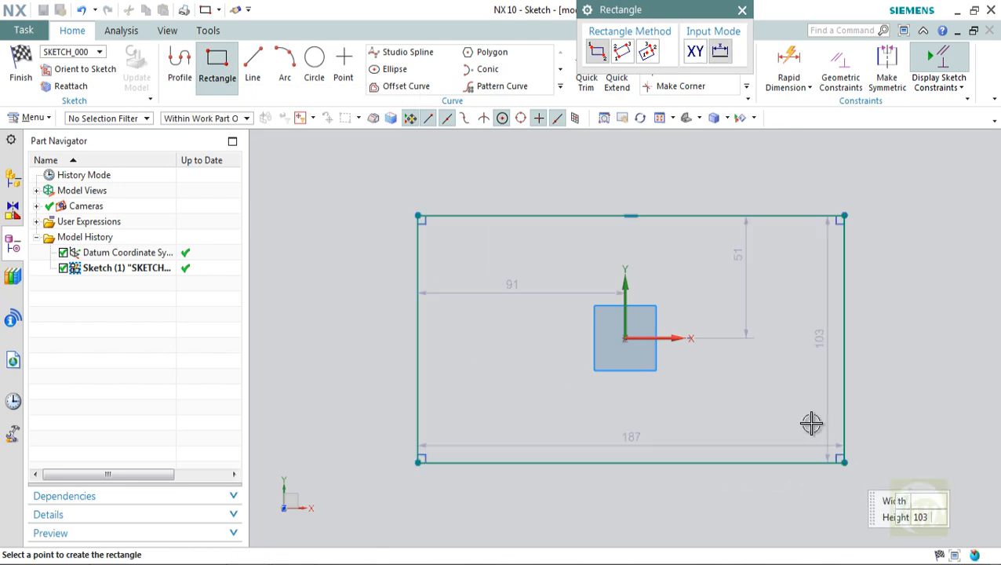
key("Escape")
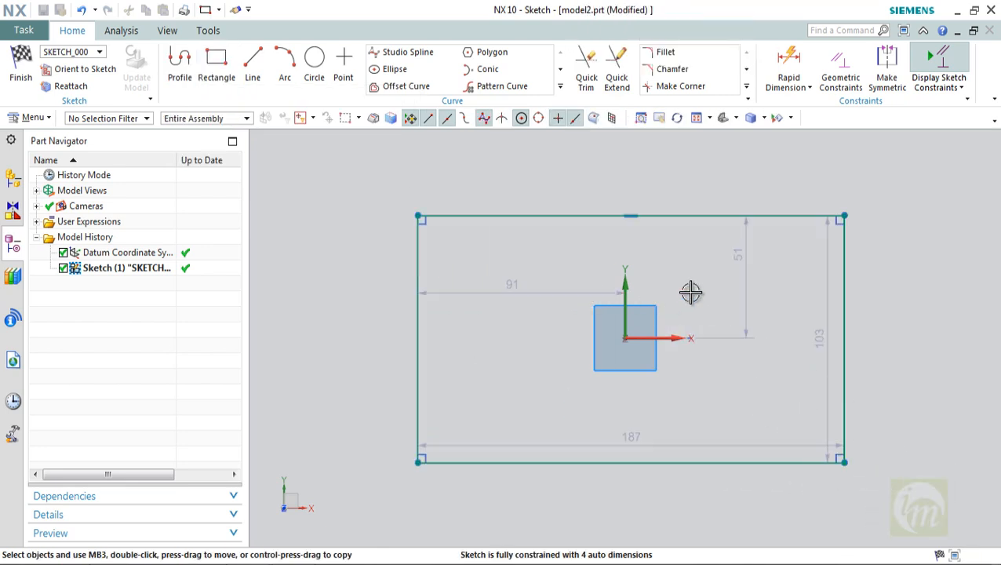
- Set the rectangle's width to 200 mm and its height to 120 mm
double_click(635, 439)
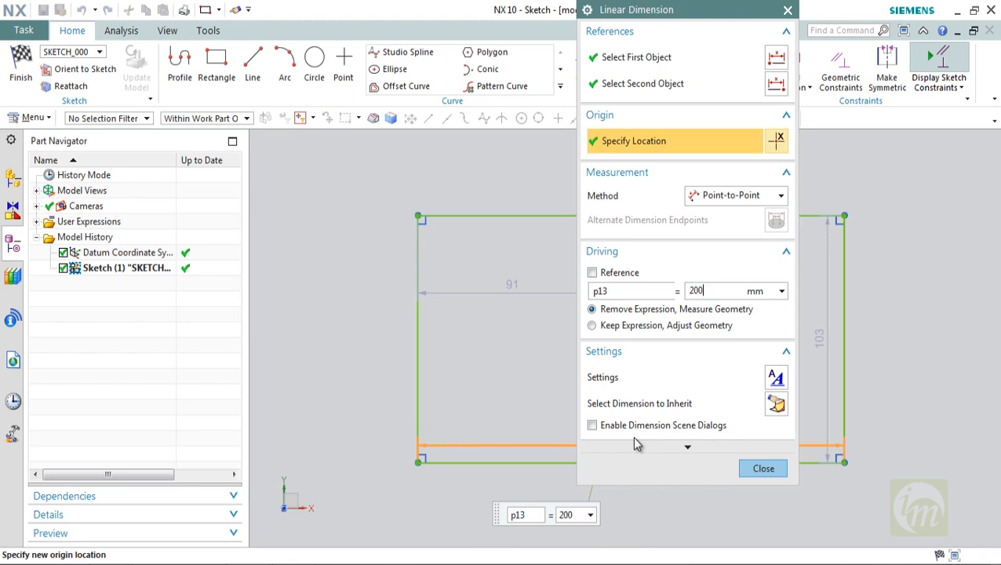
type("200")
key("Return")
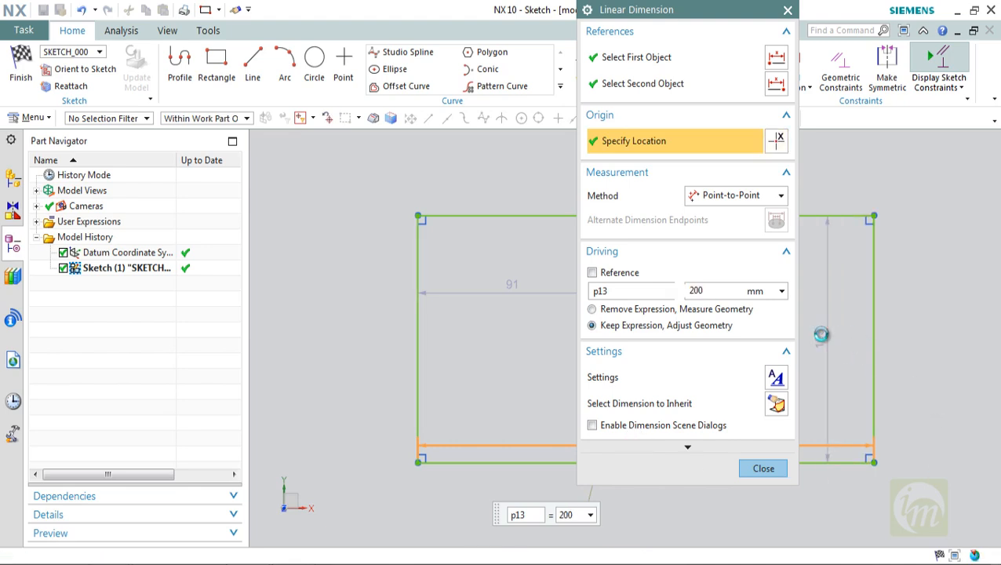
double_click(820, 333)
type("1")
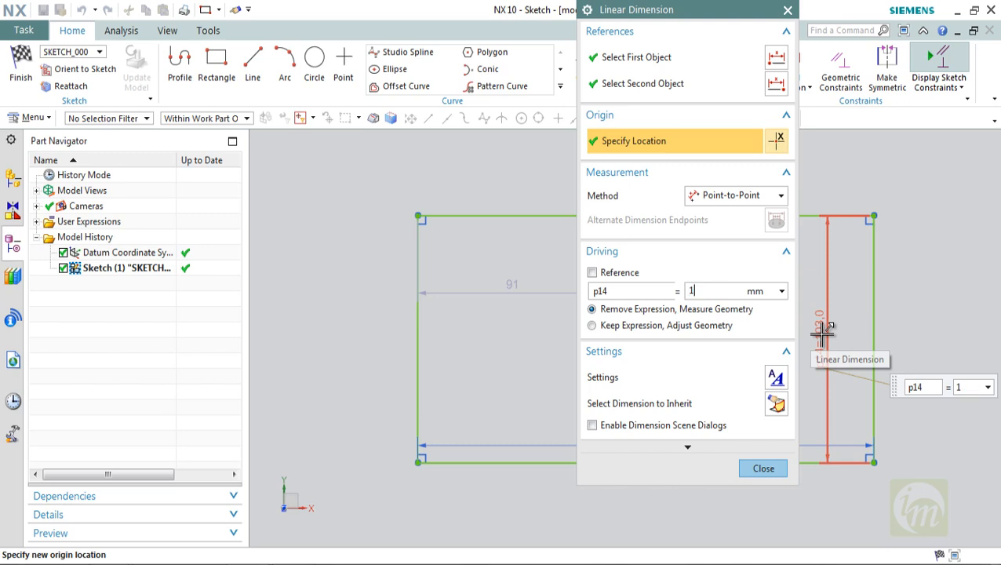
type("20")
key("Return")
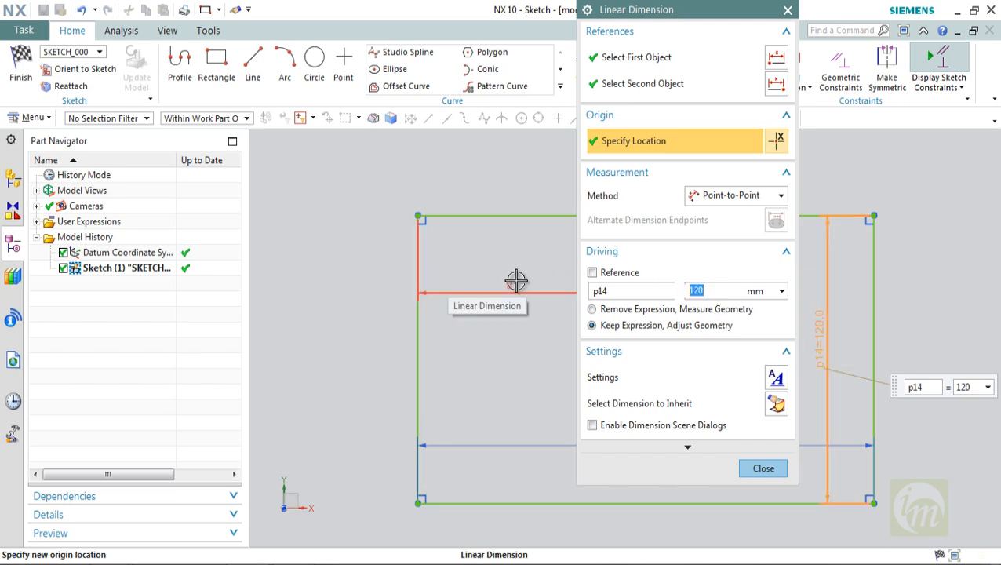
- Centre the rectangle on the origin by setting its left edge offset to 100 mm and its upper edge offset to 60 mm
double_click(516, 281)
type("10")
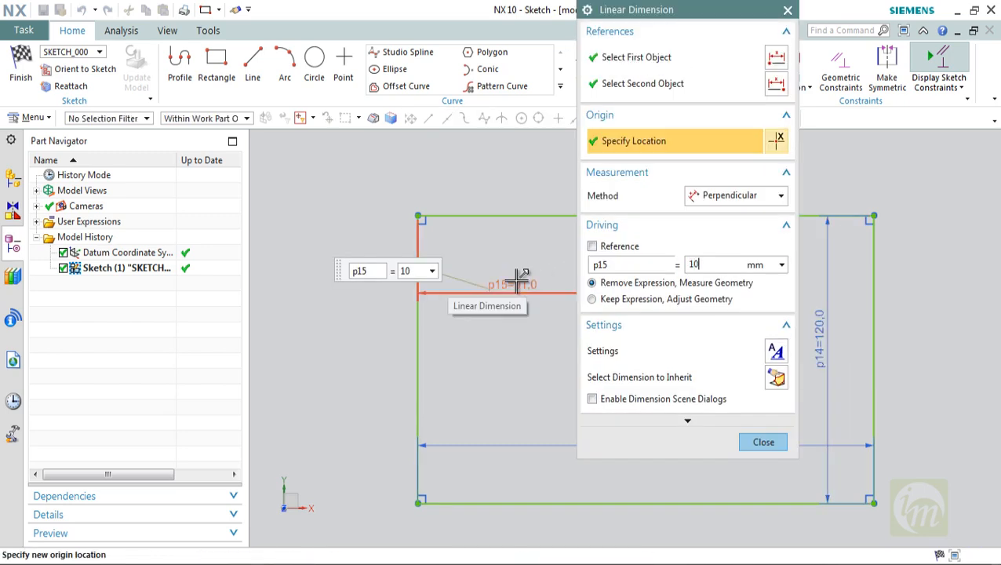
type("0")
key("Return")
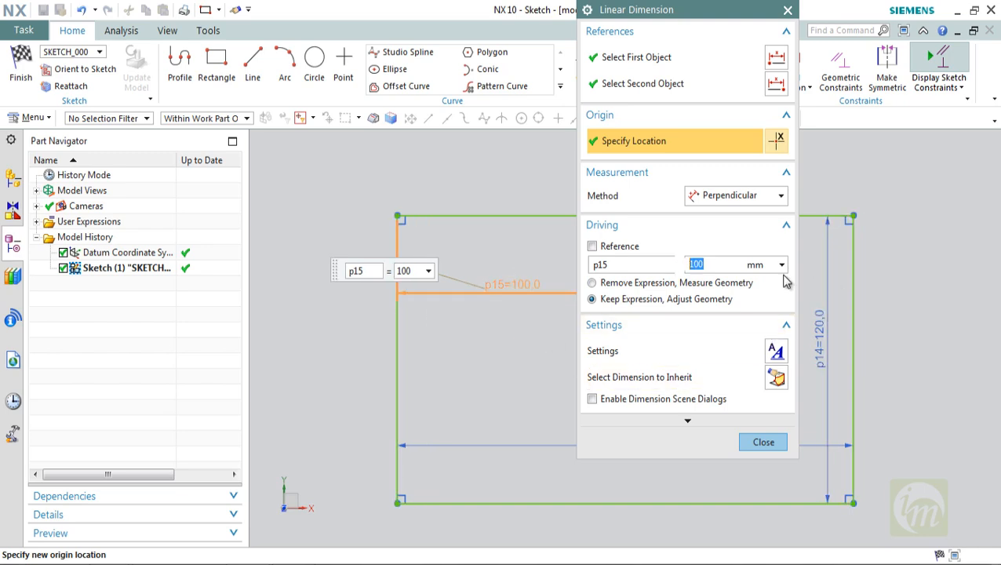
left_click(763, 441)
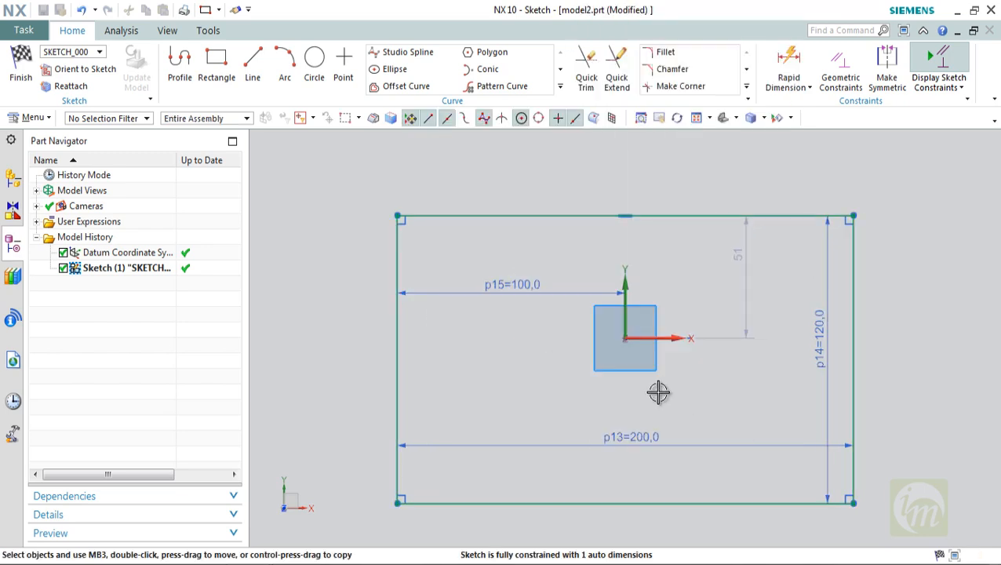
double_click(741, 251)
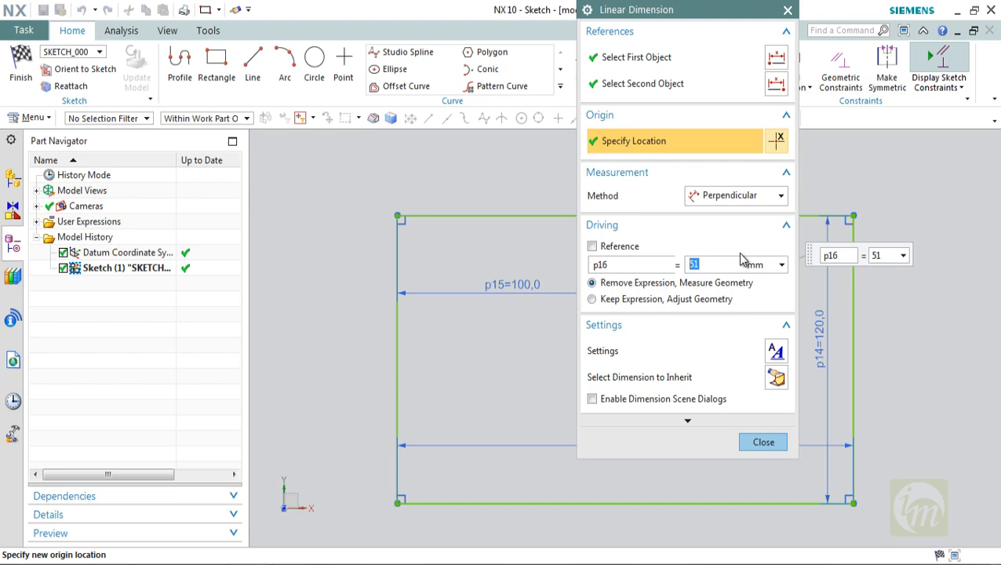
type("60")
key("Return")
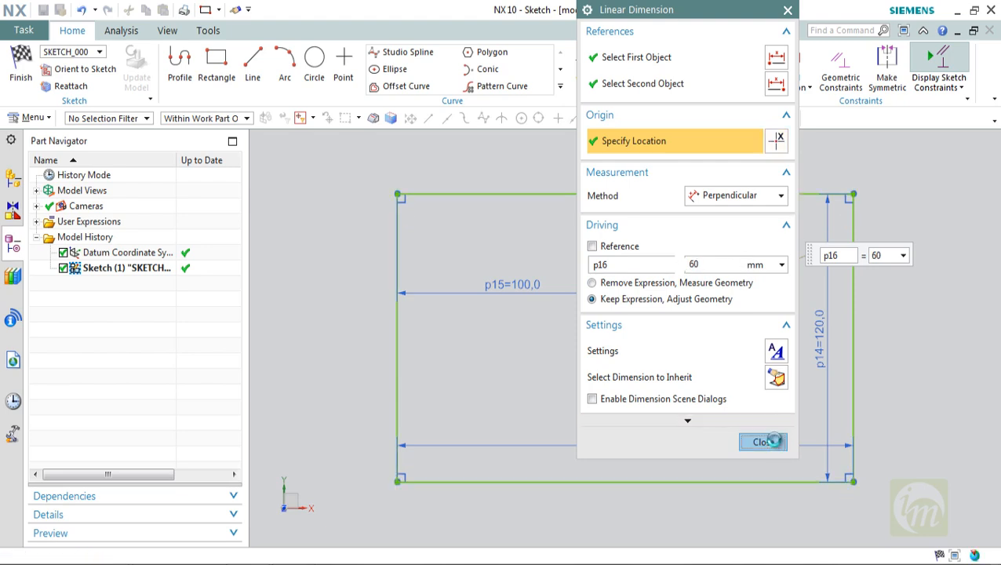
left_click(766, 440)
- Finish the section sketch and extrude the rectangle from 0 to 50 mm as a solid block
scroll(534, 304, "down", 3)
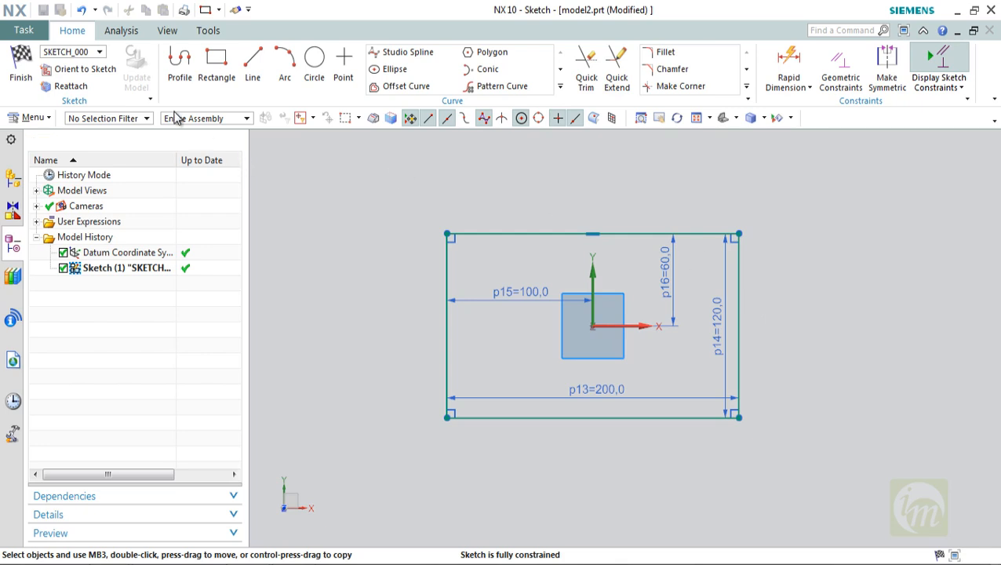
left_click(21, 78)
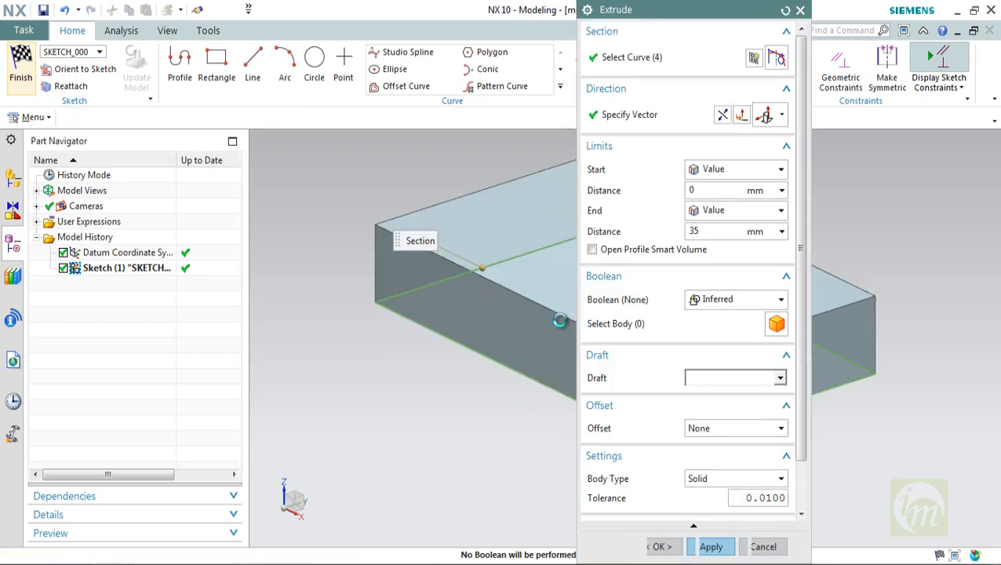
scroll(522, 335, "down", 3)
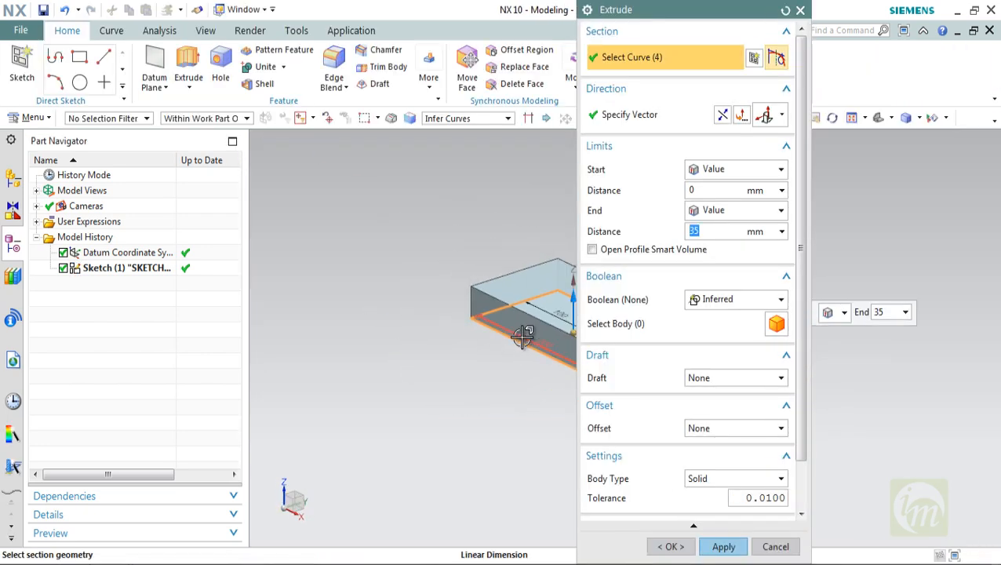
middle_click_drag(518, 346, 510, 321)
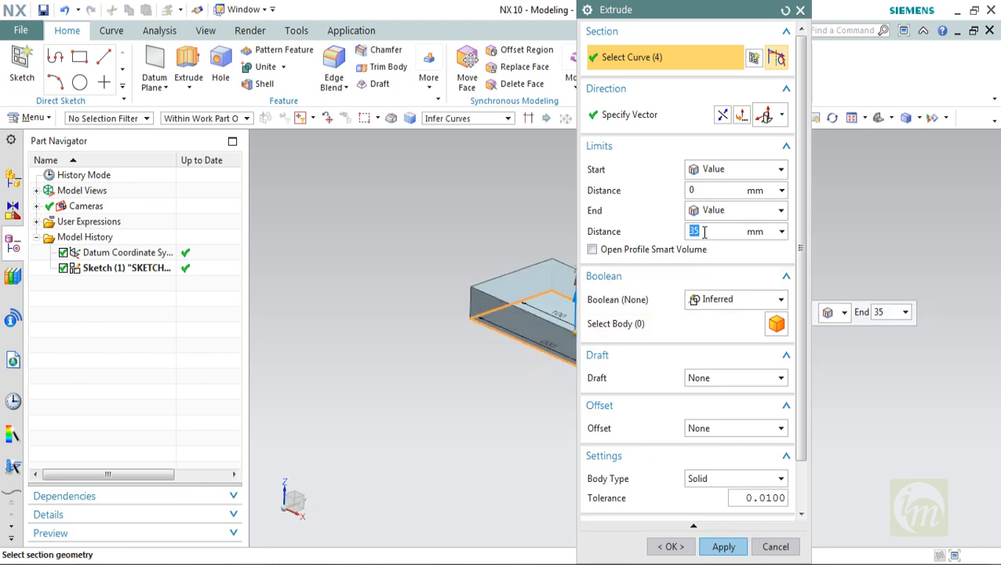
key("Return")
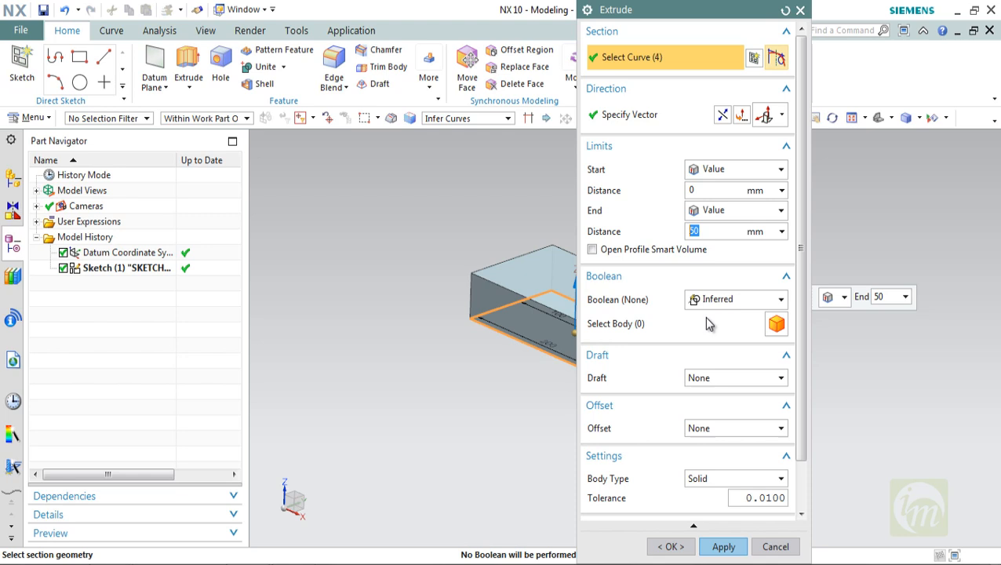
left_click(720, 546)
left_click(767, 546)
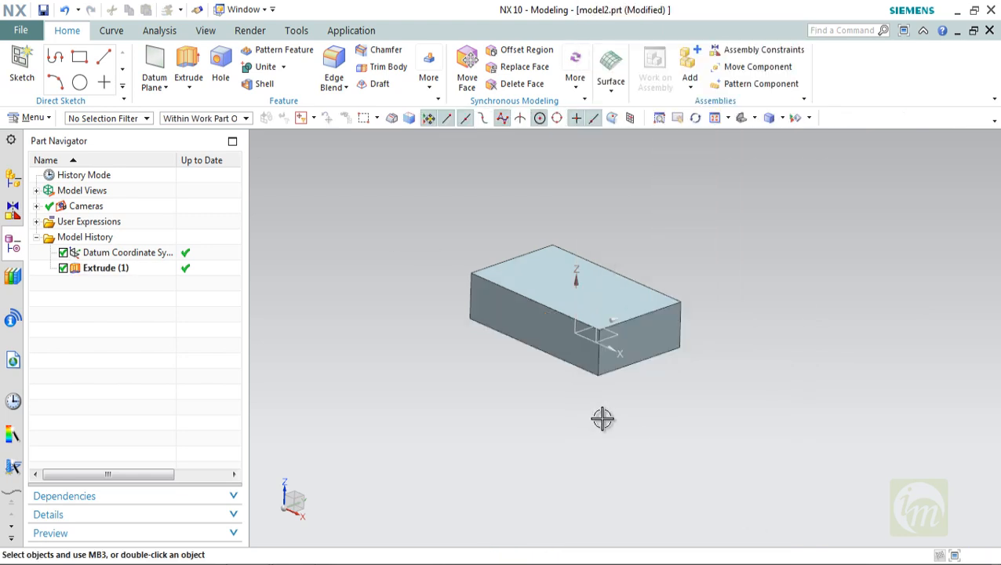
- Start a Hole feature on the block with the type set to General Hole
mouse_move(602, 419)
middle_mouse_down()
mouse_move(625, 403)
mouse_move(599, 433)
middle_mouse_up()
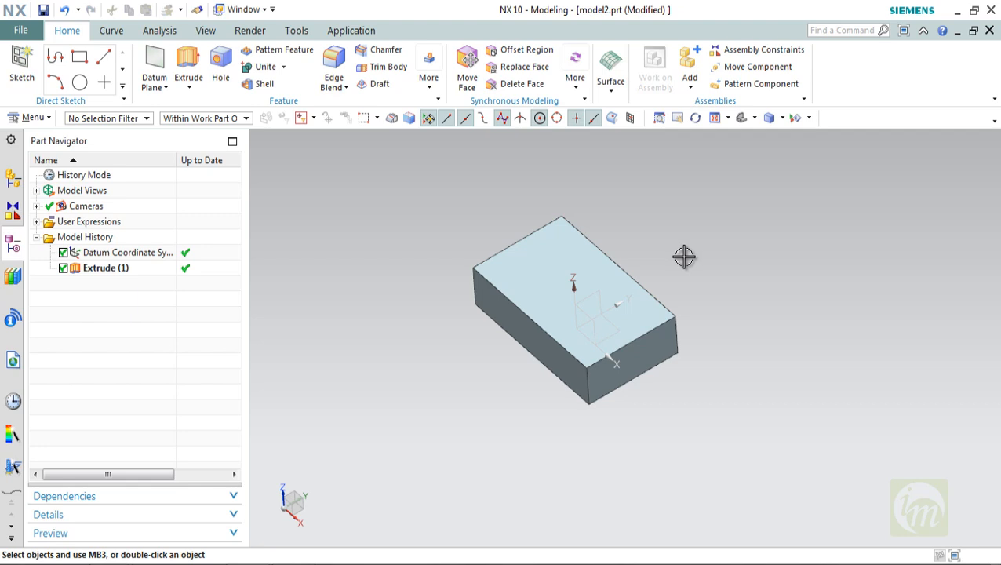
left_click(29, 118)
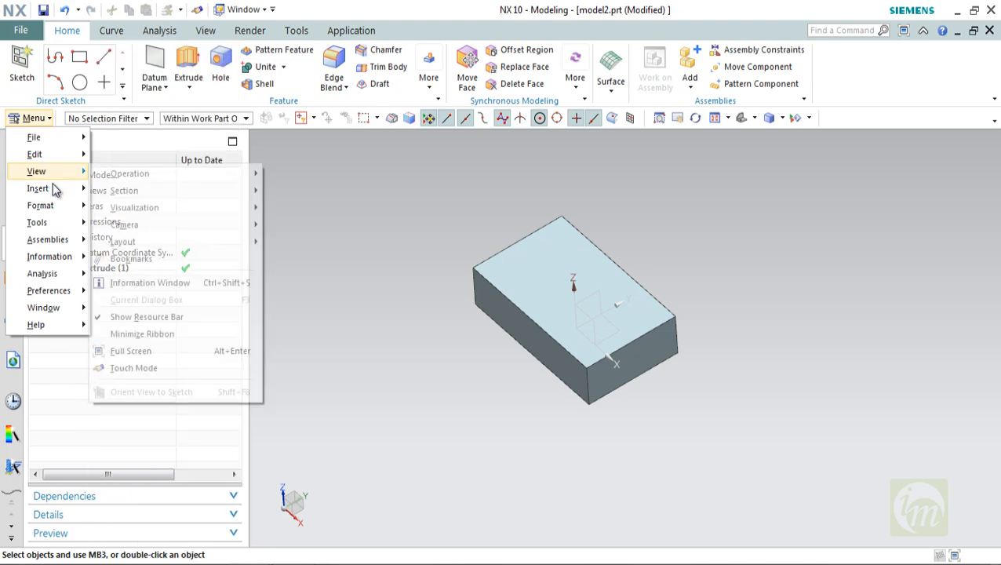
mouse_move(55, 195)
mouse_move(135, 189)
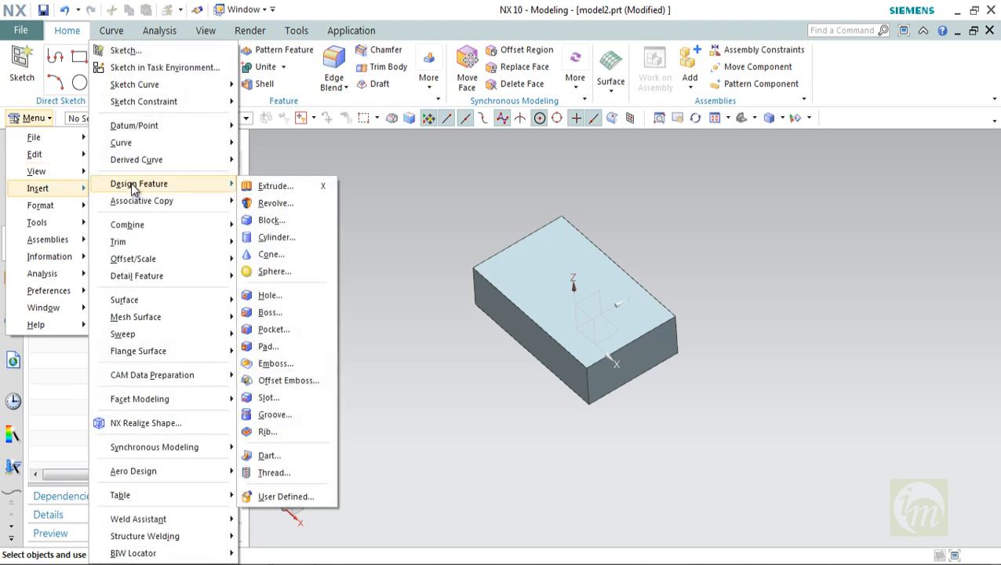
left_click(293, 298)
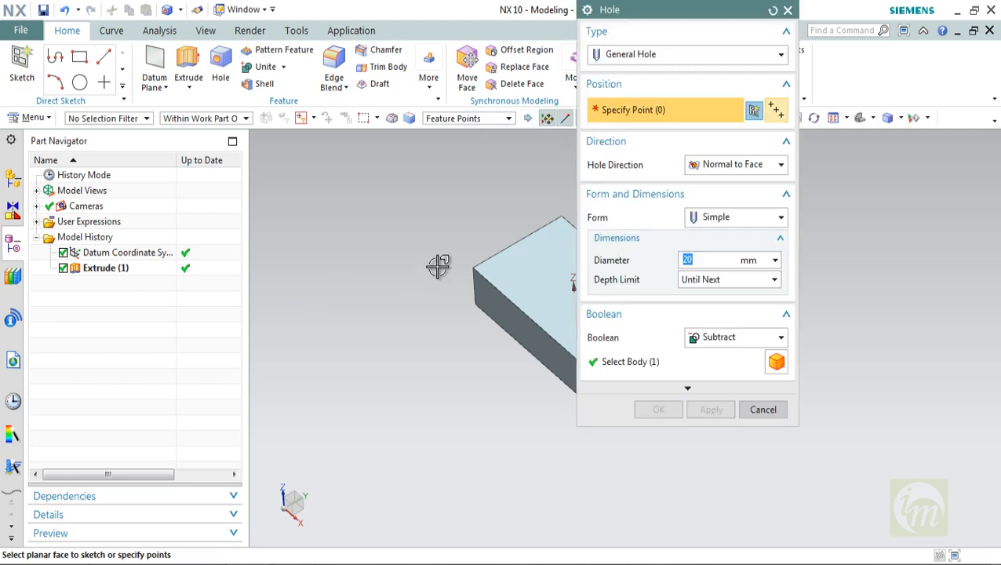
left_click_drag(639, 8, 778, 117)
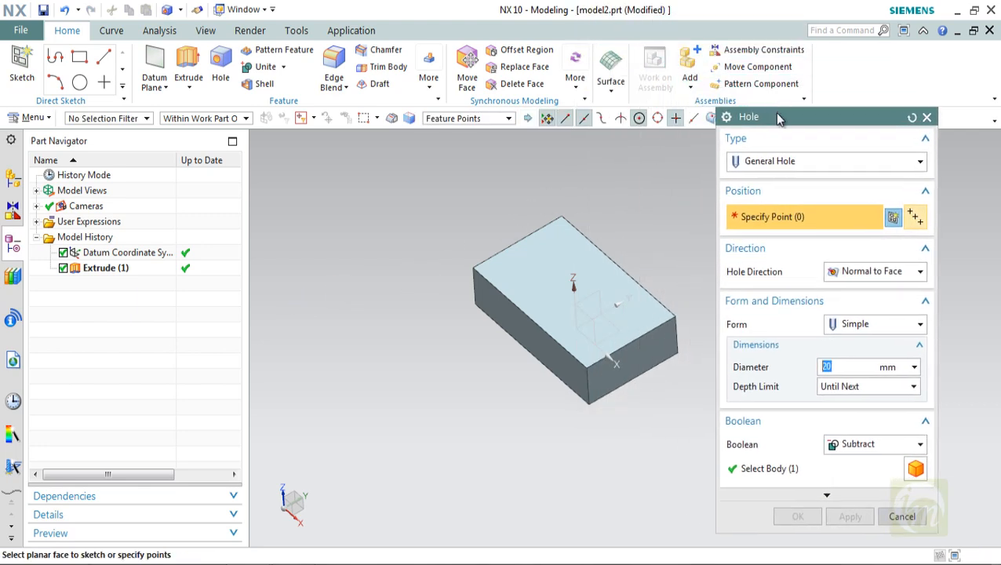
left_click(786, 161)
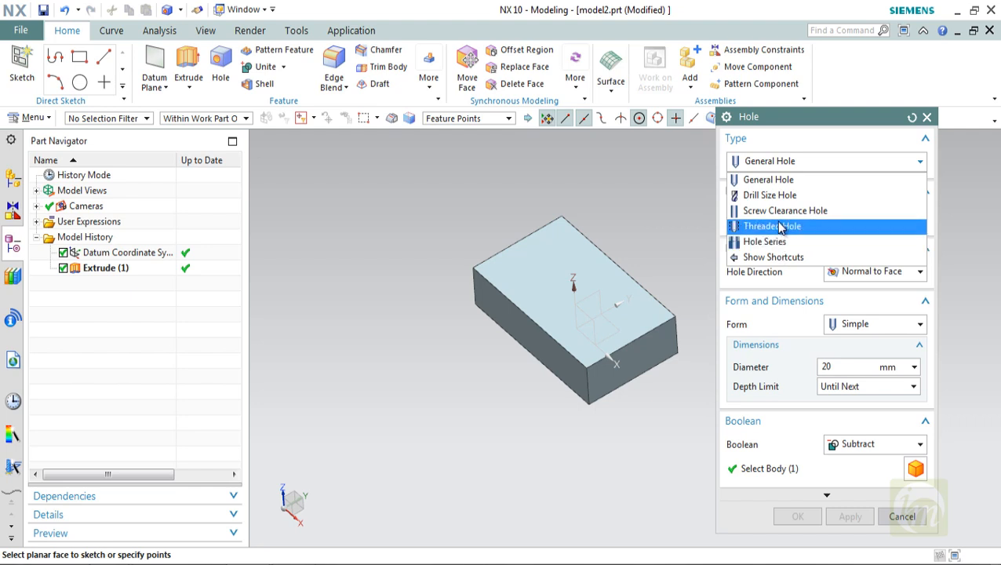
left_click(770, 181)
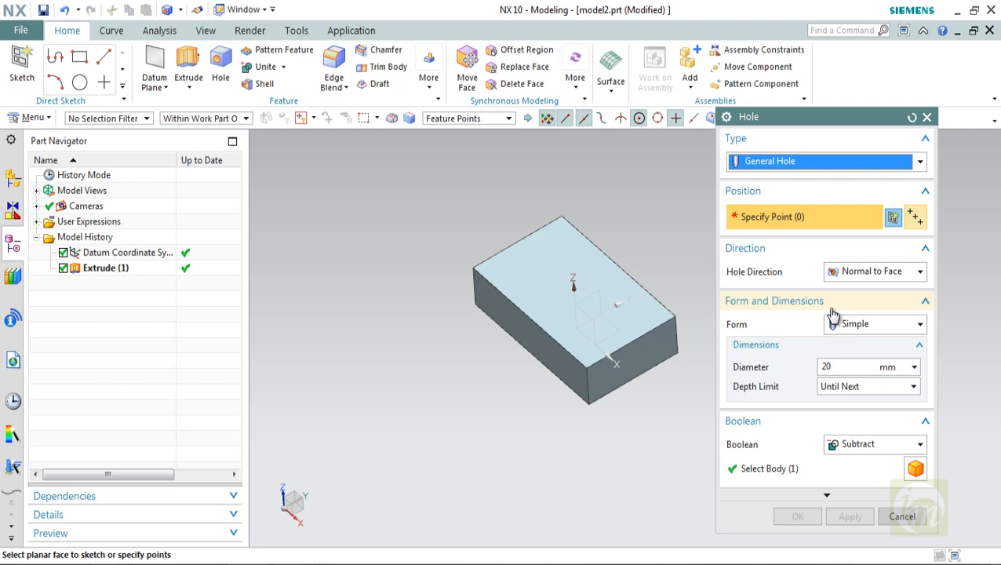
- Look through the Drill Size Hole and Screw Clearance Hole settings and return the type to General Hole
left_click(770, 160)
left_click(770, 194)
left_click(770, 138)
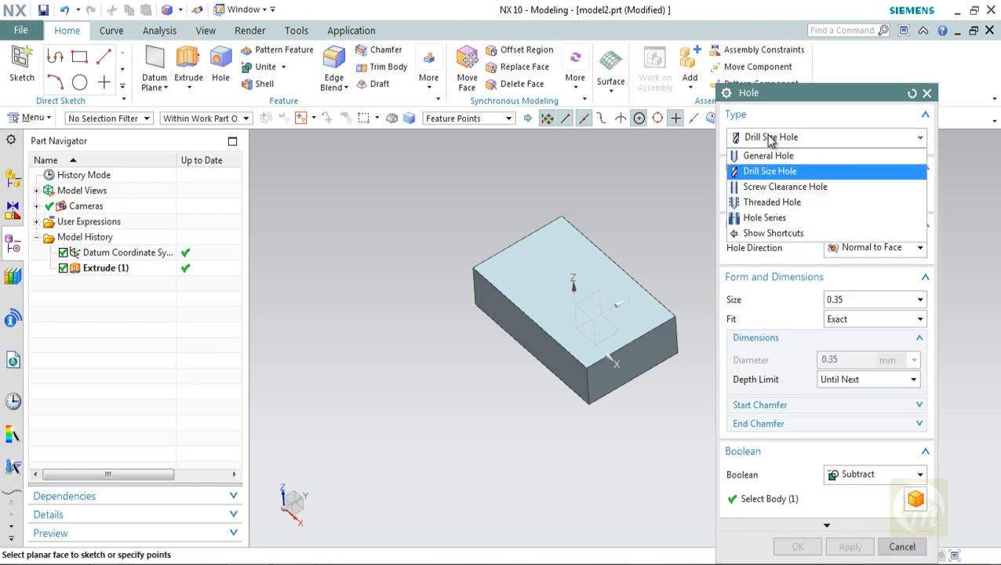
left_click(770, 190)
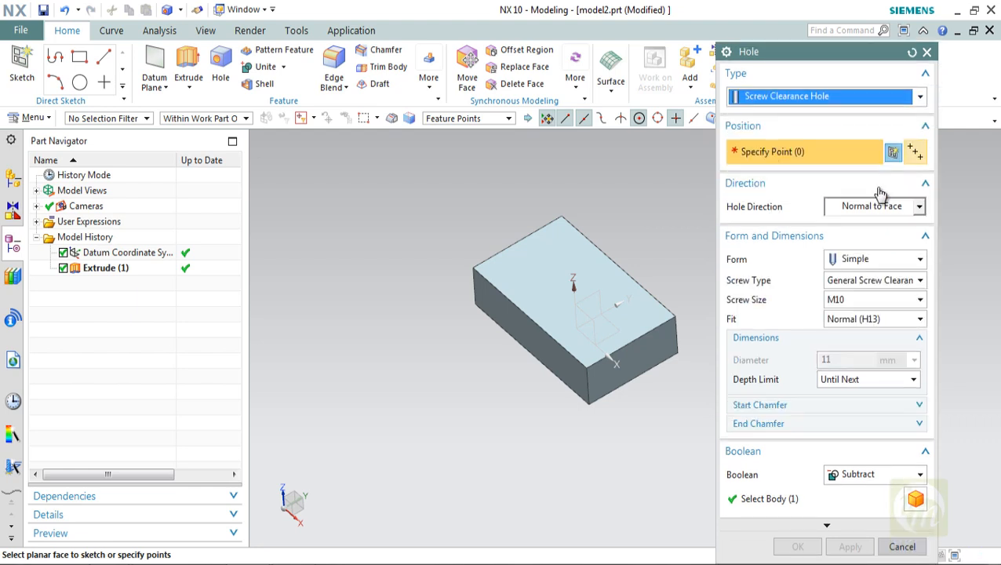
left_click(799, 98)
left_click(773, 114)
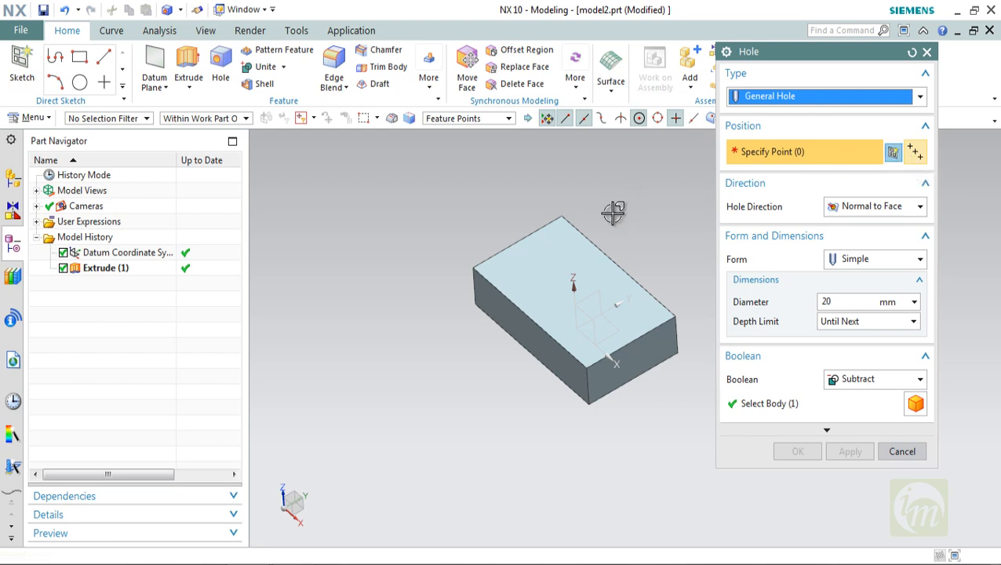
- Place hole points on the block's top face: one about 19.5 mm and 71.6 mm from the sketch origin corner, another at absolute 0, 0, 0
left_click(588, 263)
left_click(685, 270)
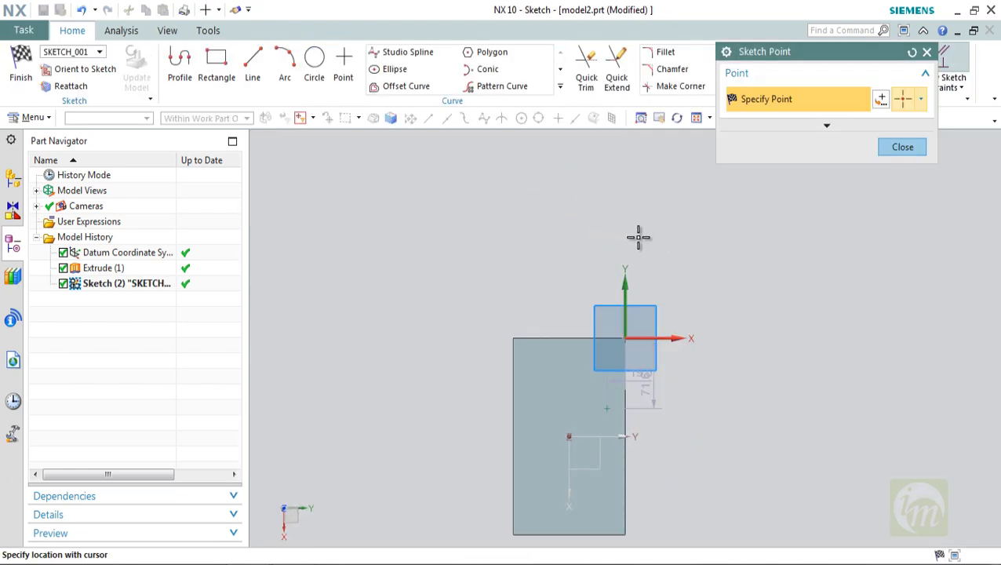
left_click(607, 408)
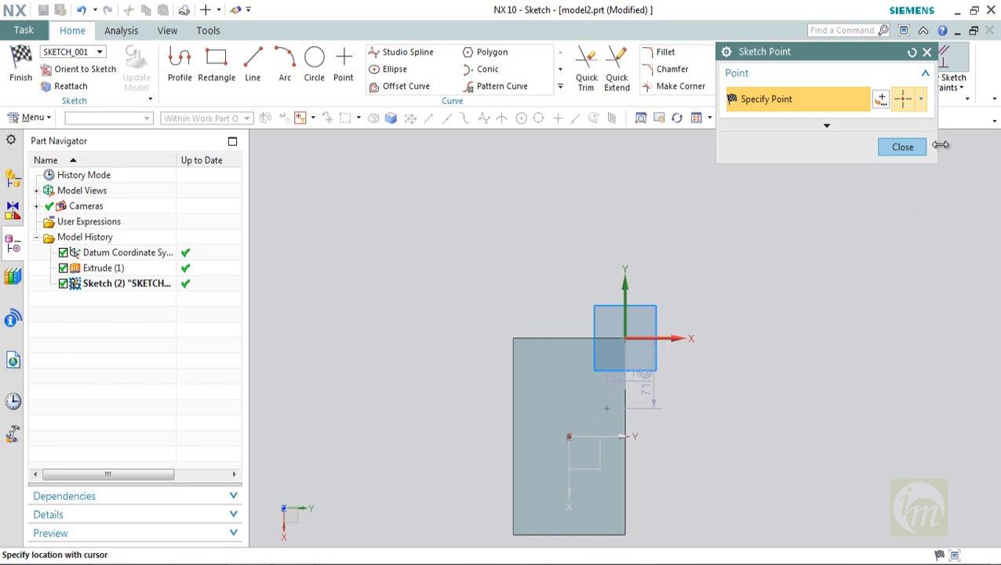
left_click(881, 100)
left_click(857, 98)
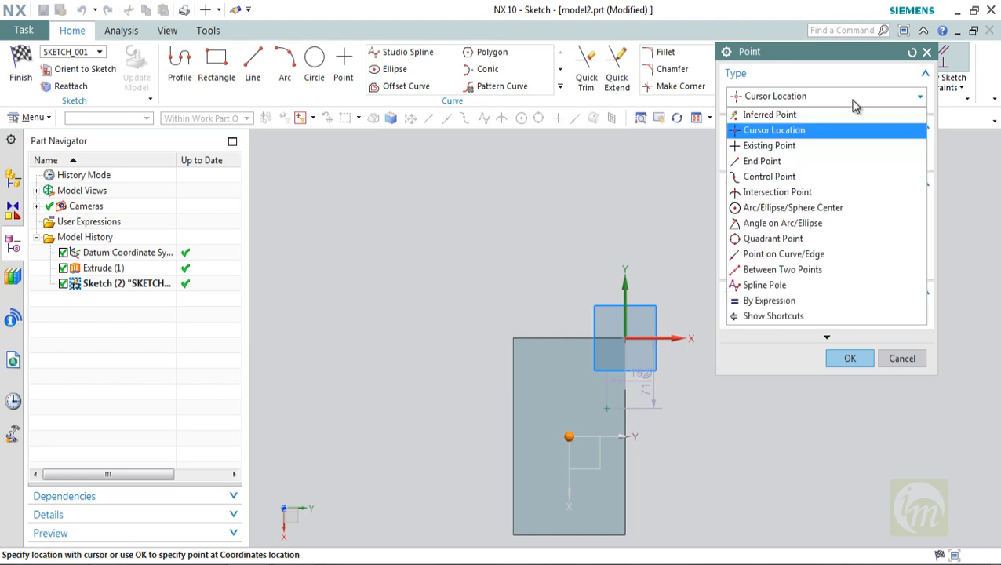
left_click(782, 132)
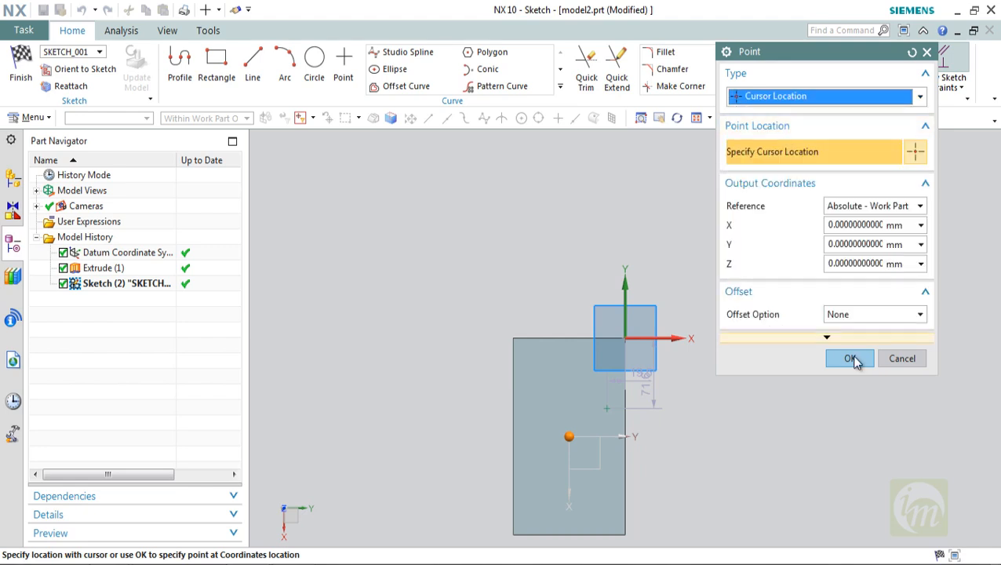
left_click(849, 358)
- Place three more hole points freehand near the remaining corners of the top face and finish the sketch
left_click(541, 374)
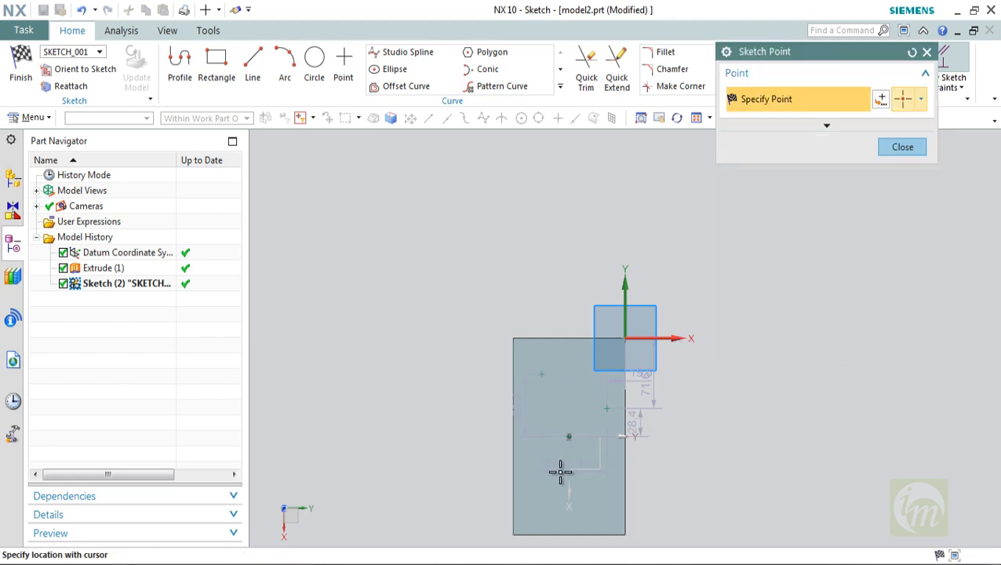
left_click(540, 497)
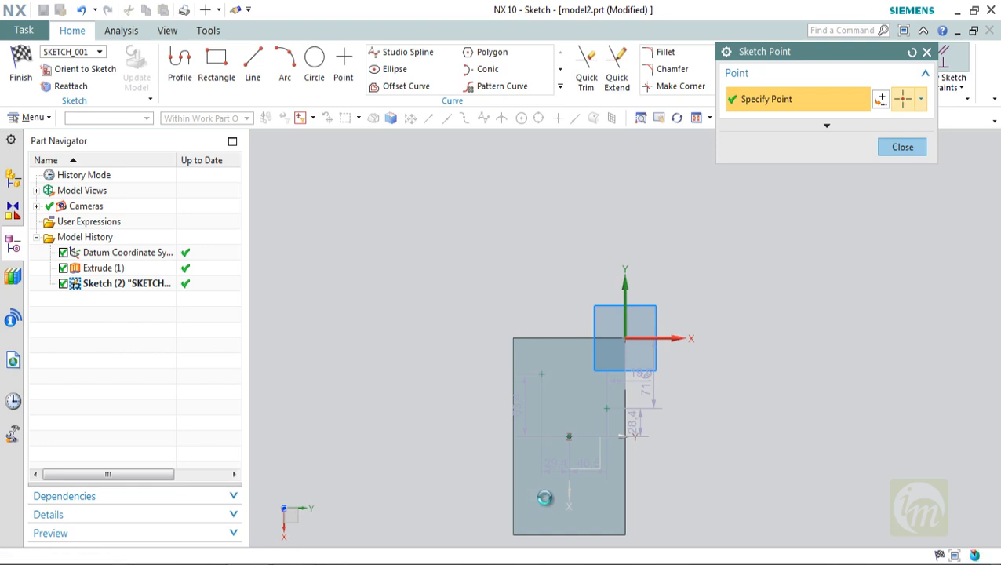
left_click(602, 496)
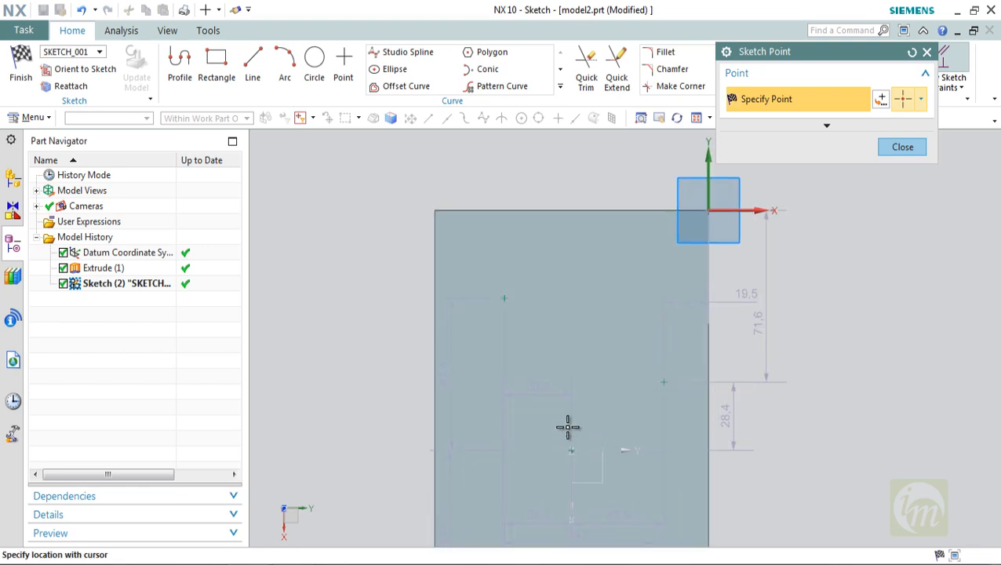
left_click(894, 150)
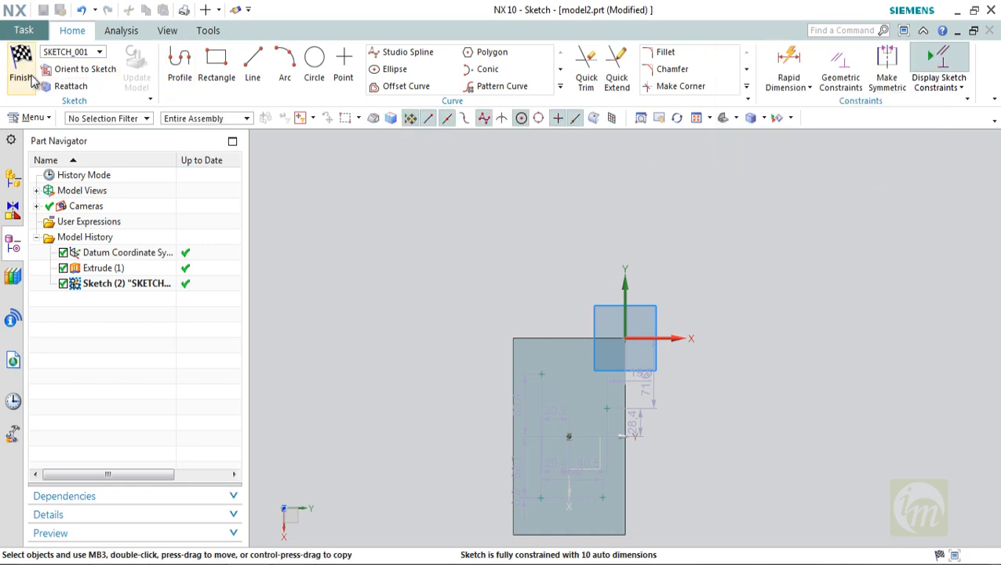
left_click(28, 81)
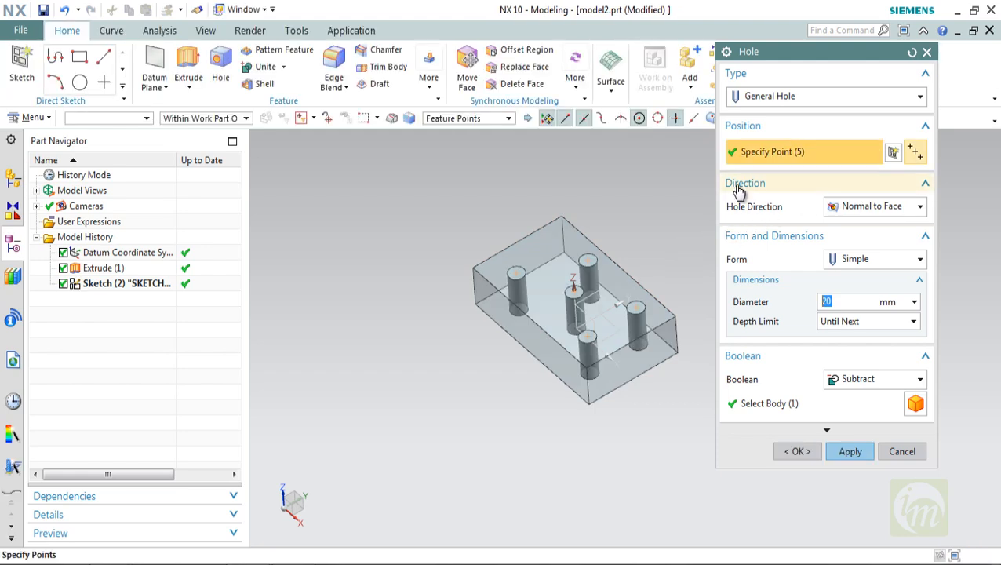
- Try the Along Vector hole direction and set it back to Normal to Face
middle_click_drag(633, 251, 655, 239)
scroll(487, 310, "up", 5)
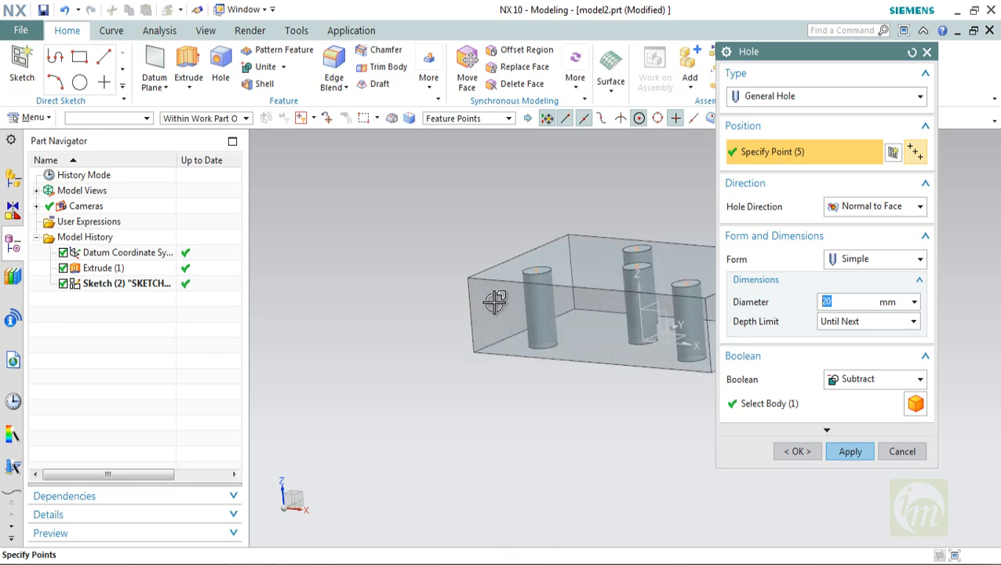
mouse_move(561, 271)
middle_mouse_down()
mouse_move(609, 273)
mouse_move(586, 271)
mouse_move(577, 250)
mouse_move(562, 273)
mouse_move(607, 277)
mouse_move(541, 270)
middle_mouse_up()
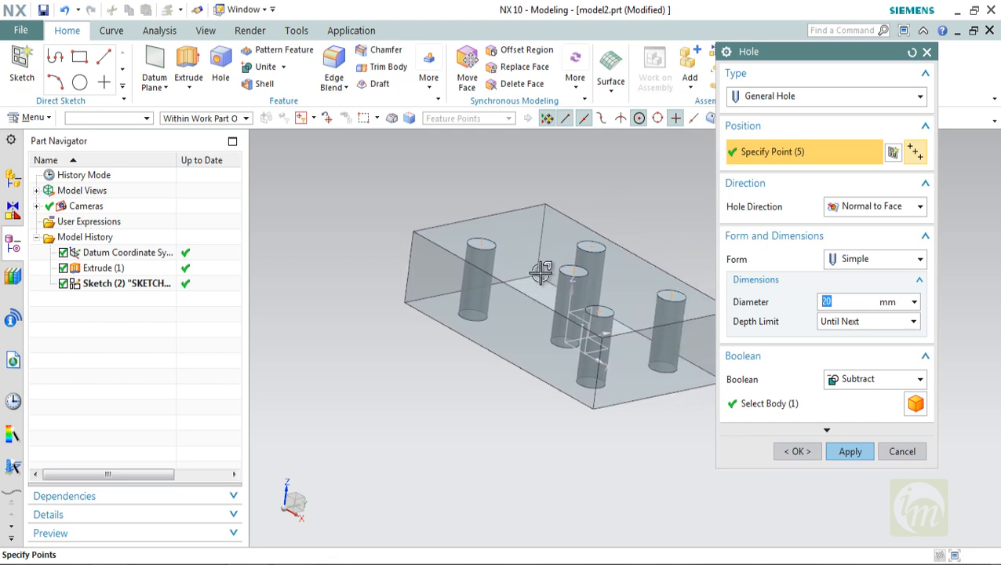
left_click(853, 208)
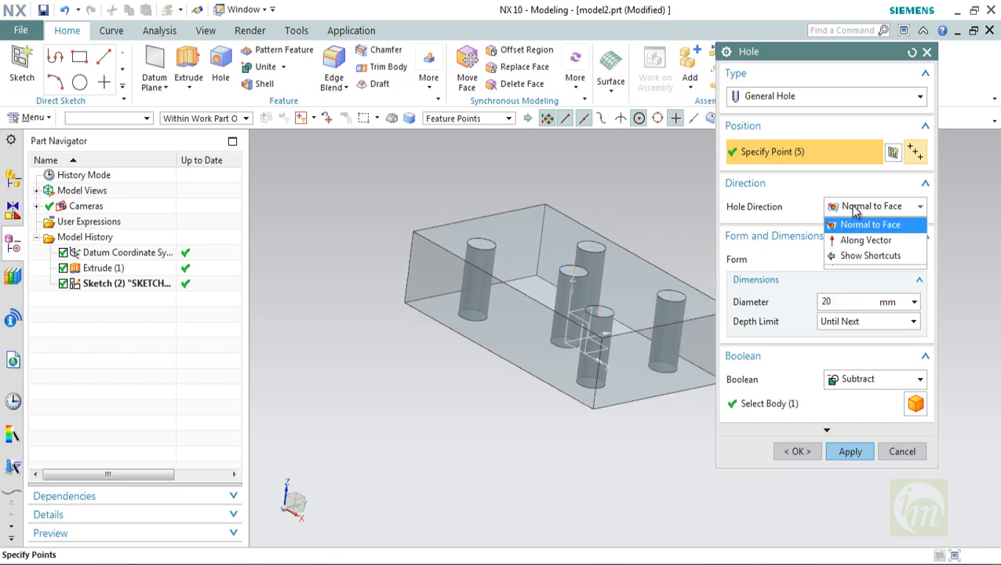
left_click(862, 240)
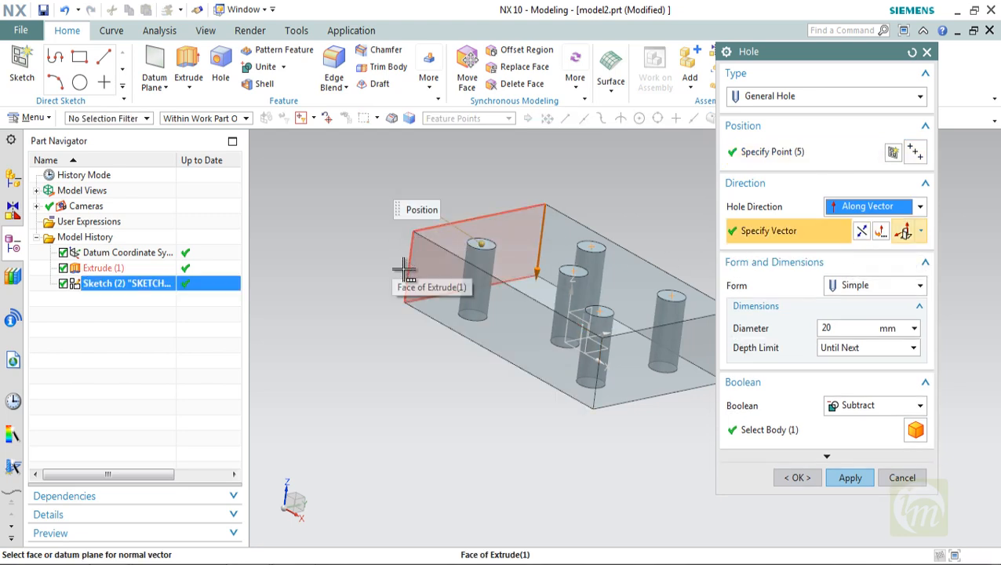
left_click(874, 209)
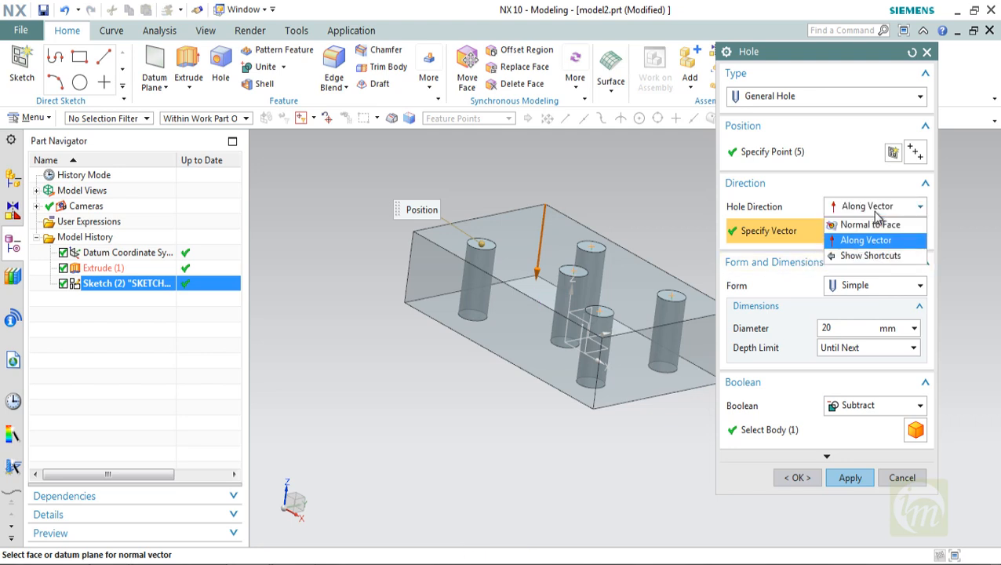
left_click(868, 224)
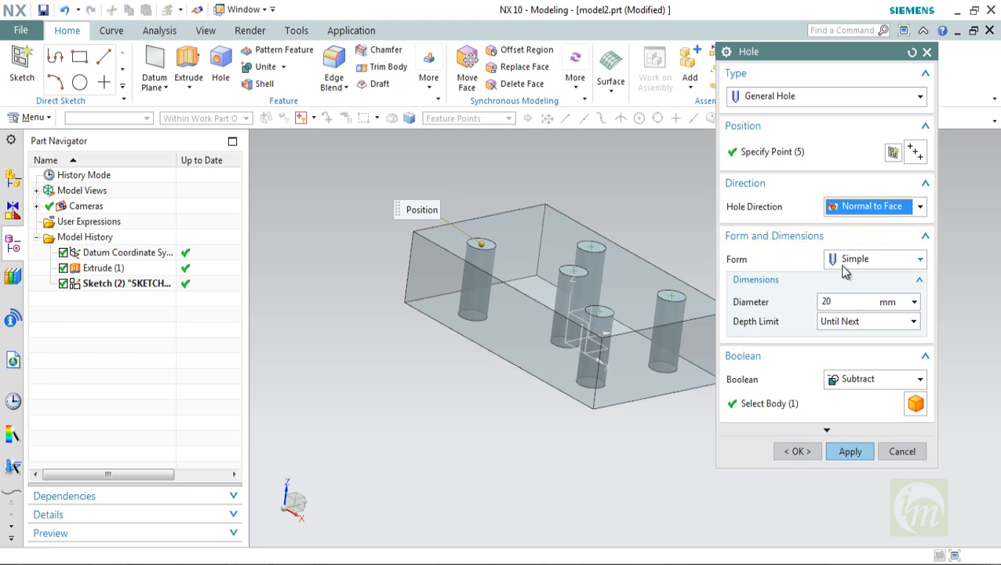
- Keep the Simple hole form, show the result of the Until Next holes on the block, and undo that result
left_click(852, 264)
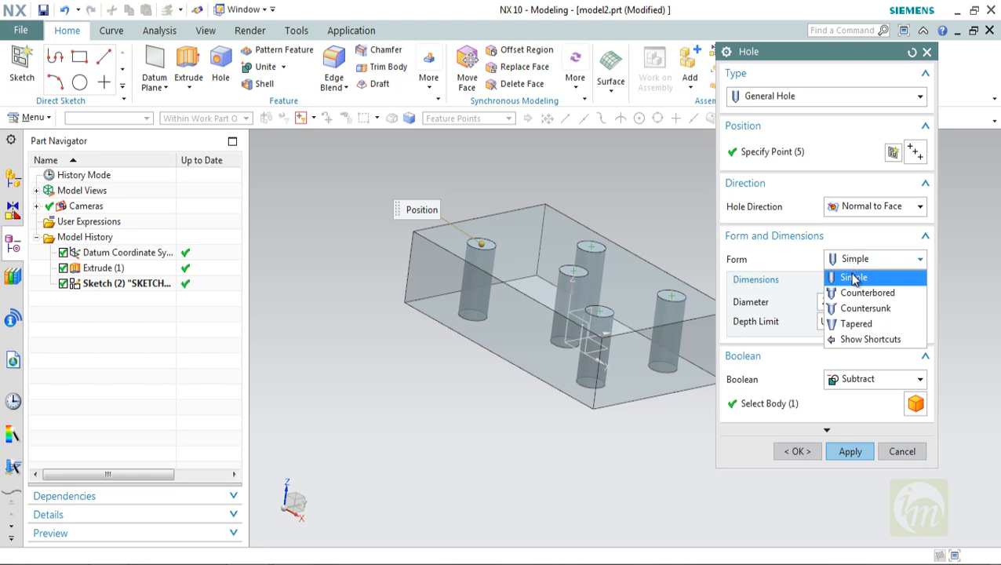
left_click(854, 276)
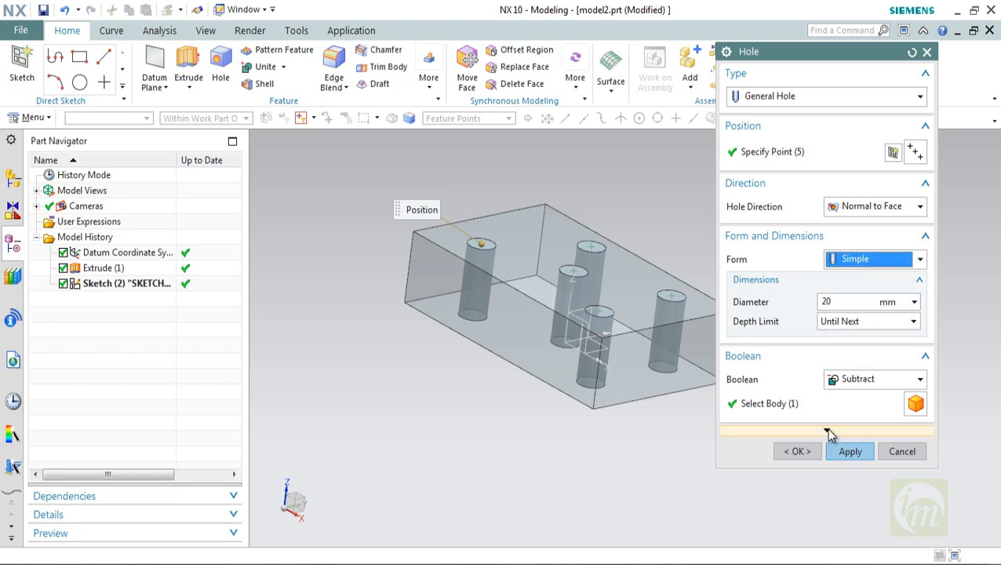
left_click(825, 430)
left_click(925, 455)
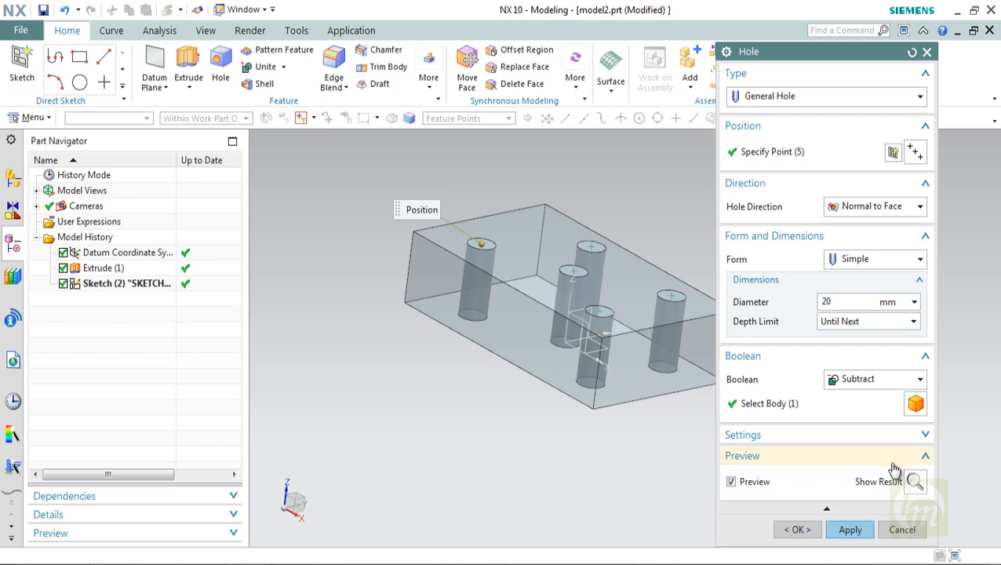
left_click(912, 480)
middle_click_drag(567, 298, 540, 252)
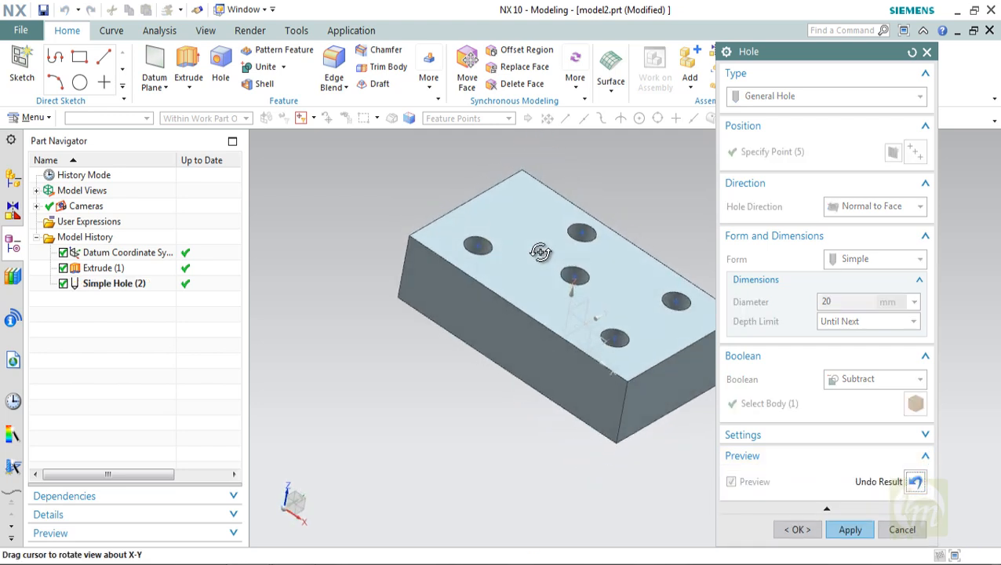
left_click(914, 480)
- Set the holes' depth limit to Value with a depth of 35 mm
left_click(868, 321)
left_click(854, 342)
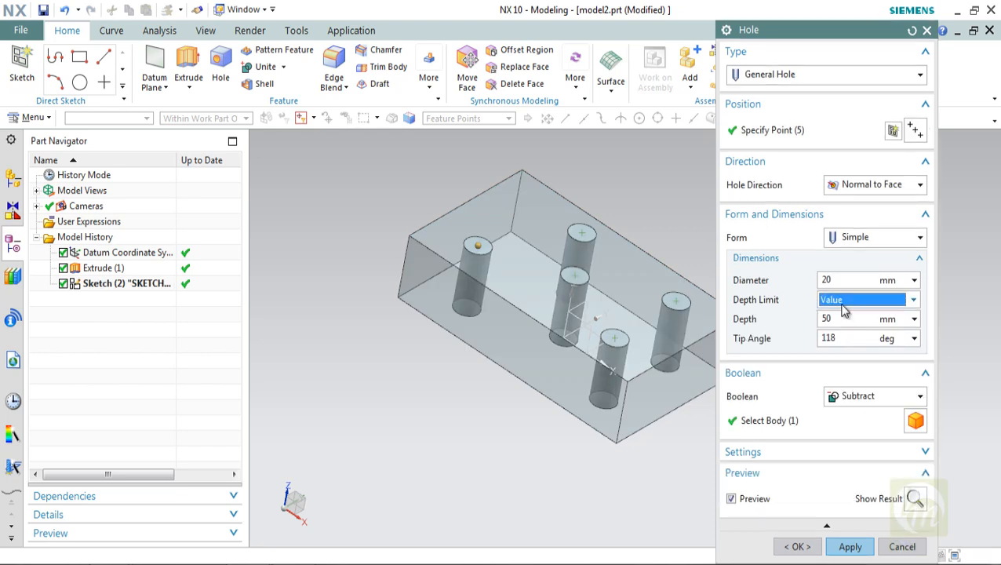
double_click(816, 317)
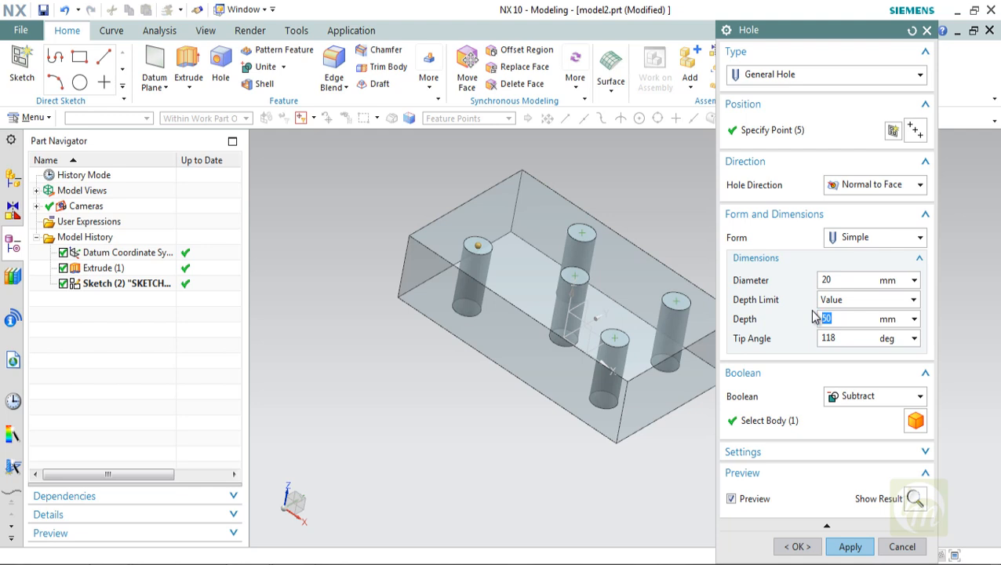
key("Return")
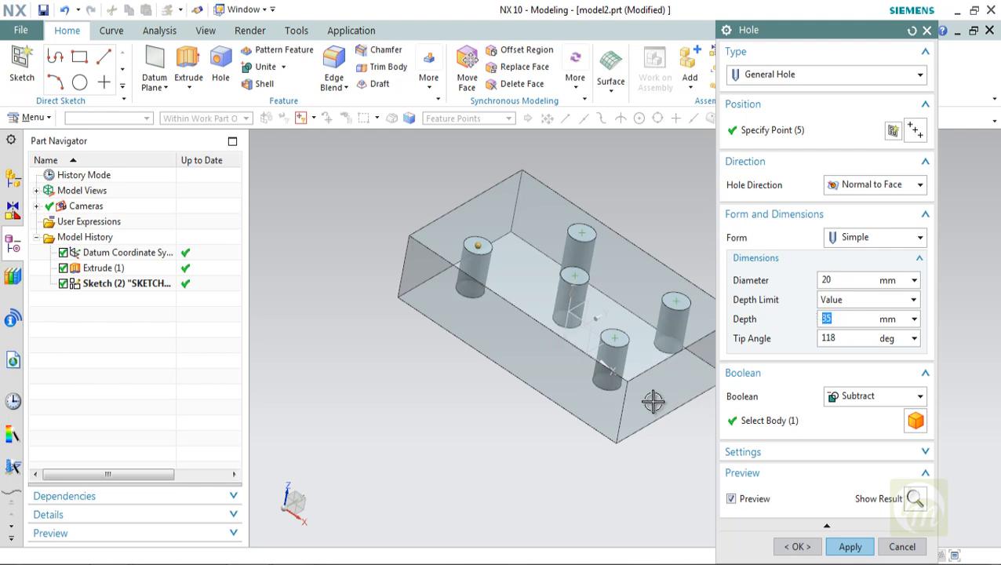
- Examine the tips of the blind holes from the side, show the solid result on the block, and undo that result
middle_click_drag(653, 402, 544, 341)
scroll(616, 327, "up", 3)
scroll(543, 338, "up", 2)
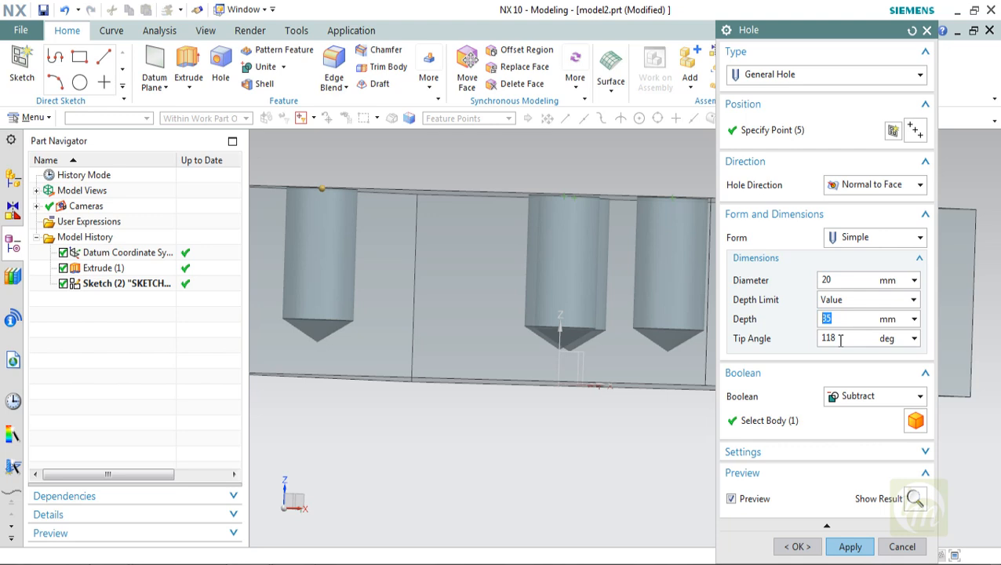
middle_click_drag(635, 347, 636, 357)
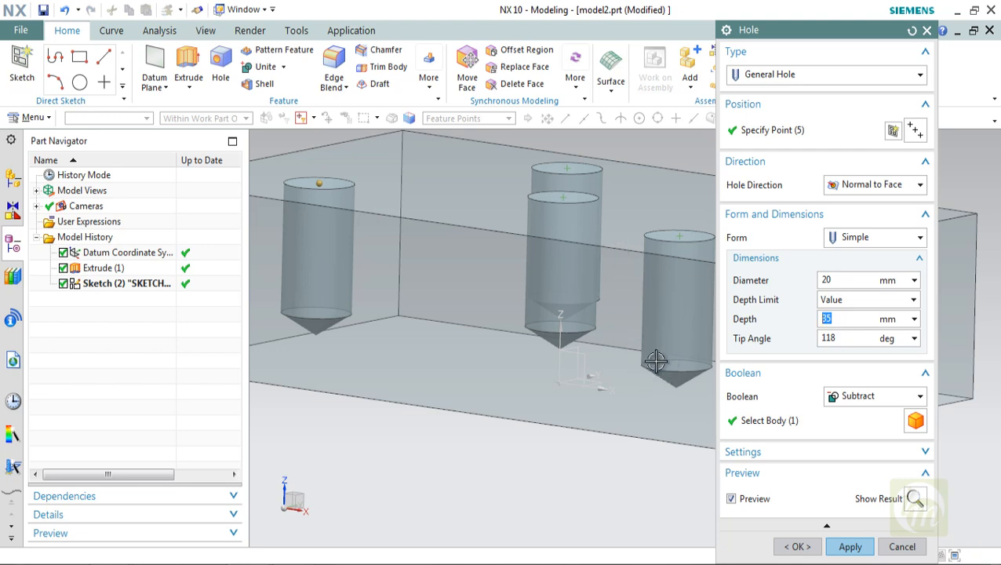
scroll(563, 345, "down", 2)
middle_click_drag(598, 375, 655, 348)
left_click(914, 498)
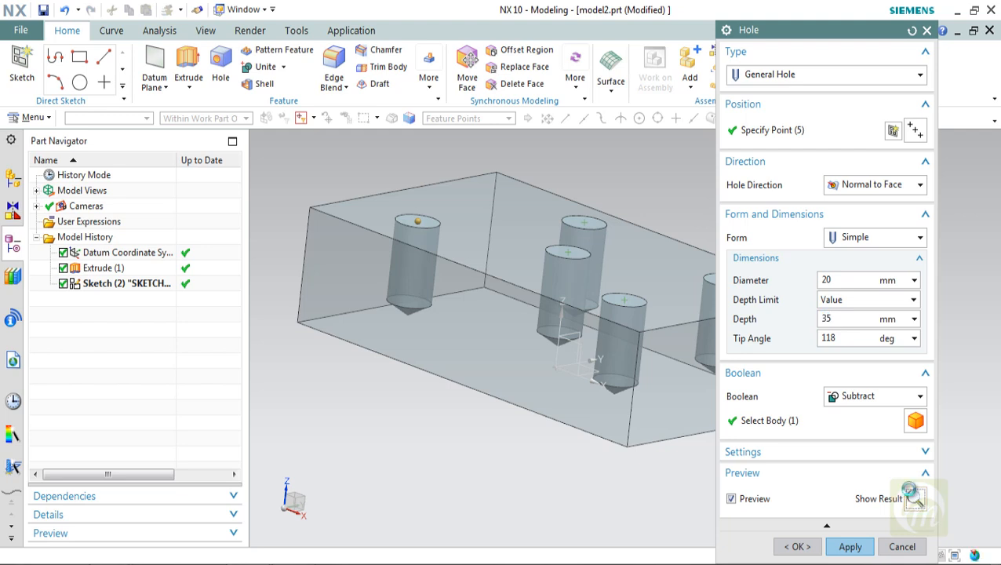
middle_click_drag(500, 345, 514, 398)
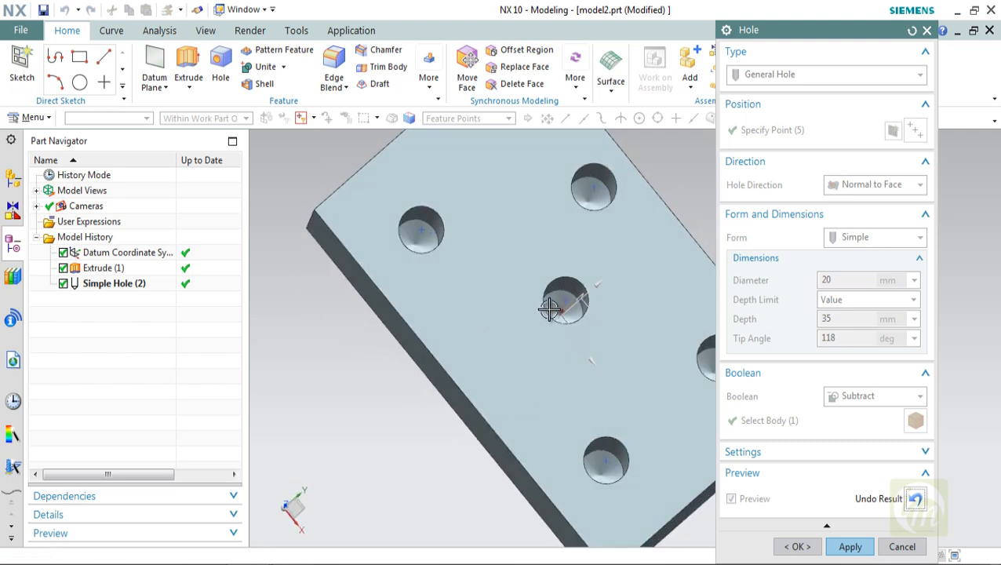
scroll(548, 310, "up", 4)
scroll(593, 309, "down", 5)
middle_click_drag(588, 351, 576, 297)
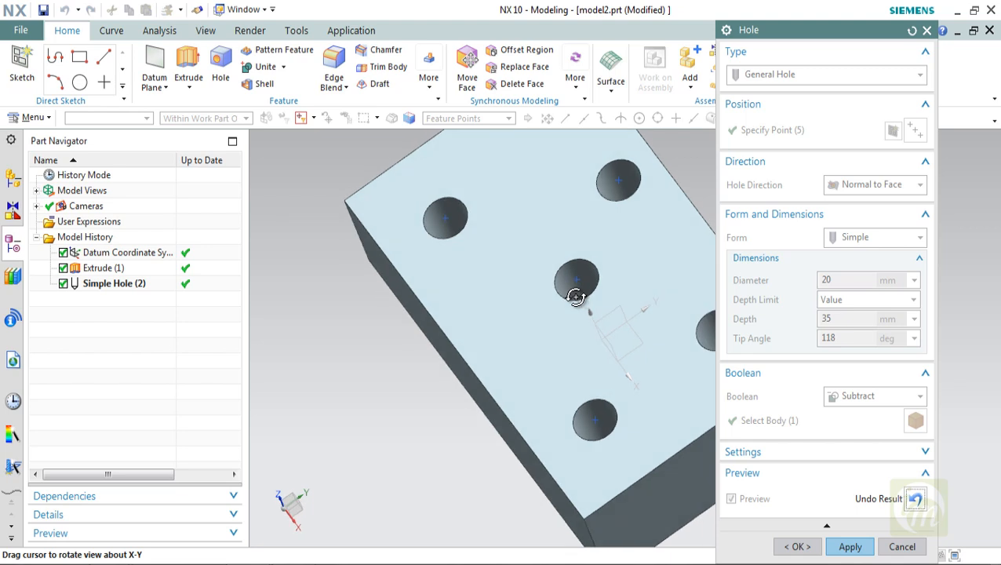
left_click(915, 498)
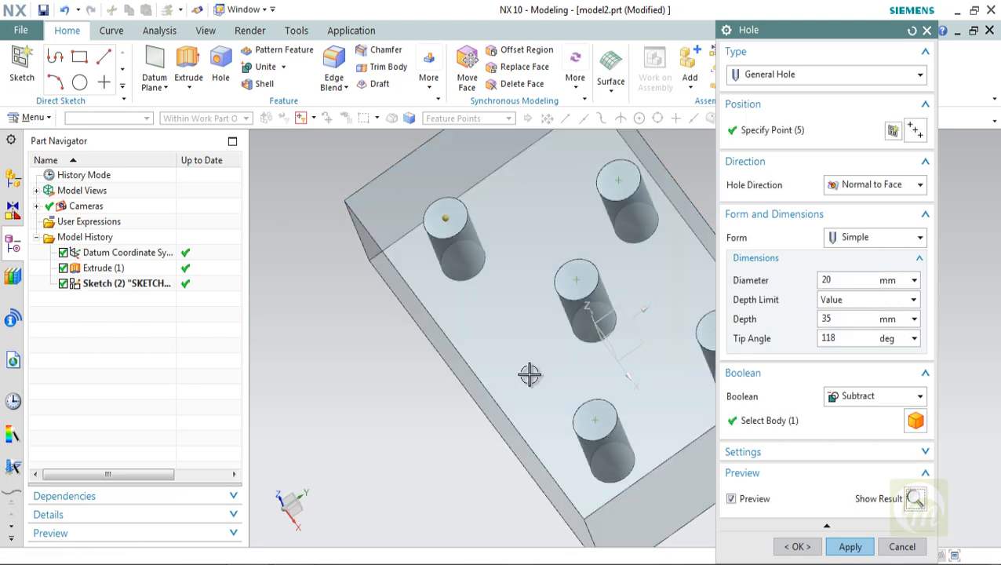
- Change the hole form to Counterbored, keeping the direction Normal to Face, and check the counterbore profile from the side
middle_click_drag(530, 373, 561, 364)
middle_click_drag(683, 179, 665, 181)
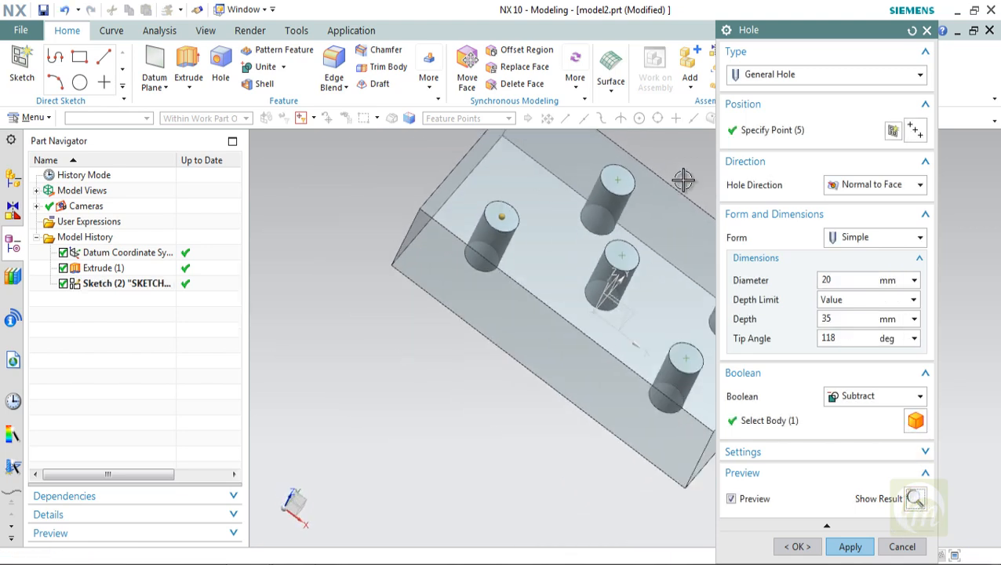
middle_click_drag(624, 252, 553, 313)
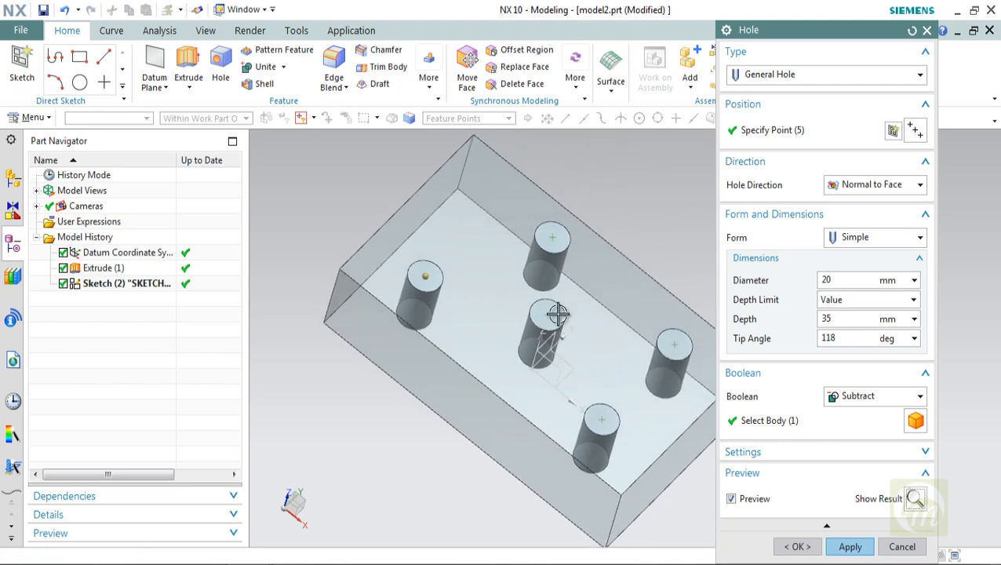
left_click(887, 186)
left_click(887, 186)
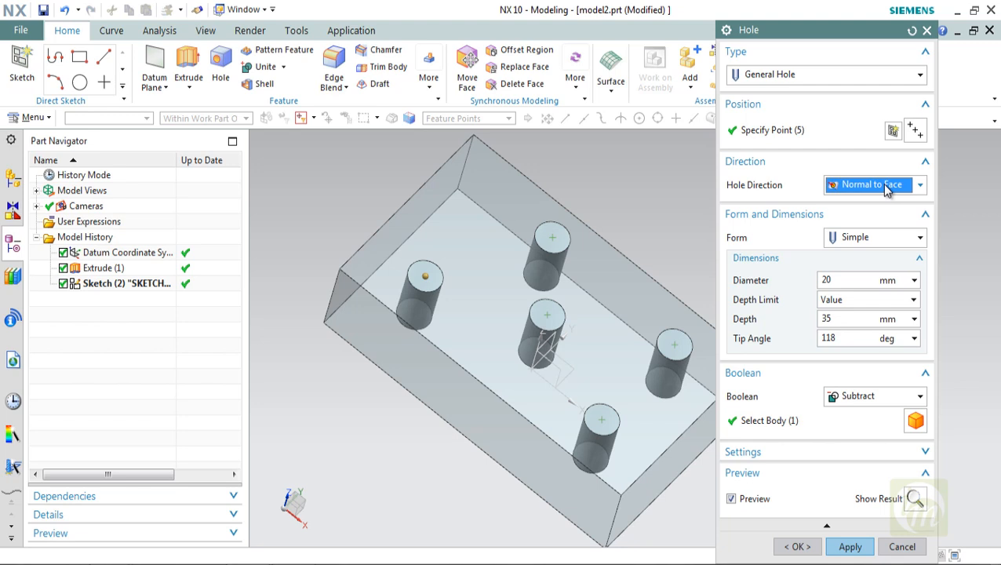
left_click(875, 240)
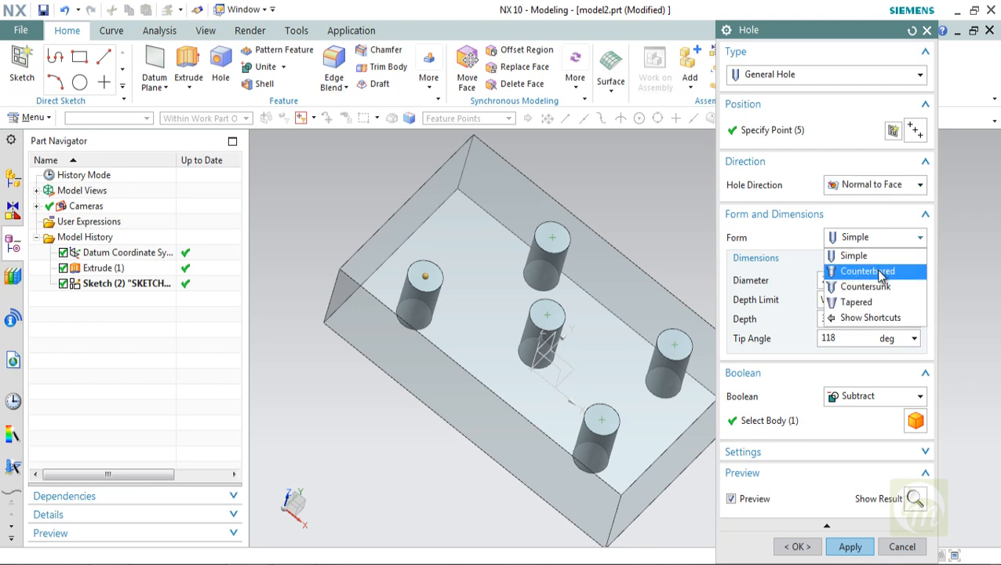
left_click(866, 271)
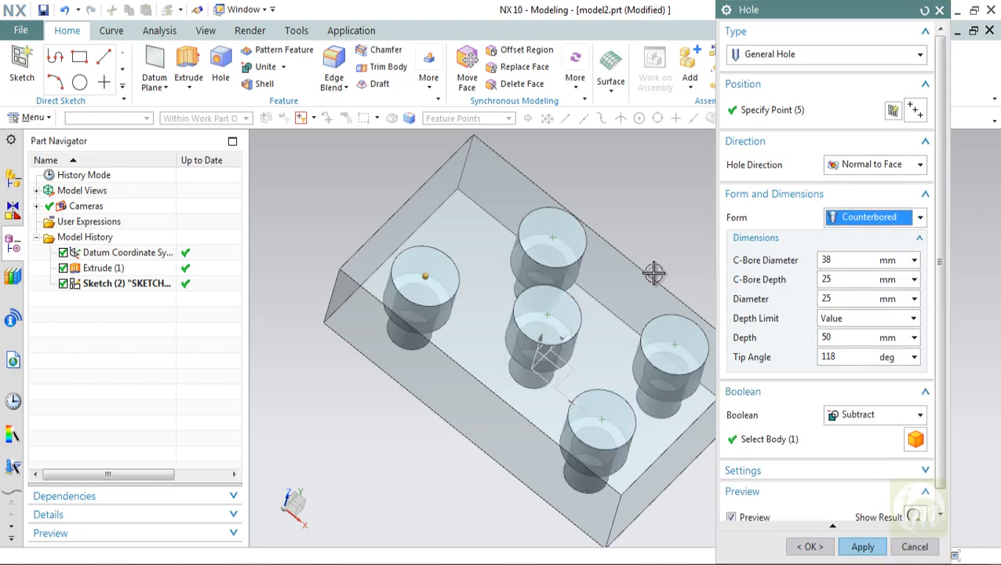
middle_click_drag(654, 272, 631, 229)
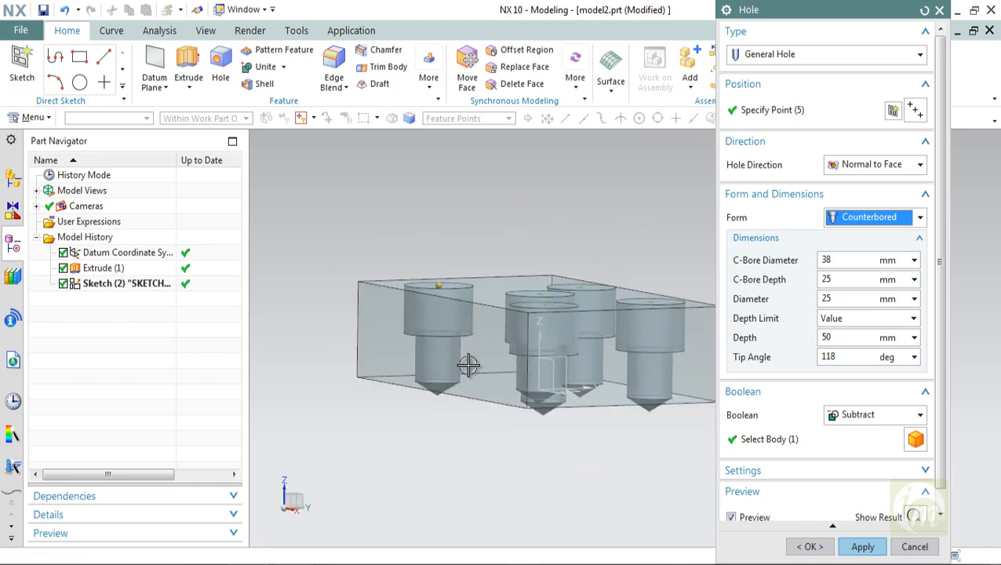
middle_click_drag(469, 364, 476, 353)
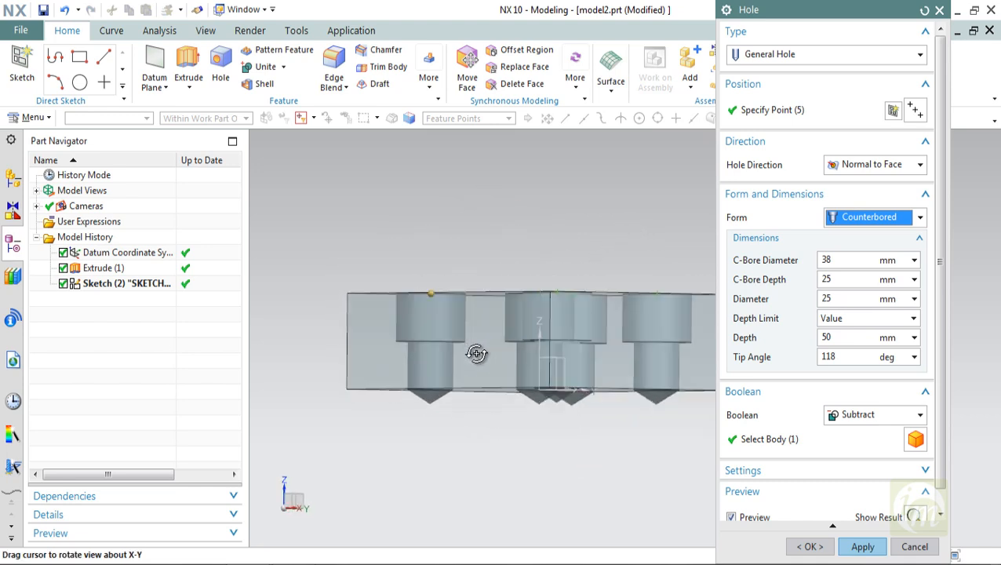
- Set the counterbore diameter to 30 mm and the counterbore depth to 15 mm
double_click(846, 261)
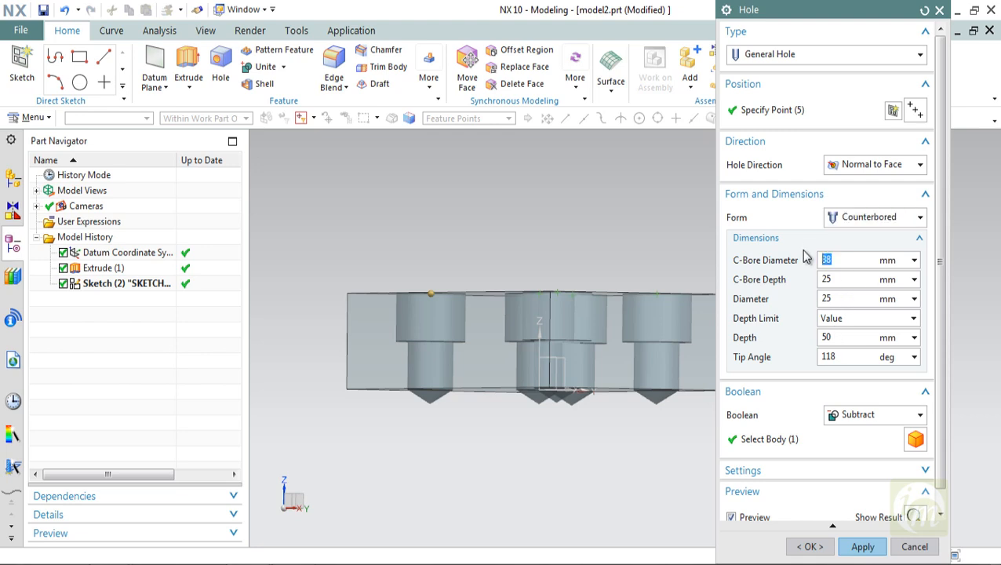
key("Return")
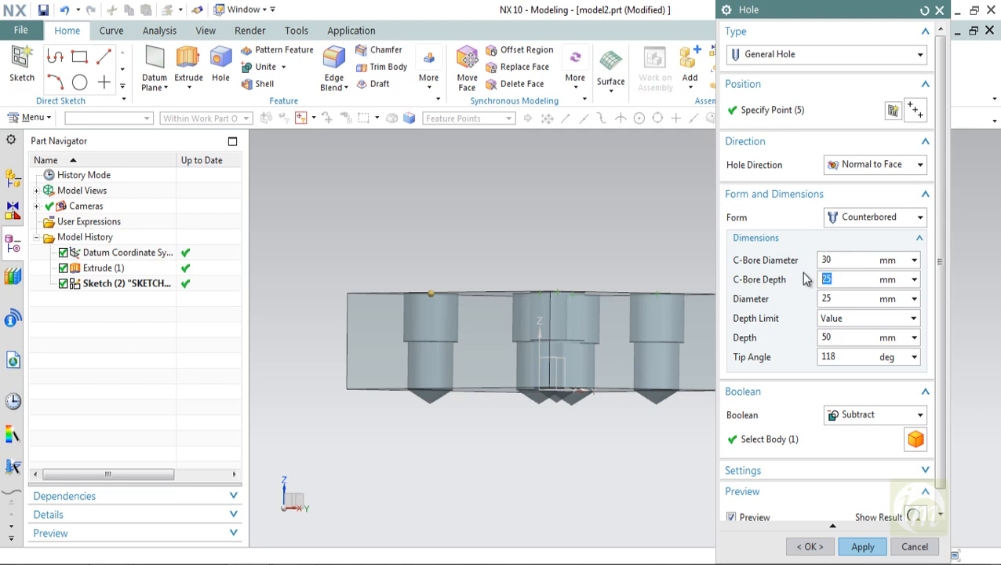
type("15")
key("Return")
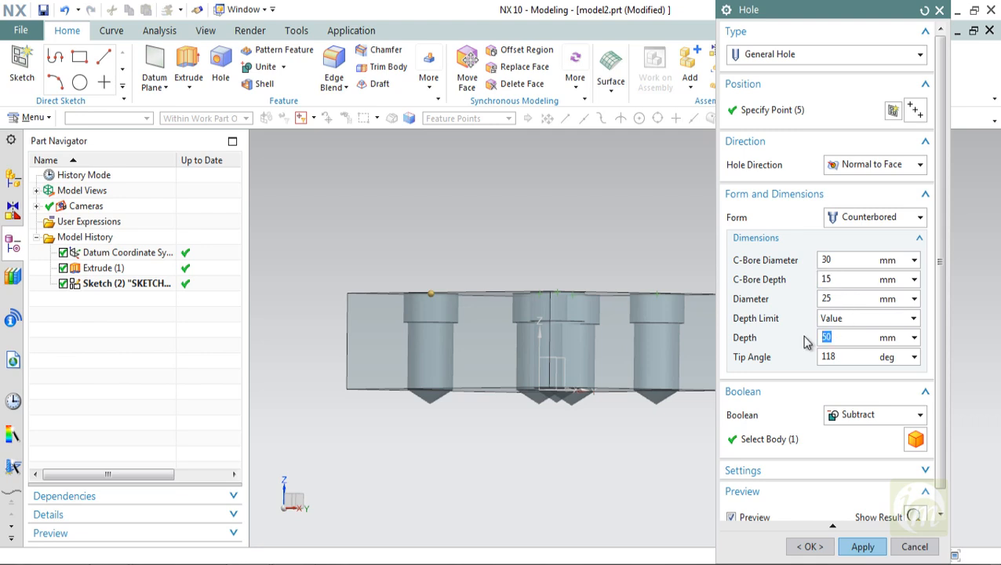
- Set the counterbored holes' depth to 45 mm, reduce it to 40 mm, and check the holes inside the block
key("Return")
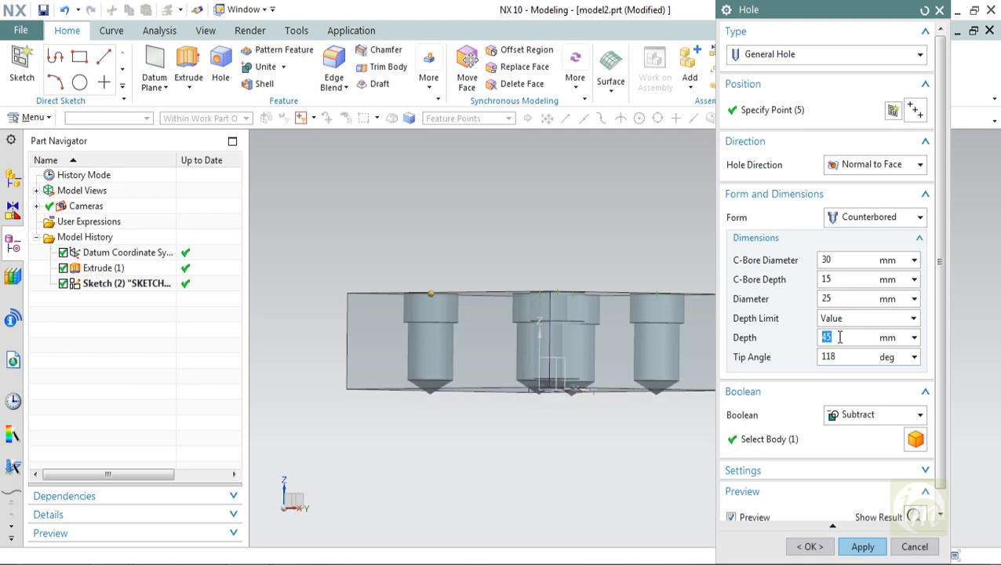
type("40")
key("Return")
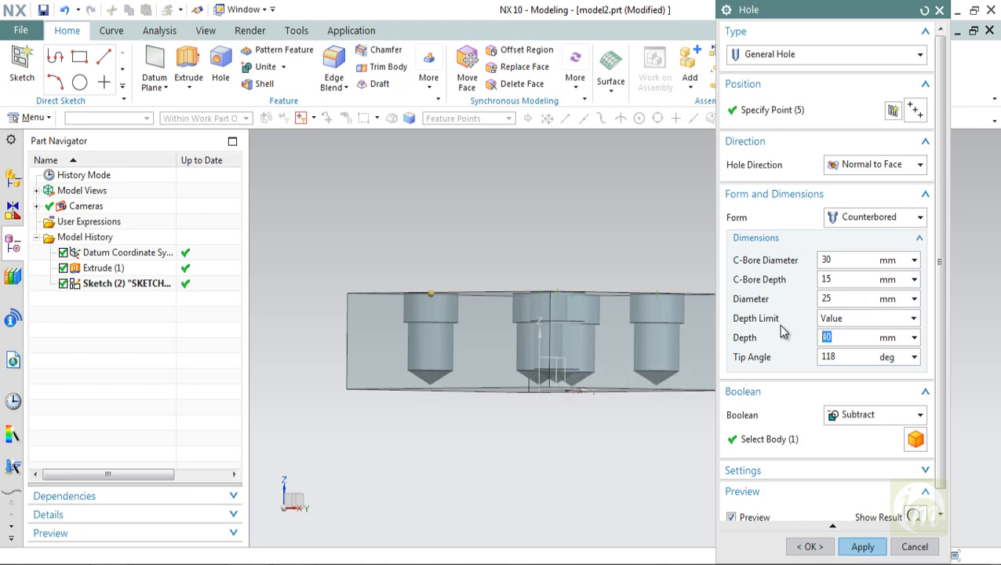
middle_click_drag(635, 340, 608, 357)
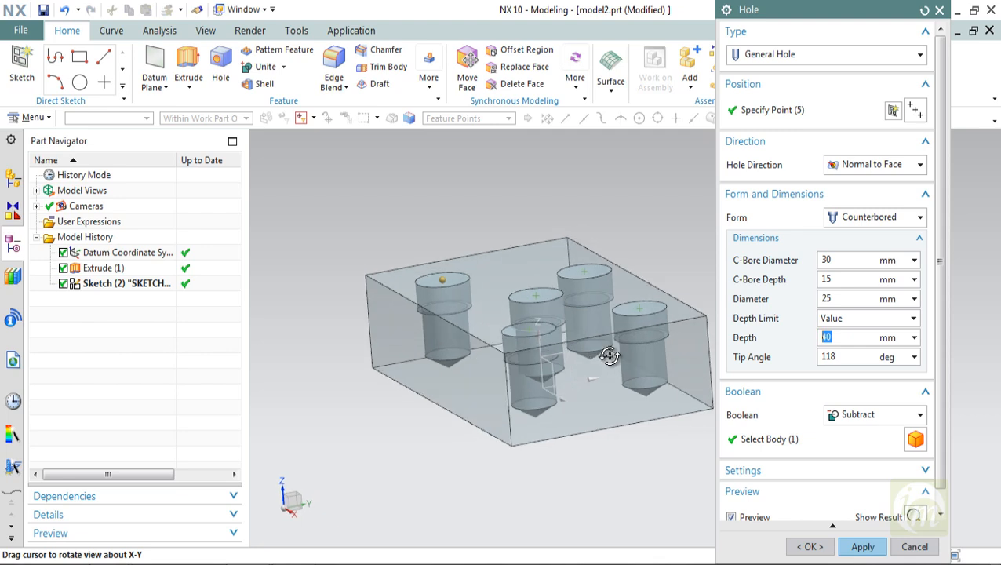
- Set the holes' Boolean to None, show the result on the block, and undo that result
left_click(867, 416)
left_click(853, 432)
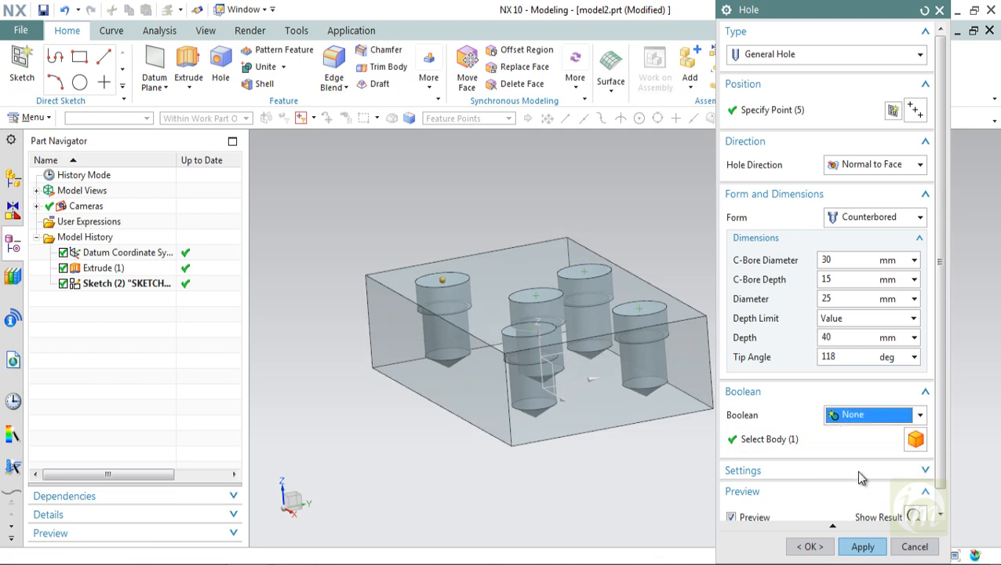
left_click(913, 516)
mouse_move(621, 265)
middle_mouse_down()
mouse_move(632, 299)
mouse_move(617, 285)
mouse_move(616, 261)
middle_mouse_up()
left_click(914, 516)
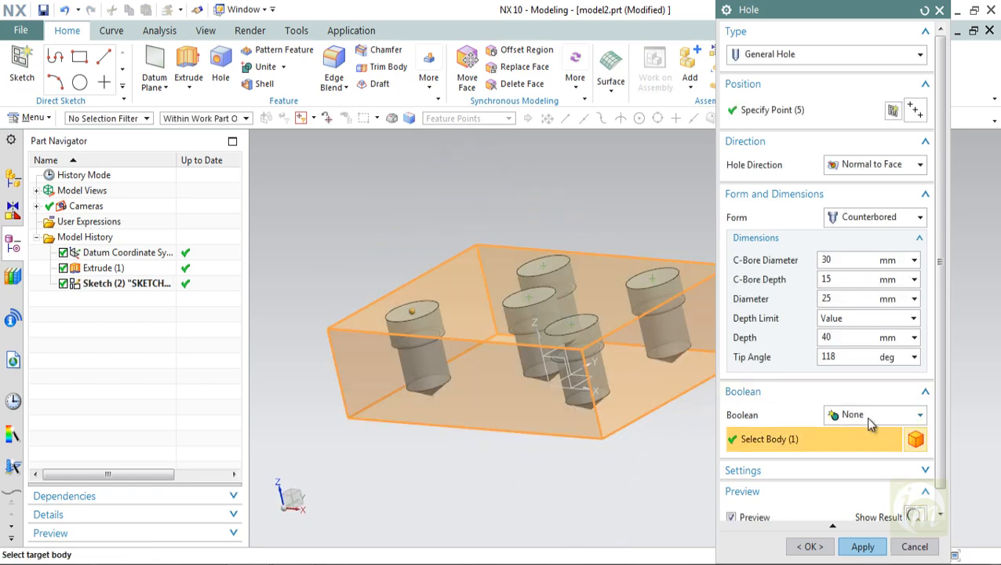
- Set the Boolean back to Subtract, show the counterbored holes cut into the block, and undo that result
left_click(866, 414)
left_click(852, 449)
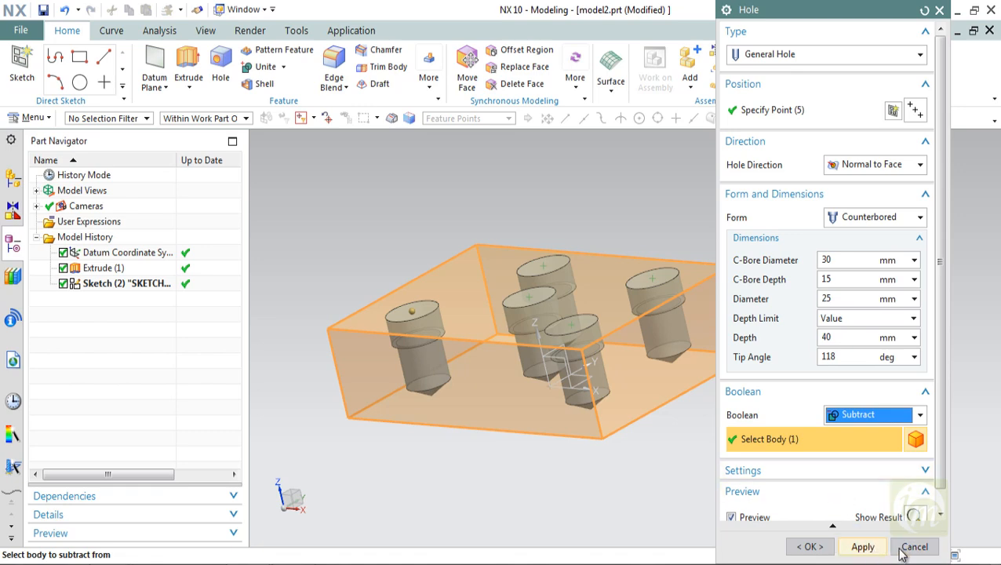
left_click(913, 516)
middle_click_drag(532, 311, 532, 335)
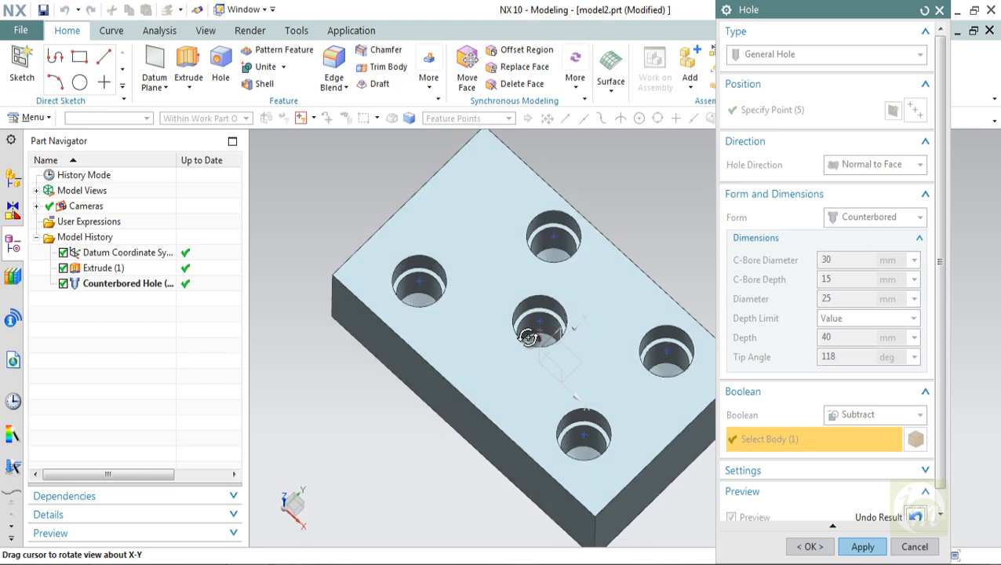
left_click(915, 517)
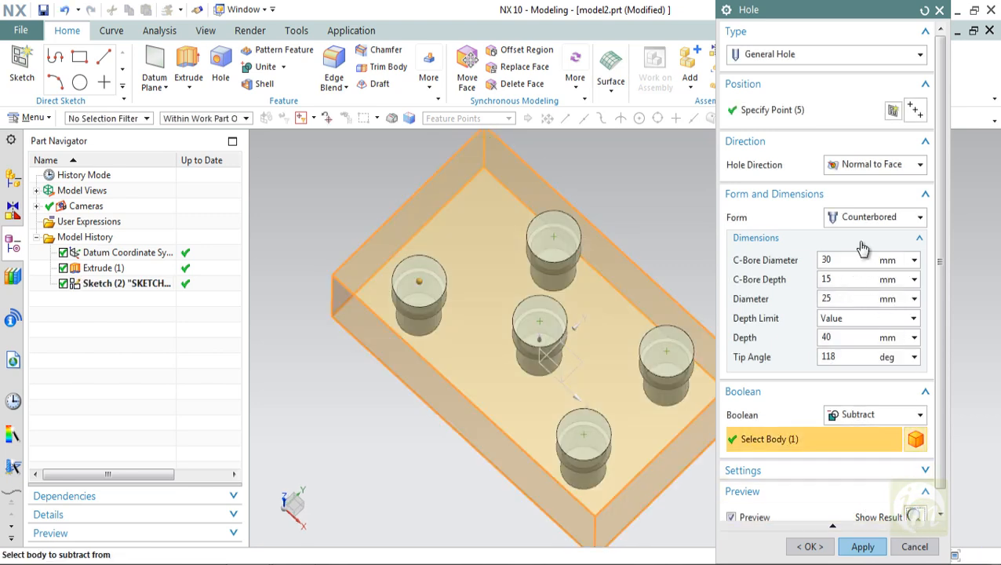
- Change the hole form to Countersunk and set the countersink angle to 60 degrees
left_click(861, 218)
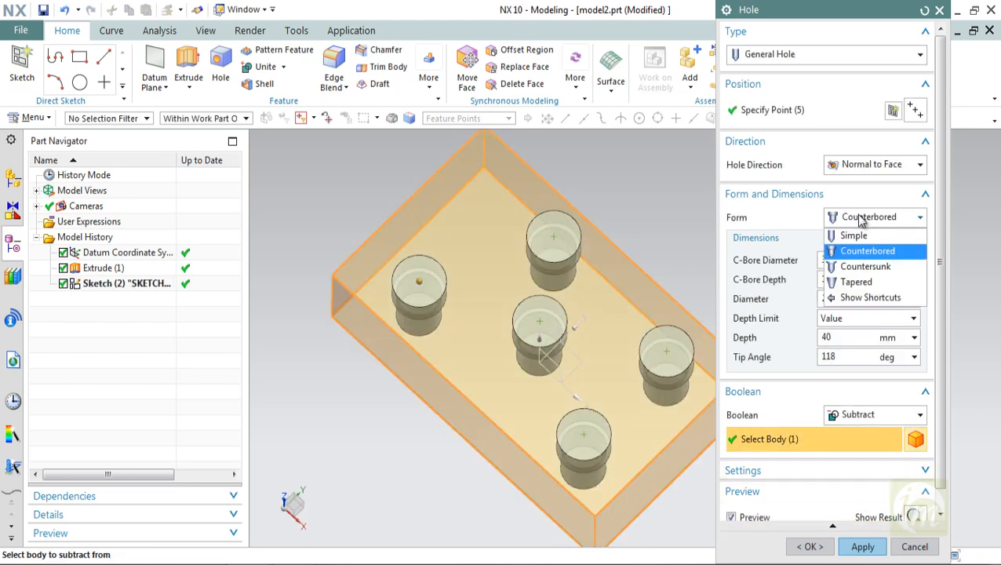
left_click(863, 266)
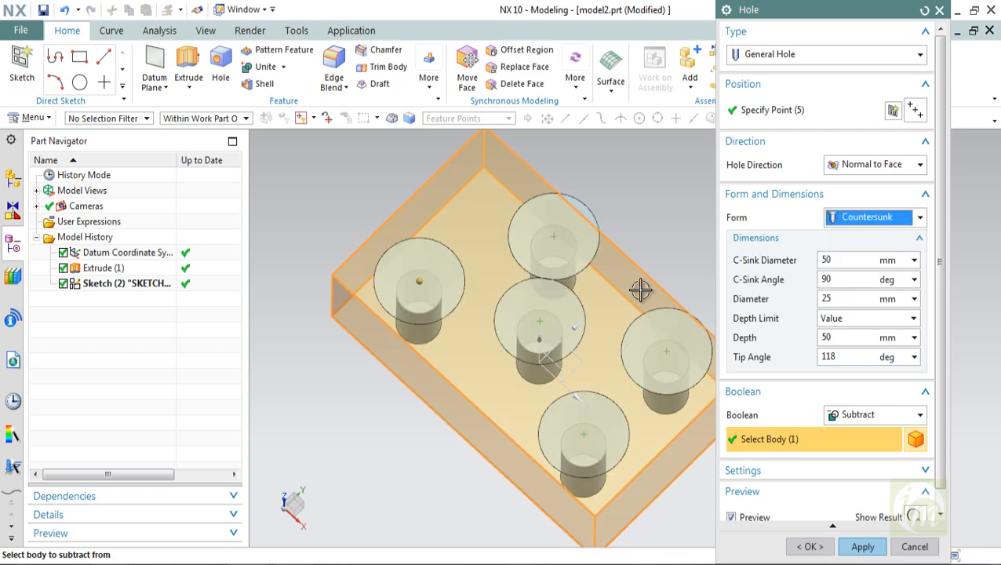
middle_click_drag(641, 285, 551, 265)
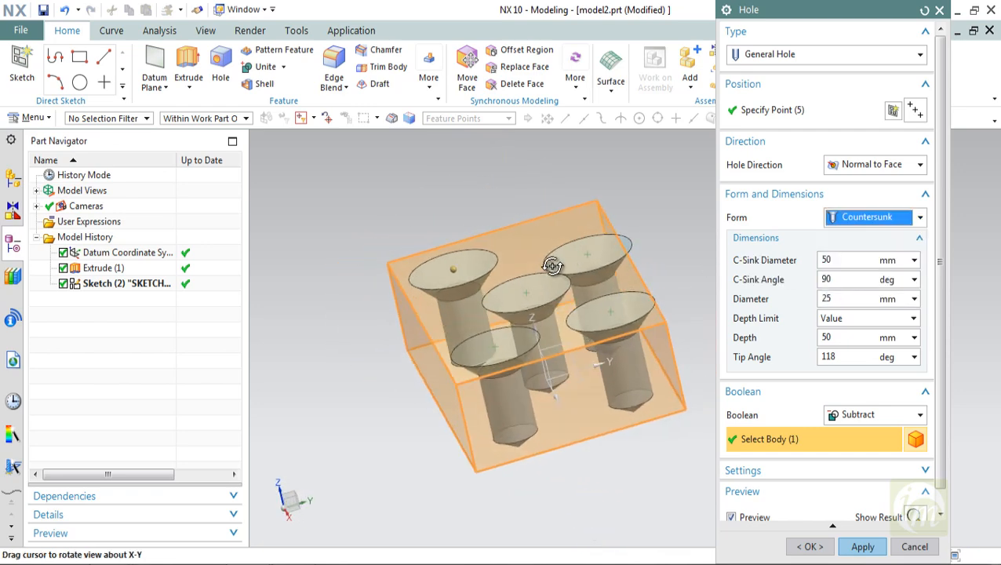
left_click(822, 278)
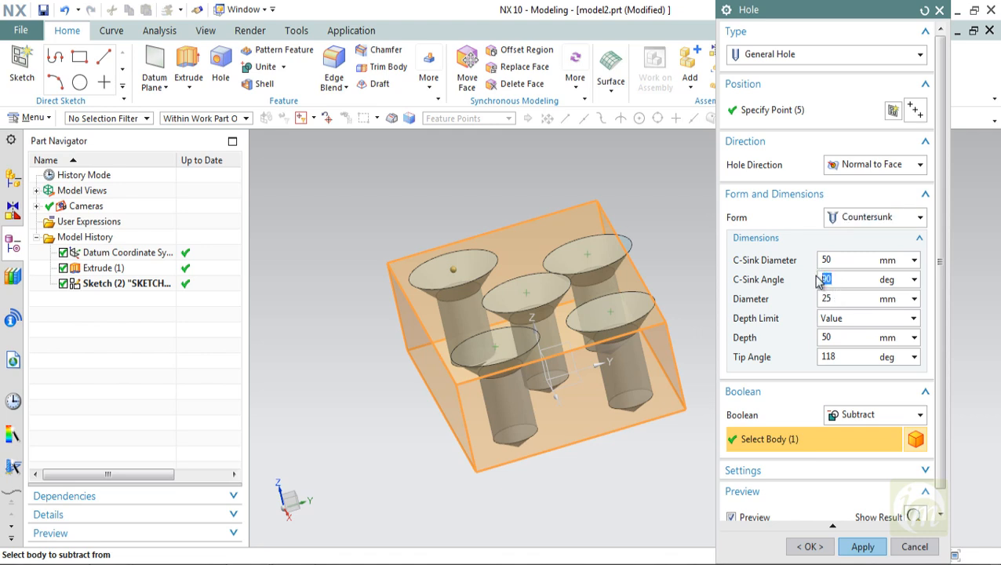
type("60")
key("Return")
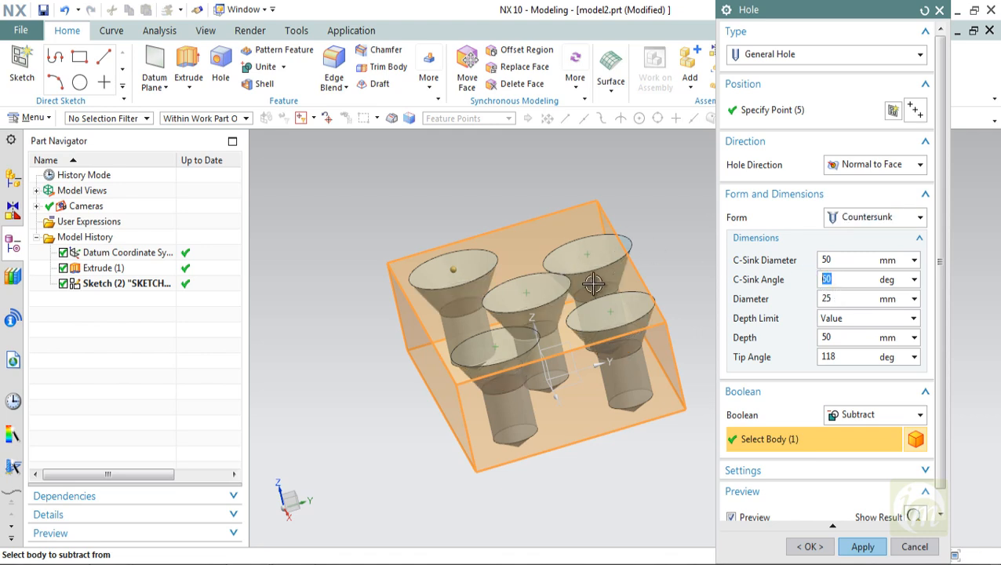
- Change the hole form to Tapered and set the taper angle to 6 degrees
left_click(849, 220)
left_click(855, 281)
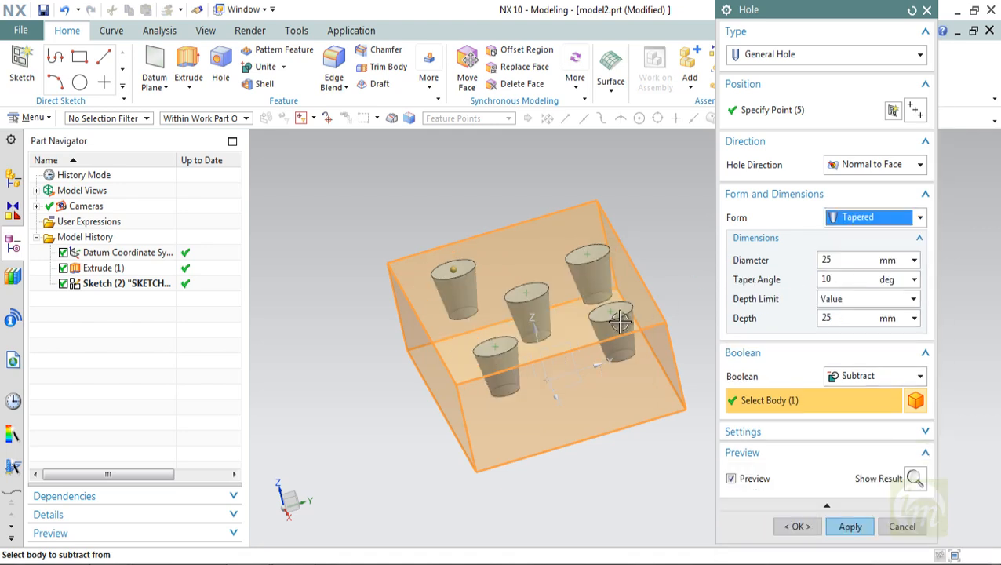
middle_click_drag(572, 320, 630, 332)
left_click(823, 279)
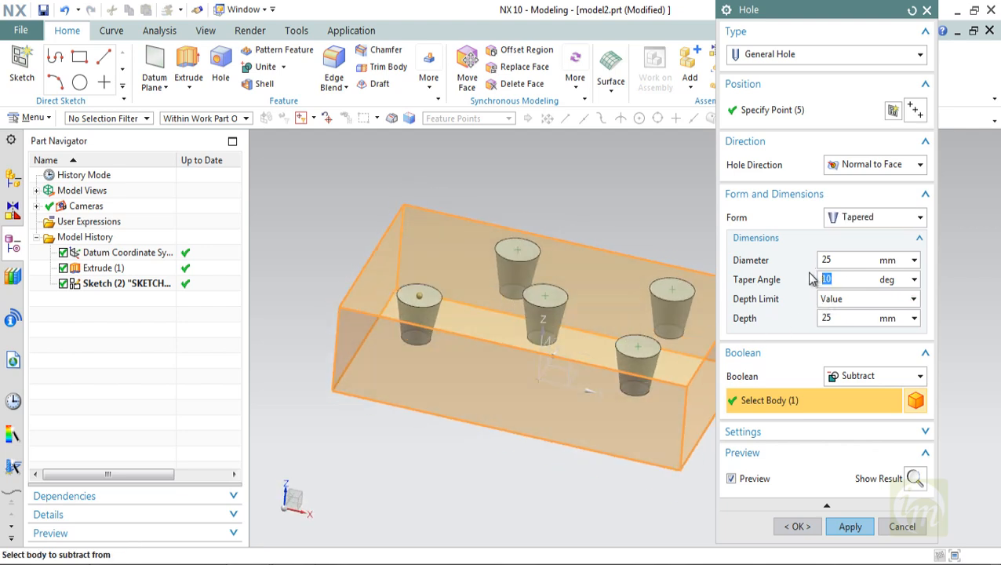
type("5")
key("Return")
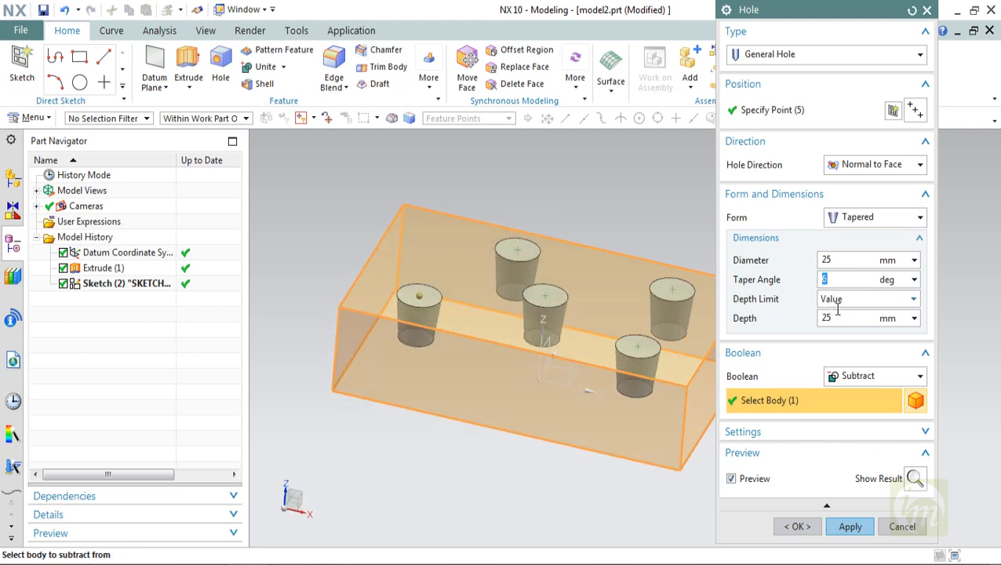
- Try a taper angle of -6 degrees, check the reversed taper from the side, and restore the angle to 6 degrees
type("-6")
key("Return")
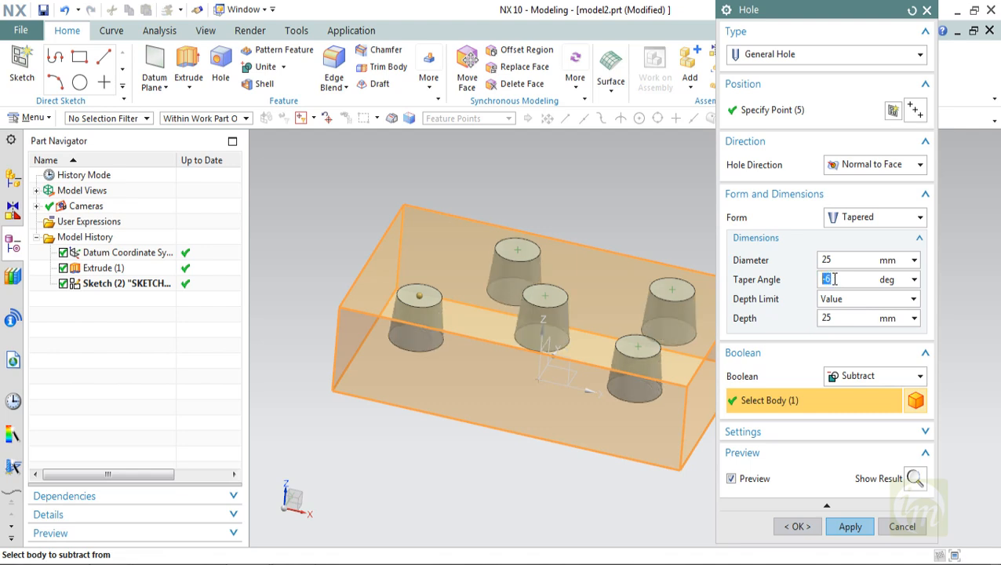
middle_click_drag(641, 364, 635, 349)
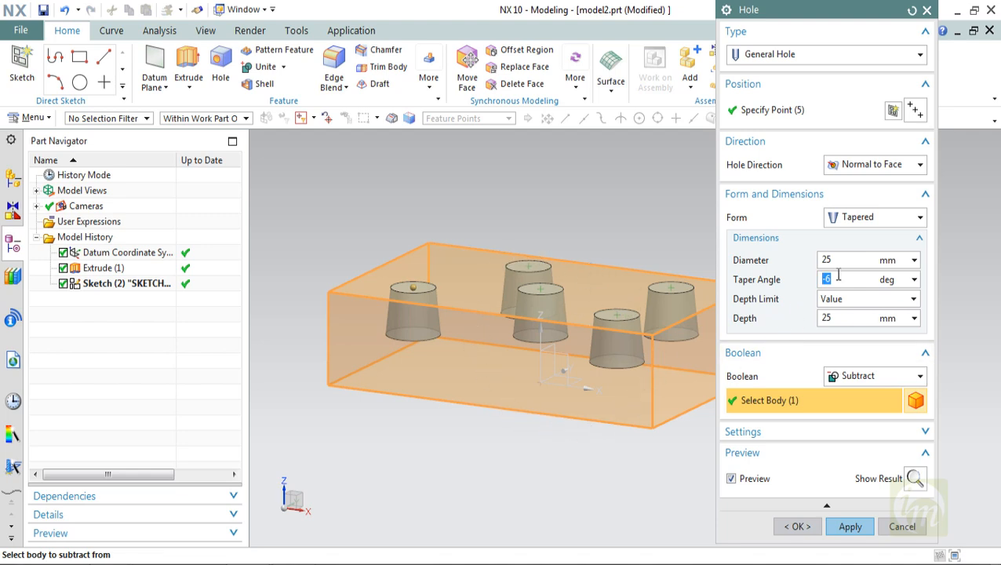
type("6")
key("Return")
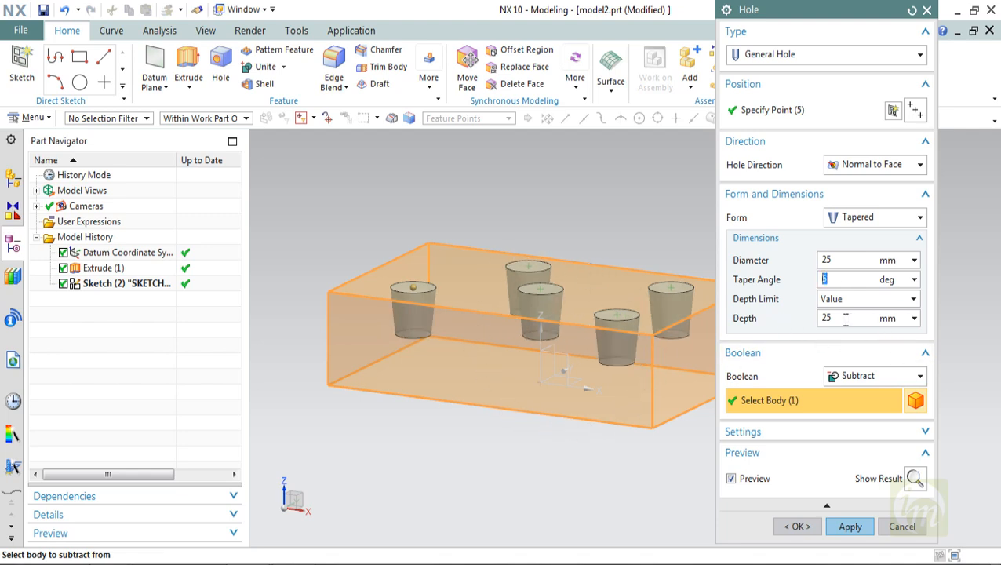
scroll(569, 357, "down", 2)
scroll(693, 332, "up", 2)
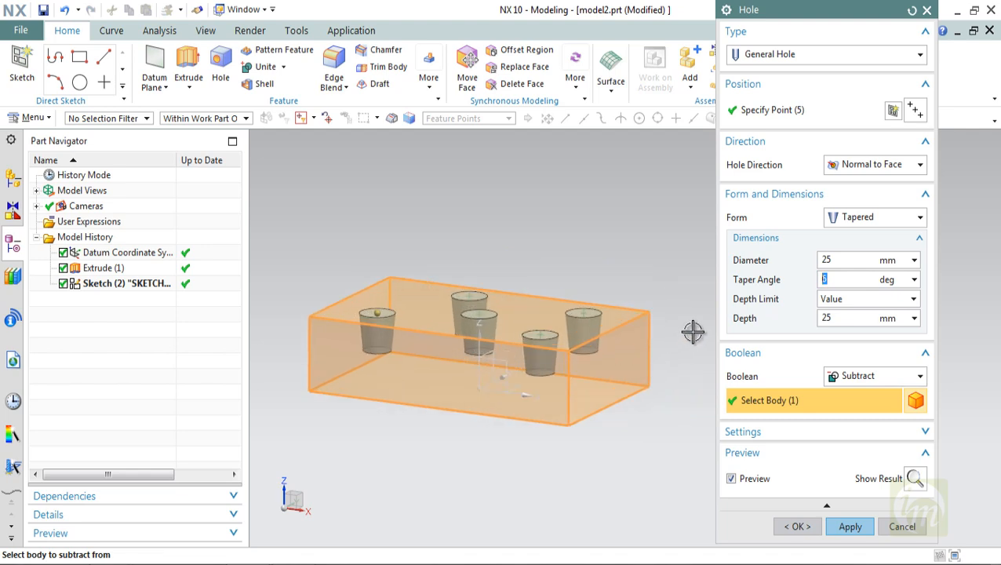
- Change the hole form back to Simple and check the five blind holes from the side
left_click(866, 222)
left_click(866, 221)
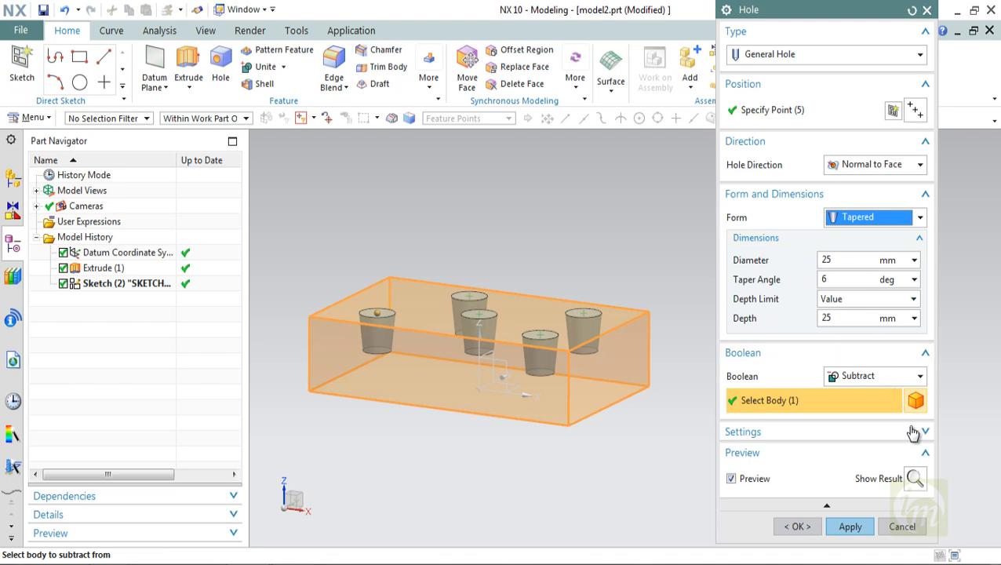
middle_click_drag(605, 279, 709, 126)
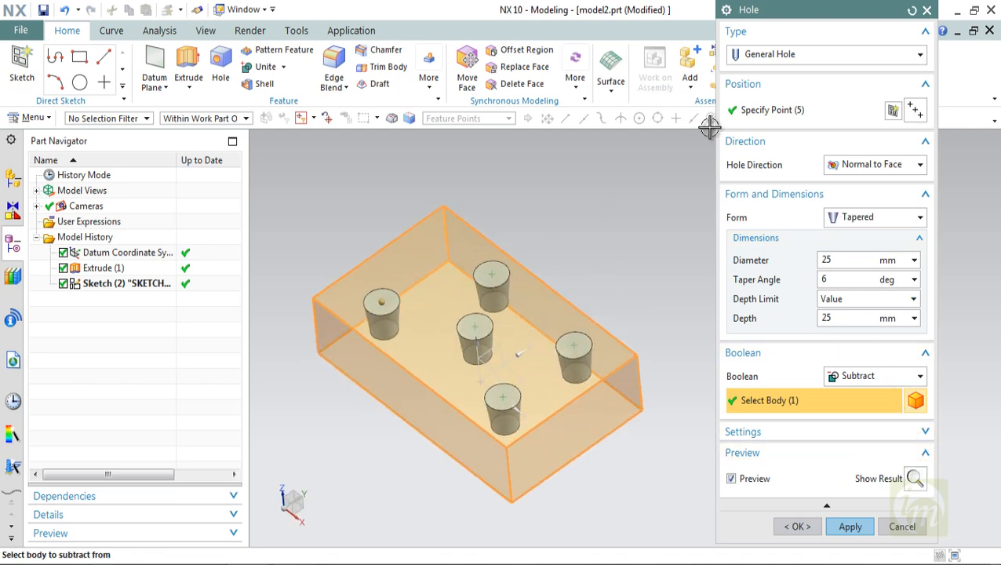
left_click(846, 217)
left_click(853, 239)
middle_click_drag(582, 324, 673, 277)
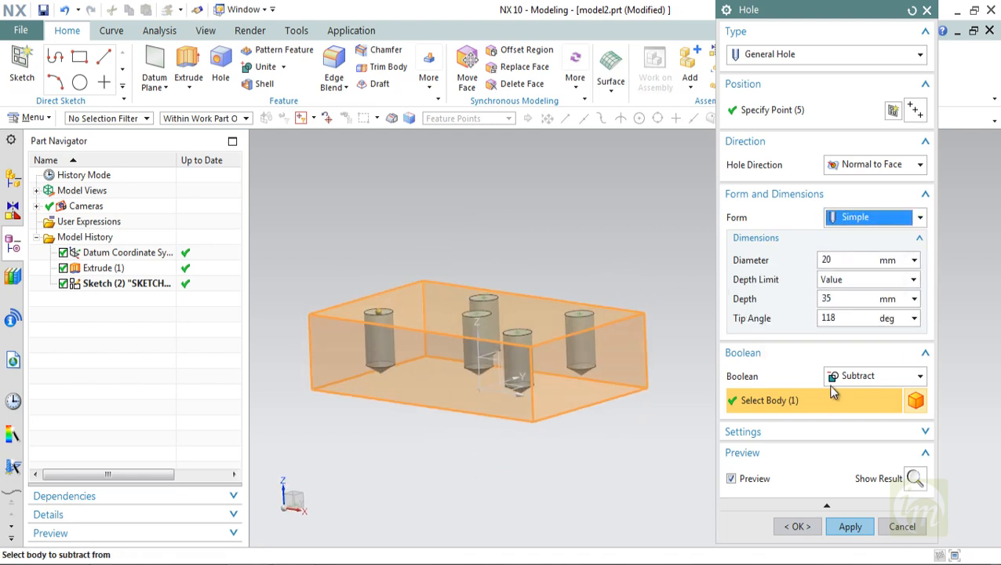
- Show the solid result of the simple holes on the block and undo that result
left_click(914, 478)
middle_click_drag(573, 359, 566, 398)
left_click(912, 477)
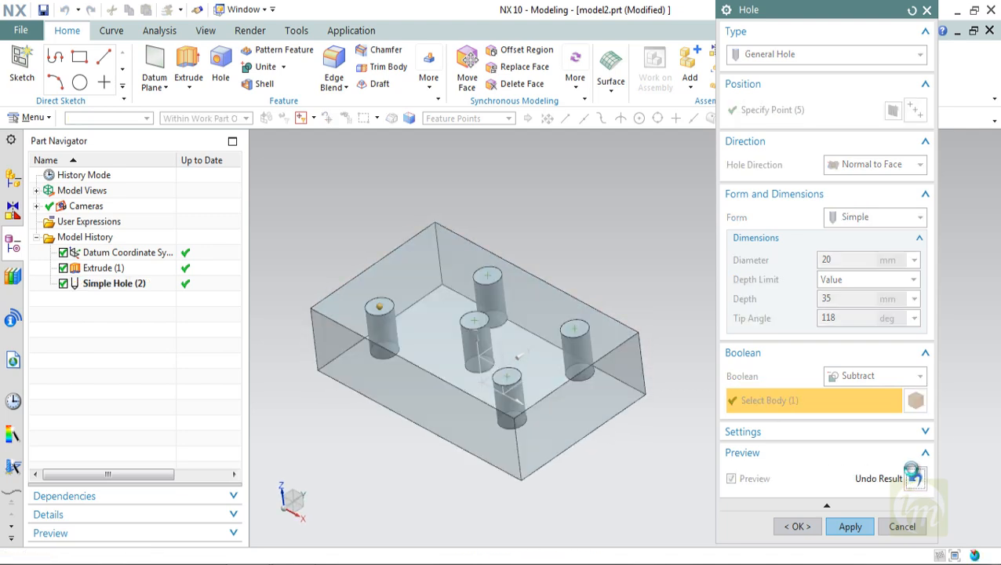
middle_click_drag(615, 296, 585, 303)
- Change the hole type to Drill Size Hole and choose a drill size of 1.45
left_click(852, 55)
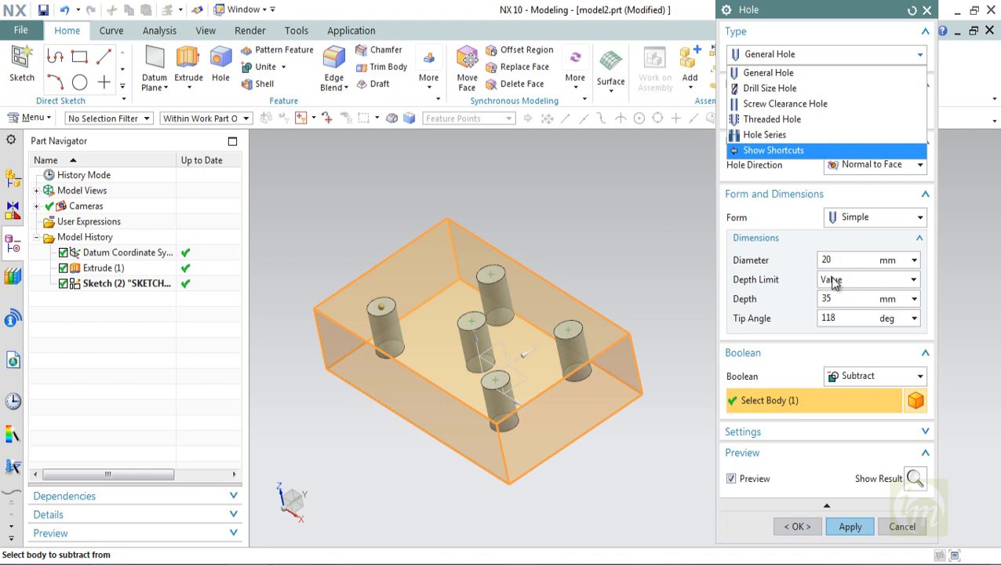
left_click(764, 88)
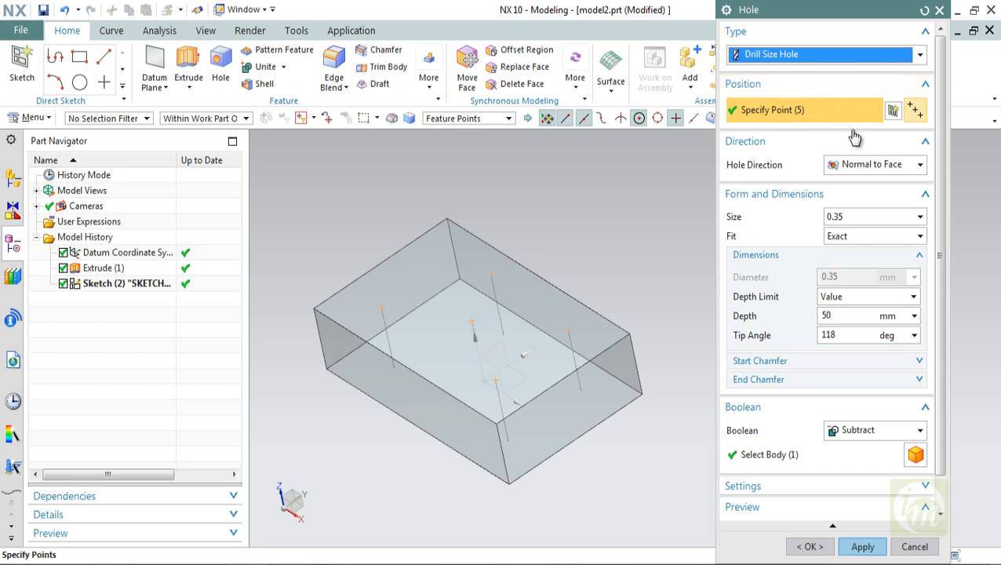
left_click(850, 219)
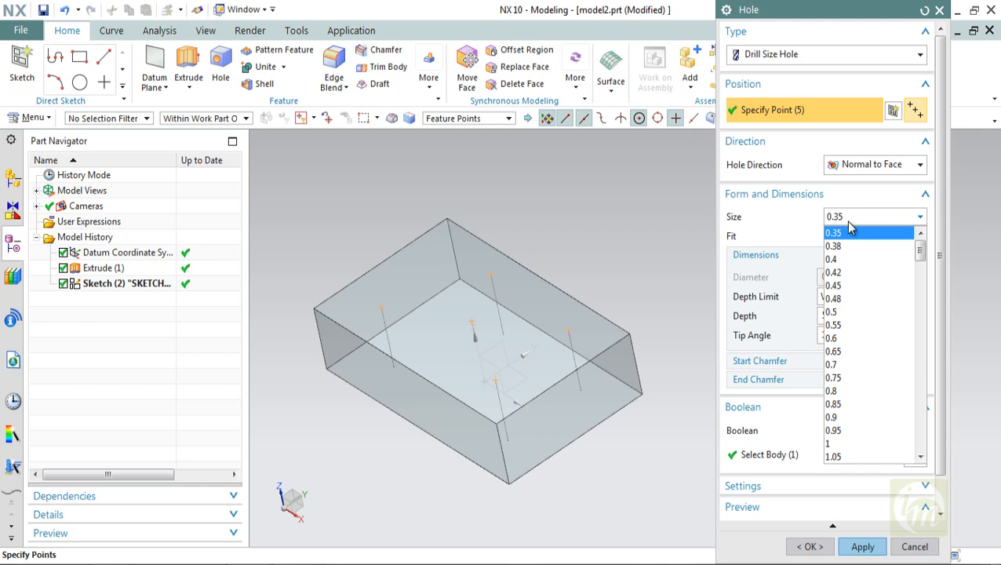
scroll(860, 396, "down", 3)
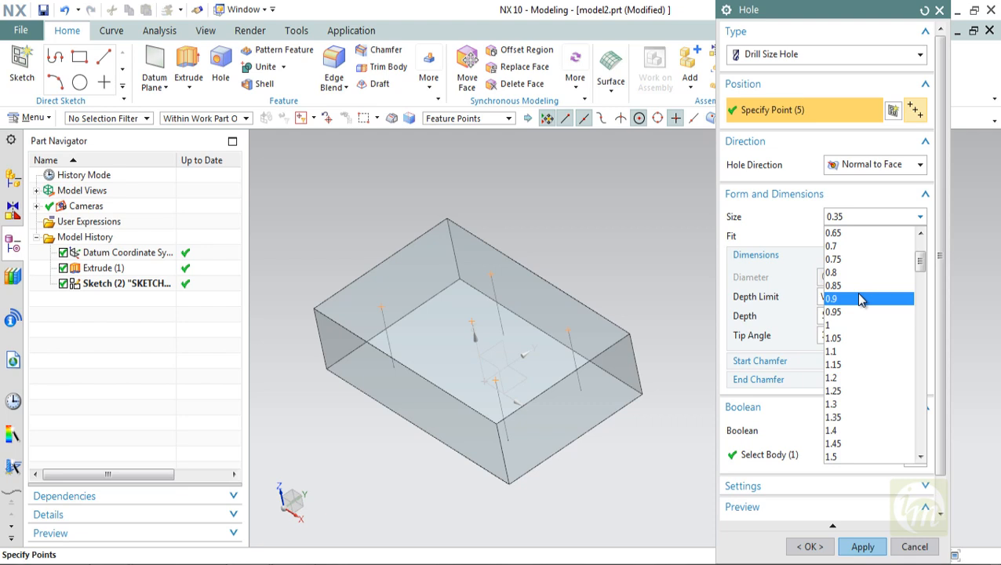
left_click(773, 58)
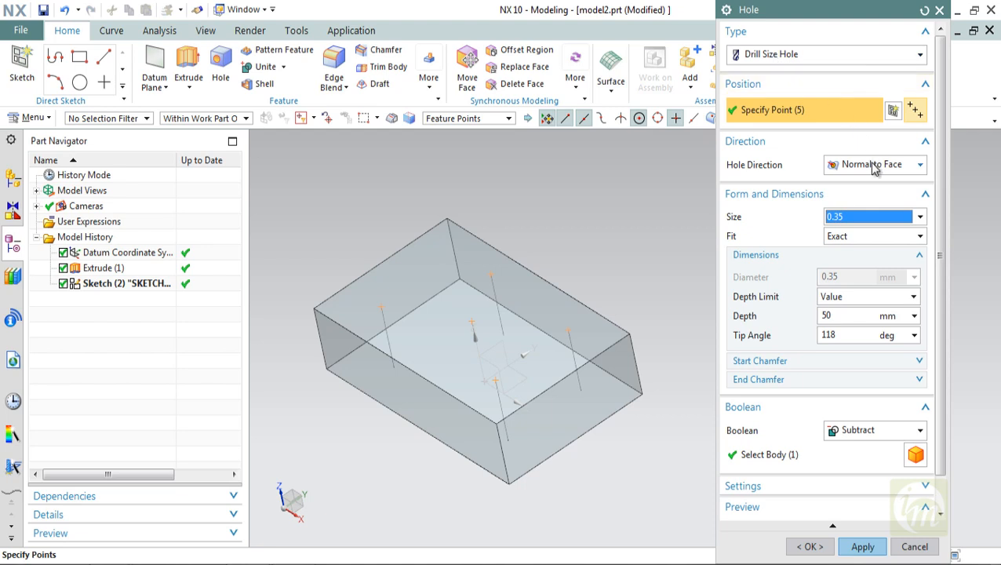
left_click(858, 217)
scroll(843, 383, "down", 6)
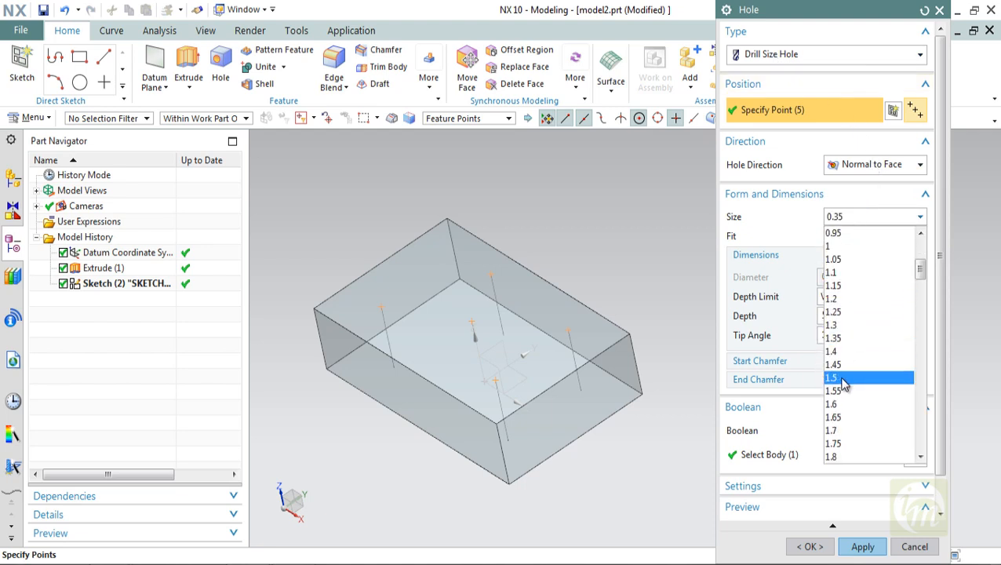
left_click(842, 365)
- Try the Custom fit for the drill size holes and restore the Exact fit
left_click(844, 237)
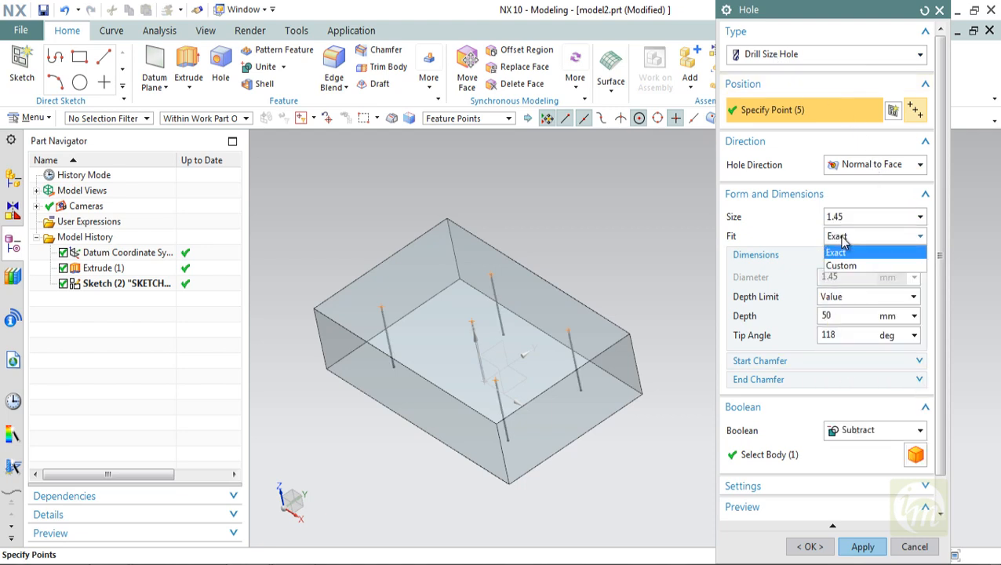
left_click(842, 240)
left_click(843, 240)
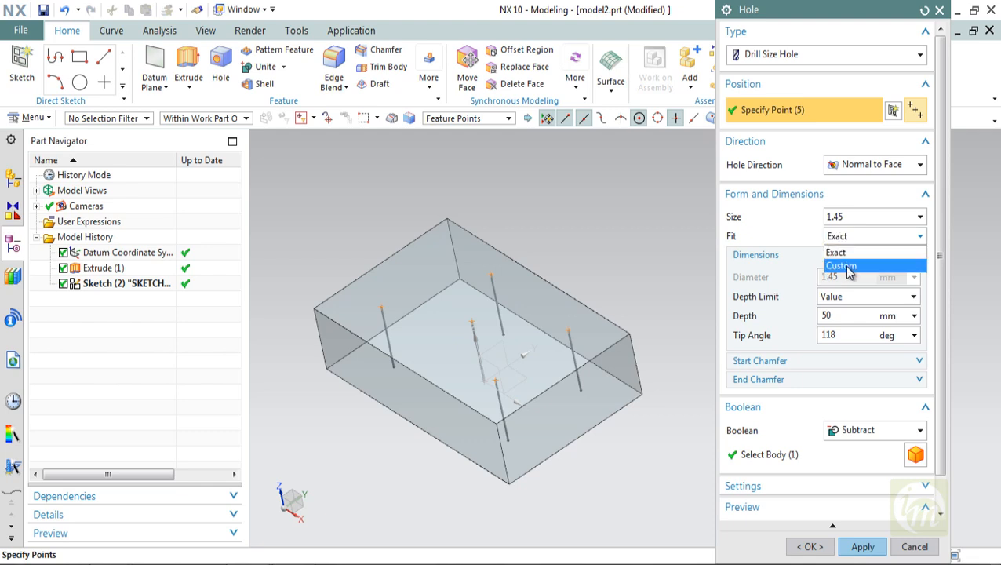
left_click(847, 265)
left_click(845, 236)
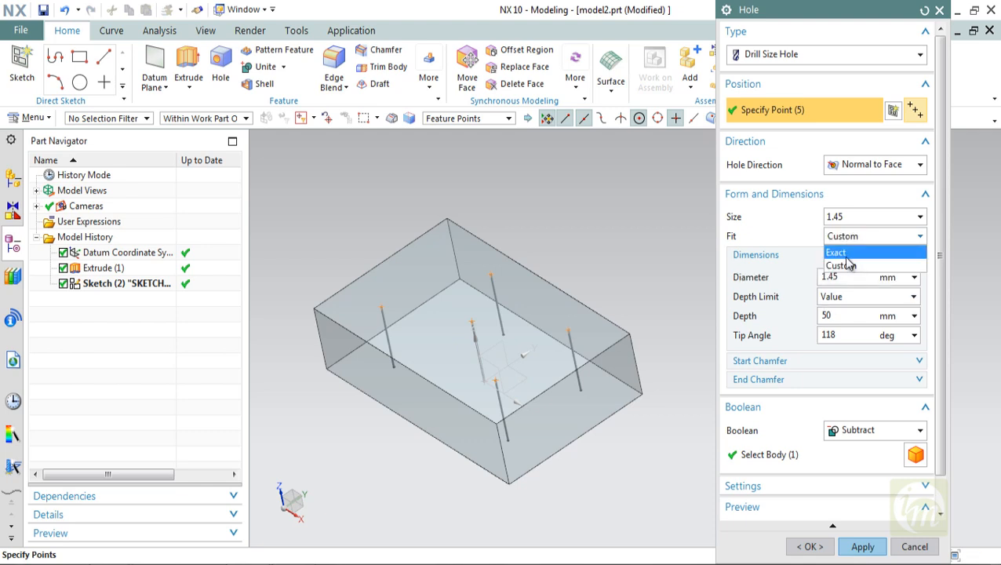
left_click(844, 254)
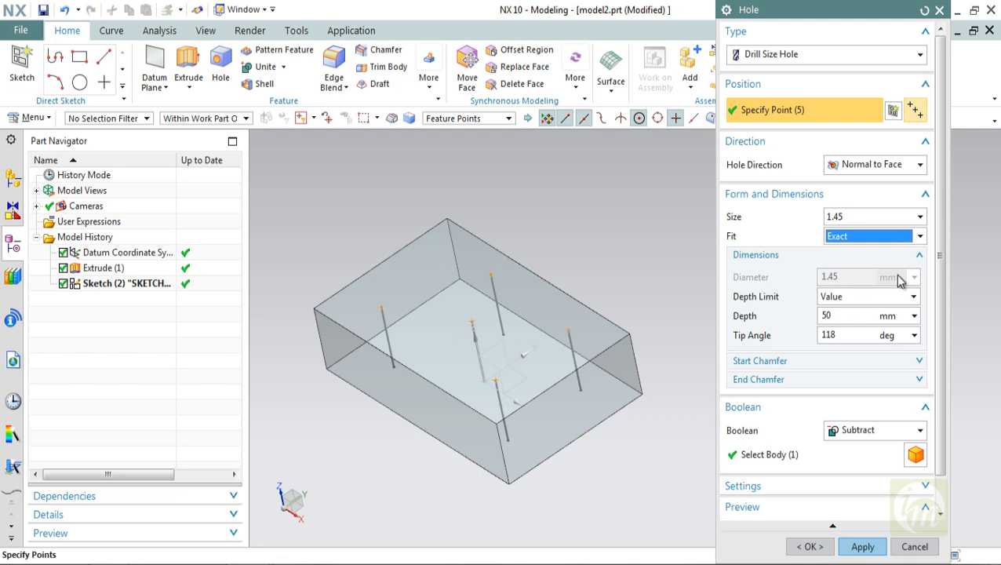
- Review the start chamfer settings and change the drill size to 22.5
scroll(934, 333, "down", 2)
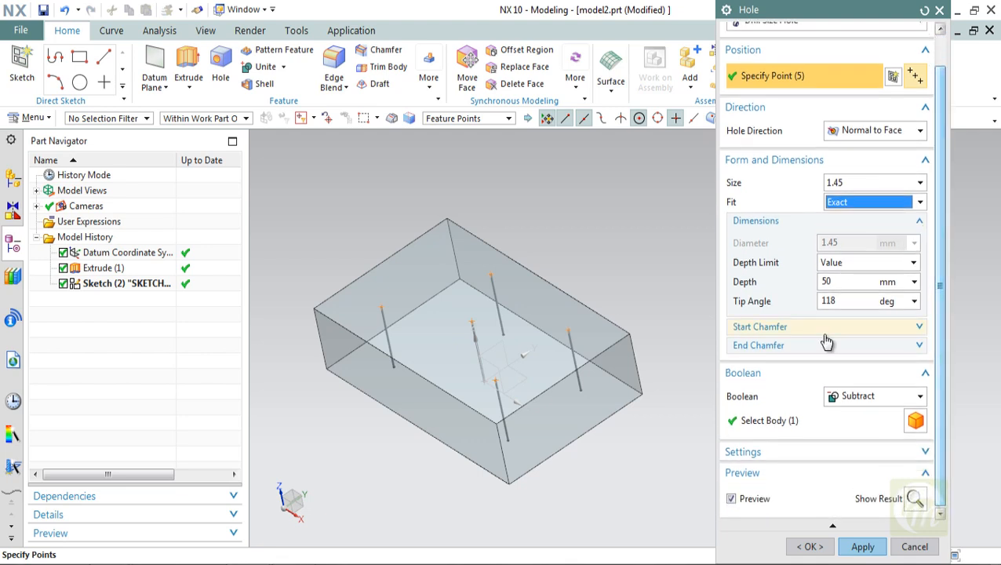
left_click(825, 338)
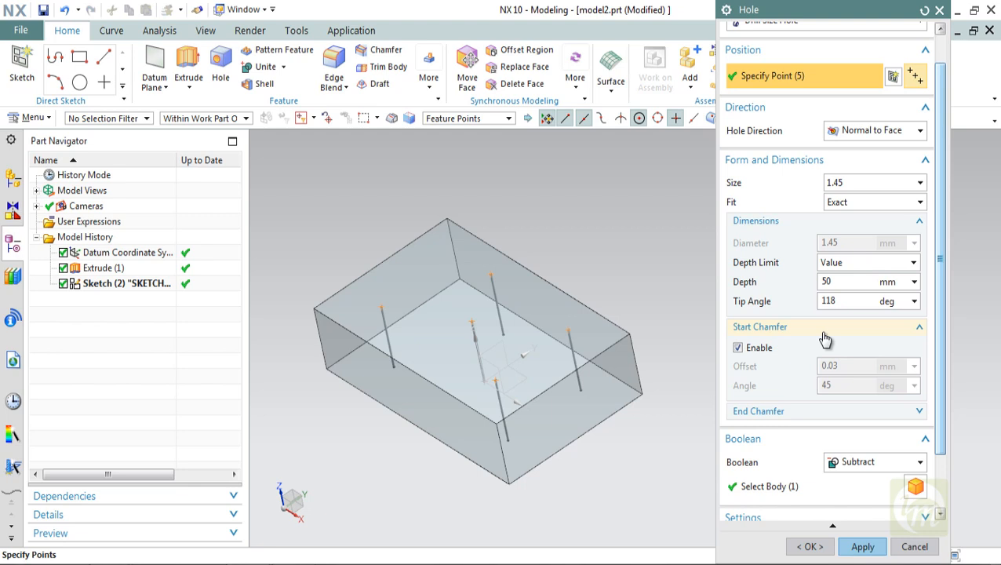
left_click(825, 326)
left_click(865, 182)
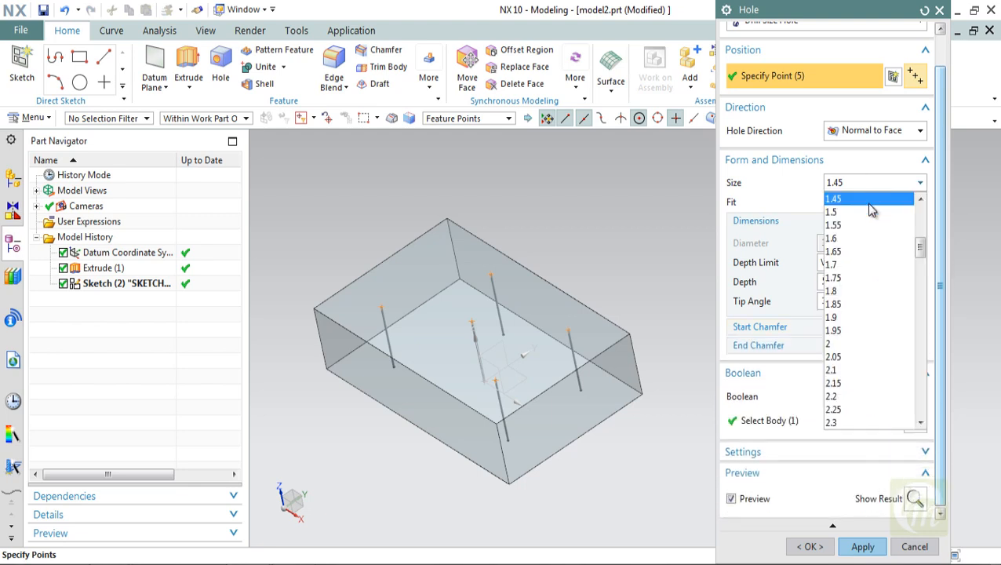
left_click_drag(920, 257, 924, 438)
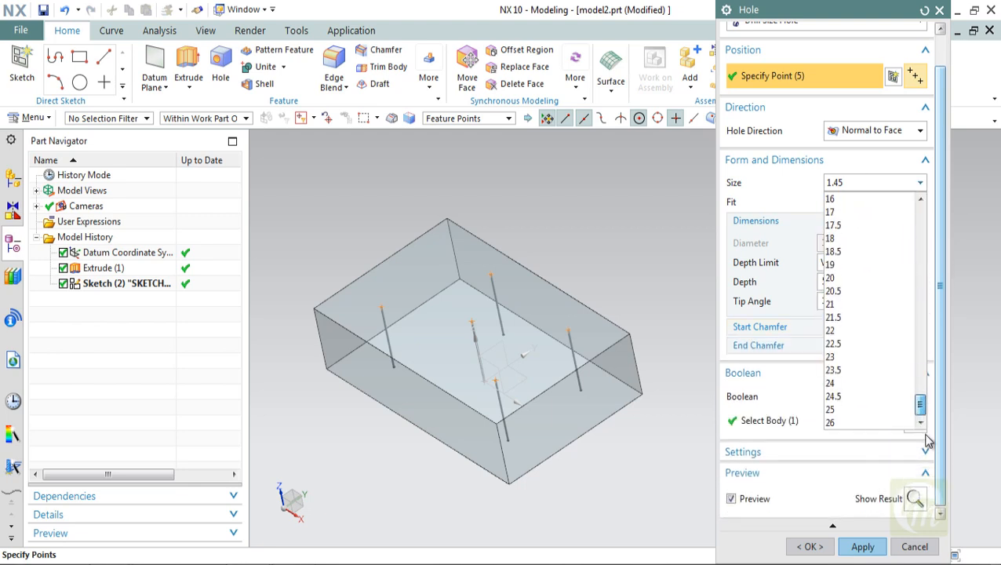
left_click(846, 397)
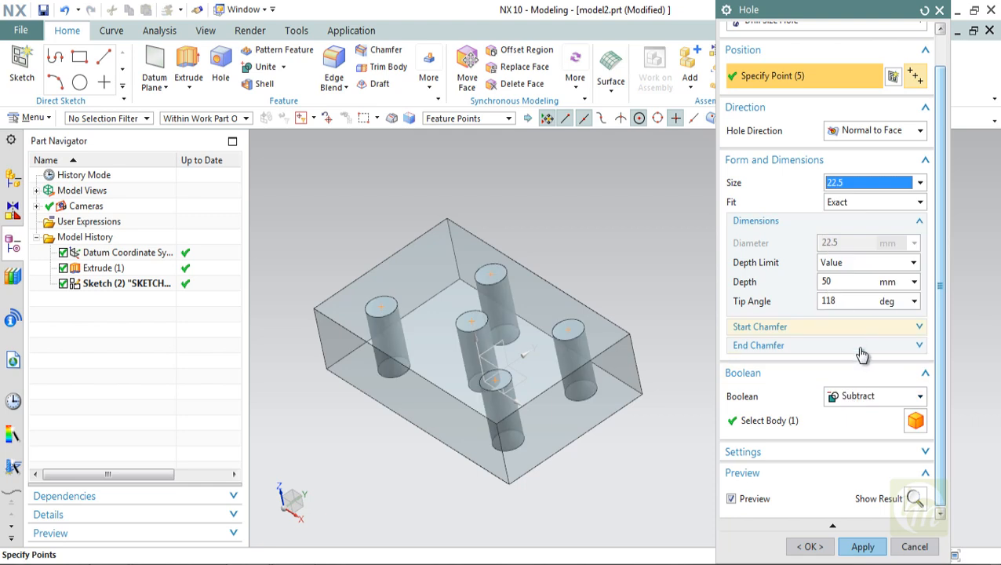
- Inspect the start and end chamfer settings, switching the start chamfer off and back on
left_click(825, 326)
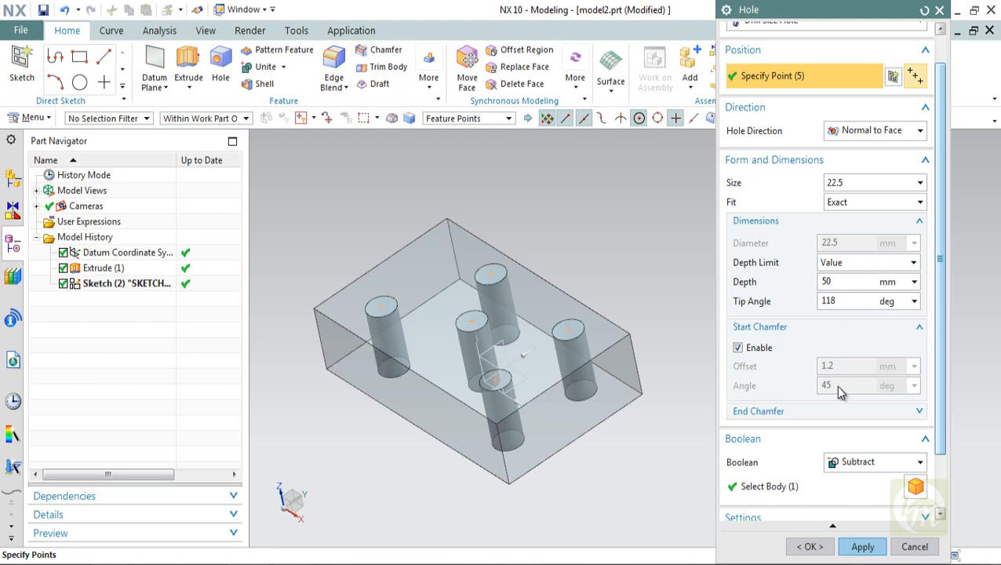
left_click(748, 351)
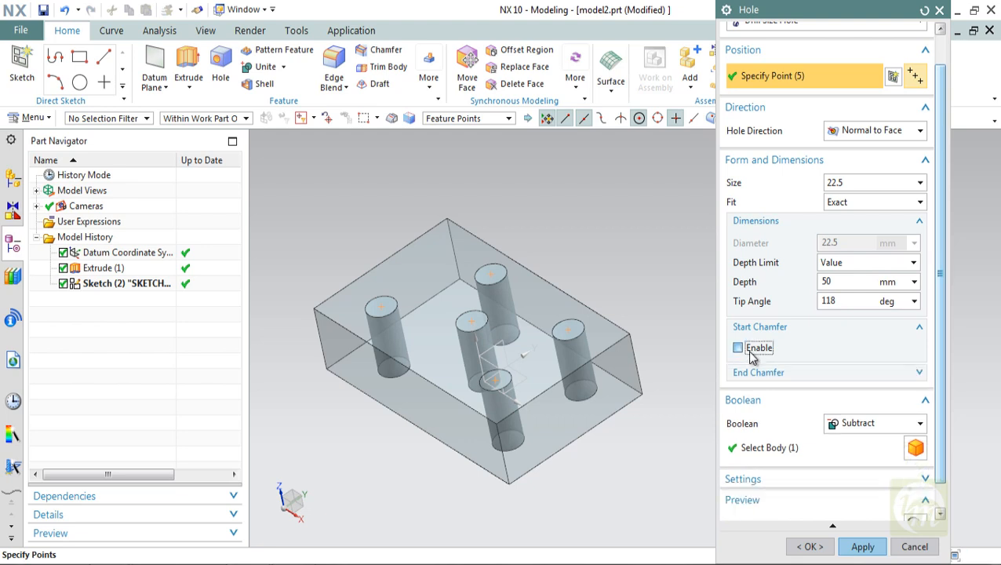
left_click(747, 349)
left_click(918, 328)
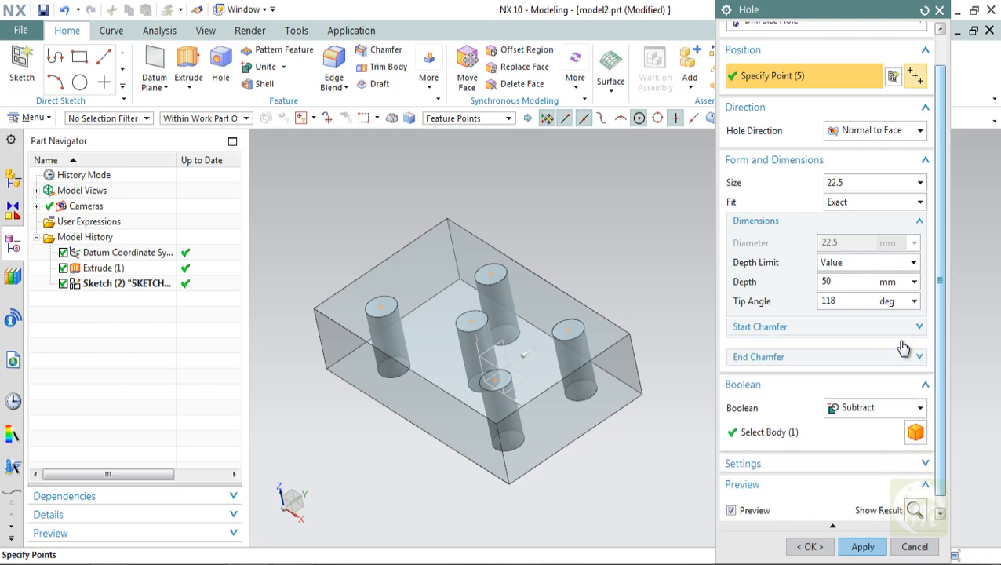
left_click(777, 349)
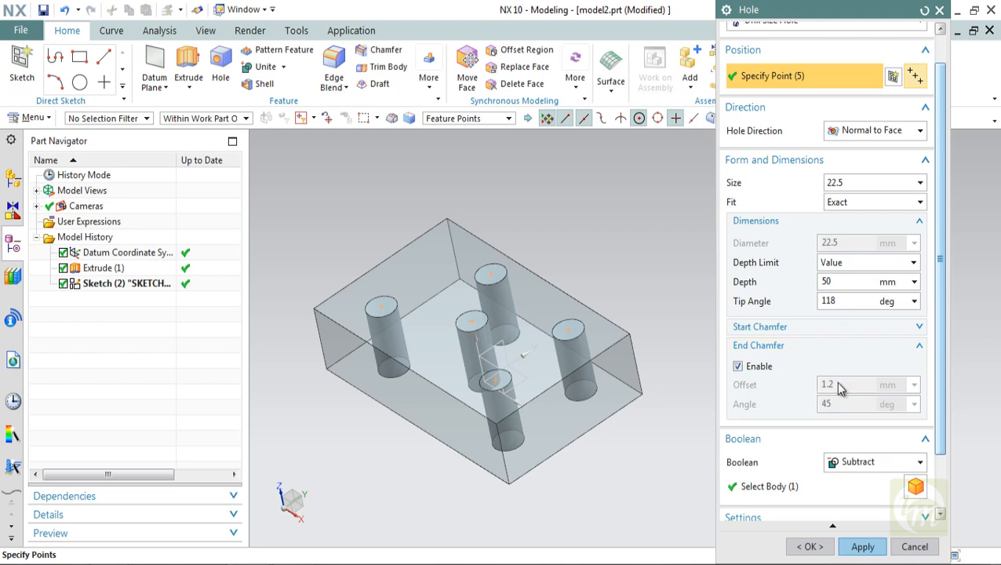
left_click(756, 345)
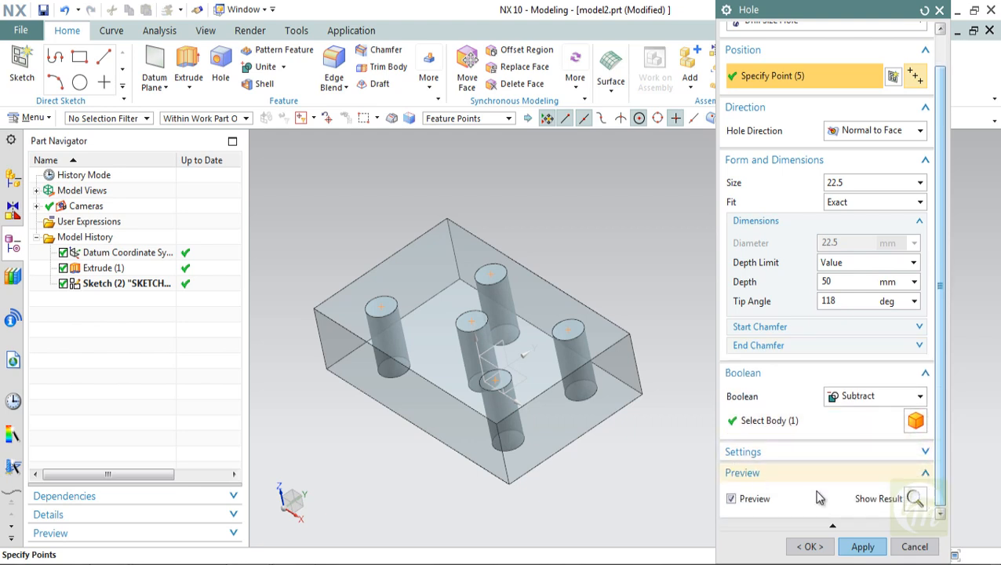
- Show the solid result of the drill size holes, examine one hole's chamfered edge up close, and undo that result
left_click(914, 498)
mouse_move(619, 407)
middle_mouse_down()
mouse_move(632, 358)
mouse_move(616, 408)
middle_mouse_up()
scroll(467, 343, "up", 8)
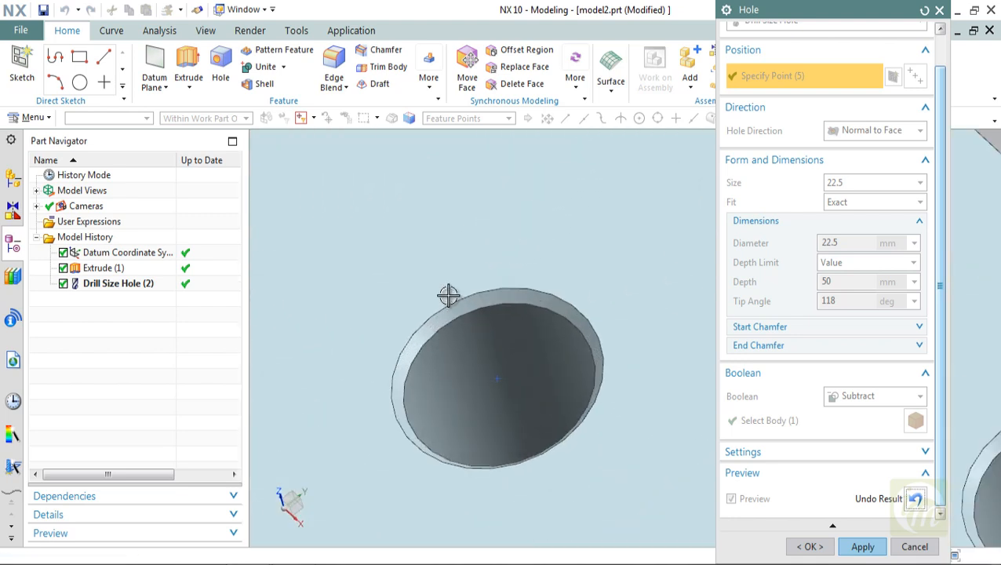
left_click(914, 497)
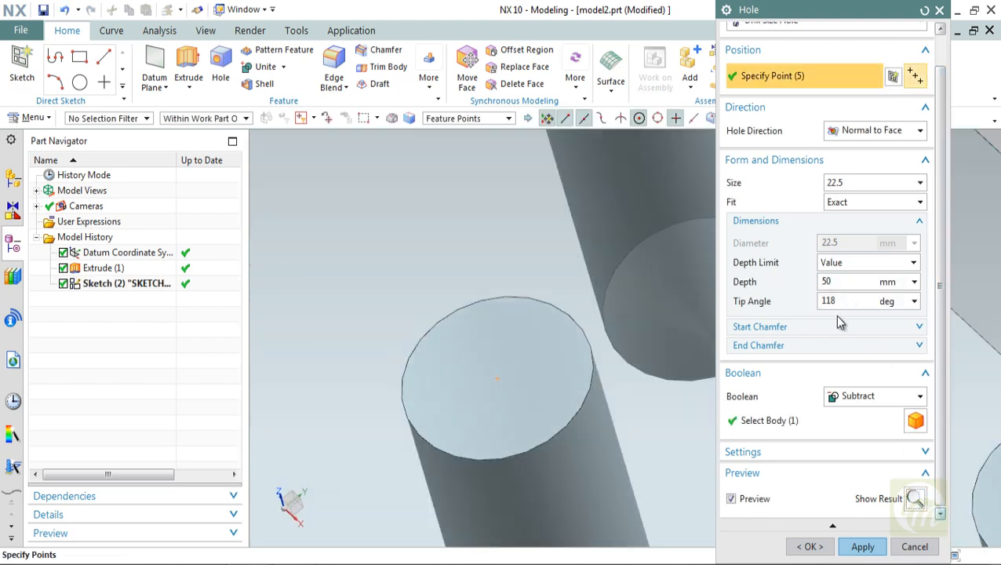
- Turn the start chamfer of the drill size holes off and enable it again
left_click(777, 329)
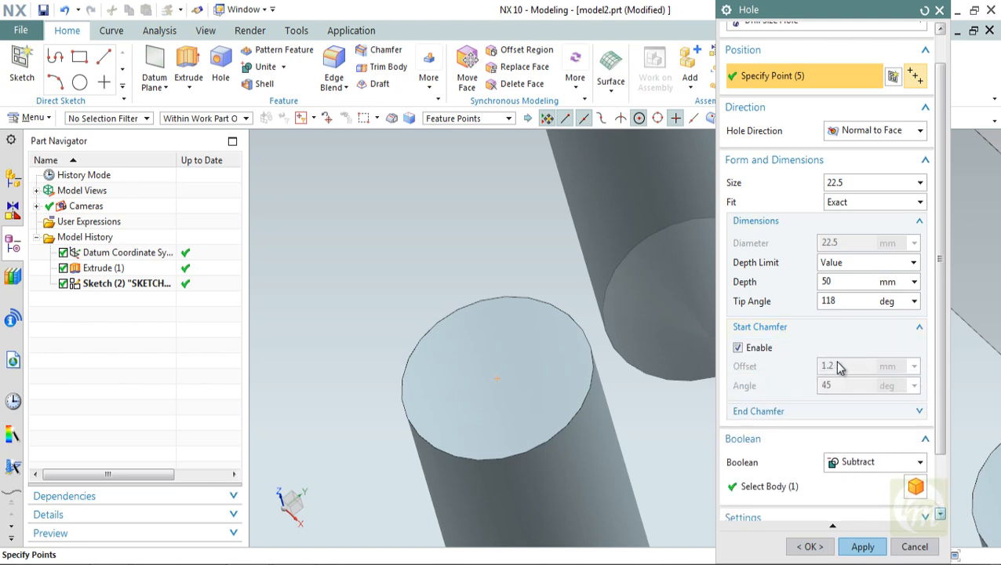
left_click(758, 348)
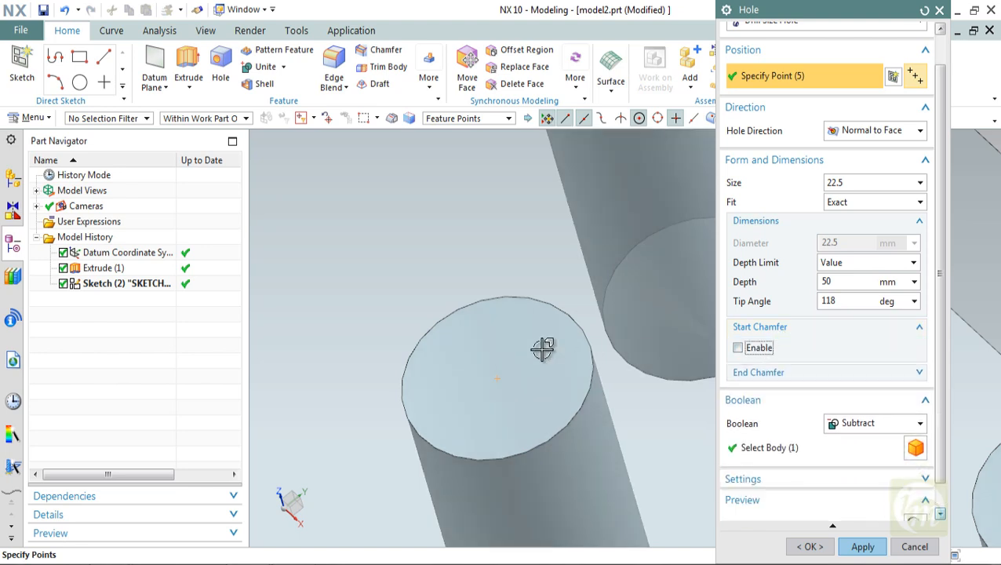
scroll(542, 349, "up", 5)
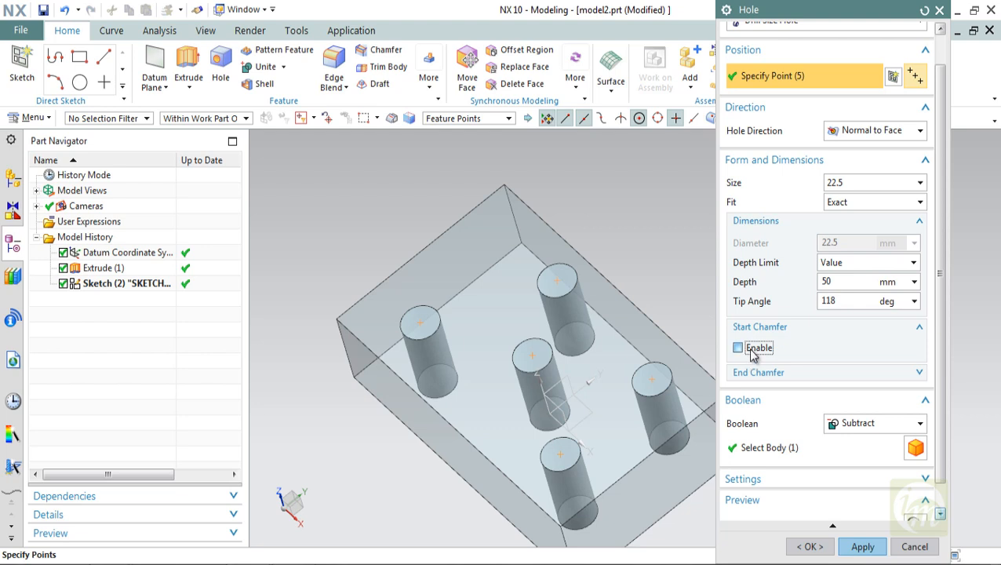
left_click(753, 349)
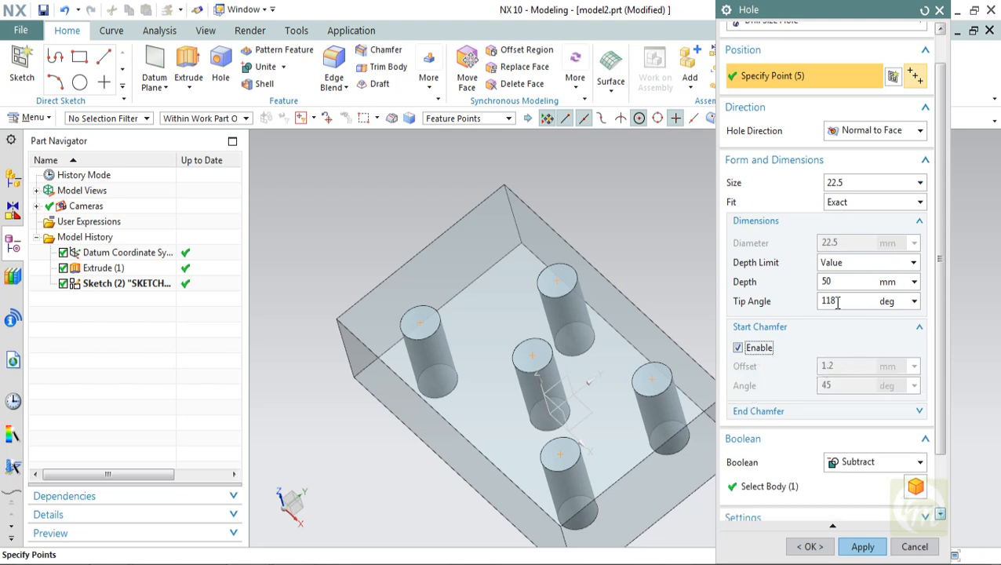
- Change the hole type to Screw Clearance Hole and check the five previewed holes from the side and above
left_click_drag(938, 276, 940, 245)
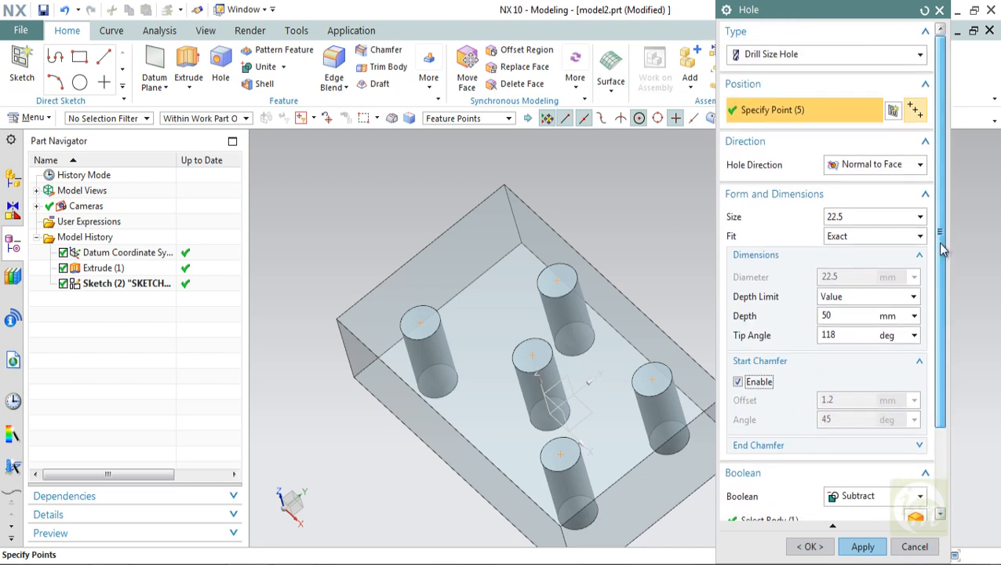
left_click(794, 57)
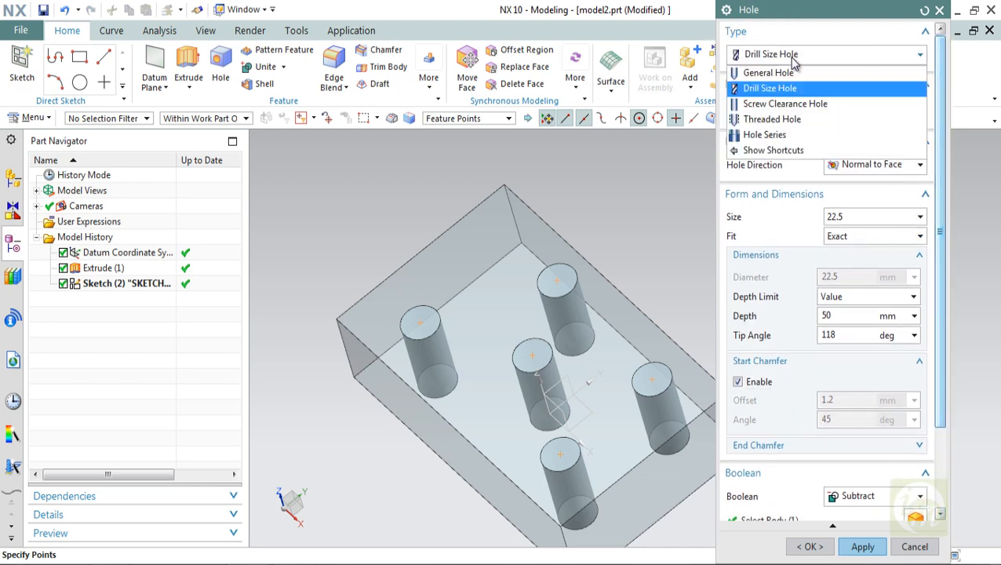
left_click(776, 106)
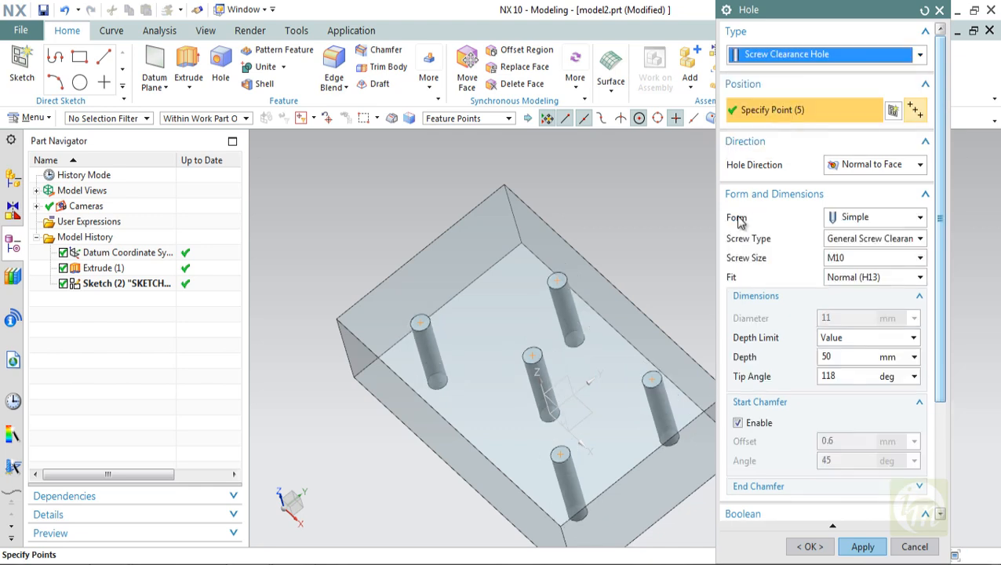
middle_click_drag(572, 295, 608, 256)
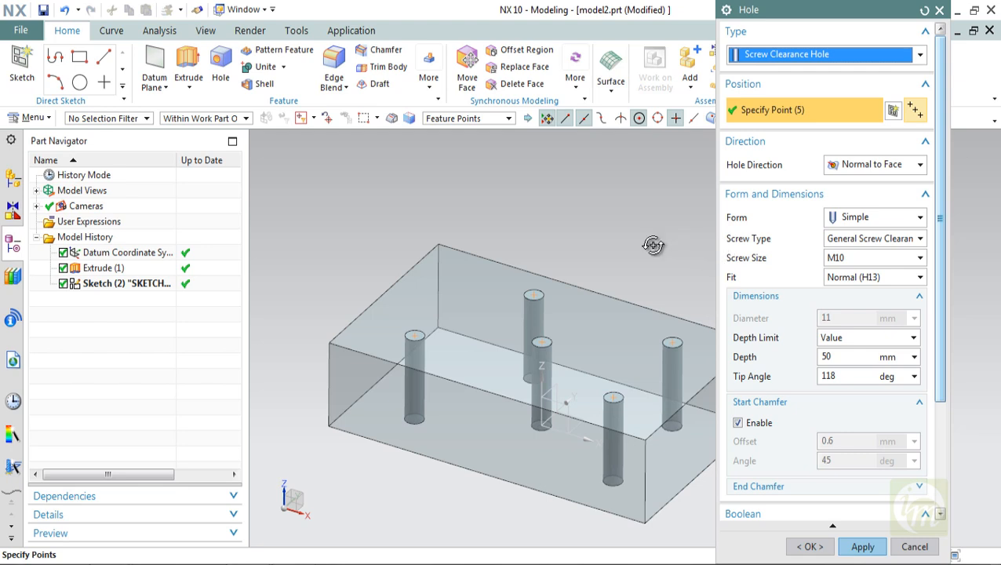
middle_click_drag(641, 248, 628, 355)
scroll(614, 354, "down", 3)
scroll(670, 440, "up", 4)
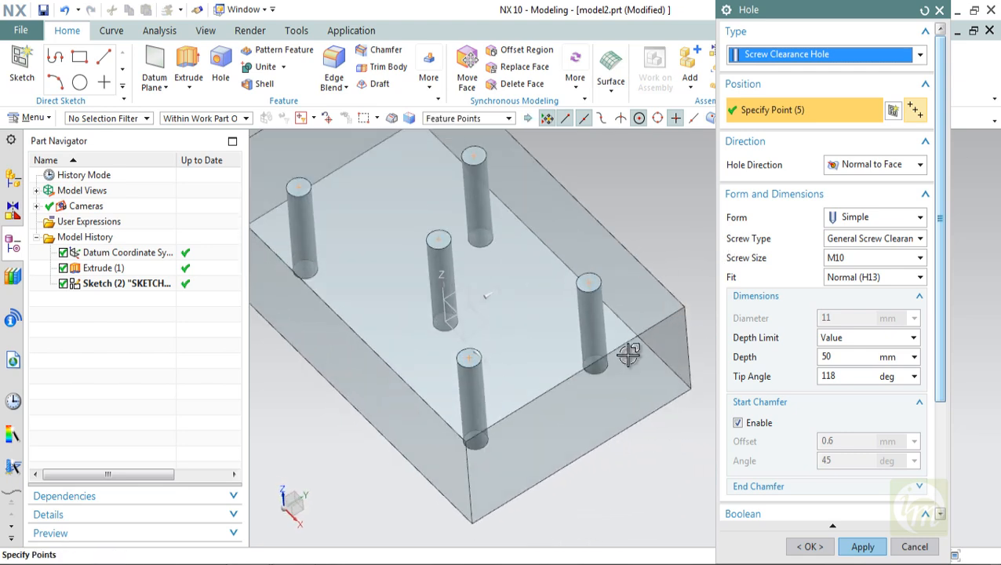
- Choose the Simple form and the General Screw Clearance screw type for the holes
left_click(847, 222)
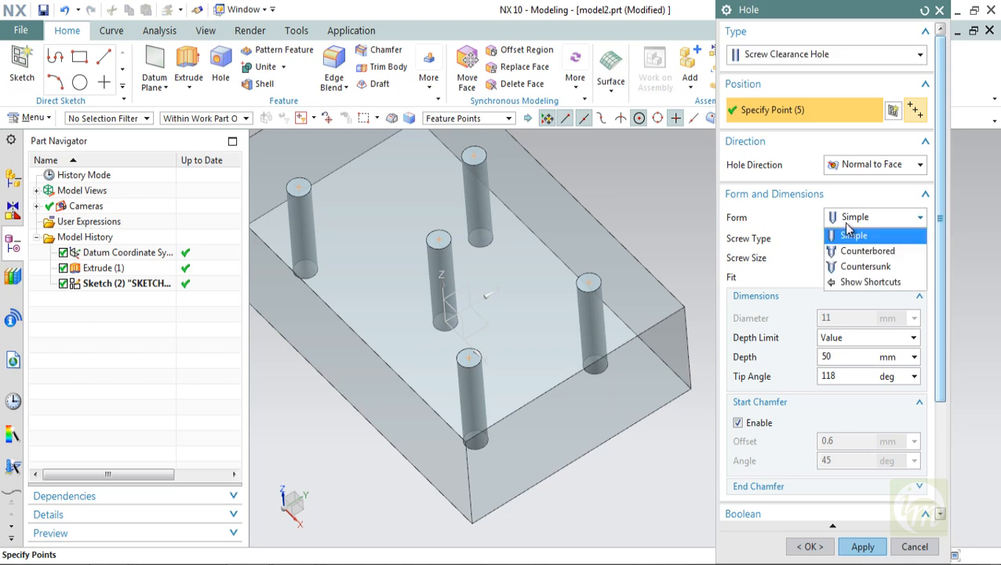
left_click(853, 234)
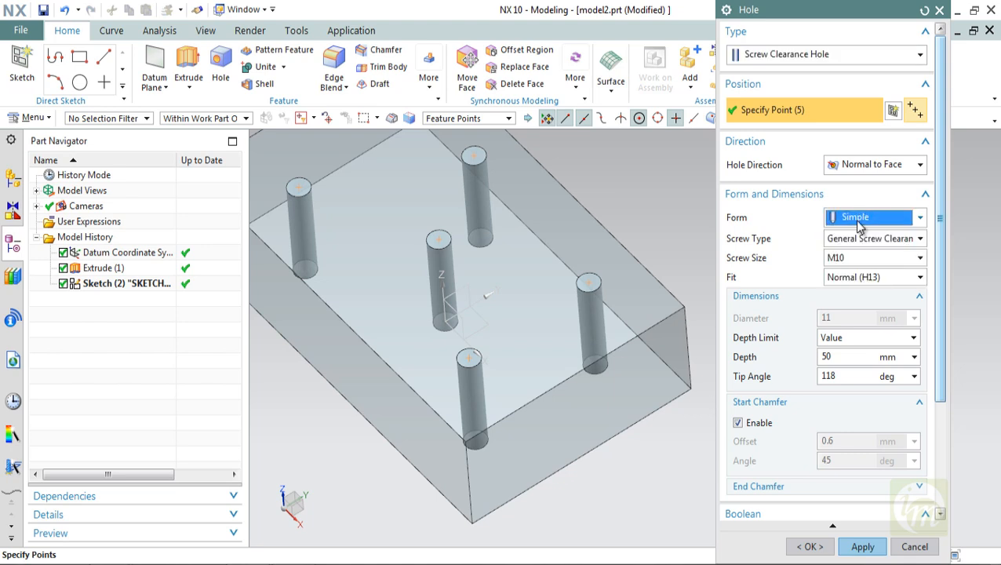
left_click(850, 243)
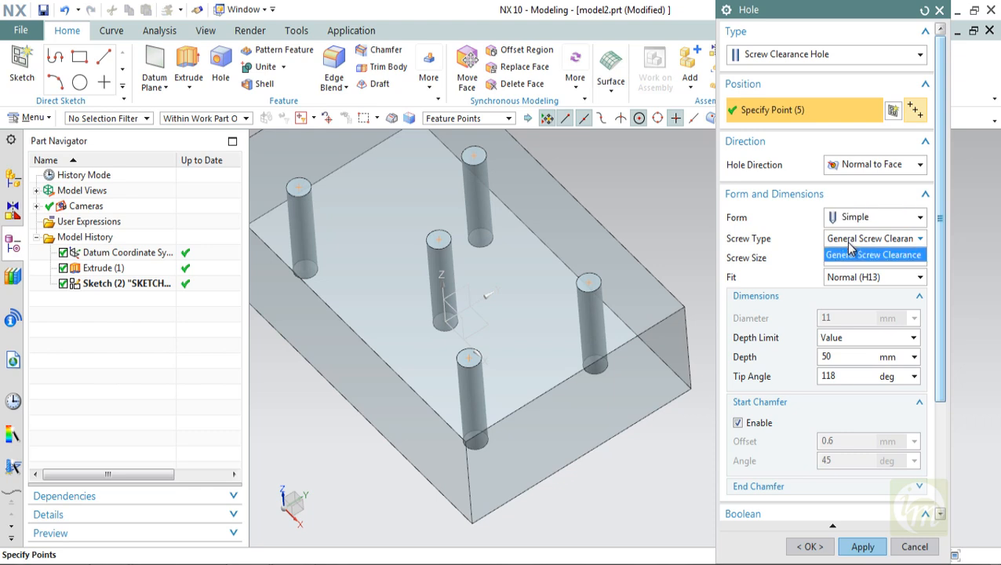
left_click(850, 253)
- Try screw sizes M64, M18, M14 and M4 in turn to compare the hole previews
left_click(851, 259)
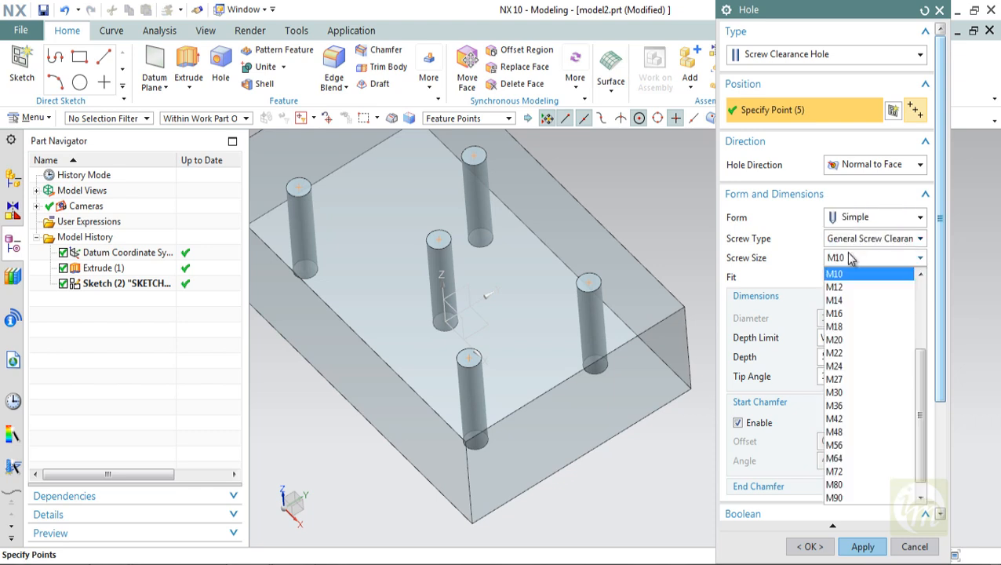
left_click(857, 444)
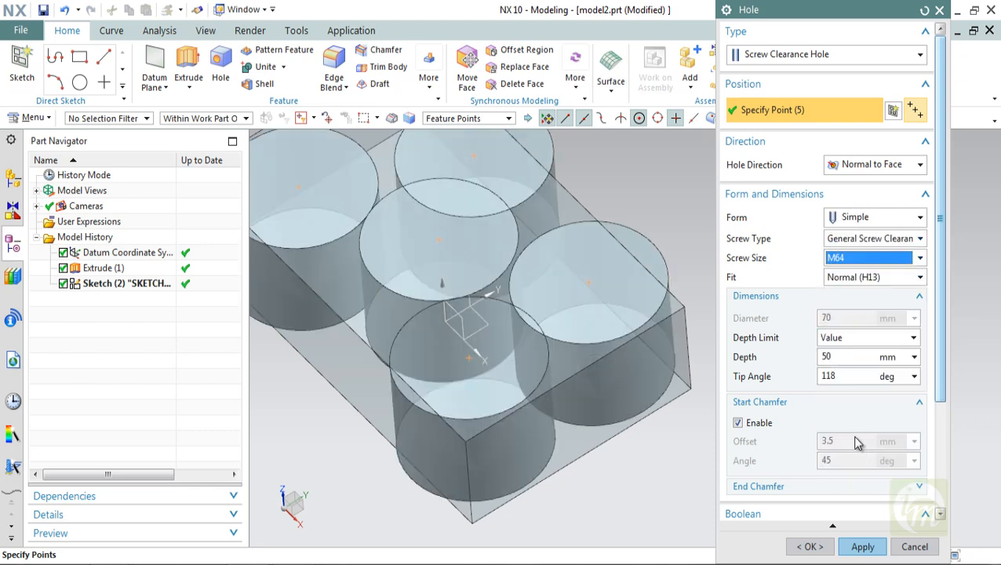
left_click(843, 262)
left_click(849, 313)
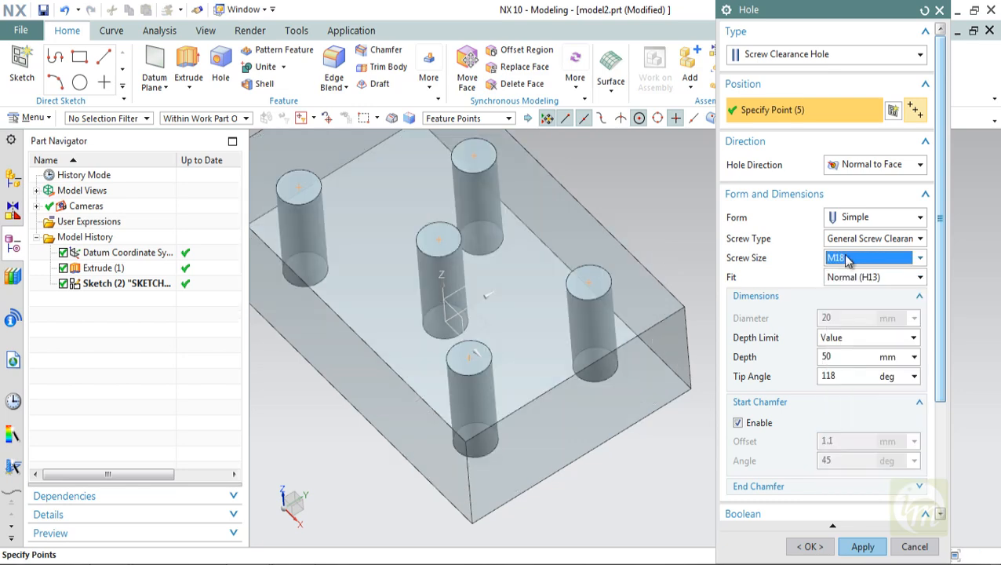
left_click(847, 260)
left_click(846, 288)
left_click(846, 259)
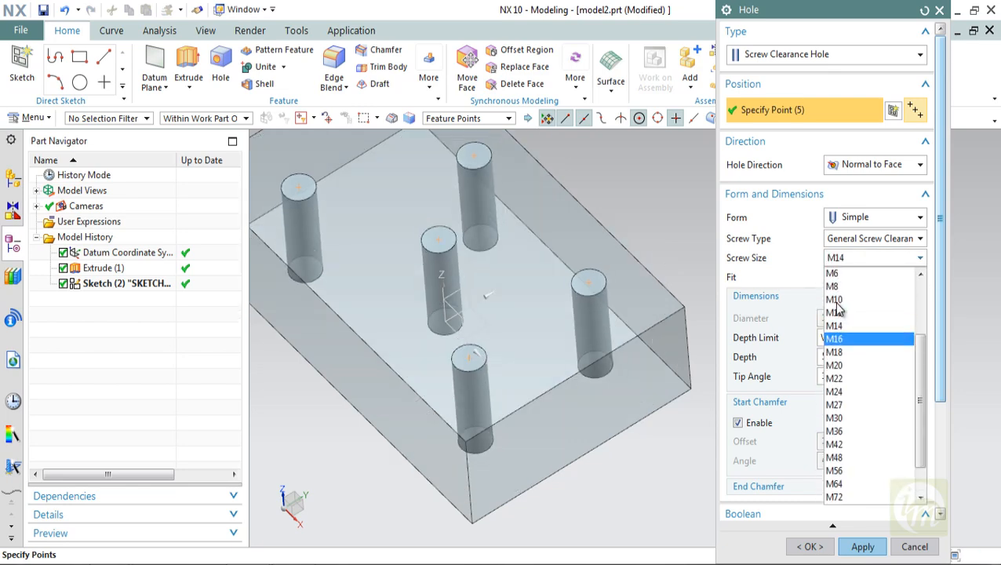
scroll(842, 293, "up", 3)
left_click(847, 338)
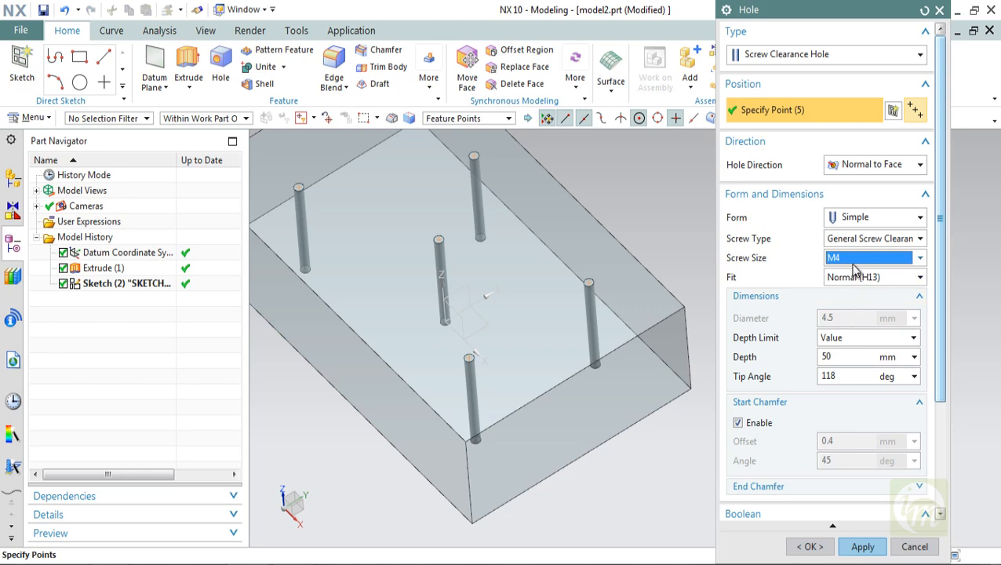
- Try screw sizes M14 and M16 for the clearance holes and settle on M12
left_click(850, 262)
left_click(846, 352)
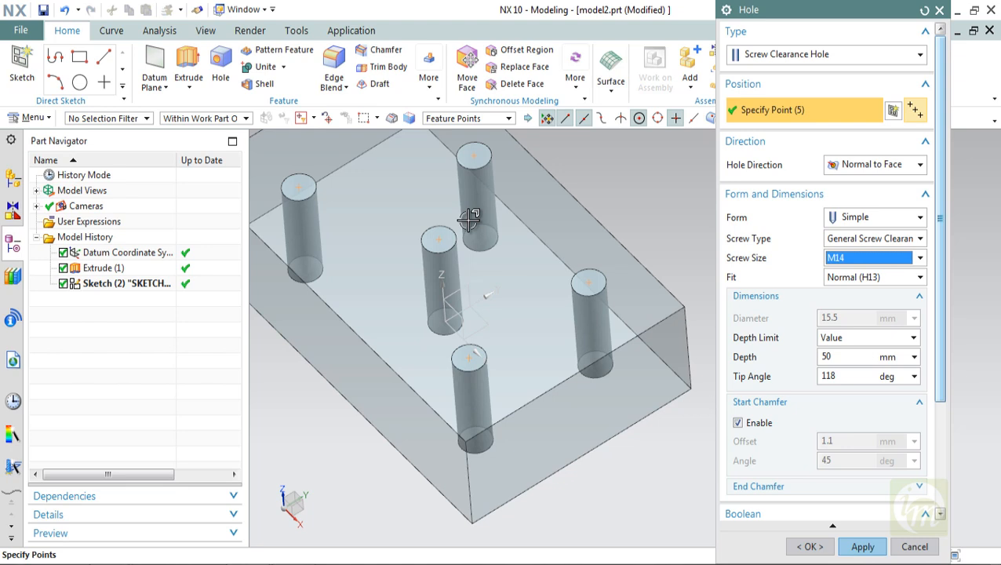
left_click(853, 258)
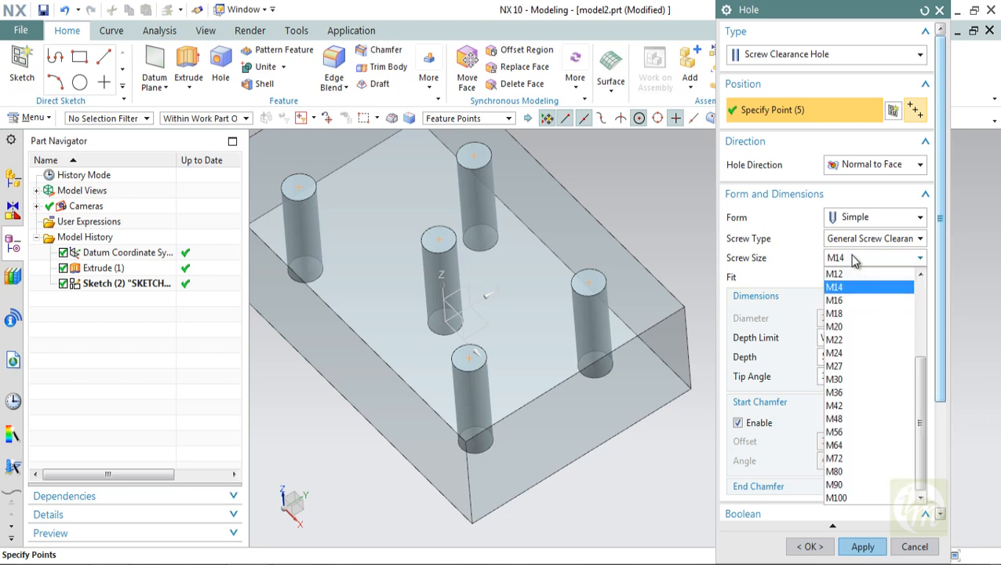
left_click(852, 300)
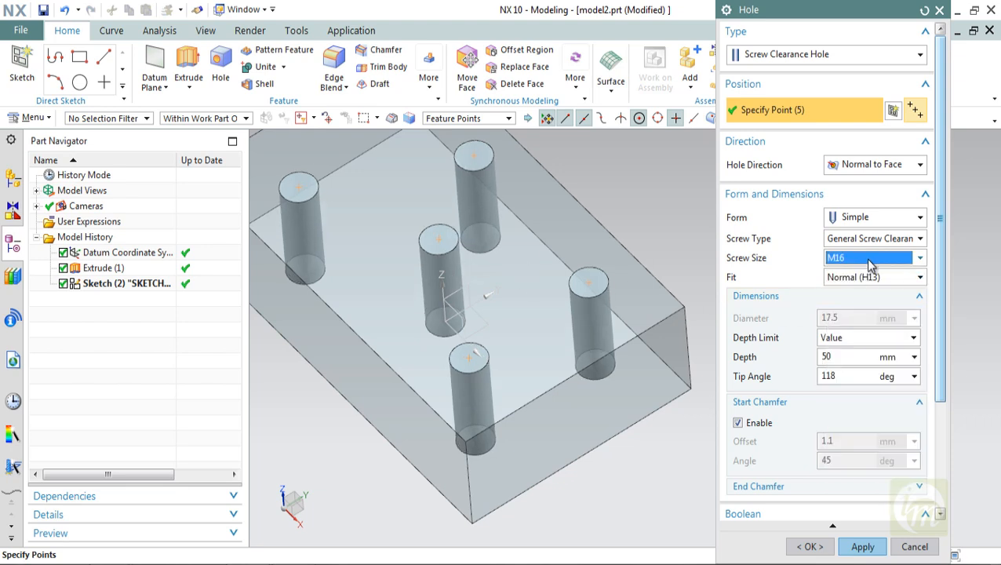
left_click(867, 260)
left_click(855, 287)
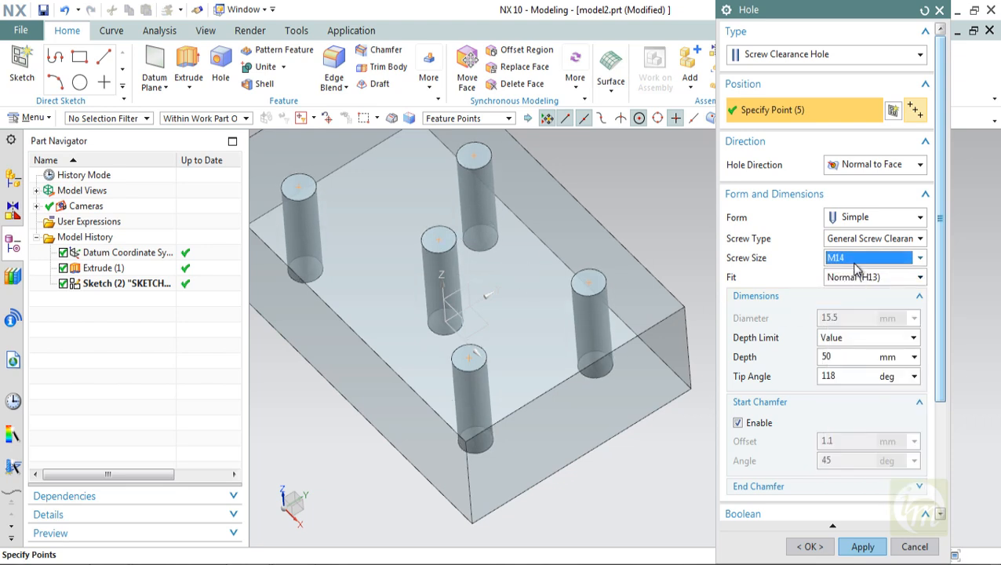
left_click(856, 260)
left_click(834, 273)
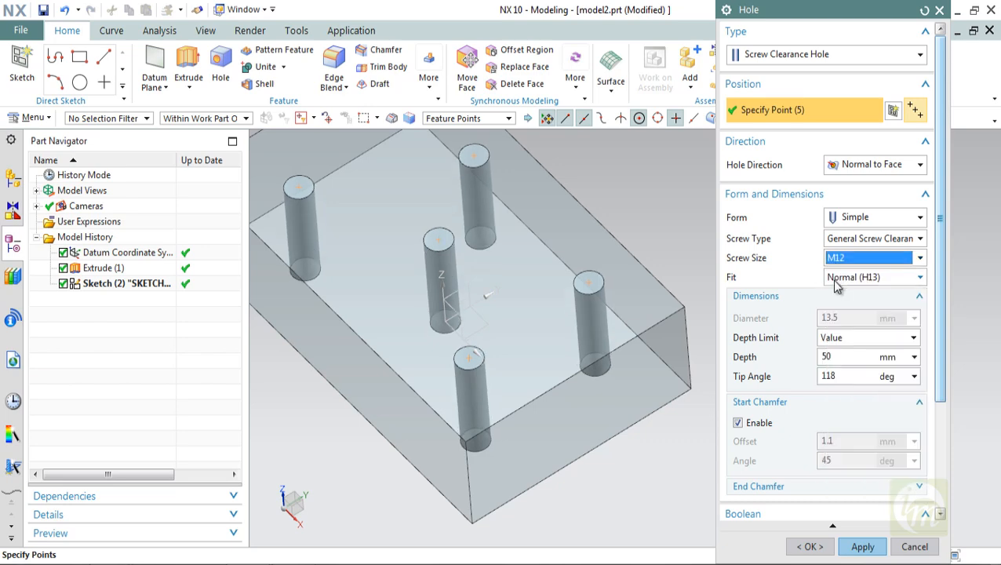
middle_click_drag(571, 310, 552, 281)
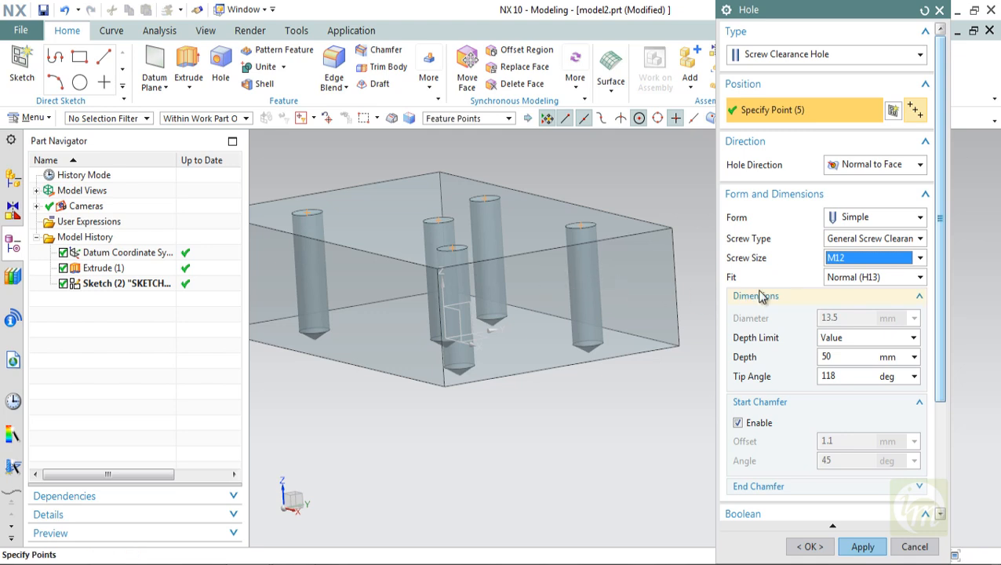
- Compare the Close (H12), Normal (H13) and Loose (H14) fits for the M12 holes and choose Close (H12)
left_click(859, 276)
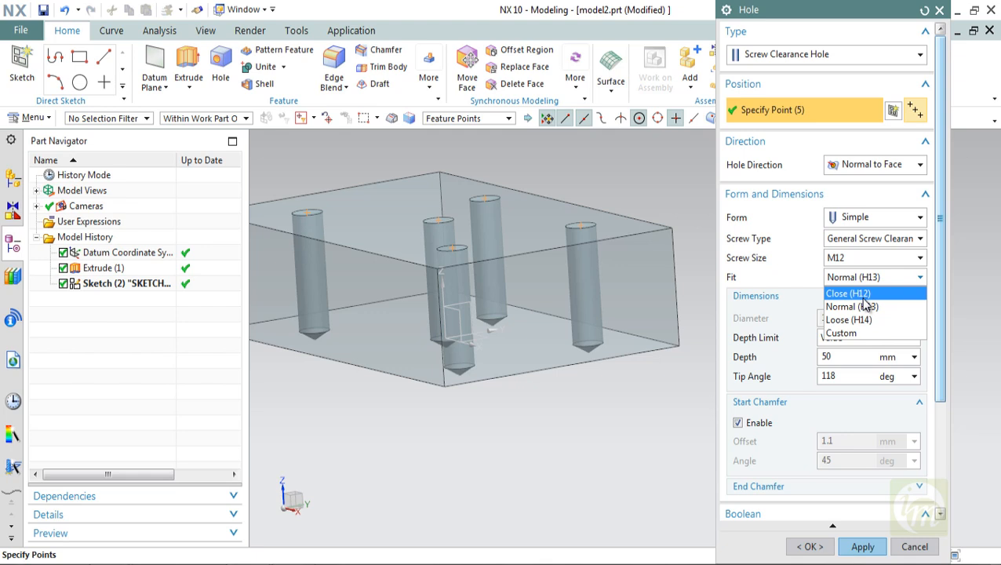
left_click(863, 297)
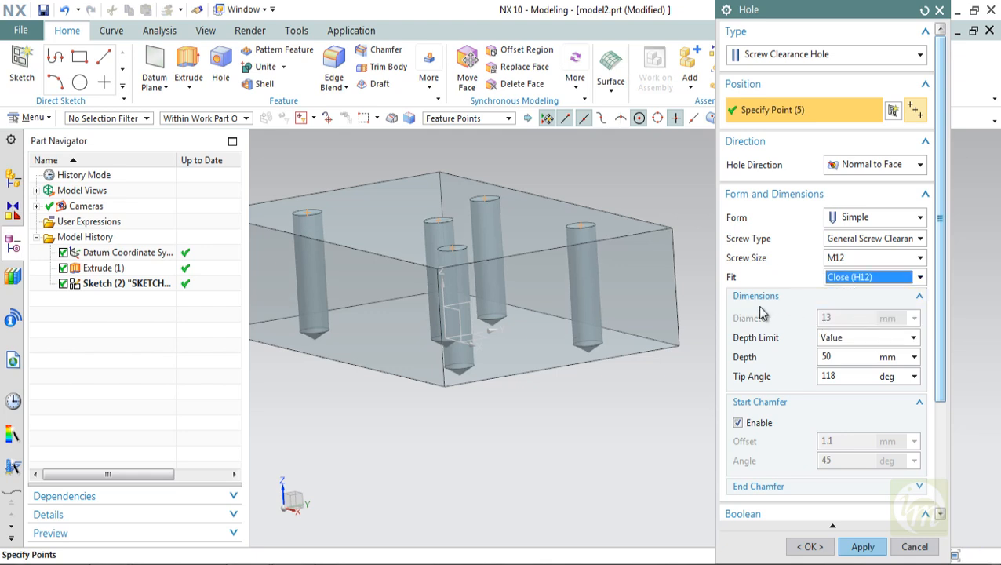
left_click(873, 279)
left_click(838, 308)
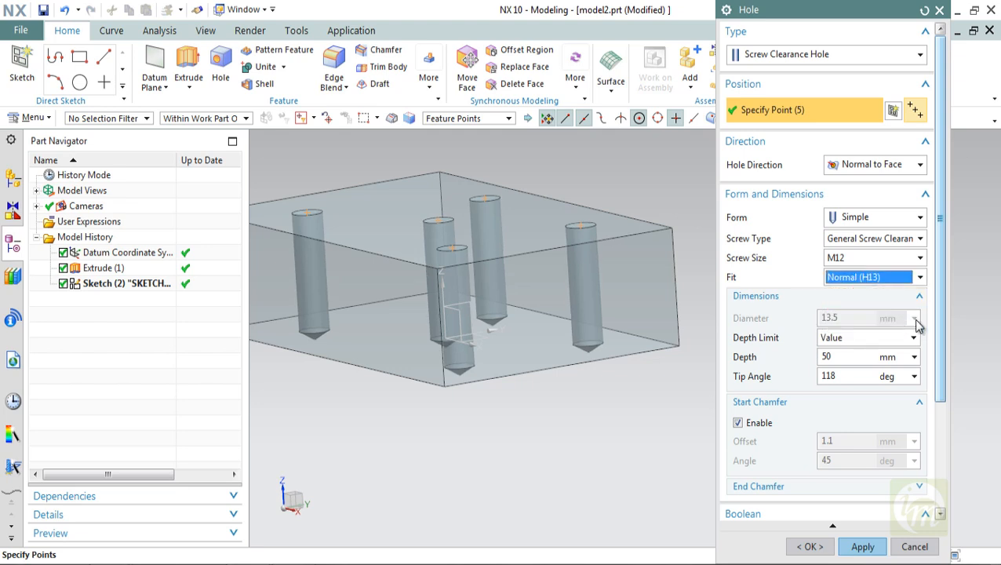
left_click(846, 282)
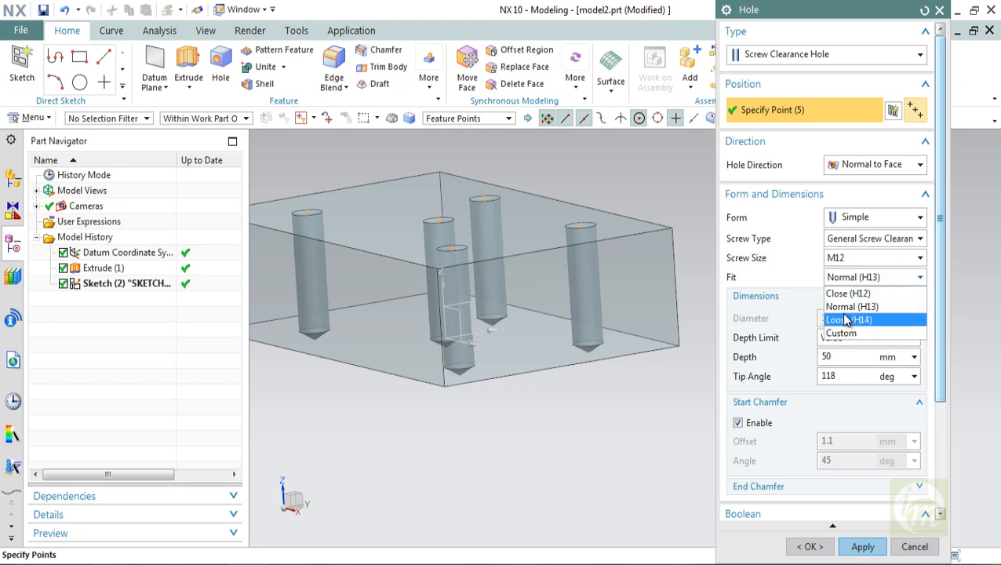
left_click(852, 320)
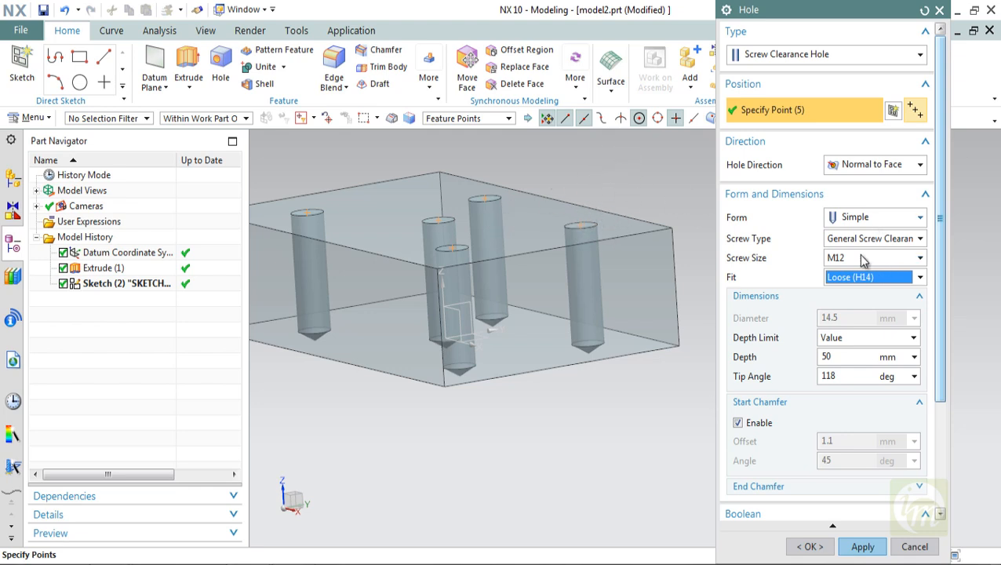
left_click(857, 281)
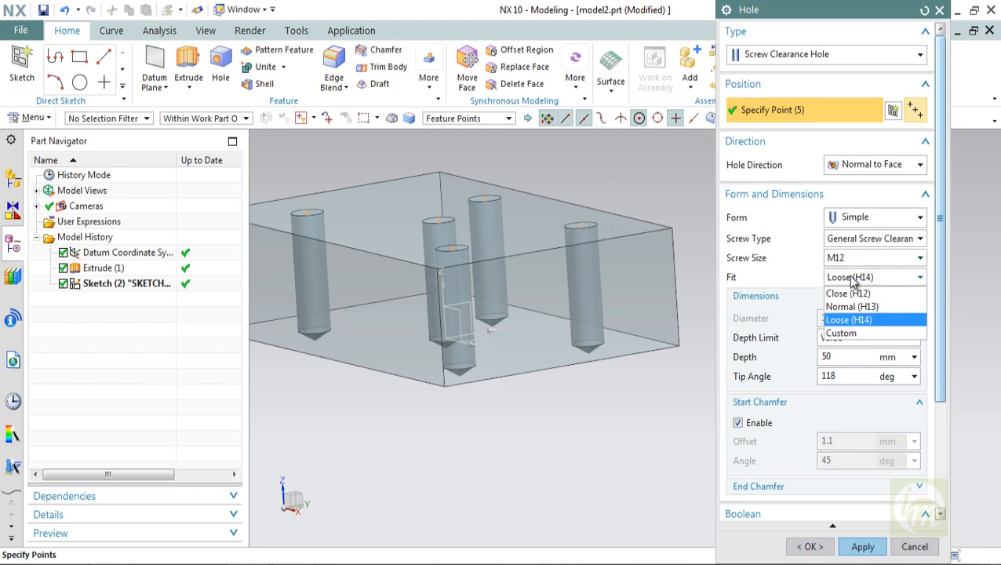
left_click(852, 281)
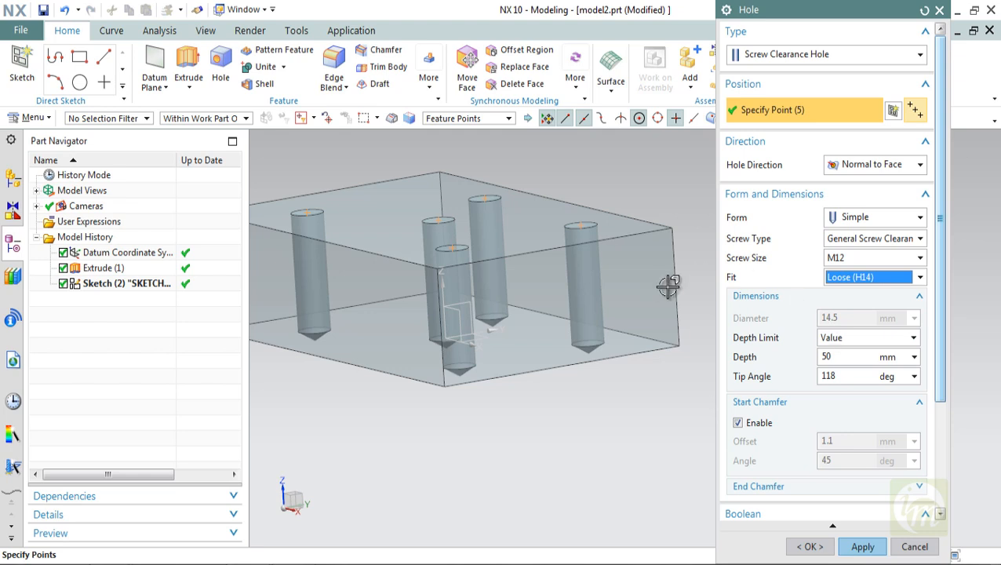
left_click(848, 284)
left_click(849, 293)
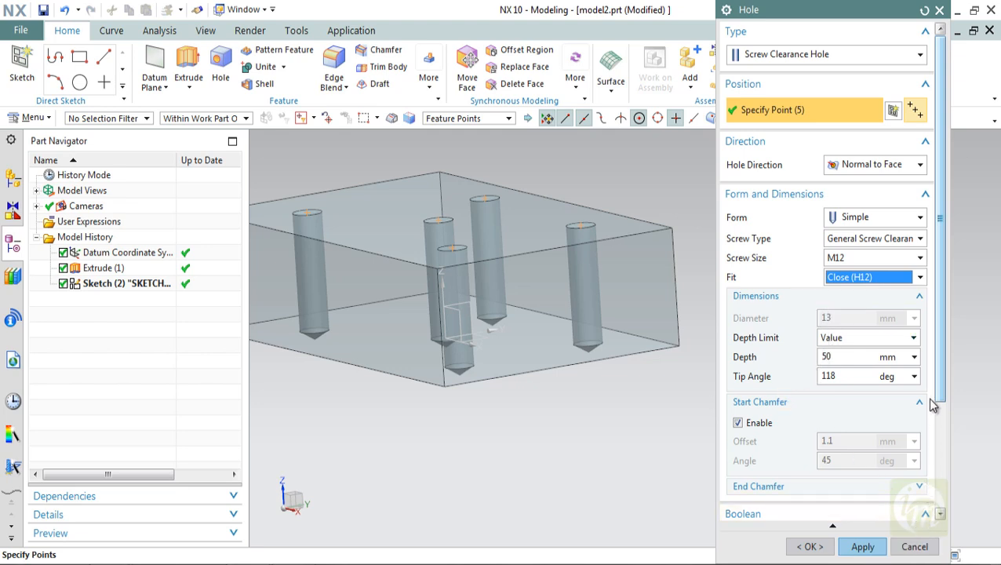
- Check the computed result of the screw clearance holes, return to the preview and set the hole depth to 35 mm
scroll(943, 384, "down", 3)
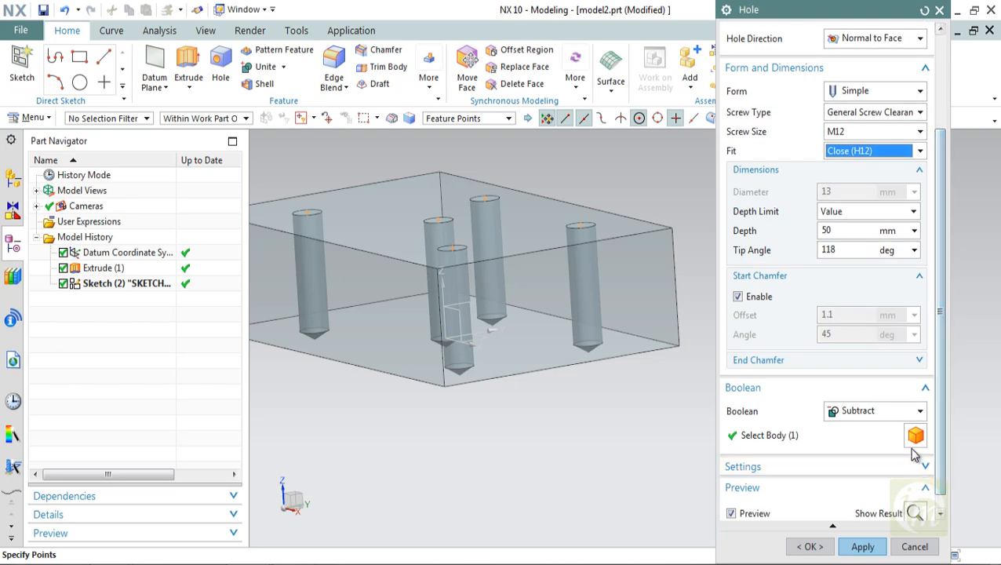
left_click(915, 511)
mouse_move(628, 345)
middle_mouse_down()
mouse_move(619, 351)
mouse_move(627, 385)
mouse_move(630, 330)
middle_mouse_up()
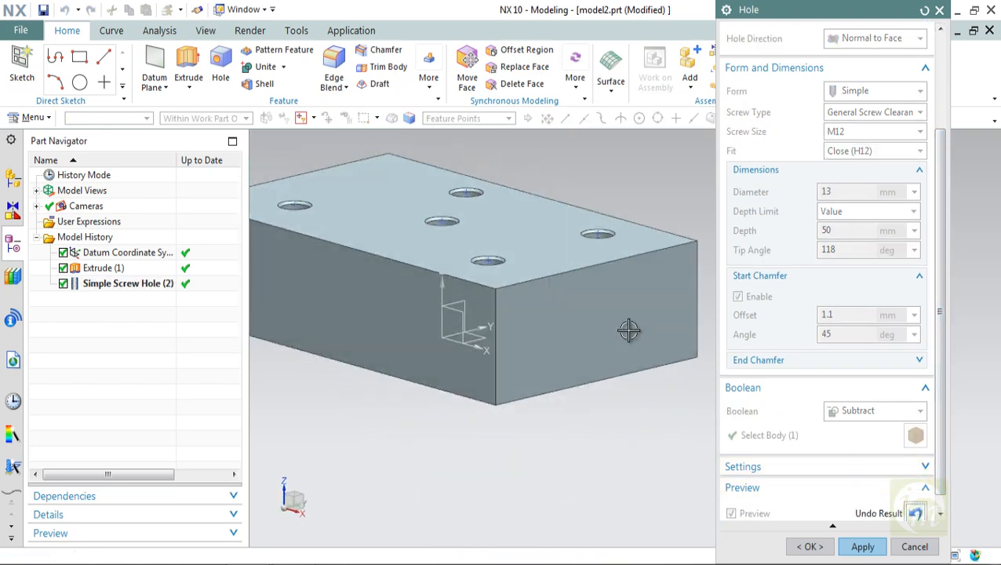
left_click(915, 513)
double_click(836, 231)
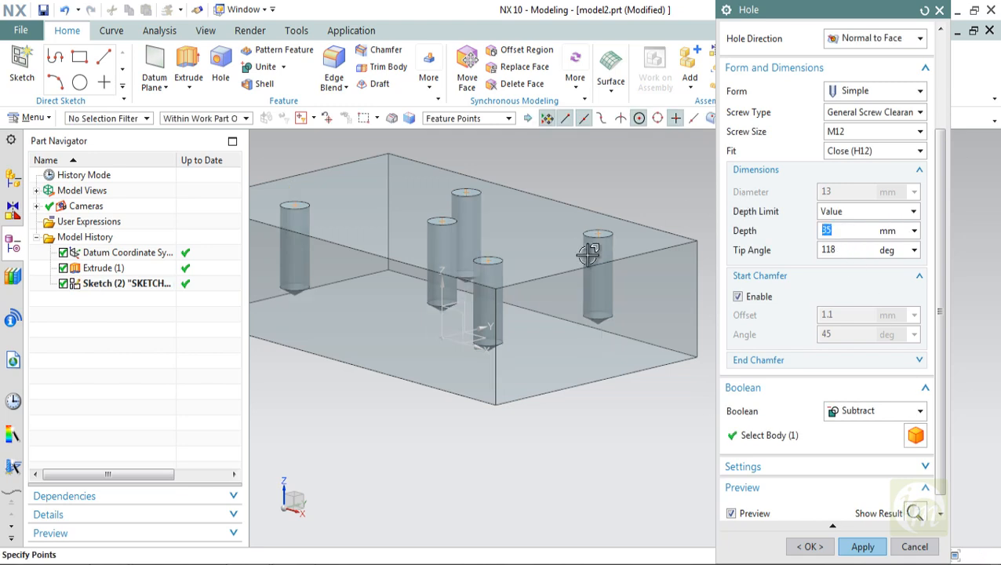
middle_click_drag(588, 247, 611, 249)
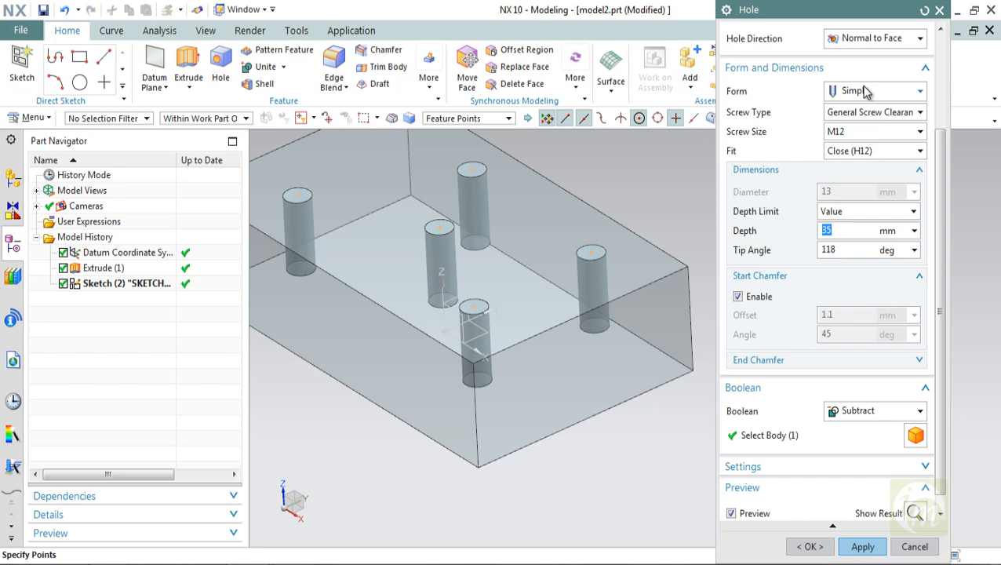
- Change the hole type to Threaded Hole and keep the hole direction Normal to Face
scroll(844, 69, "up", 3)
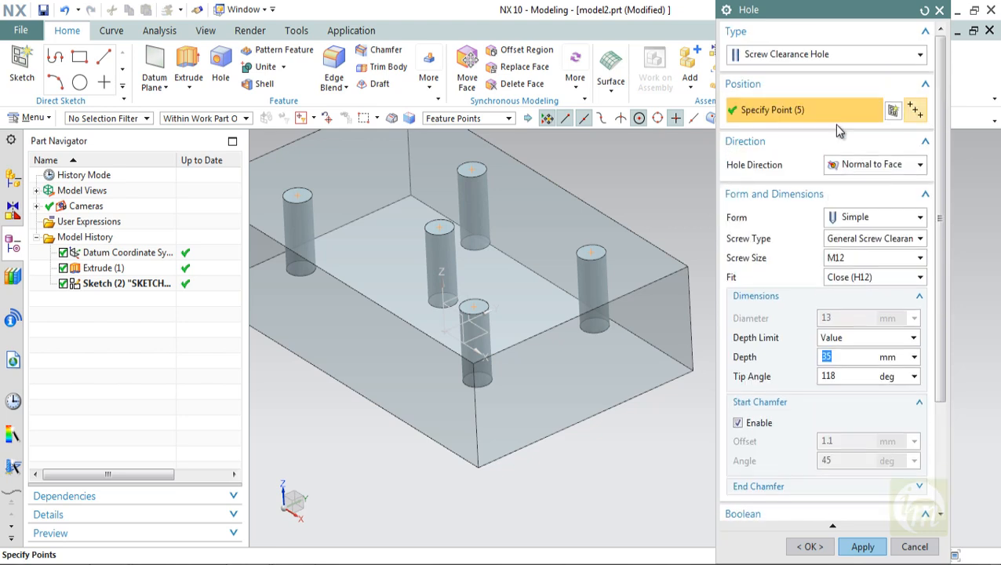
left_click(784, 54)
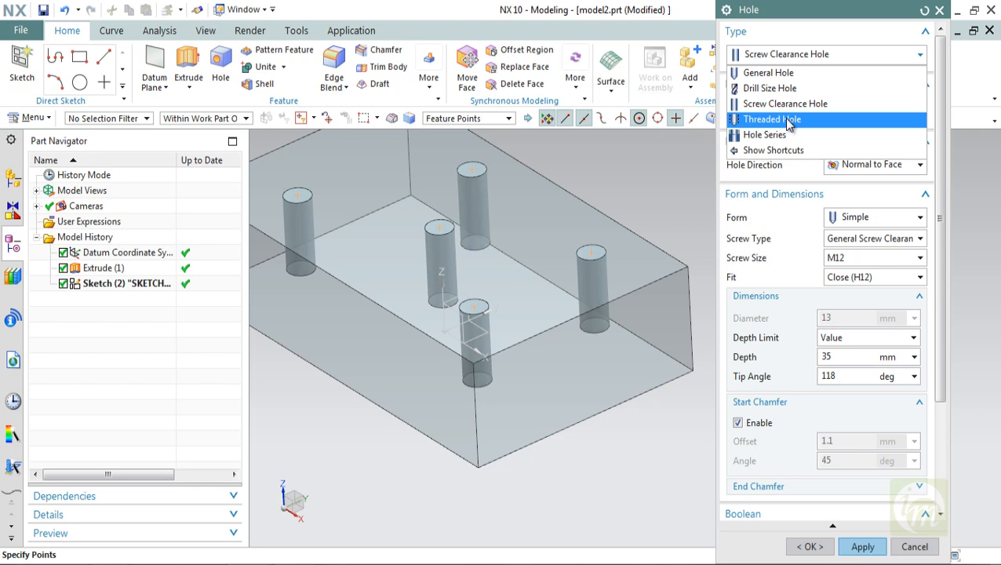
key("Escape")
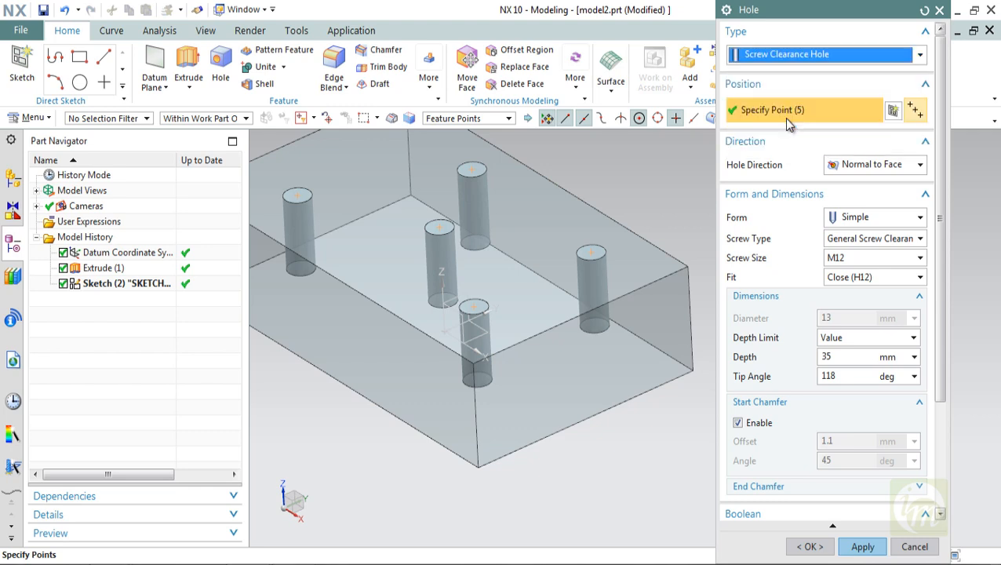
left_click(771, 61)
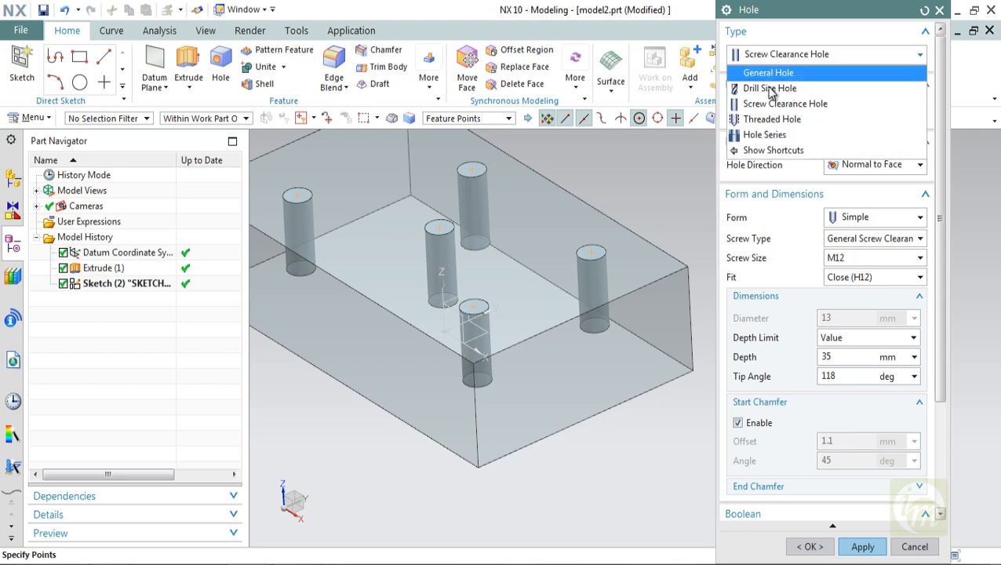
left_click(769, 117)
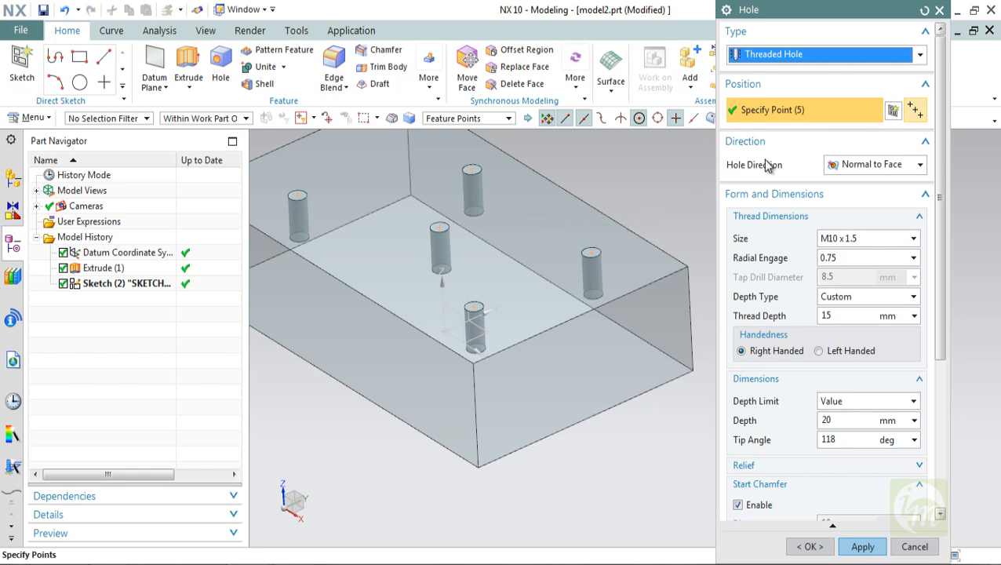
left_click(859, 166)
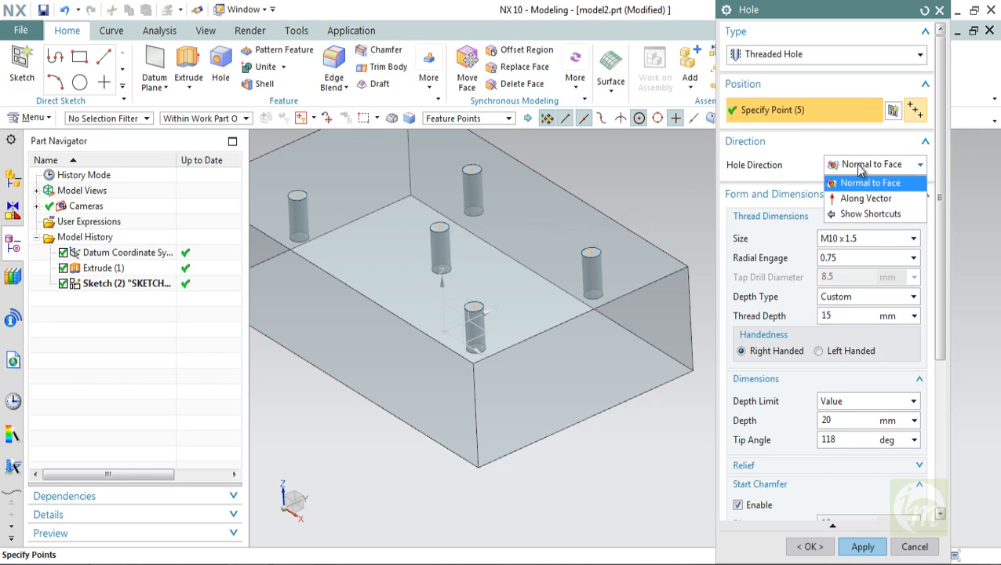
left_click(860, 166)
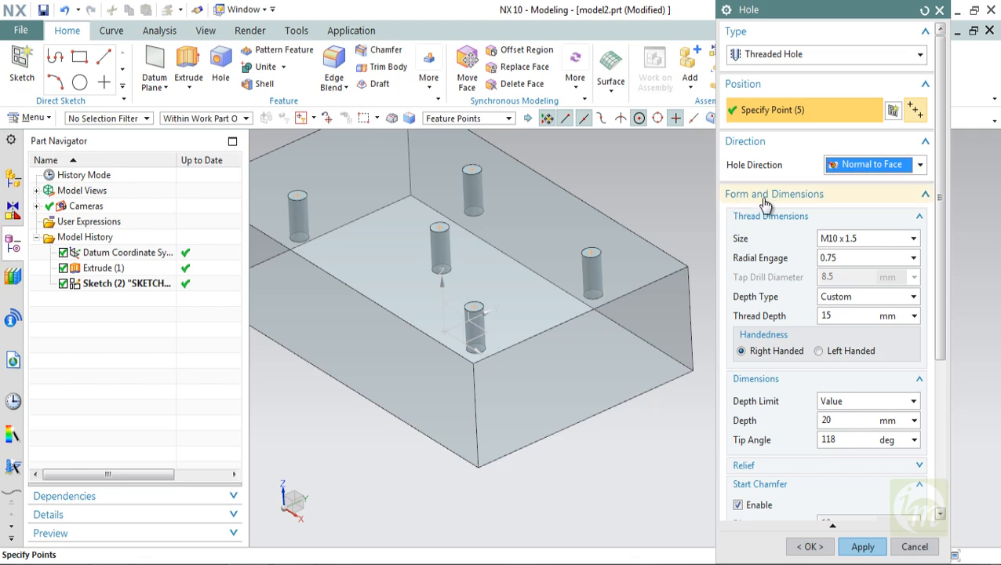
- Review the thread dimensions and available thread sizes, keeping M10 x 1.5 for the five holes
left_click(804, 223)
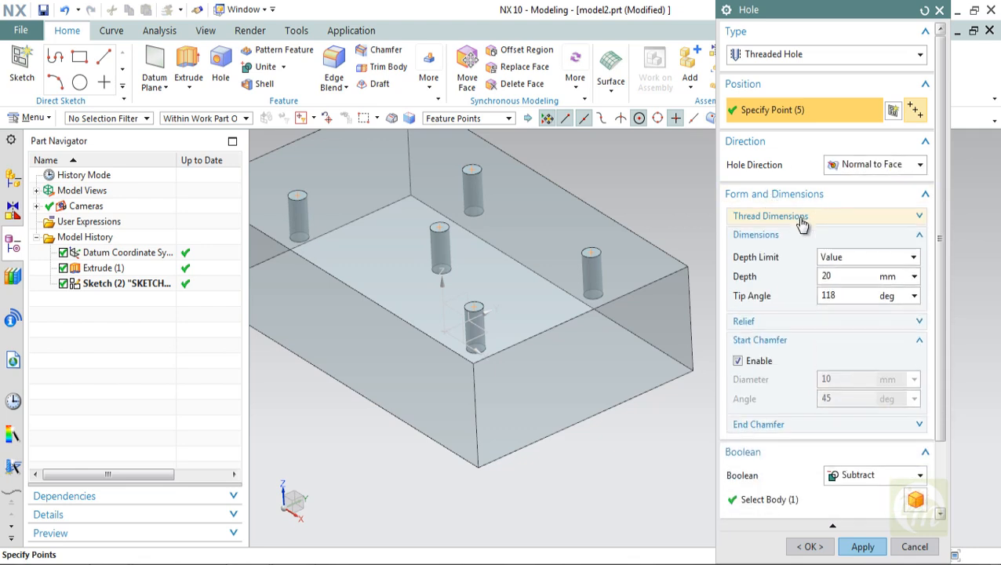
left_click(800, 224)
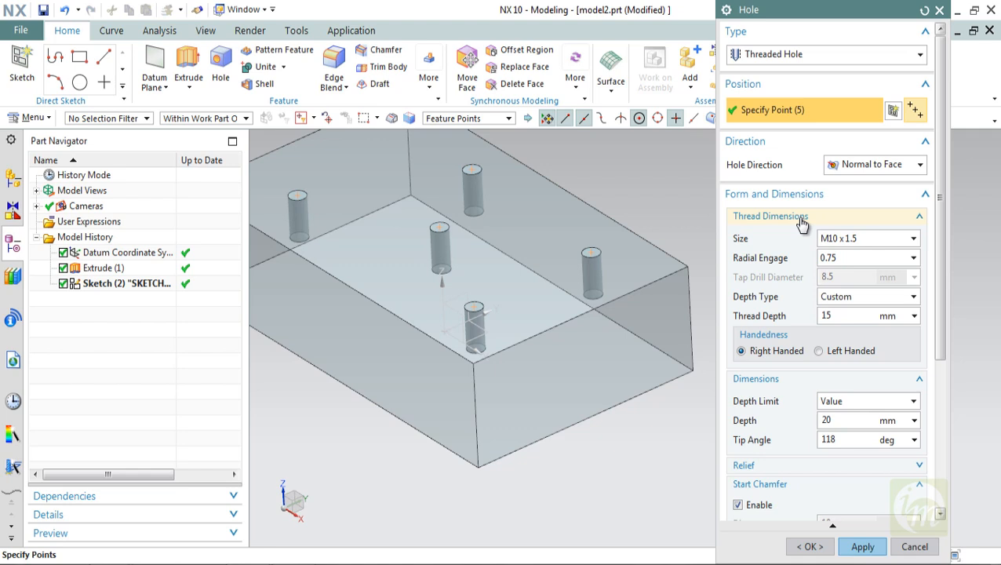
left_click(863, 238)
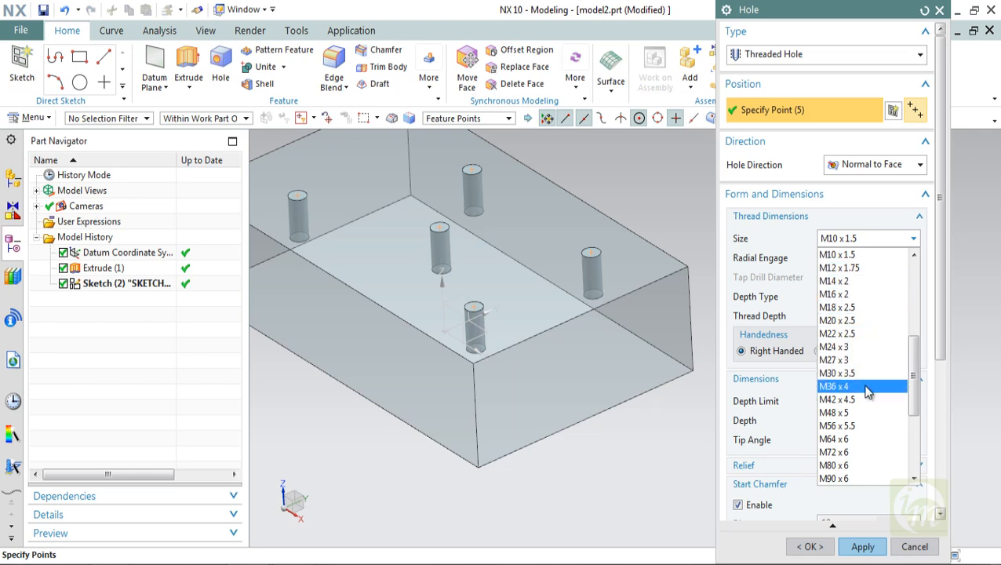
left_click(872, 252)
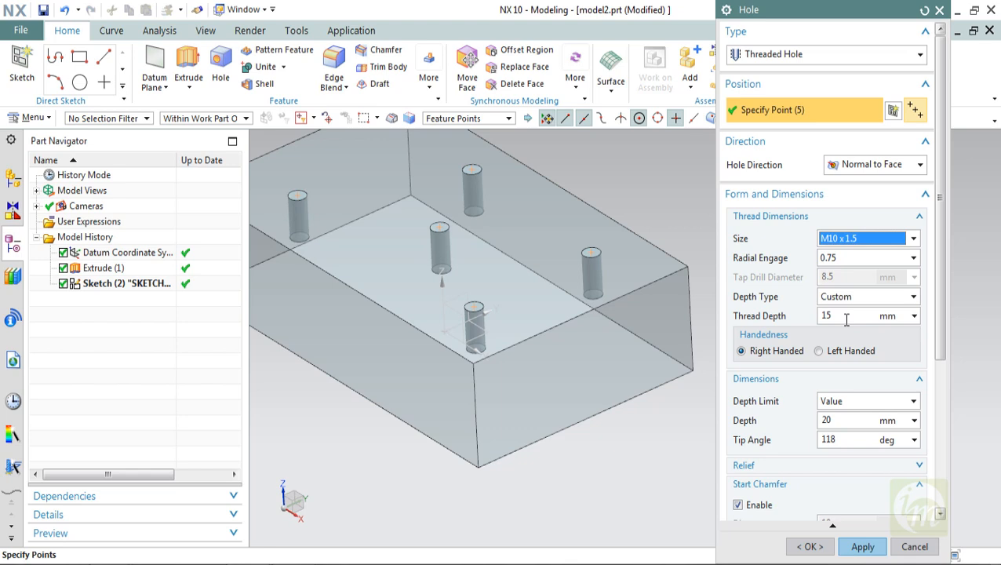
left_click(836, 422)
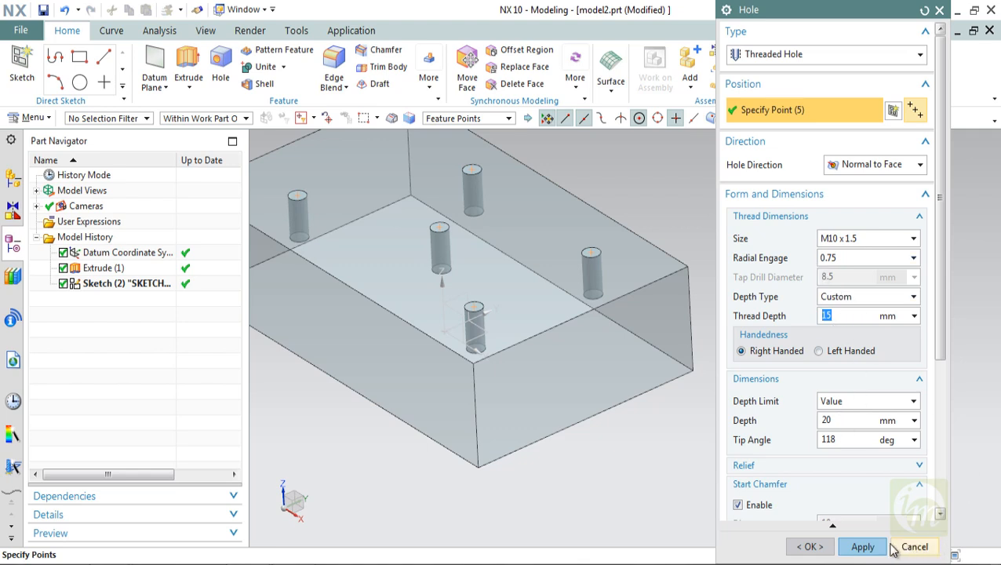
- Show the computed result of the threaded holes, inspect one closely and from the side, and return to the preview
scroll(936, 336, "down", 5)
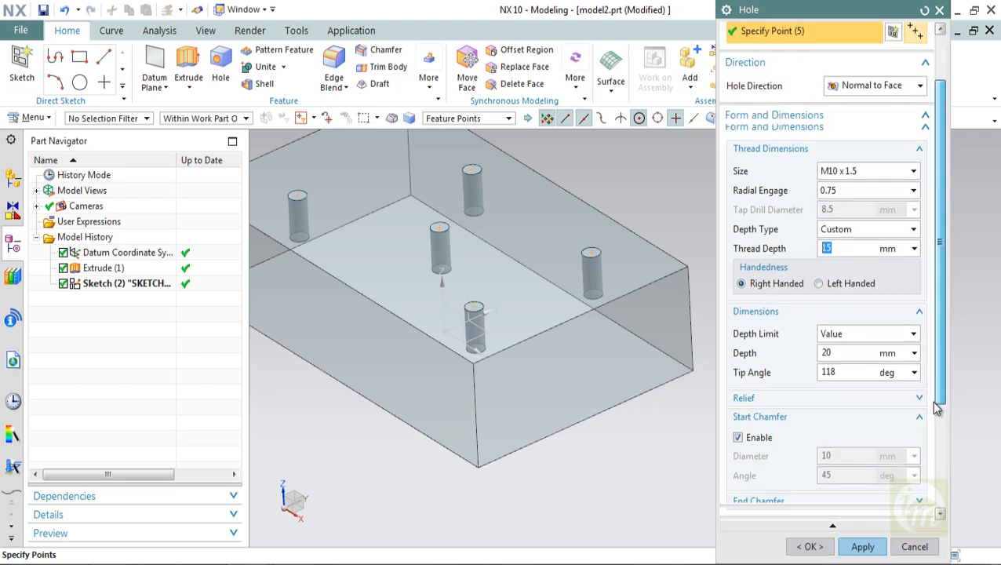
left_click(912, 498)
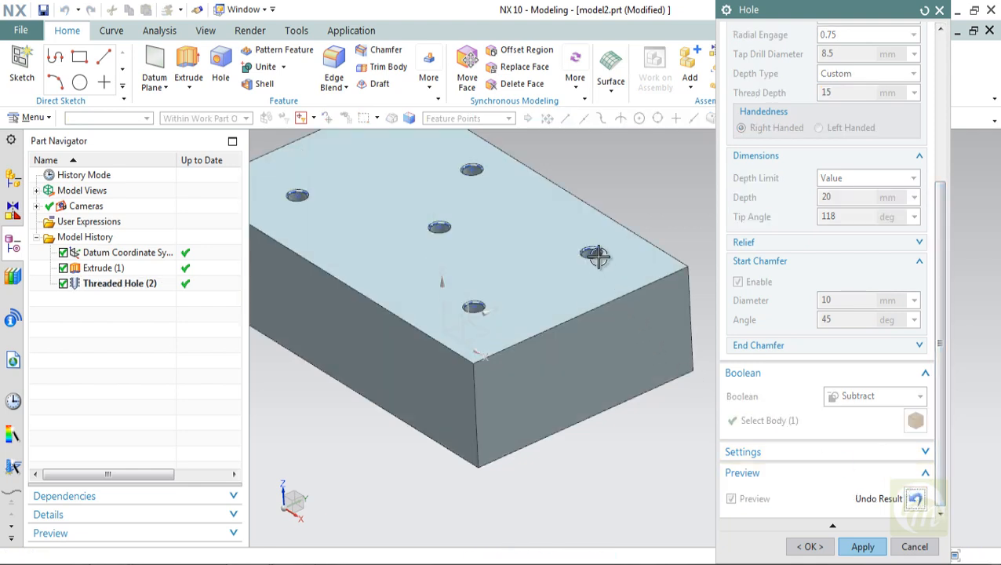
scroll(596, 256, "up", 10)
middle_click_drag(573, 252, 569, 287)
scroll(569, 287, "down", 8)
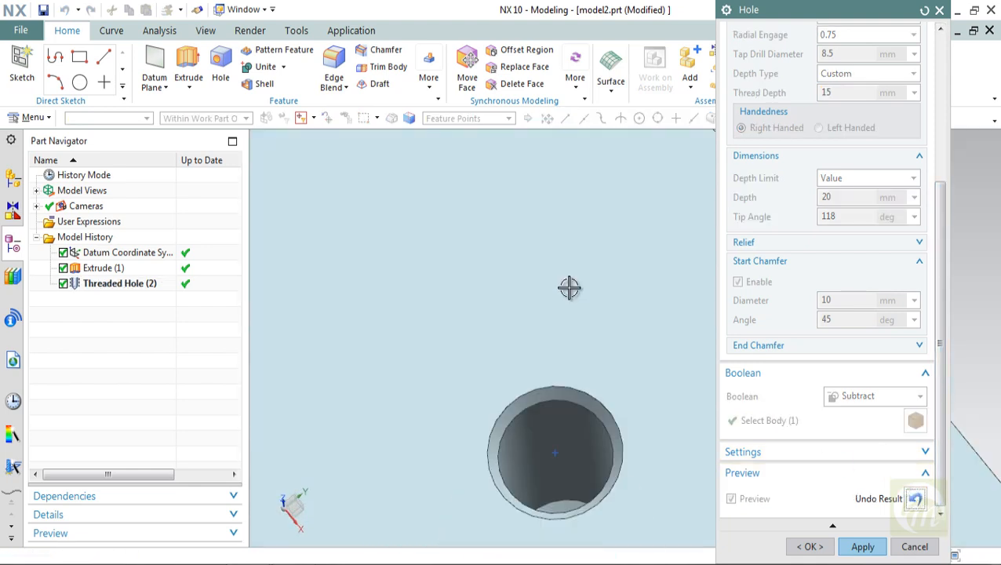
middle_click_drag(576, 381, 584, 333)
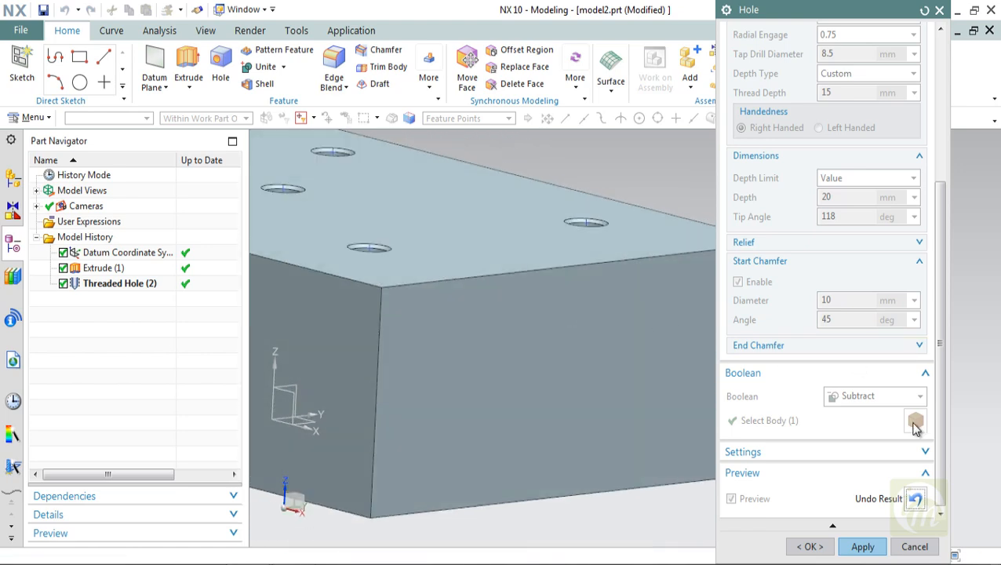
left_click(914, 499)
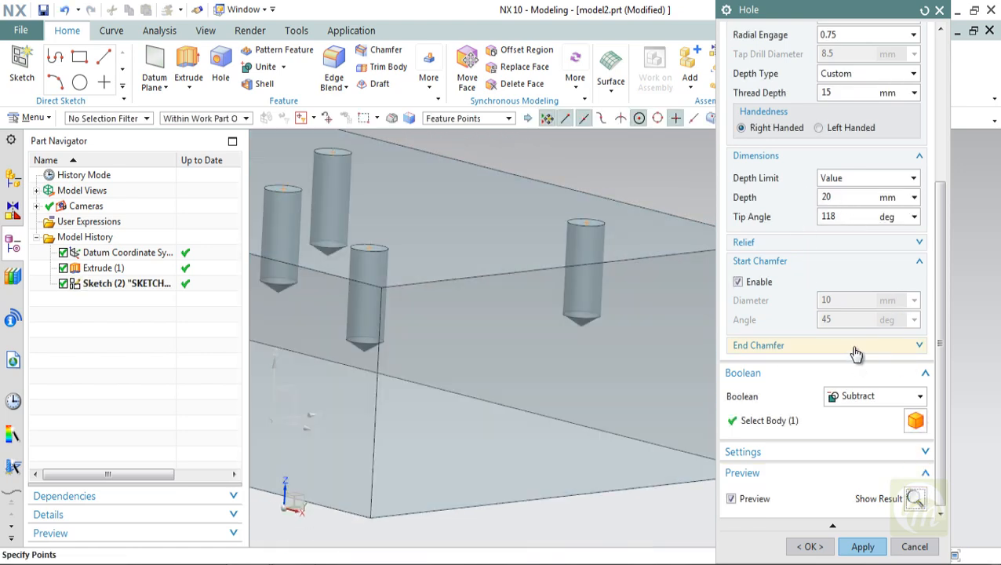
- Change the hole type to Hole Series for the five points on the block
left_click_drag(937, 401, 948, 265)
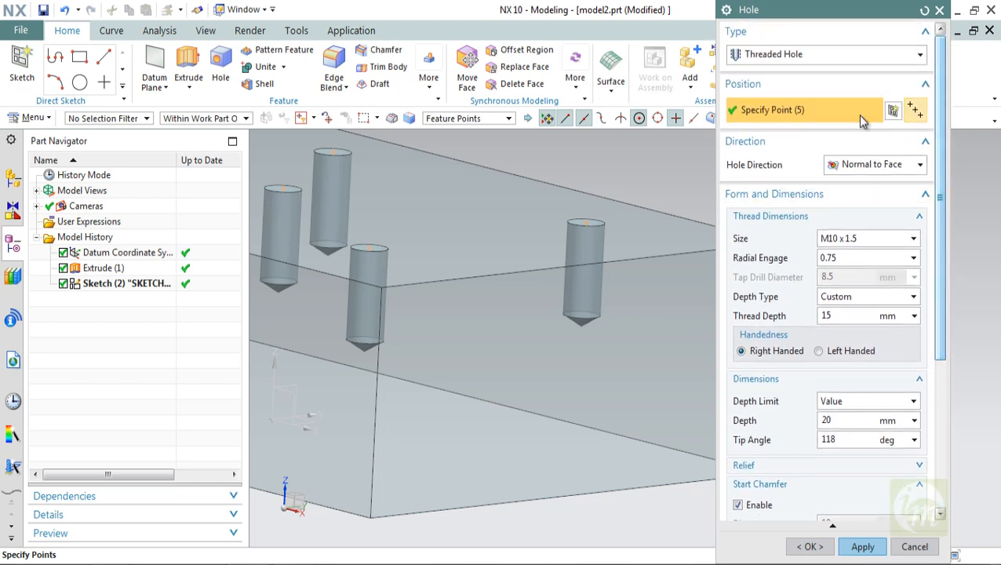
left_click(774, 57)
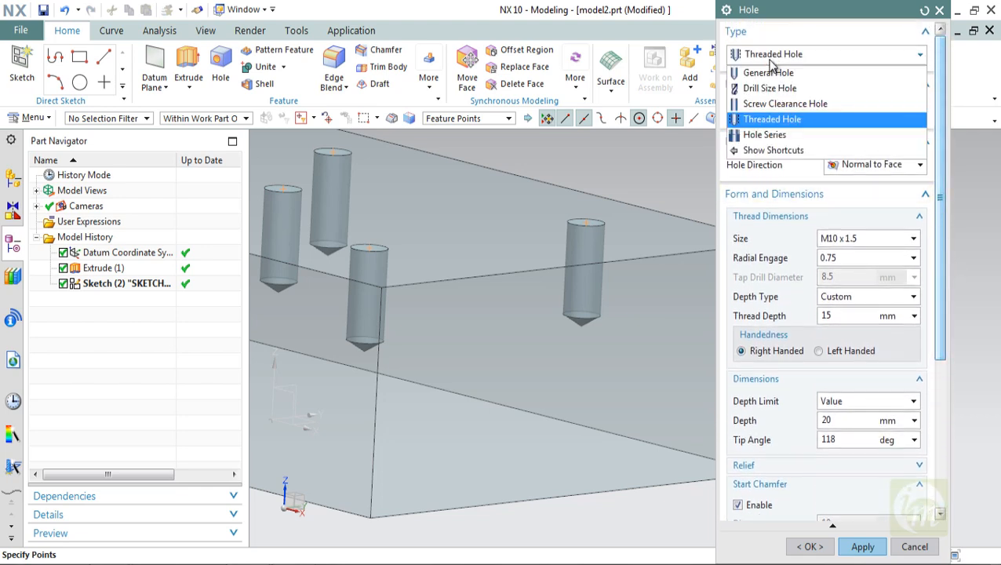
left_click(765, 135)
middle_click_drag(657, 319, 606, 345)
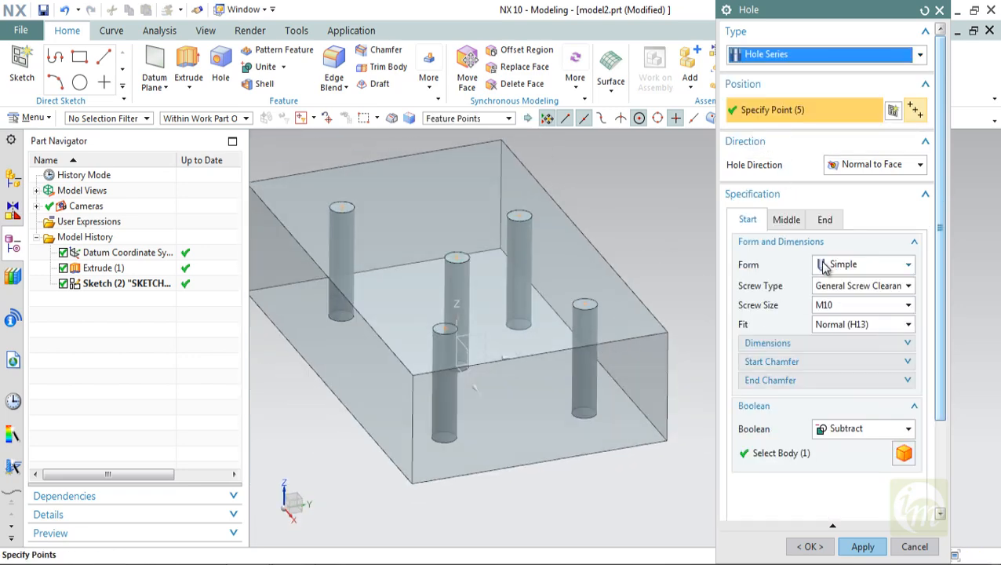
- Review the start hole's form, screw type, screw size, fit and dimensions in the hole series specification
left_click(824, 265)
left_click(836, 280)
left_click(839, 286)
left_click(840, 292)
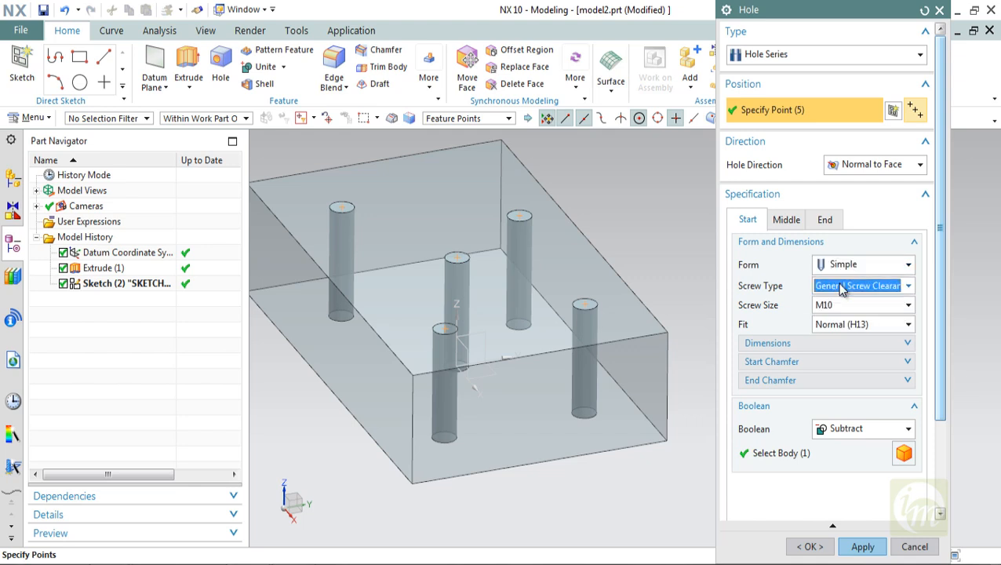
left_click(844, 307)
left_click(843, 307)
left_click(850, 324)
left_click(850, 328)
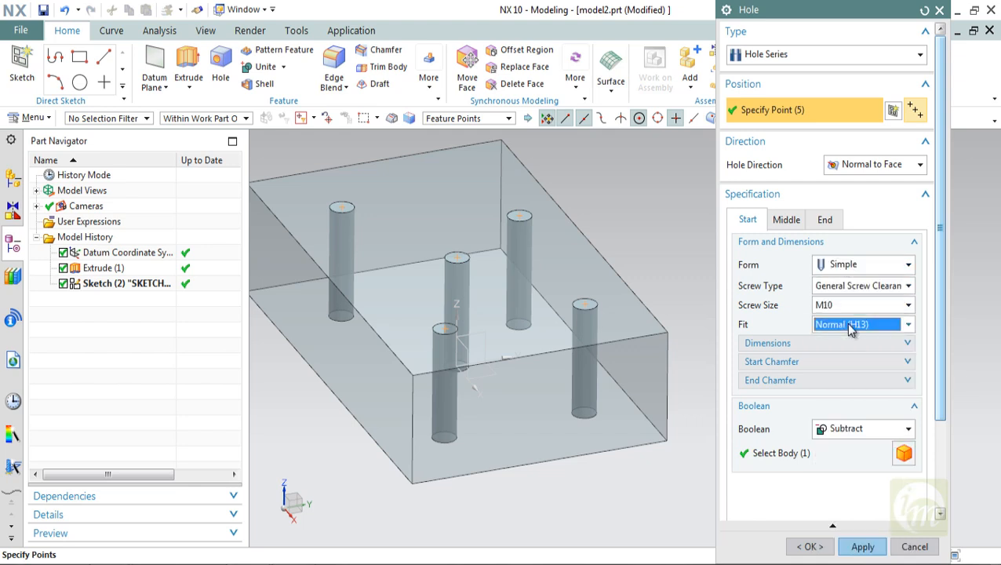
left_click(808, 345)
left_click(807, 345)
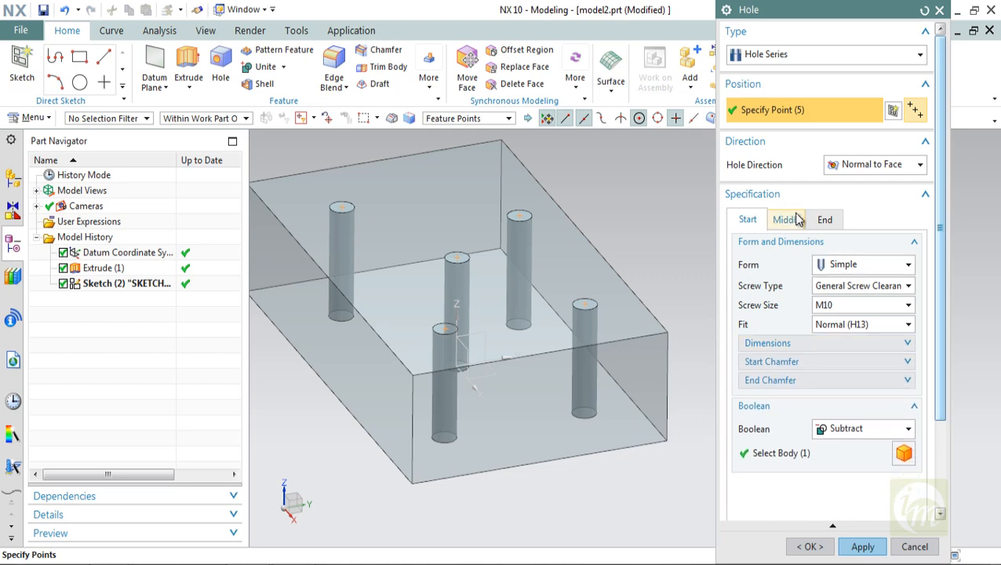
- Review the middle hole's form and dimension settings in the hole series specification
left_click(786, 219)
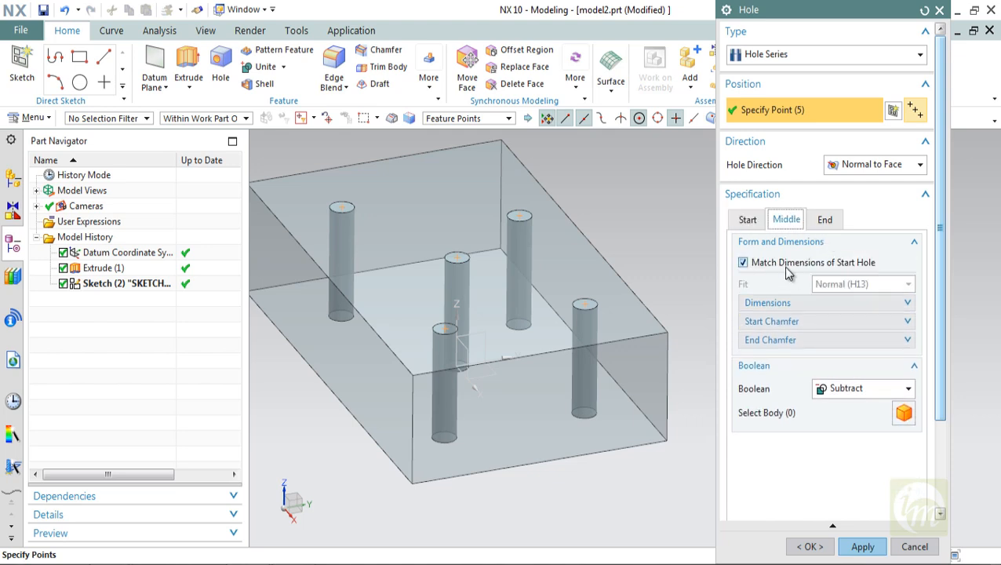
left_click(803, 306)
left_click(804, 306)
- Set the end hole's form to Threaded in the hole series specification
left_click(826, 222)
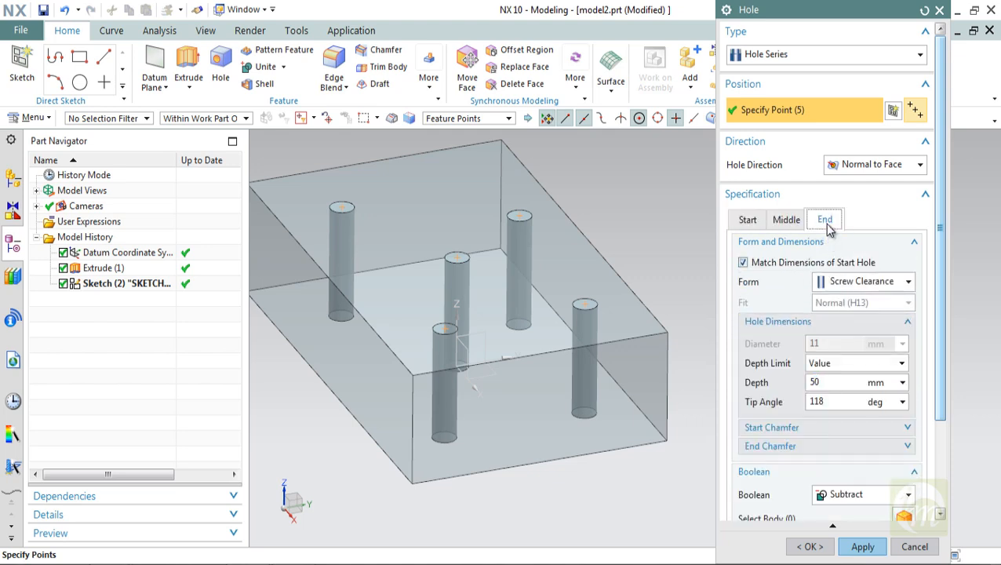
left_click(901, 282)
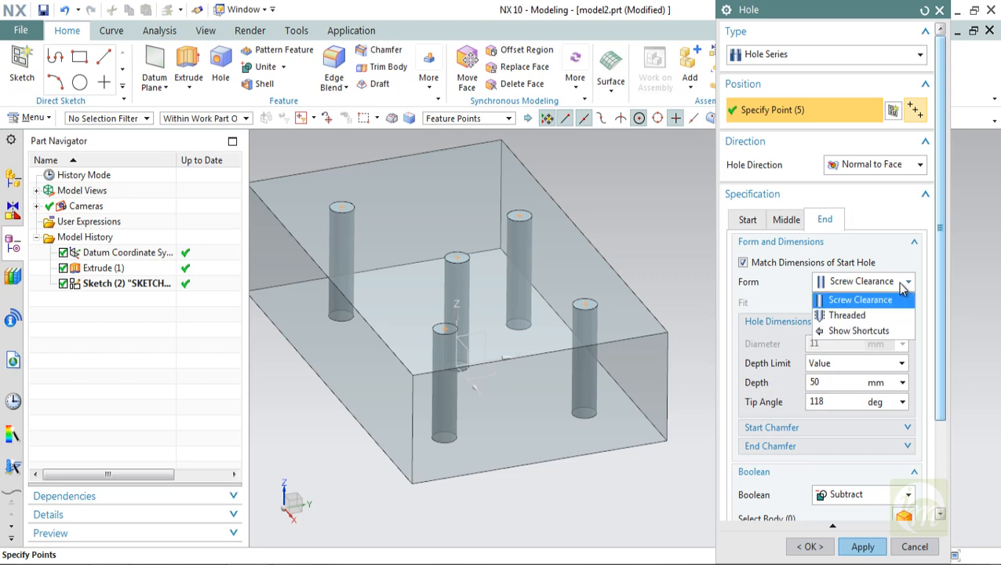
left_click(850, 315)
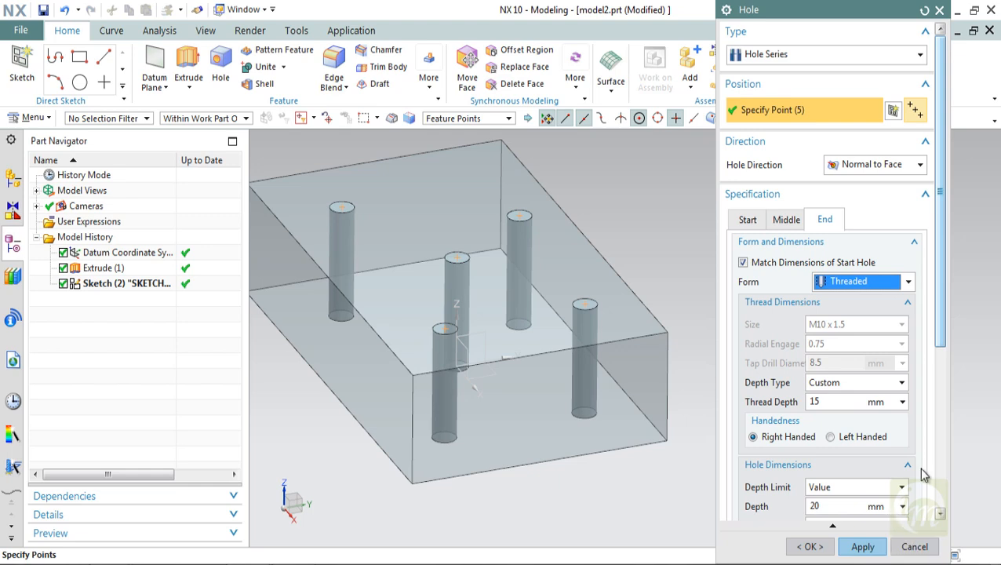
- Show the computed result of the hole series and inspect the five holes on the block
scroll(937, 345, "down", 5)
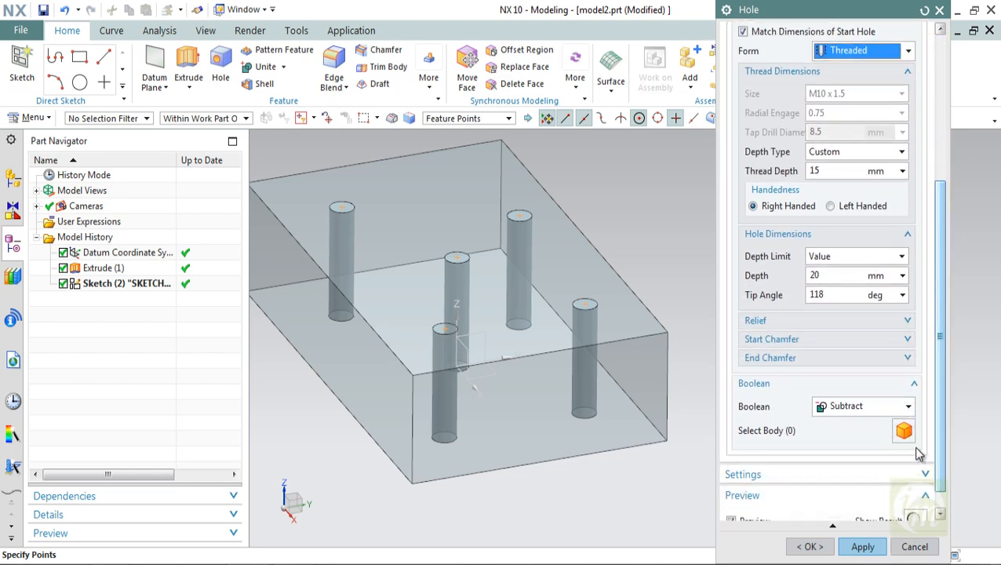
left_click(919, 517)
middle_click_drag(505, 314, 541, 345)
scroll(839, 135, "up", 5)
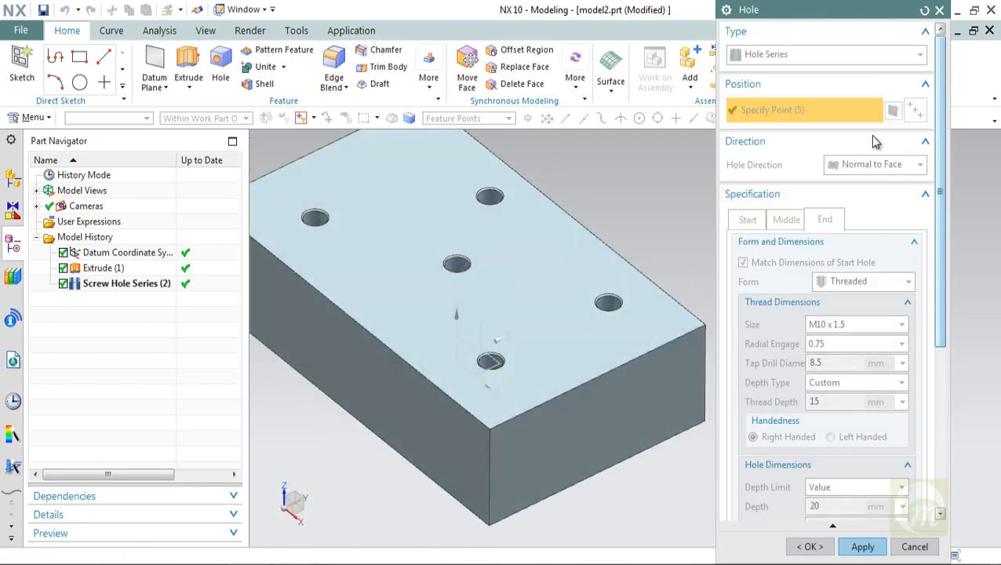
- Cancel the hole series and discard its point sketch, leaving only the extruded block
key("Escape")
left_click(632, 312)
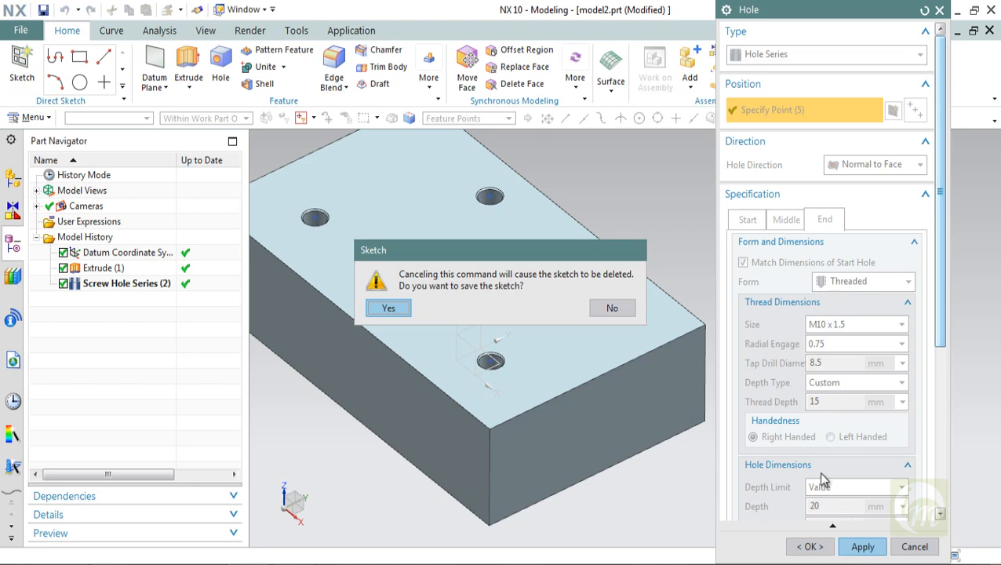
key("ctrl+f")
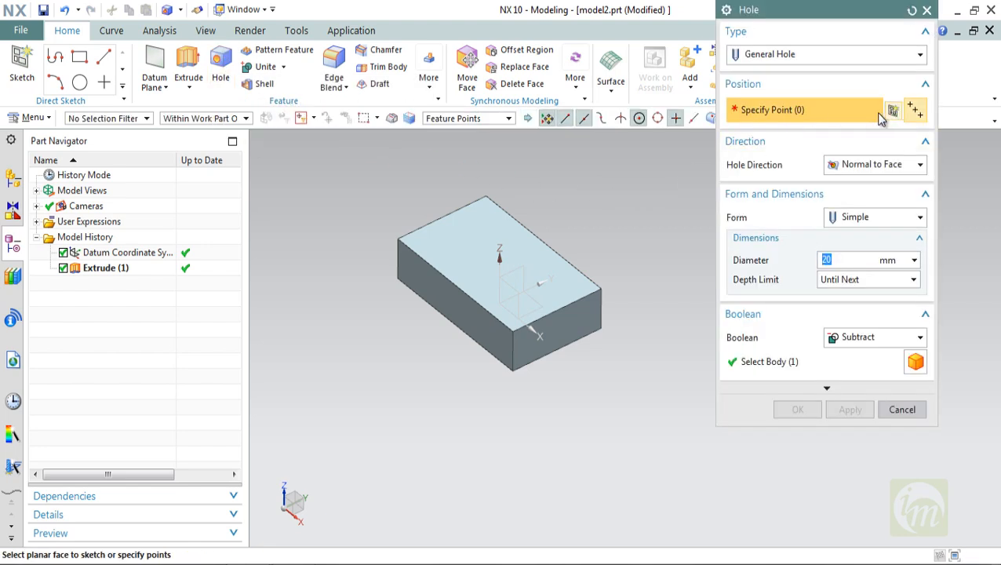
- Sketch five freely placed points on the block's top face for general holes and finish the sketch
left_click(562, 285)
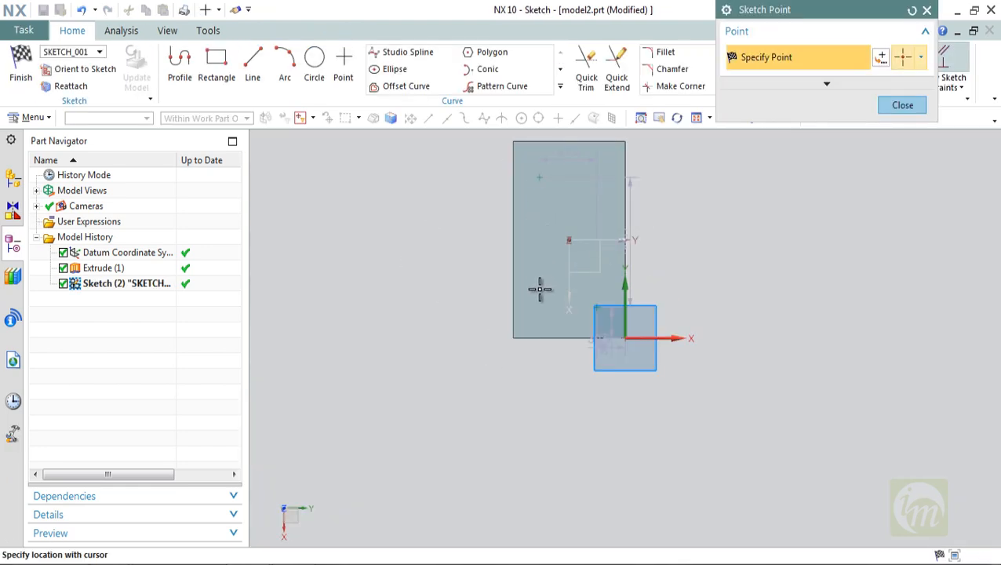
left_click(581, 218)
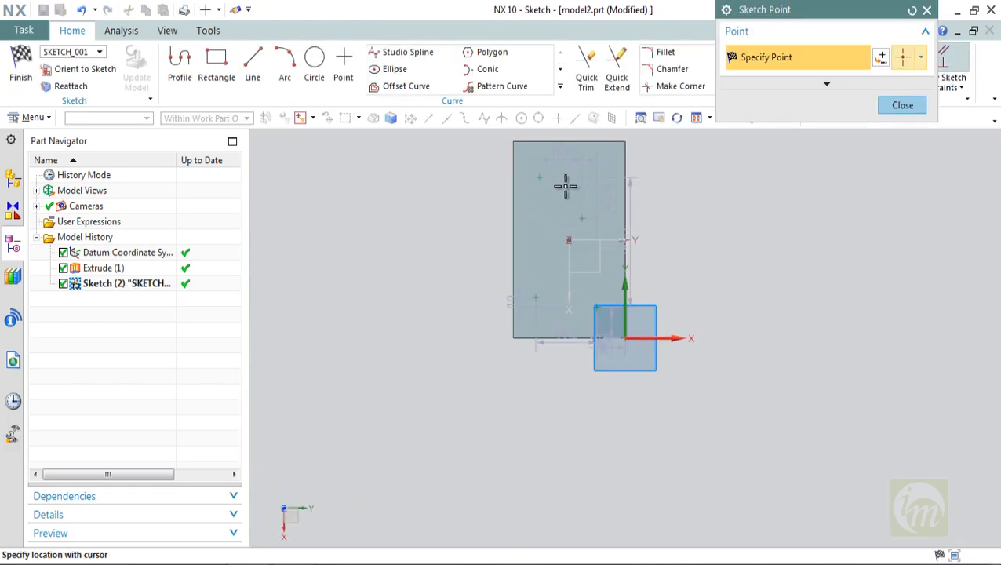
left_click(552, 247)
left_click(20, 66)
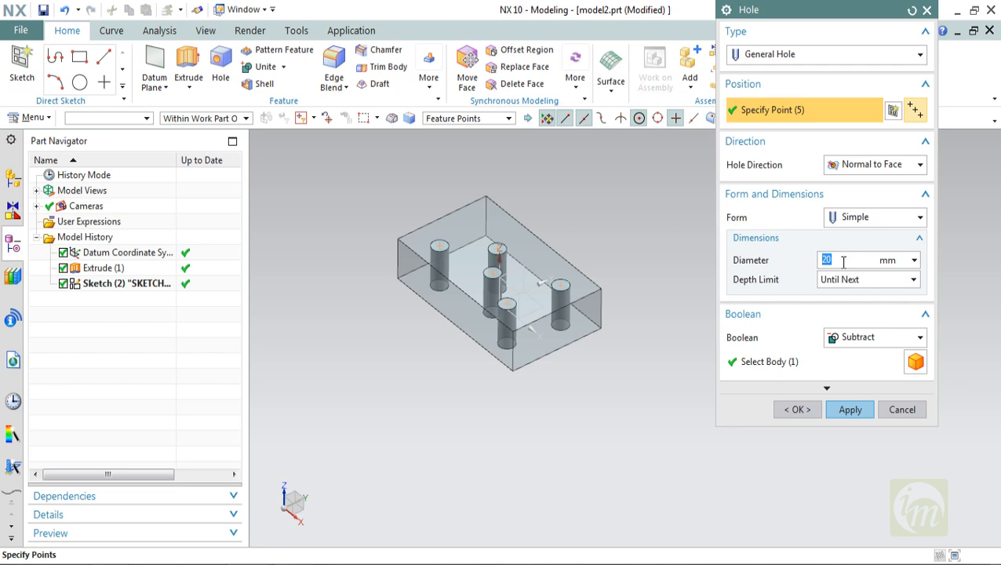
- Set the general holes' diameter to 15 mm and limit their depth by value to 35 mm
left_click(843, 262)
type("15")
key("Return")
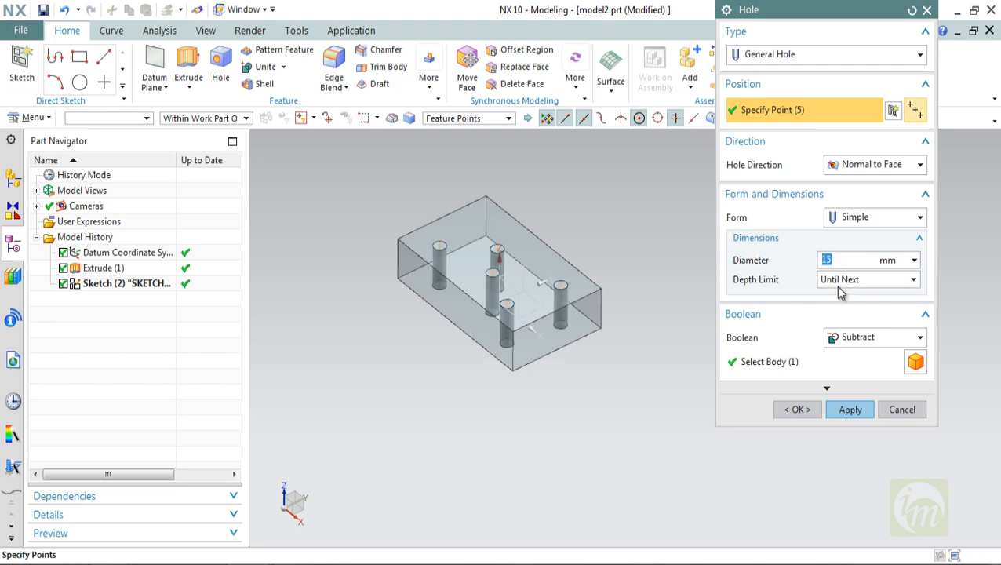
left_click(860, 280)
left_click(844, 291)
left_click(839, 303)
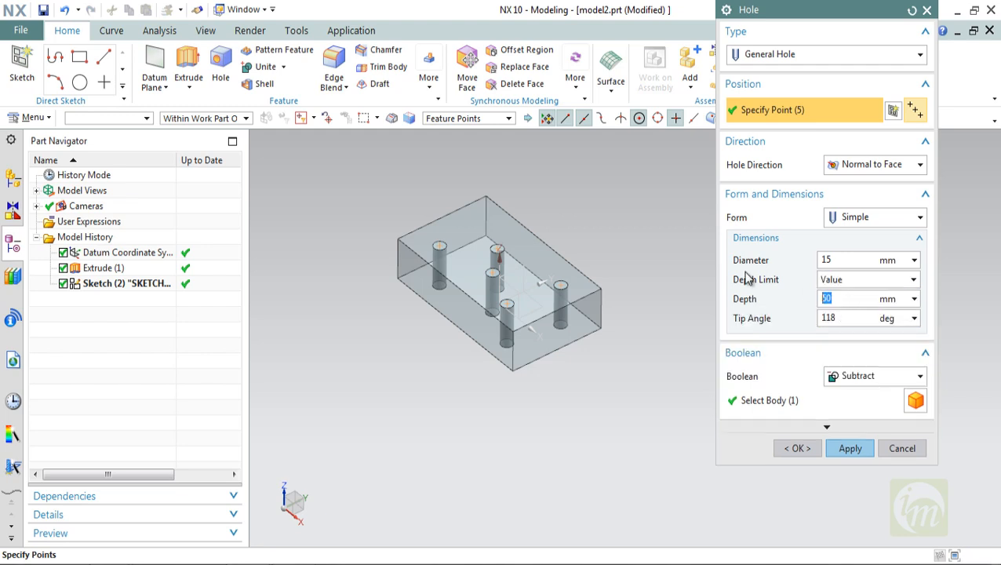
type("5")
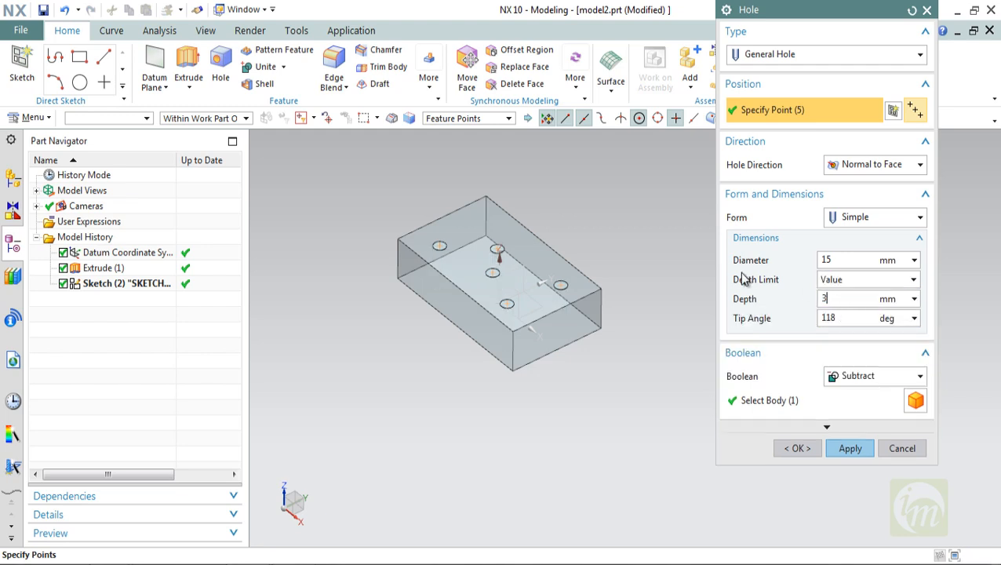
type("5")
- Check the hole preview from the side, keep the General Hole type and create the five holes in the block
middle_click_drag(648, 286, 643, 243)
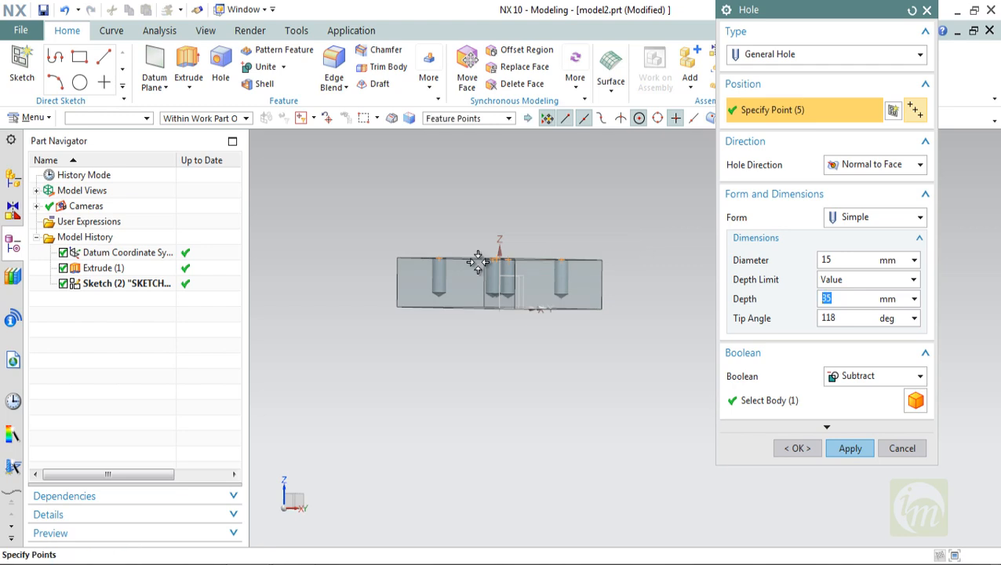
scroll(478, 262, "down", 2)
scroll(478, 262, "up", 5)
middle_click_drag(477, 261, 491, 291)
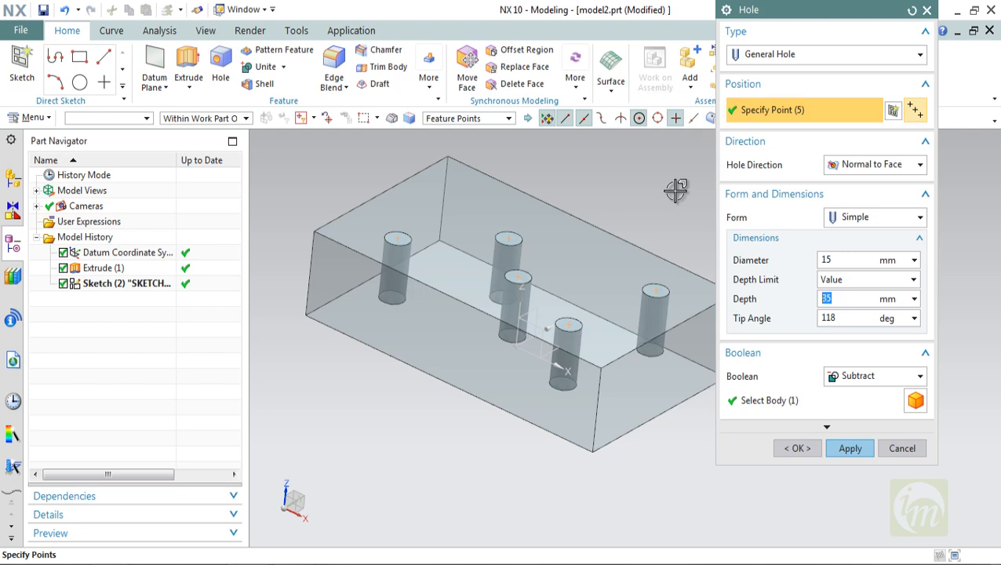
left_click(756, 54)
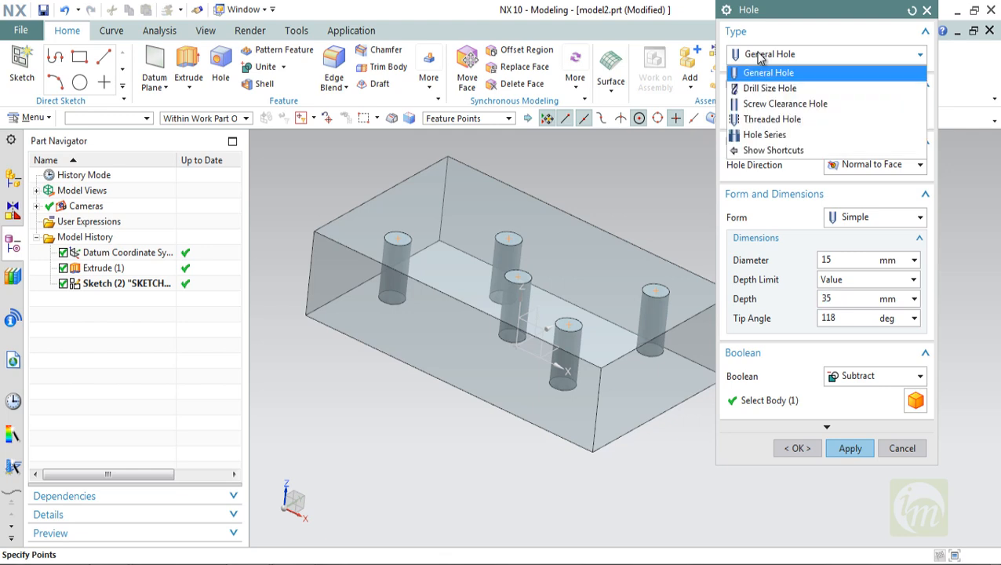
left_click(759, 59)
left_click(849, 449)
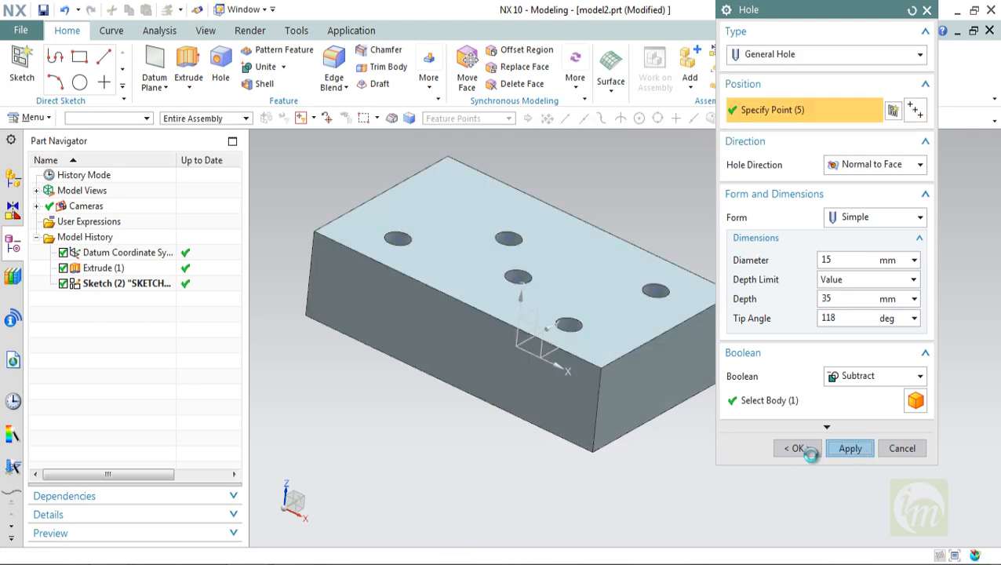
left_click(900, 448)
- Inspect one hole closely and examine the holes' depth in the Static Wireframe display
mouse_move(680, 414)
middle_mouse_down()
mouse_move(717, 432)
mouse_move(695, 418)
mouse_move(690, 428)
mouse_move(705, 440)
mouse_move(723, 433)
mouse_move(699, 411)
middle_mouse_up()
scroll(542, 399, "up", 8)
middle_click_drag(605, 386, 667, 280)
left_click(781, 117)
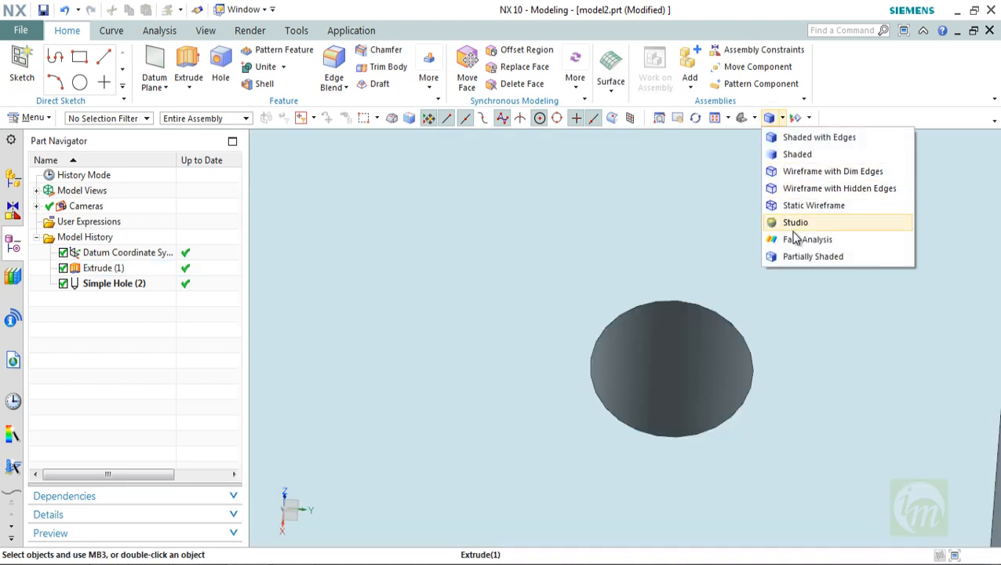
left_click(790, 206)
scroll(668, 261, "down", 5)
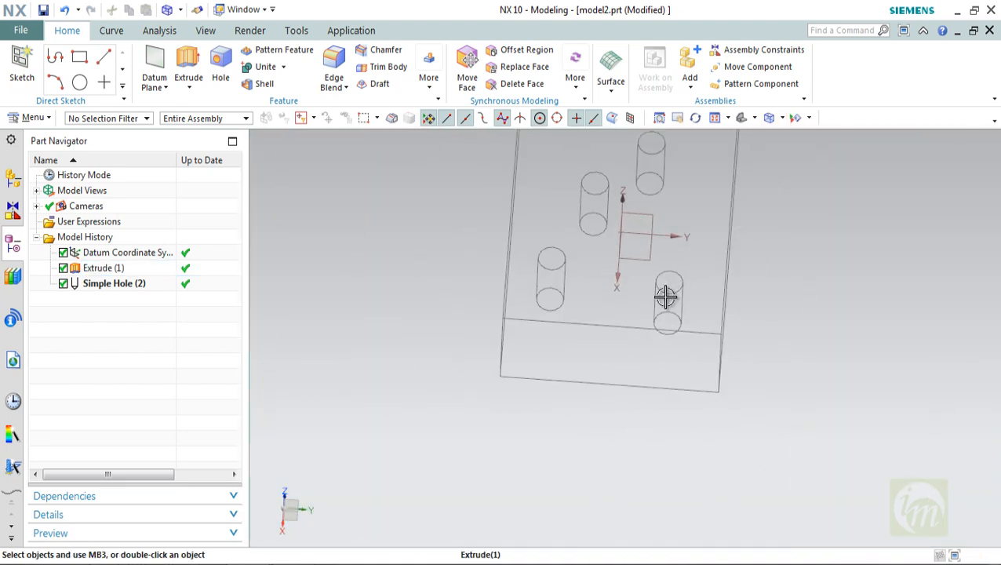
middle_click_drag(663, 294, 694, 254)
scroll(615, 212, "up", 1)
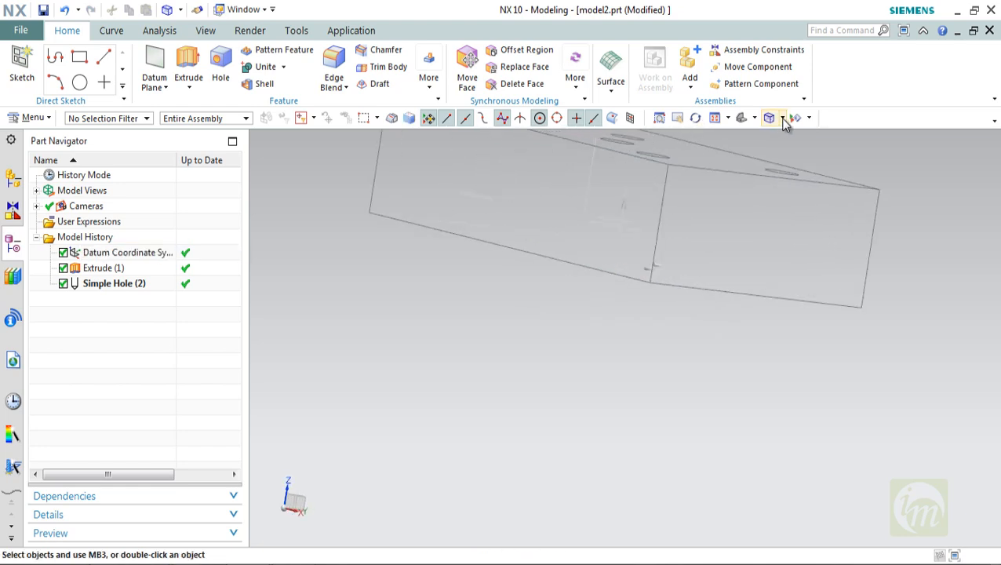
- Return the display to Shaded with Edges and examine the block with its holes from the side and above
left_click(783, 119)
left_click(773, 138)
scroll(628, 321, "down", 3)
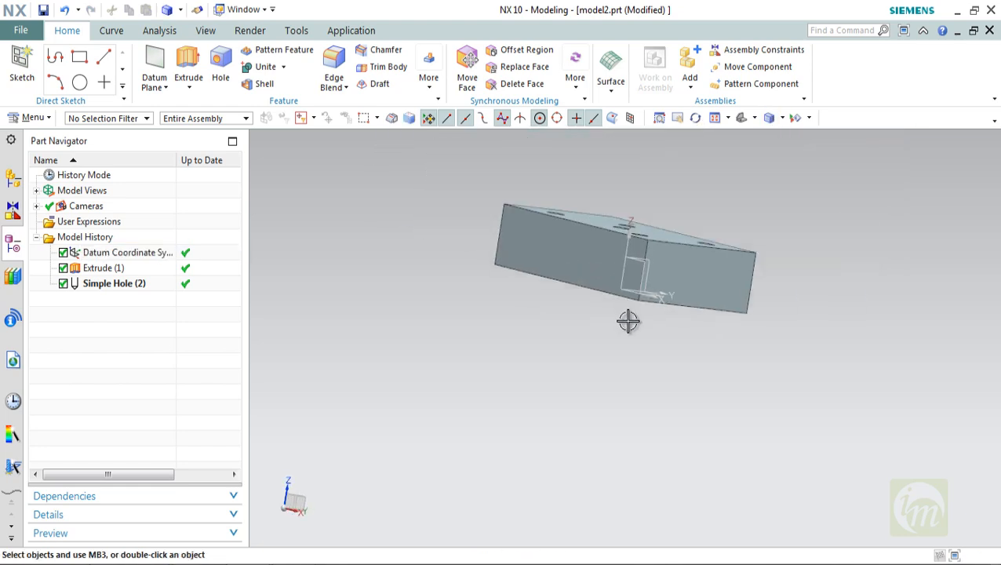
scroll(628, 322, "up", 3)
scroll(674, 163, "down", 1)
scroll(684, 180, "down", 2)
middle_click_drag(687, 224, 680, 324, "shift")
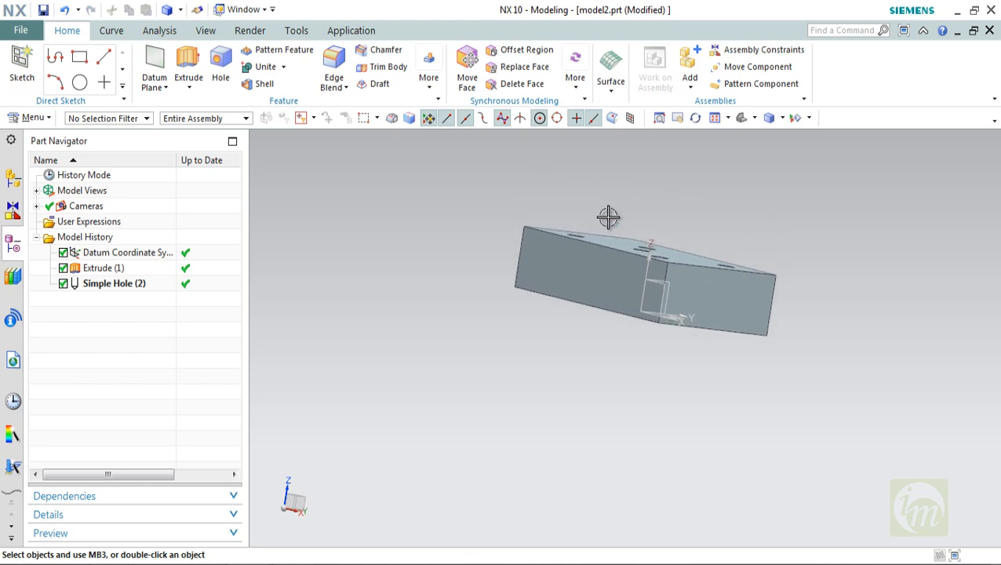
middle_click_drag(608, 218, 698, 190)
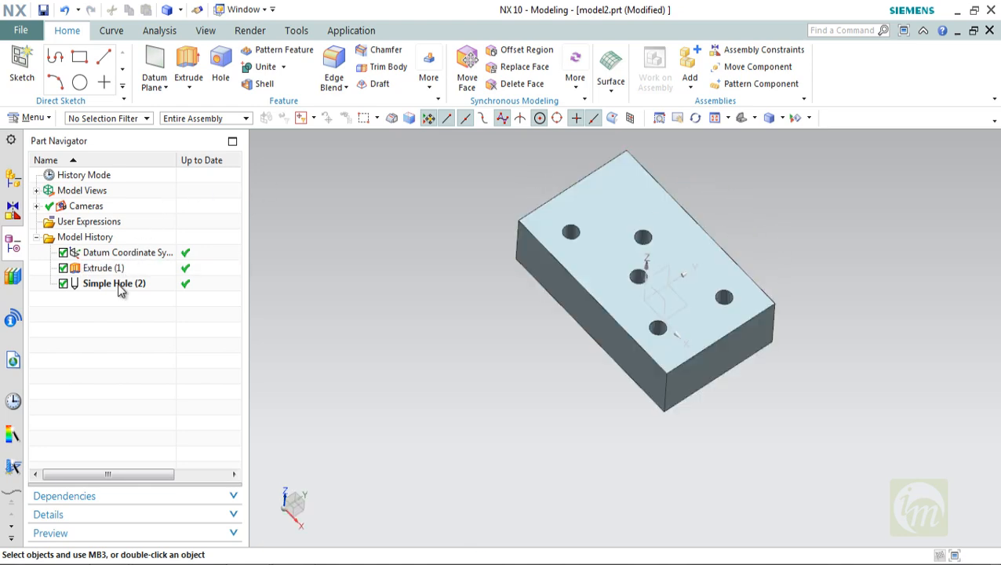
- Delete the Simple Hole feature from the model history
left_click(117, 286)
key("Delete")
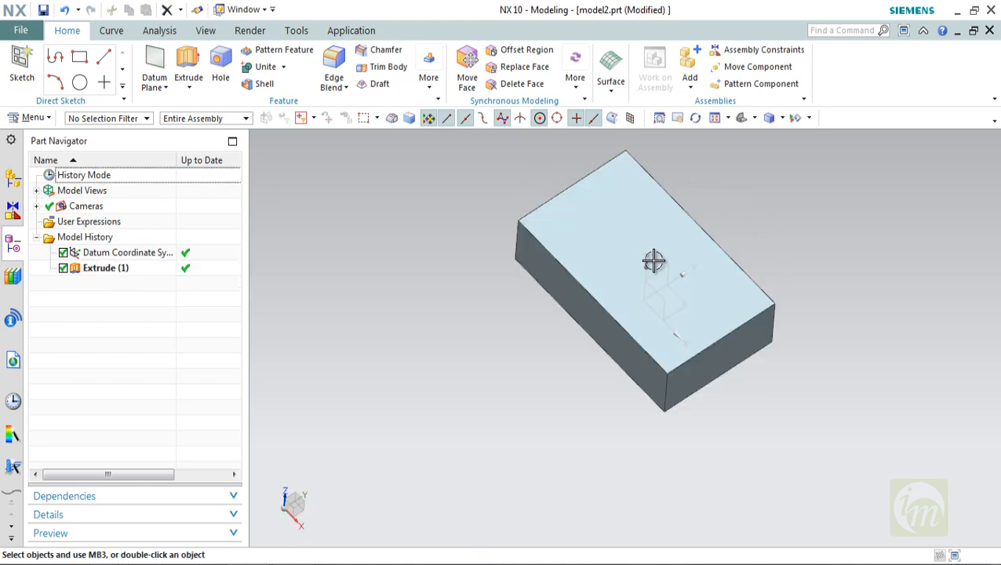
middle_click_drag(652, 261, 609, 322, "shift")
left_click(30, 118)
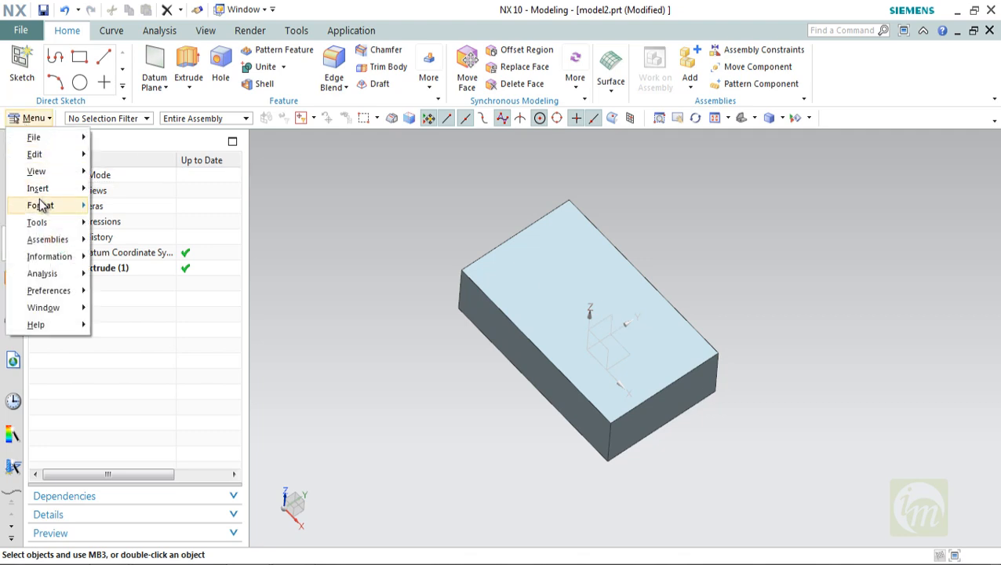
mouse_move(44, 204)
mouse_move(169, 186)
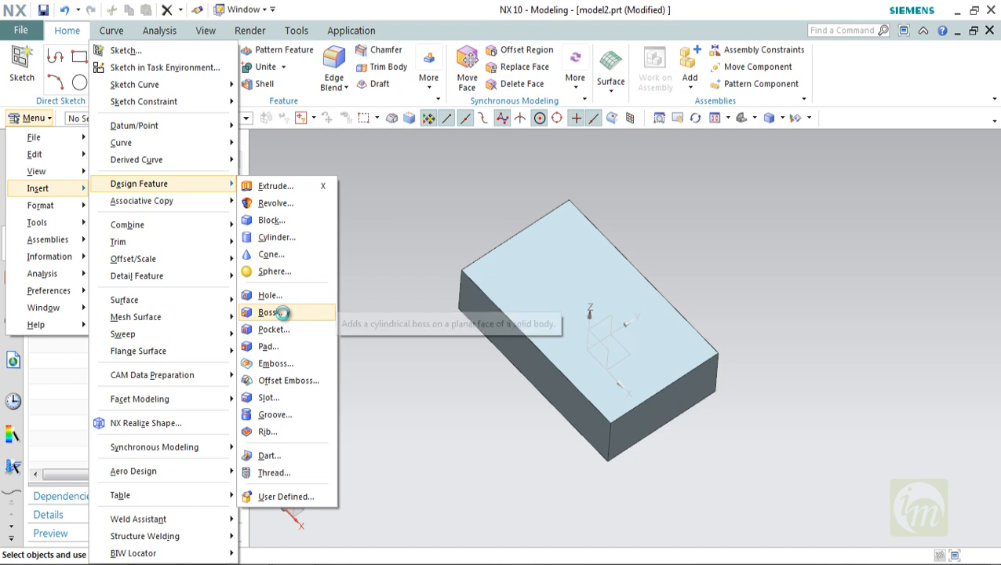
left_click(282, 312)
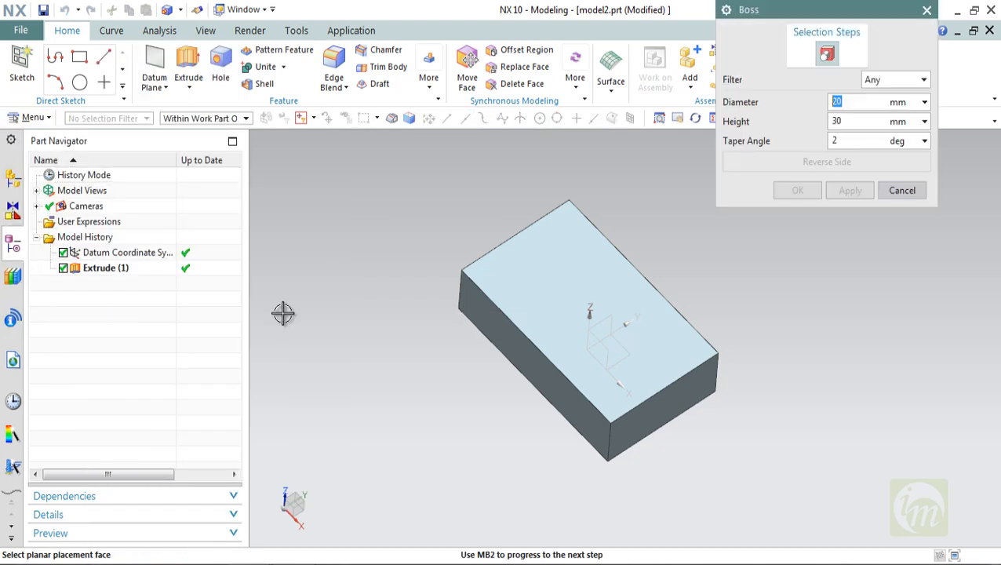
left_click(826, 55)
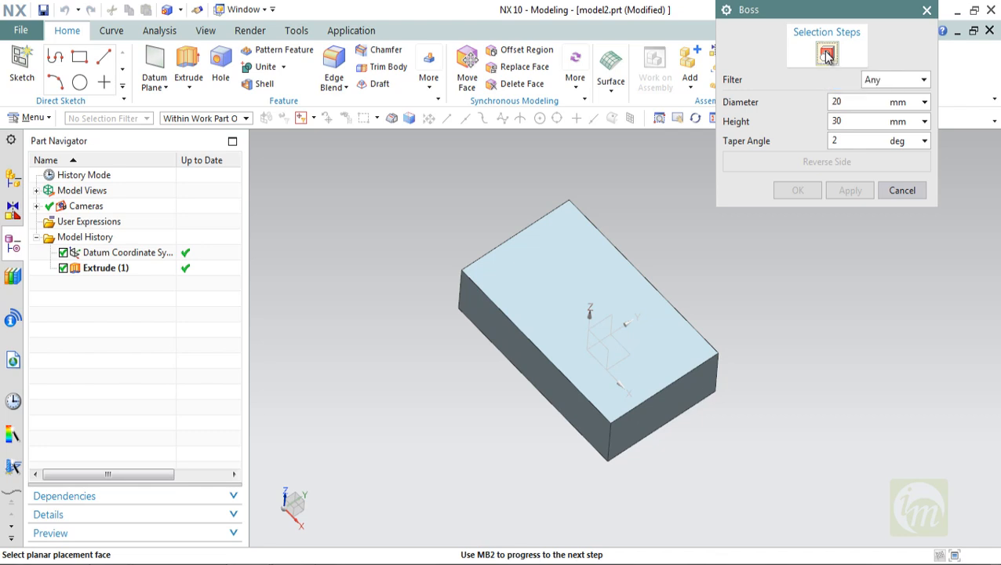
left_click(588, 249)
scroll(621, 195, "down", 4)
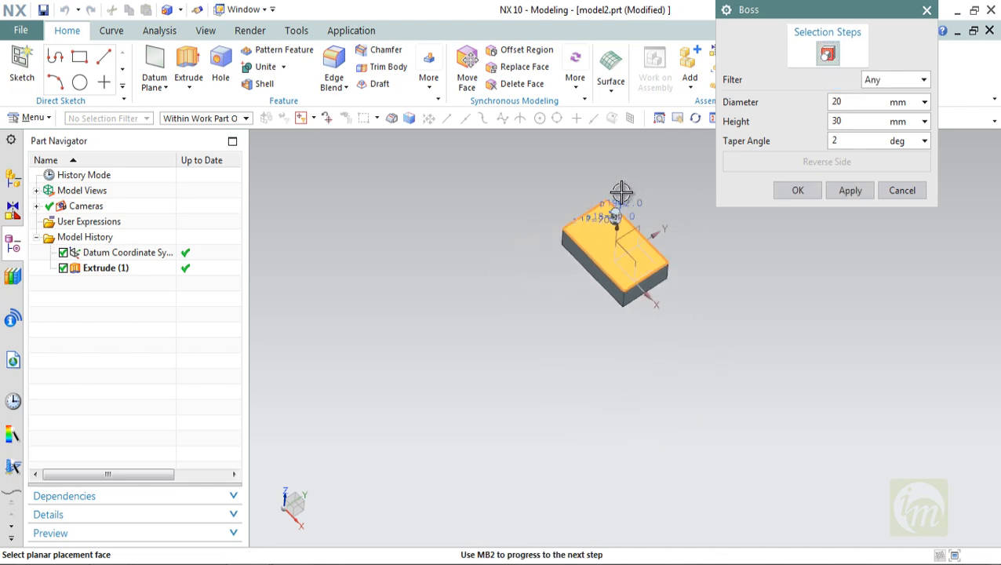
scroll(611, 206, "up", 9)
mouse_move(612, 301)
middle_mouse_down()
mouse_move(605, 263)
mouse_move(606, 290)
middle_mouse_up()
scroll(663, 299, "down", 3)
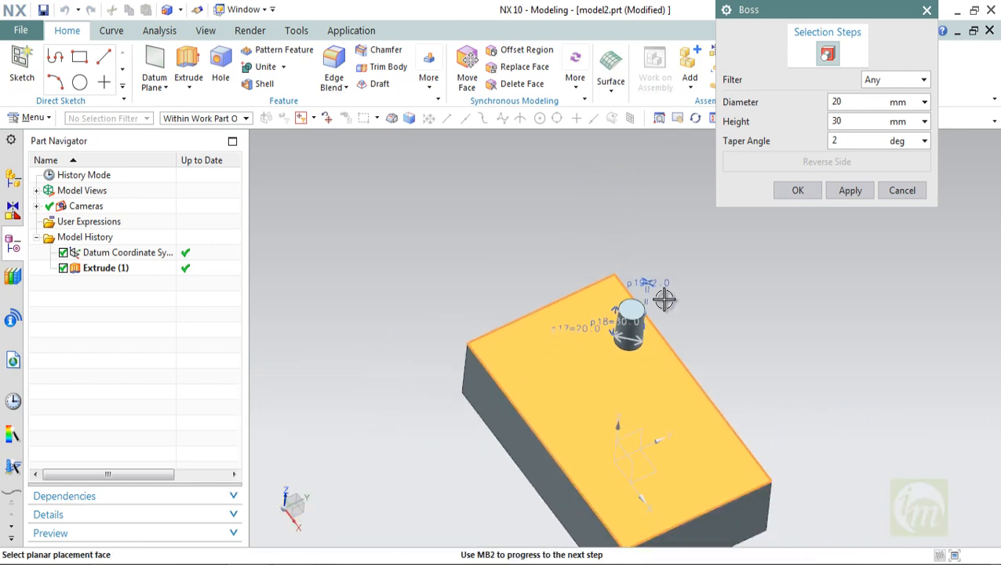
left_click(900, 191)
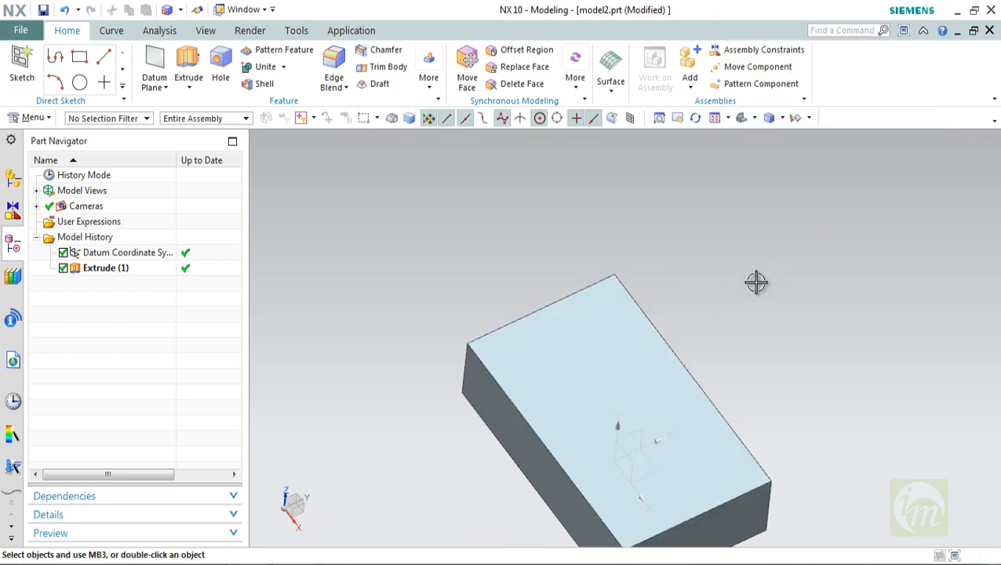
- Shell the block with a 5 mm wall thickness, removing its top face
left_click(604, 330)
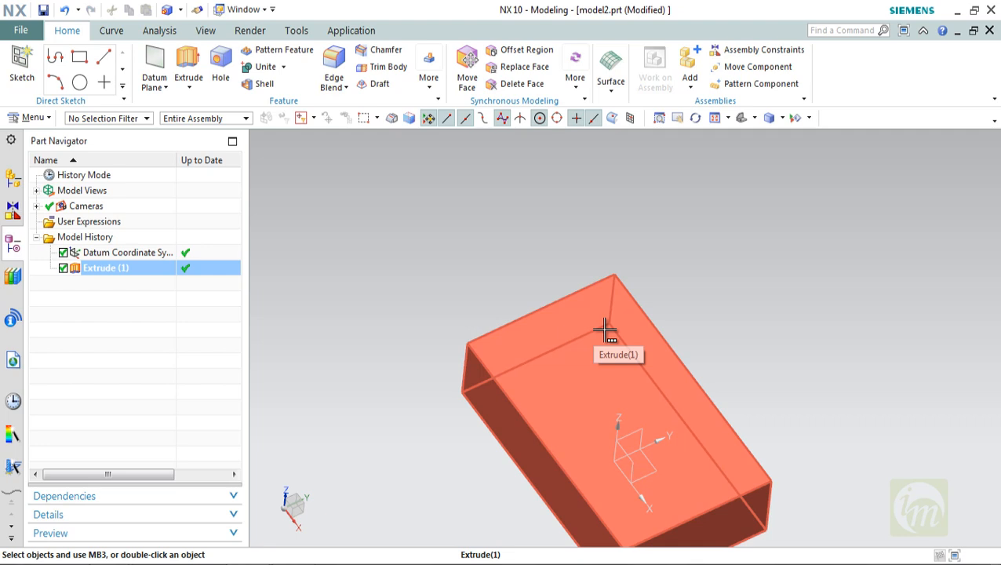
left_click(469, 235)
left_click(259, 83)
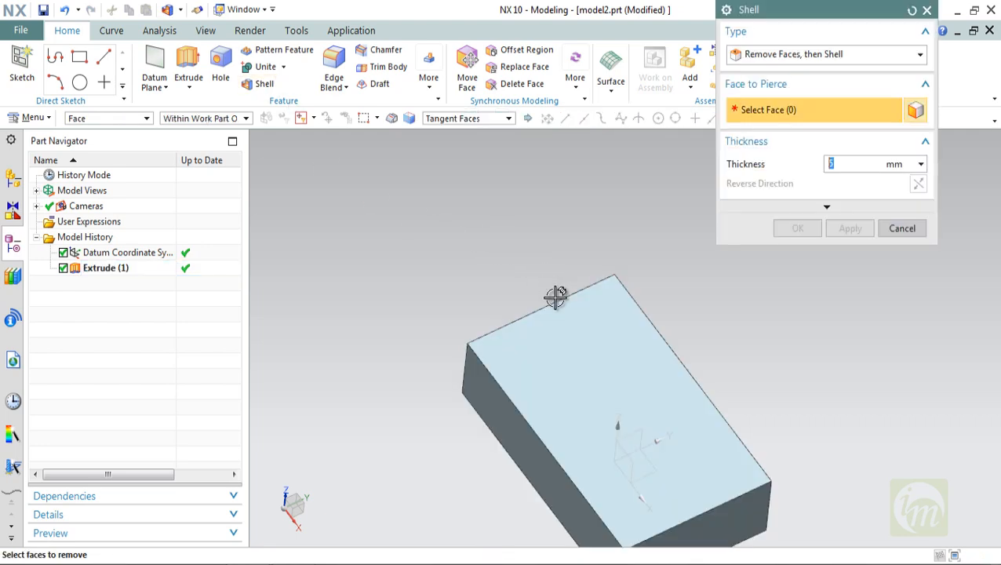
left_click(565, 342)
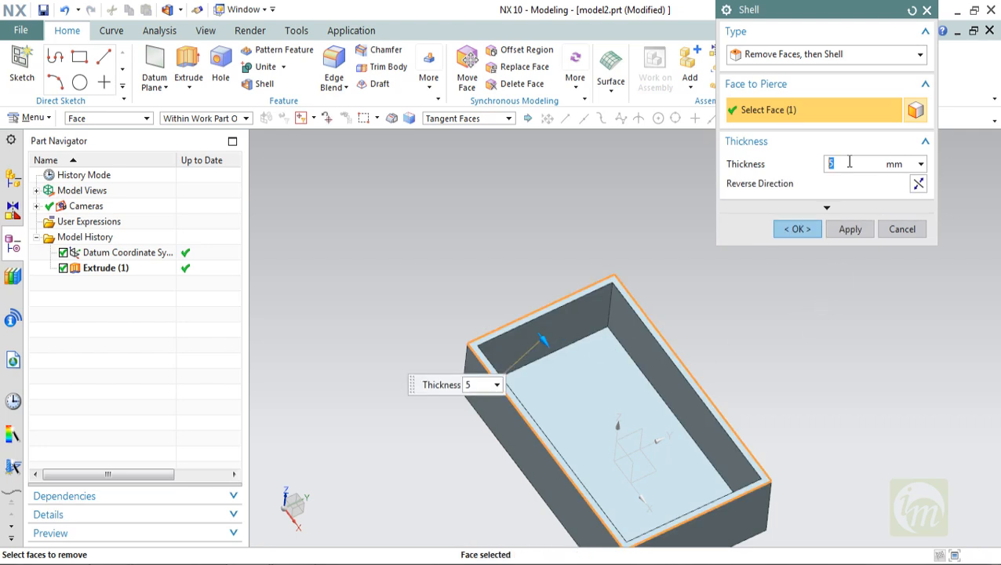
left_click(849, 229)
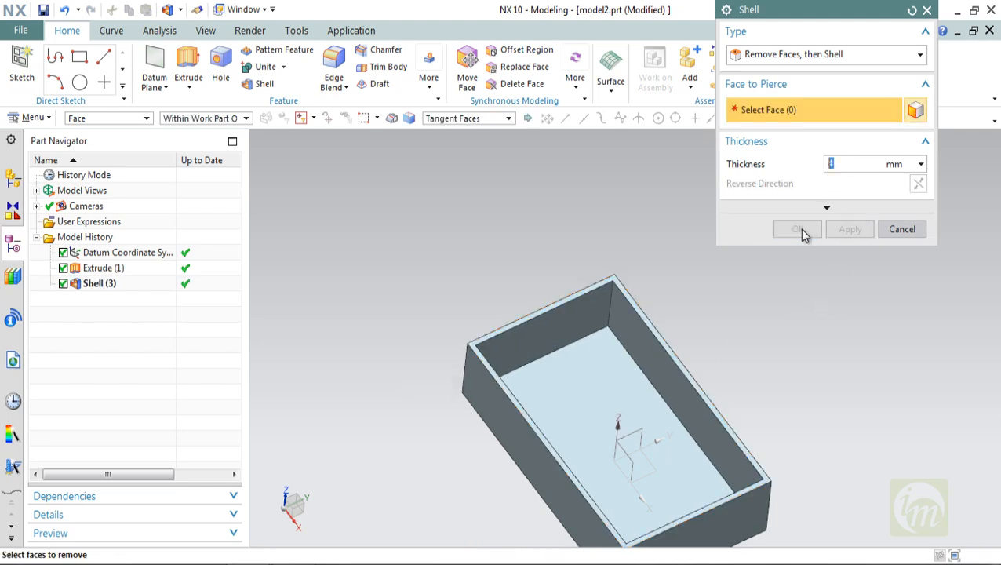
left_click(900, 227)
middle_click_drag(686, 292, 717, 317)
left_click(565, 337)
key("Escape")
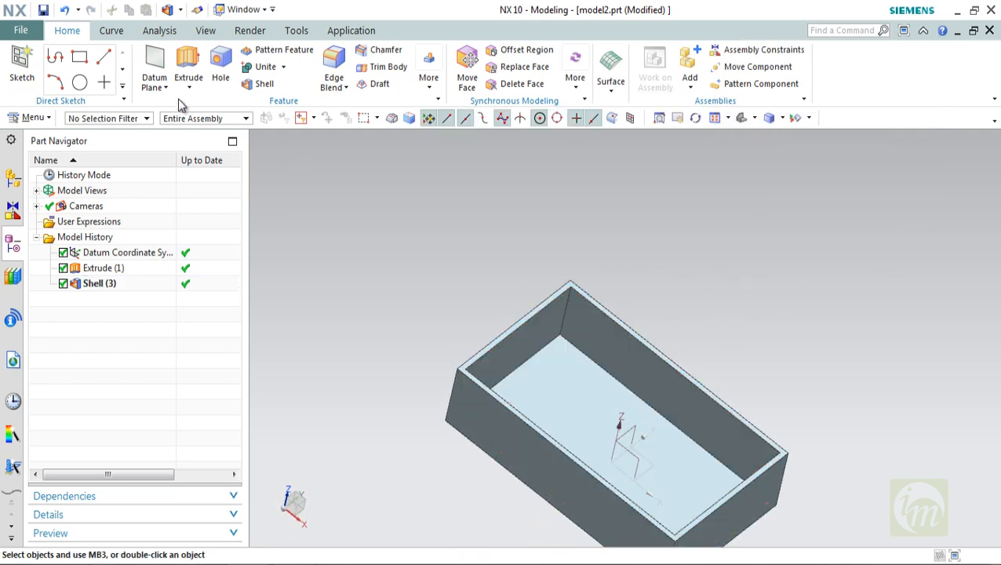
- Start a Boss with 20 mm diameter and 30 mm height on the shelled box's inner floor, near a corner
left_click(31, 117)
mouse_move(49, 214)
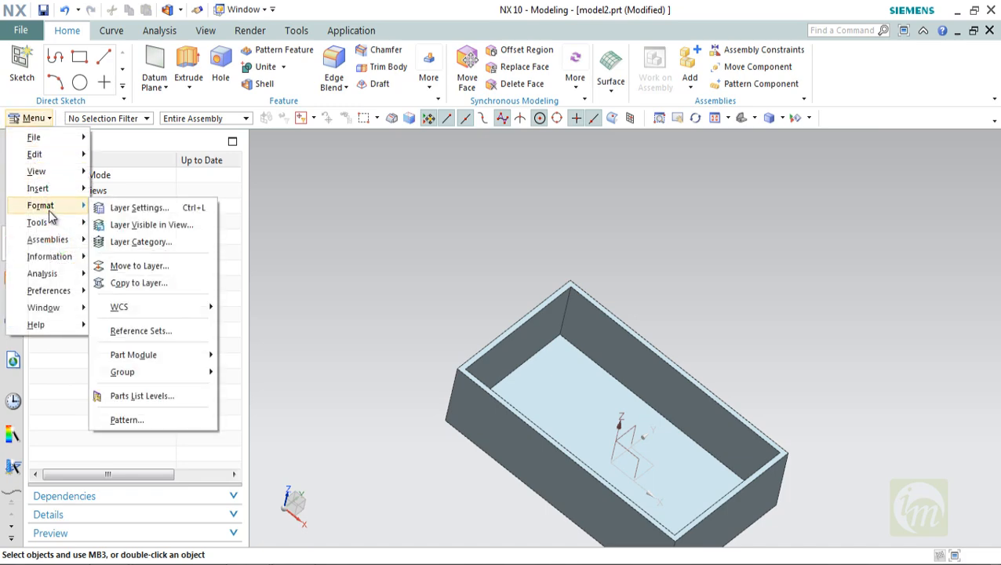
mouse_move(56, 192)
mouse_move(157, 183)
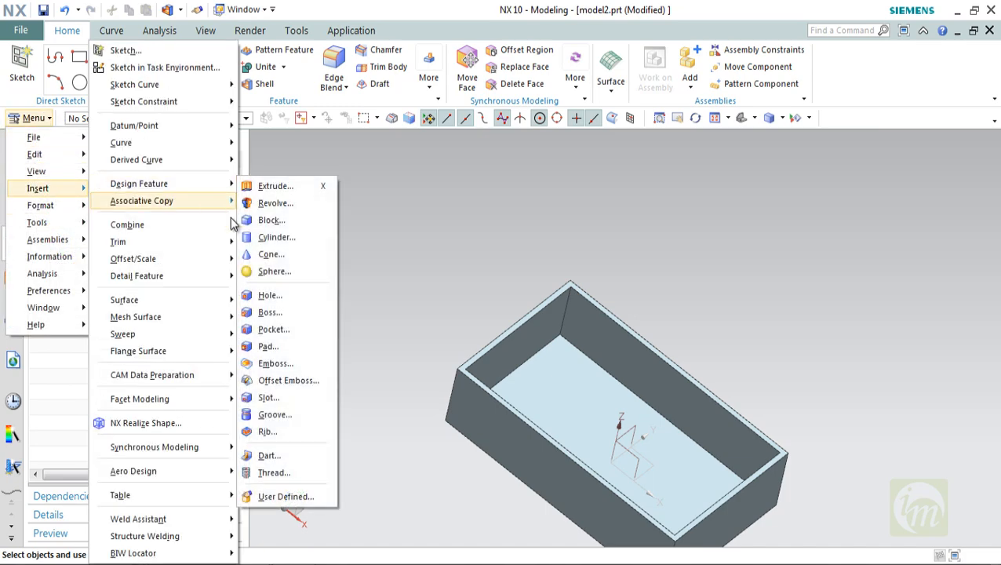
left_click(267, 312)
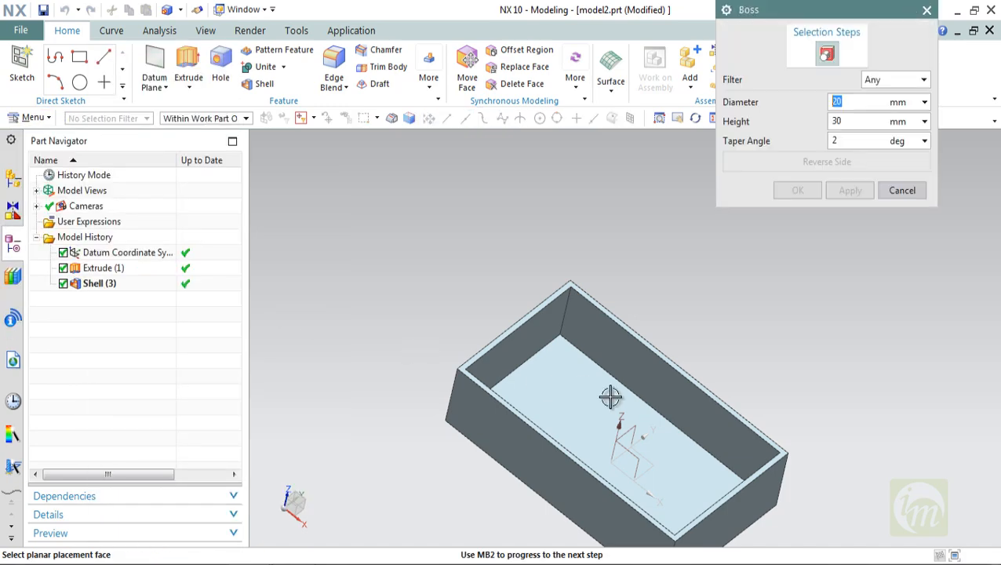
left_click(575, 356)
scroll(627, 369, "up", 2)
middle_click_drag(614, 362, 596, 329)
scroll(563, 203, "up", 3)
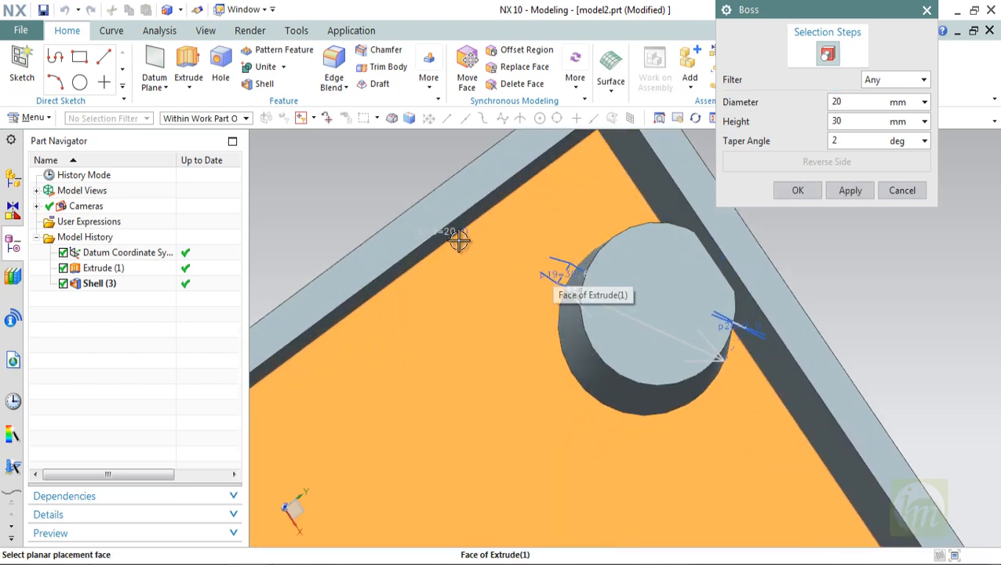
scroll(525, 261, "down", 1)
middle_click_drag(525, 261, 549, 436)
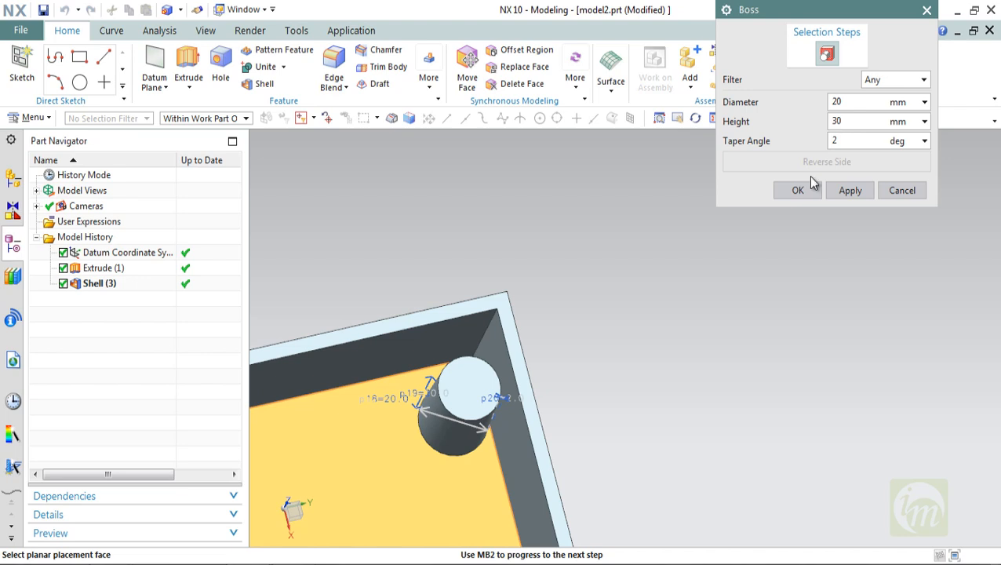
mouse_move(706, 273)
middle_mouse_down()
mouse_move(712, 237)
mouse_move(710, 258)
middle_mouse_up()
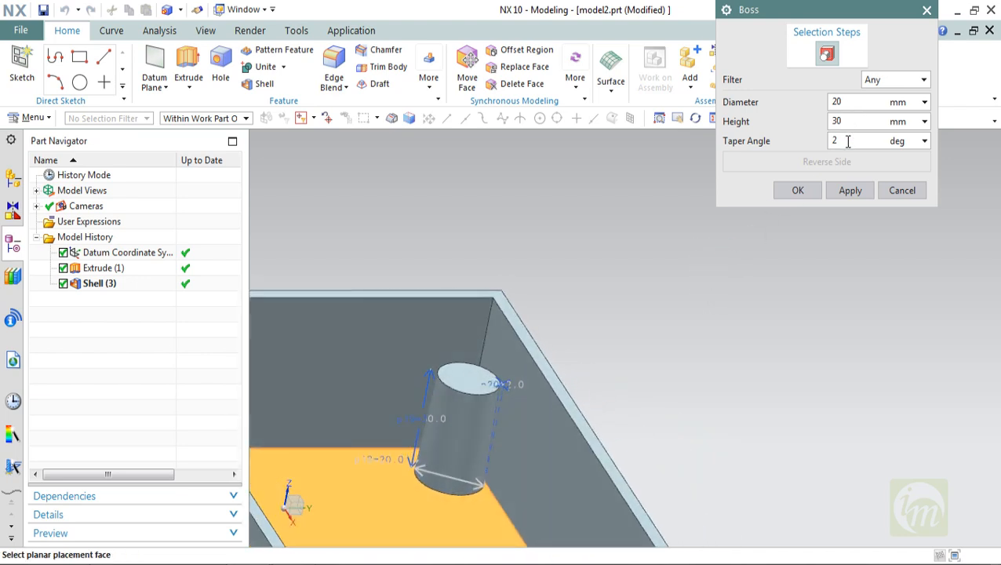
- Try taper angles of 4 and 6 degrees for the boss, and settle on 8 degrees
left_click(845, 142)
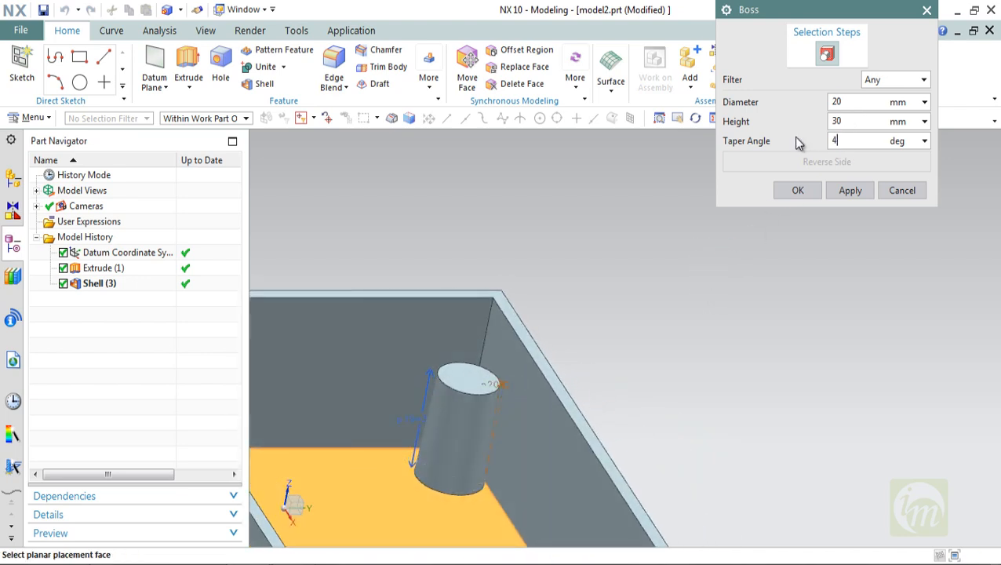
key("Return")
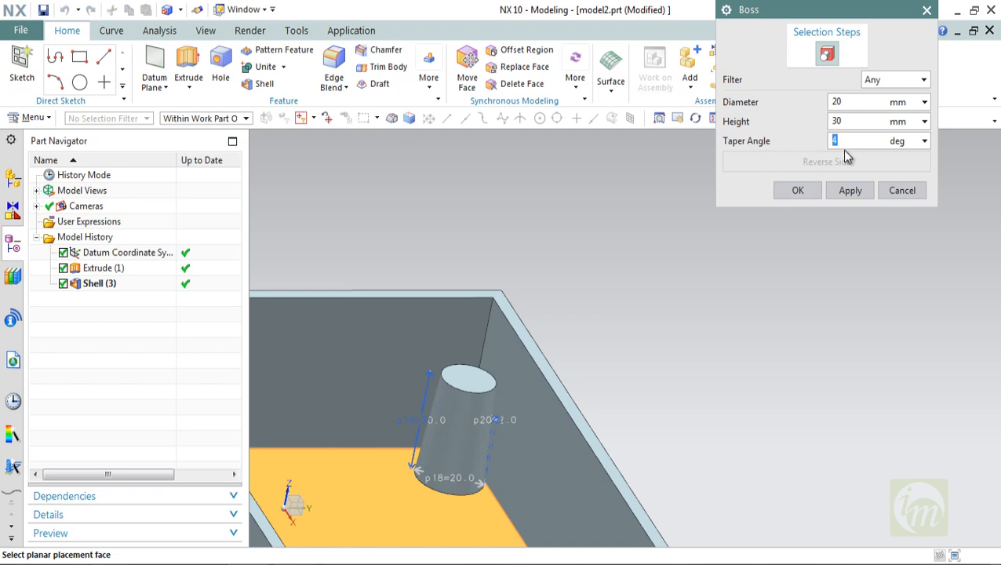
type("6")
key("Return")
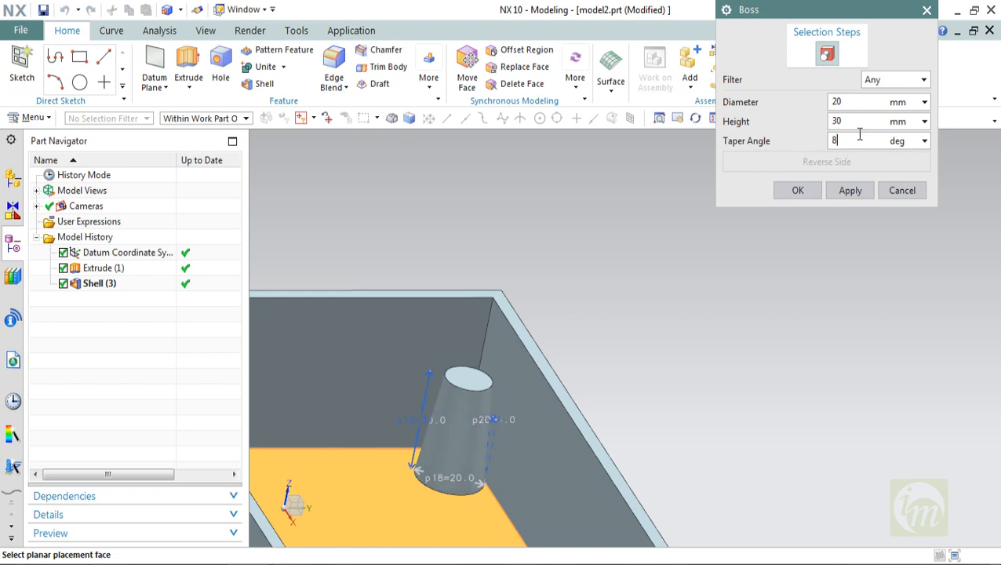
key("Return")
middle_click_drag(455, 433, 474, 425)
mouse_move(565, 321)
middle_mouse_down()
mouse_move(564, 297)
mouse_move(568, 323)
middle_mouse_up()
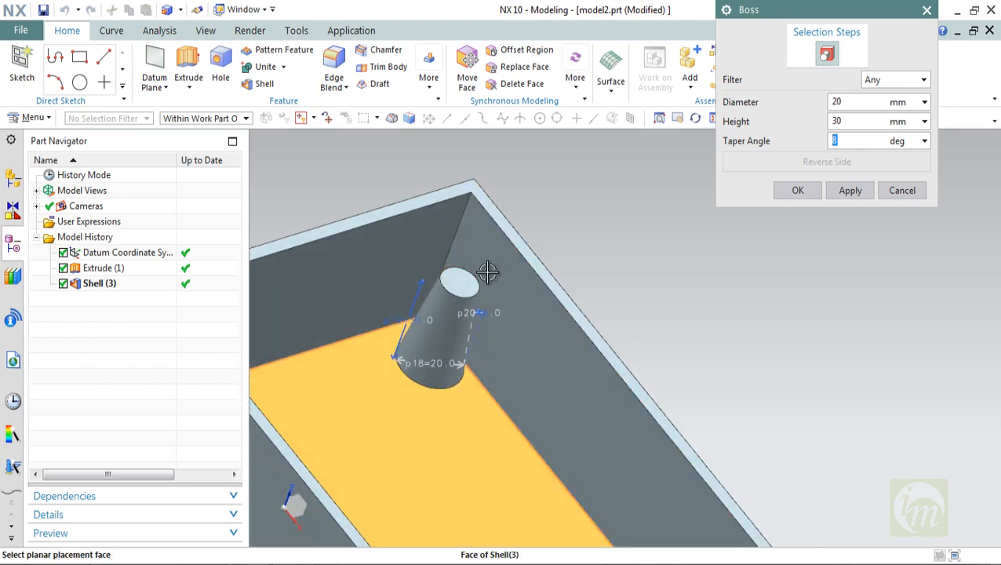
- Create the boss with a Horizontal positioning dimension to the adjacent long wall's edge, using the short wall as horizontal reference
left_click(849, 191)
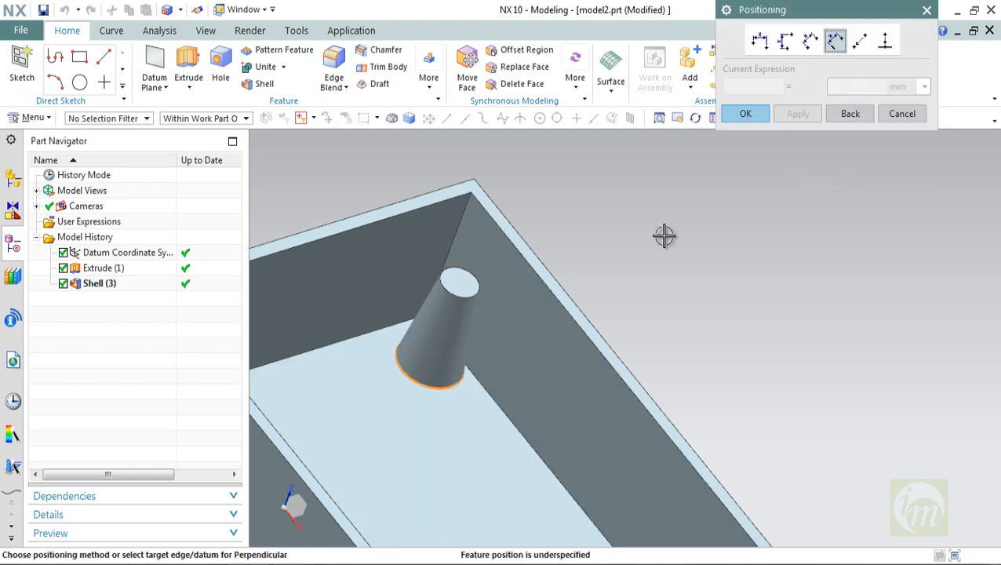
mouse_move(664, 236)
middle_mouse_down()
mouse_move(643, 219)
mouse_move(650, 237)
middle_mouse_up()
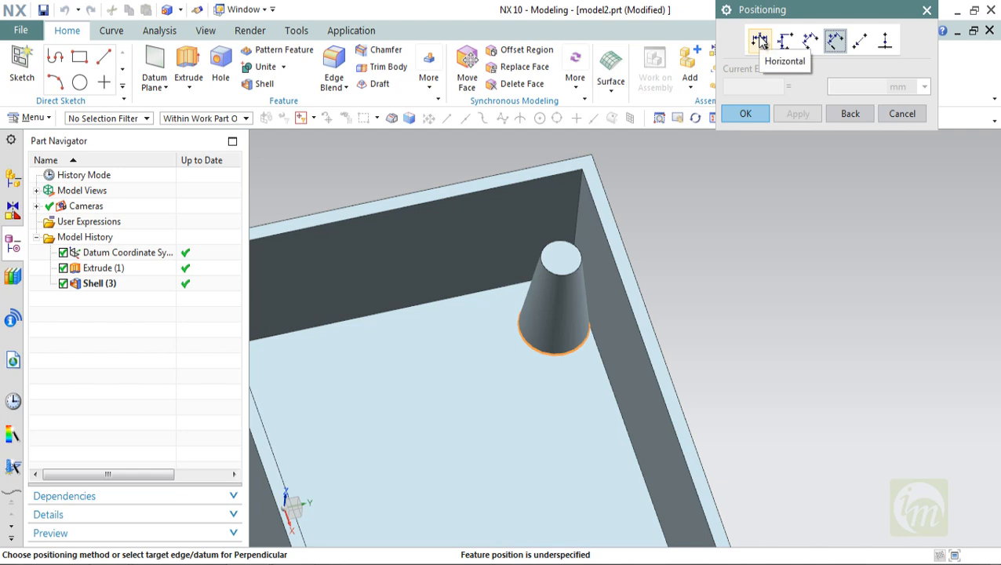
left_click(760, 42)
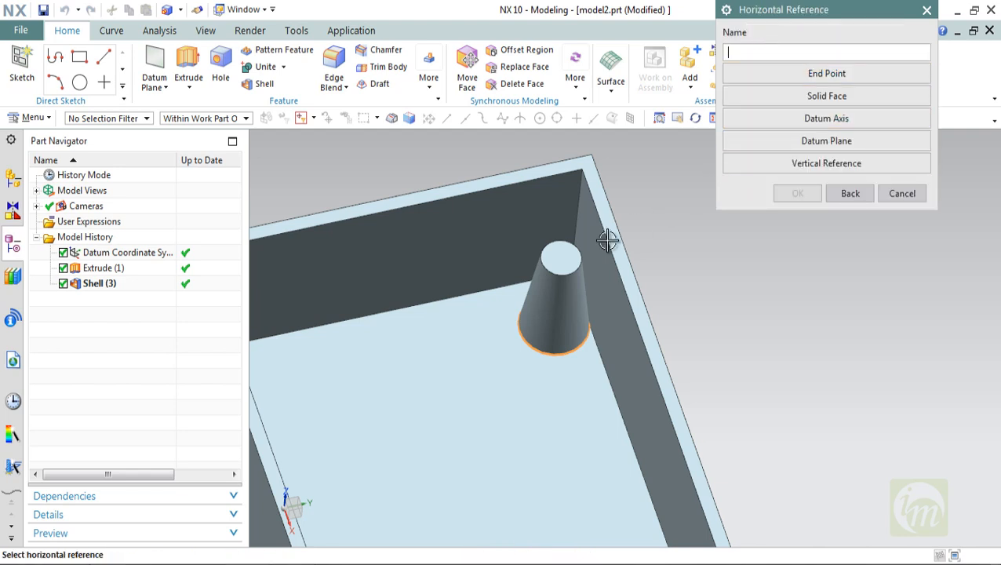
left_click(492, 250)
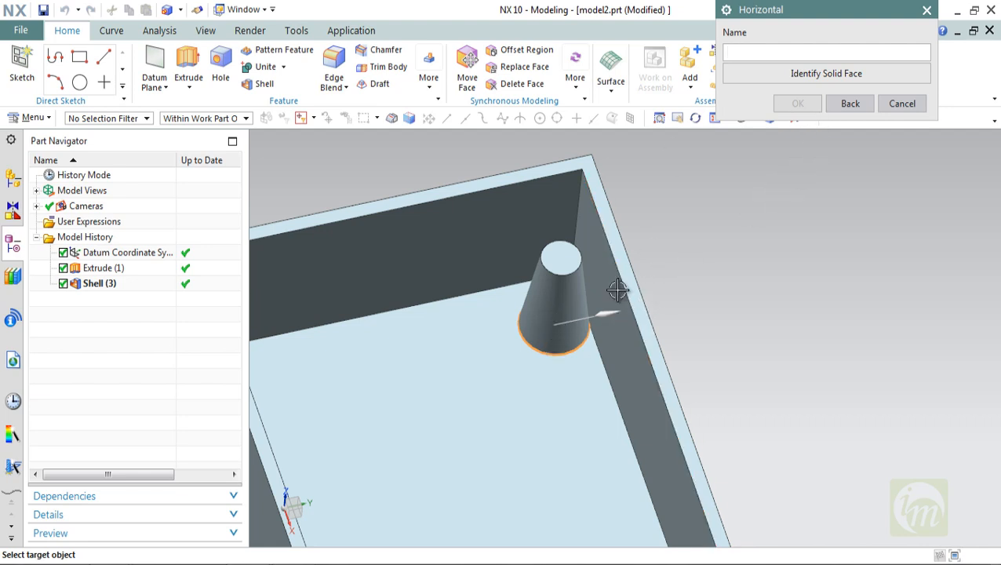
left_click(644, 277)
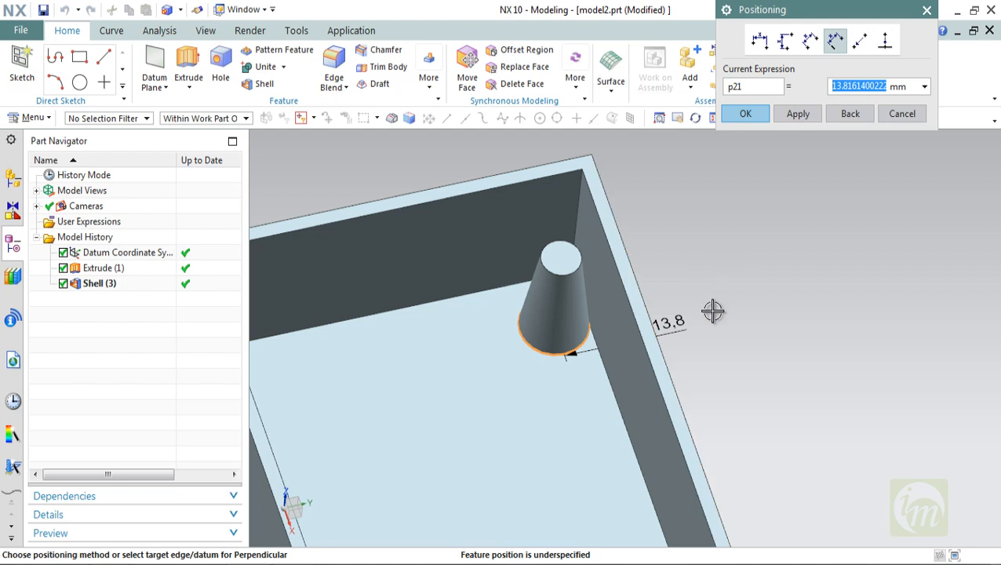
middle_click_drag(712, 311, 719, 266)
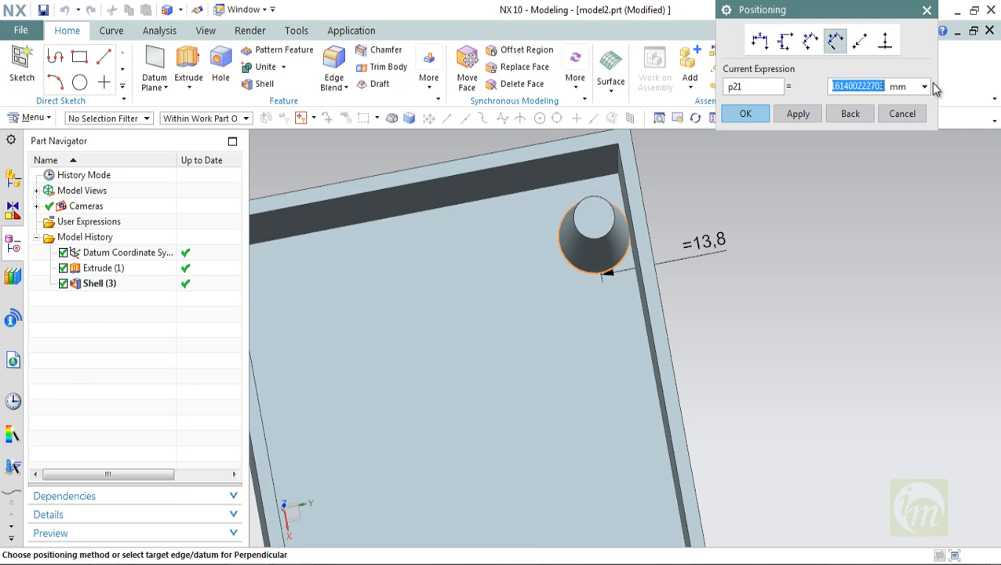
left_click(797, 118)
left_click(761, 114)
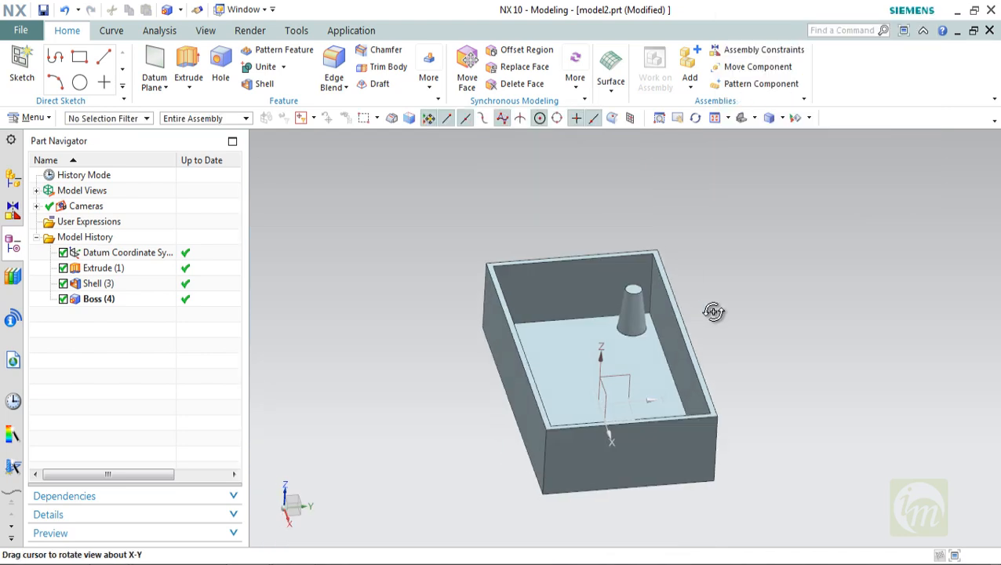
middle_click_drag(713, 313, 713, 311)
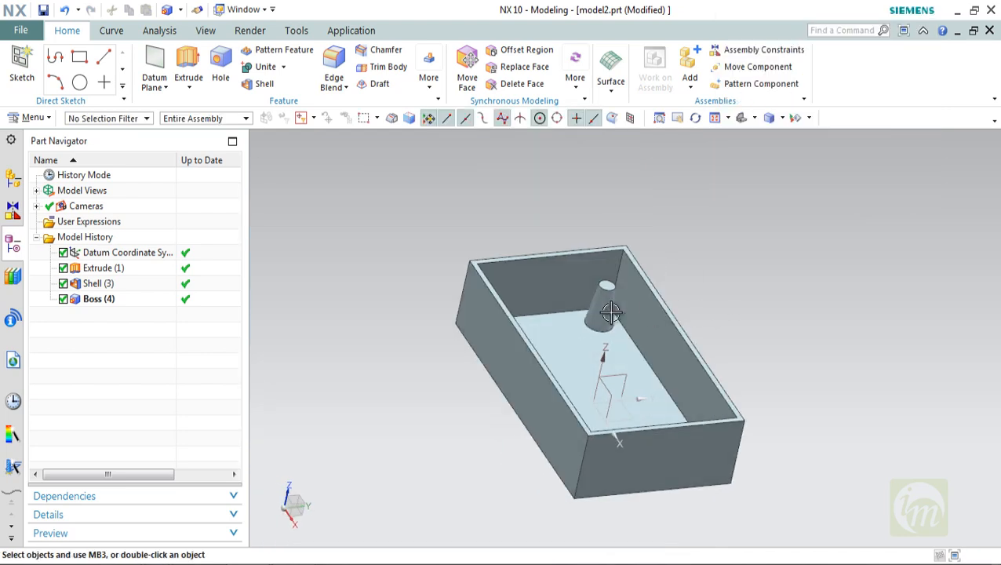
left_click(599, 312)
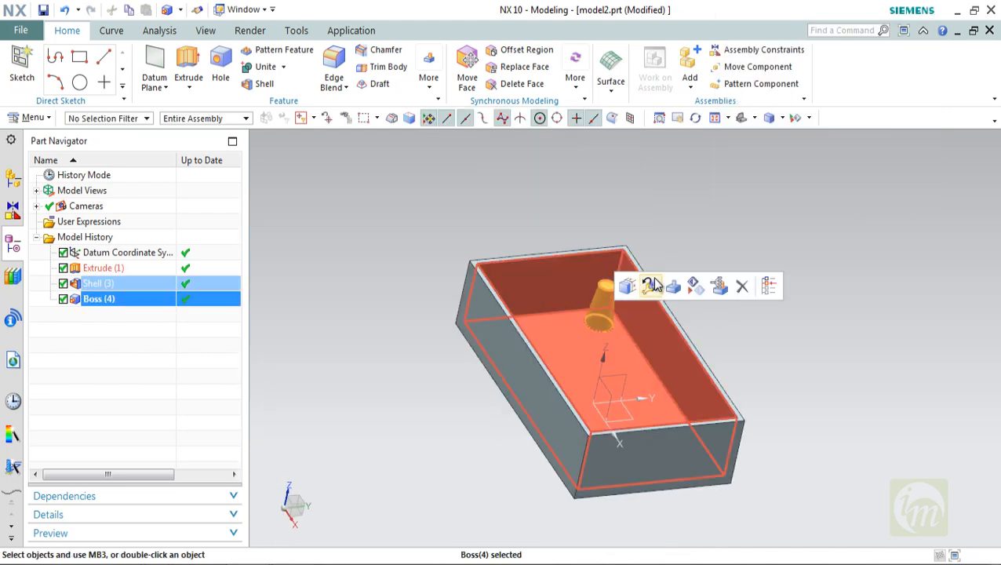
middle_click_drag(653, 285, 654, 200)
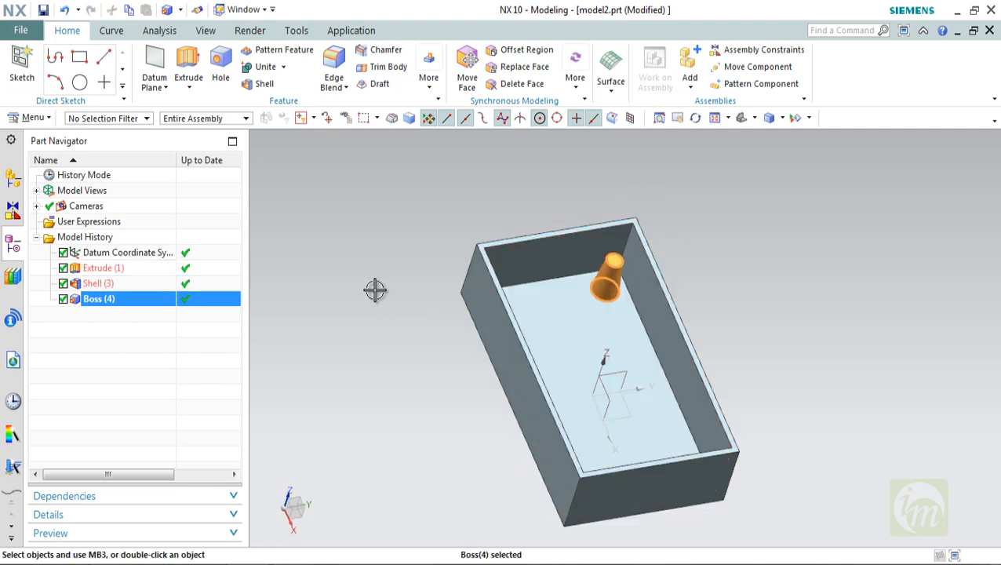
scroll(635, 251, "up", 3)
key("Escape")
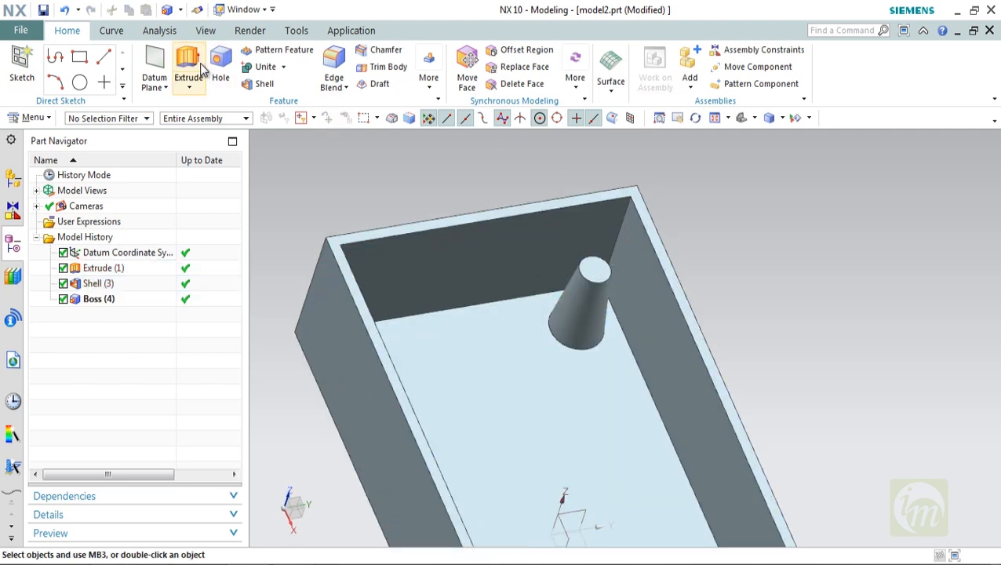
- Start a General Hole on the top face of the tapered boss and open its position sketch there
left_click(220, 64)
scroll(605, 251, "up", 3)
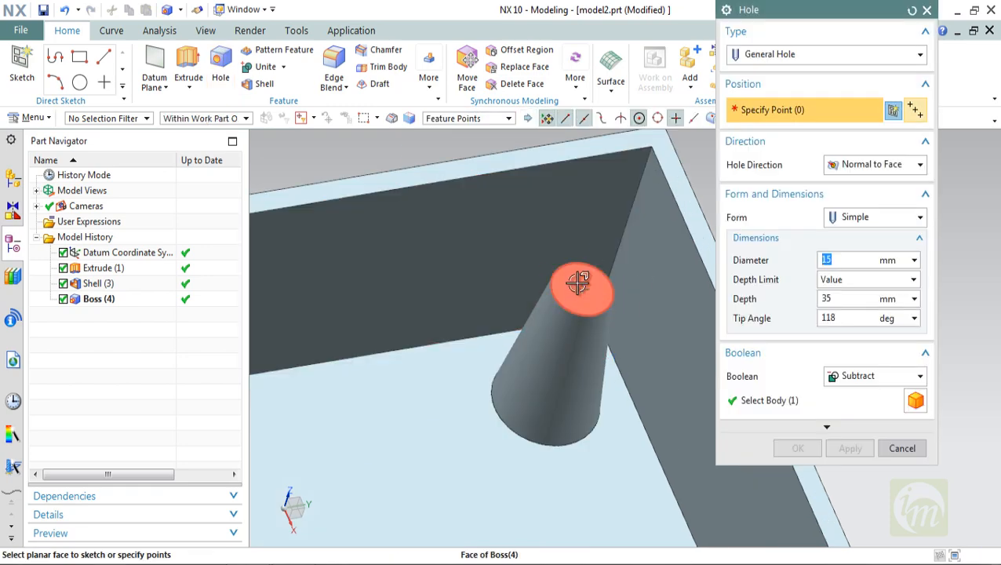
left_click(578, 282)
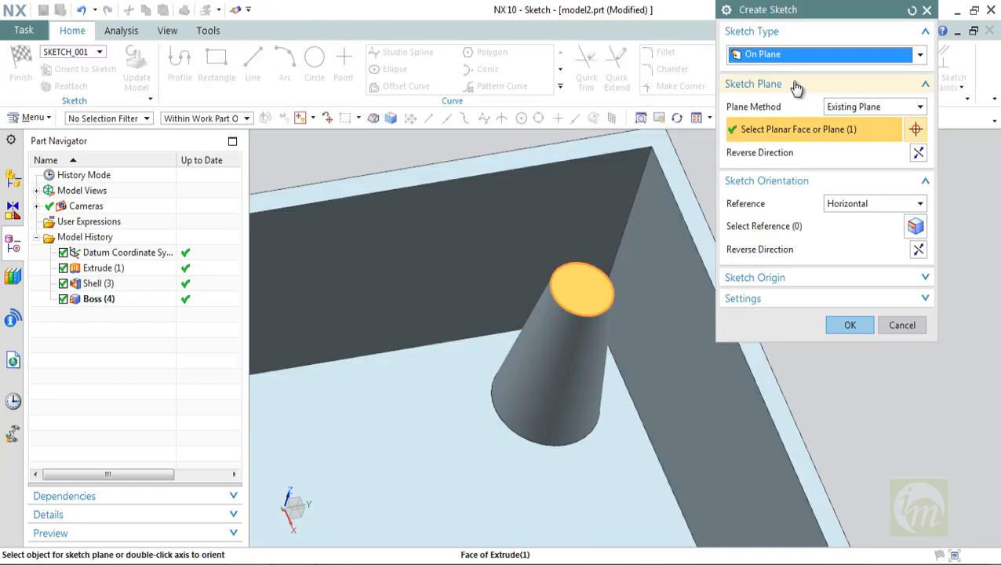
key("Escape")
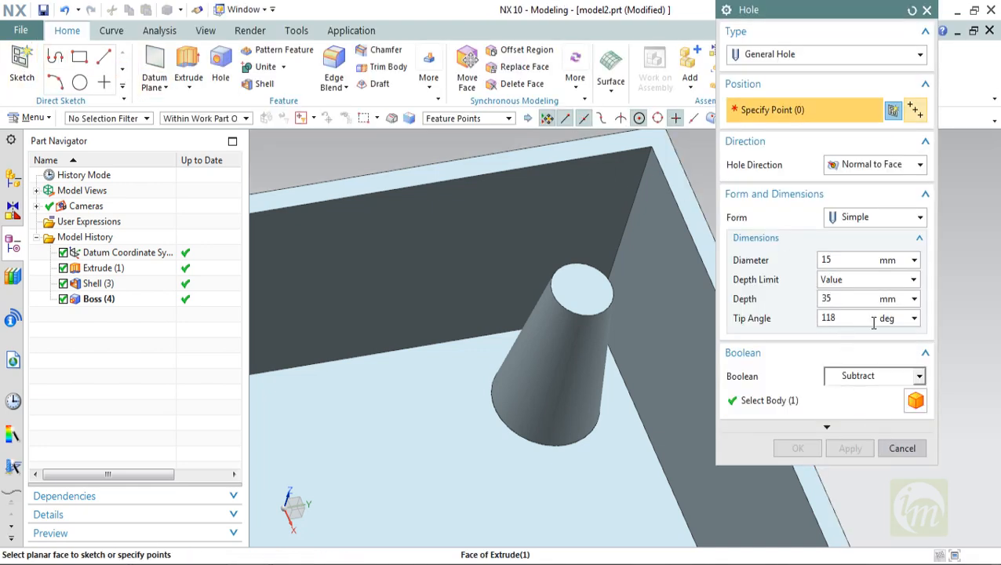
left_click(583, 284)
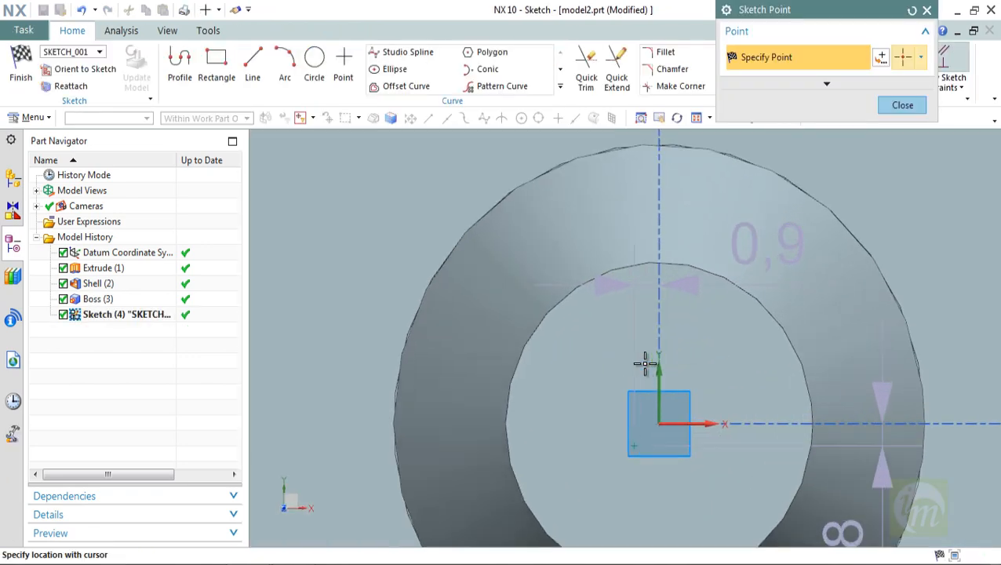
- Place the hole's point at the sketch origin in the boss's centre, delete the extra off-centre point, and finish the sketch
left_click(660, 423)
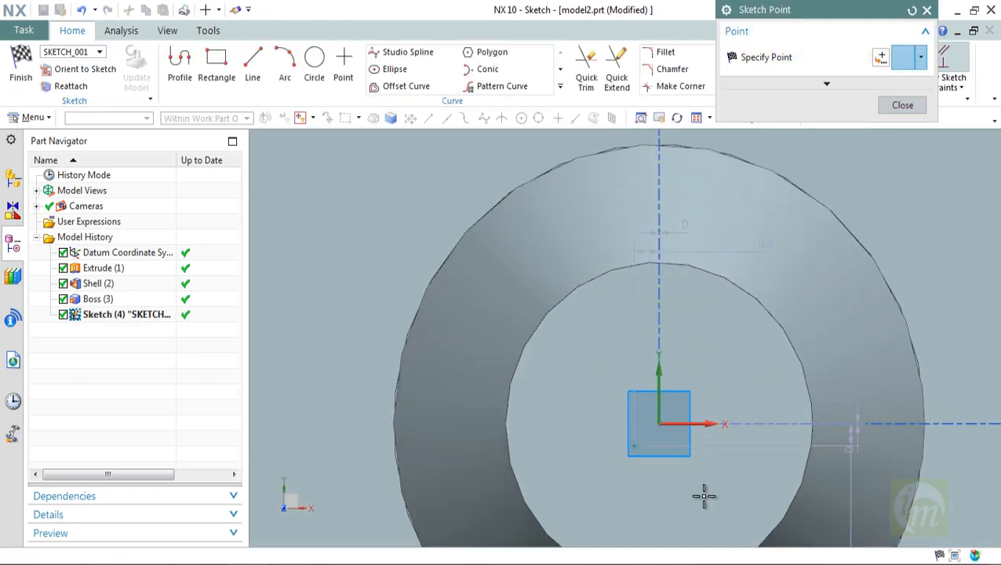
key("Escape")
left_click(651, 466)
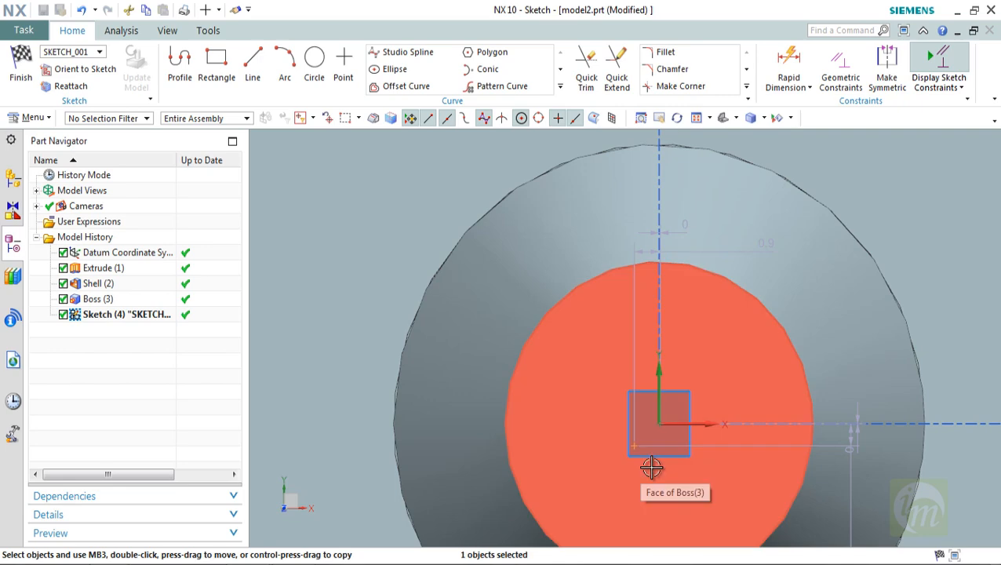
key("Delete")
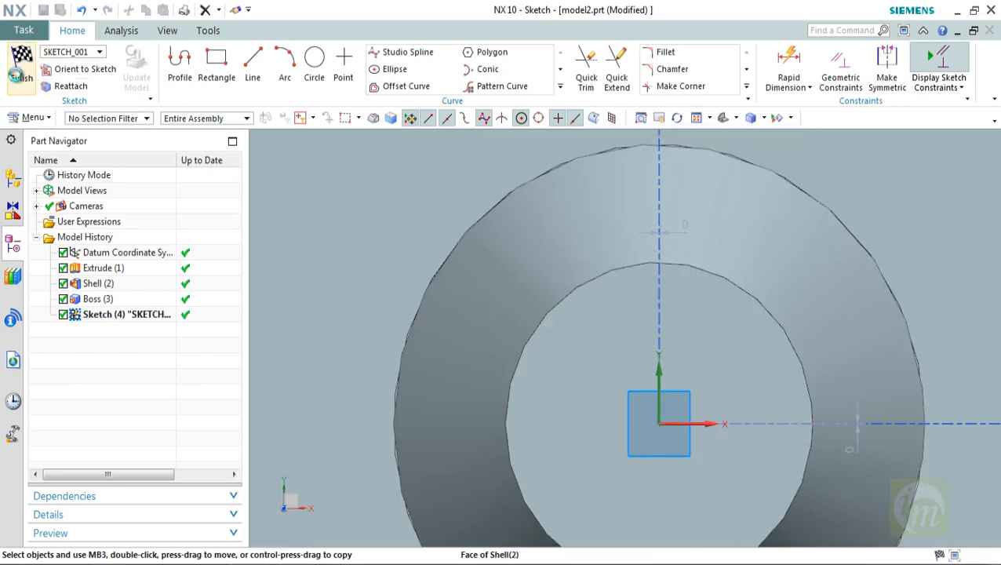
left_click(21, 68)
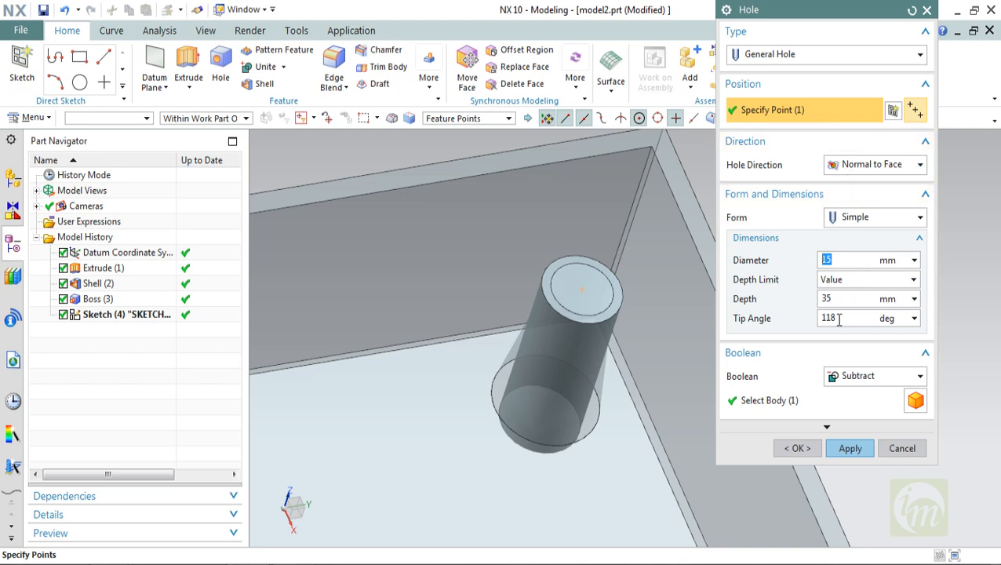
- Change the hole type to Screw Clearance Hole and try a depth of 15 mm, settling on 10 mm
left_click(766, 58)
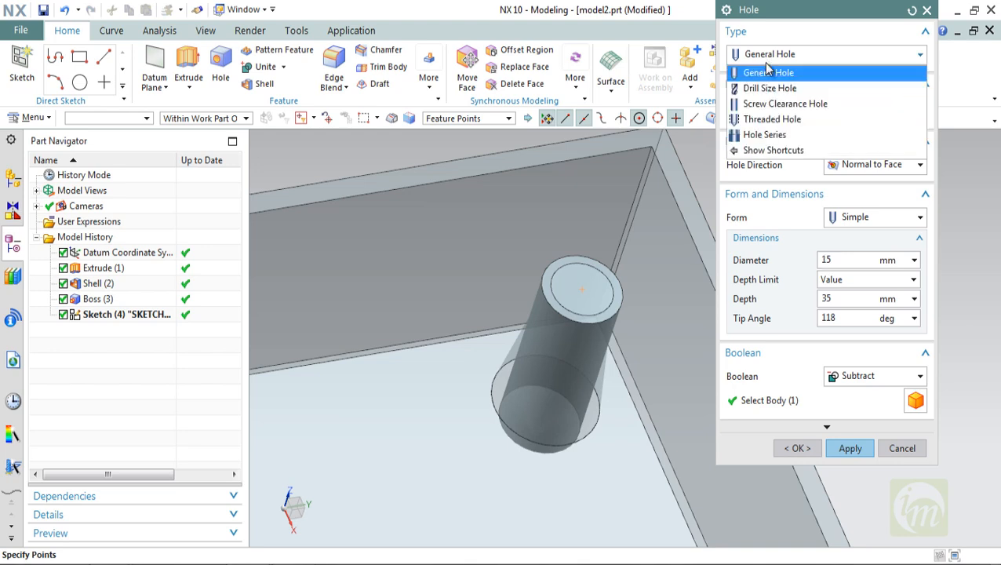
left_click(789, 105)
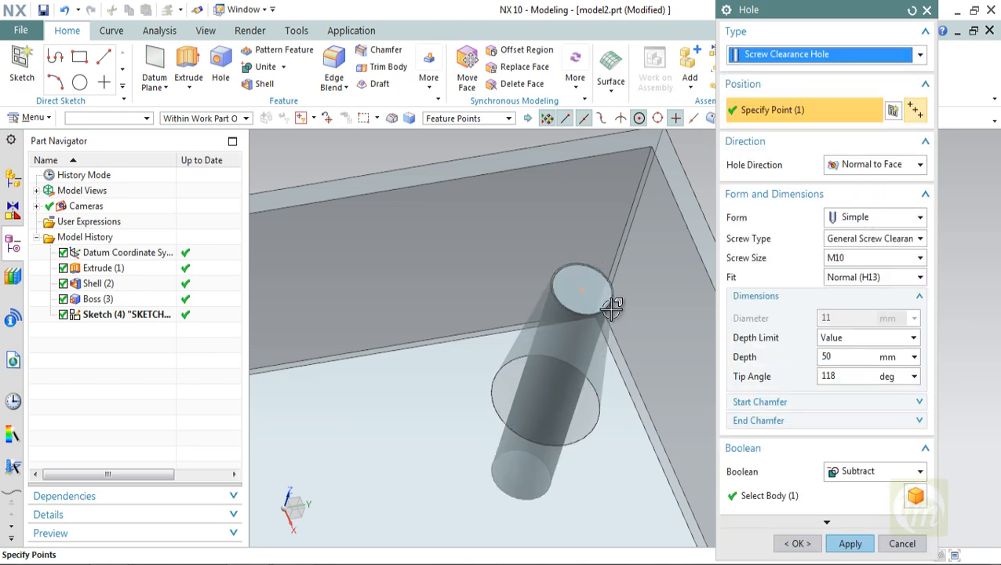
scroll(547, 395, "down", 2)
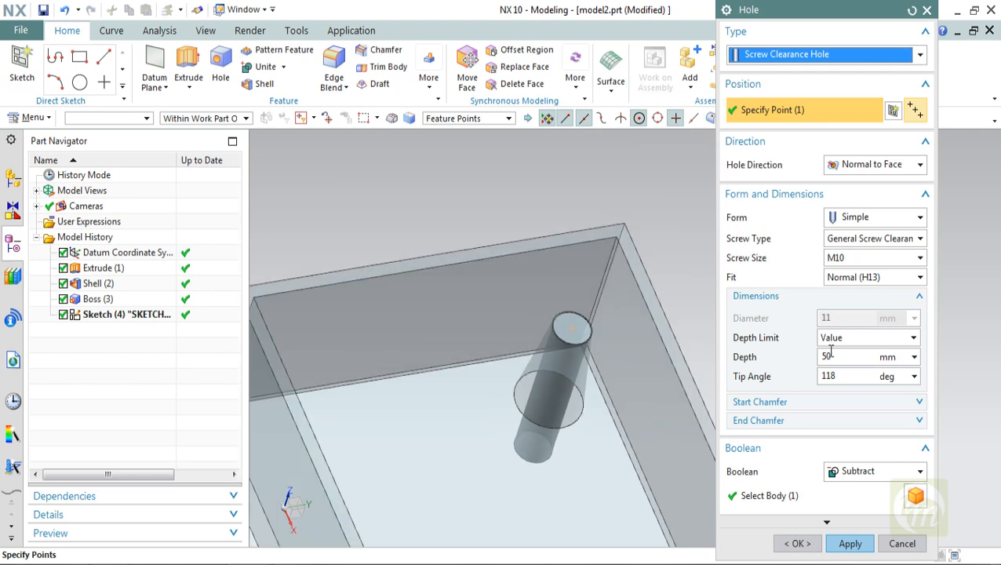
double_click(834, 356)
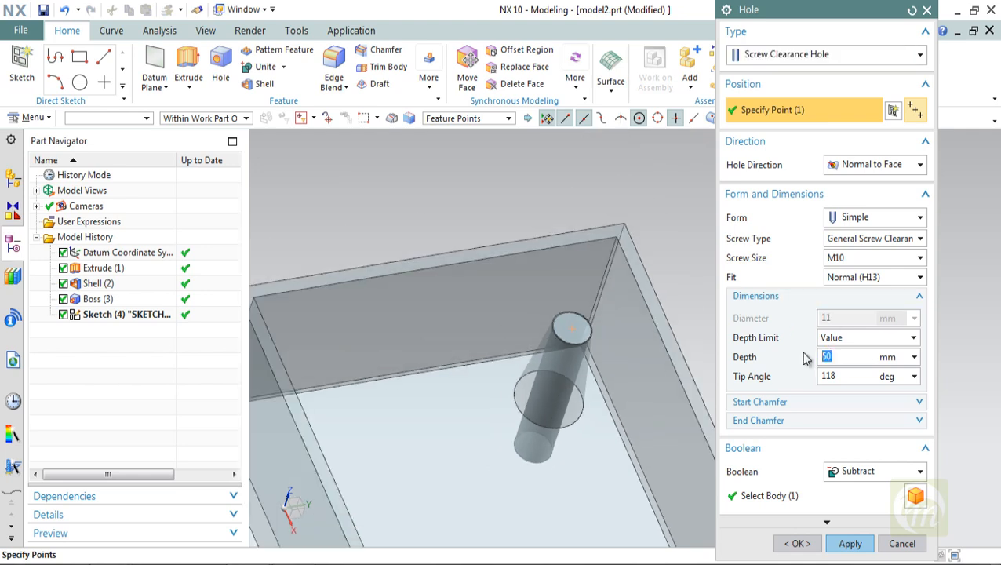
key("Return")
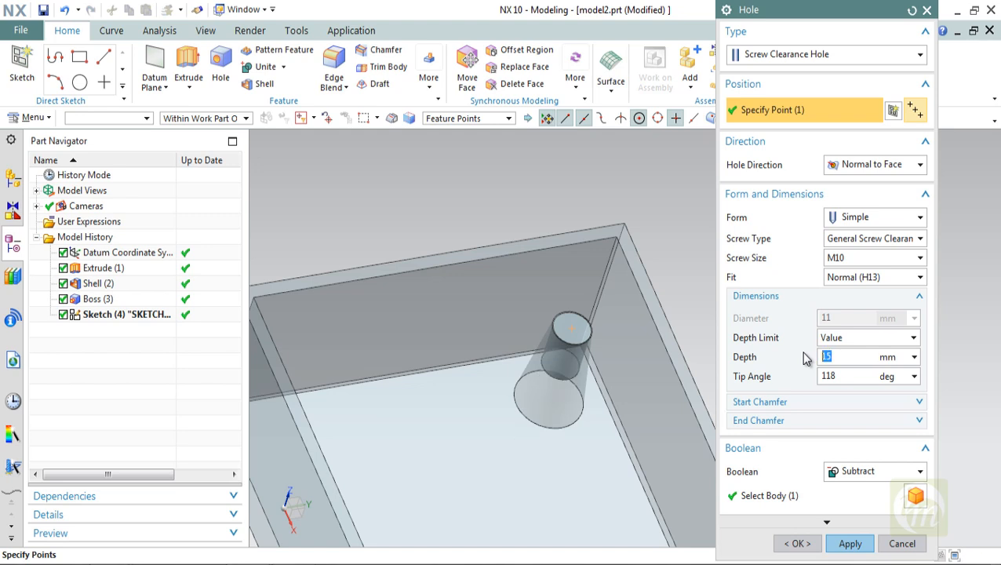
middle_click_drag(509, 395, 502, 365)
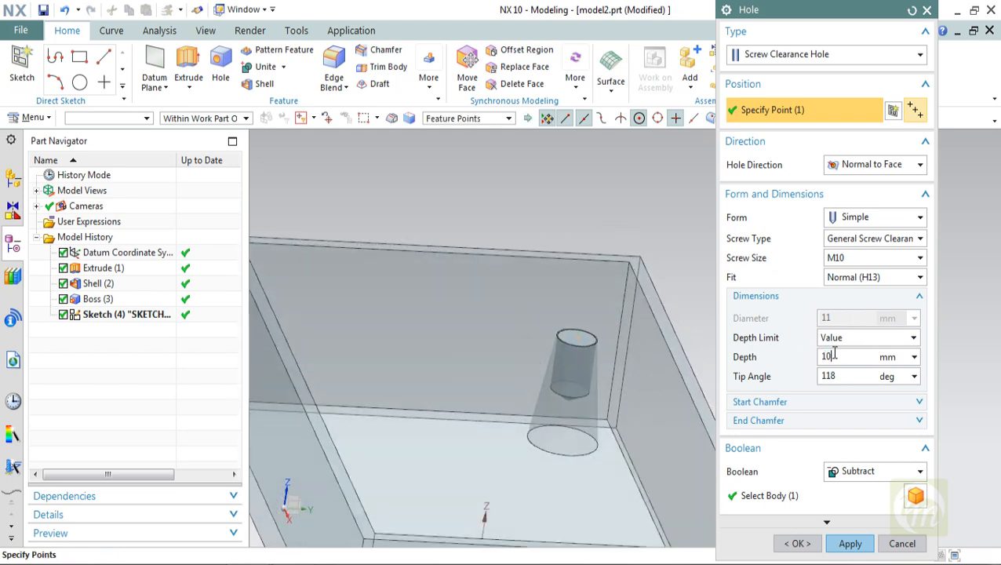
type("10")
key("Return")
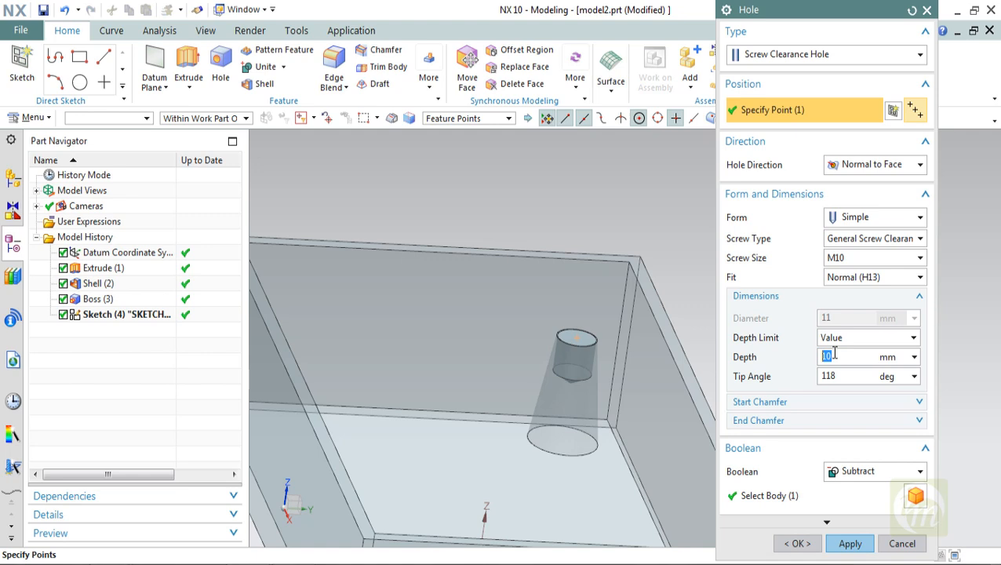
- Try screw sizes M2.5, M4 and M8 for the clearance hole, and settle on M6
left_click(853, 257)
scroll(854, 283, "up", 3)
left_click(850, 306)
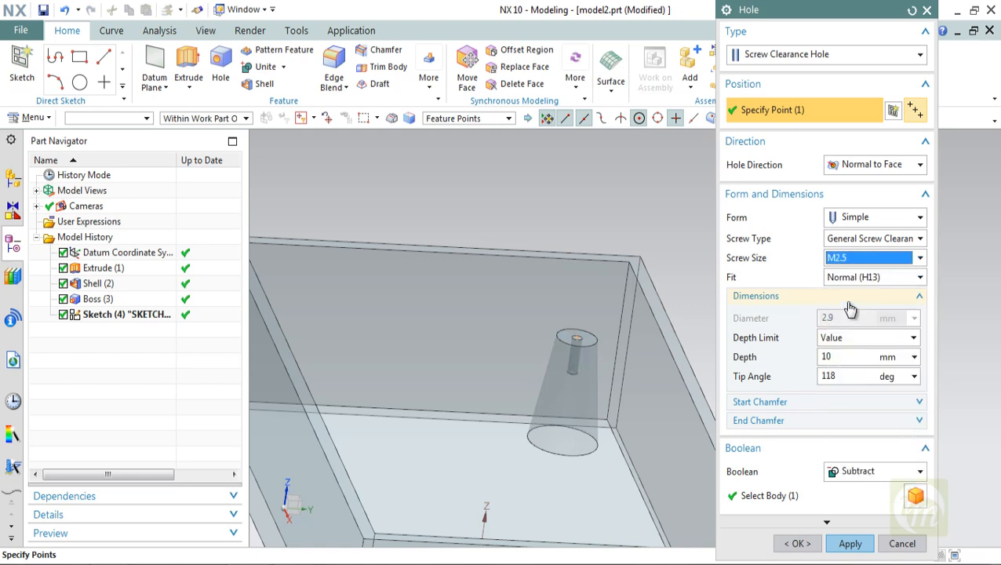
left_click(846, 260)
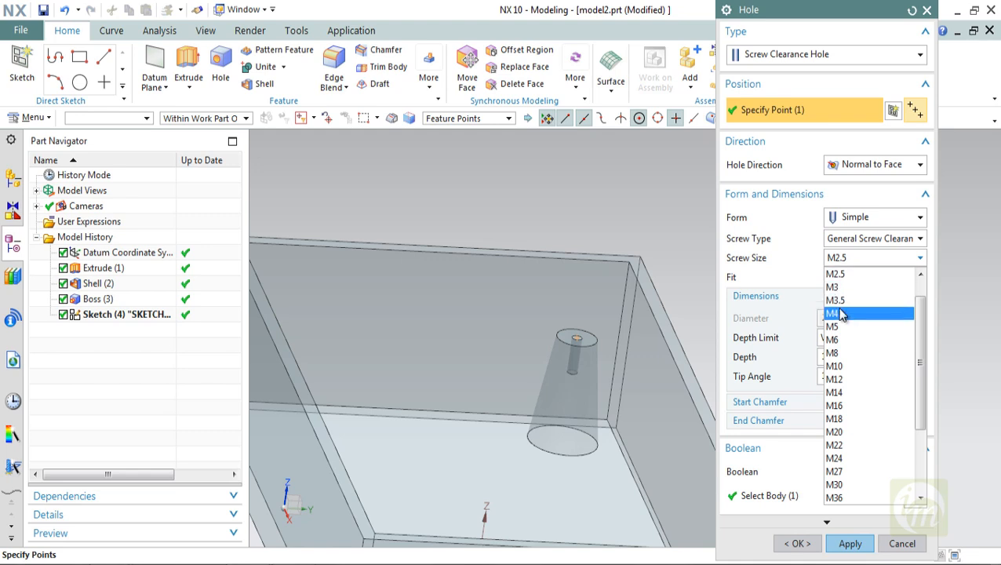
left_click(841, 312)
left_click(861, 261)
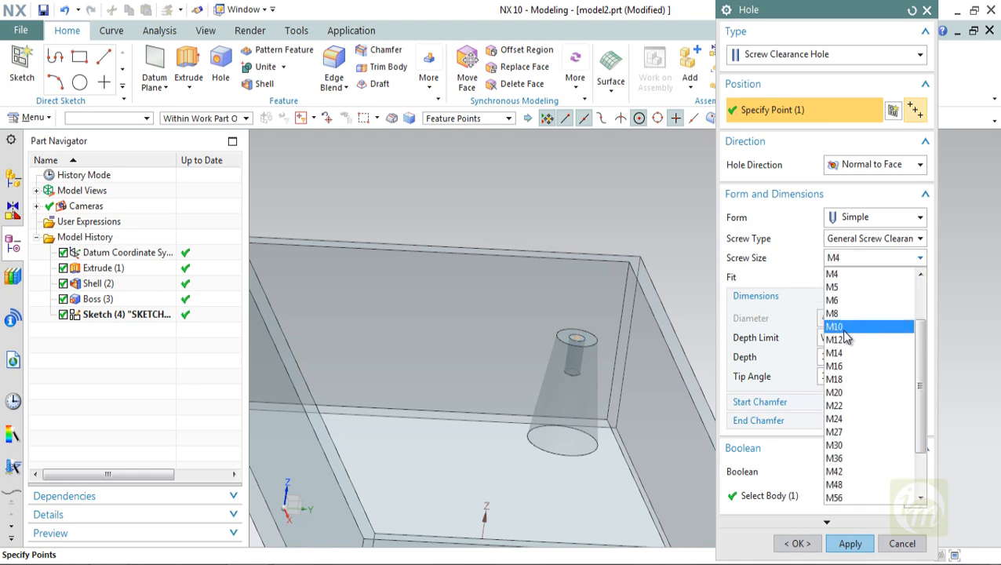
left_click(839, 313)
left_click(859, 259)
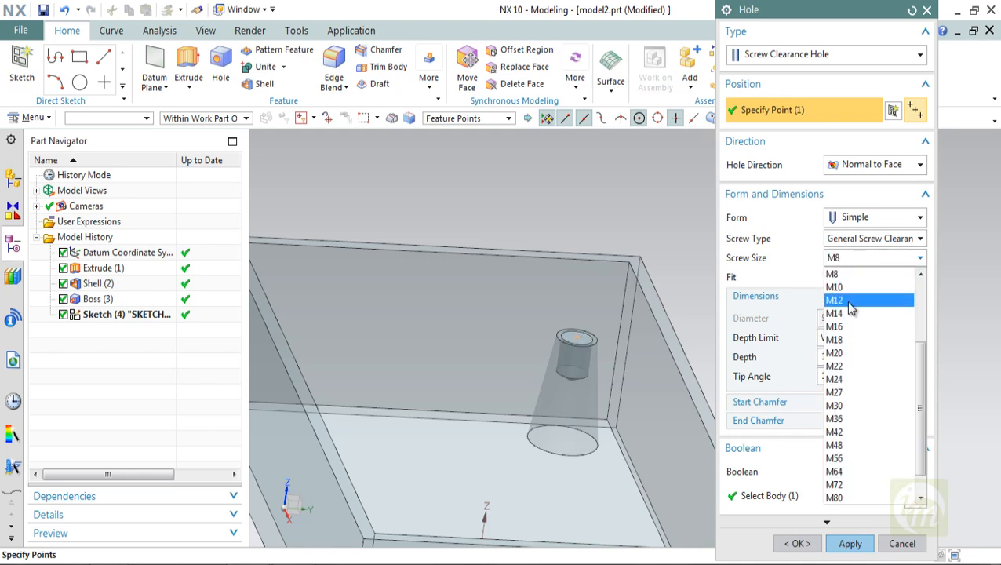
scroll(846, 312, "up", 3)
left_click(842, 303)
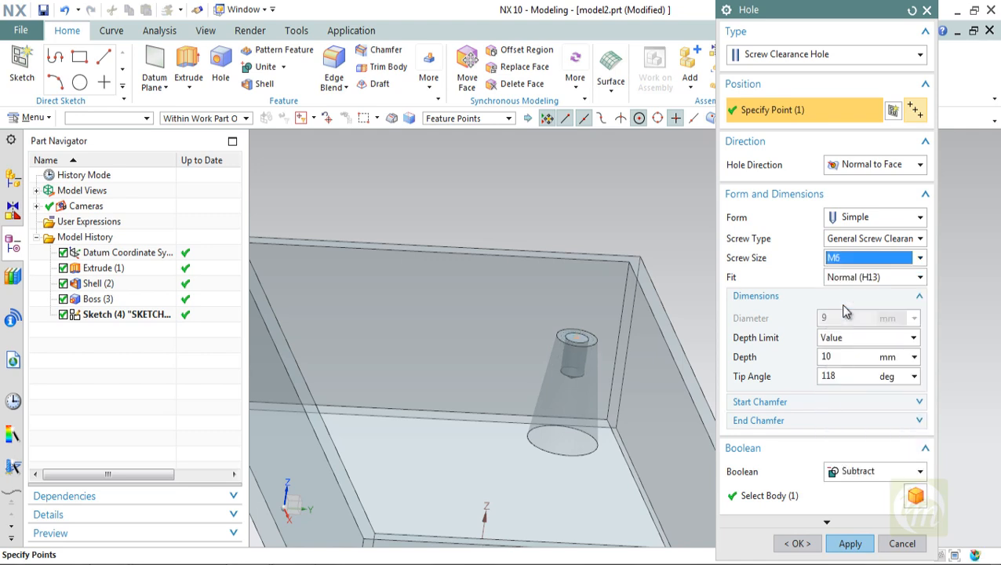
- Create the simple screw clearance hole in the boss with Normal (H13) fit, subtracting it from the body
middle_click_drag(673, 355, 677, 356)
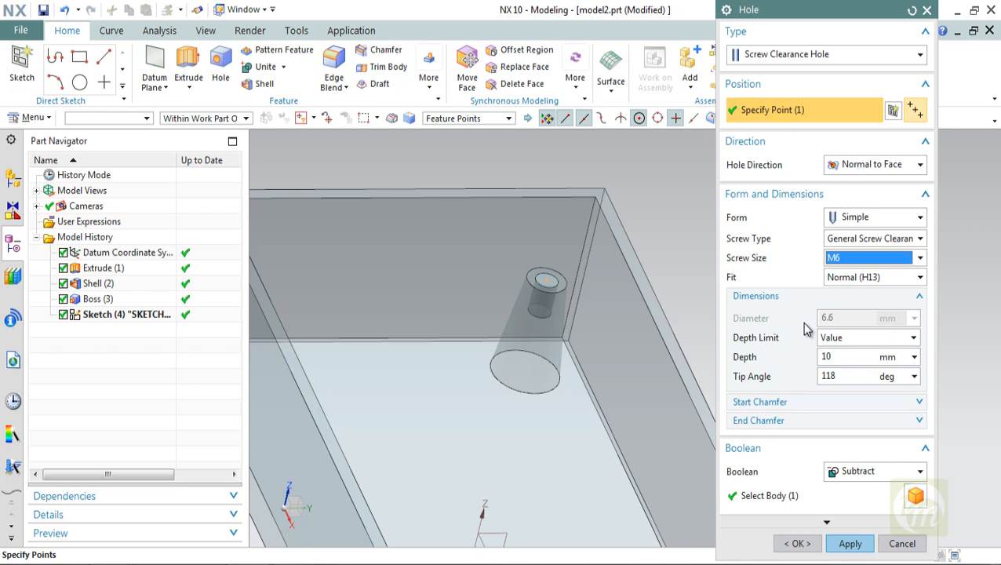
middle_click_drag(591, 346, 599, 334)
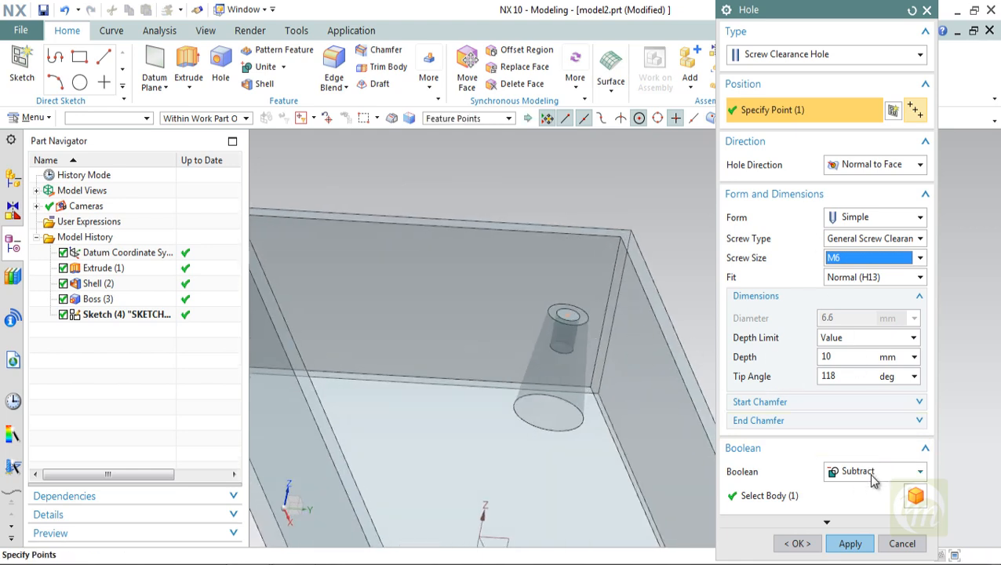
left_click(797, 542)
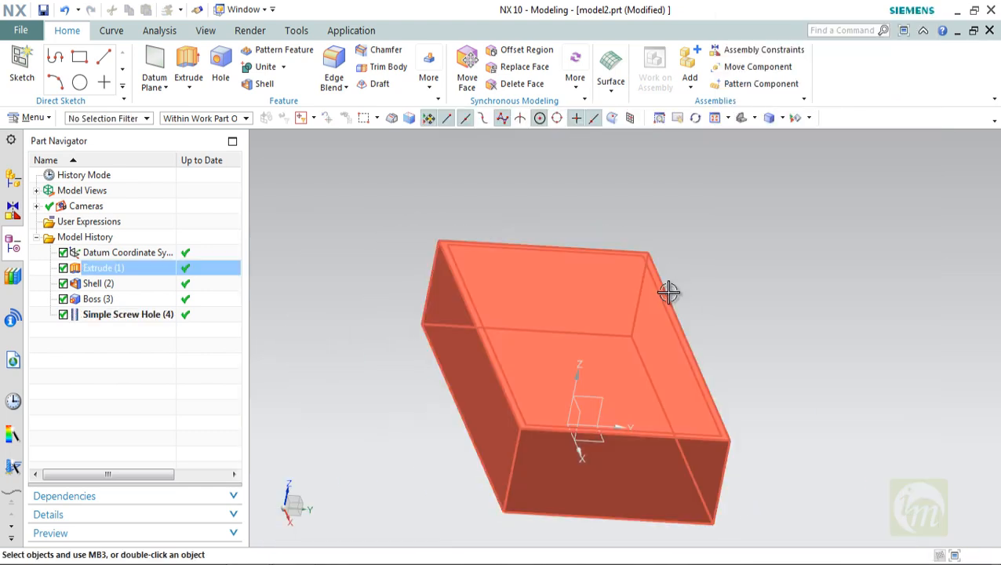
- Examine the tapered boss and its screw hole inside the shelled box from several angles
middle_click_drag(668, 291, 617, 345)
scroll(637, 290, "up", 5)
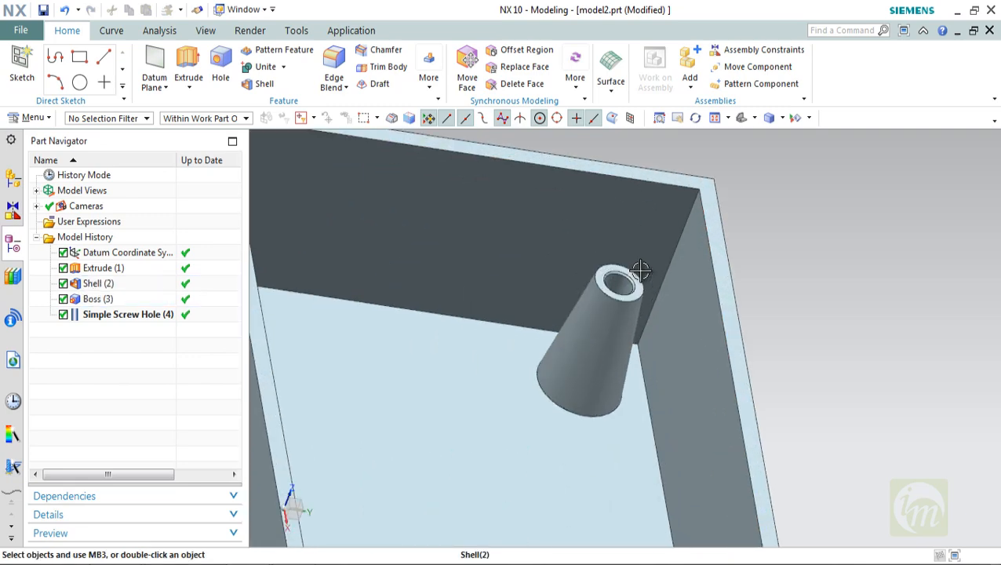
middle_click_drag(637, 294, 630, 335)
scroll(657, 335, "down", 5)
left_click(690, 372)
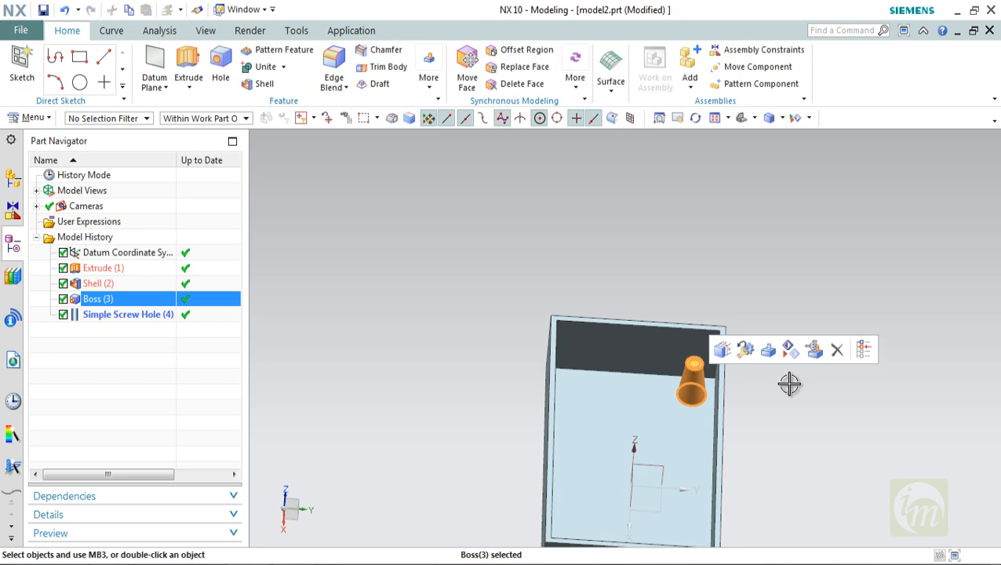
middle_click_drag(409, 221, 444, 263)
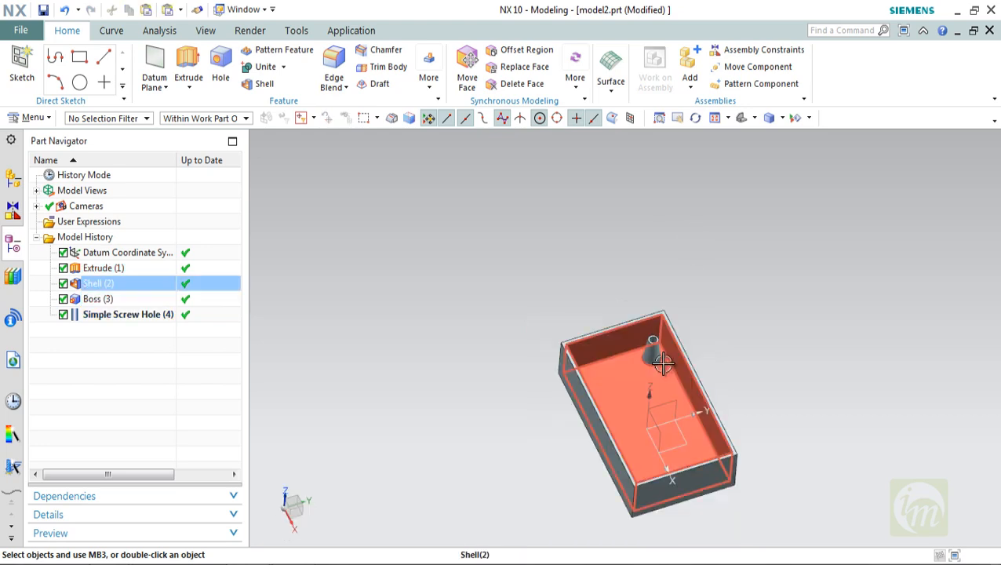
scroll(662, 363, "up", 4)
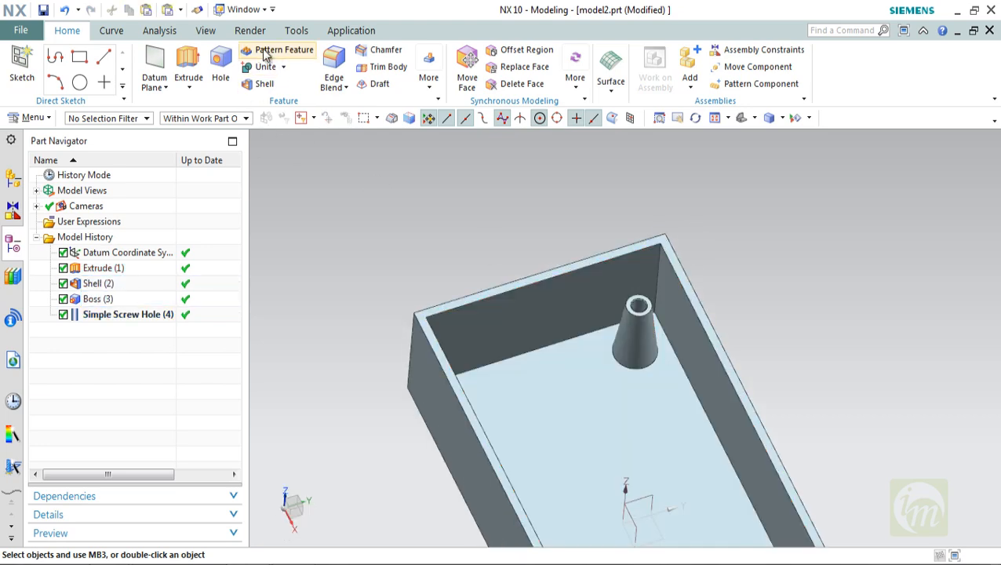
middle_click_drag(514, 192, 618, 229)
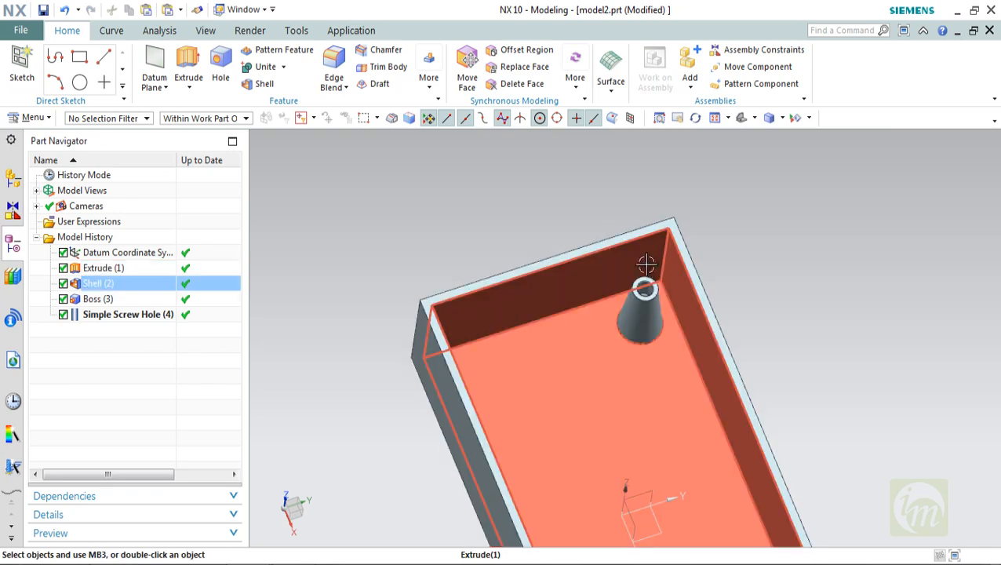
middle_click_drag(755, 271, 668, 285)
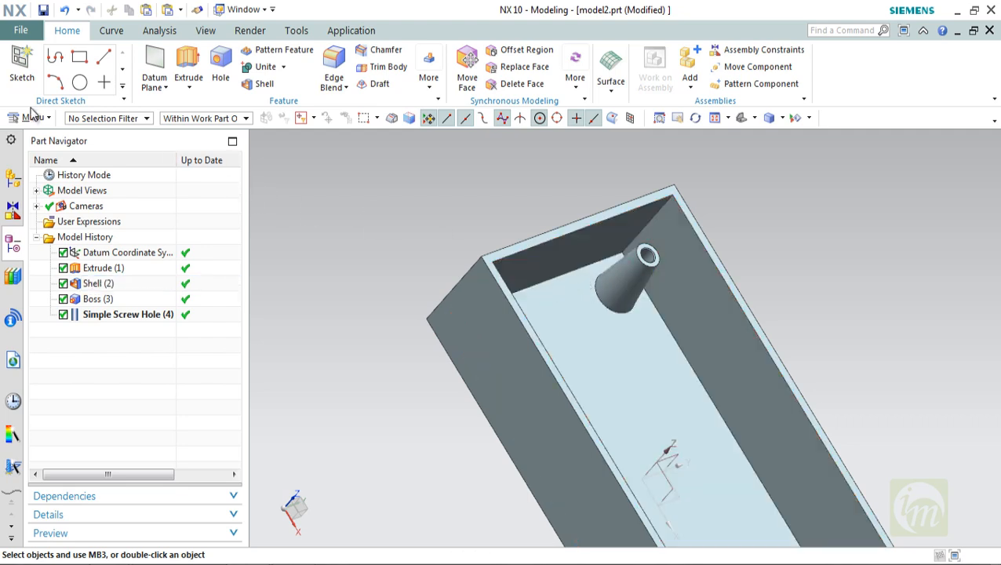
left_click(33, 116)
mouse_move(38, 174)
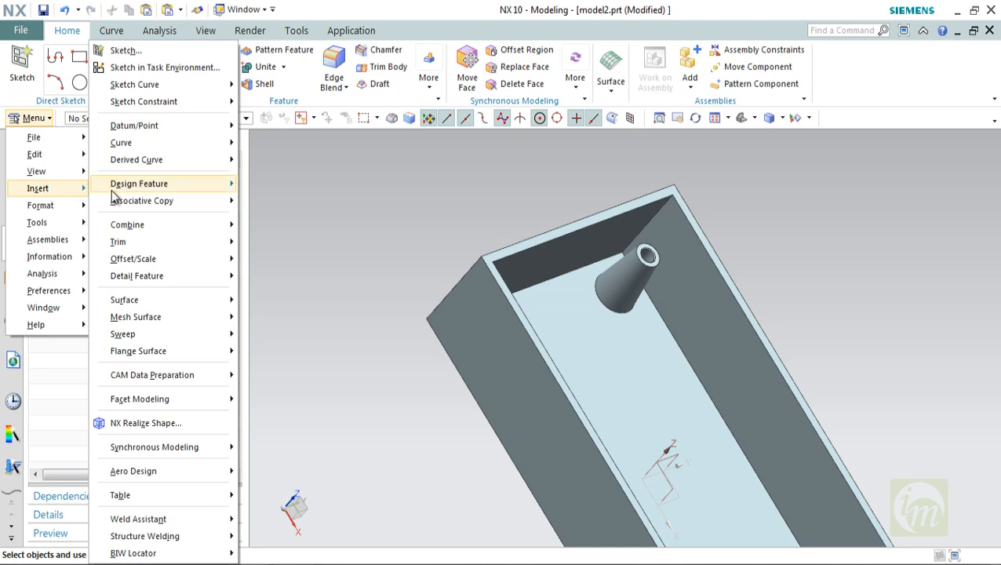
mouse_move(135, 188)
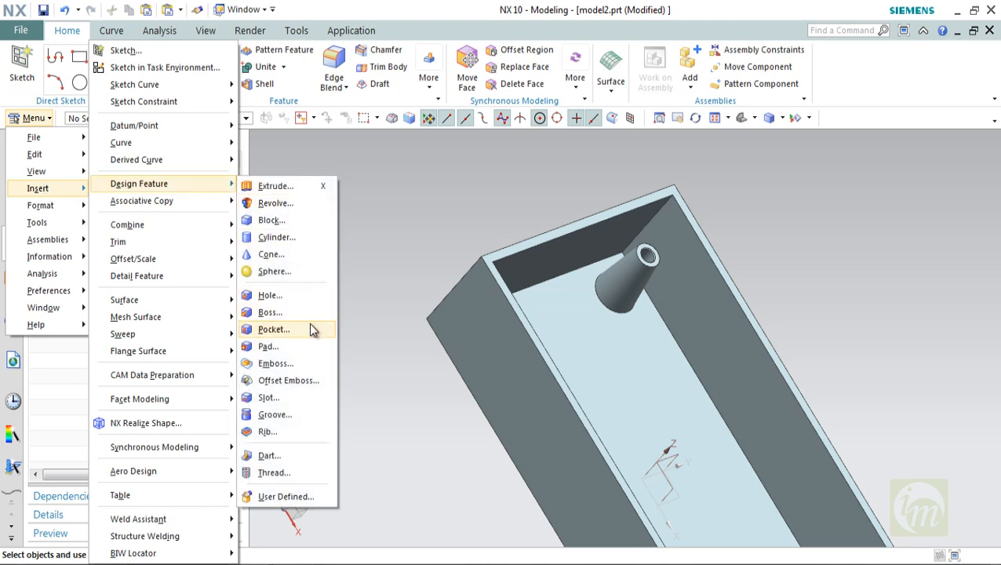
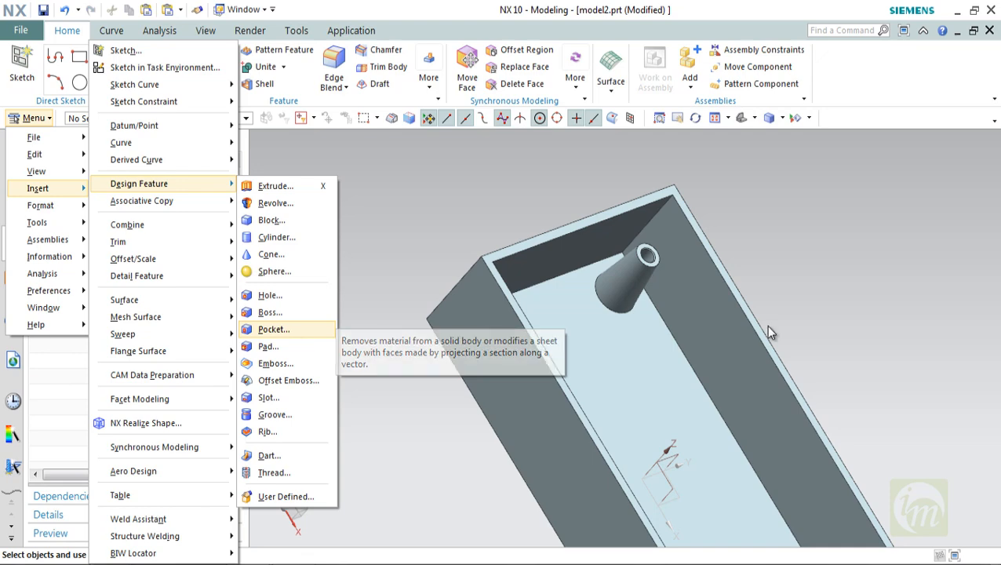
left_click(772, 299)
- Undo the screw hole, the tapered boss and the shell to return to the plain solid block
middle_click_drag(772, 298, 716, 297)
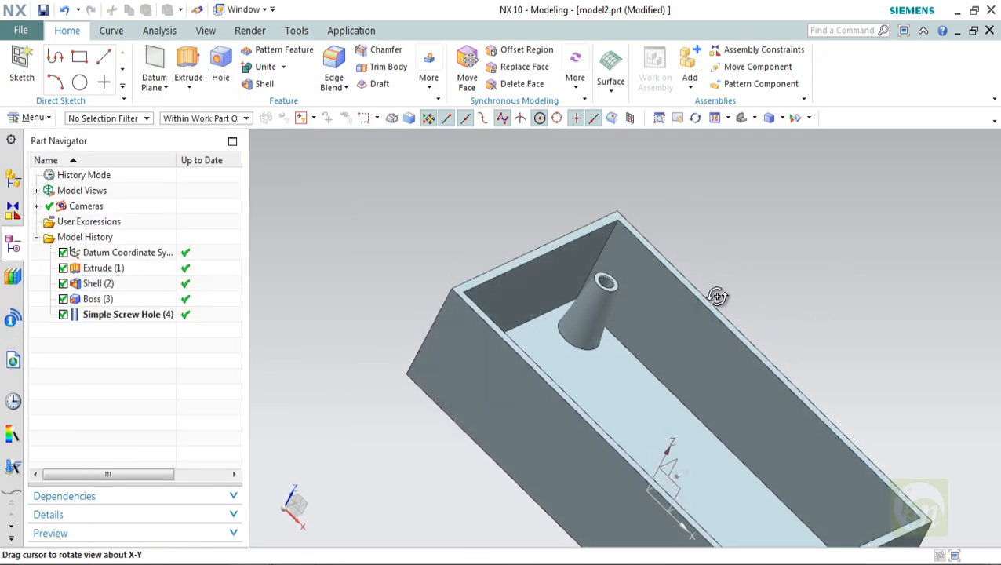
scroll(766, 315, "down", 4)
key("ctrl+z")
key("ctrl+z")
key("ctrl+z")
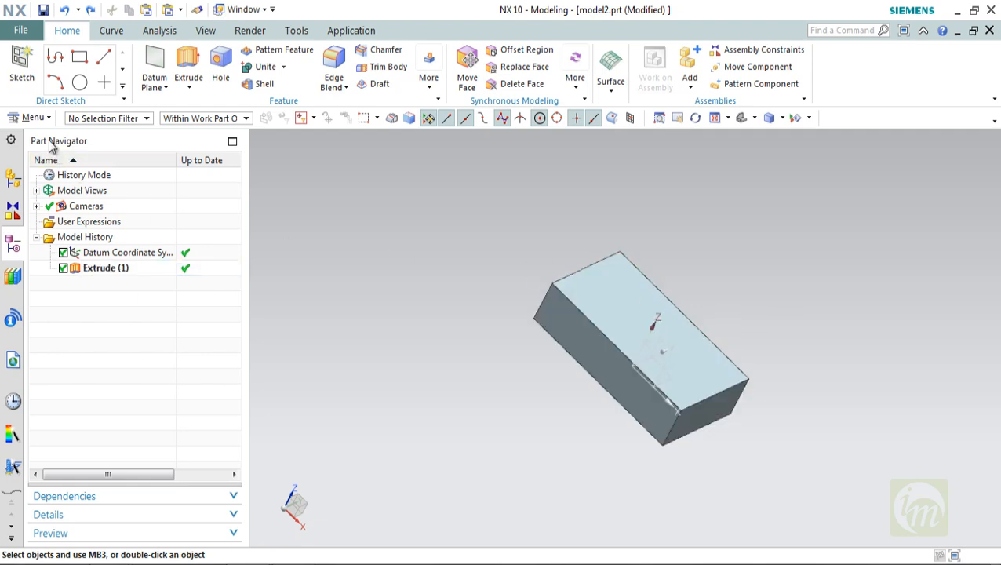
left_click(31, 117)
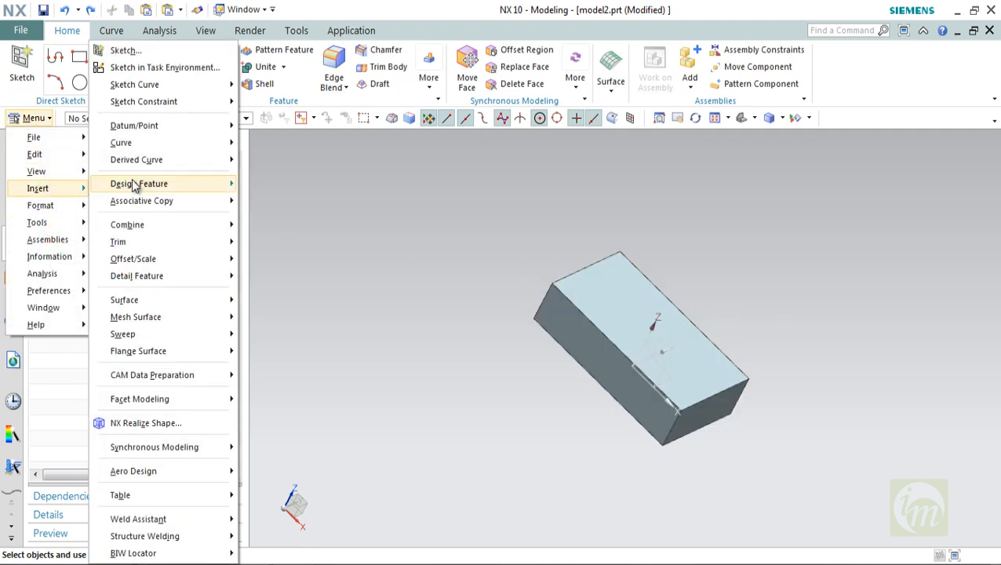
left_click(295, 332)
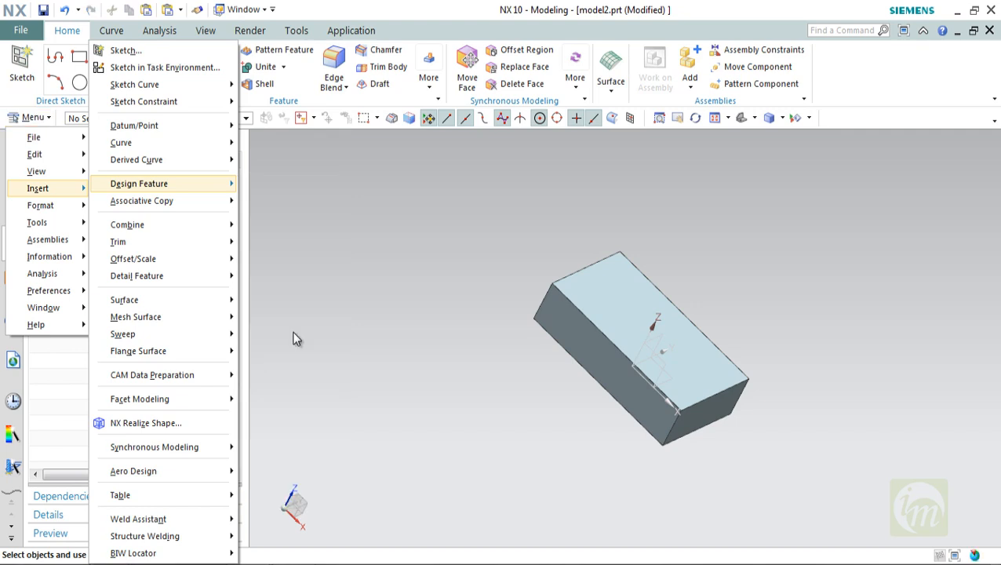
middle_click_drag(768, 373, 729, 404)
left_click_drag(783, 11, 816, 100)
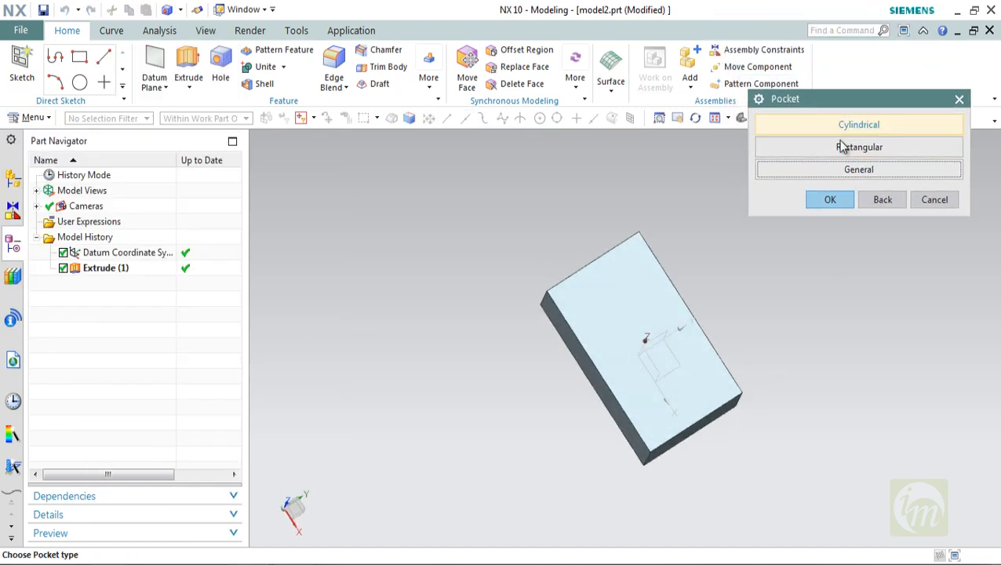
left_click(846, 174)
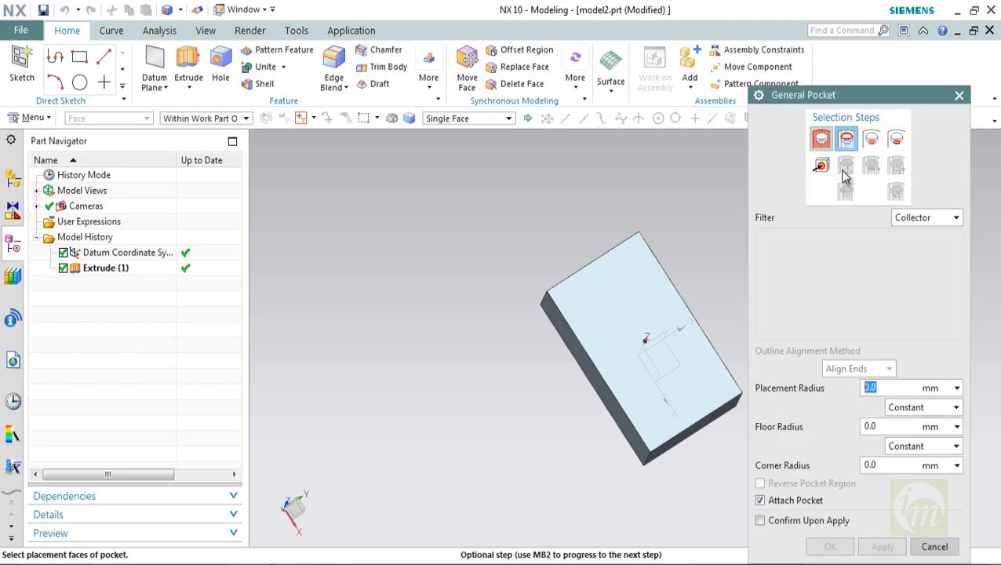
left_click(933, 545)
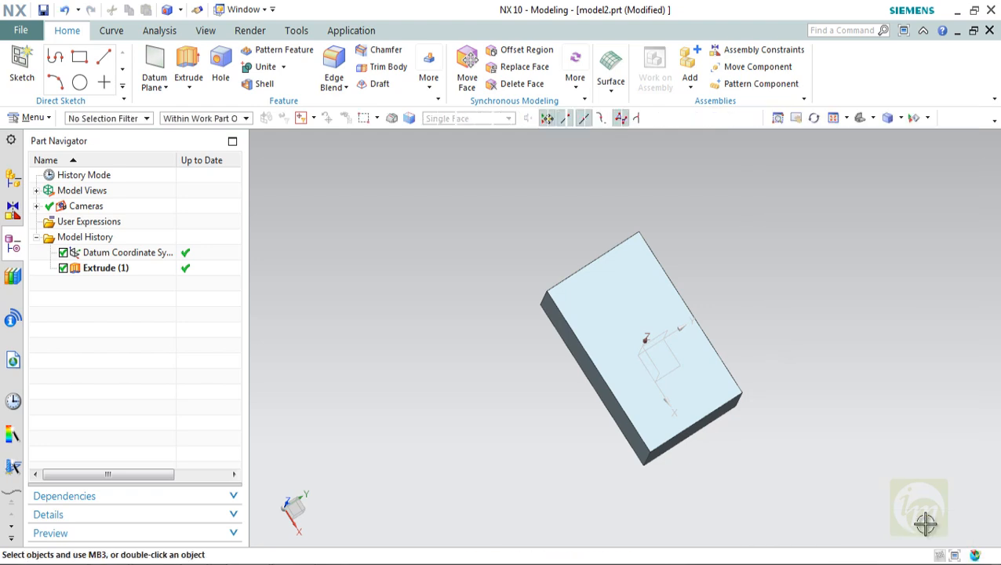
- Start a rectangular pocket on the block's top face, using the short end face as the horizontal reference
left_click(31, 118)
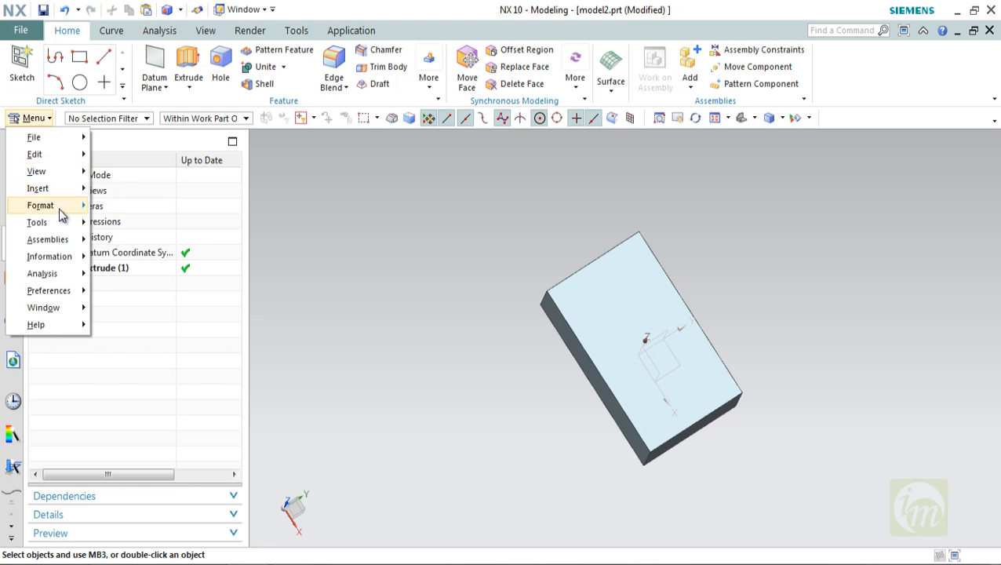
mouse_move(61, 202)
mouse_move(126, 184)
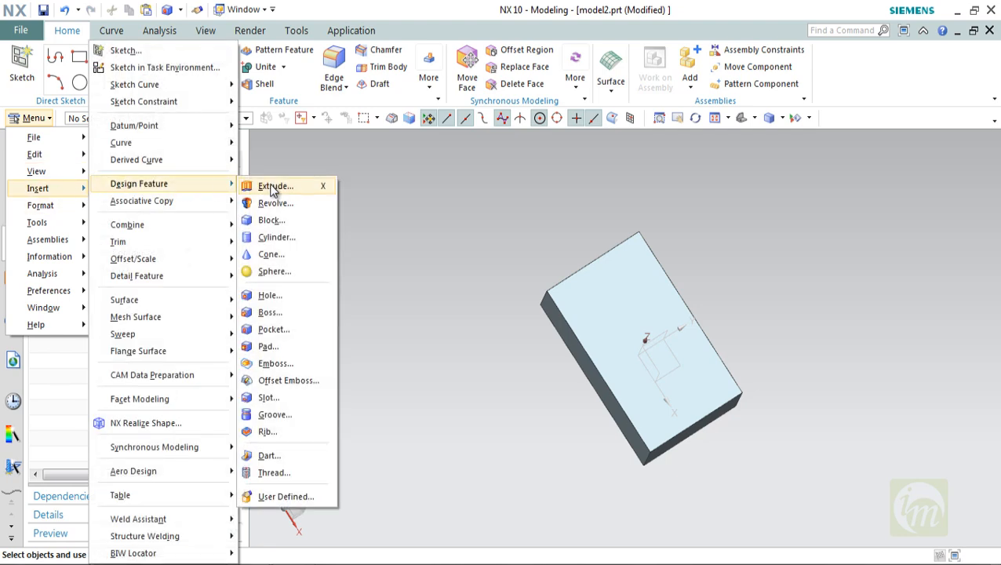
left_click(278, 329)
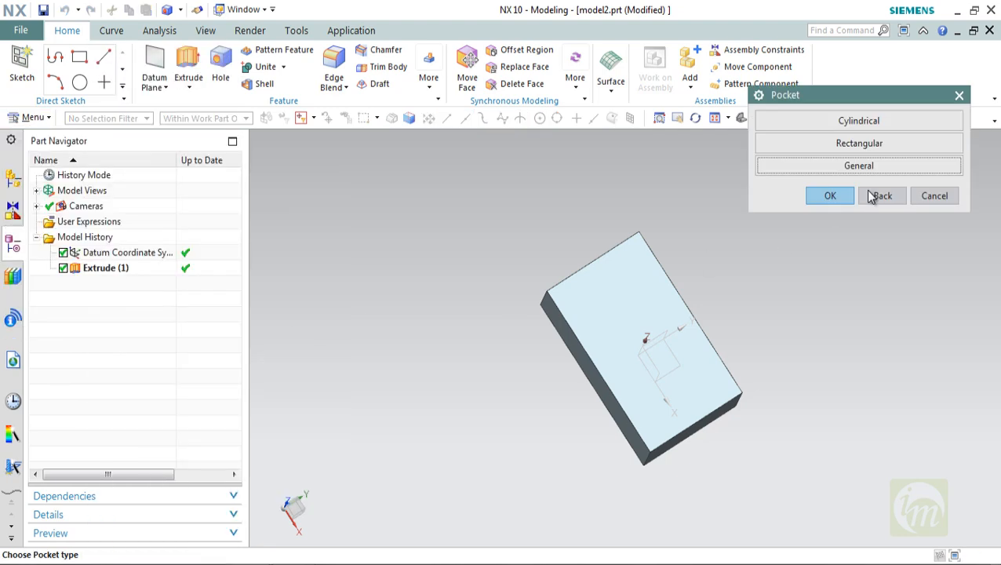
left_click(866, 145)
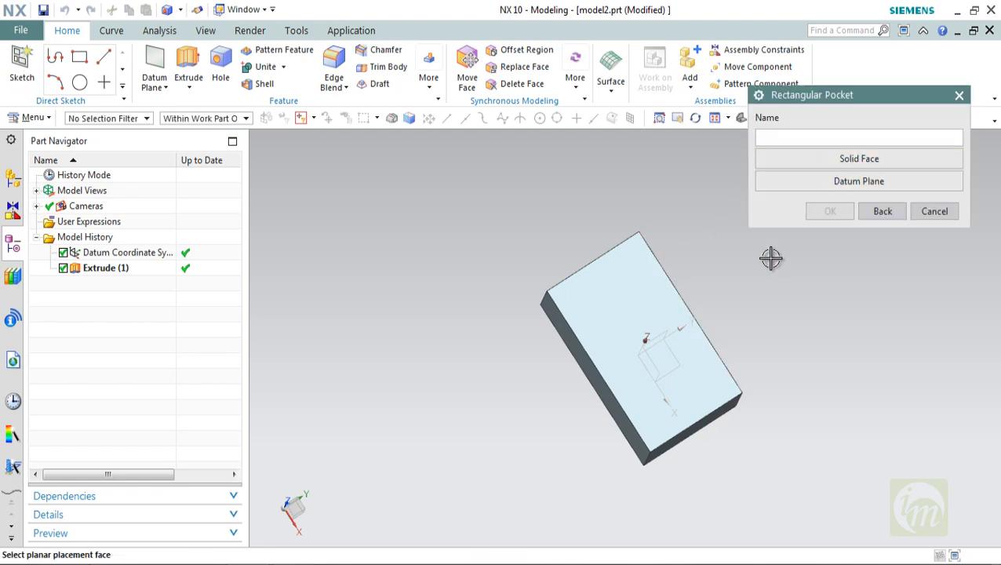
left_click(636, 255)
mouse_move(704, 261)
middle_mouse_down()
mouse_move(700, 234)
mouse_move(713, 274)
middle_mouse_up()
left_click(685, 404)
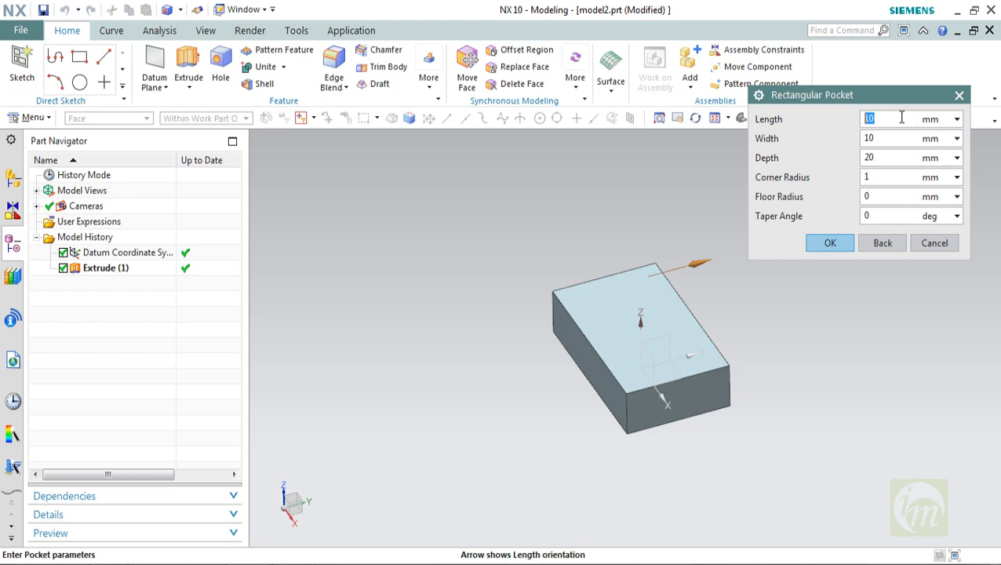
- Set the rectangular pocket's length and width to 20 mm and its floor radius to 0.6 mm
type("20")
key("Tab")
type("20")
key("Tab")
left_click(873, 176)
left_click(869, 196)
type(".6")
key("Tab")
left_click(822, 247)
- Add a horizontal positioning dimension of 50 mm between the block's short top edge and the pocket
scroll(652, 272, "up", 4)
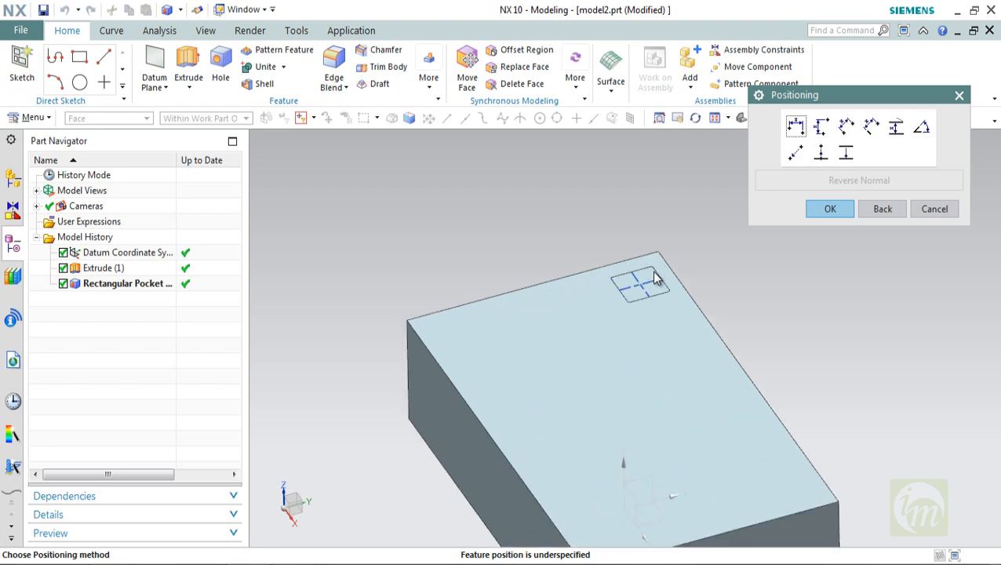
scroll(657, 257, "down", 3)
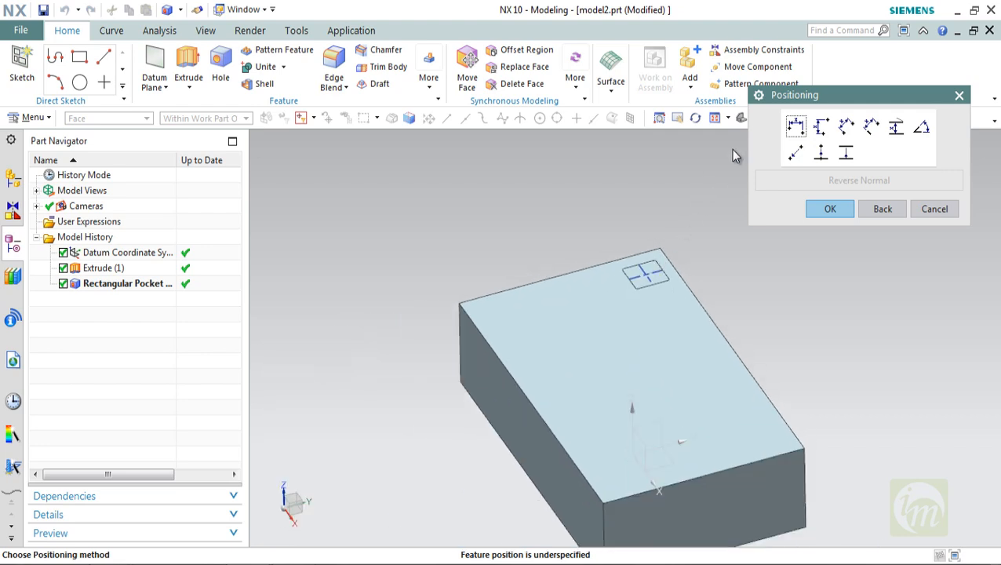
left_click(795, 126)
left_click(614, 262)
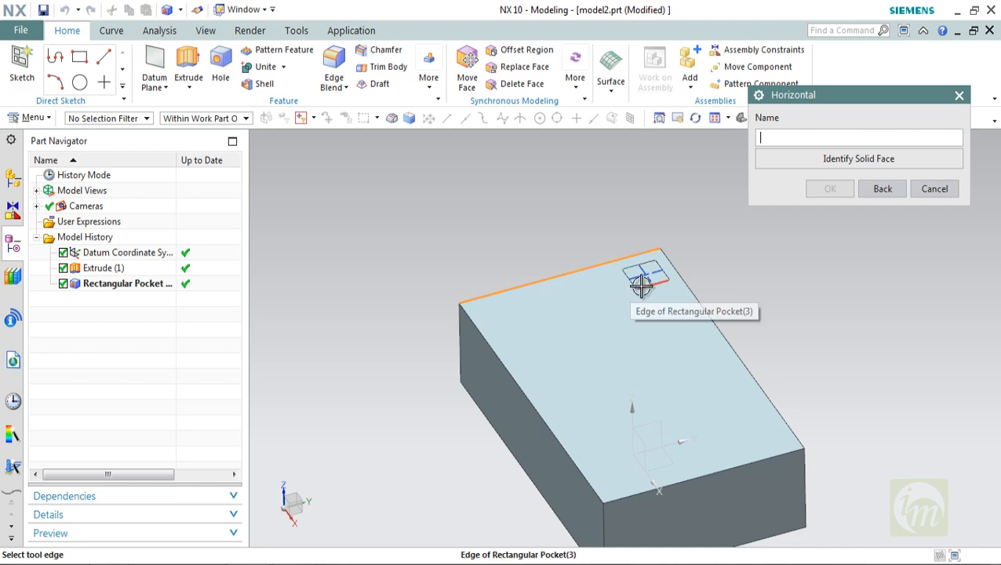
left_click(641, 280)
scroll(641, 288, "up", 4)
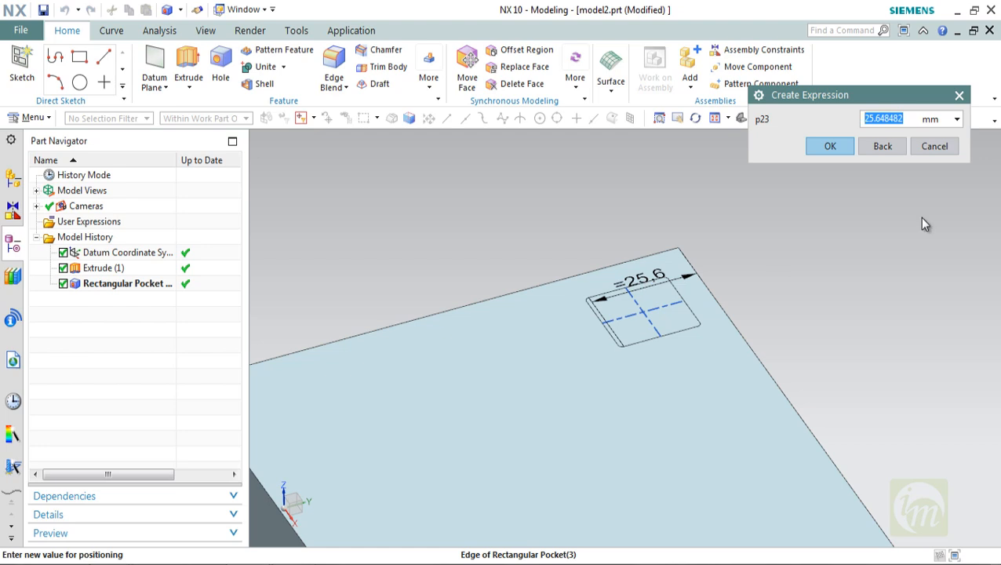
type("50")
left_click(834, 147)
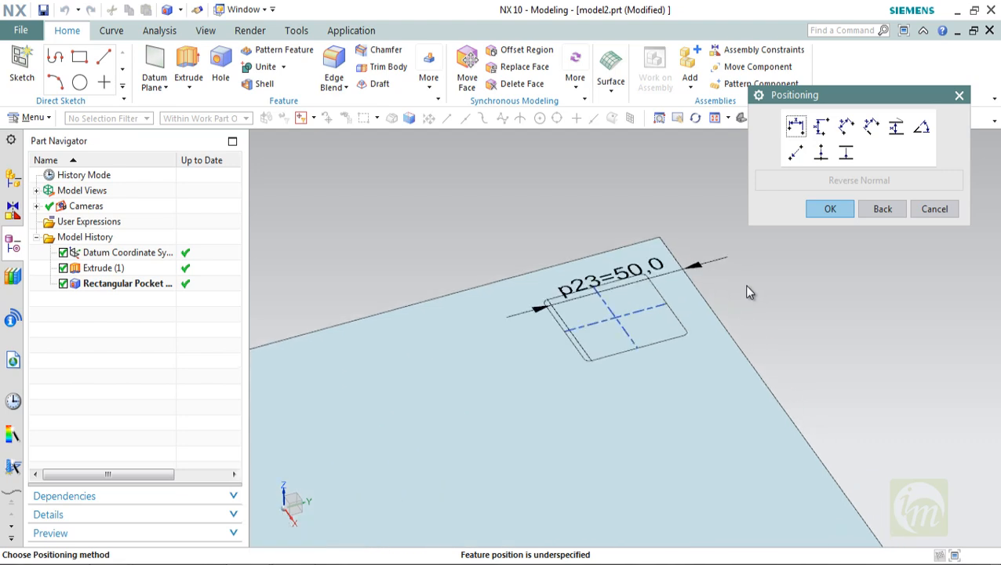
- Accept the pocket's position to cut it into the block, and leave the Rectangular Pocket command
mouse_move(748, 292)
middle_mouse_down()
mouse_move(726, 290)
mouse_move(730, 297)
middle_mouse_up()
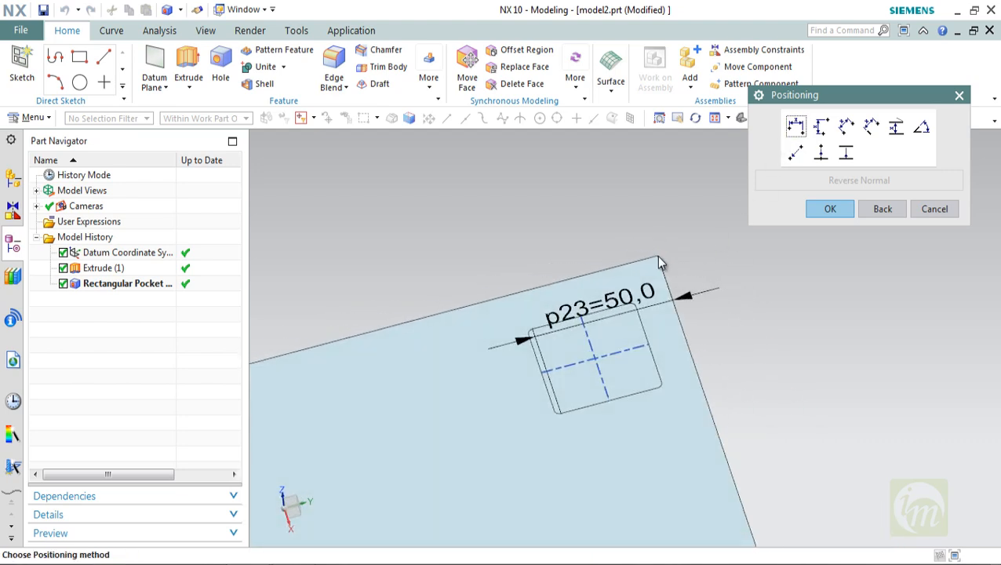
scroll(659, 263, "down", 3)
middle_click_drag(651, 307, 710, 245)
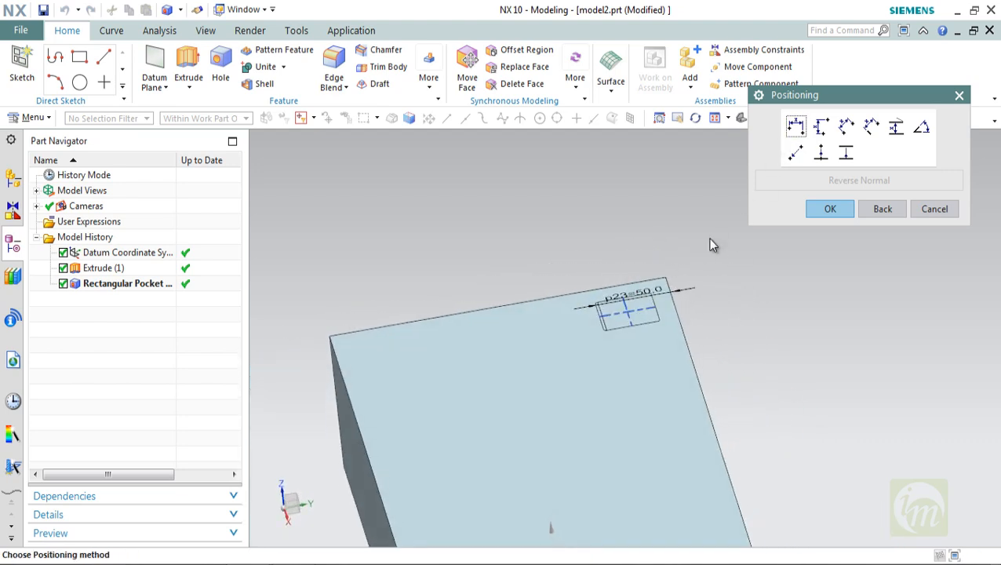
left_click(830, 209)
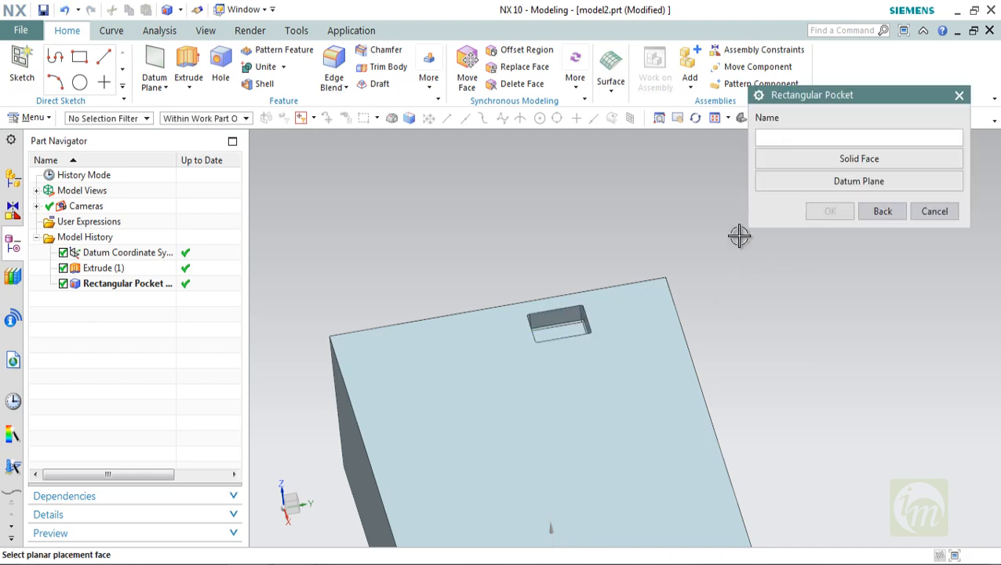
middle_click_drag(697, 308, 709, 341)
scroll(513, 266, "up", 3)
scroll(542, 231, "down", 1)
middle_click_drag(556, 233, 600, 241)
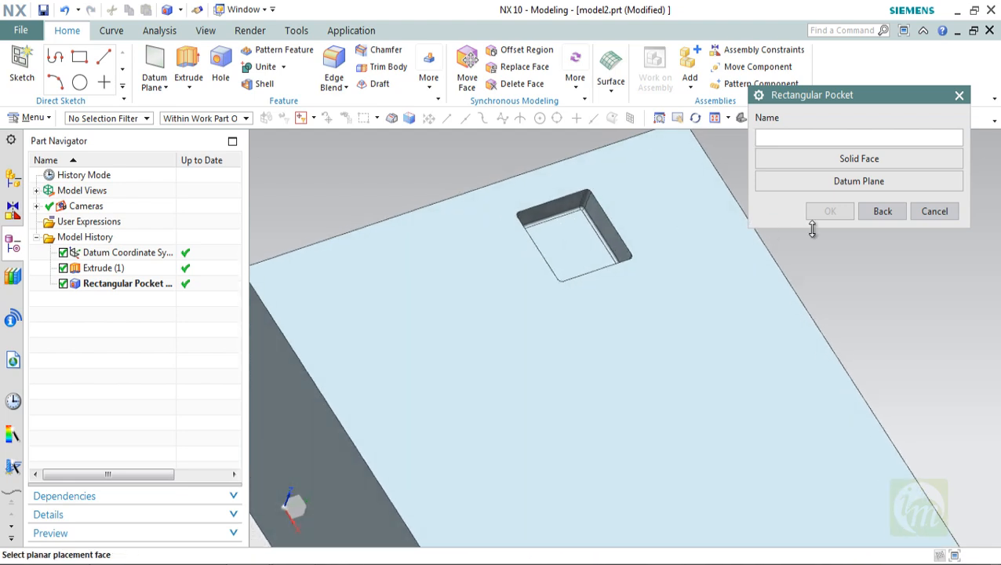
left_click(933, 211)
- Examine the rectangular pocket's corner and floor radii and its placement in the block from several angles
scroll(594, 214, "up", 4)
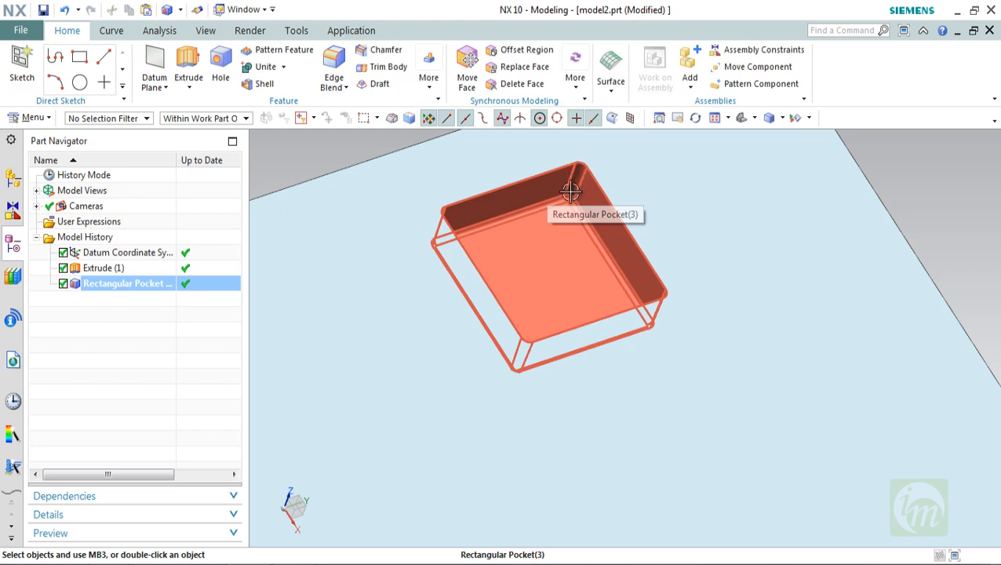
scroll(570, 191, "up", 3)
scroll(580, 203, "down", 5)
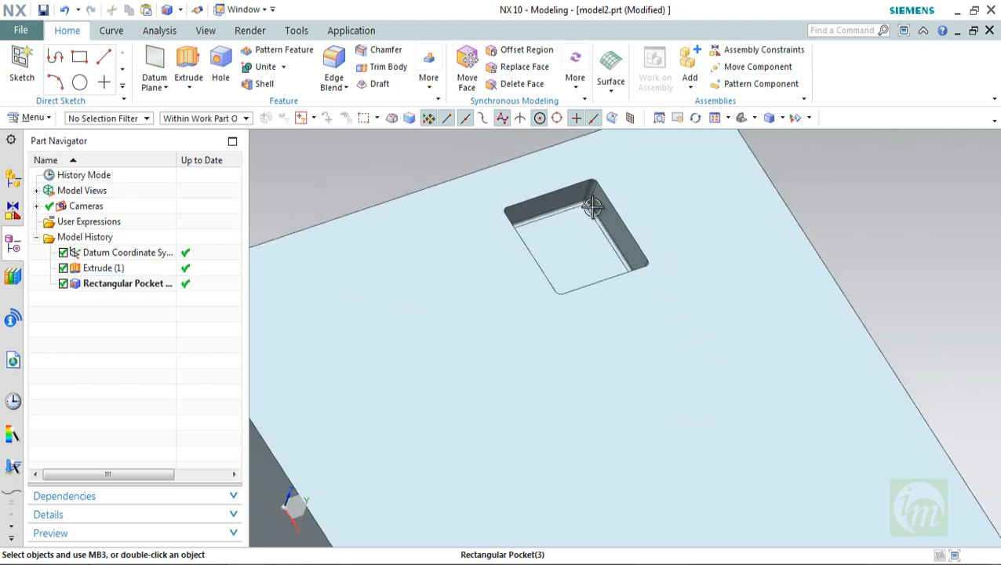
scroll(592, 205, "down", 5)
middle_click_drag(616, 277, 619, 364)
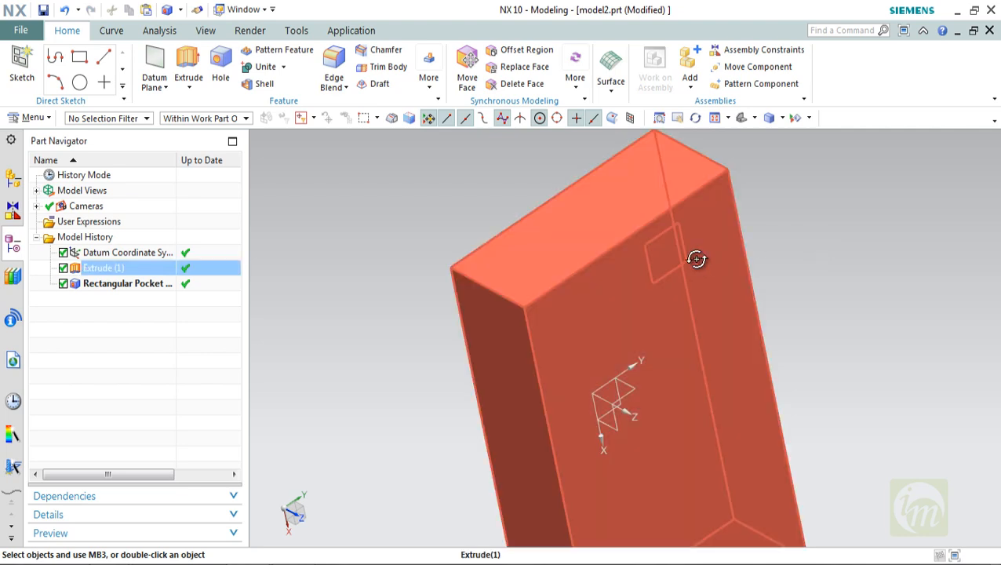
mouse_move(701, 260)
middle_mouse_down()
mouse_move(658, 255)
mouse_move(708, 241)
middle_mouse_up()
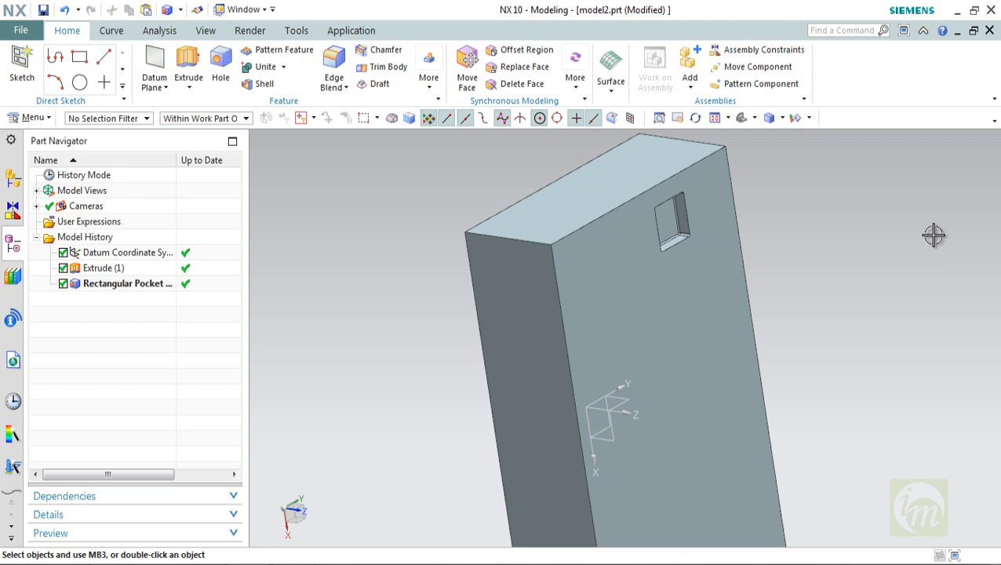
middle_click_drag(828, 281, 726, 198)
left_click(775, 237)
middle_click_drag(759, 251, 784, 181)
- Start a rectangular pad on the block's top face, using the short end face away from the pocket as horizontal reference
left_click(24, 118)
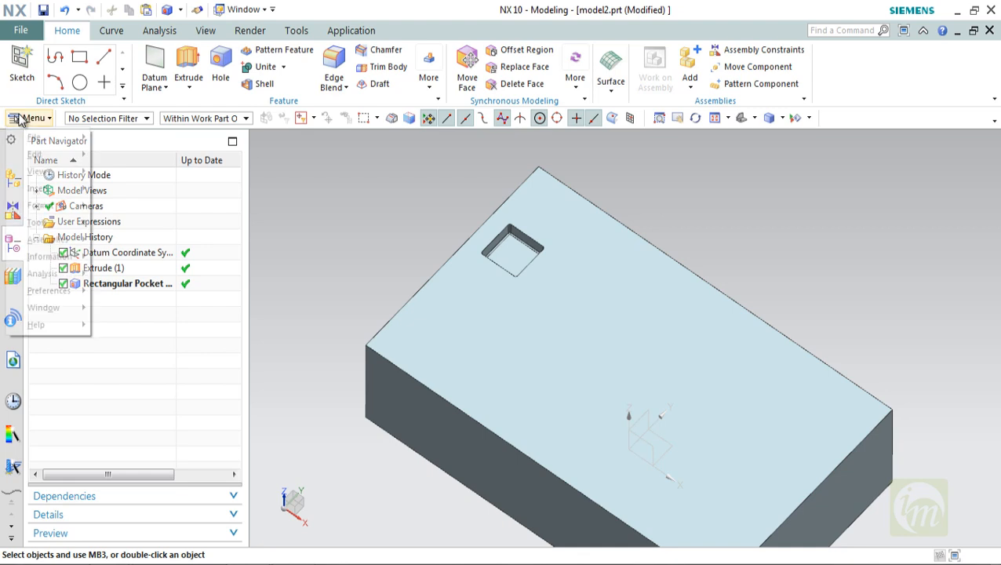
mouse_move(81, 188)
mouse_move(117, 191)
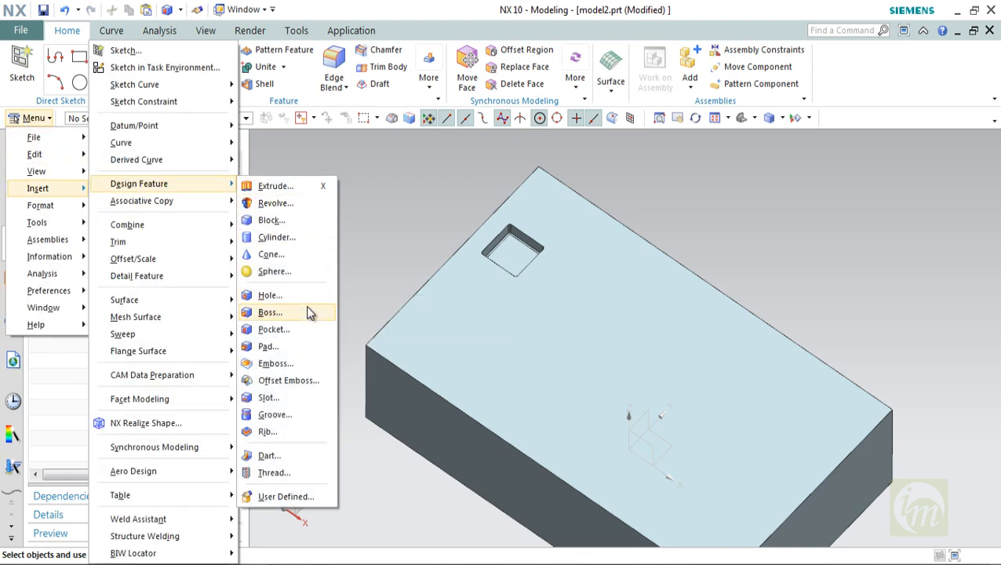
left_click(297, 352)
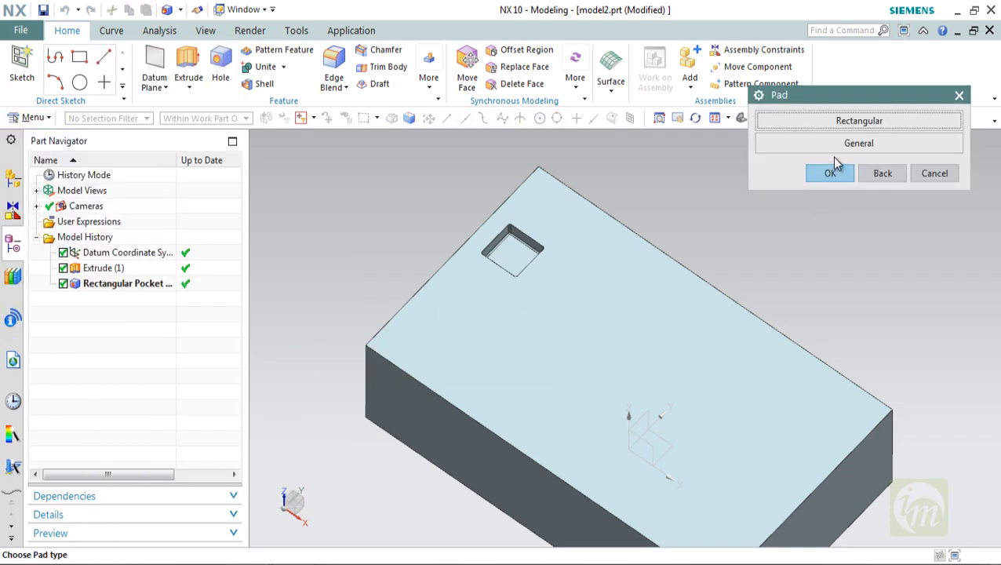
left_click(850, 124)
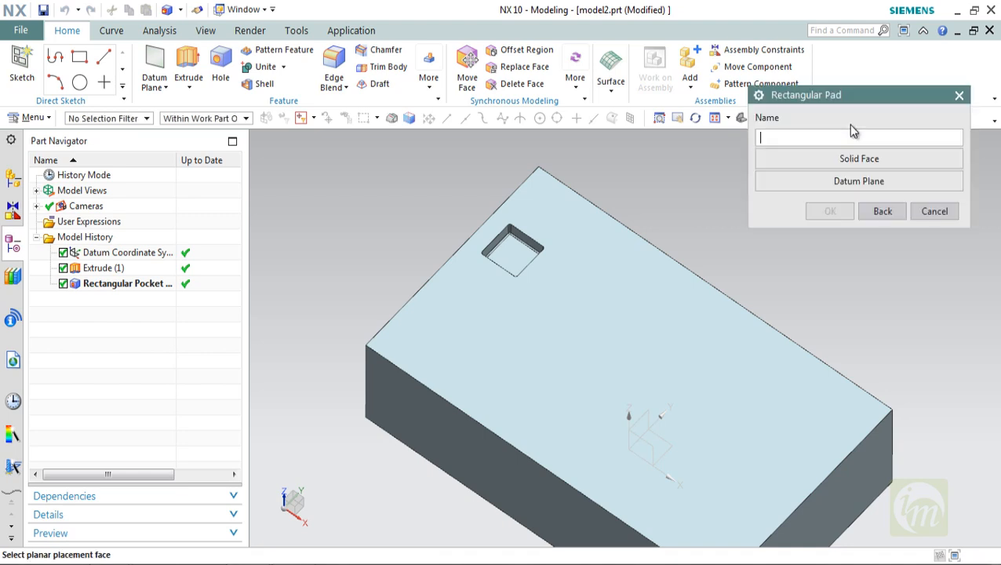
left_click(625, 297)
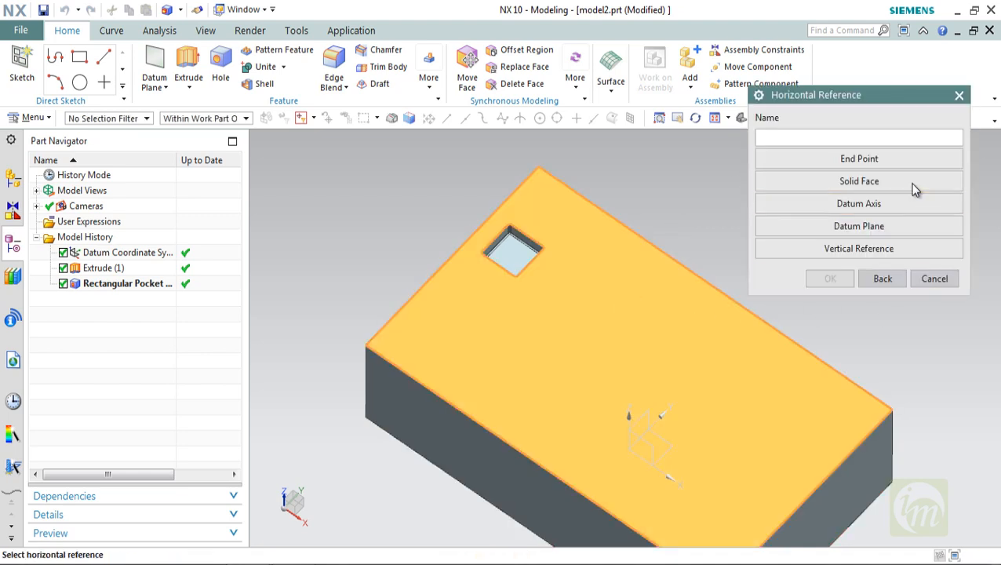
left_click(891, 181)
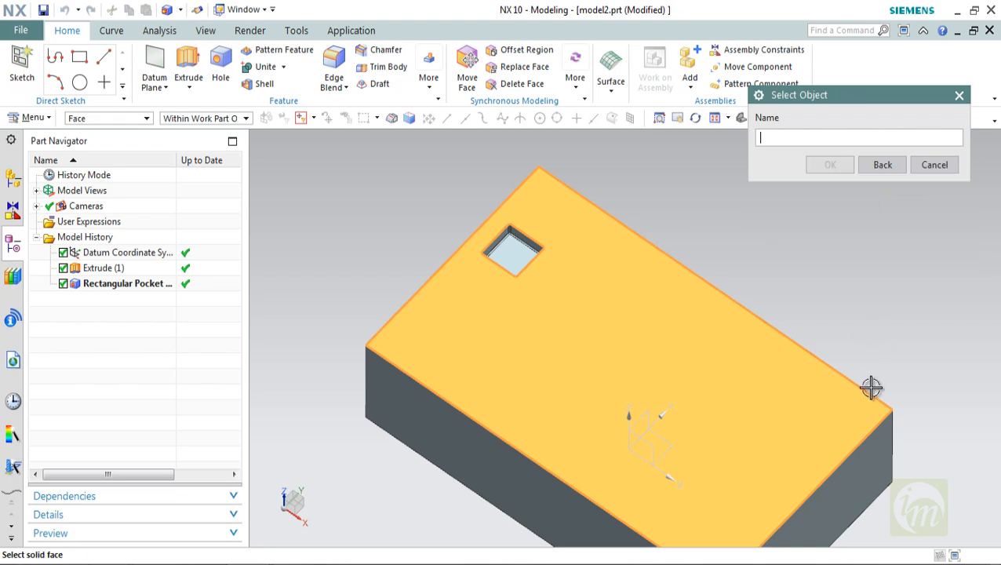
left_click(866, 462)
mouse_move(714, 311)
middle_mouse_down()
mouse_move(692, 223)
mouse_move(702, 312)
middle_mouse_up()
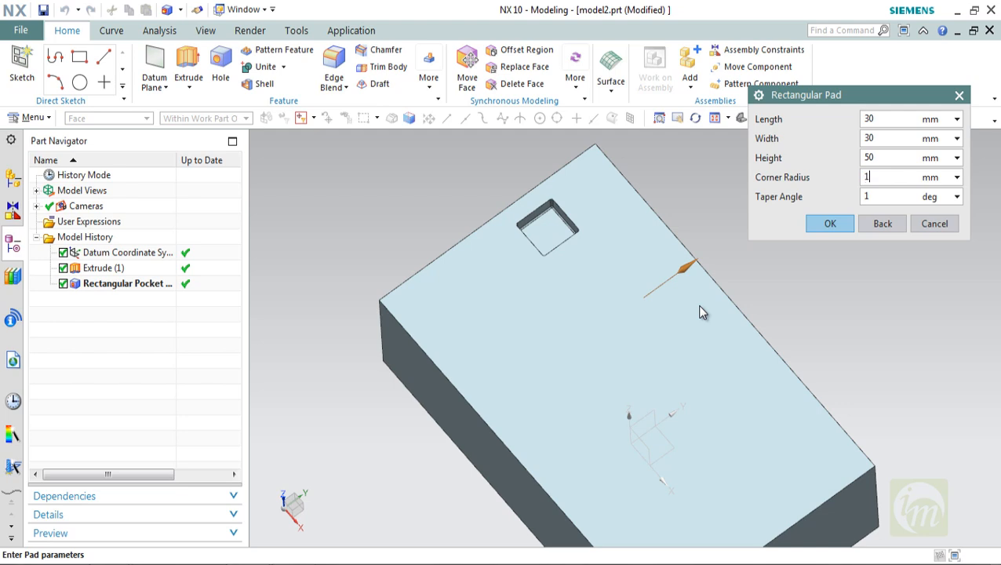
- Try to create the pad at 30 mm length, 30 mm width and 50 mm height with a 1 mm corner radius and 3° taper
type("1")
left_click(833, 225)
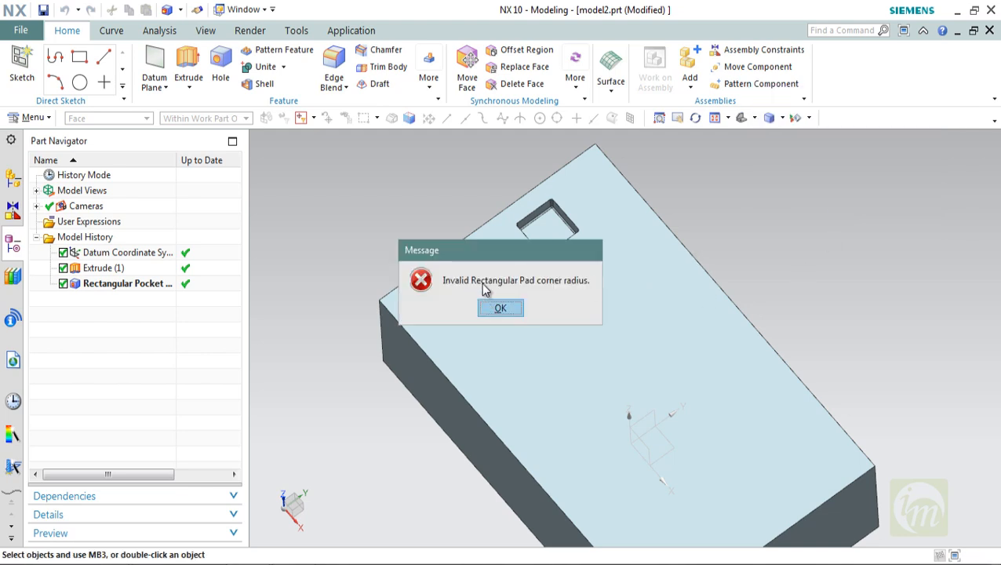
left_click(507, 308)
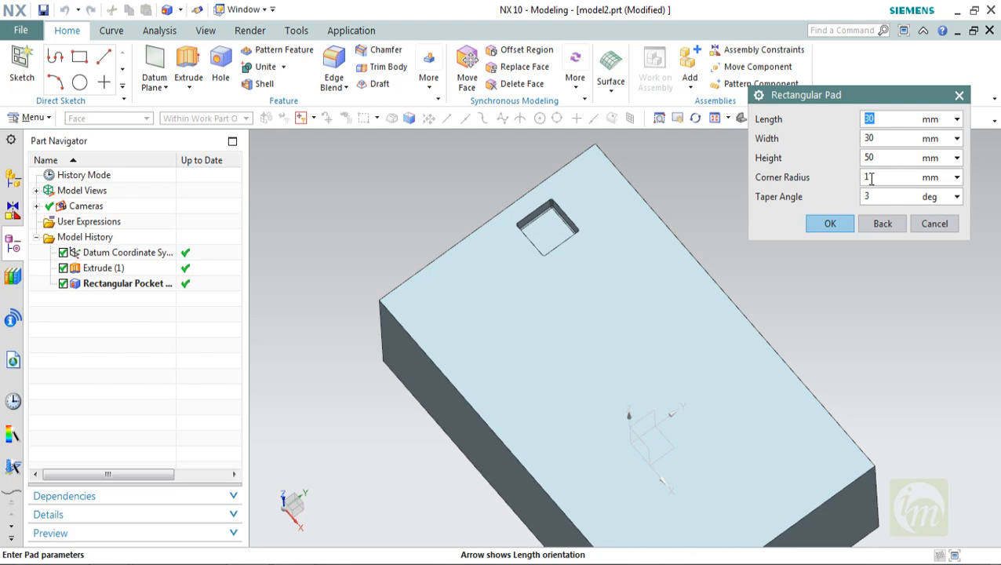
- Set the rectangular pad's corner radius to 0.1 mm and its taper angle to 0°, and accept the parameters
left_click_drag(871, 178, 821, 171)
type(".1")
left_click(831, 224)
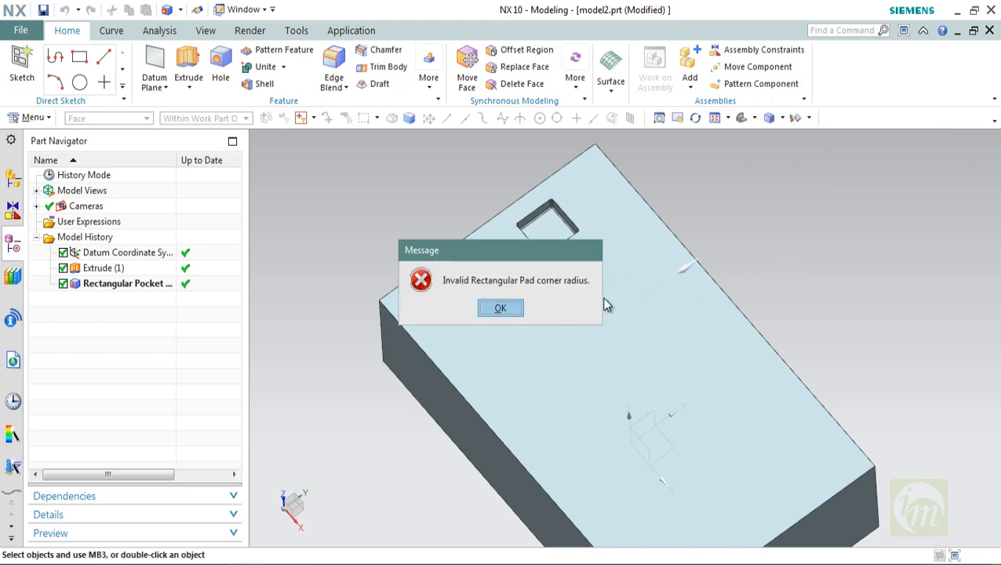
left_click(506, 307)
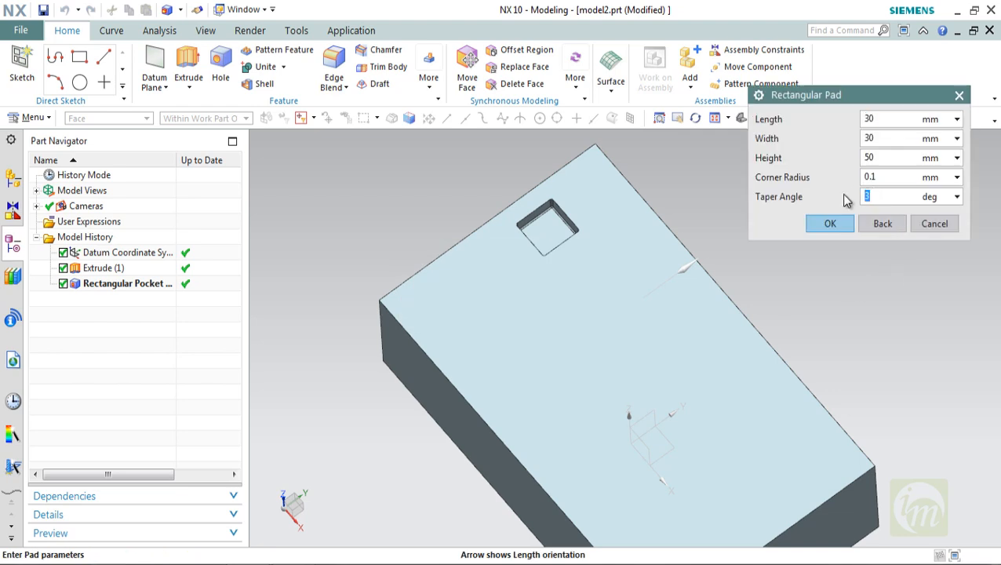
type("0")
left_click(815, 223)
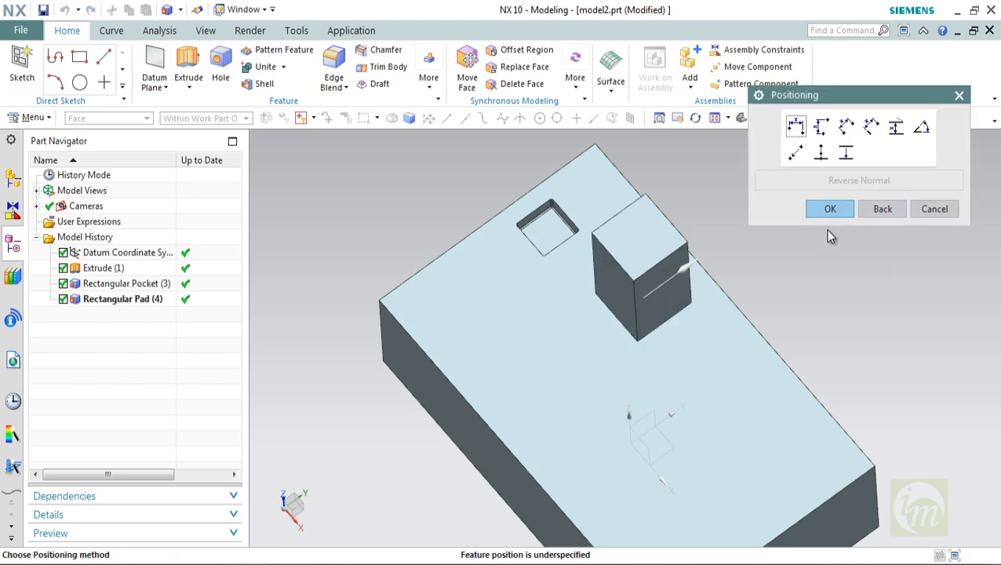
- Accept the pad's default position without positioning dimensions, and leave the Rectangular Pad command
middle_click_drag(766, 337, 748, 317)
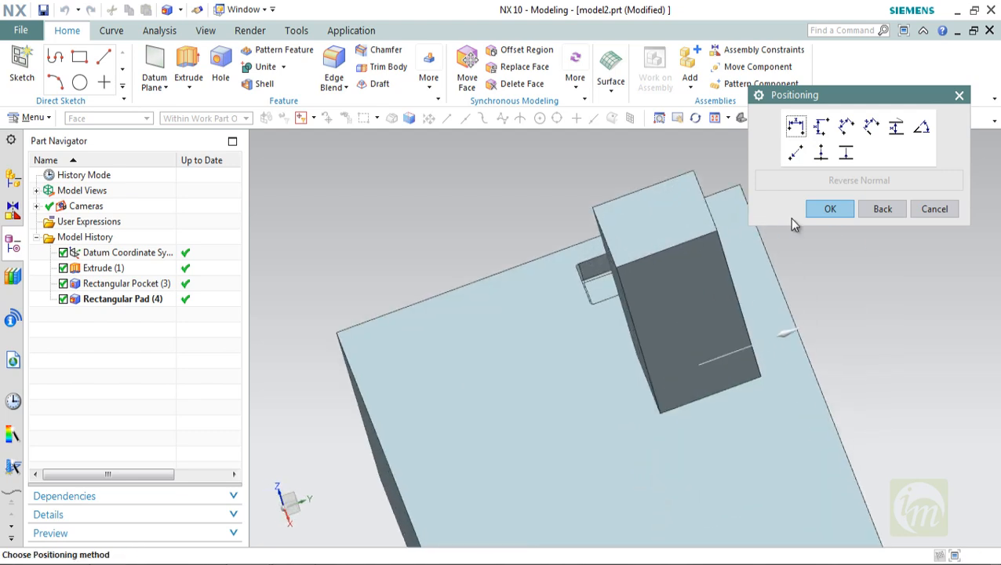
scroll(619, 260, "down", 10)
scroll(637, 313, "up", 10)
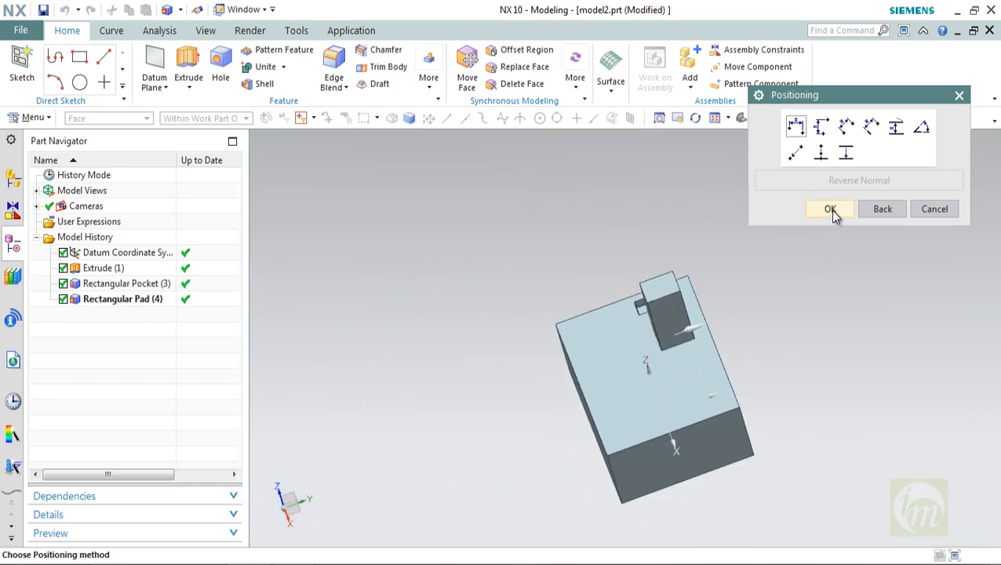
left_click(830, 209)
left_click(931, 212)
- Examine the rectangular pad and pocket on the block from several angles, and look over the available design features
middle_click_drag(717, 321, 761, 361)
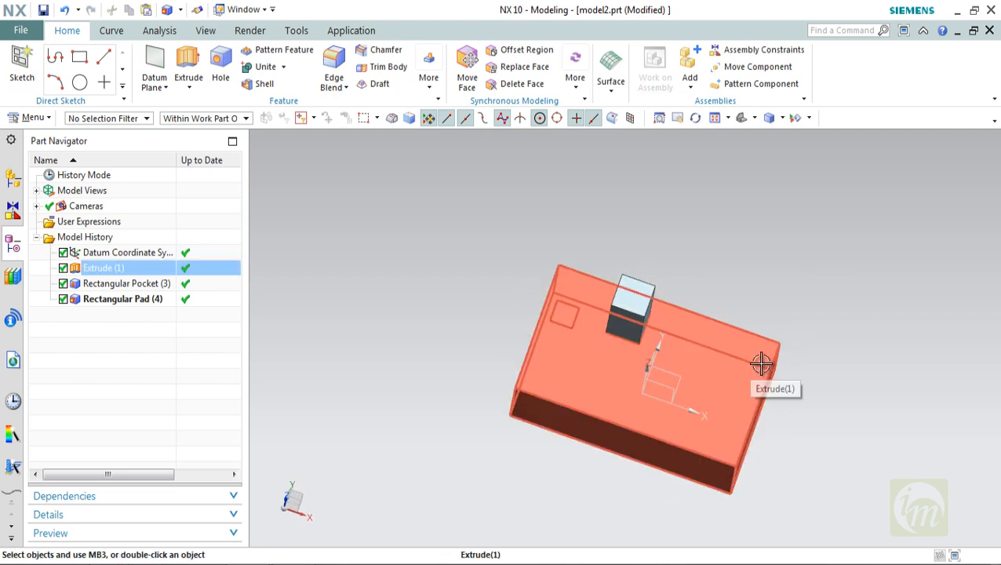
mouse_move(714, 279)
middle_mouse_down()
mouse_move(682, 243)
mouse_move(712, 287)
middle_mouse_up()
scroll(643, 311, "up", 2)
middle_click_drag(639, 313, 684, 313)
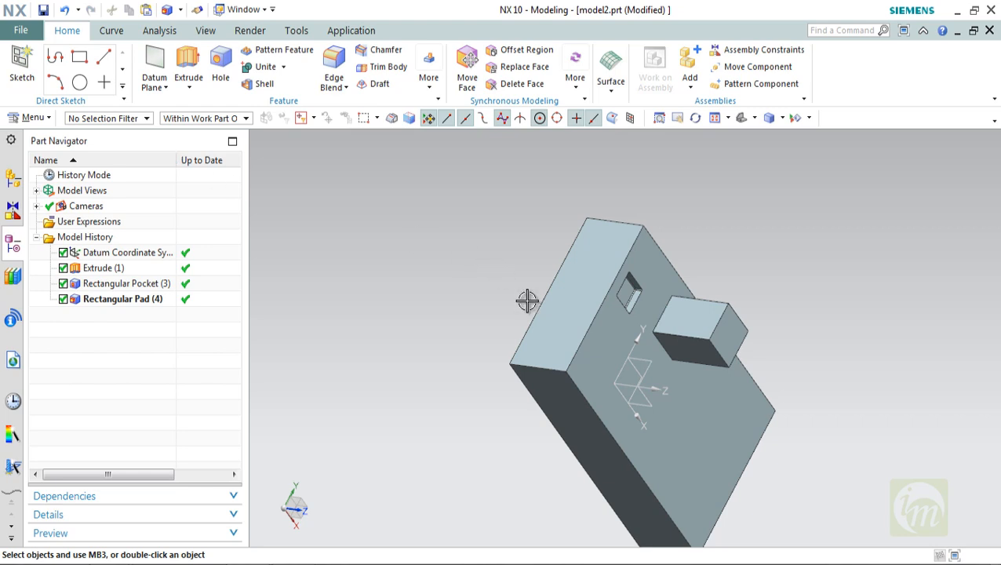
middle_click_drag(526, 299, 650, 282)
left_click(32, 117)
mouse_move(38, 188)
mouse_move(131, 190)
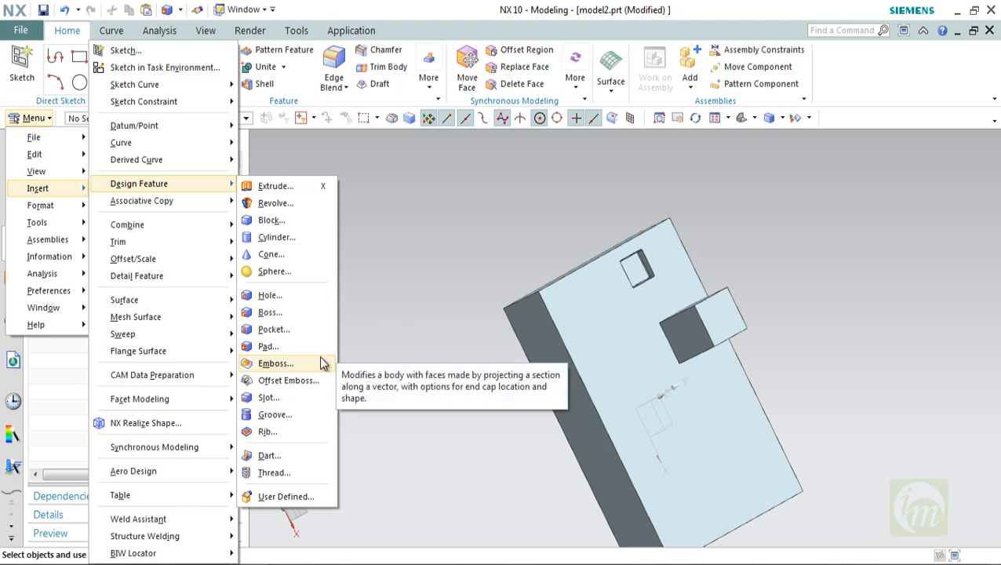
- Select the entire model and delete it
scroll(552, 263, "down", 3)
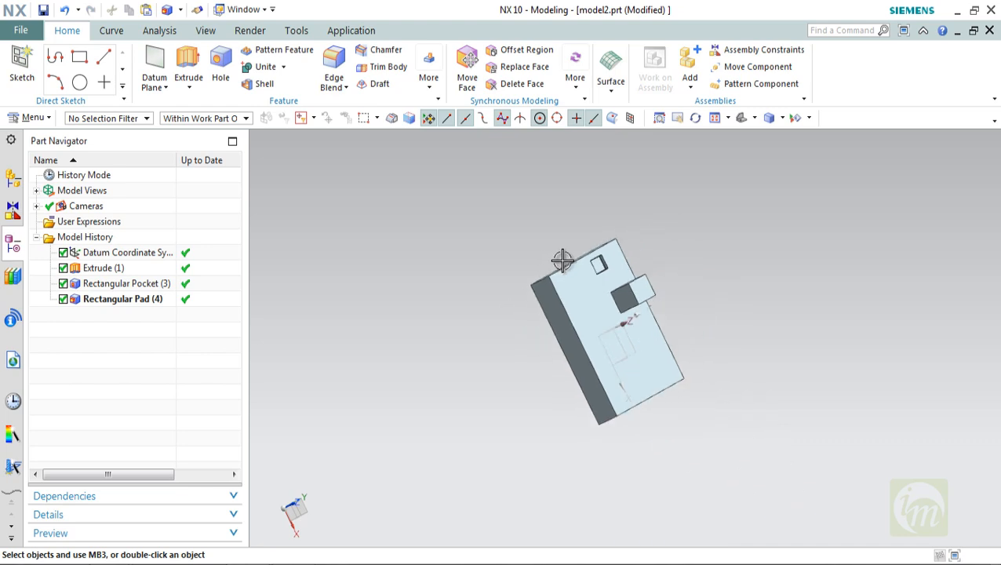
key("ctrl+a")
key("Delete")
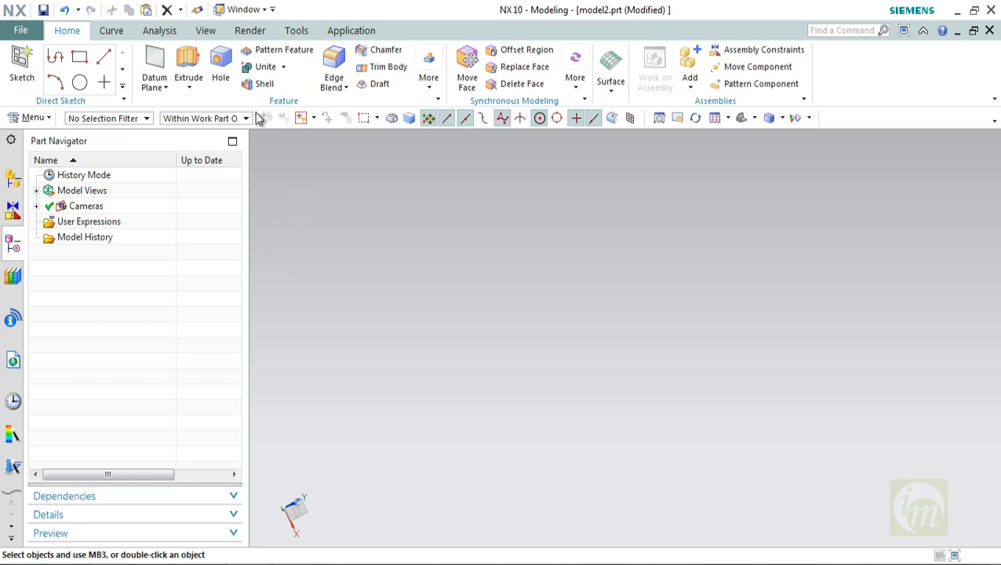
- Start an Extrude in model3.prt and create its section sketch on the YZ datum plane
left_click(188, 64)
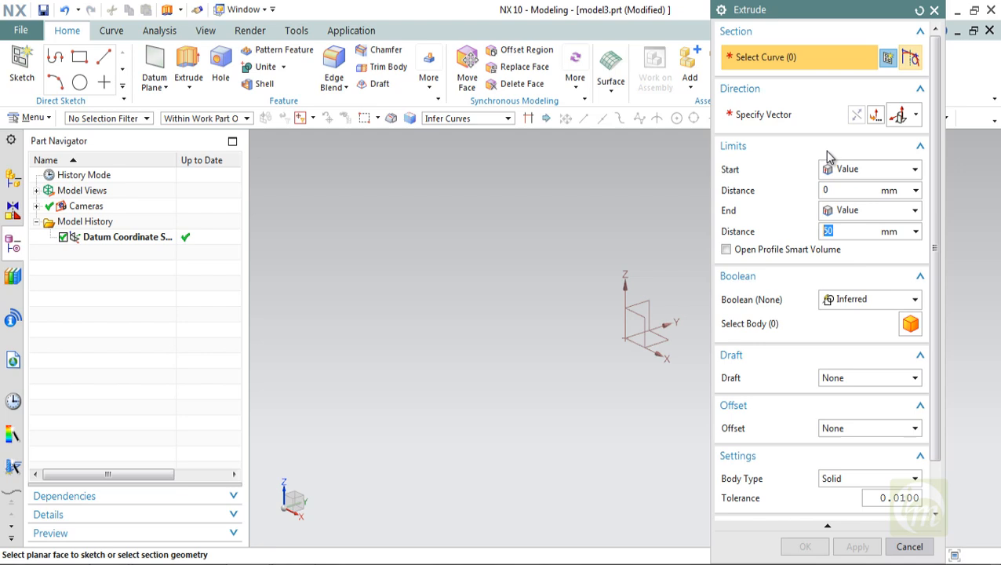
left_click(886, 60)
left_click(641, 282)
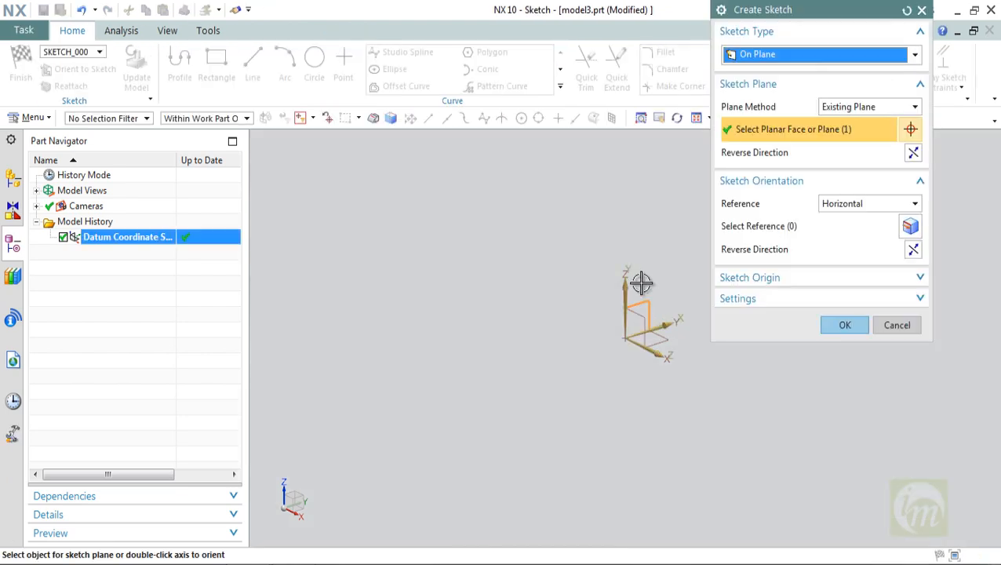
left_click(841, 324)
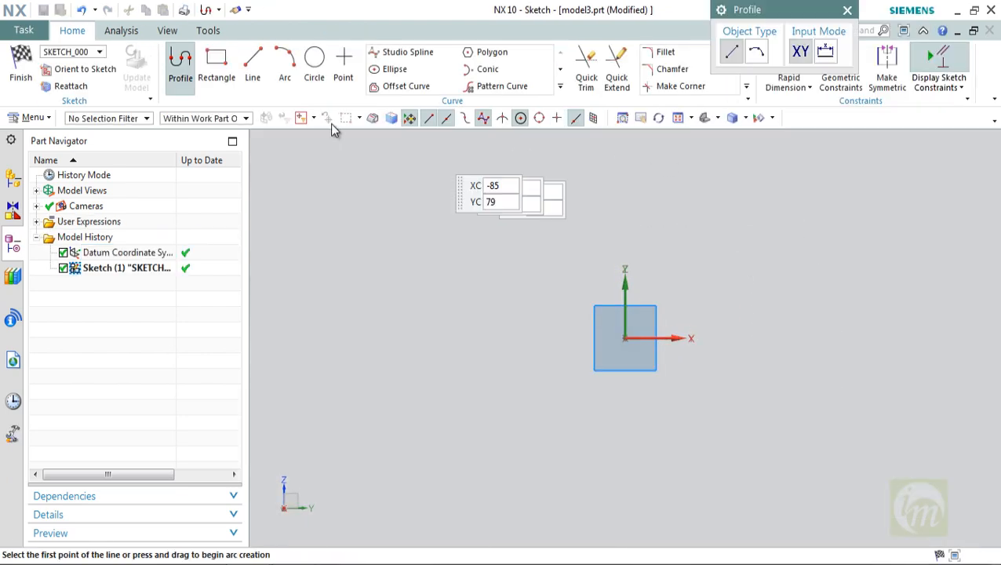
- Draw a rectangle about 98 mm wide and 27 mm high beside the sketch origin, on the negative horizontal side
left_click(224, 69)
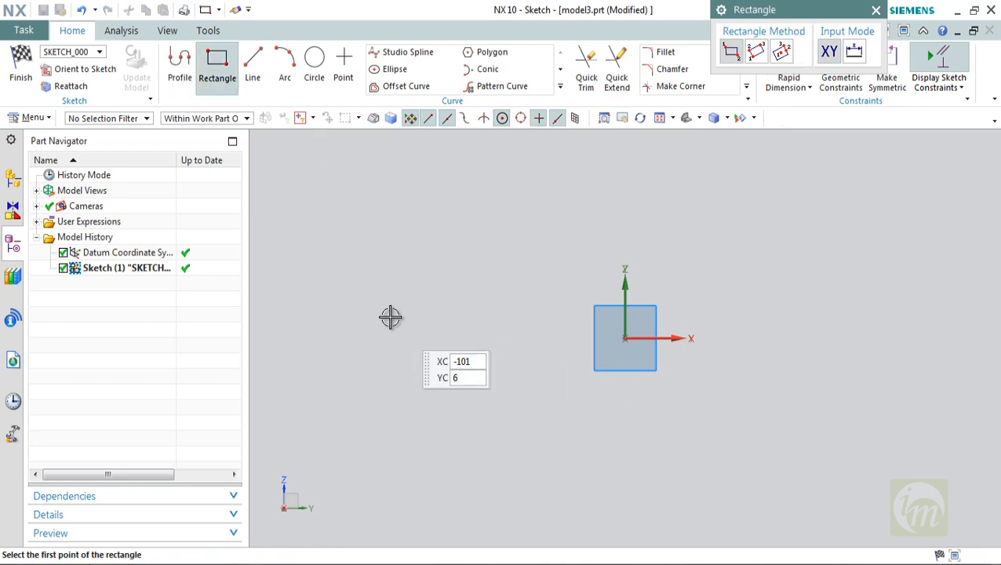
left_click(363, 307)
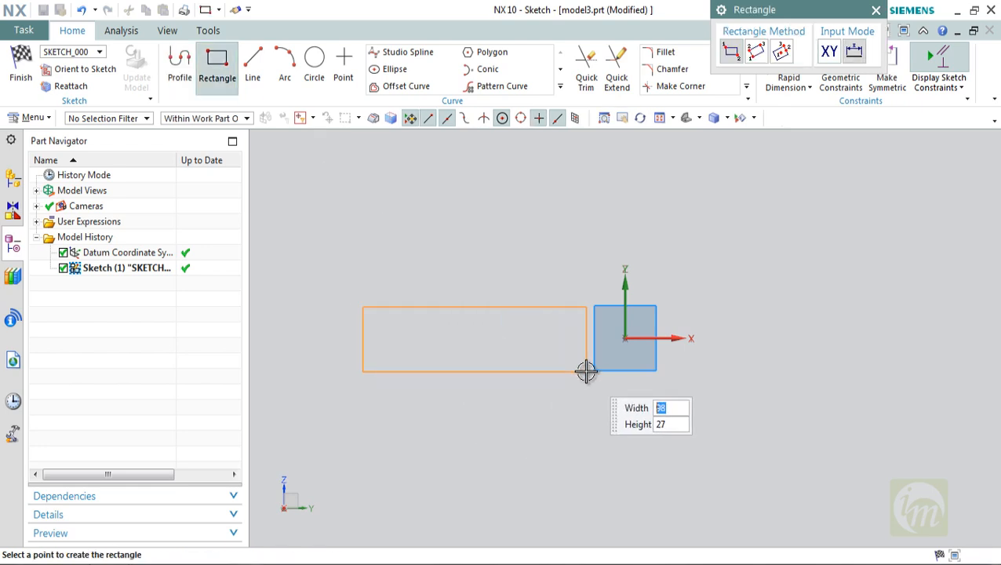
left_click(585, 371)
key("Escape")
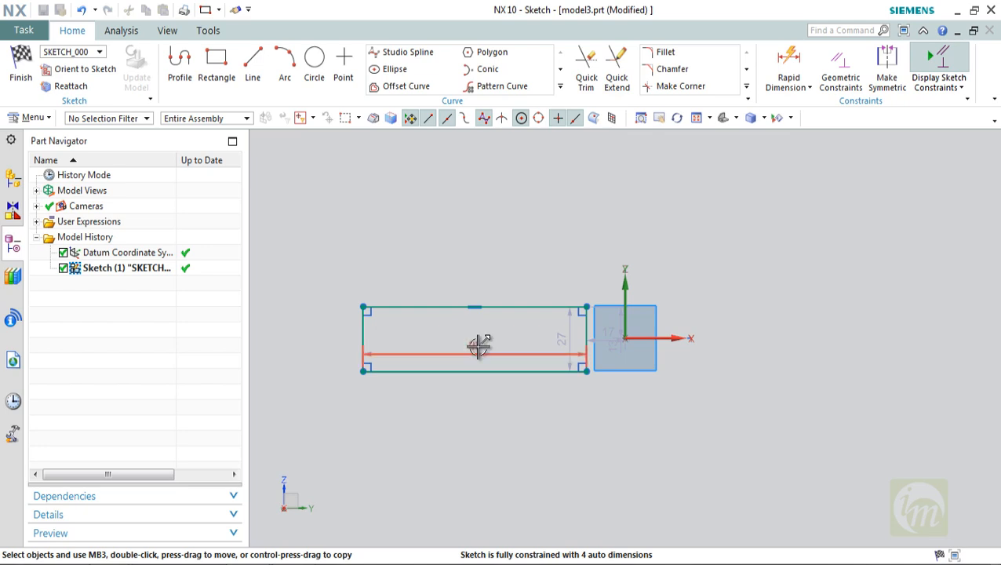
- Set the rectangle's width to 100 mm and its height to 30 mm
left_click_drag(473, 379, 474, 391)
double_click(476, 391)
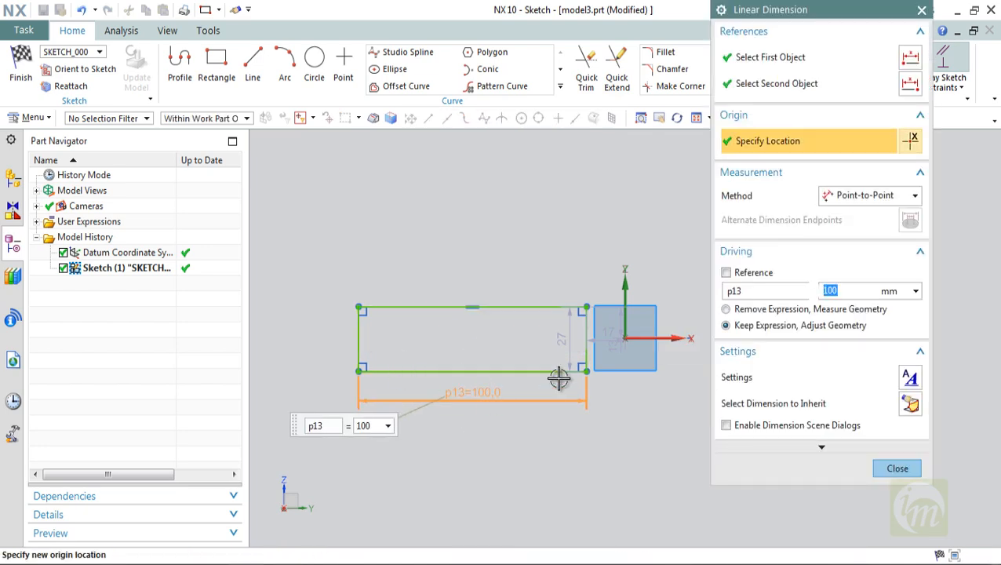
key("Return")
double_click(558, 340)
left_click(558, 340)
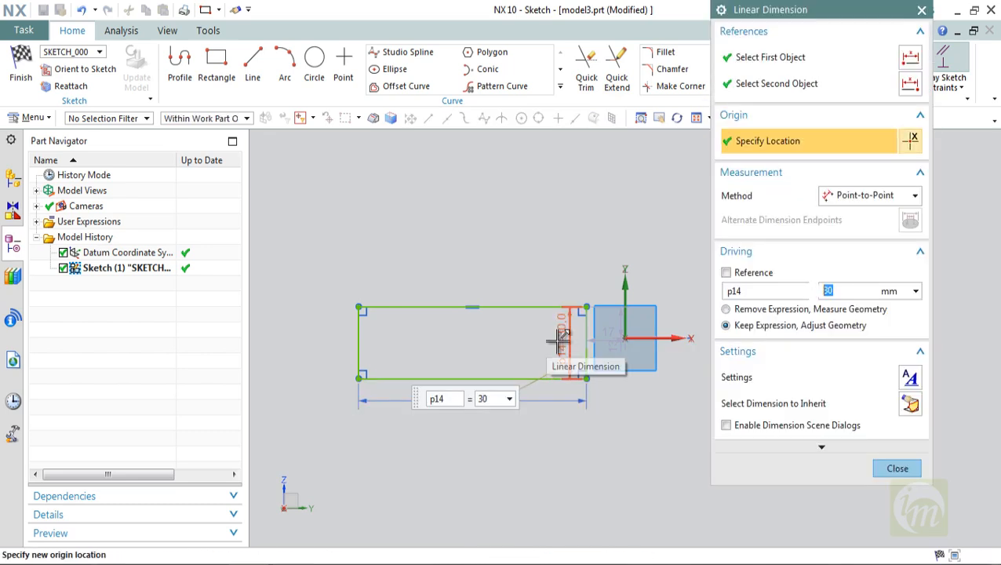
left_click(896, 465)
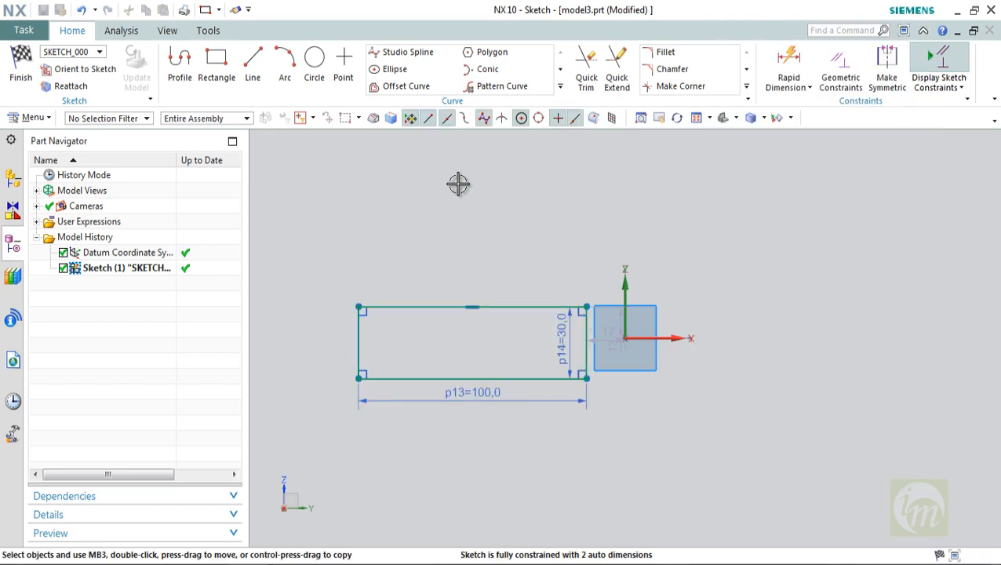
- Finish the sketch and set the extrusion limits to Symmetric Value with a distance of 25 mm
left_click(29, 77)
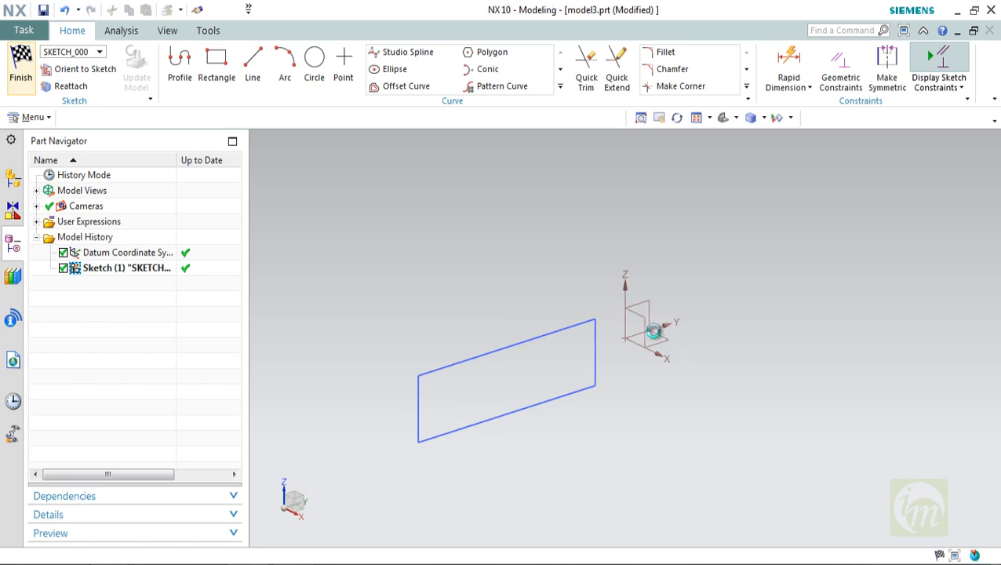
key("x")
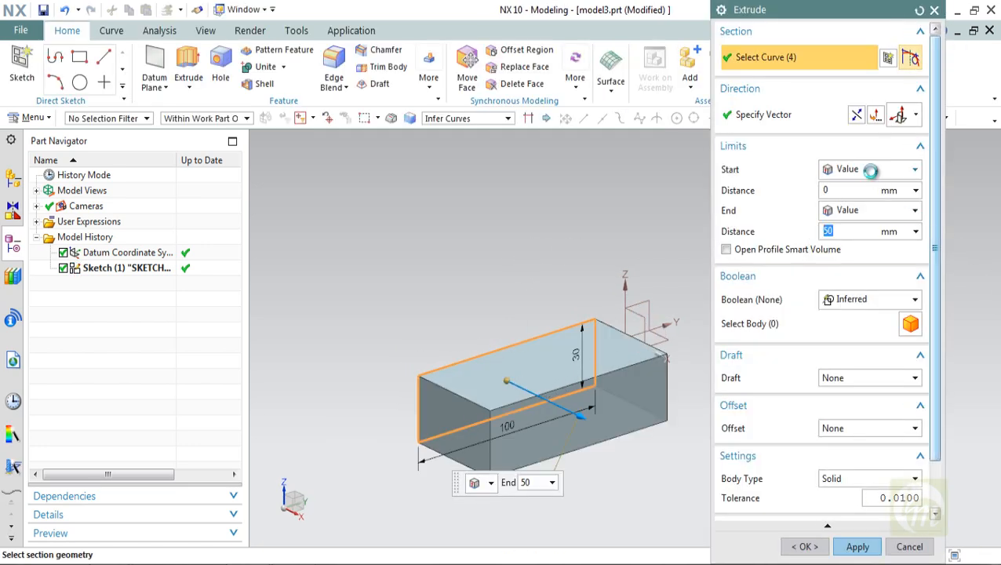
left_click(871, 171)
left_click(858, 199)
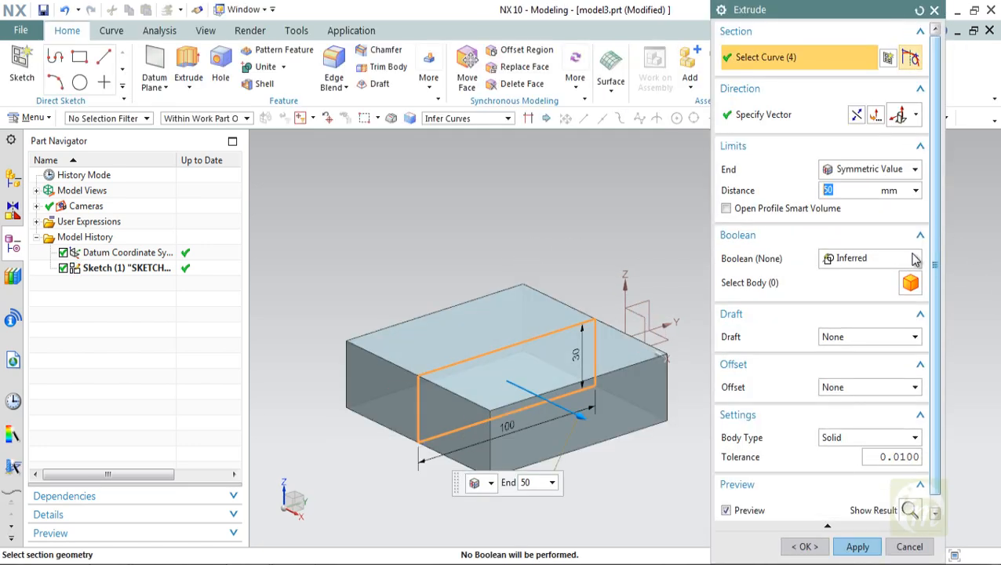
left_click(855, 195)
type("25")
key("Return")
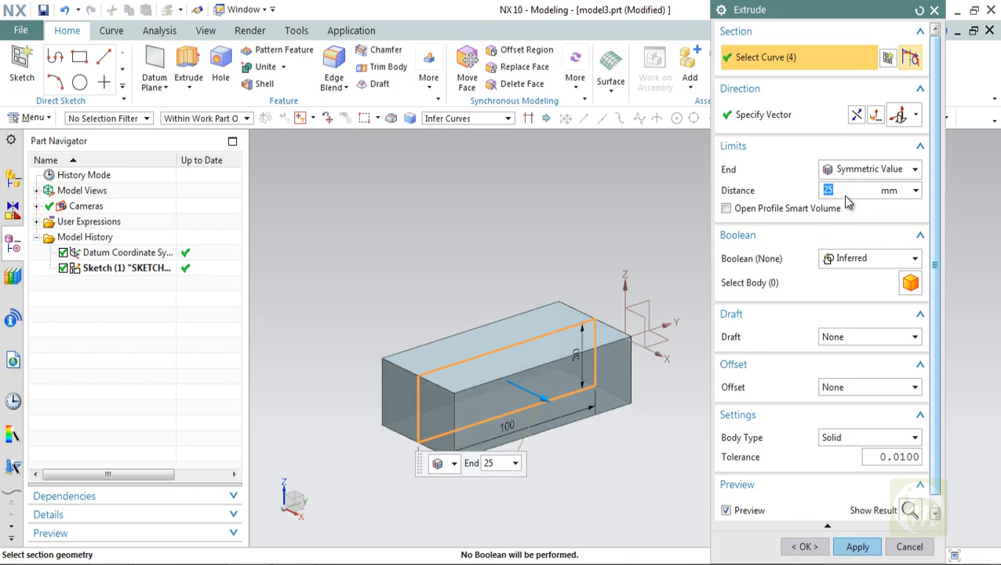
key("Return")
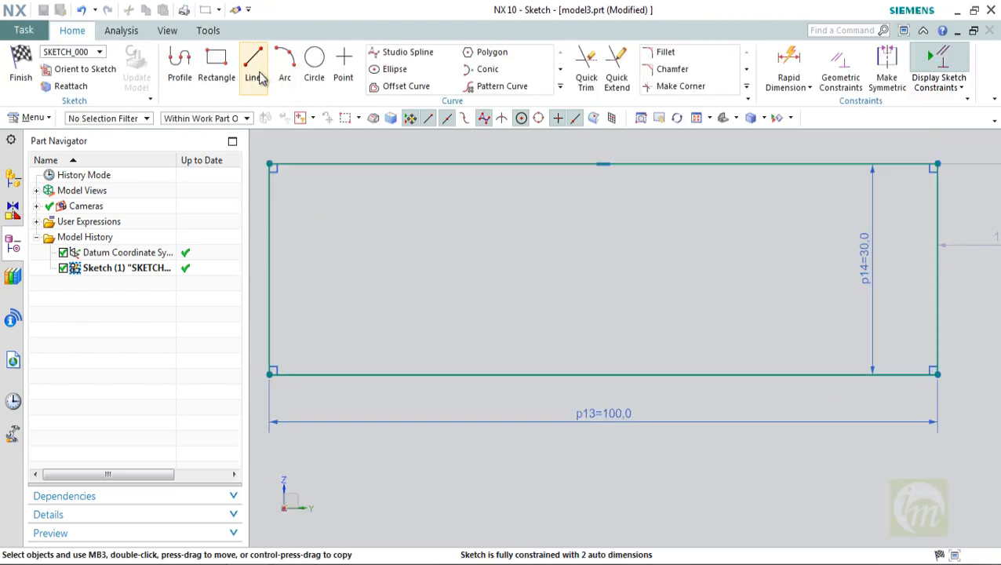
- Draw a bulging three-point arc of about 135 mm radius between the rectangle's upper corners, and trim away the straight top edge
left_click(284, 59)
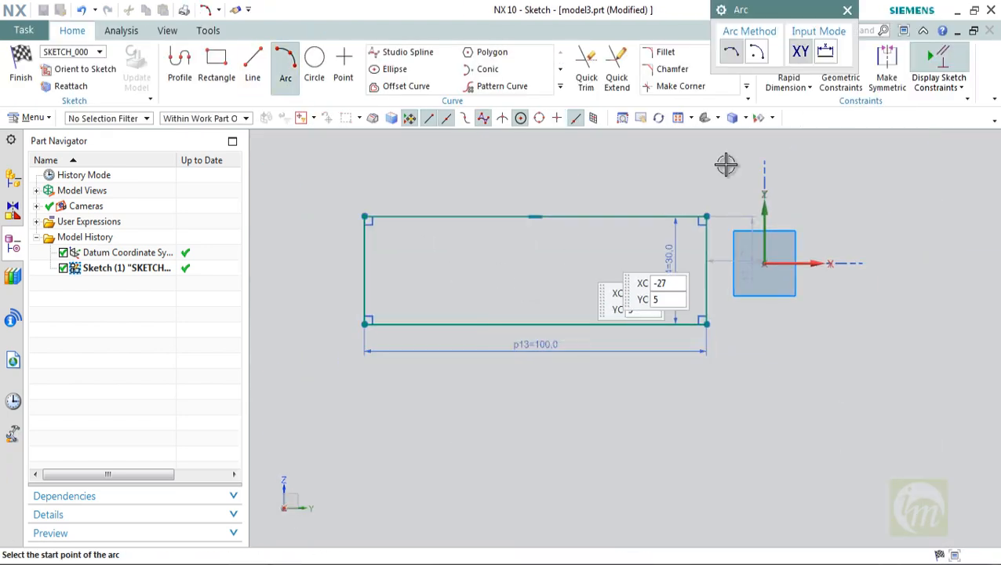
left_click(365, 215)
left_click(534, 182)
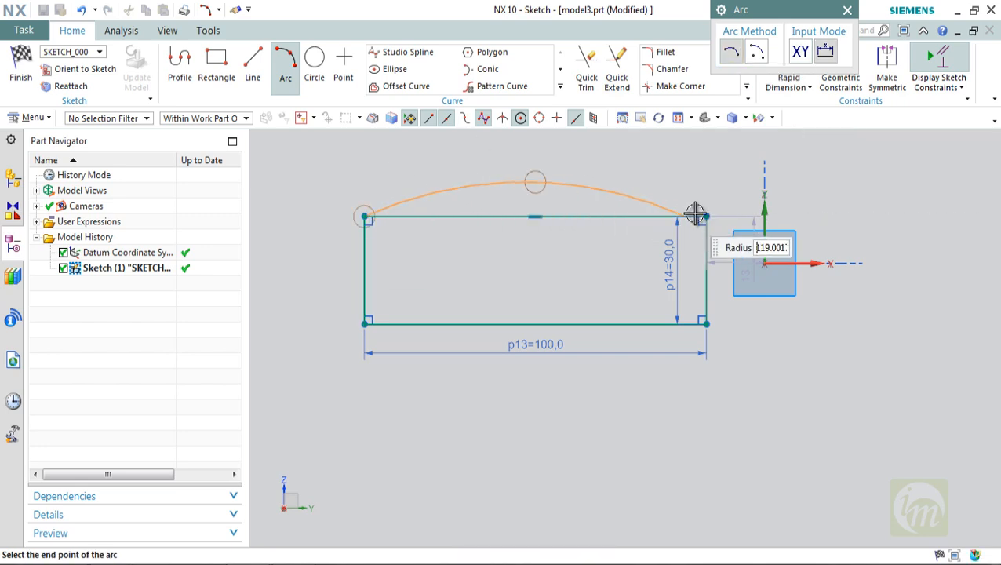
left_click(704, 215)
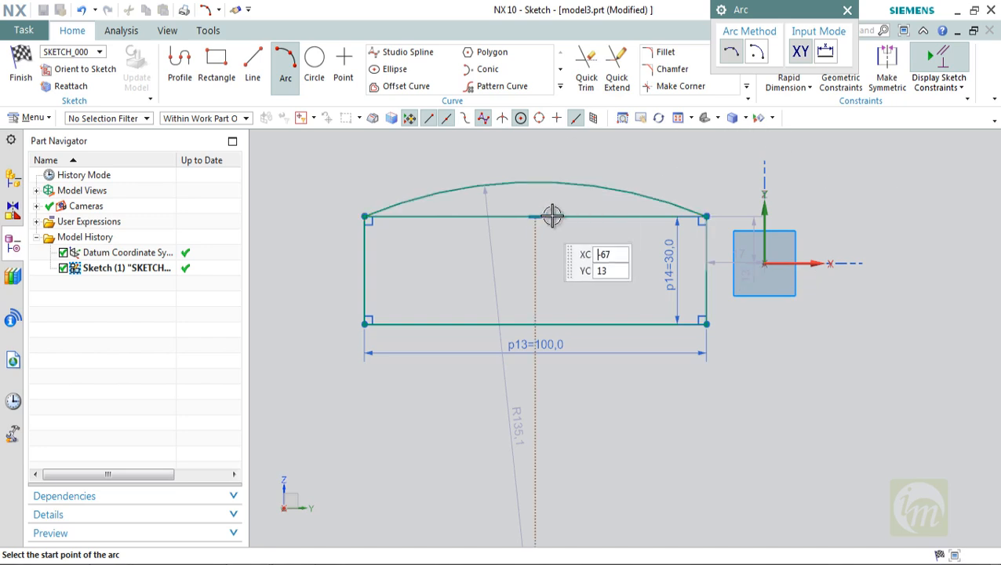
left_click(586, 69)
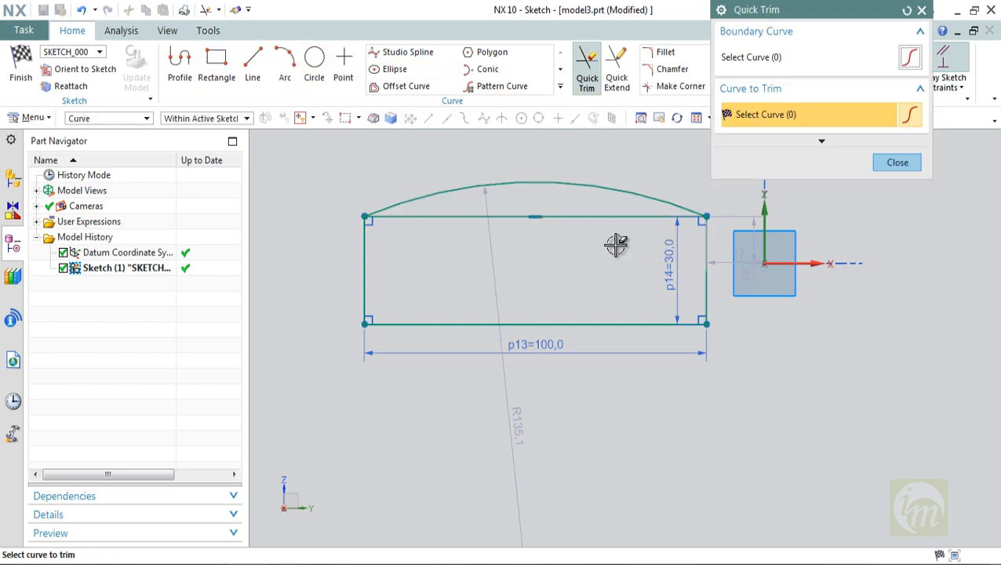
left_click(499, 217)
left_click(896, 162)
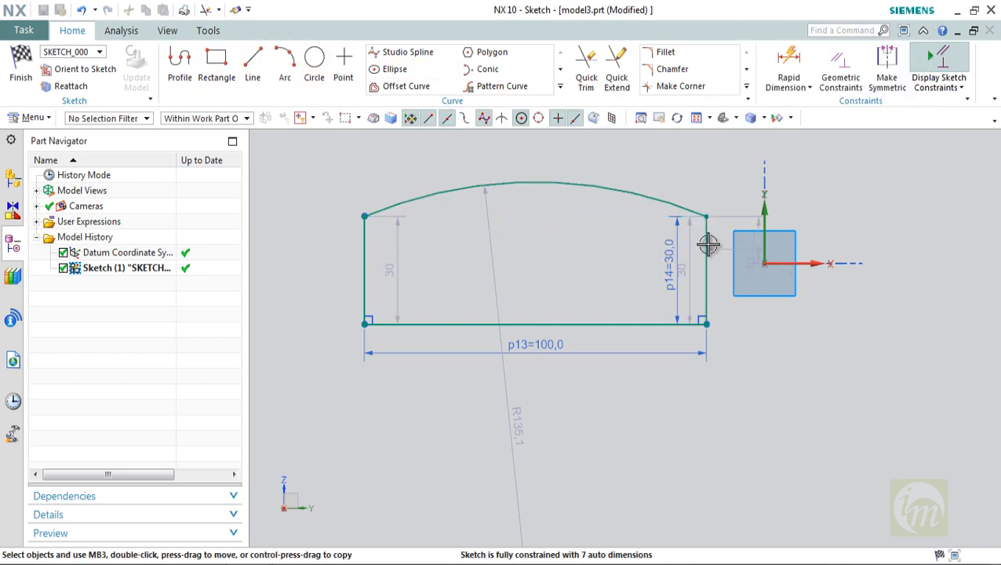
- Finish the arched profile sketch and accept the Extrude to create the curved-top solid
left_click(20, 66)
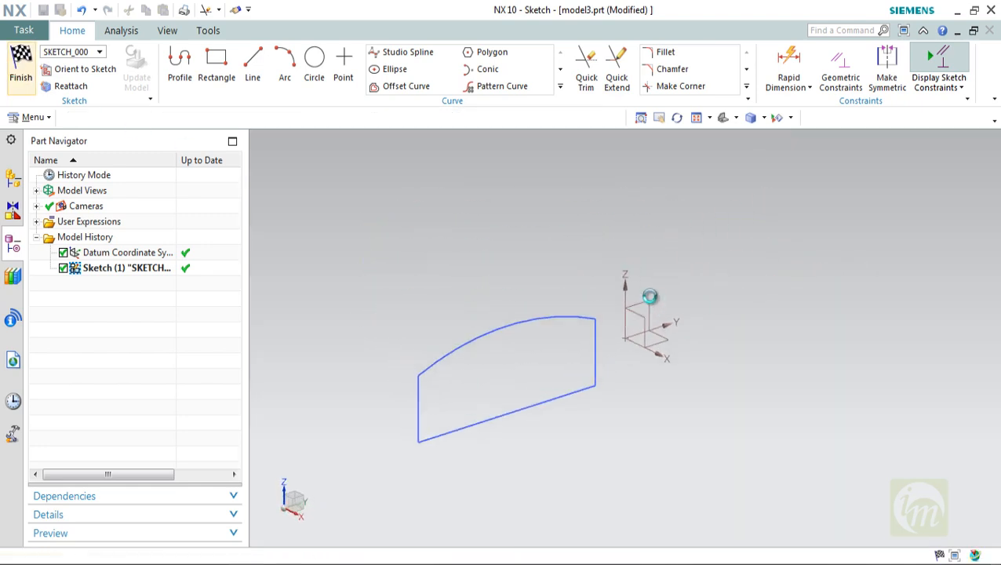
key("x")
left_click(806, 544)
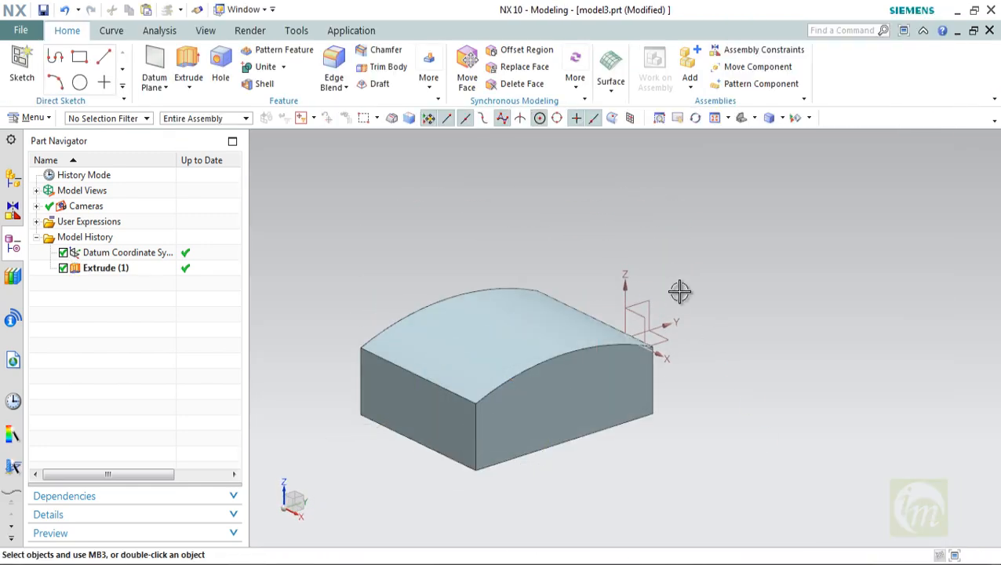
middle_click_drag(632, 350, 598, 353)
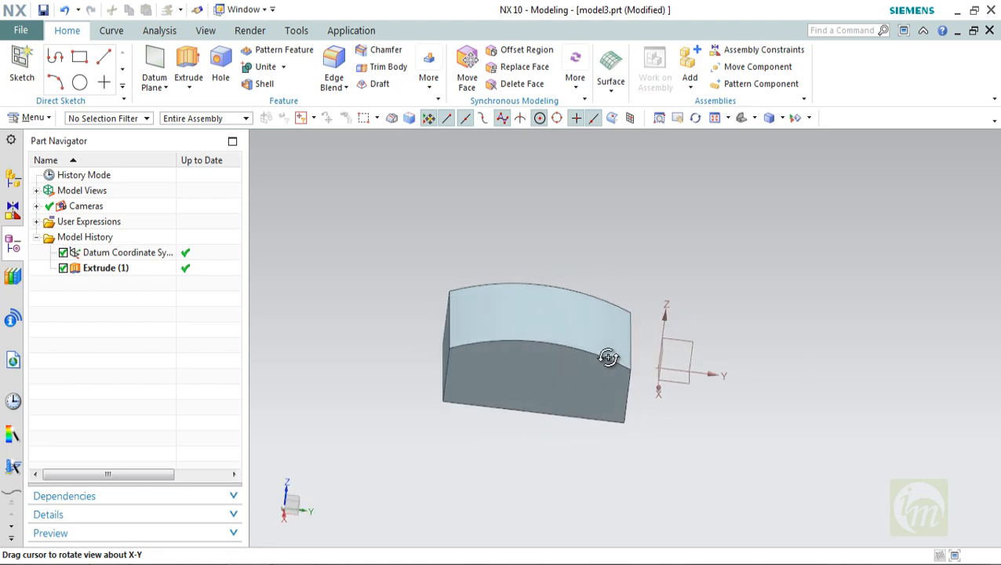
left_click(606, 358)
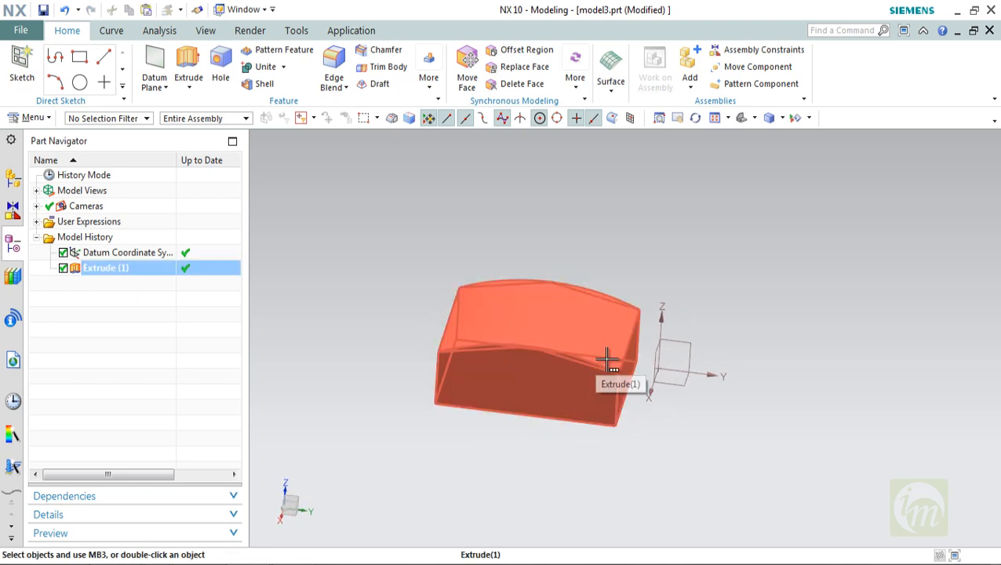
key("Escape")
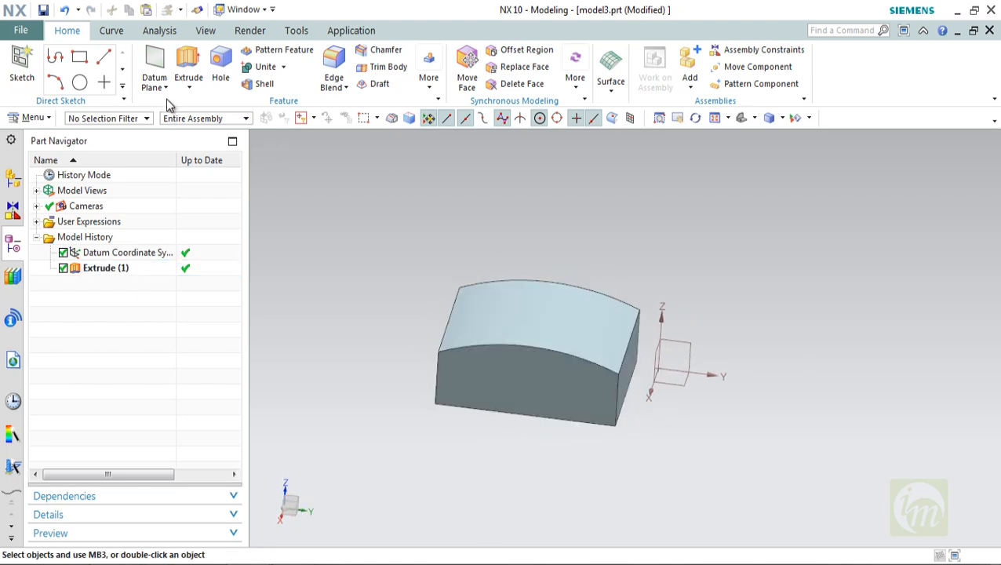
left_click(22, 67)
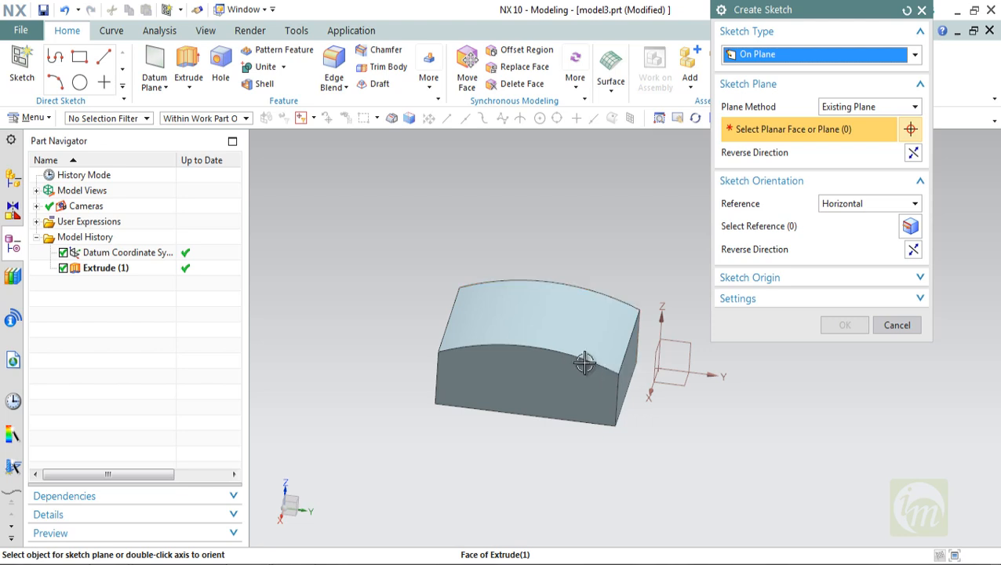
mouse_move(585, 361)
middle_mouse_down()
mouse_move(576, 326)
mouse_move(585, 310)
mouse_move(603, 381)
middle_mouse_up()
left_click(896, 324)
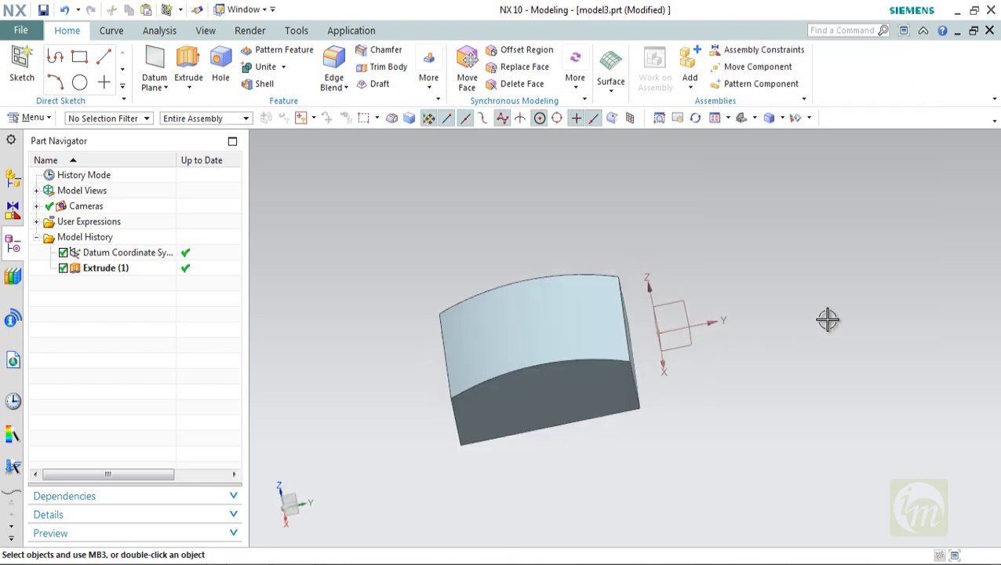
- Create a datum plane parallel to the block's bottom face at a 100 mm distance, with the direction reversed so it lies above the block
middle_click_drag(700, 352, 688, 398)
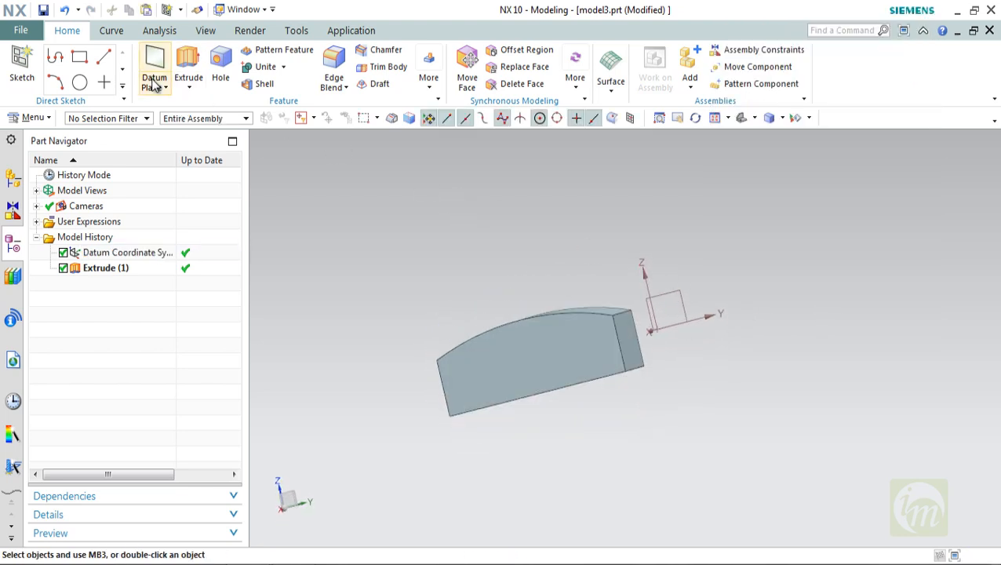
middle_click_drag(599, 348, 584, 327)
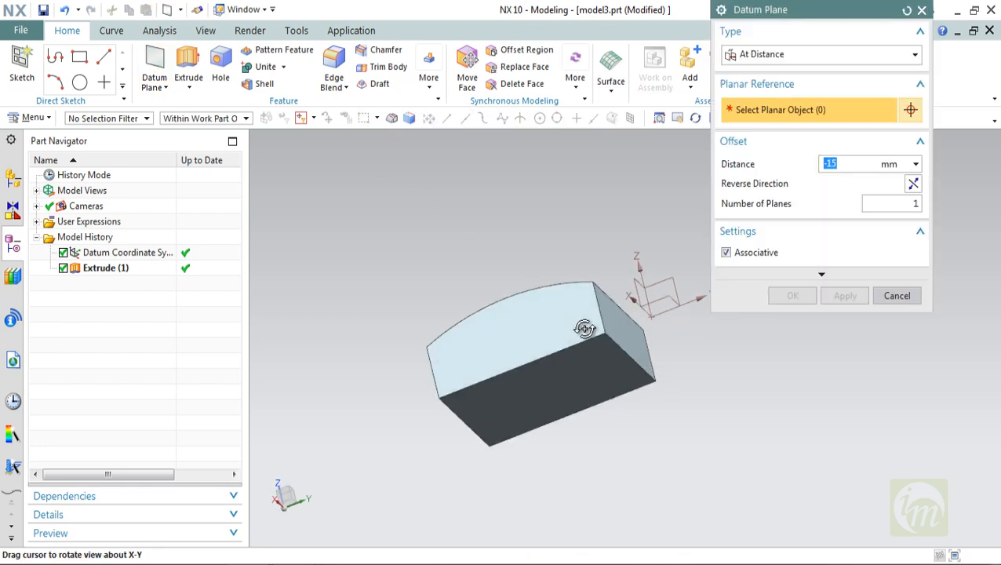
mouse_move(598, 363)
middle_mouse_down()
mouse_move(580, 287)
mouse_move(587, 370)
middle_mouse_up()
left_click(580, 287)
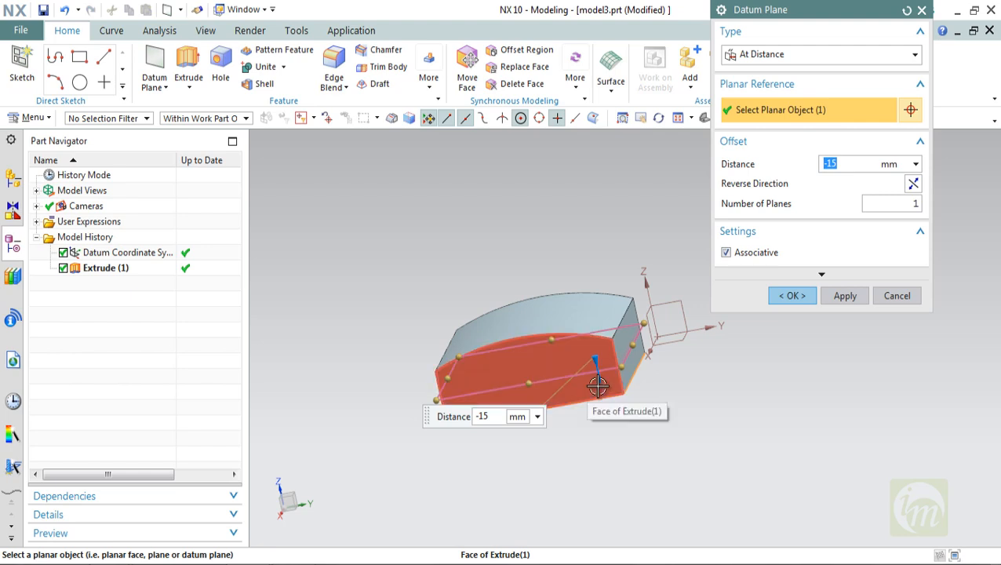
left_click_drag(591, 357, 586, 230)
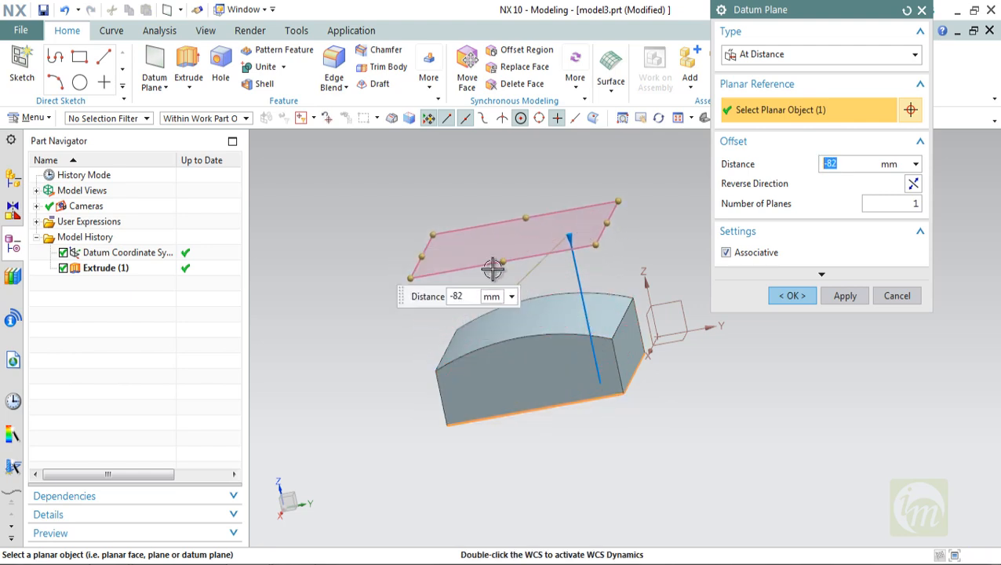
type("100")
key("Return")
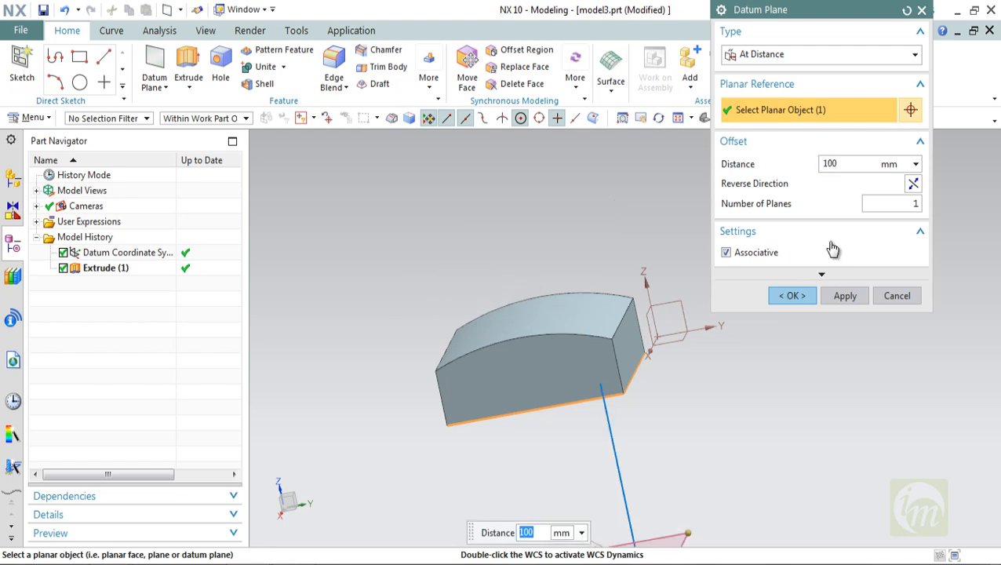
left_click(913, 187)
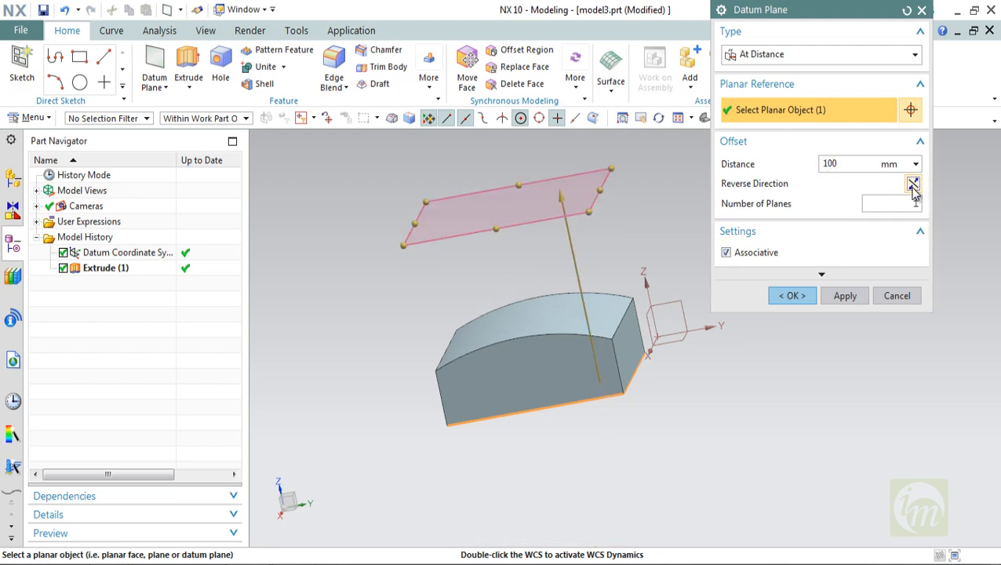
left_click(831, 300)
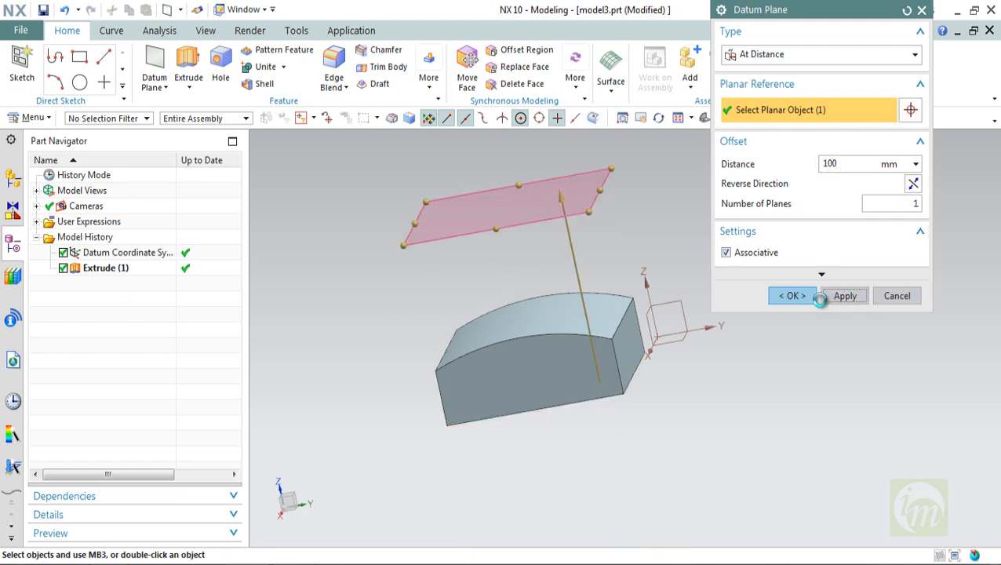
left_click(879, 299)
- Start a new sketch on the datum plane above the block
middle_click_drag(693, 293, 574, 245)
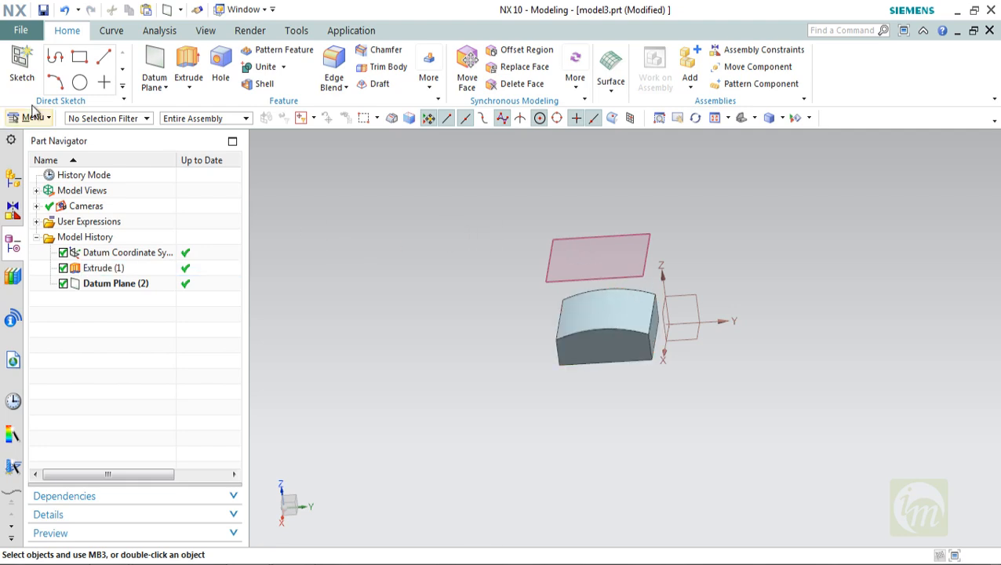
scroll(520, 400, "up", 2)
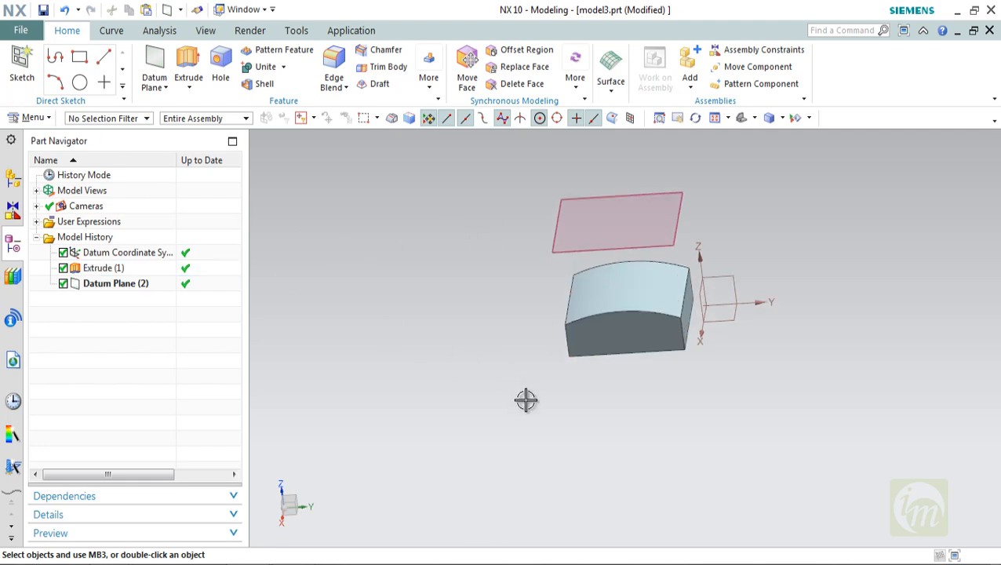
scroll(564, 418, "down", 3)
scroll(667, 284, "up", 2)
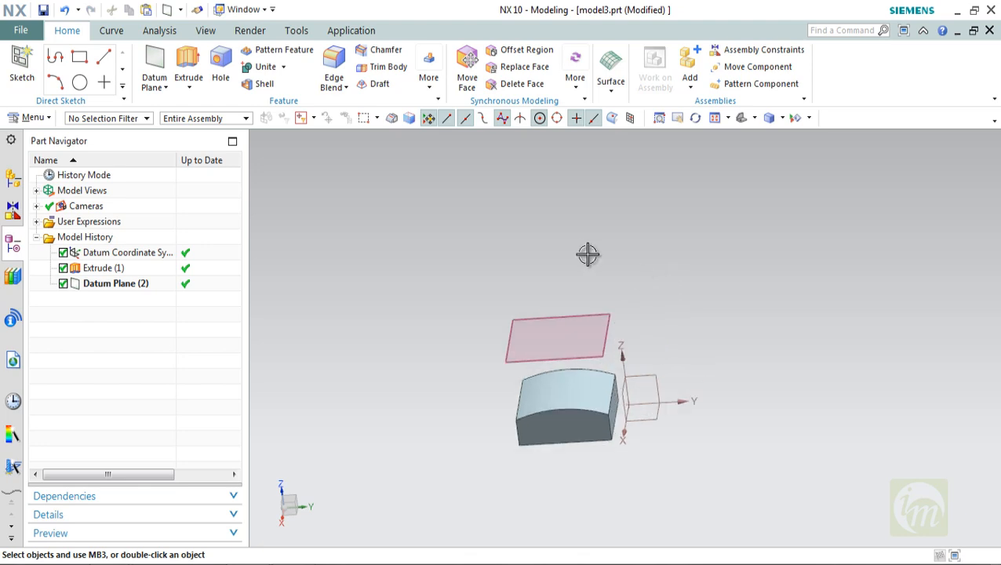
left_click(570, 309)
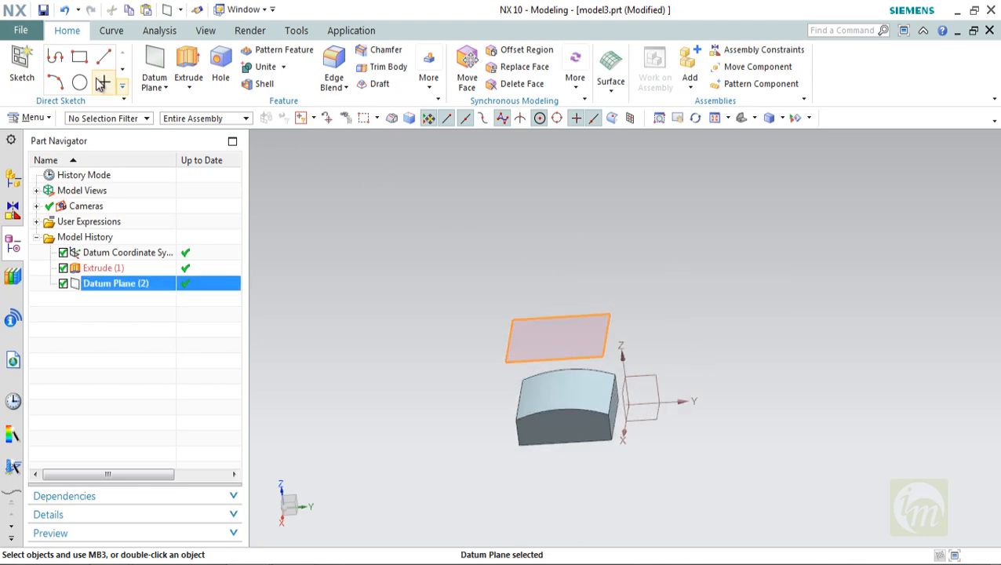
left_click(22, 71)
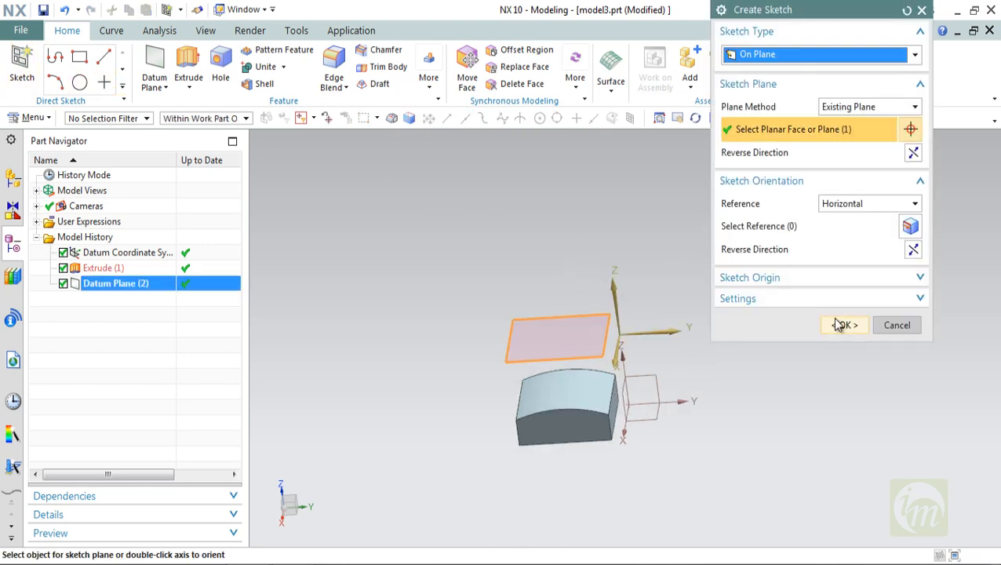
left_click(839, 324)
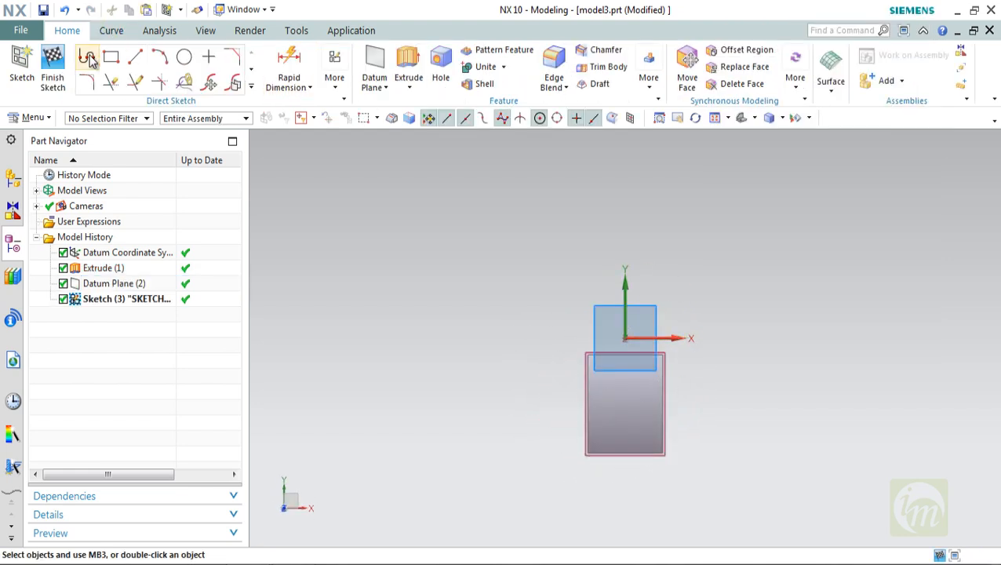
- Sketch a rectangle about 40 mm wide and 50 mm high inside the block's outline
left_click(110, 58)
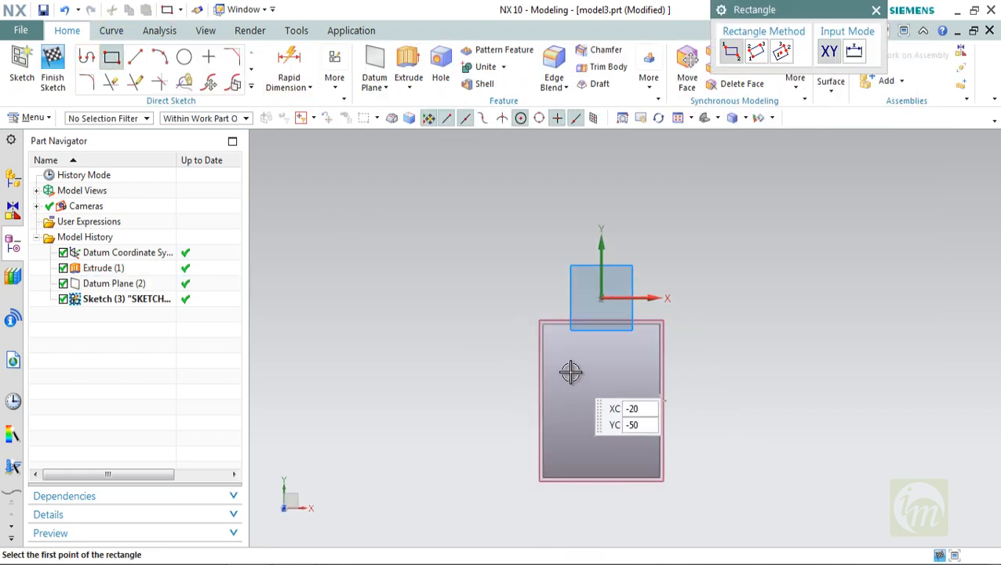
left_click(571, 367)
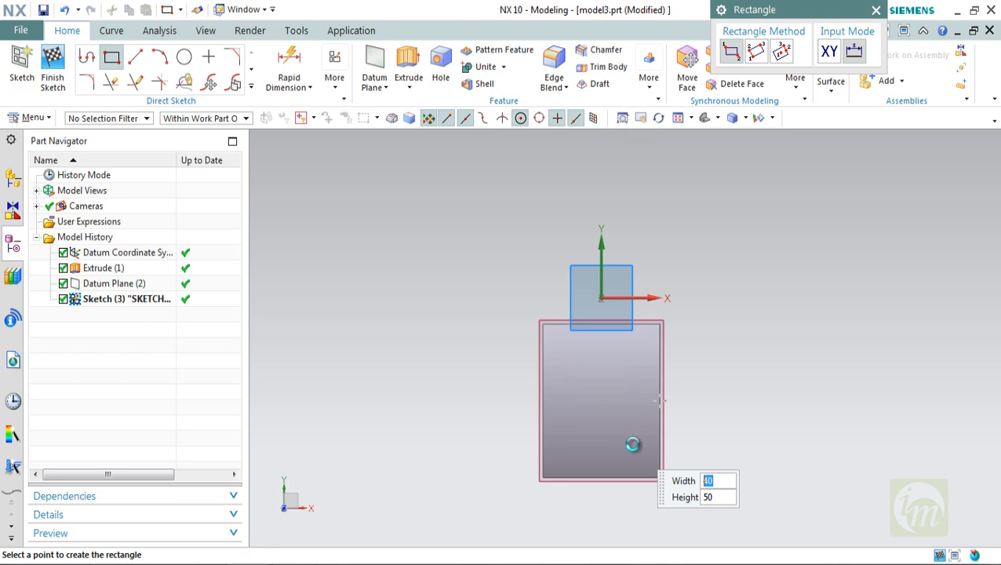
left_click(633, 444)
key("Escape")
scroll(619, 457, "up", 3)
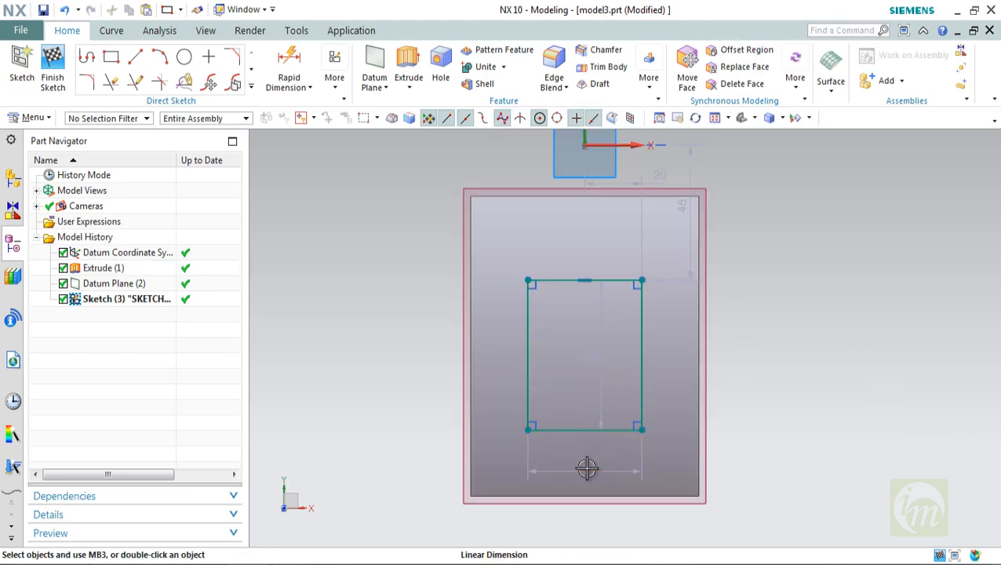
- Make the rectangle's 50 mm height and 40 mm width driving dimensions and finish the sketch
double_click(586, 468)
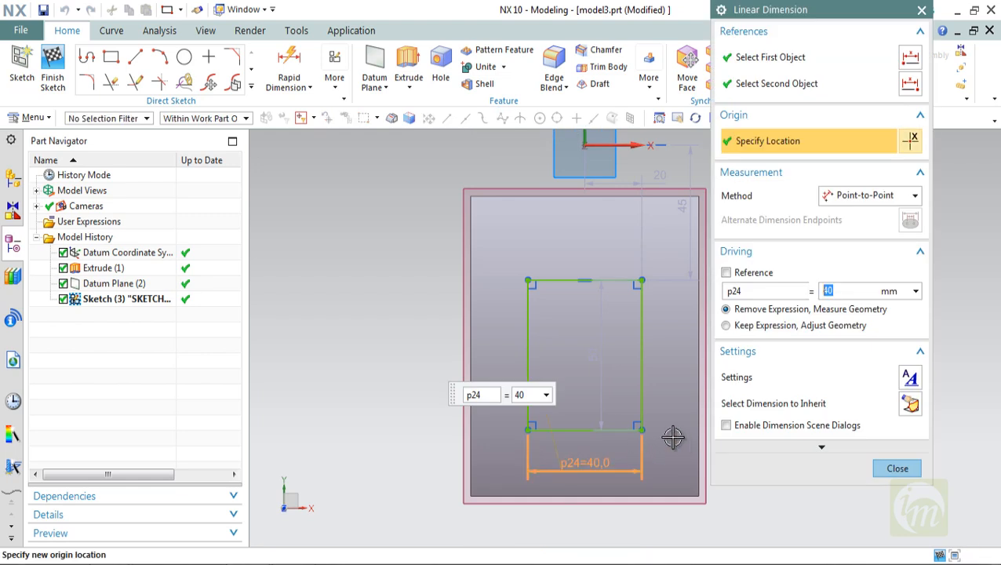
key("Escape")
left_click_drag(599, 354, 679, 358)
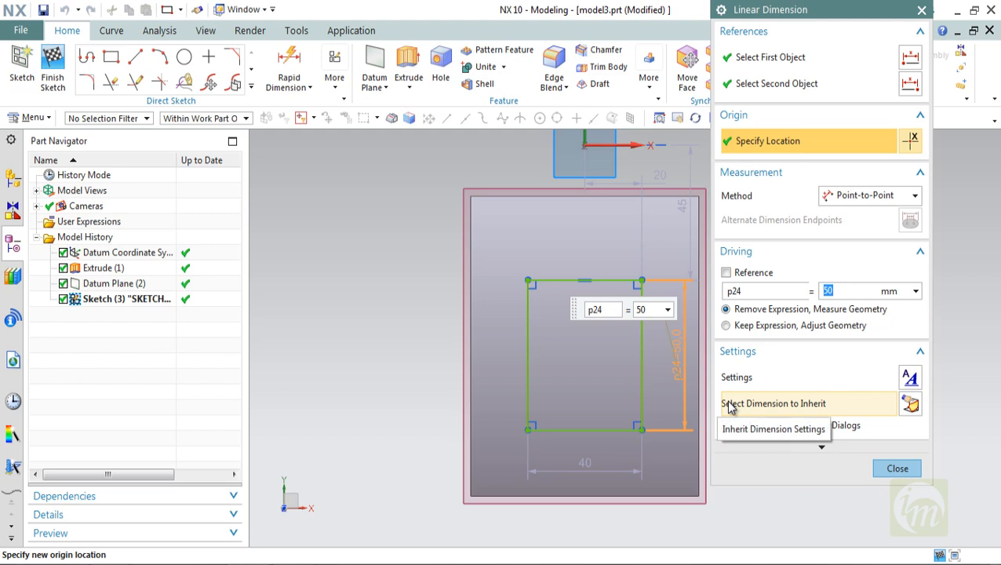
key("Return")
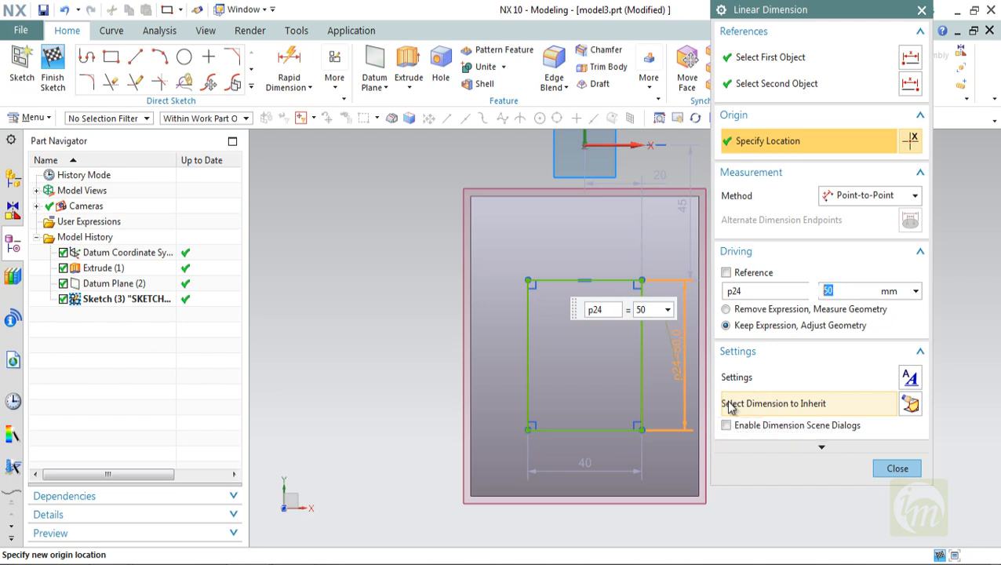
left_click(913, 468)
double_click(582, 469)
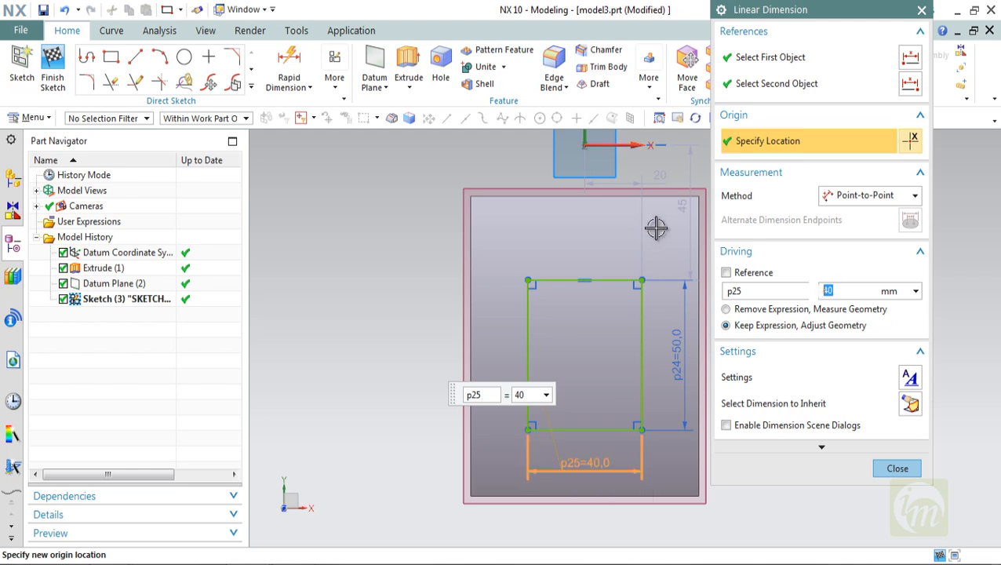
left_click(52, 72)
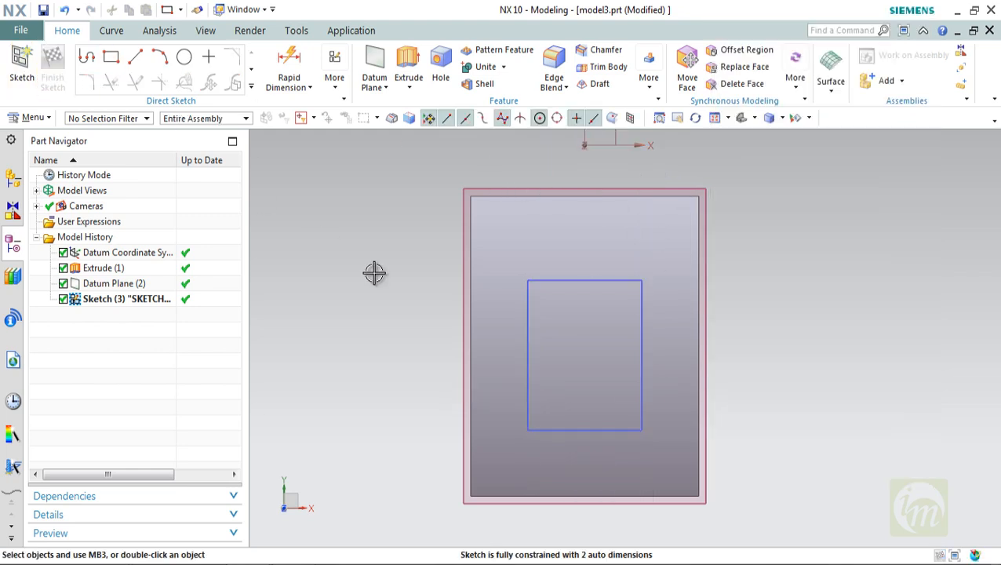
- Set up an extrusion of the rectangle sketch away from the block, starting at 30 mm and ending at 80 mm
mouse_move(517, 329)
middle_mouse_down()
mouse_move(538, 324)
mouse_move(490, 310)
middle_mouse_up()
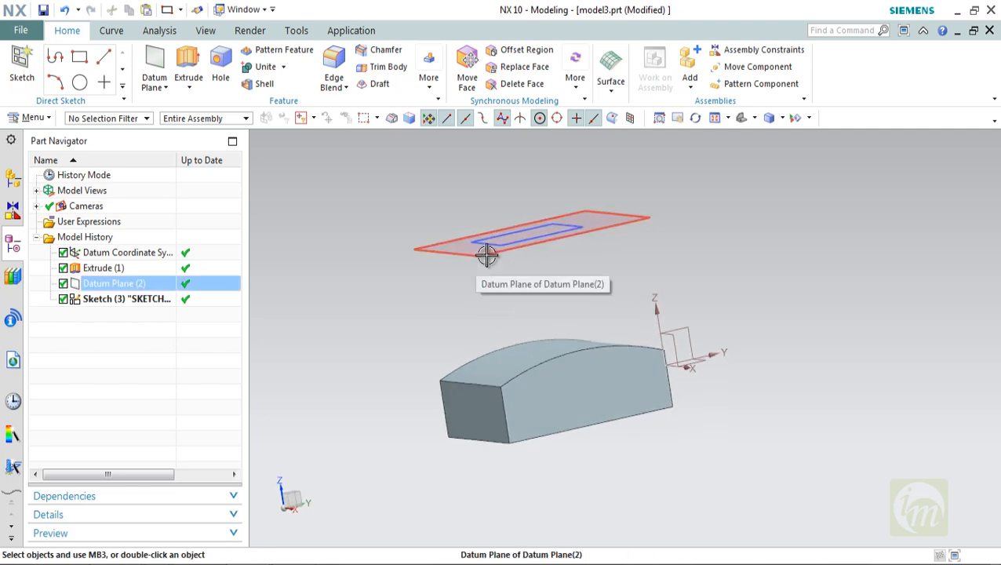
left_click(188, 69)
left_click(502, 241)
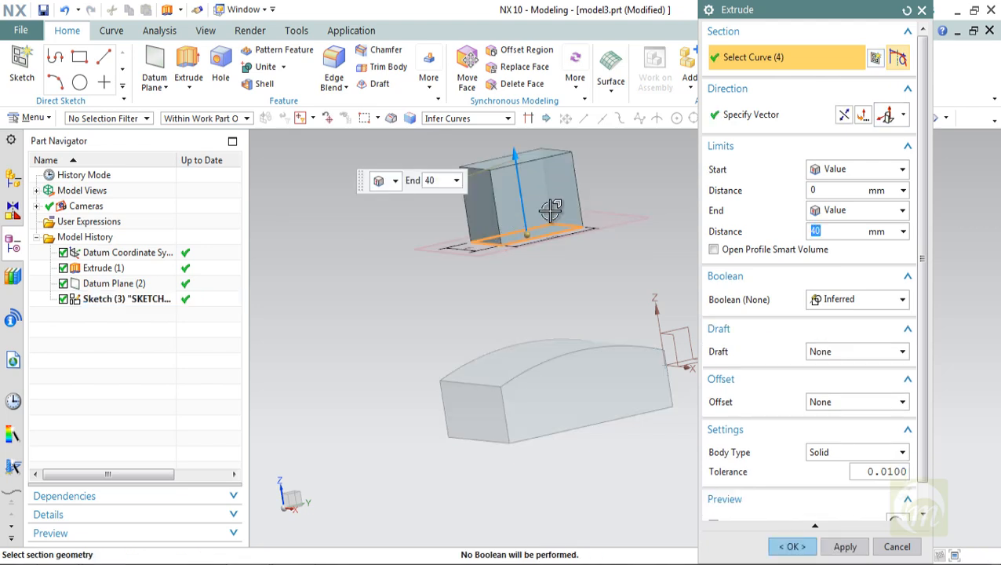
scroll(586, 327, "up", 2)
scroll(589, 347, "down", 3)
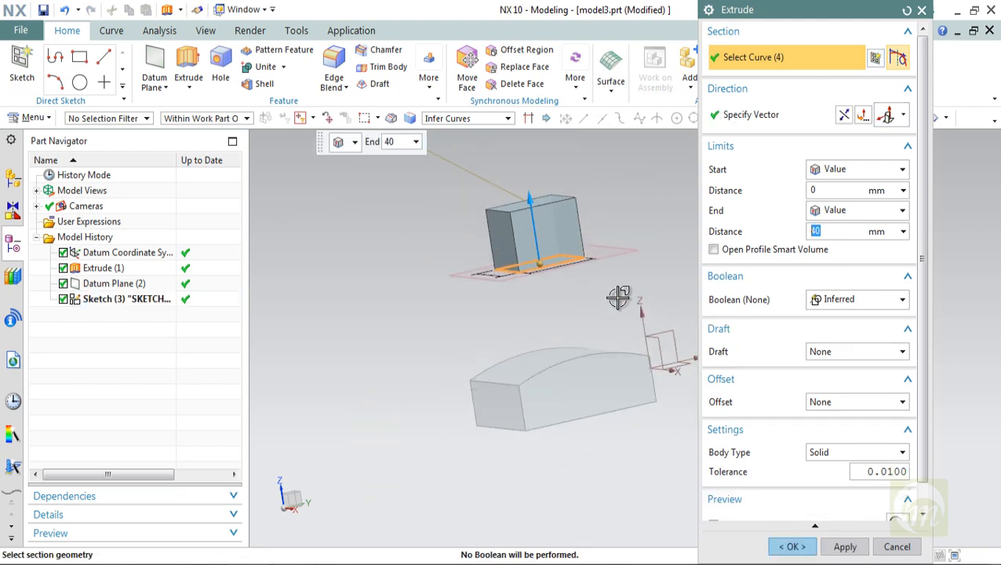
left_click_drag(524, 201, 586, 181)
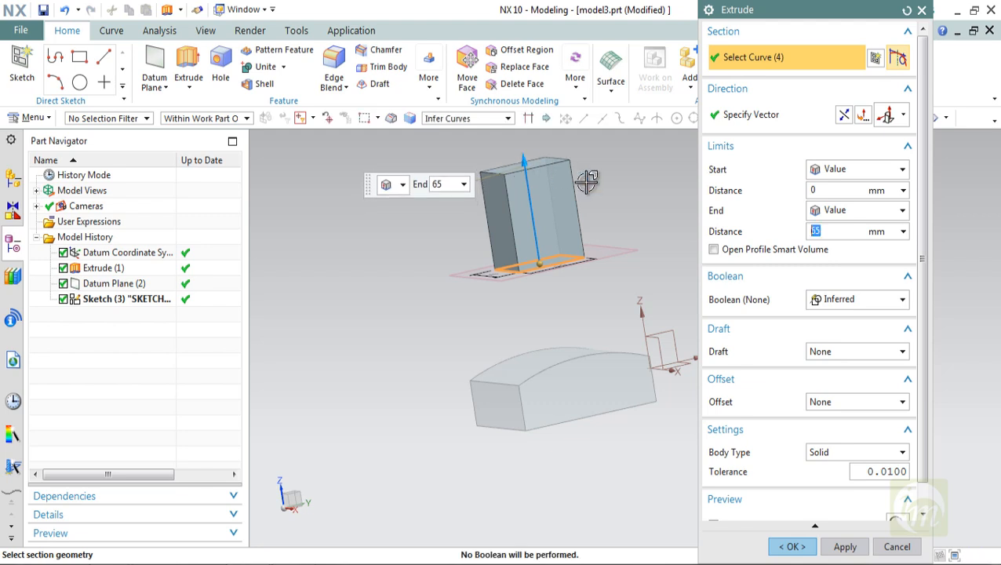
type("80")
key("Return")
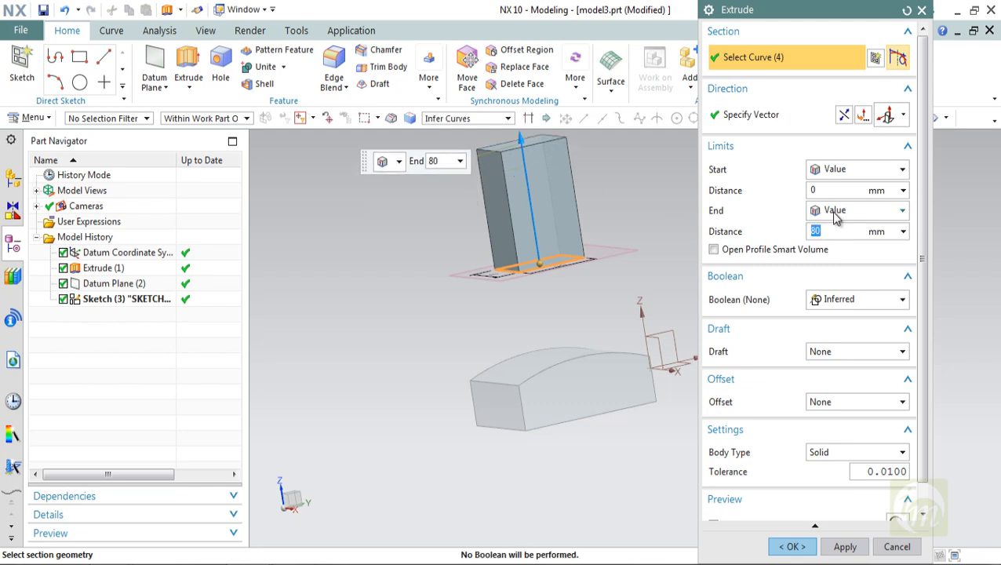
left_click(822, 191)
key("Return")
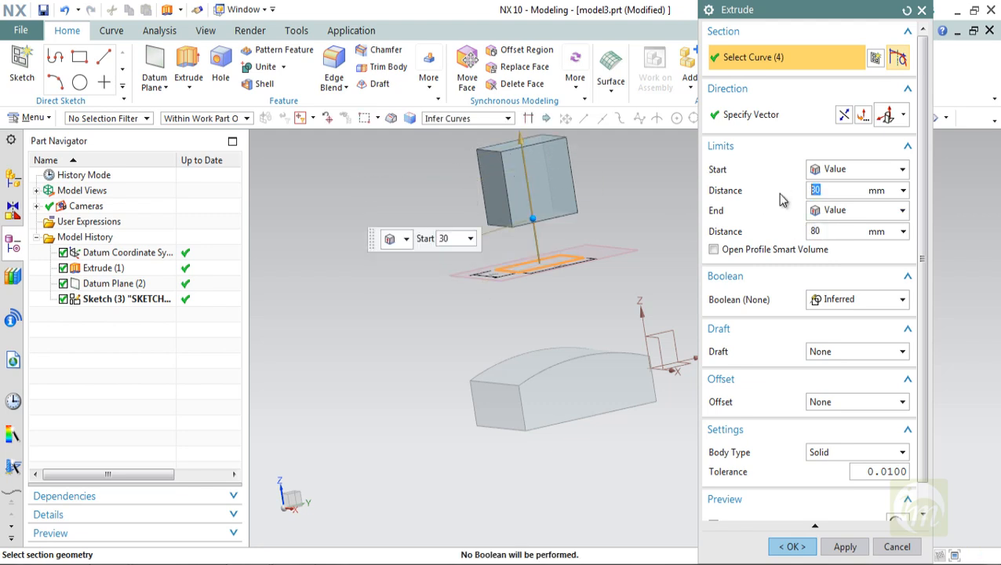
- Add a draft from the start limit to the extrusion with an angle of 7.5 degrees
left_click(823, 354)
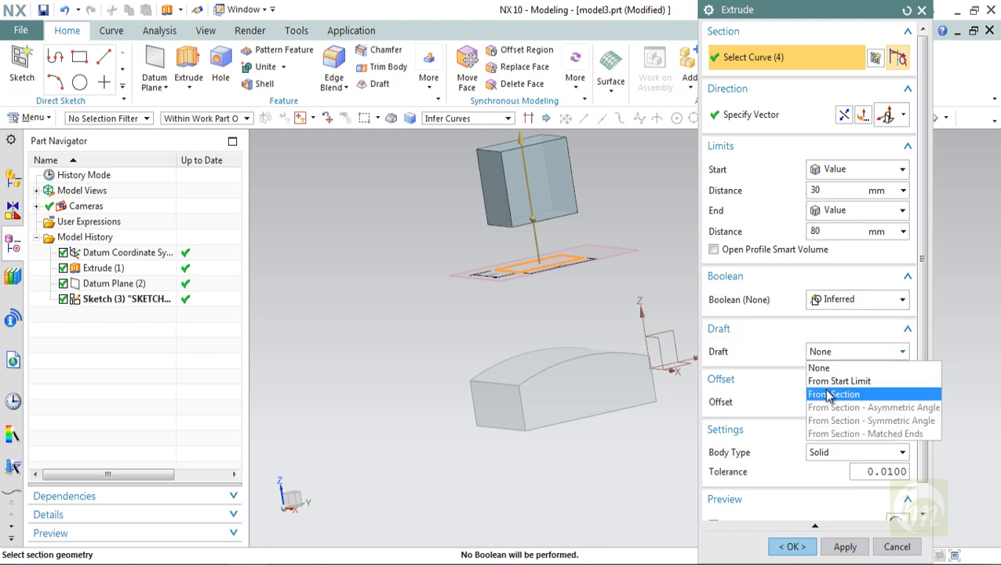
left_click(830, 382)
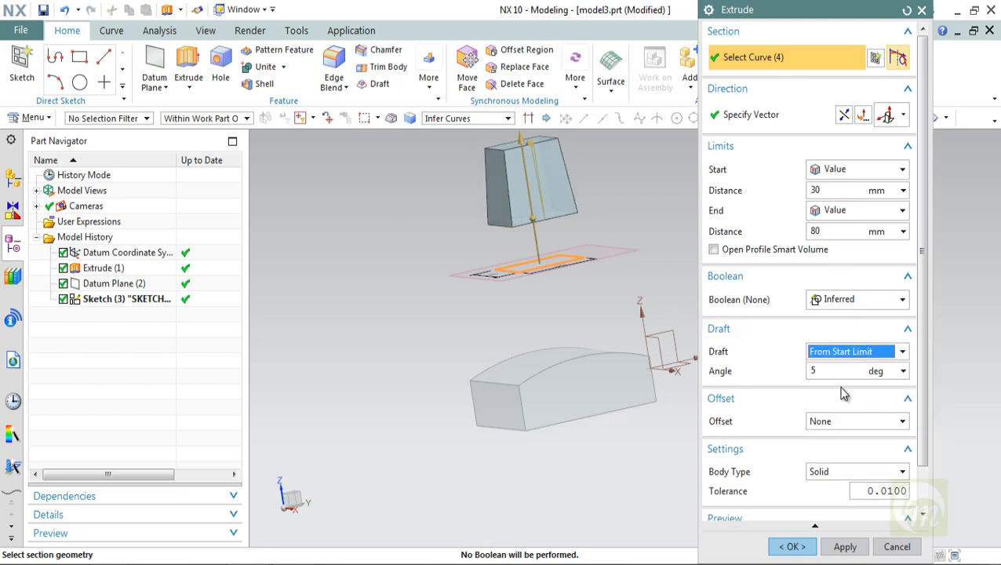
left_click(820, 372)
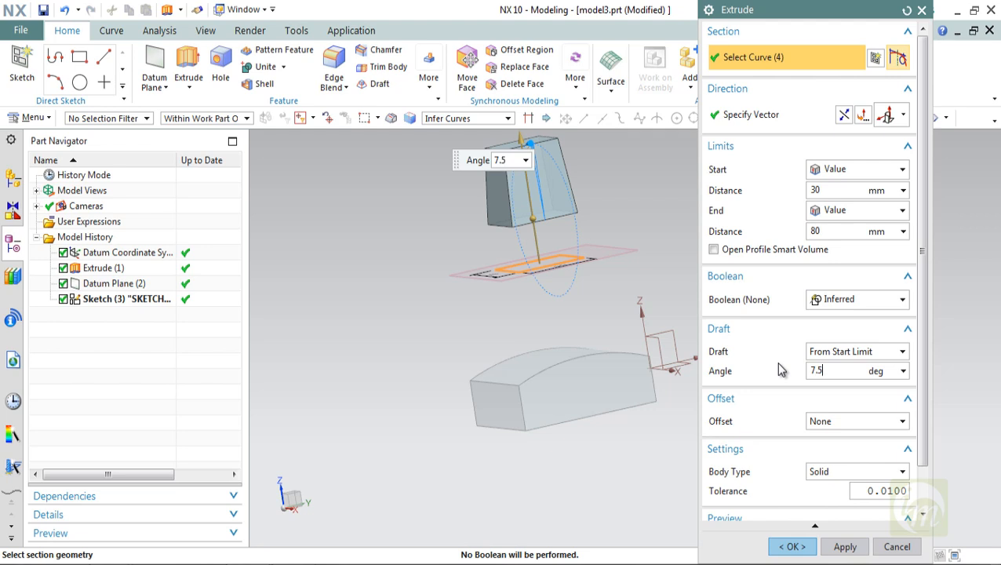
- Confirm the draft angle of 7.5 degrees, create the drafted extrusion and close the Extrude dialog
type("7.5")
key("Return")
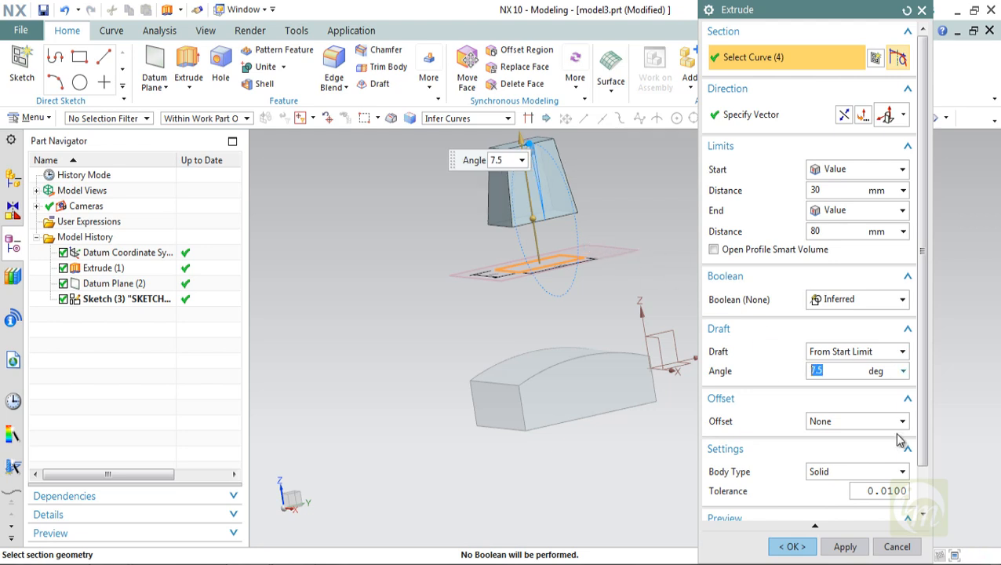
left_click(842, 546)
left_click(895, 546)
mouse_move(645, 312)
middle_mouse_down()
mouse_move(619, 290)
mouse_move(661, 362)
mouse_move(654, 313)
mouse_move(660, 327)
mouse_move(602, 350)
mouse_move(611, 377)
middle_mouse_up()
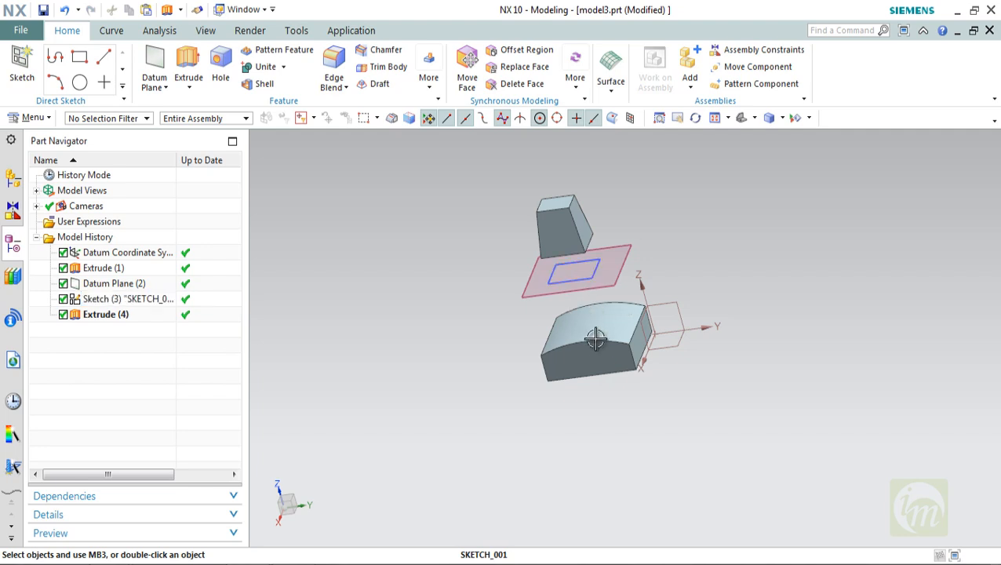
scroll(564, 269, "up", 2)
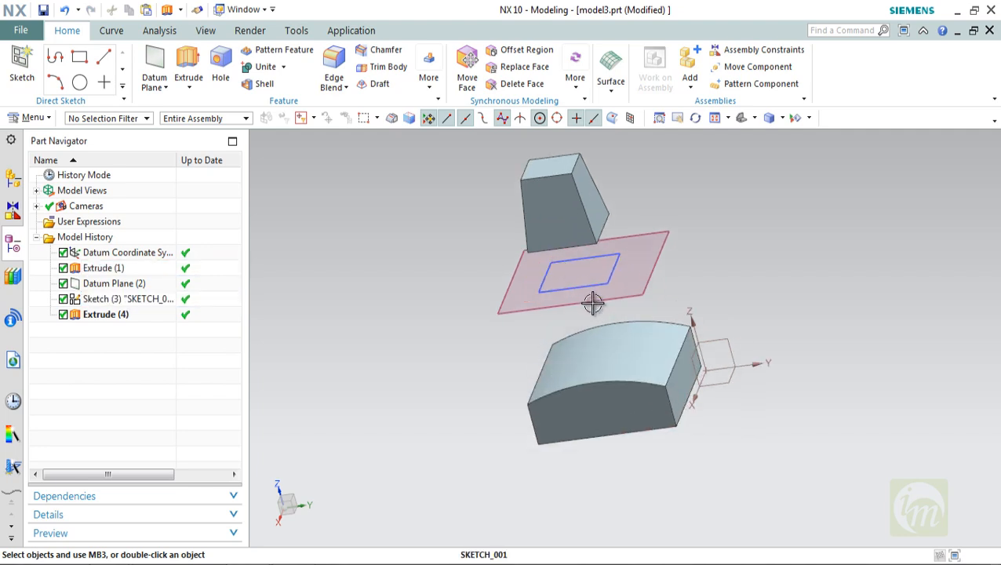
middle_click_drag(592, 303, 368, 201)
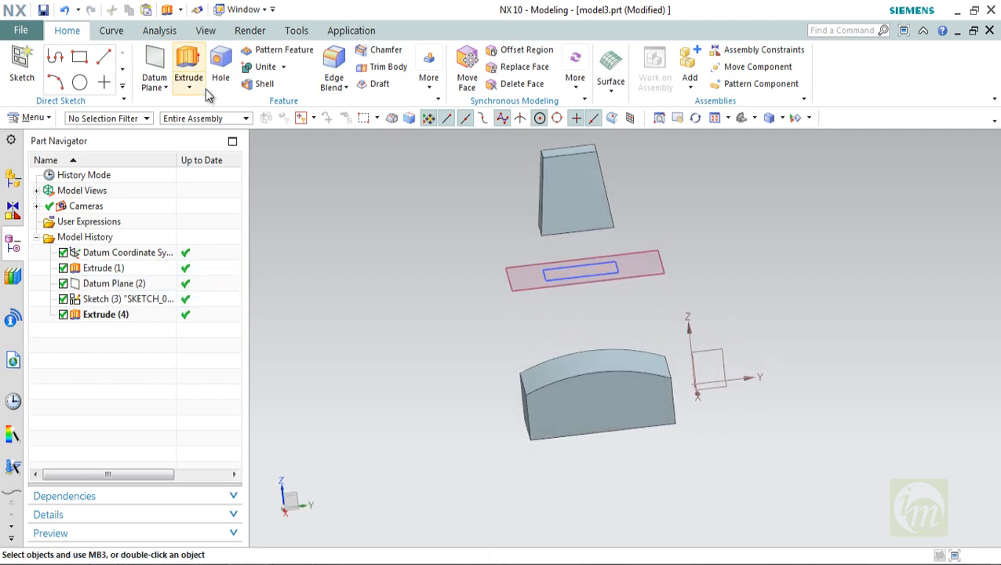
left_click(33, 119)
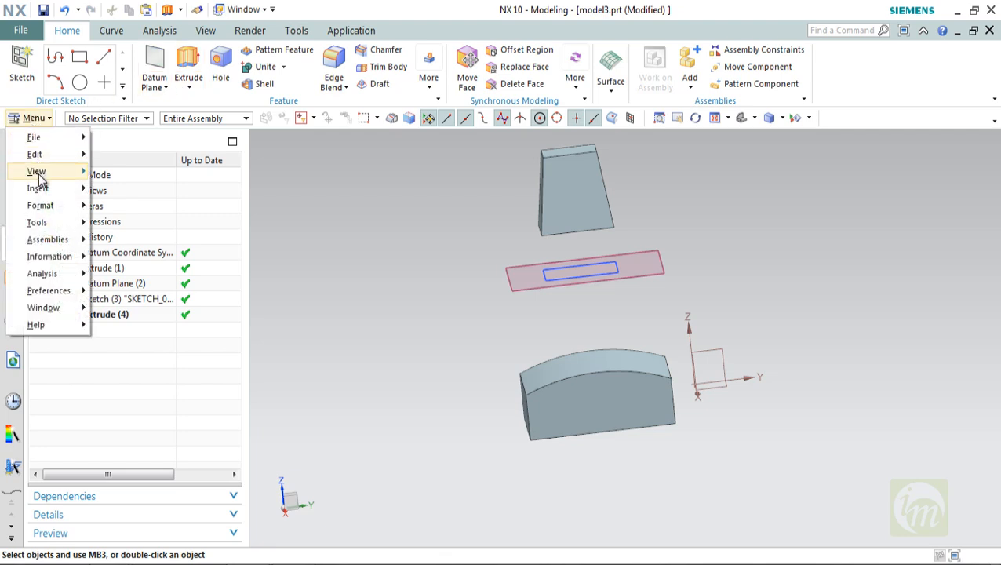
mouse_move(41, 191)
mouse_move(127, 192)
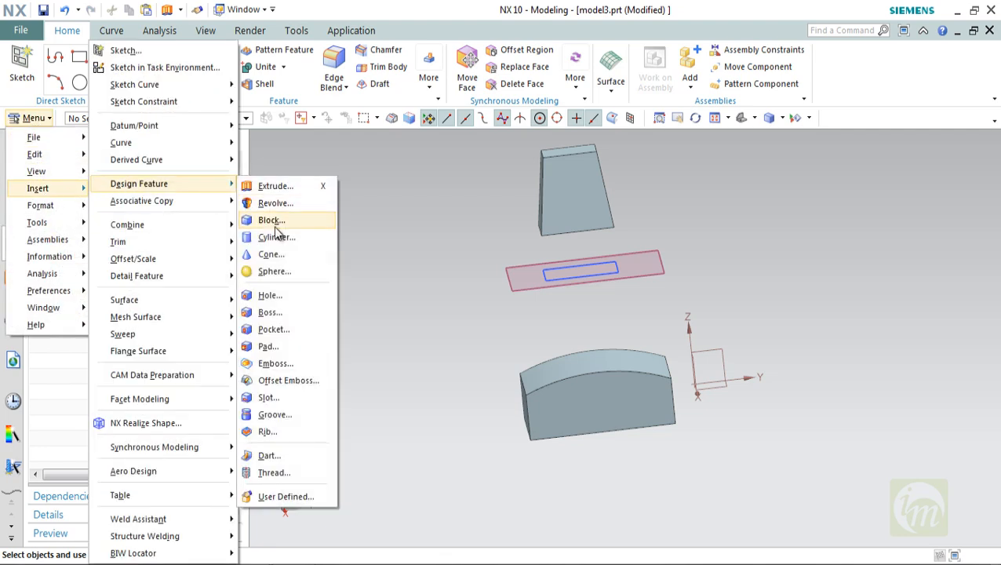
left_click(274, 363)
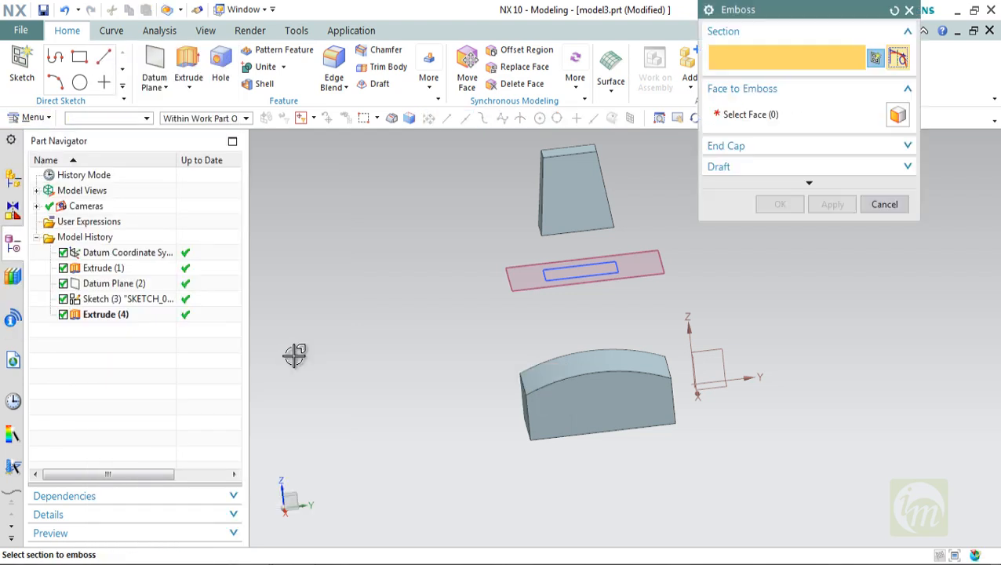
scroll(636, 237, "down", 2)
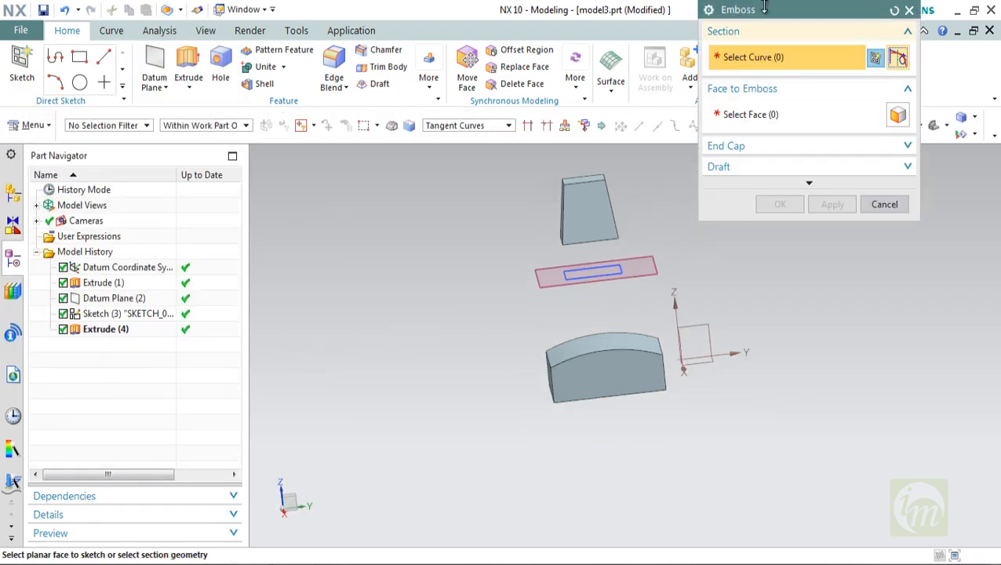
left_click_drag(763, 1, 815, 118)
left_click_drag(836, 314, 835, 348)
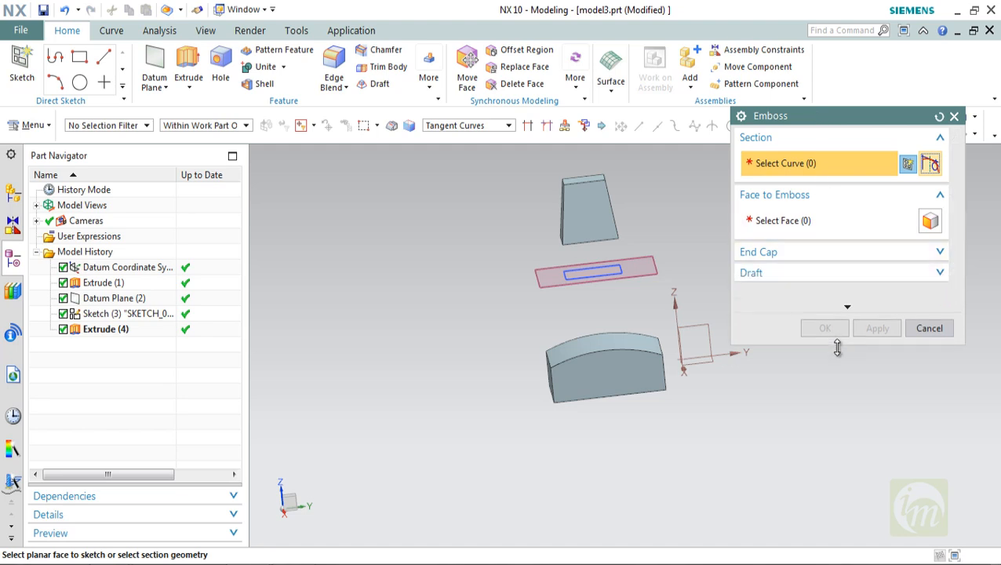
left_click(593, 268)
scroll(575, 279, "up", 2)
left_click(576, 279)
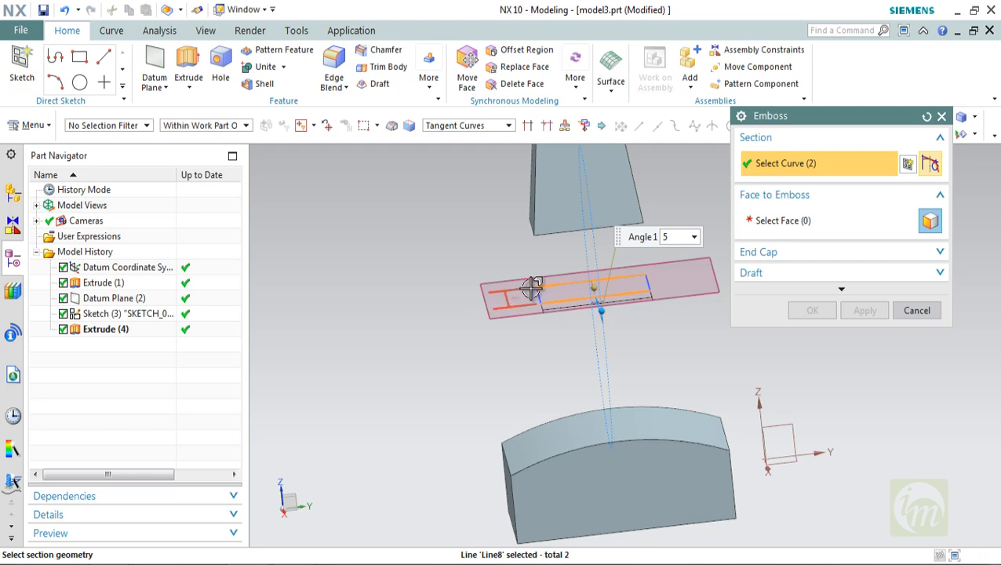
left_click(649, 280)
left_click(596, 299)
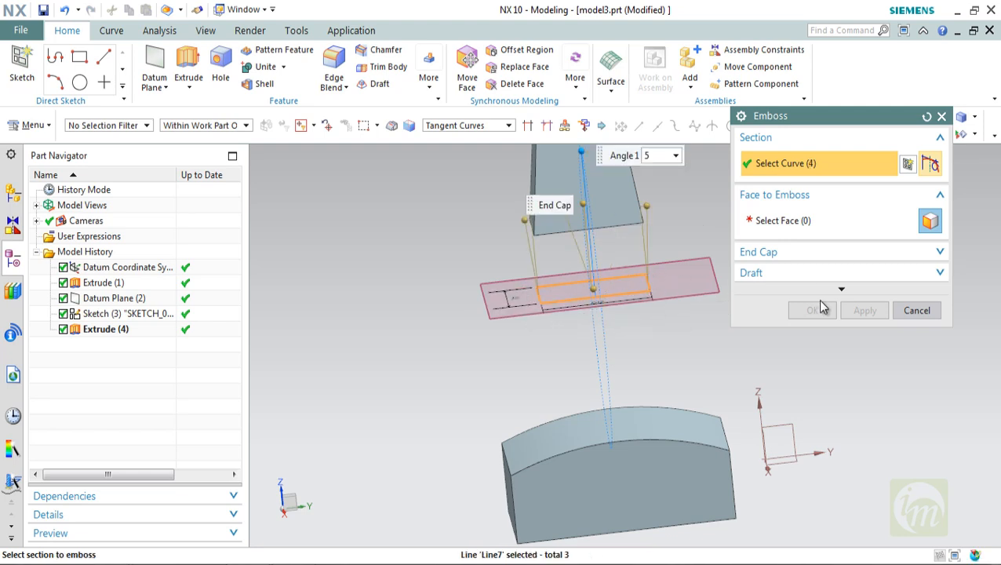
left_click(793, 222)
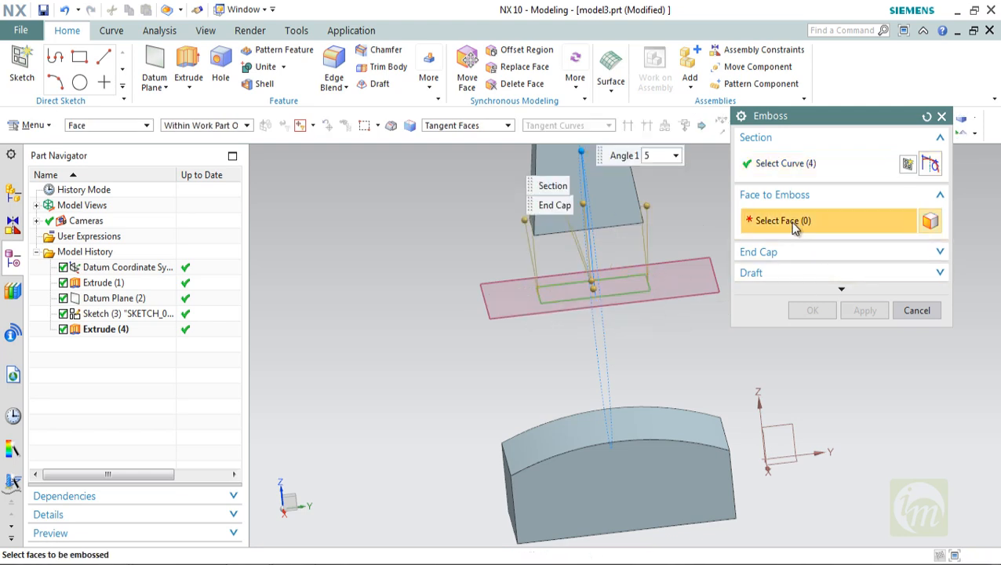
left_click(636, 410)
middle_click_drag(719, 318, 741, 318)
middle_click_drag(650, 464, 574, 419)
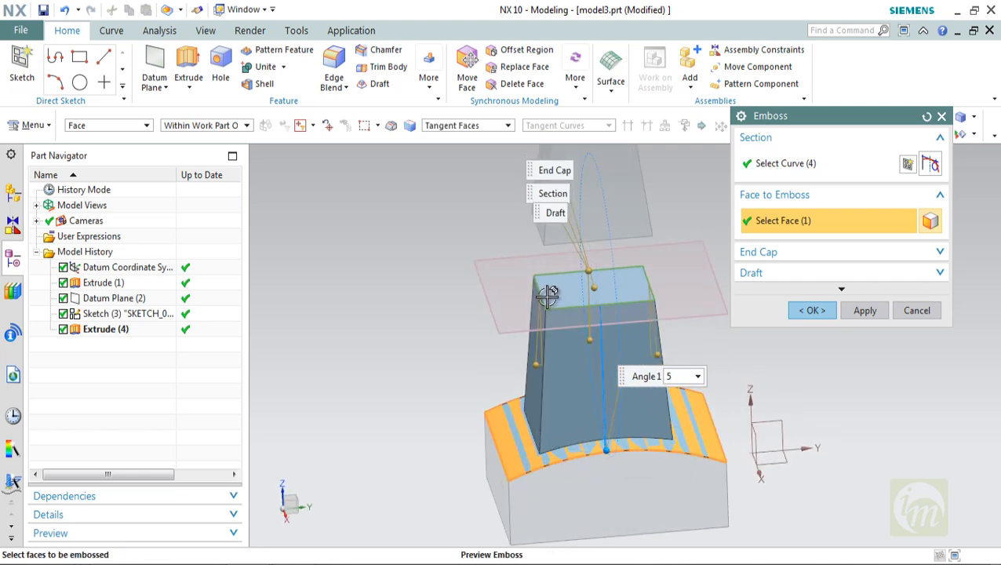
middle_click_drag(637, 330, 629, 308)
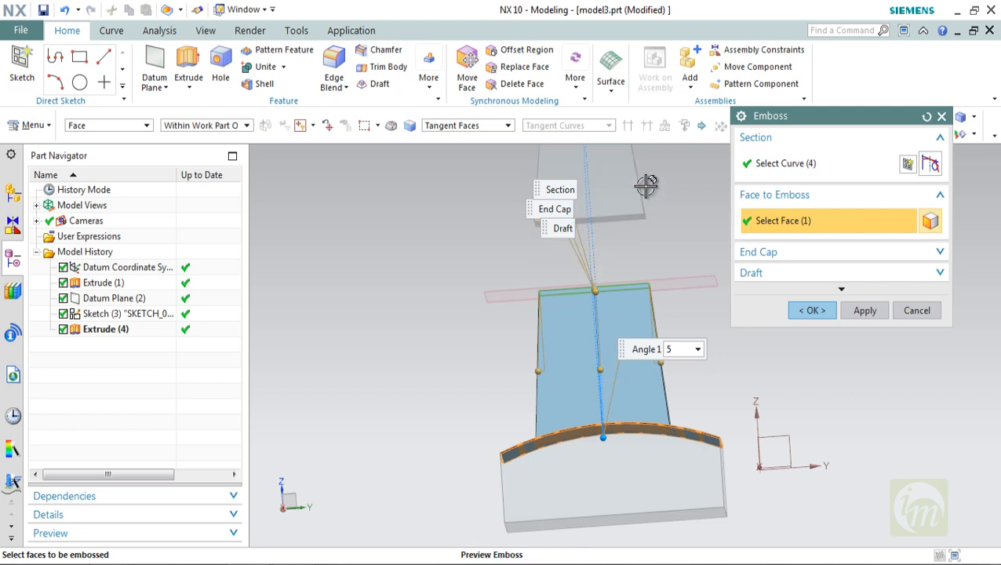
left_click(916, 310)
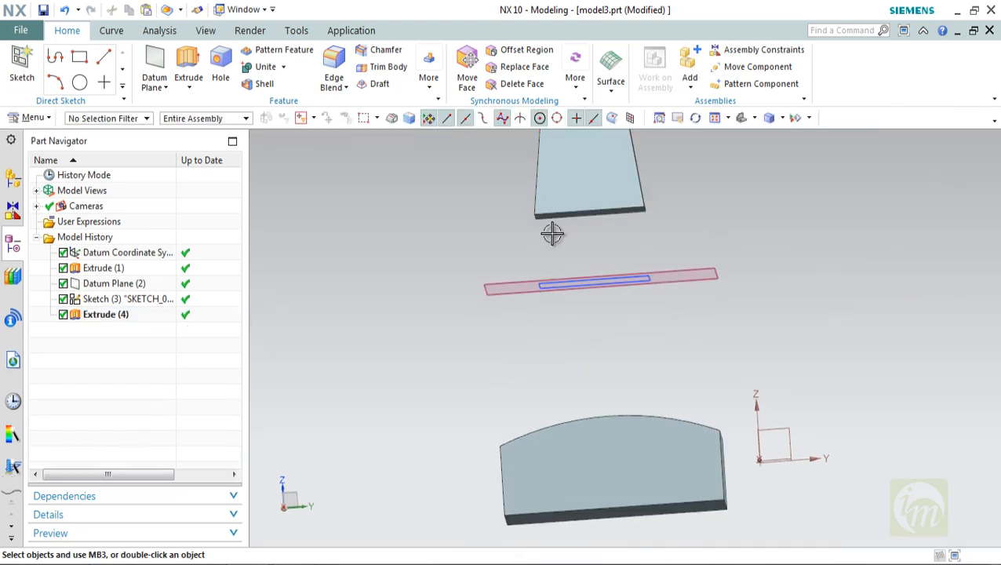
- Begin an extrusion by sketching a circle about 77 mm in diameter on the drafted body's side face, overlapping its lower edge
left_click(188, 62)
left_click(614, 188)
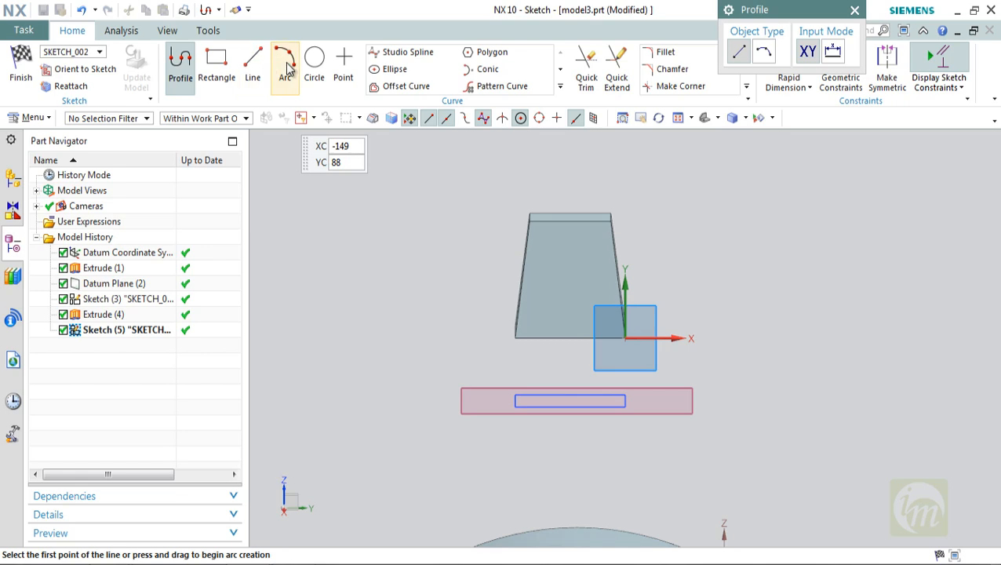
left_click(313, 65)
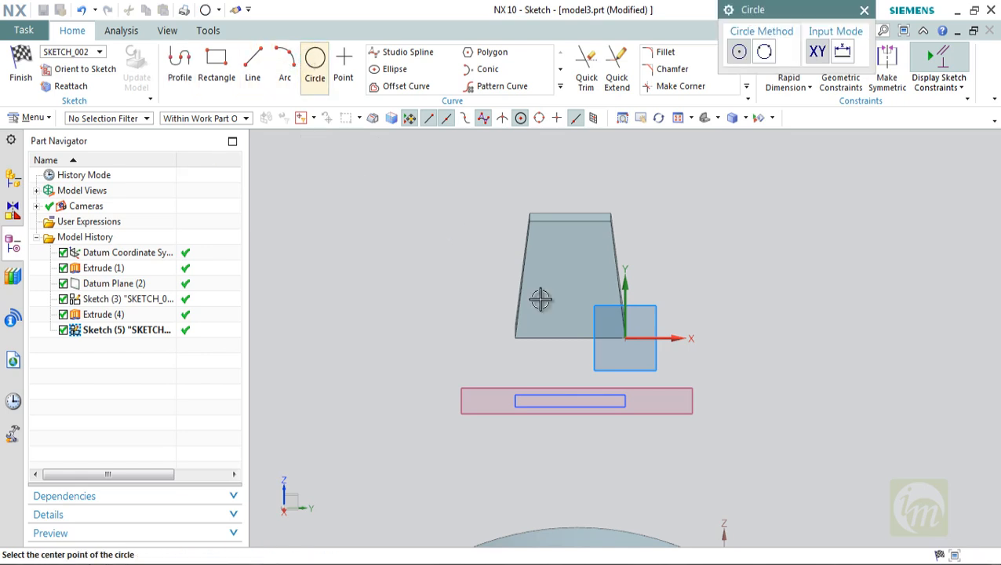
left_click(570, 357)
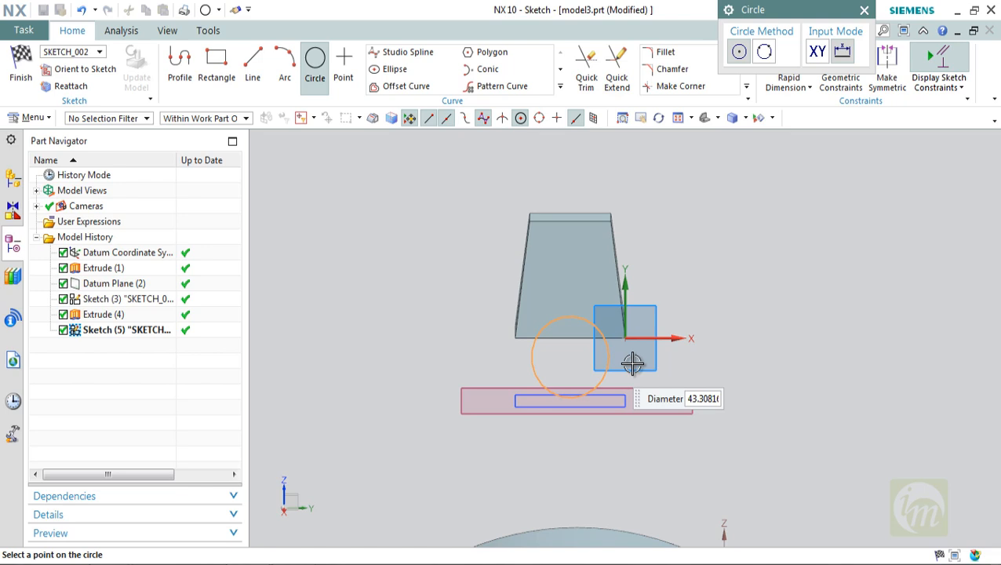
left_click(637, 300)
key("Escape")
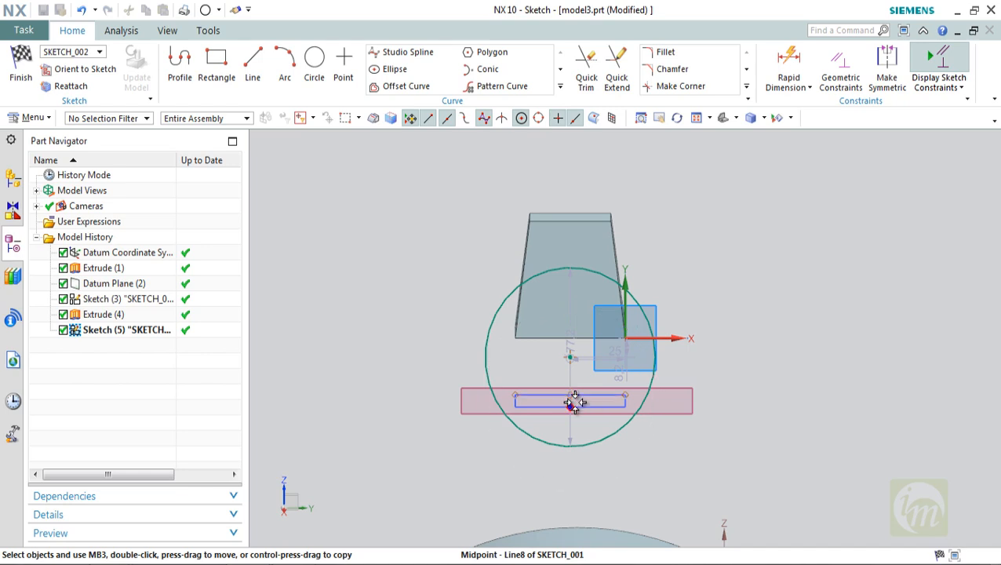
- Move the circle's centre down to the middle of the rectangle sketch, about 25 mm from the vertical axis, and finish the sketch
left_click_drag(577, 400, 577, 400)
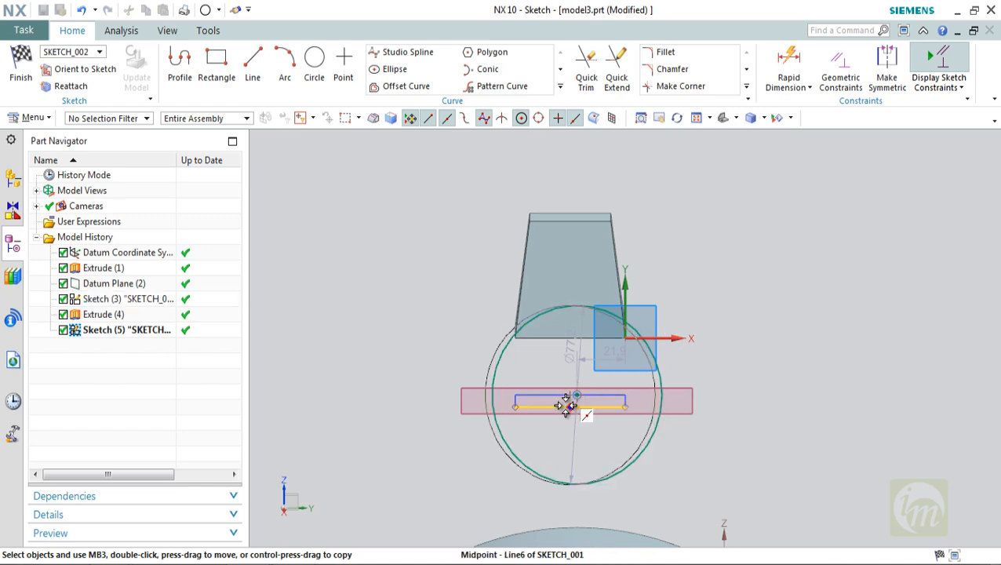
left_click_drag(566, 406, 569, 404)
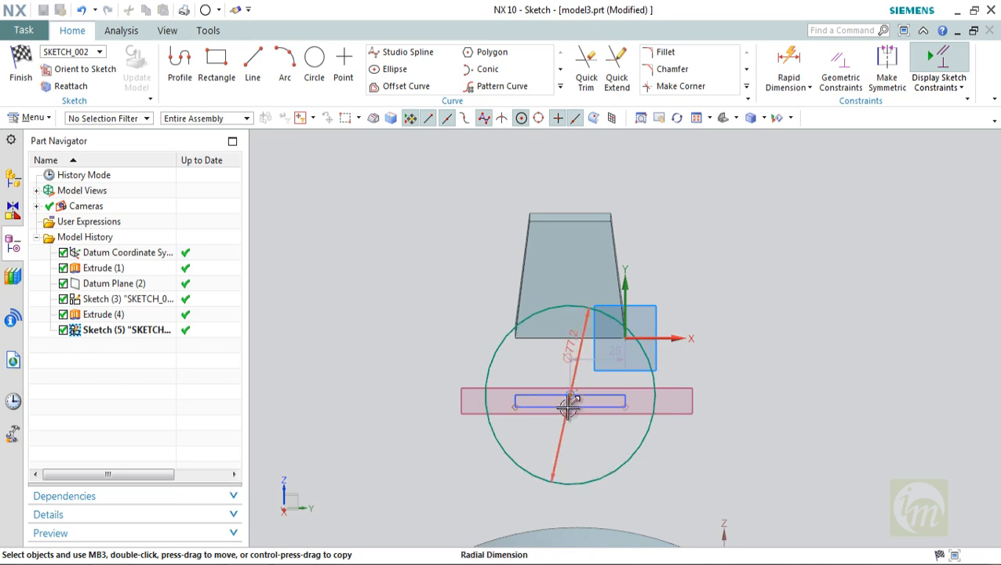
left_click(254, 62)
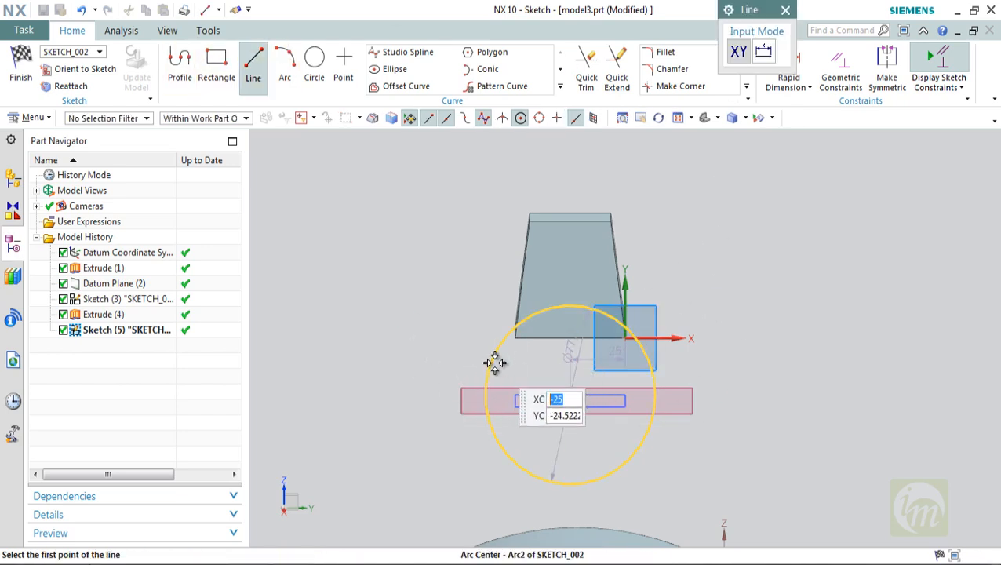
left_click(20, 71)
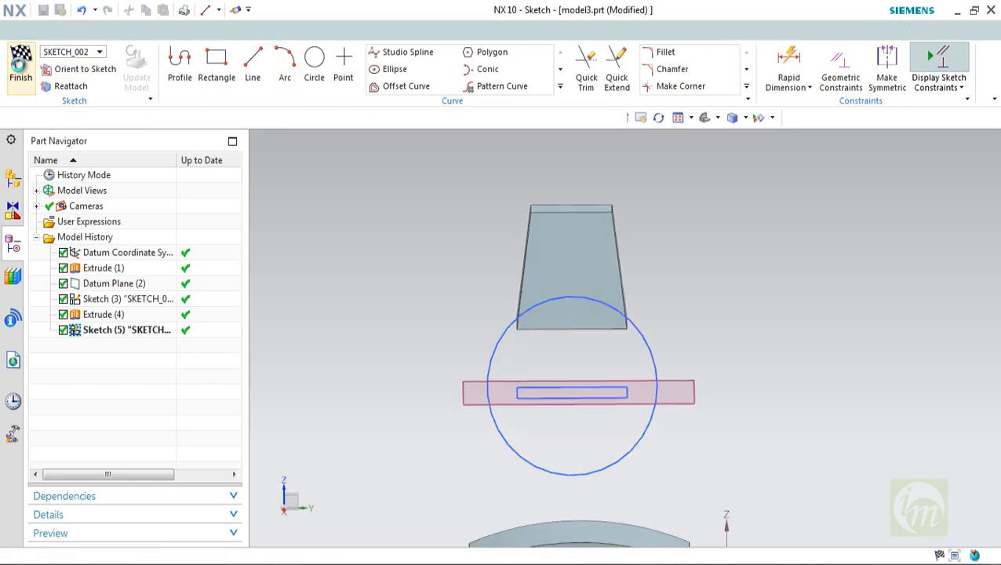
- Extrude the circle with a symmetric distance of 80 mm and subtract it from the drafted body
mouse_move(476, 328)
middle_mouse_down()
mouse_move(576, 346)
mouse_move(512, 331)
middle_mouse_up()
scroll(513, 328, "up", 1)
scroll(521, 301, "down", 3)
left_click(864, 114)
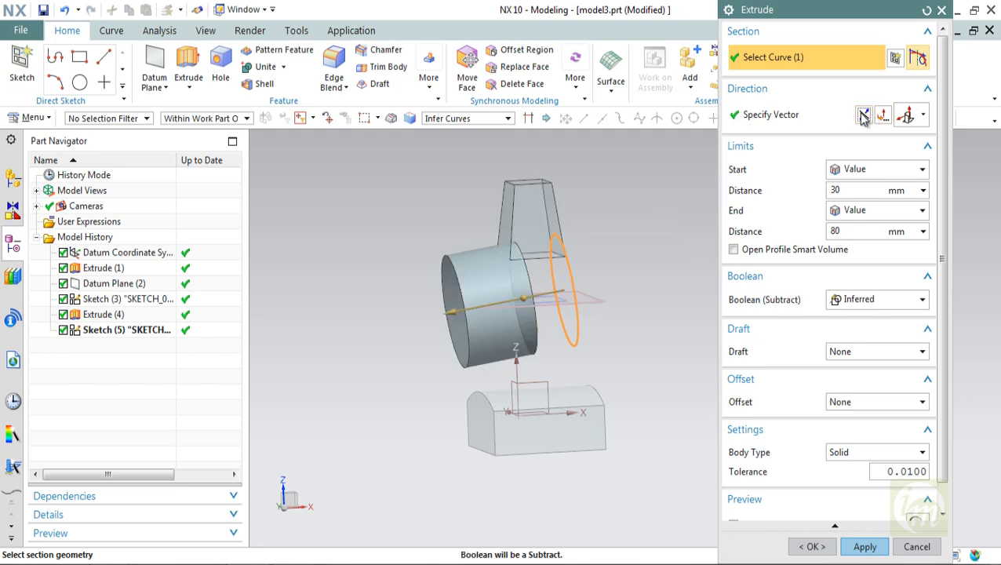
left_click(900, 180)
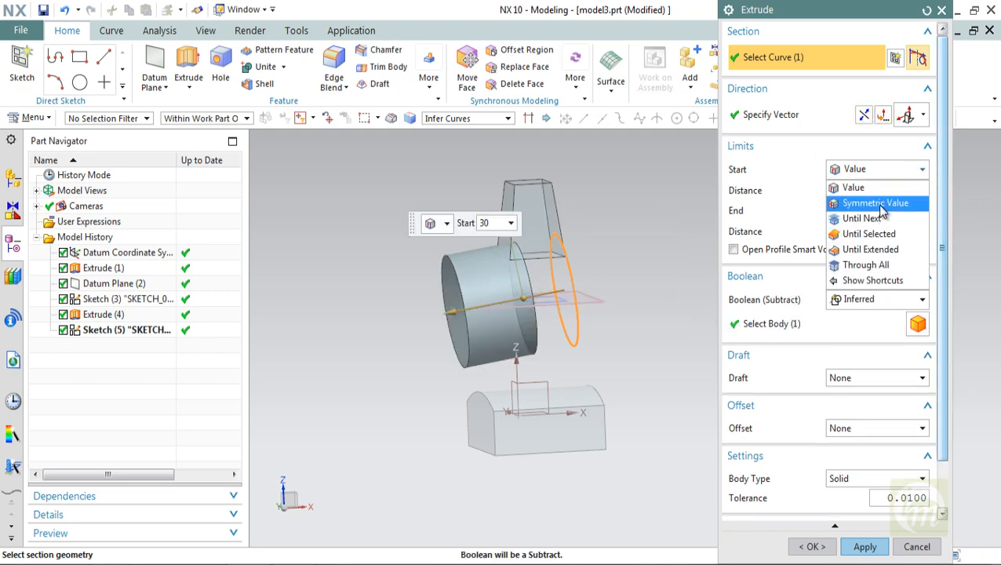
left_click(871, 201)
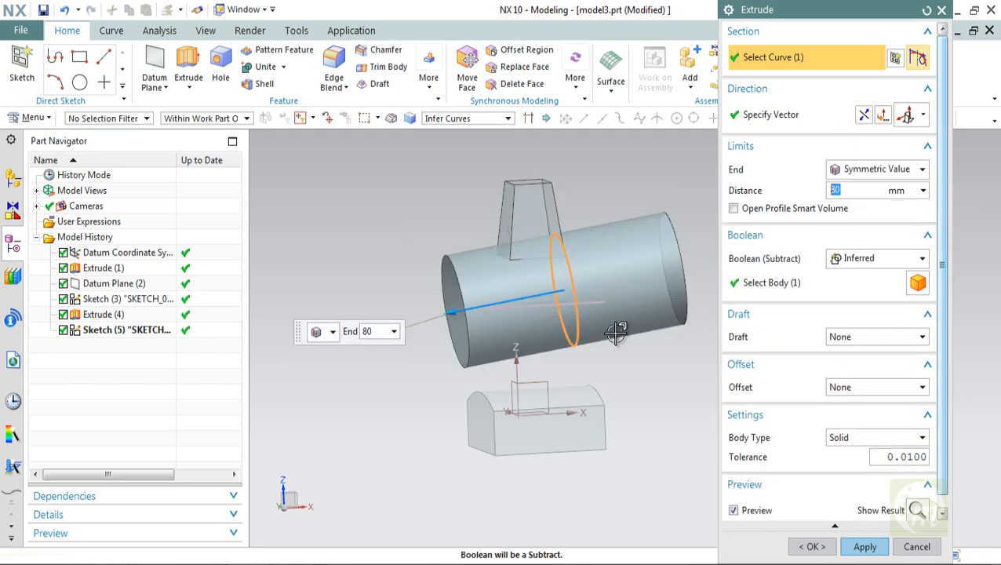
left_click(858, 265)
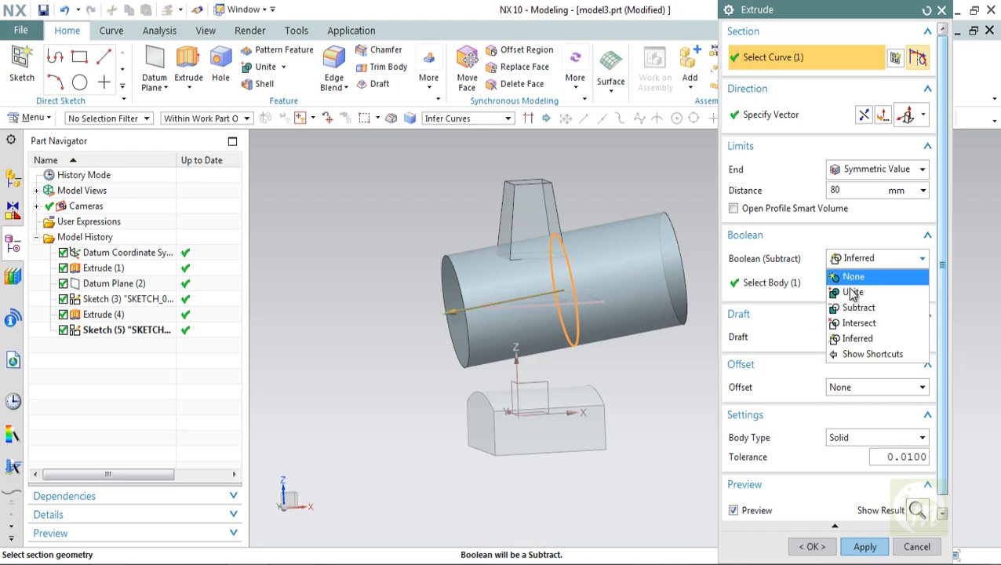
left_click(854, 290)
left_click(875, 543)
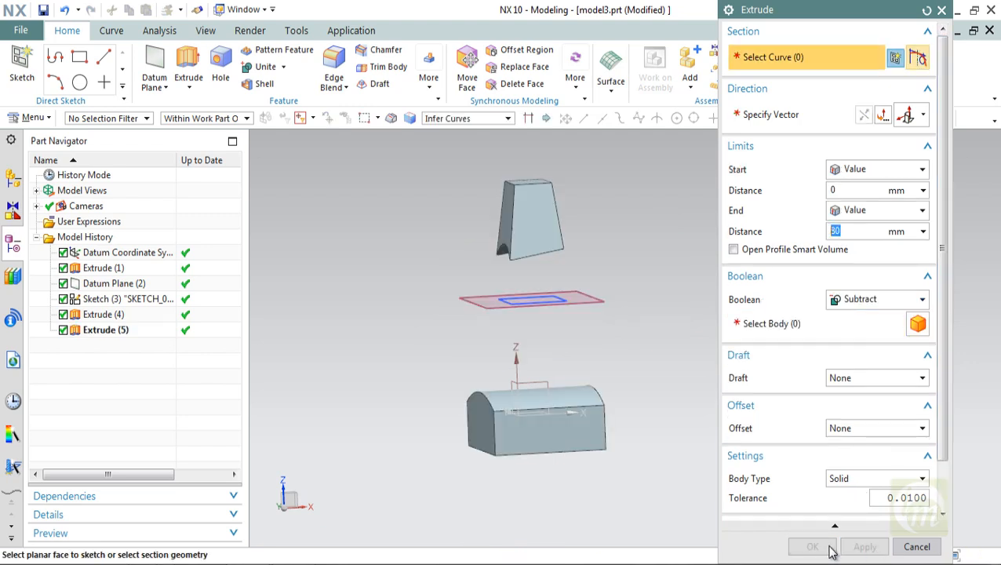
left_click(914, 546)
- Start an Emboss feature and pick all four lines of the rectangle sketch as its section
middle_click_drag(746, 388, 595, 331)
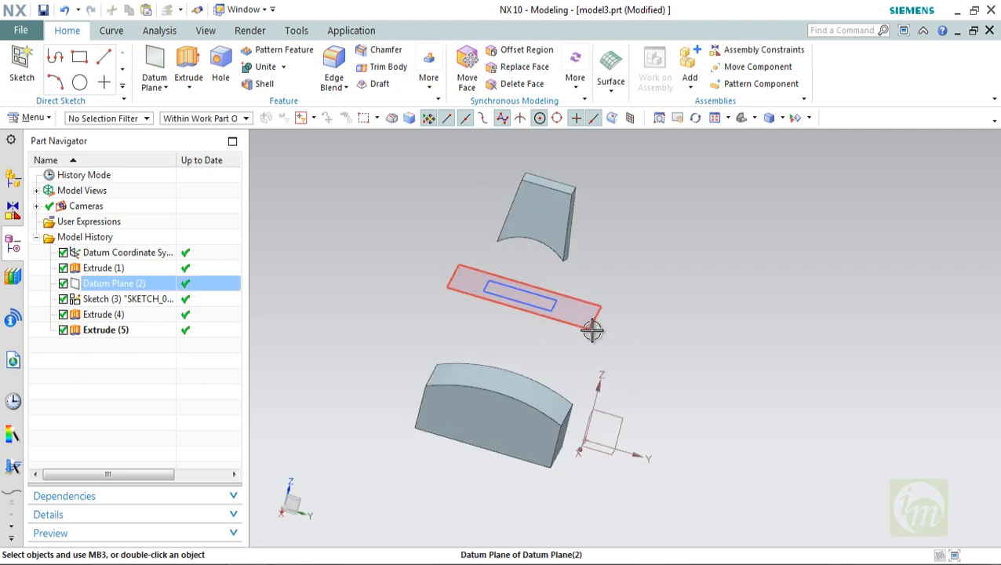
middle_click_drag(558, 263, 584, 223)
left_click(33, 118)
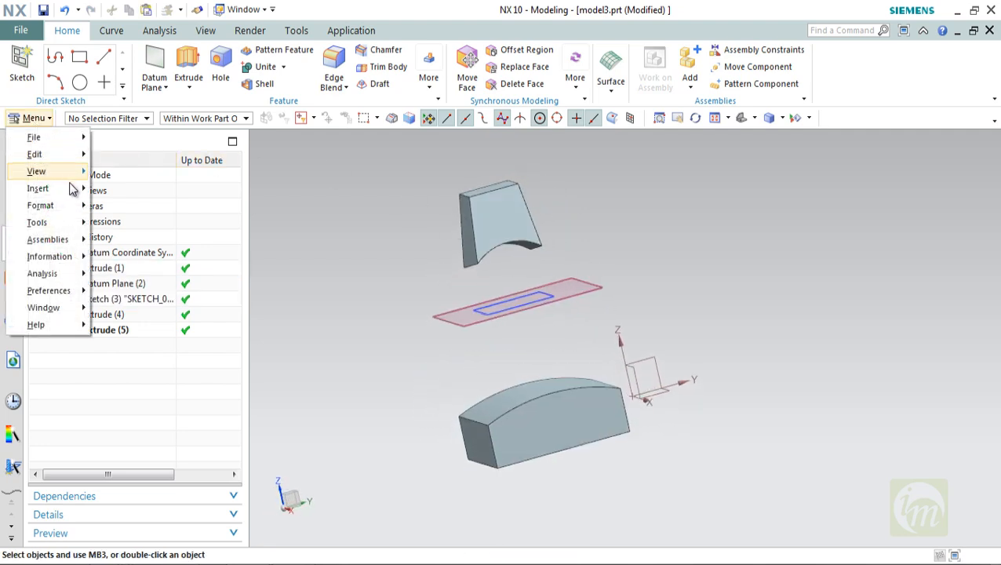
mouse_move(63, 189)
mouse_move(124, 185)
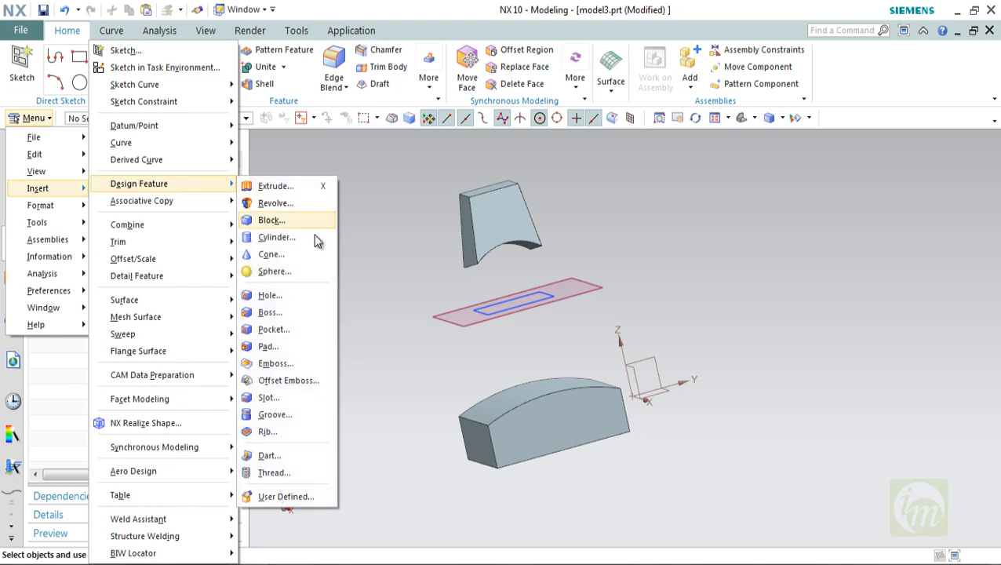
left_click(285, 359)
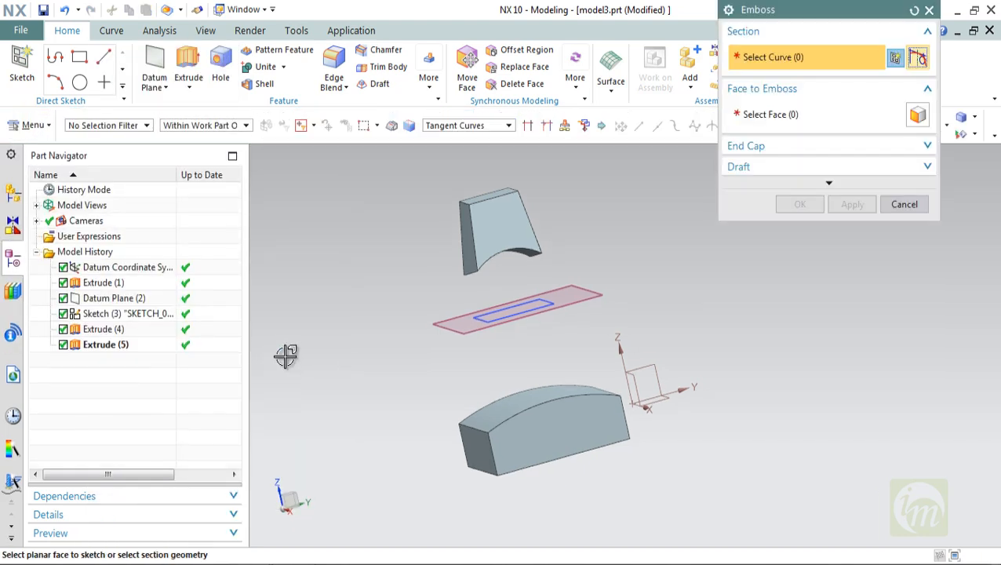
left_click(535, 308)
scroll(548, 302, "up", 3)
left_click(534, 292)
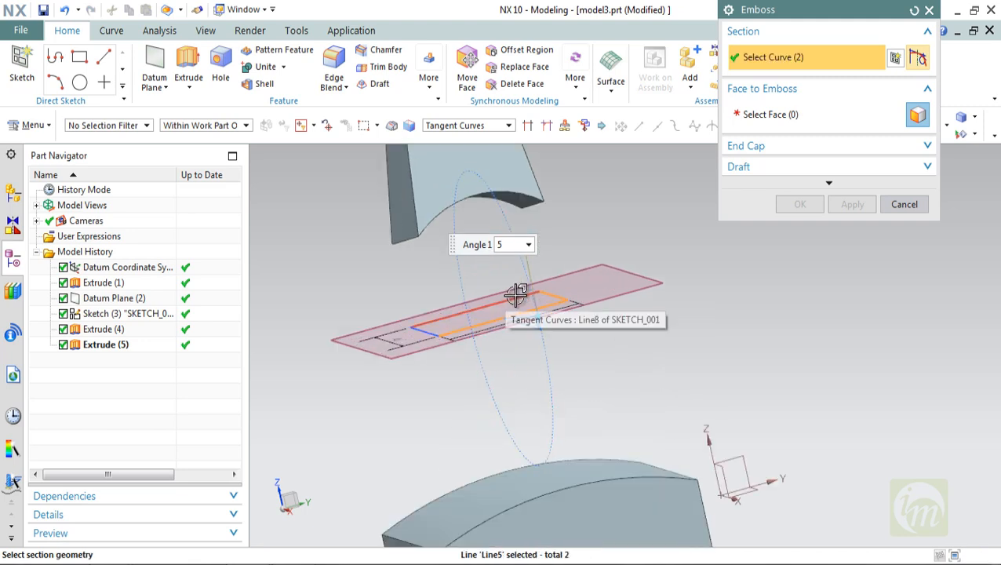
left_click(419, 333)
left_click(425, 331)
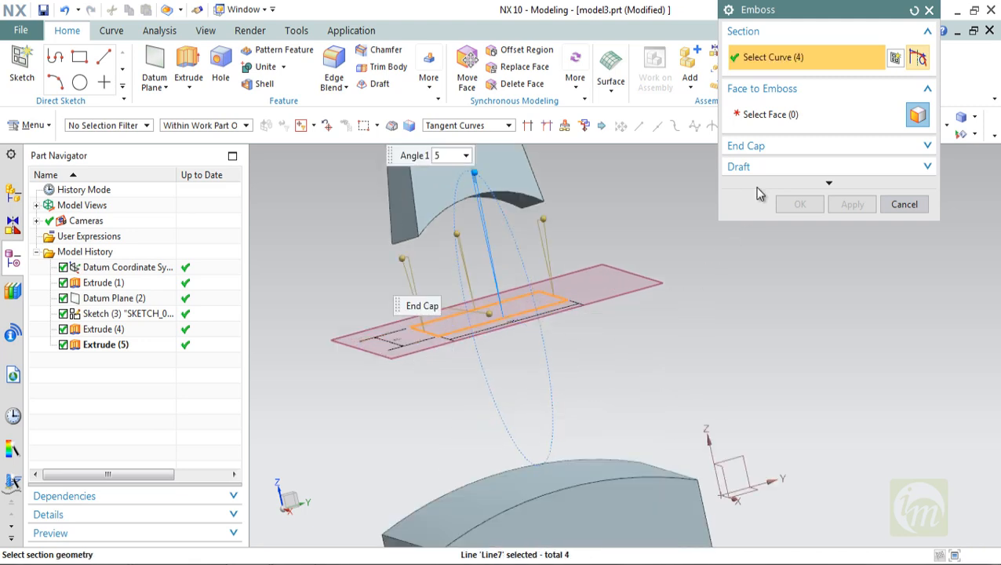
- Pick the block's curved top face as the face to emboss, and set the end cap geometry to Embossed Faces
left_click(759, 115)
left_click(590, 449)
middle_click_drag(589, 449, 715, 396)
left_click(785, 149)
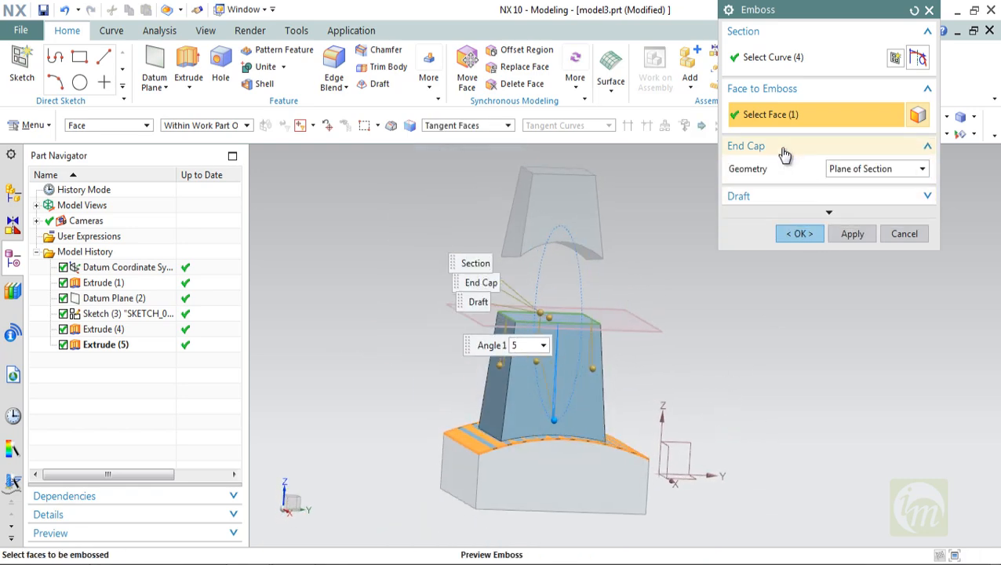
left_click(856, 169)
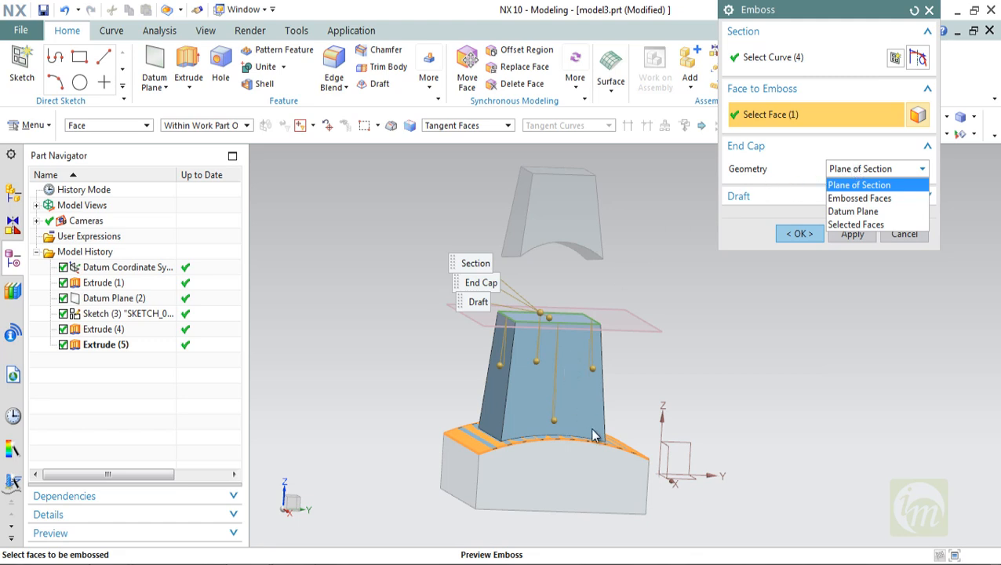
left_click(858, 199)
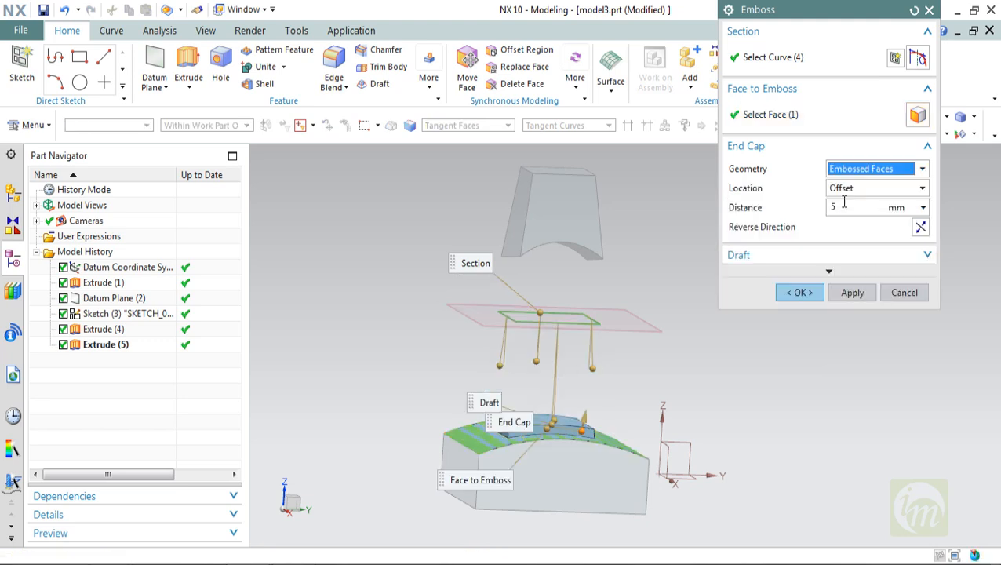
middle_click_drag(717, 387, 654, 403)
scroll(545, 439, "down", 3)
scroll(545, 439, "up", 5)
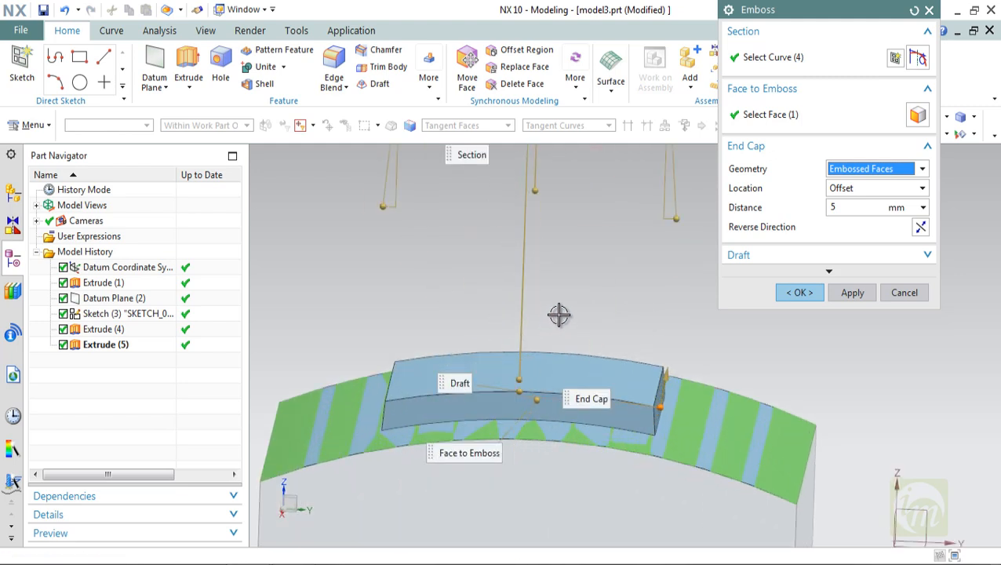
- Try Plane of Section as the end cap geometry and inspect the emboss preview
scroll(561, 313, "down", 2)
left_click(854, 174)
left_click(855, 186)
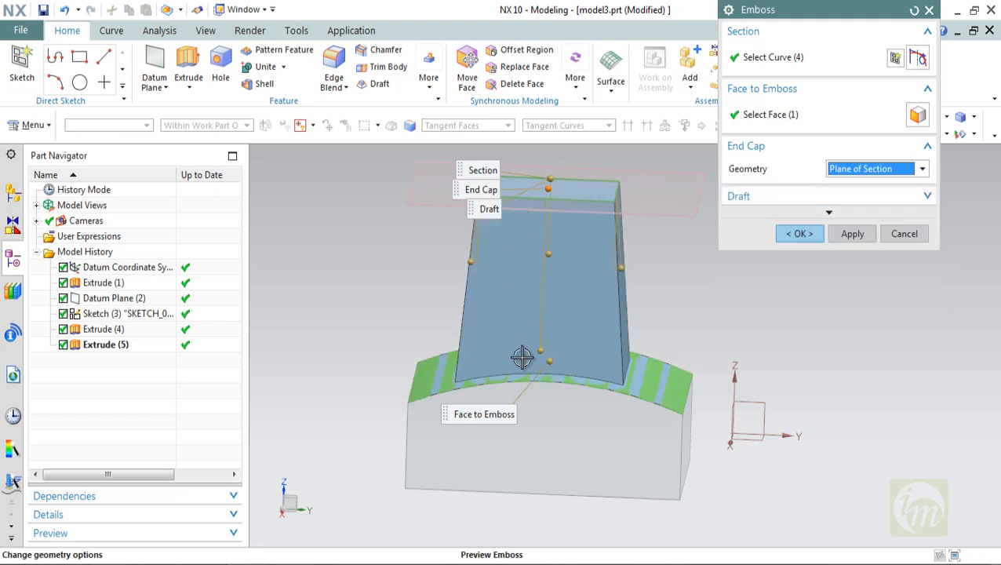
scroll(525, 380, "up", 3)
scroll(530, 380, "down", 5)
middle_click_drag(645, 358, 668, 351)
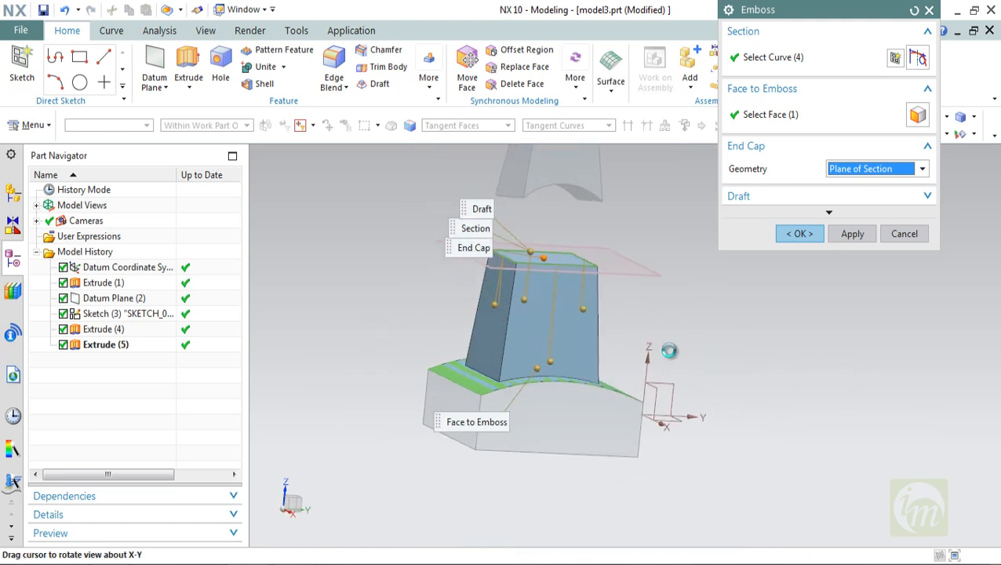
- Set the end cap geometry to Embossed Faces, trying an offset of -5 mm before setting it to 5 mm
left_click(856, 171)
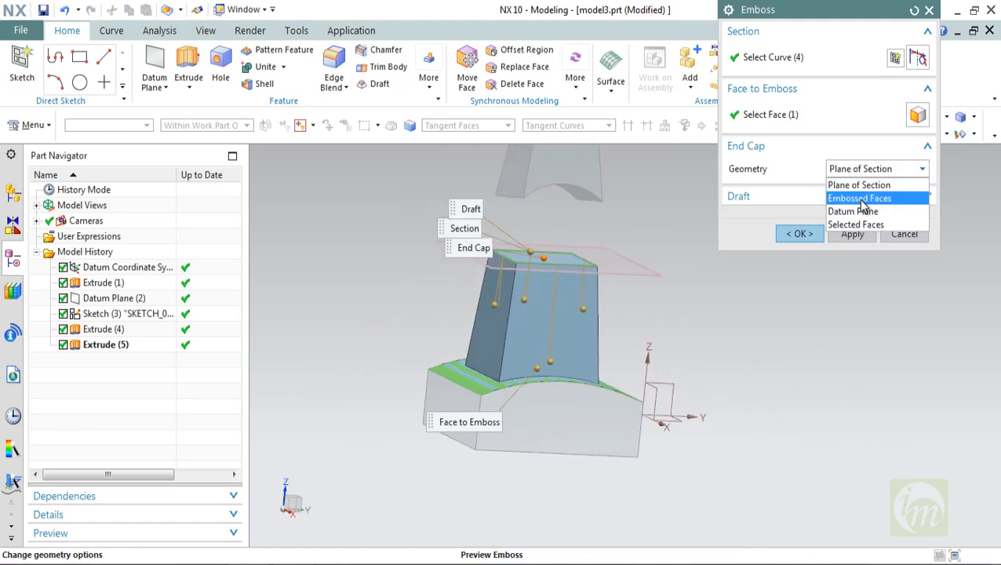
left_click(859, 199)
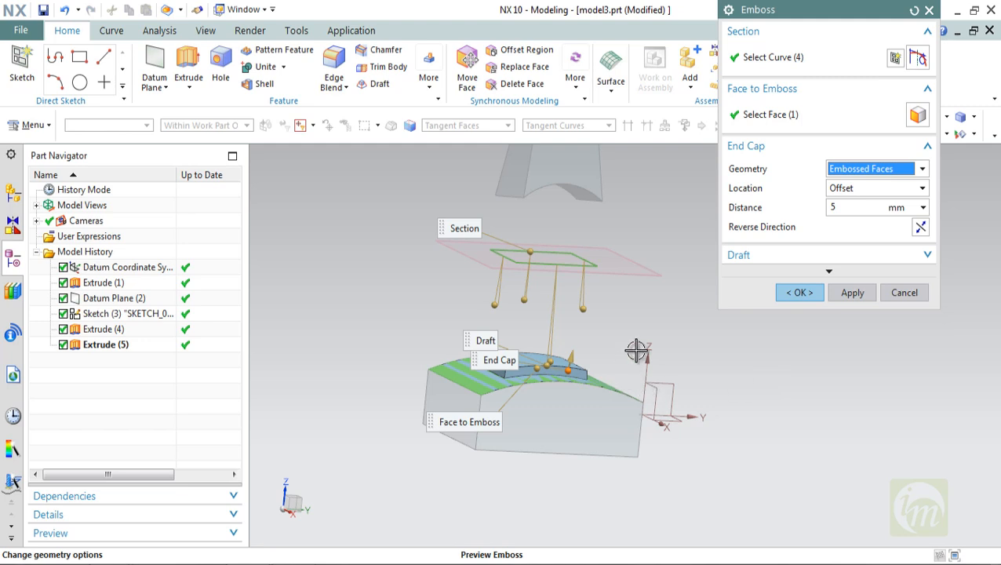
left_click(833, 207)
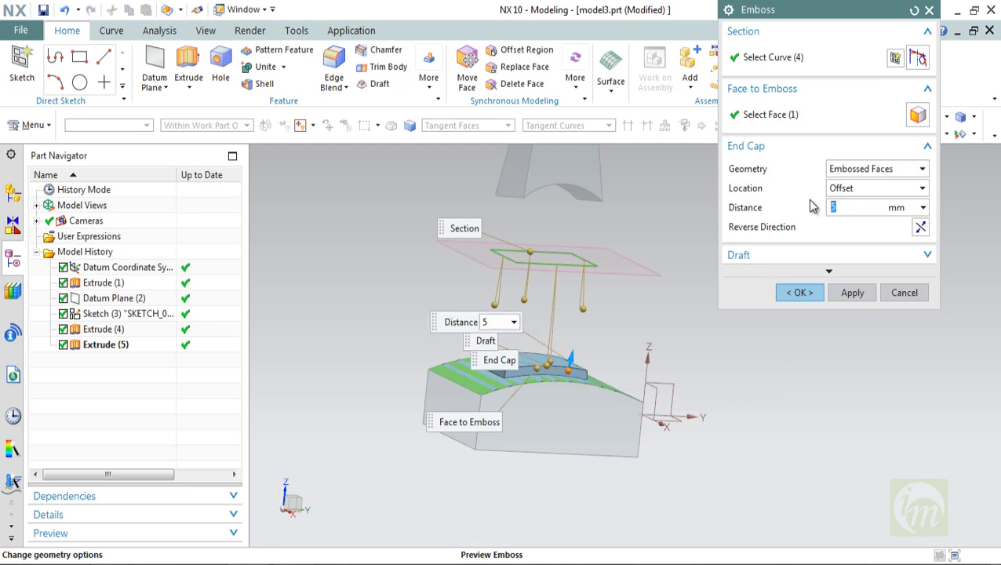
type("-5")
key("Return")
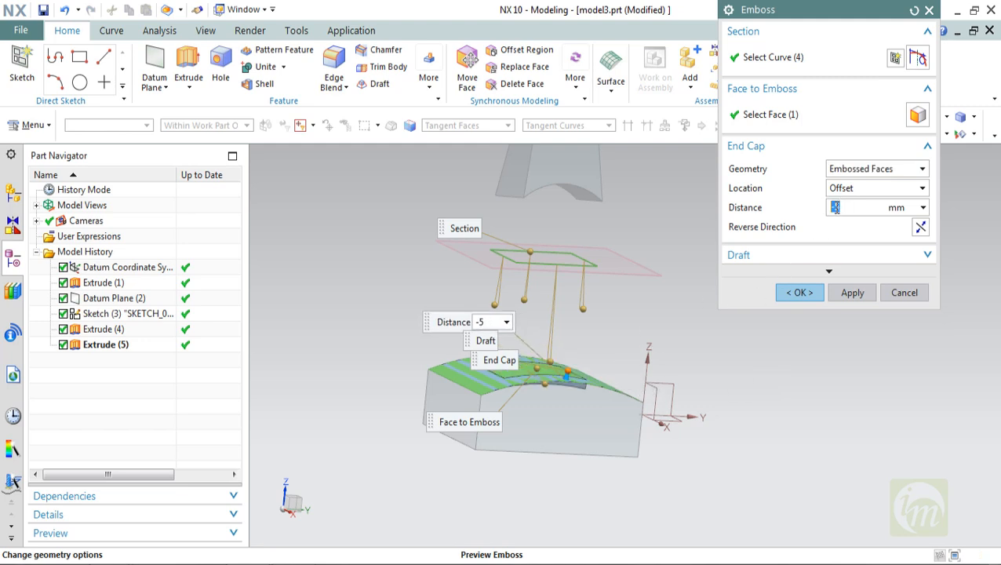
mouse_move(613, 347)
middle_mouse_down()
mouse_move(595, 359)
mouse_move(610, 364)
middle_mouse_up()
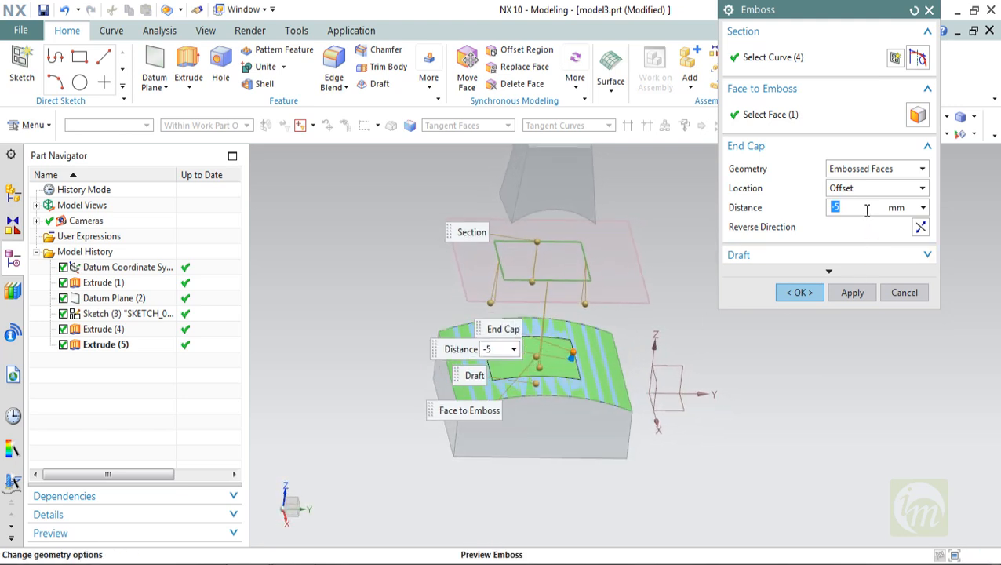
key("Return")
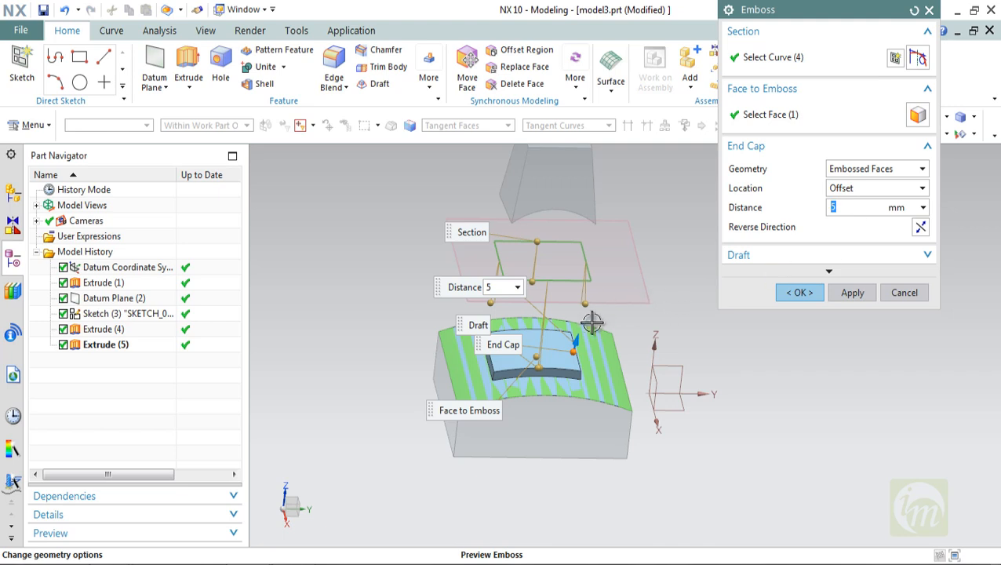
- Increase the end cap offset to 35 mm and try both directions, leaving it pointing down into the block
left_click_drag(578, 339, 603, 295)
left_click(851, 207)
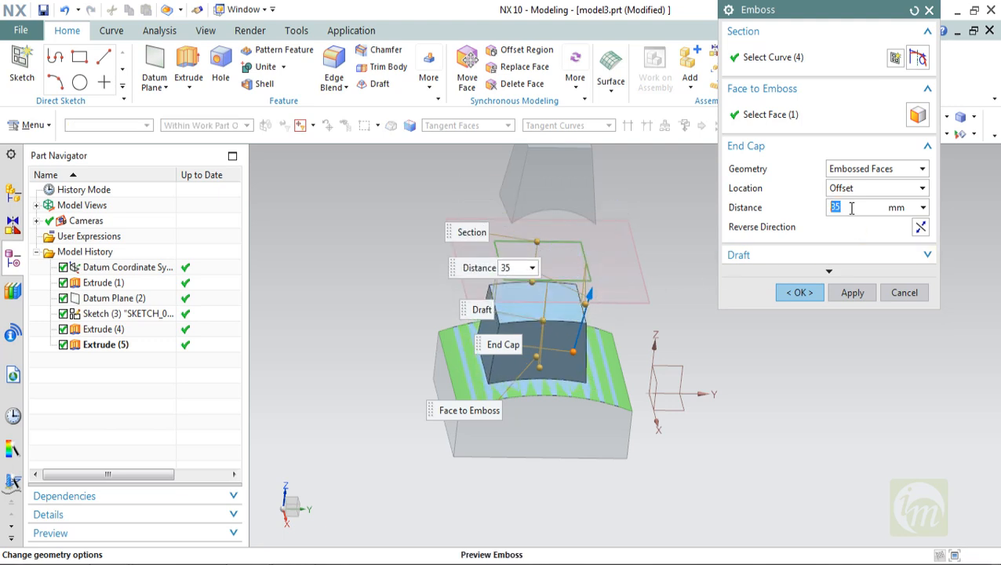
middle_click_drag(706, 358, 710, 309)
left_click(920, 228)
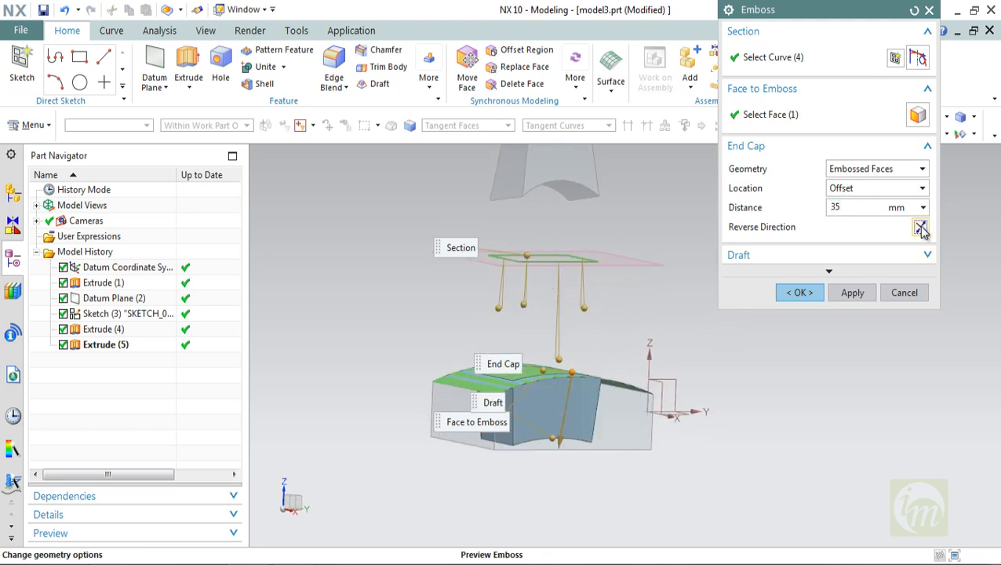
left_click(920, 228)
middle_click_drag(719, 400, 682, 399)
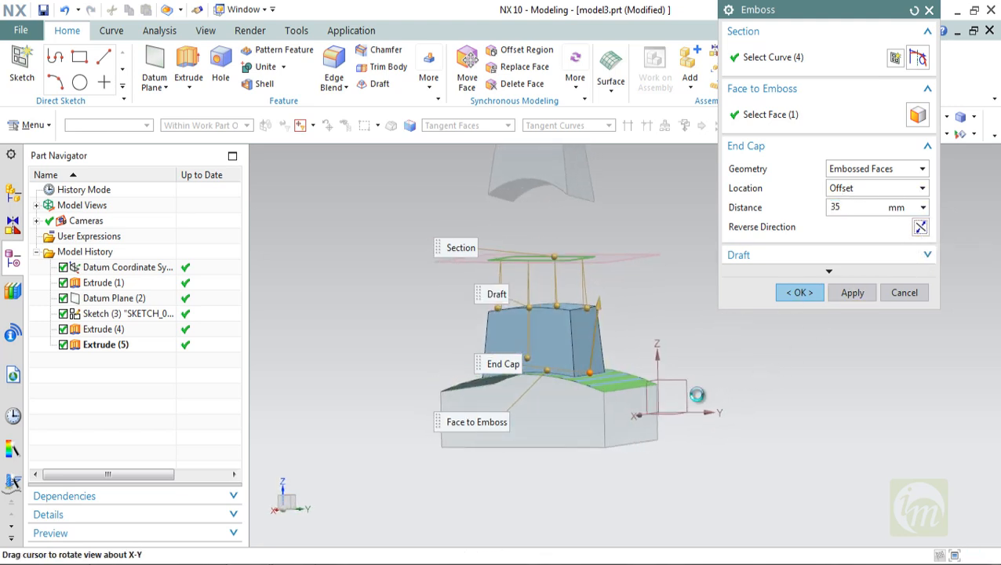
mouse_move(797, 366)
middle_mouse_down()
mouse_move(809, 344)
mouse_move(804, 380)
middle_mouse_up()
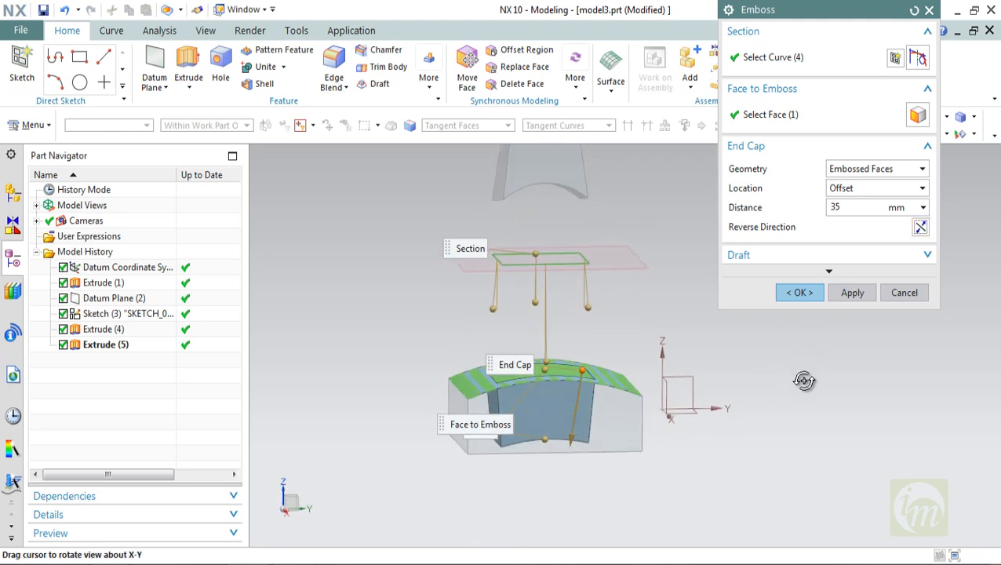
- Apply the emboss as a pocket in the block, close the Emboss dialog, and undo the feature
left_click(852, 292)
middle_click_drag(741, 368, 800, 340)
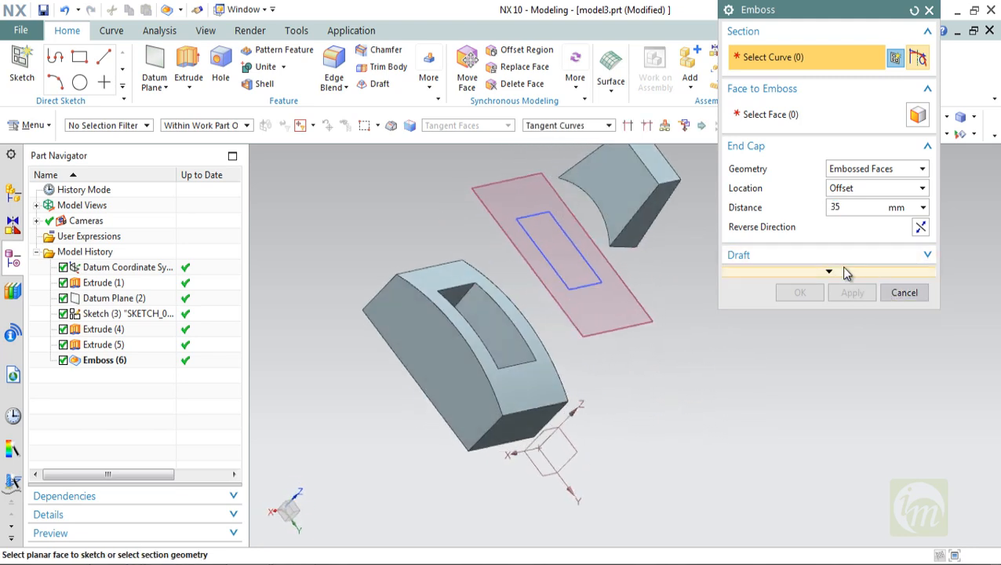
key("Escape")
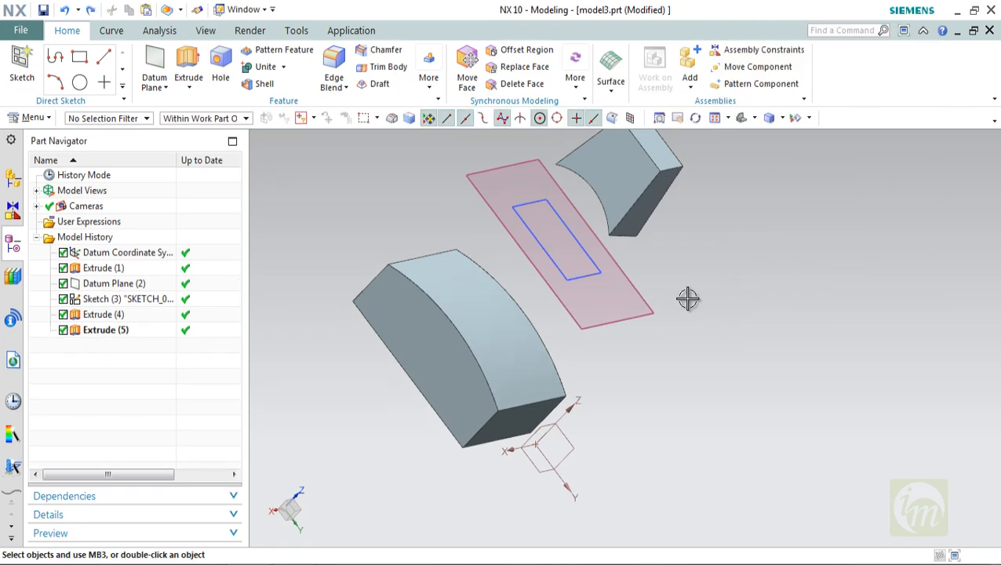
- Start a new Emboss feature and select the rectangle sketch's four lines as its section
left_click(31, 118)
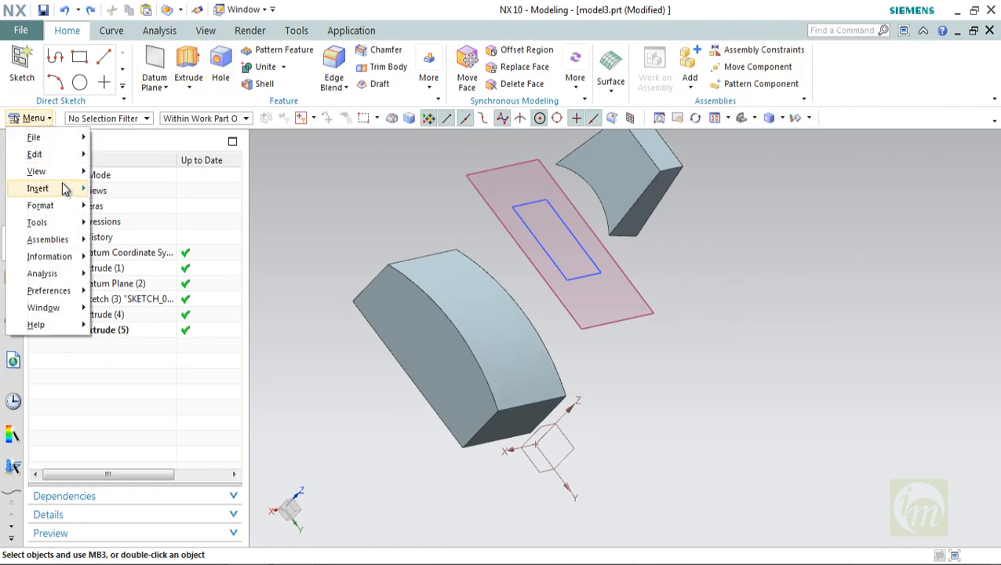
mouse_move(63, 188)
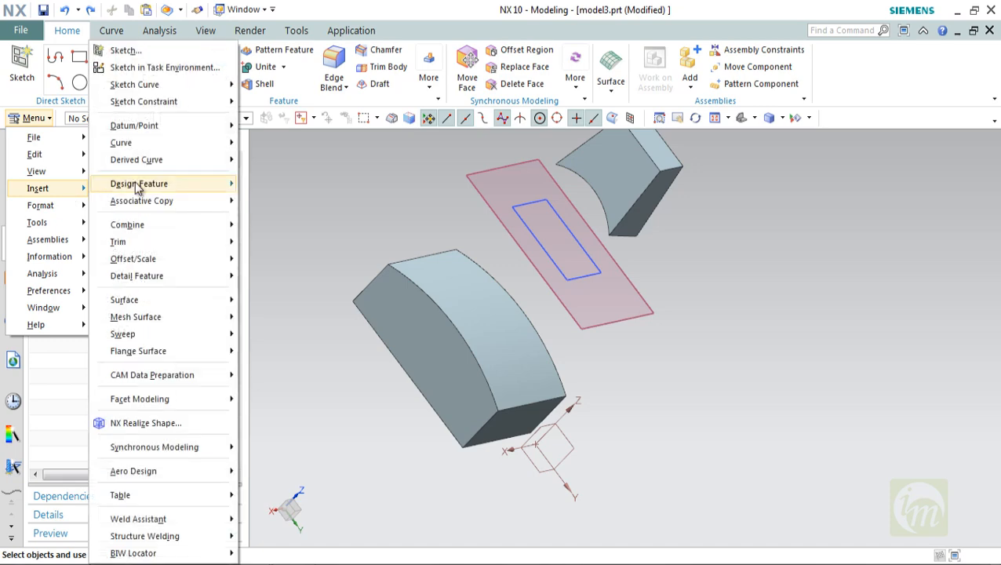
mouse_move(141, 183)
left_click(280, 363)
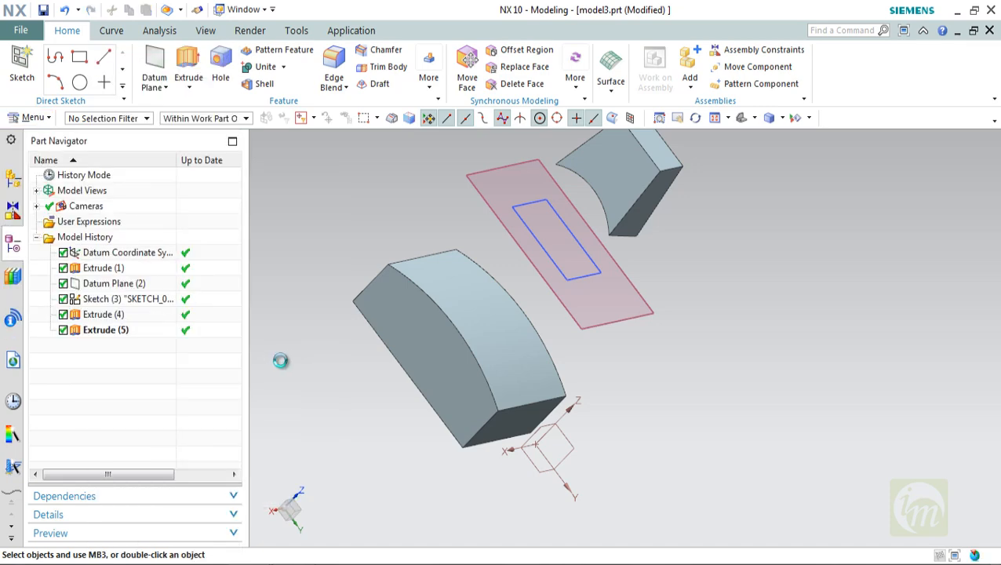
left_click(536, 244)
left_click(590, 263)
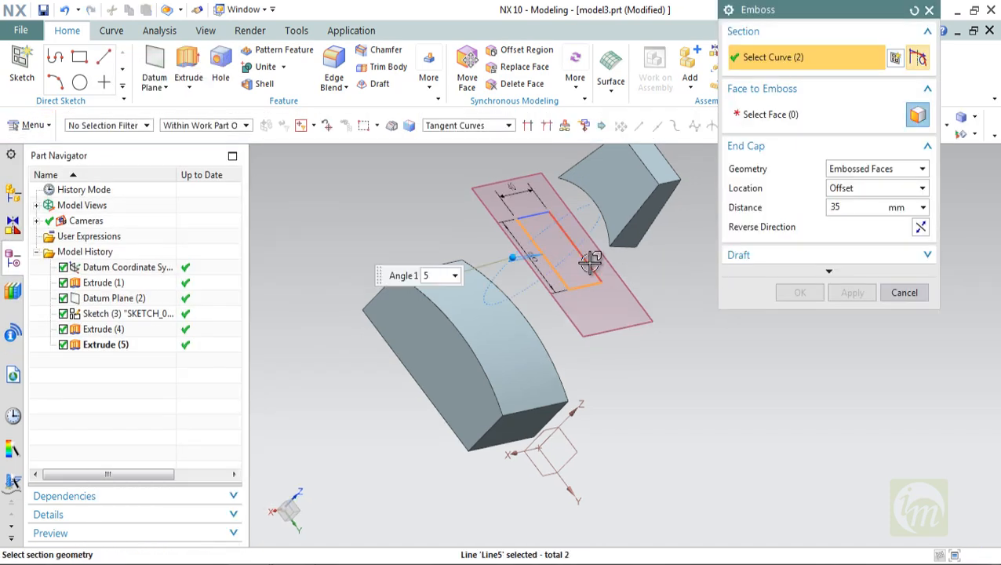
left_click(545, 208)
left_click(541, 210)
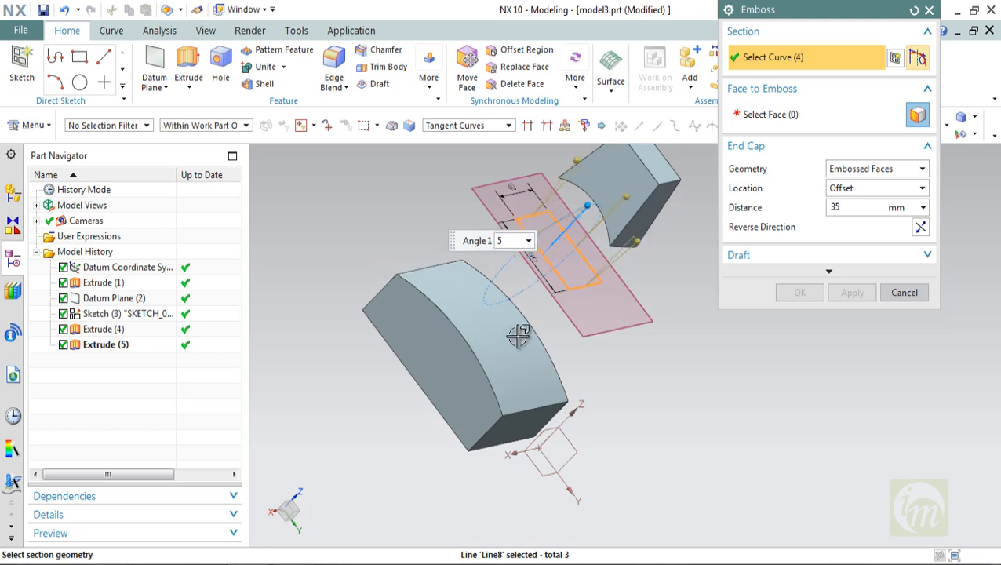
- Choose the block's curved top face for embossing, with a 20 mm end cap offset reversed into the block
left_click(539, 359)
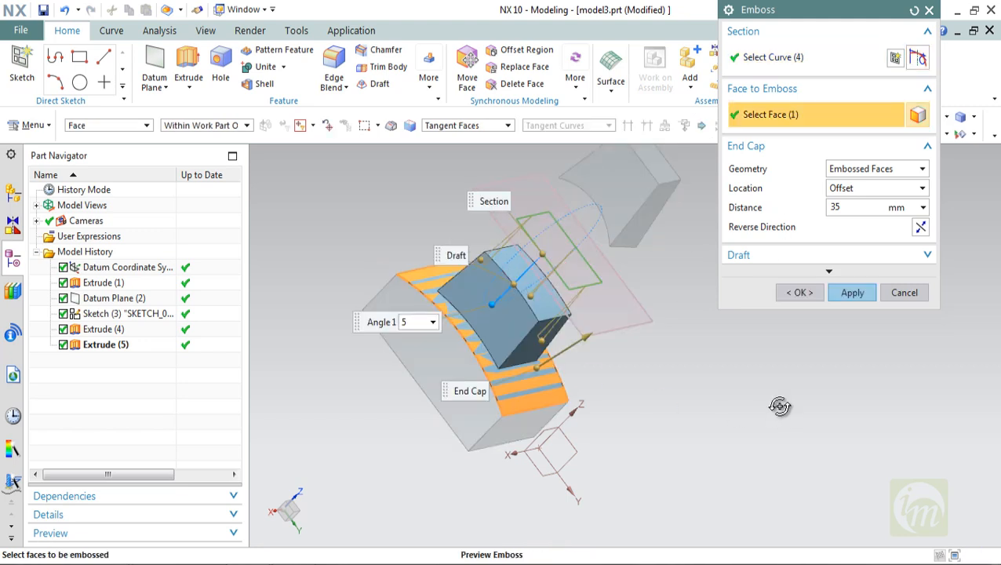
middle_click_drag(779, 406, 850, 306)
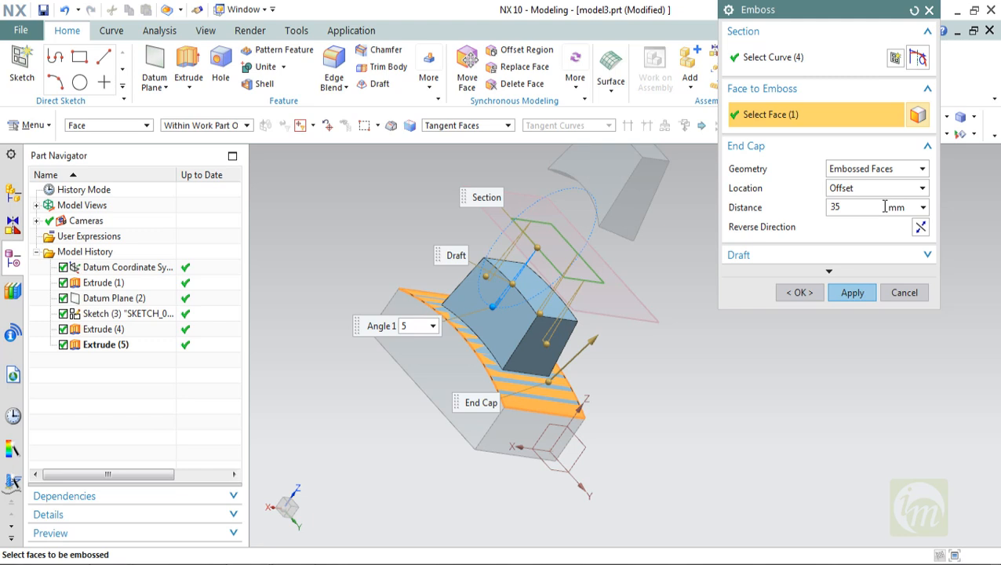
left_click(867, 210)
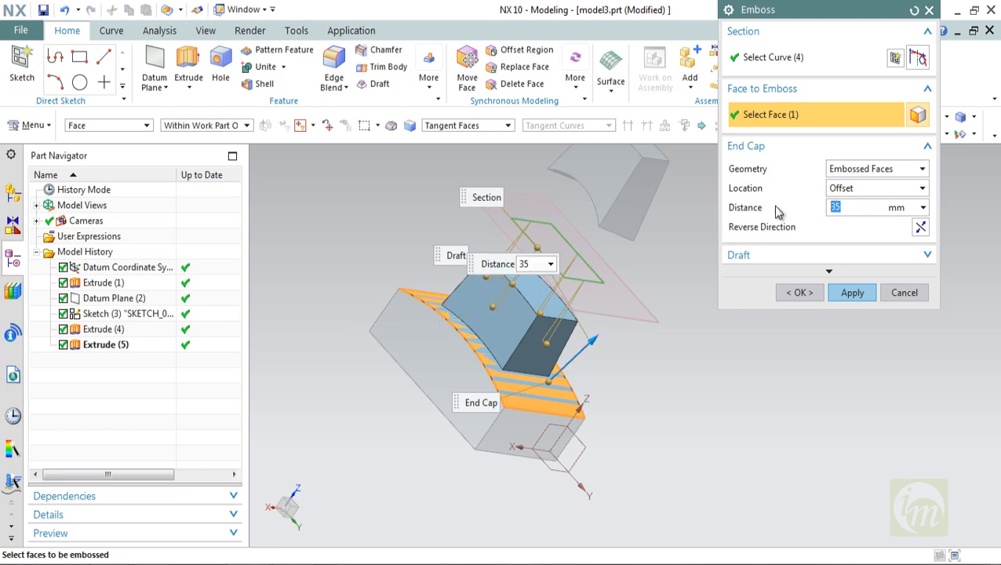
left_click(920, 227)
- Review the draft and additional Emboss settings, and show the computed pocket before returning to the preview
left_click(922, 254)
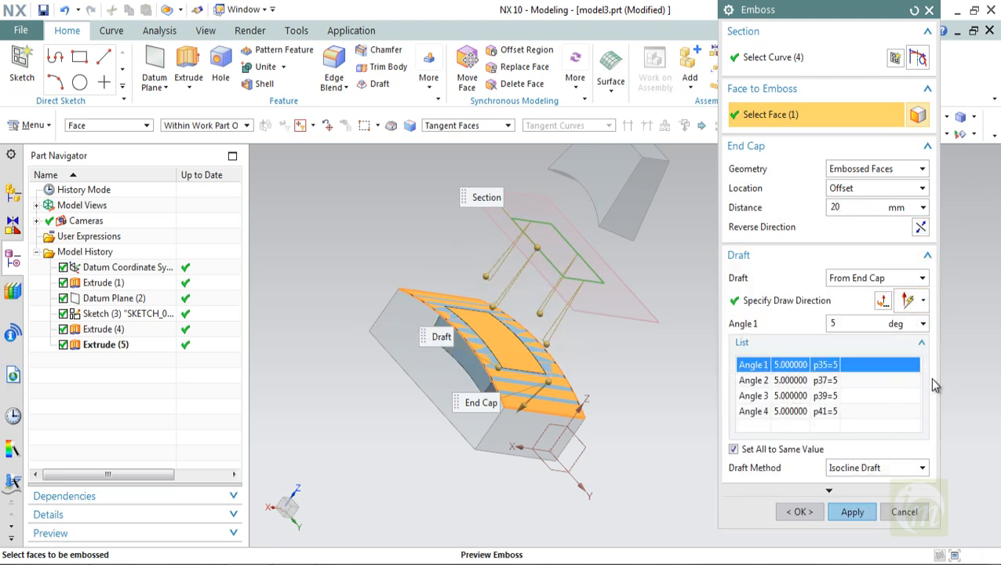
left_click(829, 490)
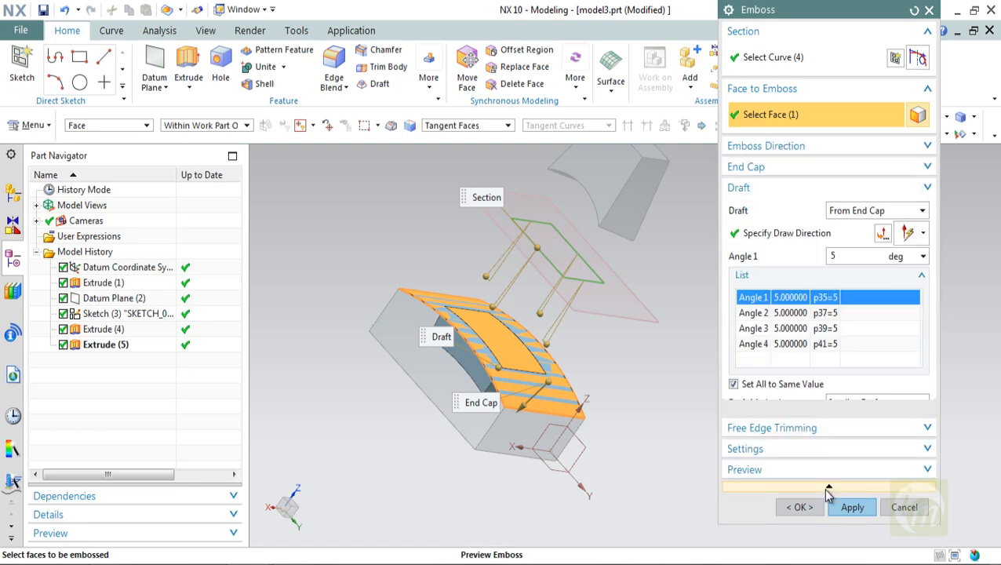
left_click(810, 251)
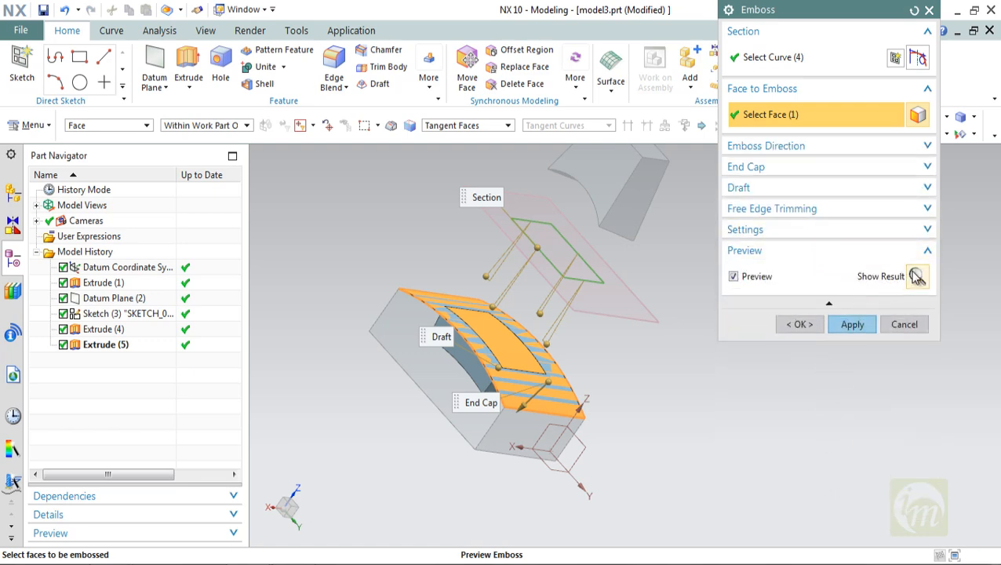
left_click(916, 275)
mouse_move(652, 389)
middle_mouse_down()
mouse_move(620, 376)
mouse_move(595, 398)
mouse_move(650, 364)
mouse_move(640, 397)
middle_mouse_up()
left_click(917, 276)
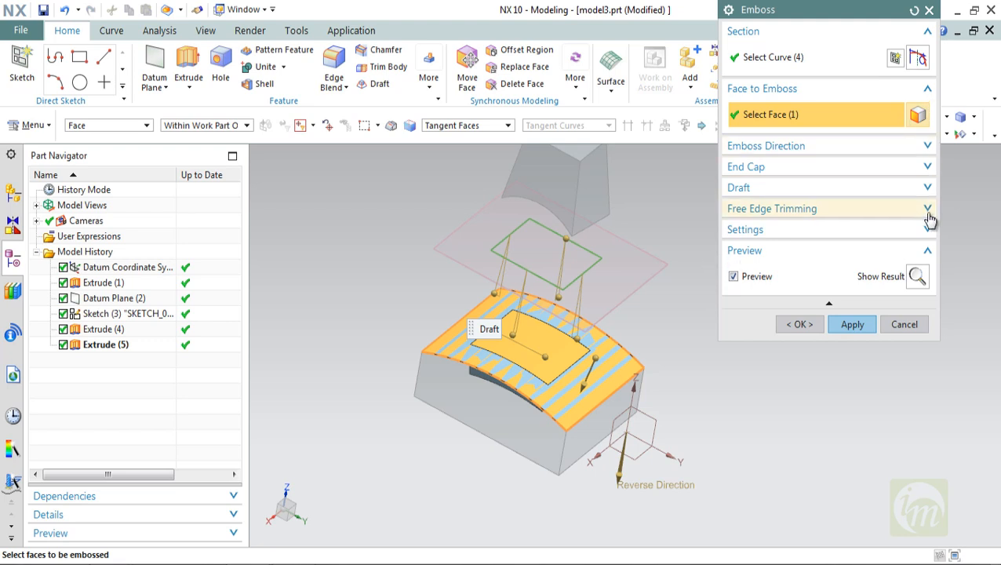
- Reverse the end cap direction so the emboss rises out of the block's curved top face
left_click(911, 92)
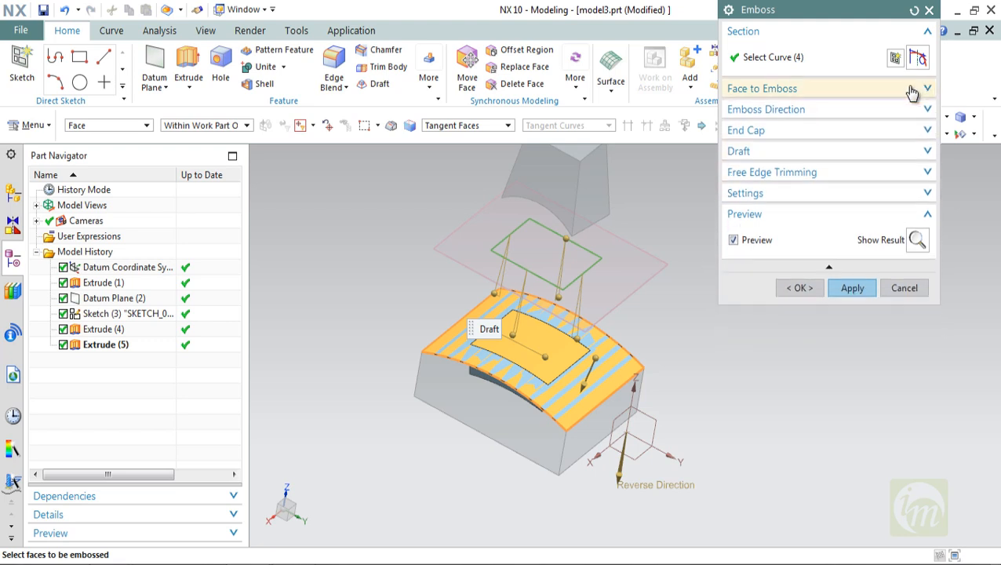
left_click(830, 111)
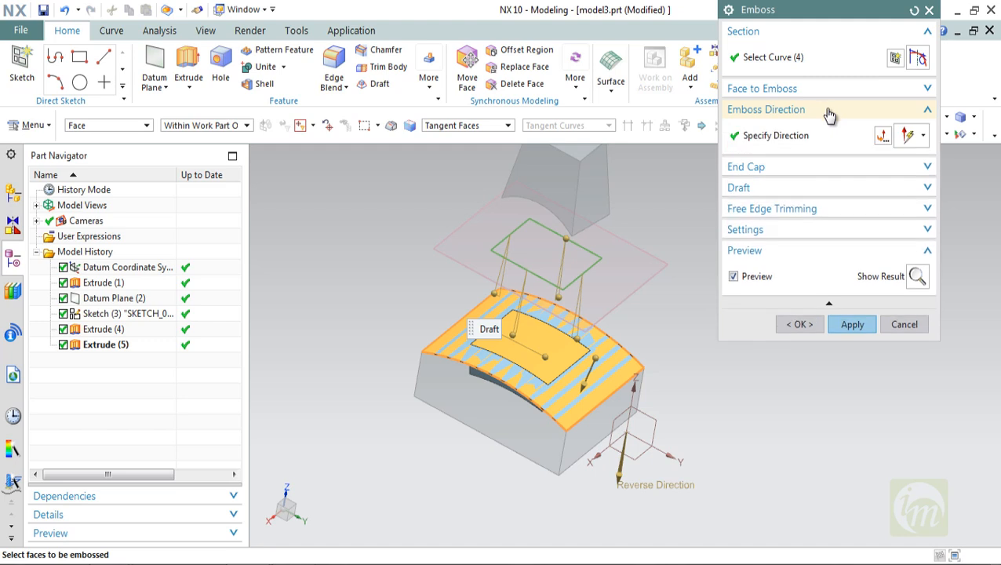
left_click(827, 114)
left_click(821, 141)
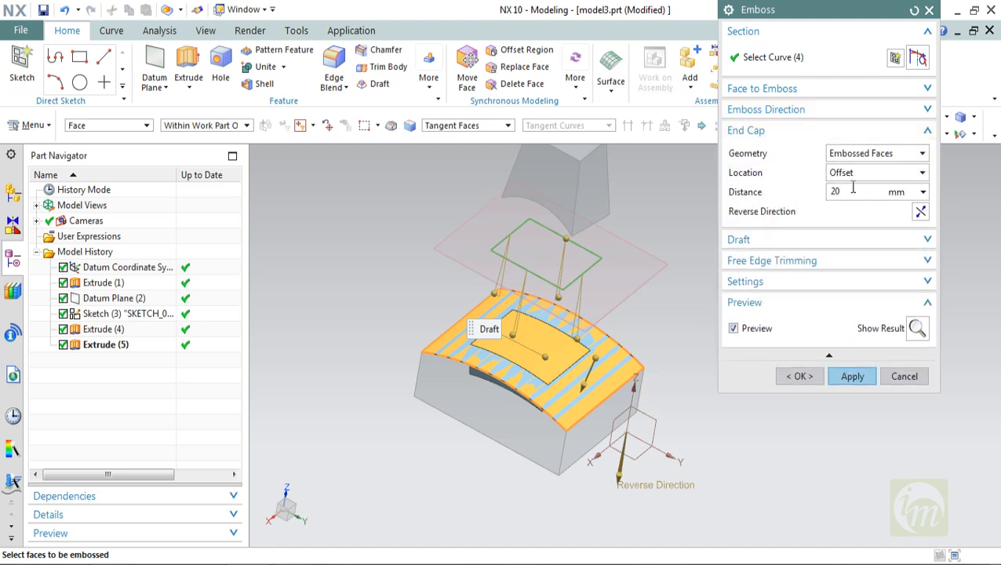
left_click(920, 216)
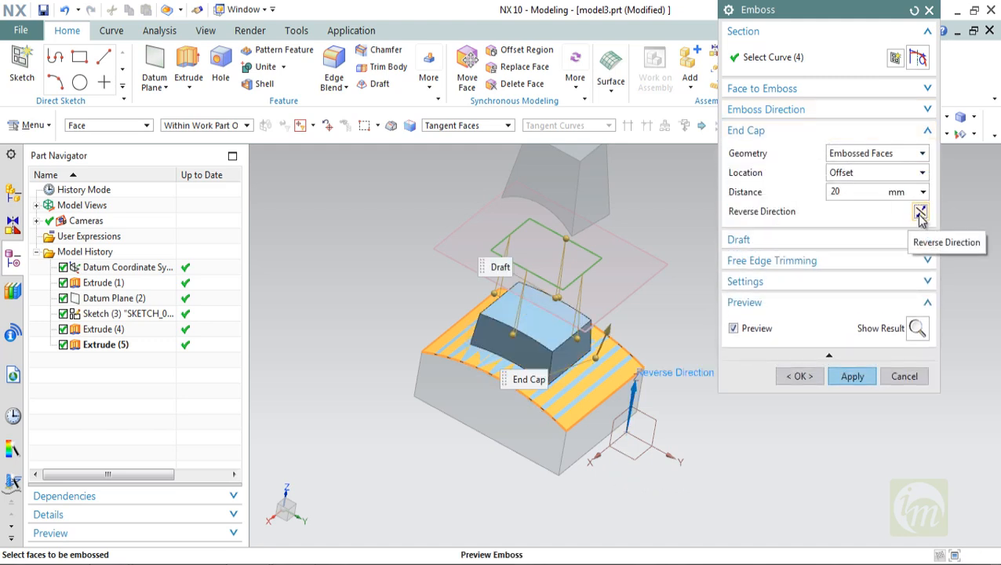
middle_click_drag(549, 313, 544, 234)
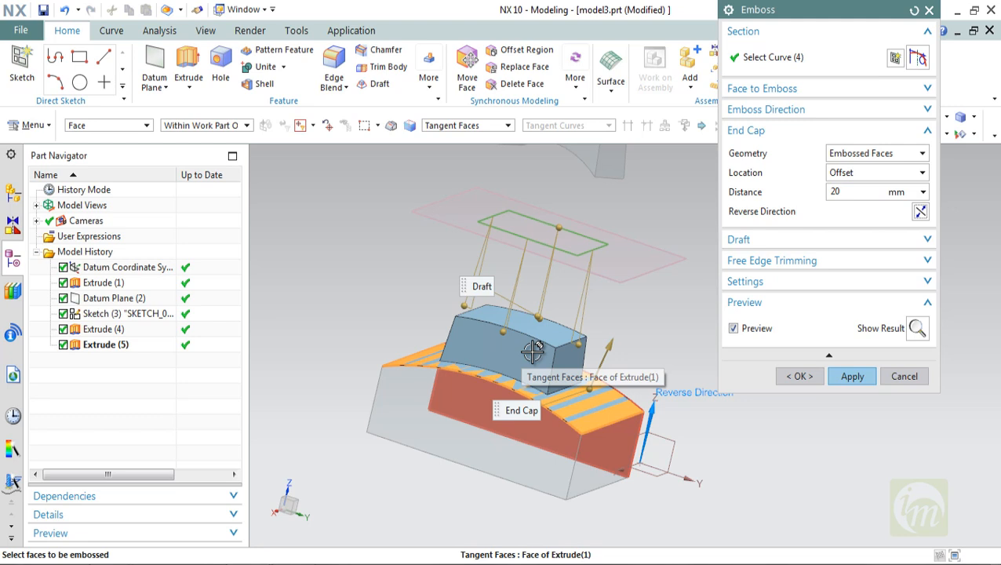
- Try an 8° and a 10° draft from the end cap on all four sides of the emboss
left_click(815, 239)
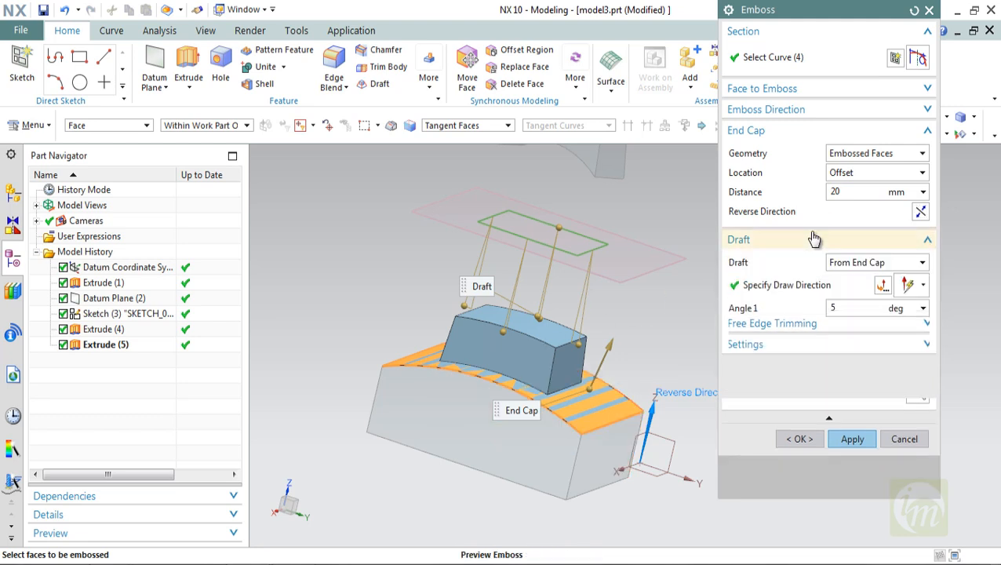
left_click(842, 306)
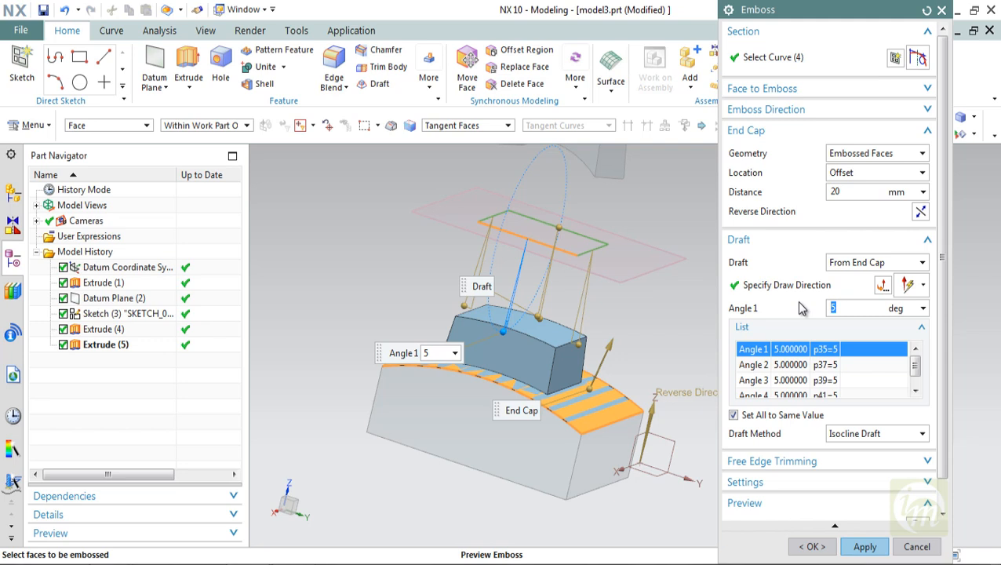
key("Return")
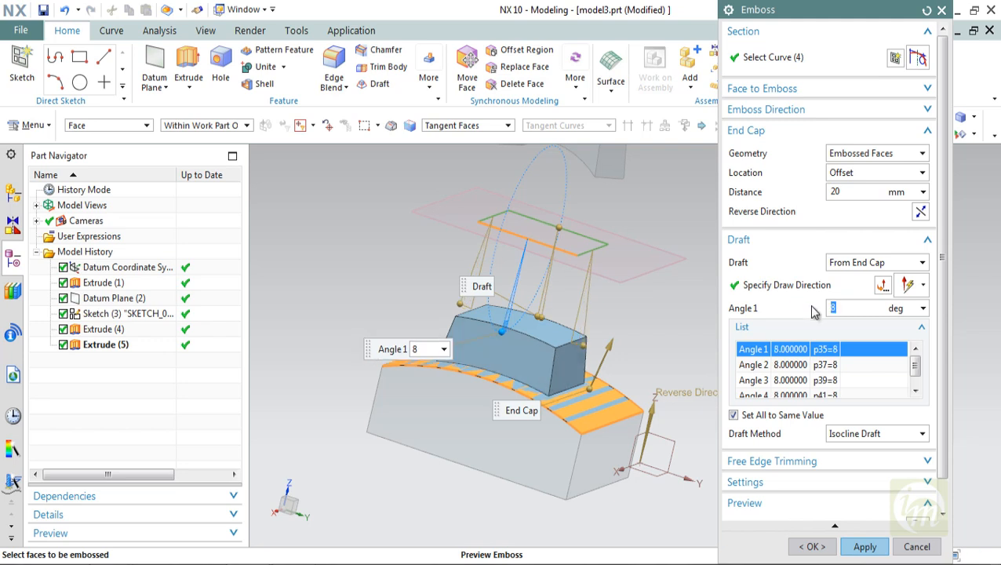
type("10")
key("Return")
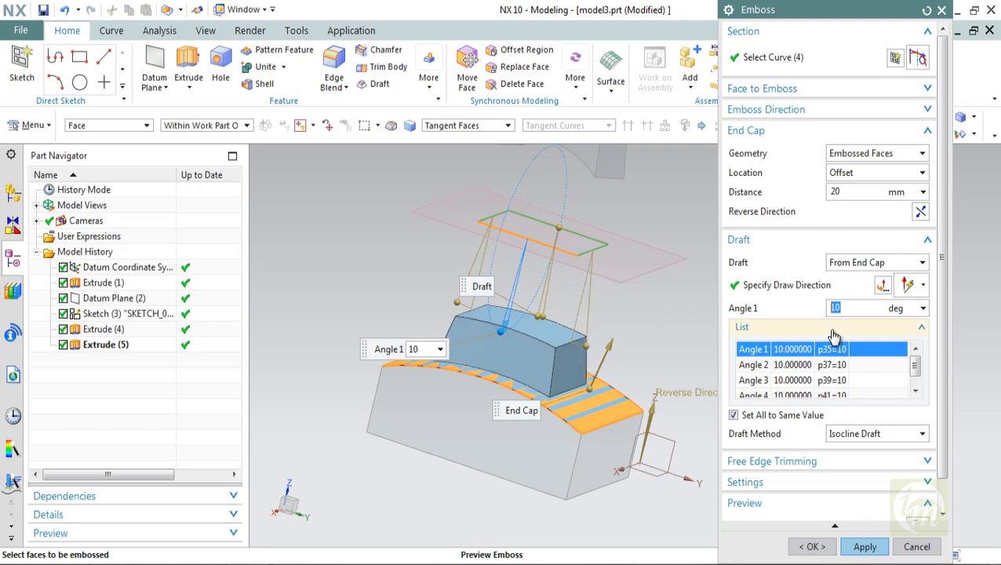
left_click_drag(918, 366, 916, 389)
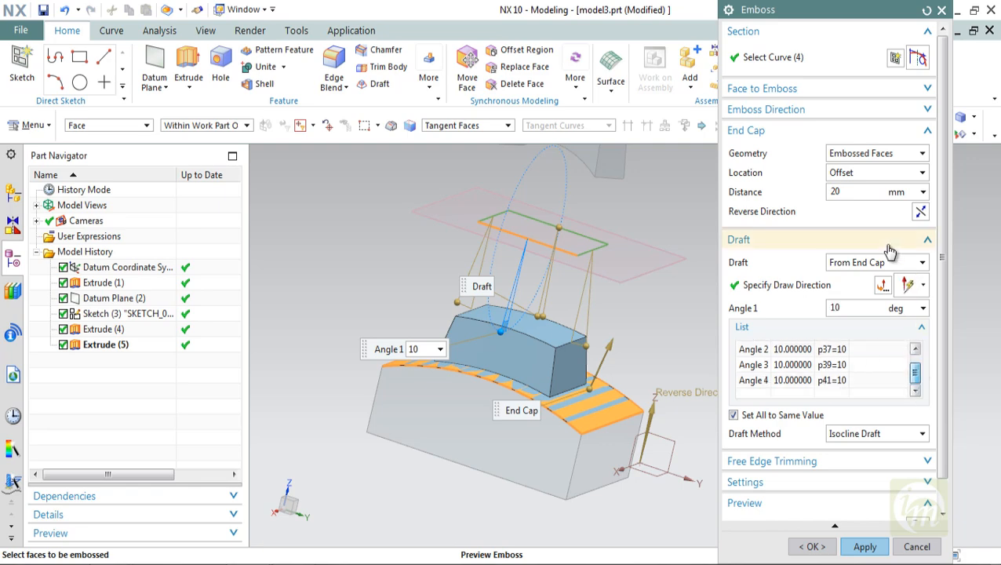
- Set the draft to None with Draw Direction free edge trimming, and show the computed emboss before returning to the preview
left_click(856, 262)
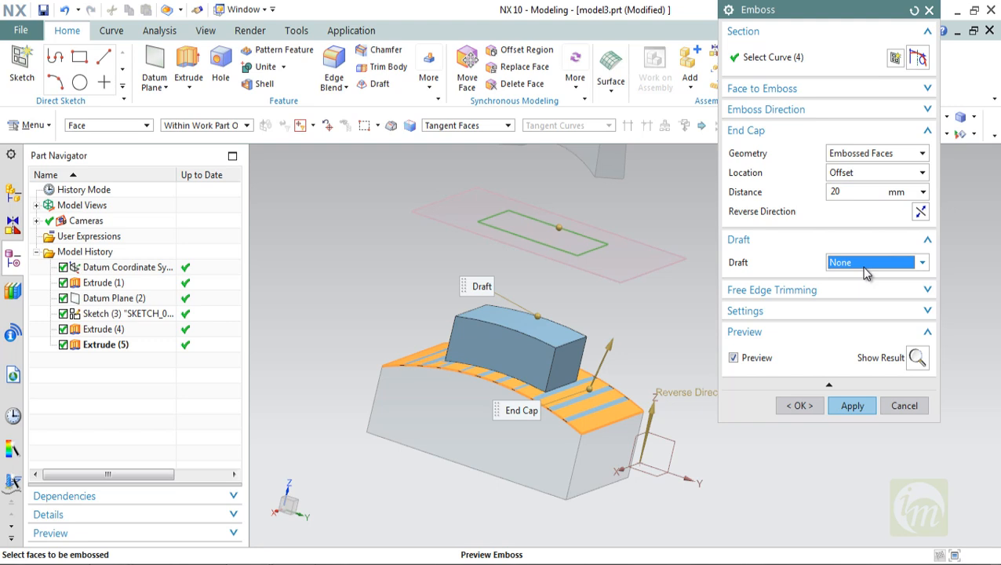
left_click(814, 290)
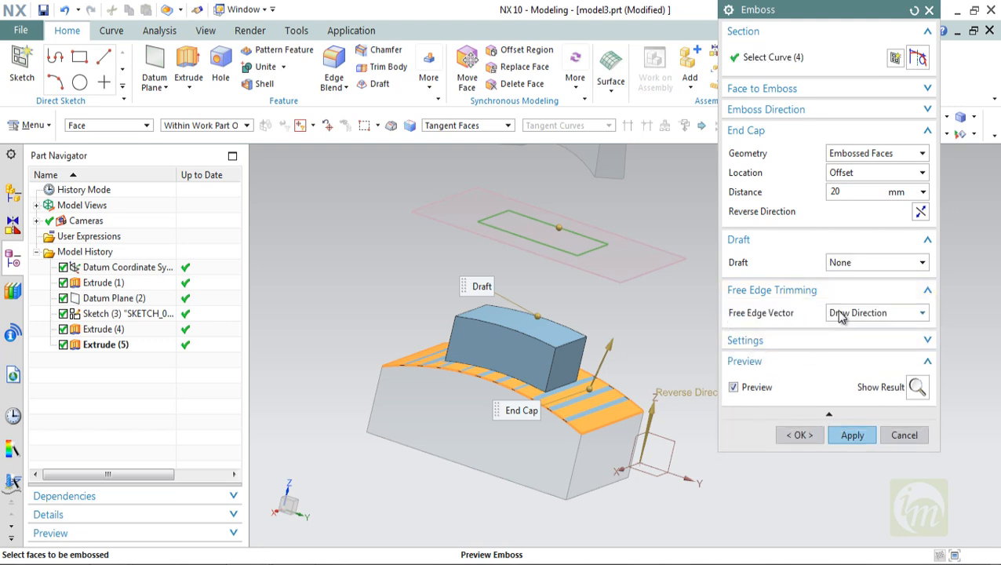
left_click(841, 314)
left_click(849, 327)
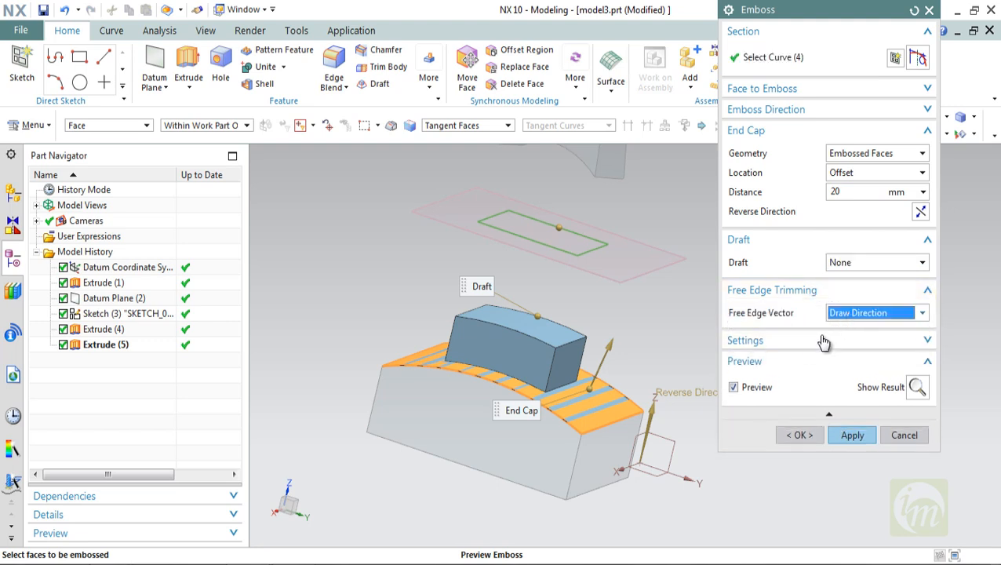
left_click(917, 387)
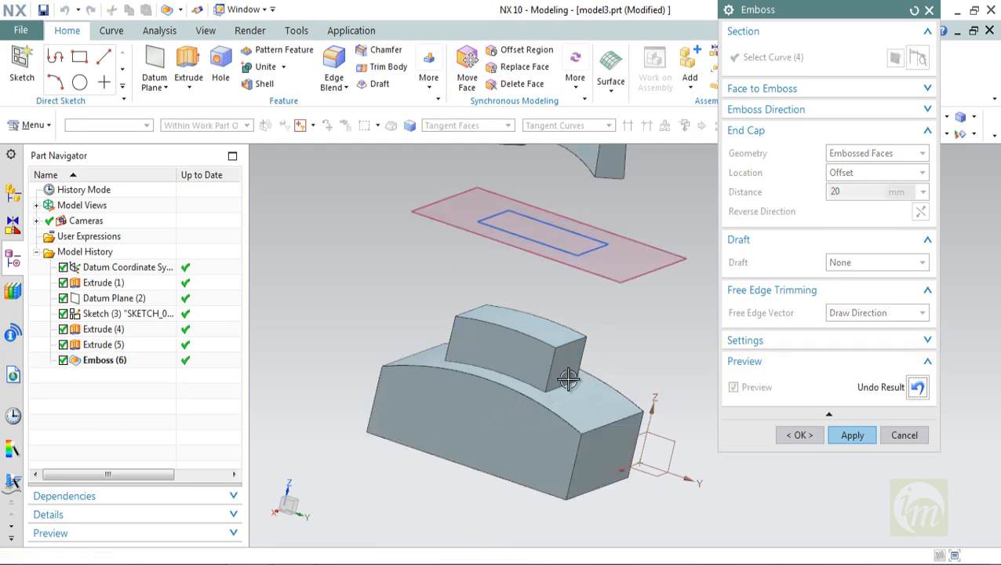
middle_click_drag(567, 345, 579, 389)
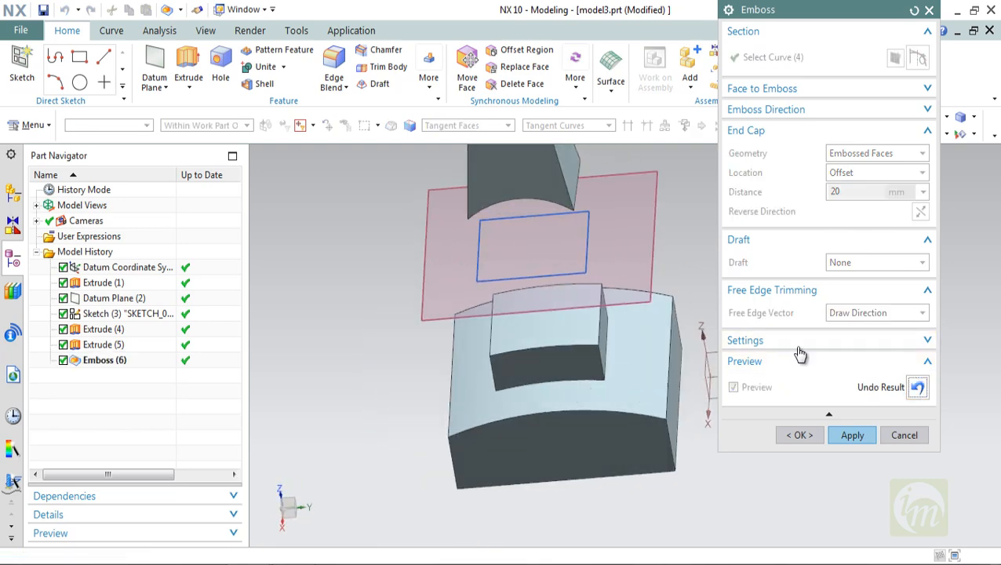
left_click(918, 387)
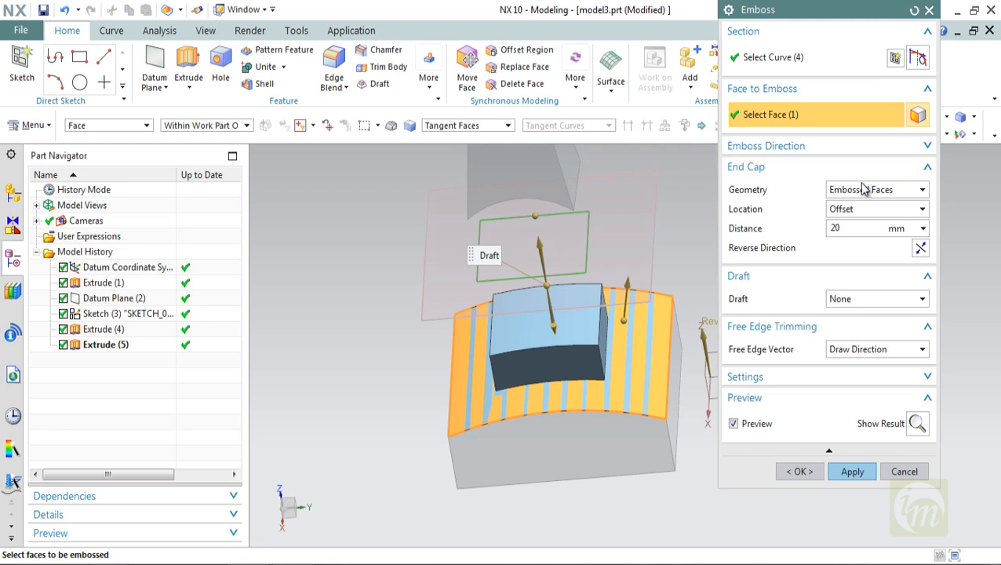
- Set the end cap geometry to Datum Plane and select the datum plane containing the rectangle sketch
left_click(866, 193)
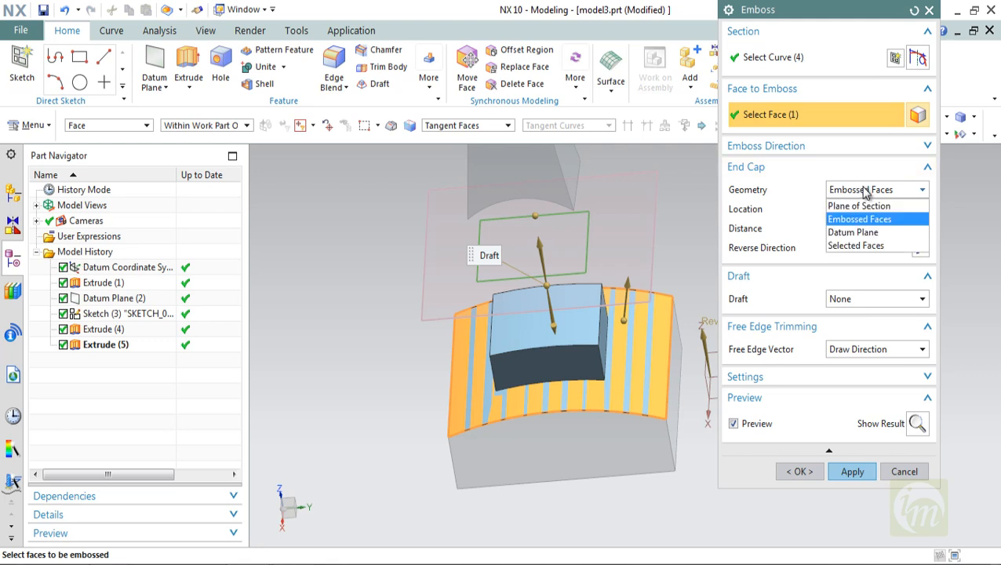
left_click(863, 232)
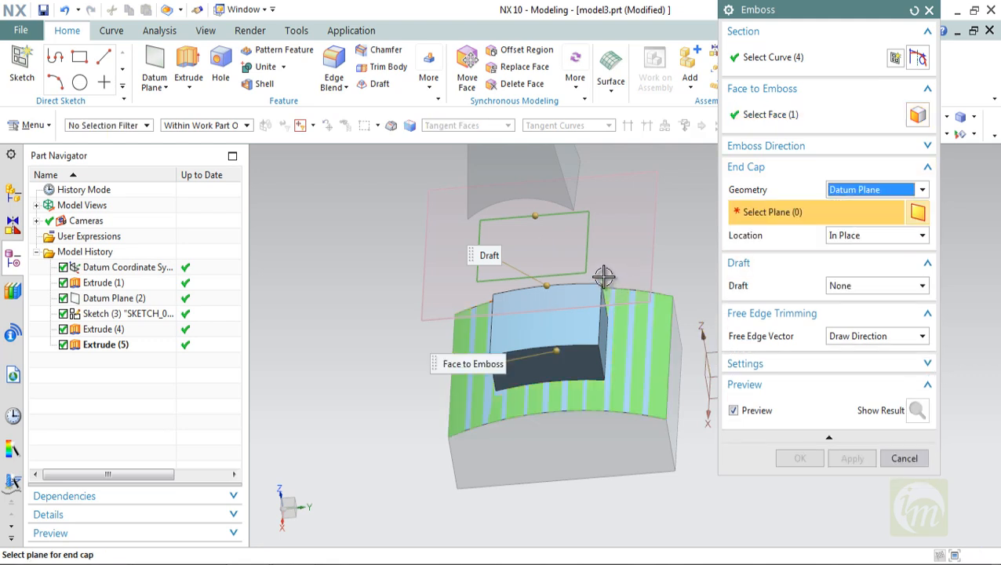
middle_click_drag(603, 276, 659, 246)
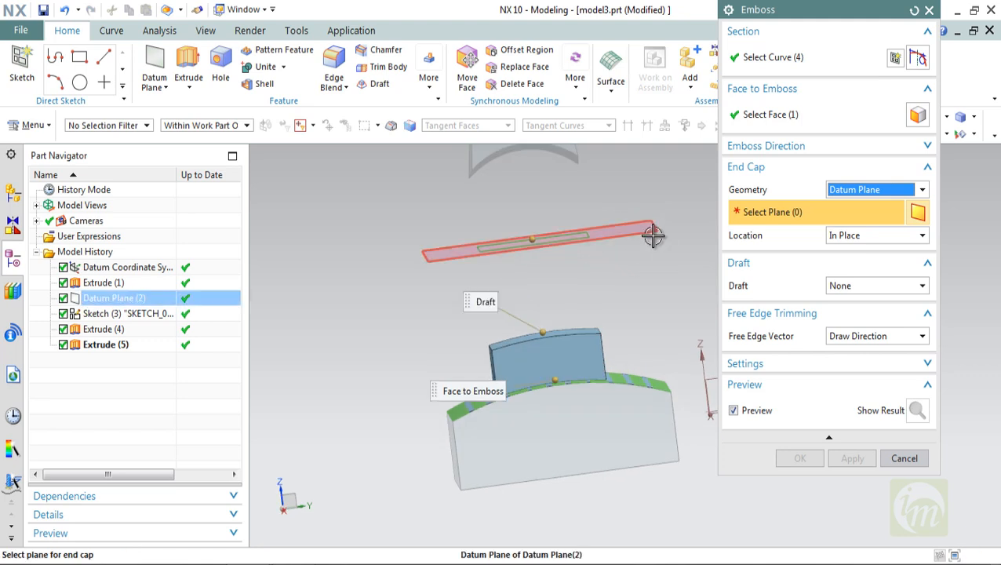
left_click(653, 237)
mouse_move(650, 292)
middle_mouse_down()
mouse_move(614, 282)
mouse_move(647, 295)
mouse_move(639, 282)
middle_mouse_up()
mouse_move(551, 301)
middle_mouse_down()
mouse_move(563, 293)
mouse_move(575, 306)
mouse_move(562, 309)
middle_mouse_up()
- Apply a 5° draft from the end cap to all sides of the emboss
left_click(825, 286)
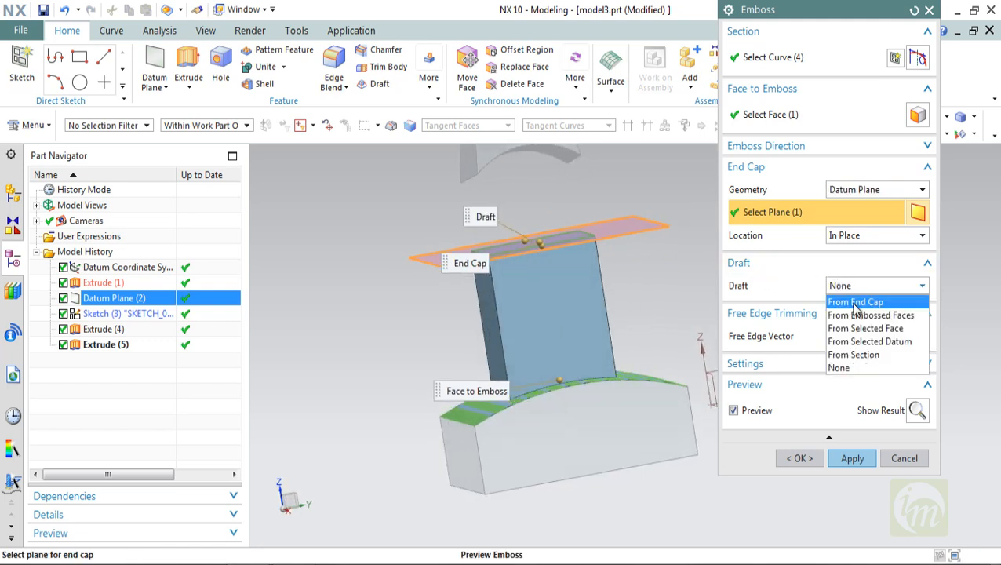
left_click(848, 299)
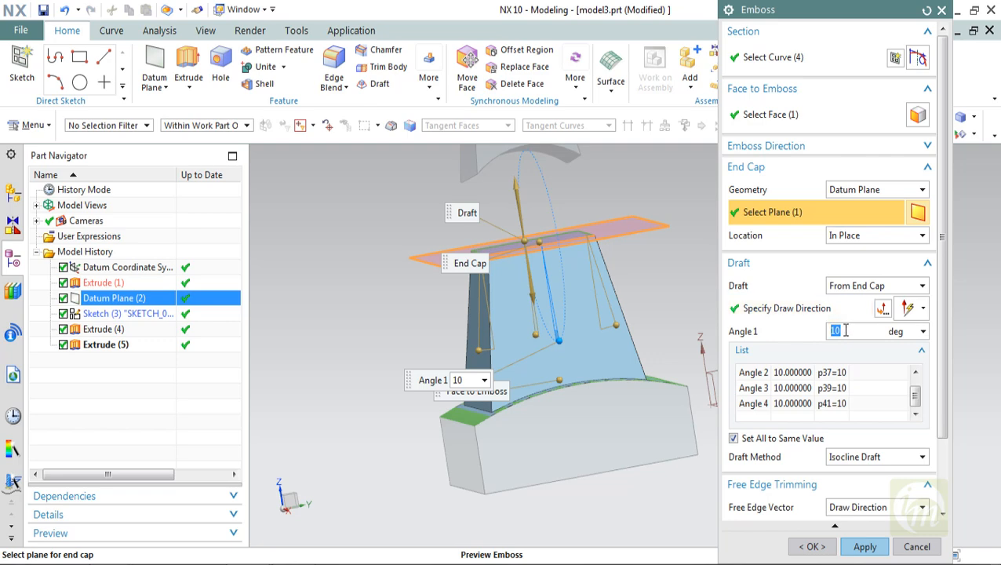
type("5")
key("Return")
mouse_move(595, 322)
middle_mouse_down()
mouse_move(598, 271)
mouse_move(597, 313)
middle_mouse_up()
- Set the end cap geometry to Selected Faces and choose the curved underside of the upper body
left_click(849, 189)
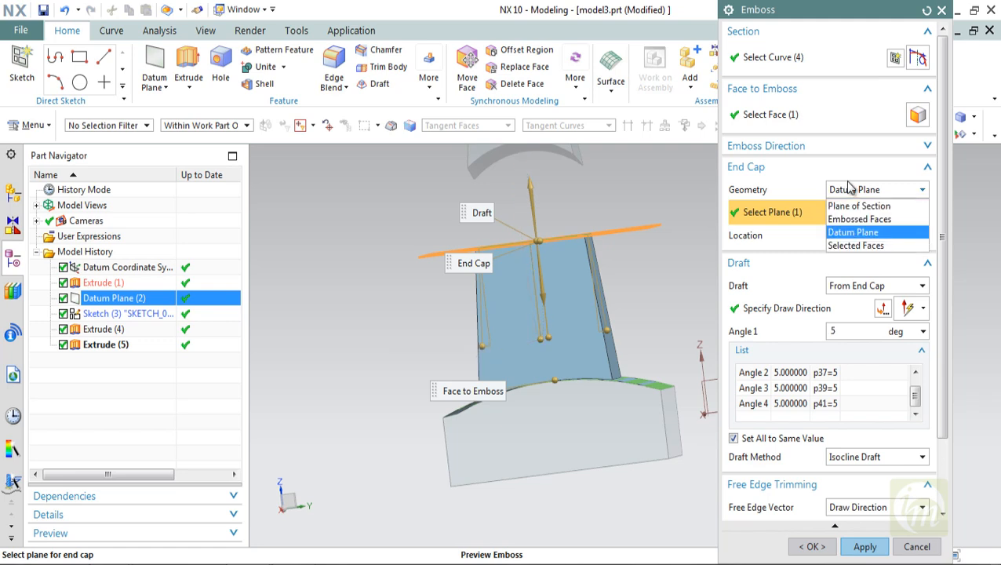
left_click(850, 244)
middle_click_drag(686, 268, 671, 267)
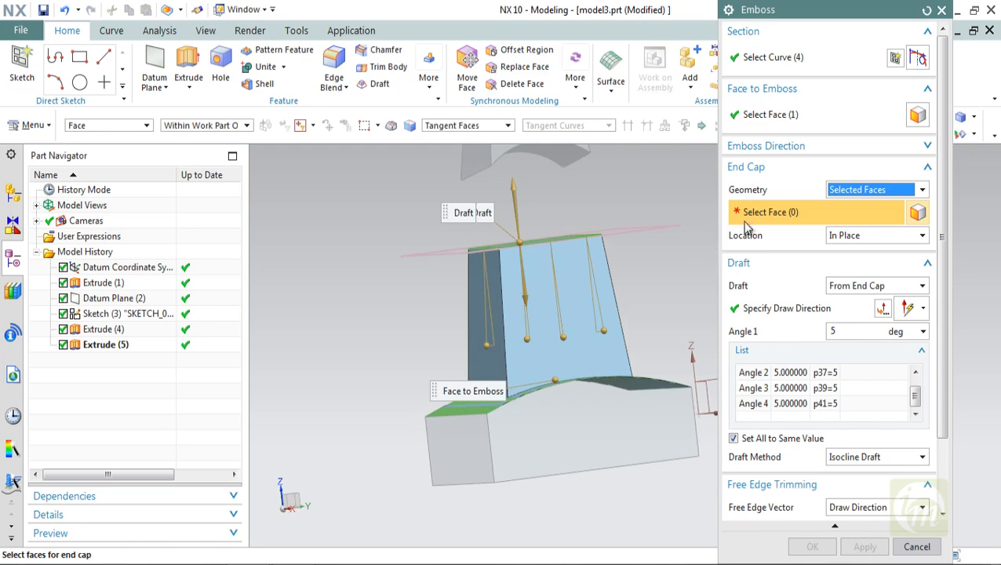
left_click(564, 161)
middle_click_drag(647, 266, 665, 357)
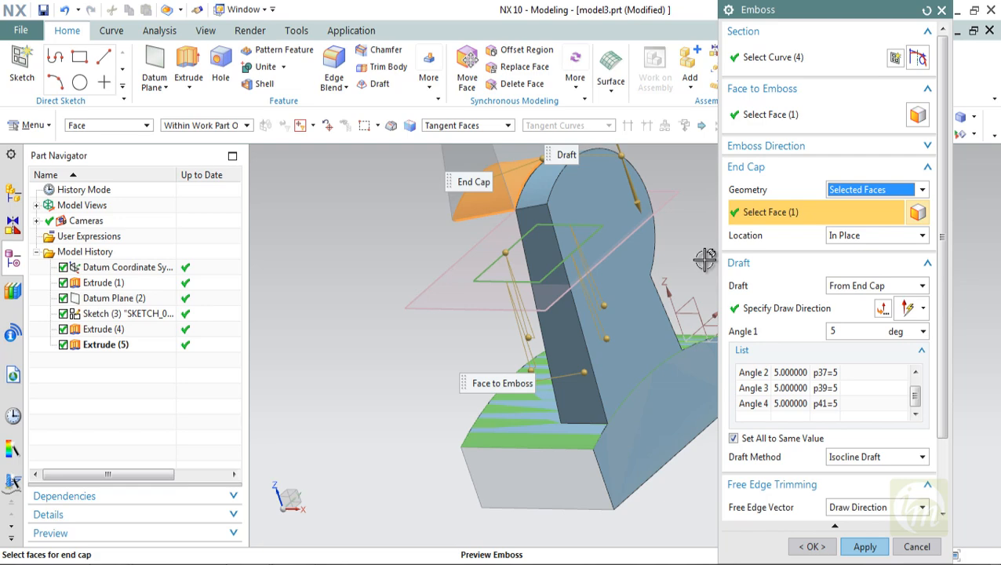
- Offset the end cap 10 mm from the upper body's curved face
left_click(834, 238)
left_click(840, 249)
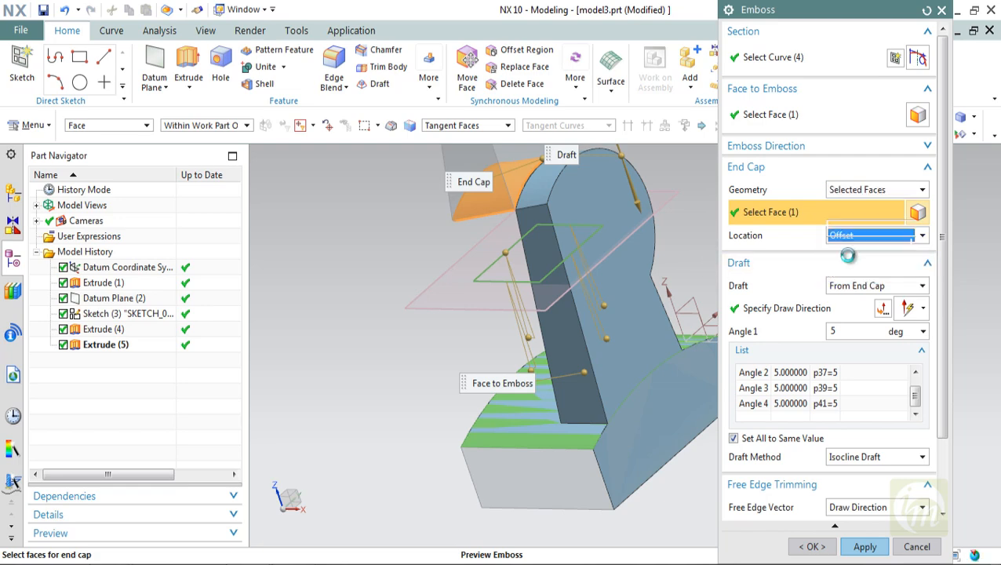
left_click(849, 255)
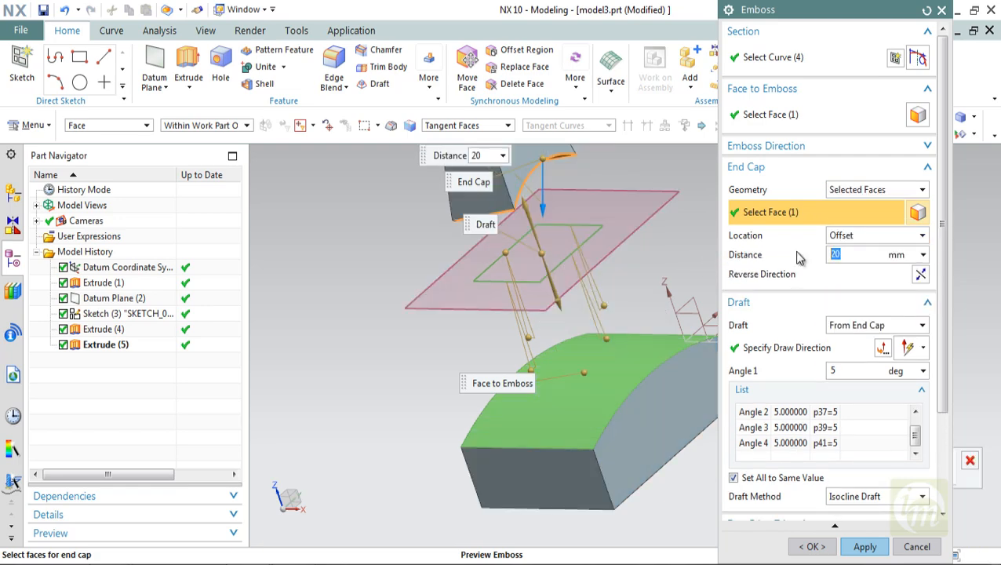
middle_click_drag(681, 270, 523, 352)
scroll(523, 352, "up", 1)
scroll(524, 352, "down", 2)
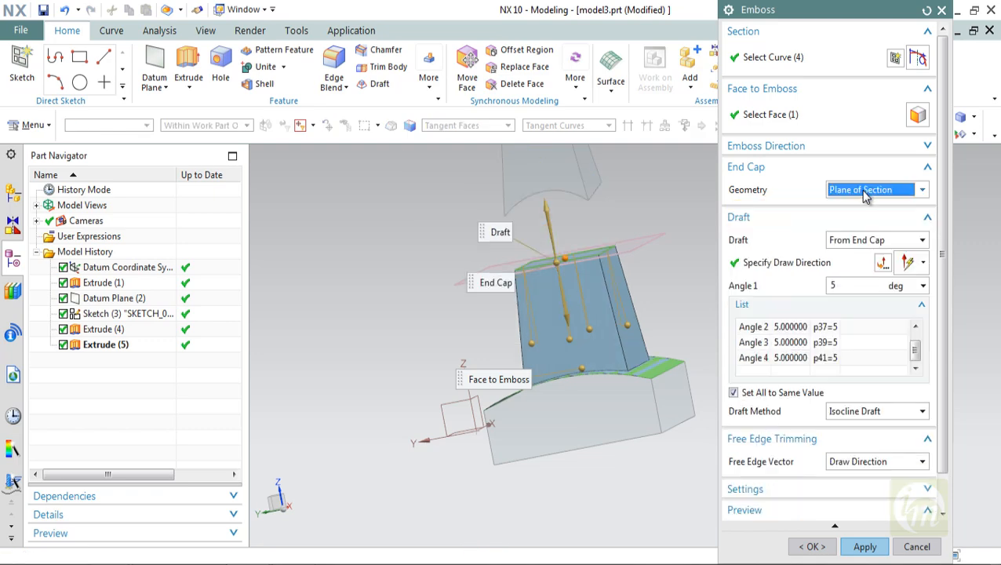
- Compare the Embossed Faces and Datum Plane end cap geometries, and finish on Selected Faces
left_click(865, 193)
left_click(866, 221)
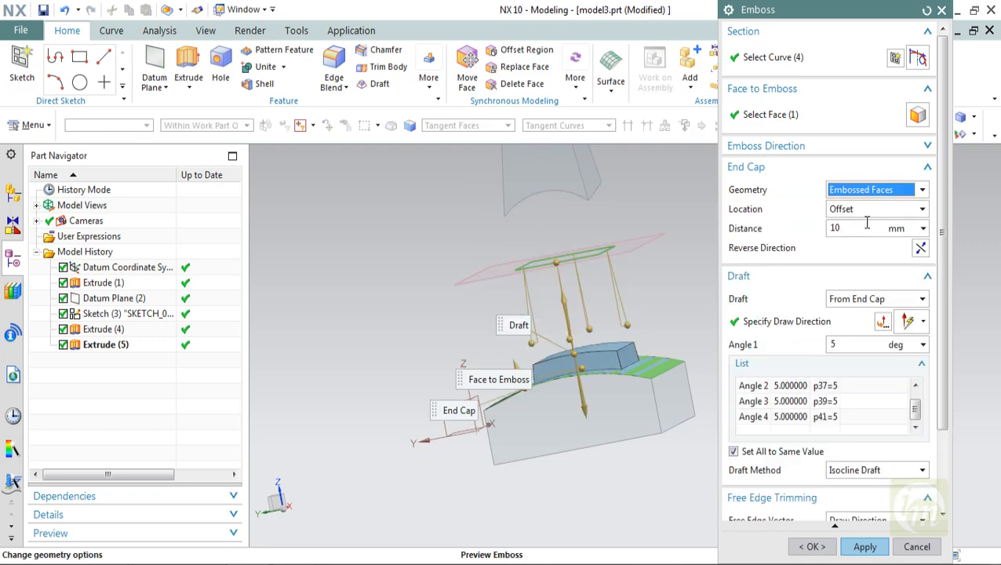
left_click(875, 192)
left_click(863, 231)
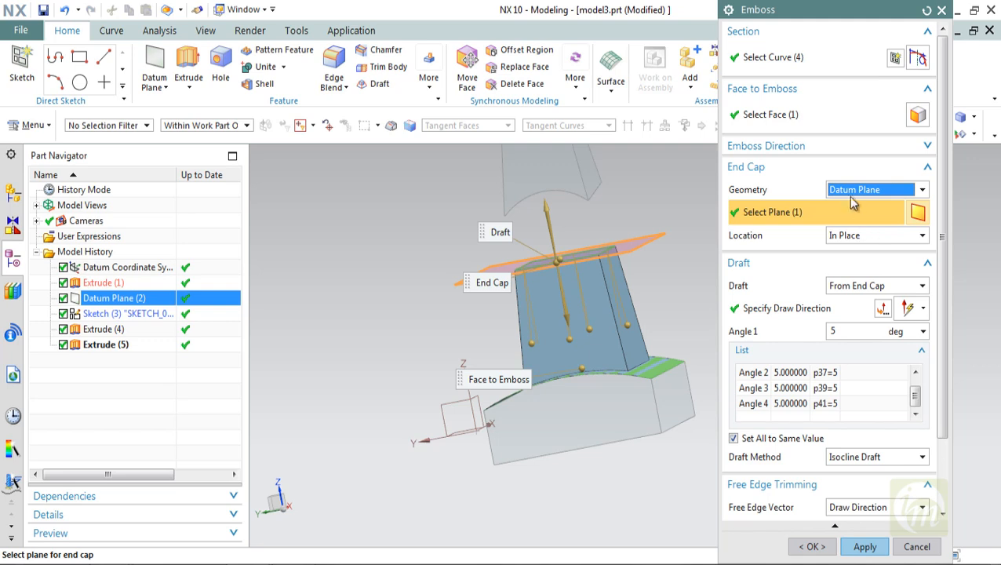
left_click(854, 192)
left_click(851, 243)
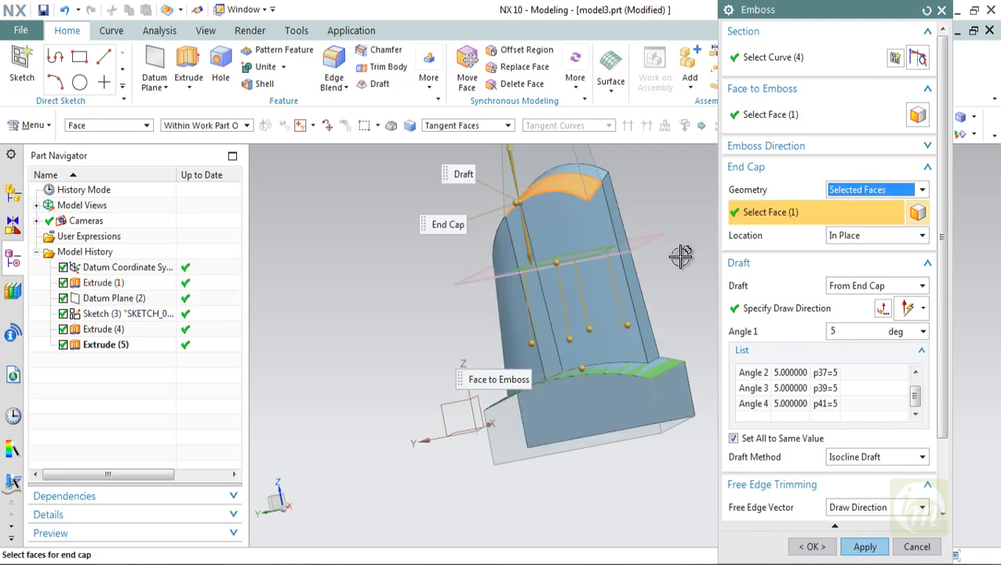
- Set the end cap location to Offset with a 10 mm distance, apply the emboss and inspect the resulting body
left_click(856, 238)
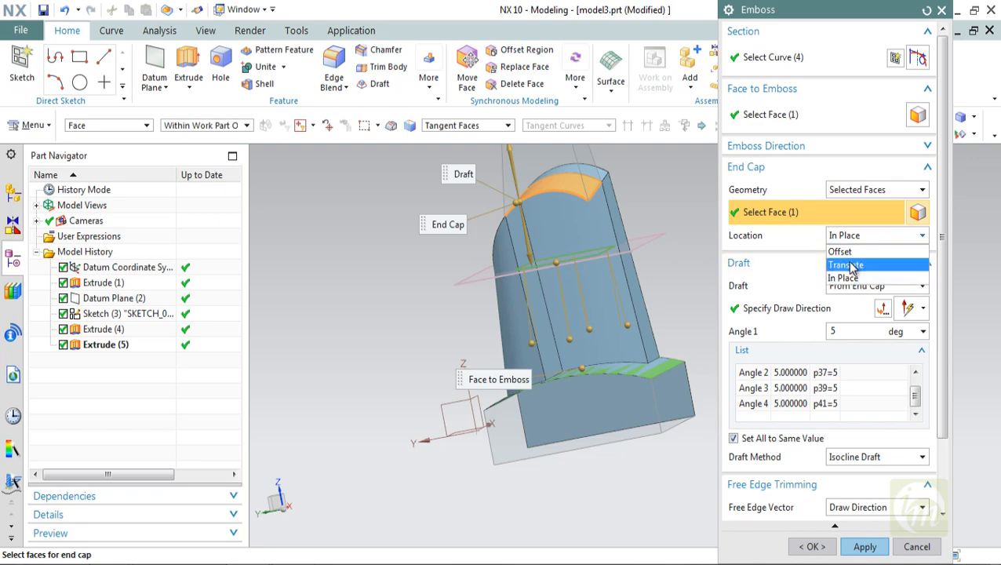
left_click(846, 251)
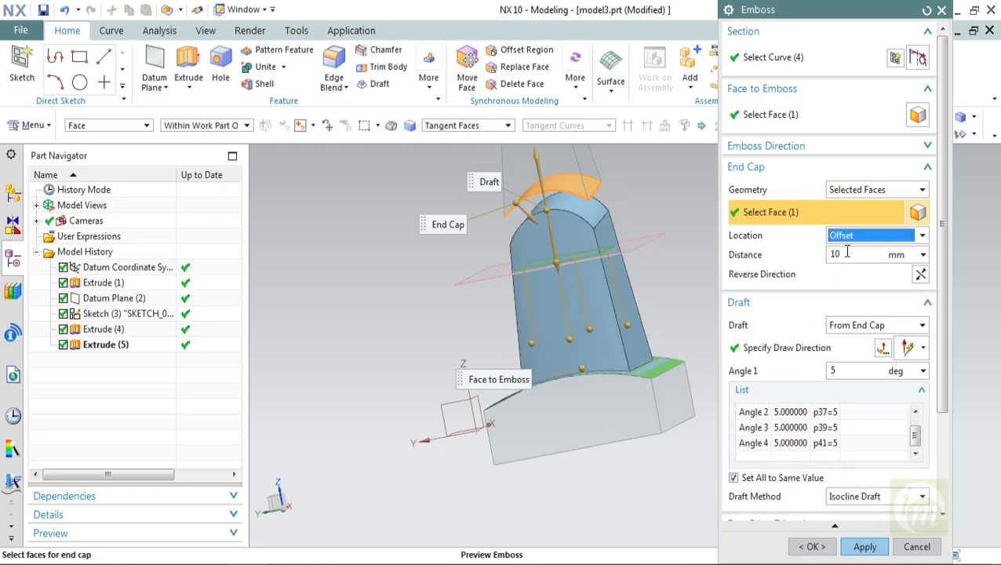
middle_click(505, 275)
middle_click_drag(587, 285, 527, 288)
scroll(573, 295, "down", 5)
scroll(574, 292, "up", 5)
- Cancel the new empty Emboss definition and reopen the finished emboss feature for editing with rollback
right_click(103, 363)
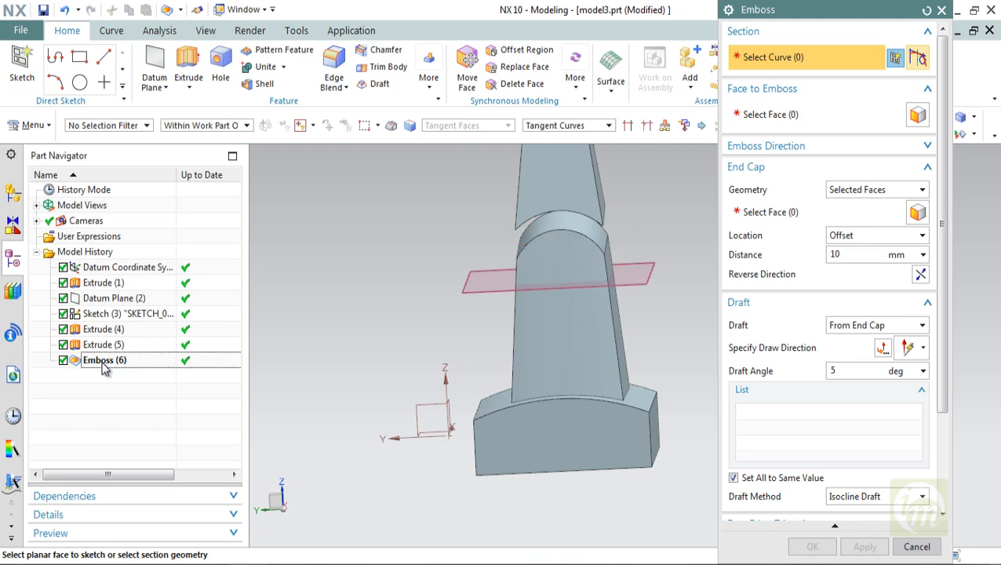
key("Escape")
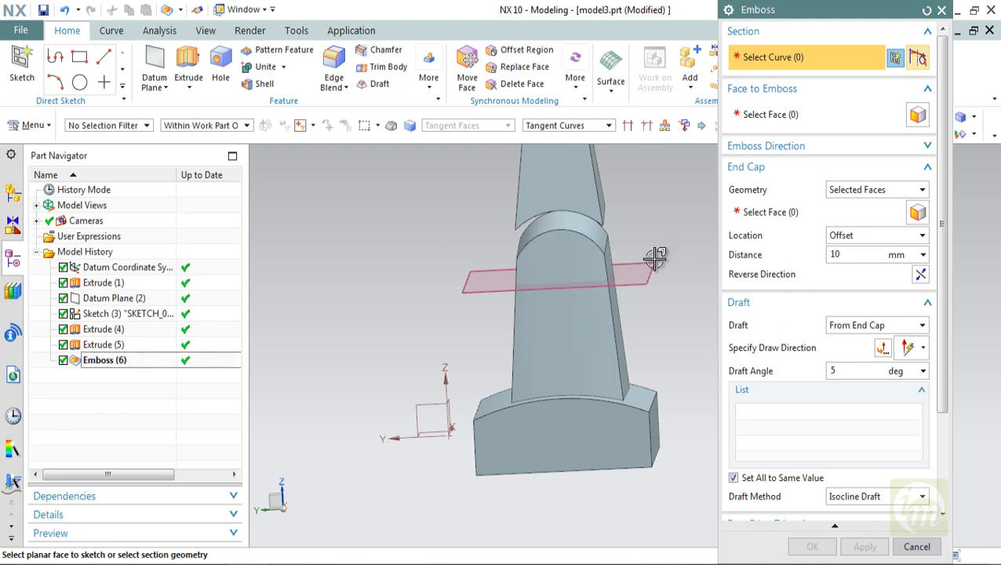
left_click(916, 547)
left_click(180, 330)
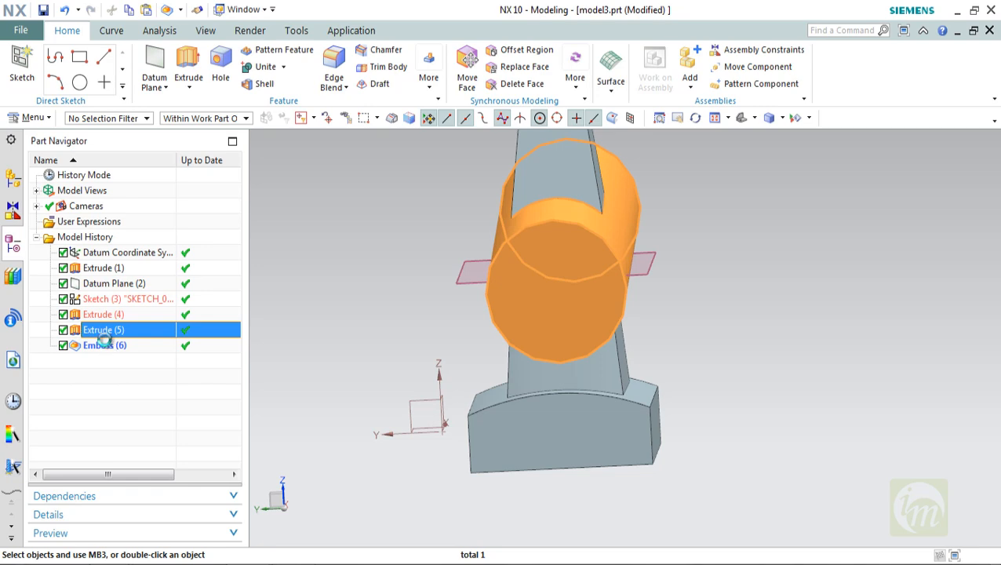
left_click(104, 345)
right_click(105, 345)
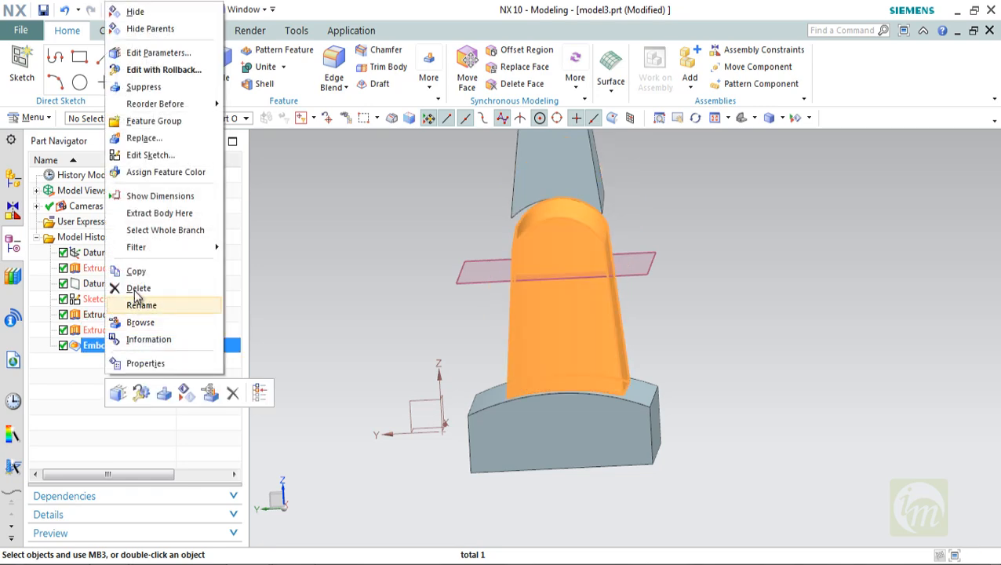
left_click(161, 70)
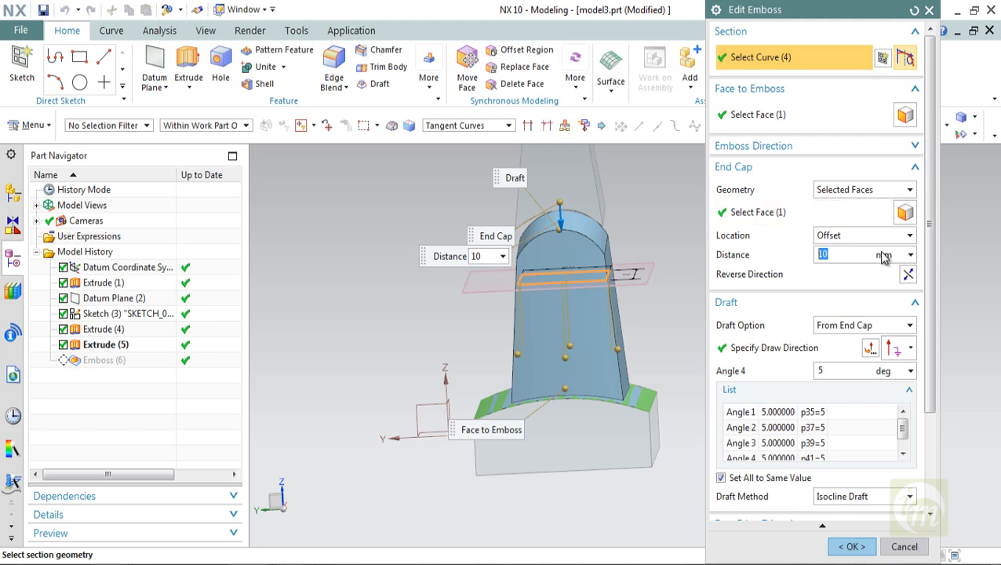
- Flip the end cap's offset direction back and forth, returning it to point toward the block, and inspect the preview
left_click(910, 275)
left_click(909, 275)
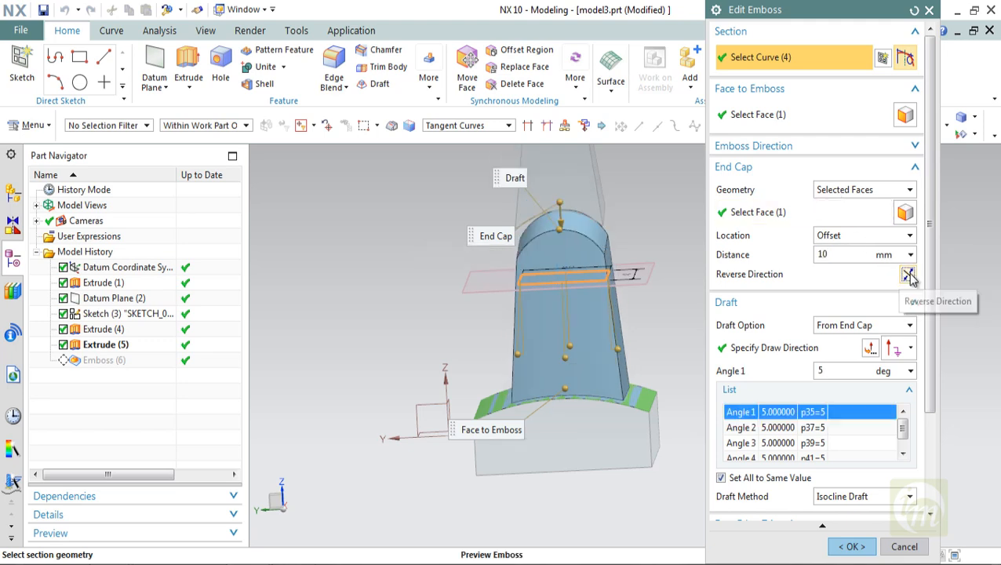
left_click(908, 274)
left_click(908, 274)
middle_click_drag(662, 316, 583, 321)
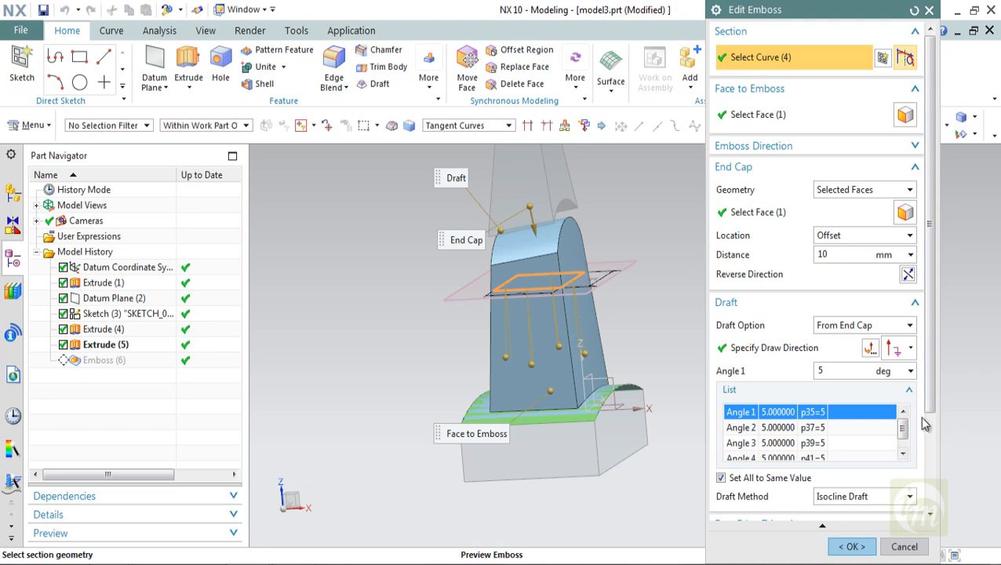
- Compare the True Draft and Surface Draft methods, return to Isocline Draft and accept the emboss edit
scroll(923, 423, "down", 3)
left_click(851, 409)
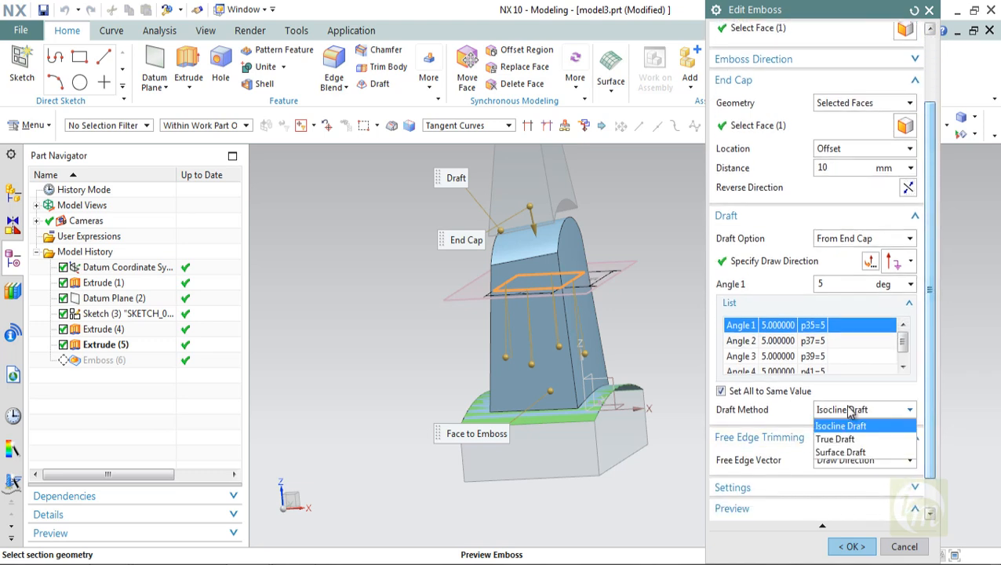
left_click(847, 440)
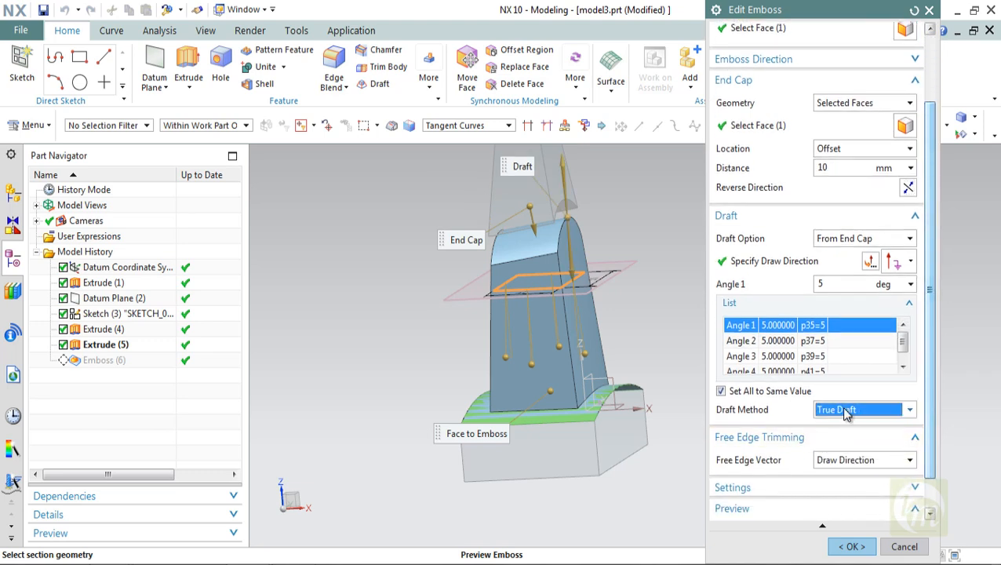
left_click(846, 413)
left_click(846, 453)
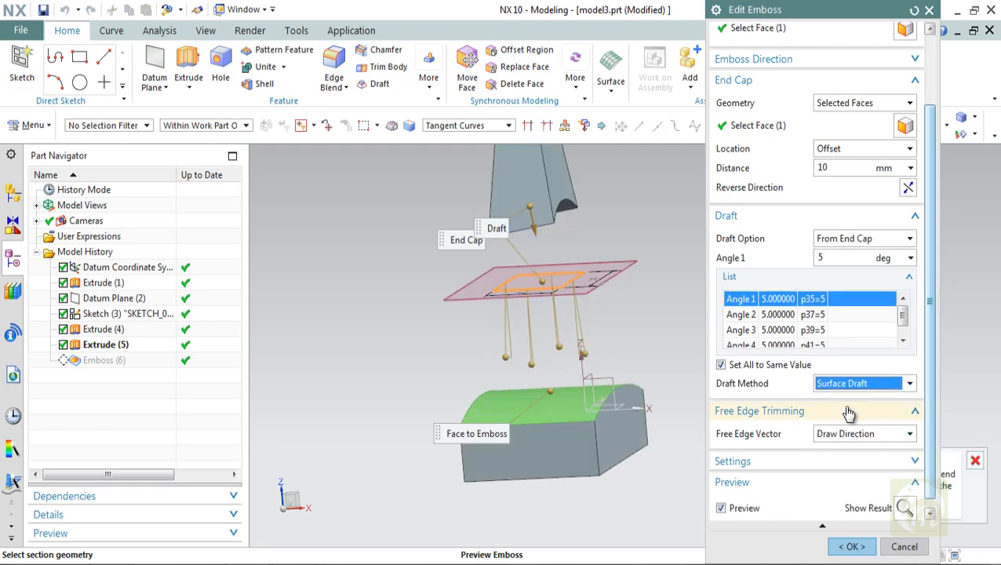
left_click(851, 383)
left_click(847, 396)
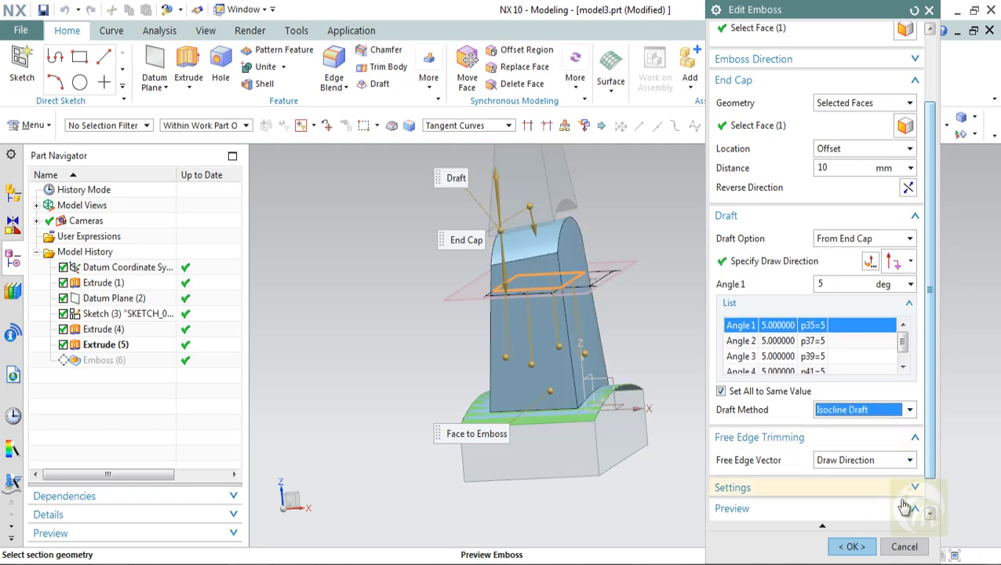
scroll(904, 507, "down", 1)
left_click(851, 546)
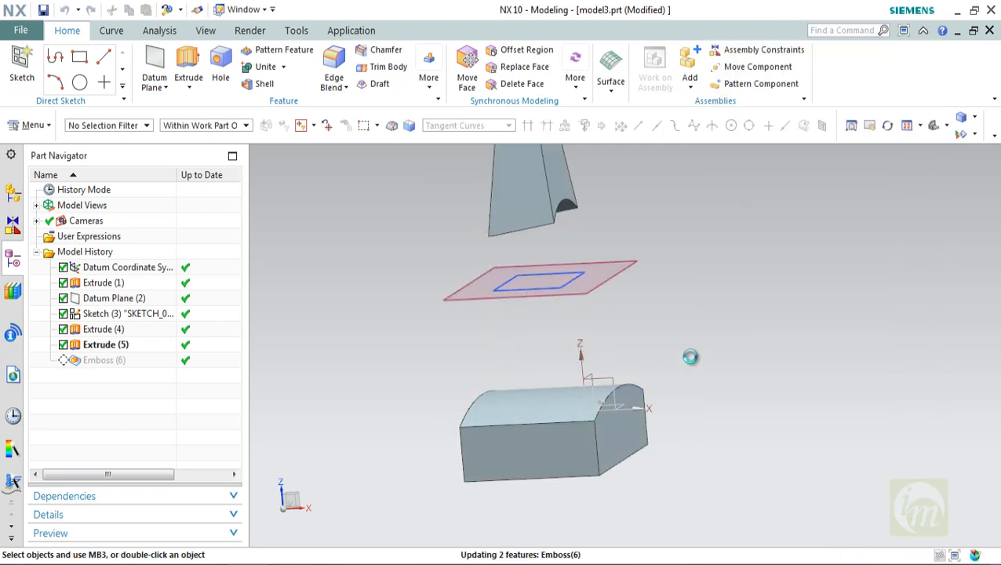
middle_click_drag(690, 357, 737, 285)
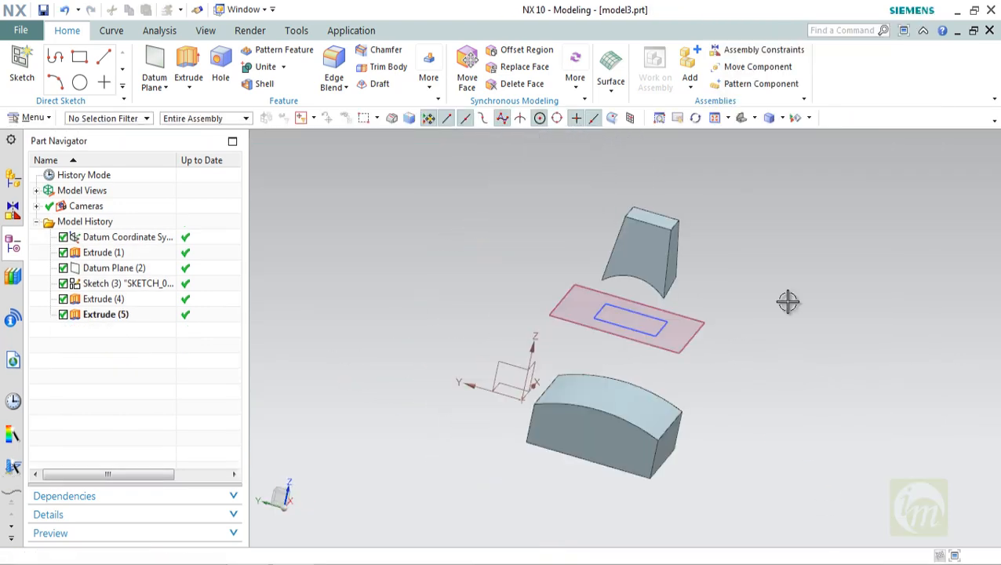
- Create a new millimetre part named "info slot" from the Model template
left_click(23, 31)
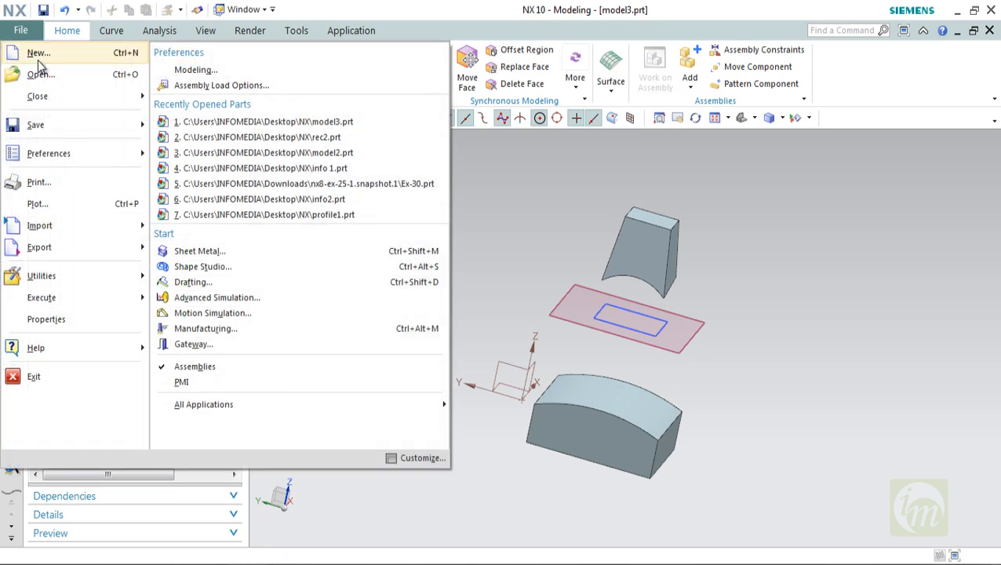
left_click(38, 53)
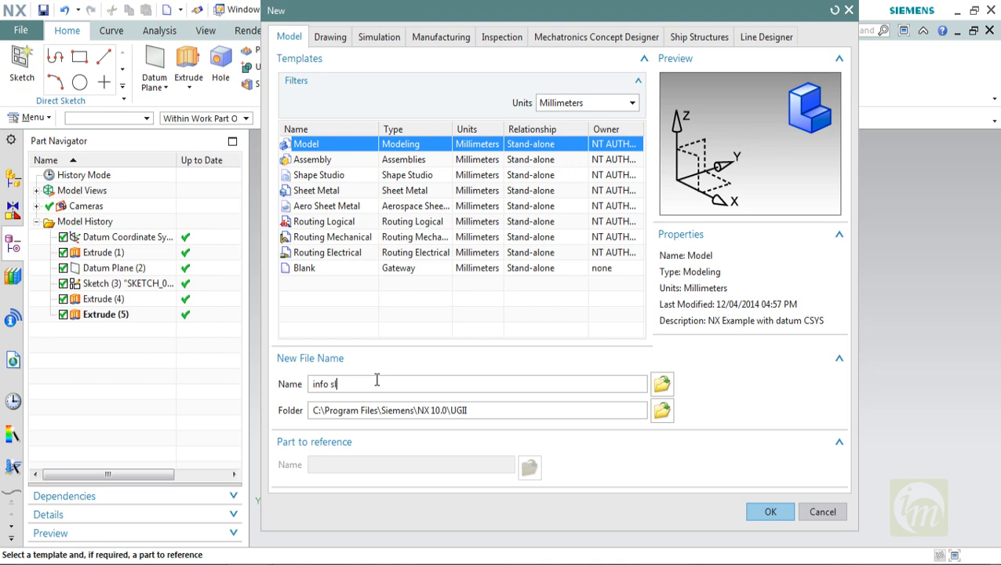
type("info slot")
key("Return")
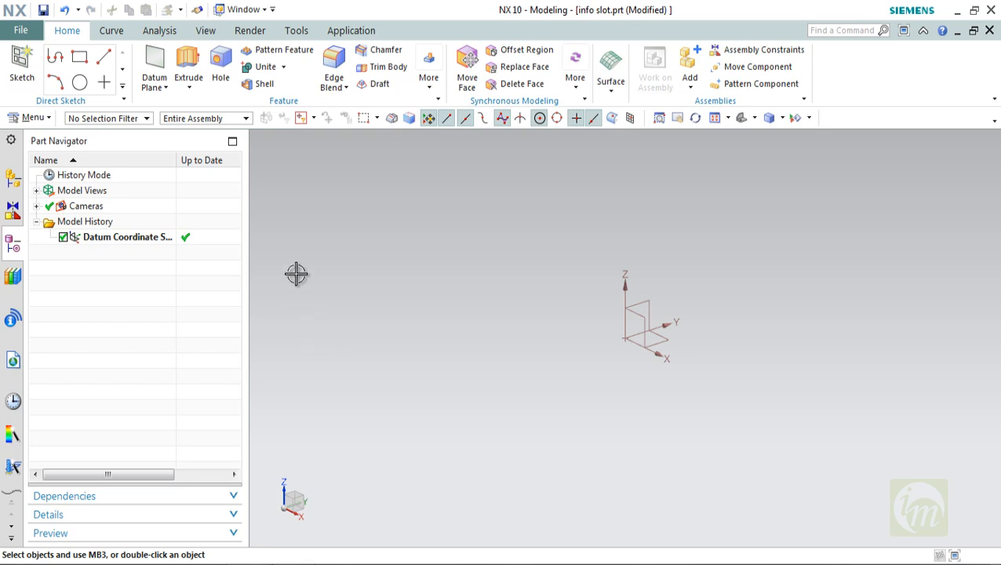
- Start an Extrude with a new sketch on the XY plane and draw a rectangle about 28 mm high to the left of the origin
left_click(188, 85)
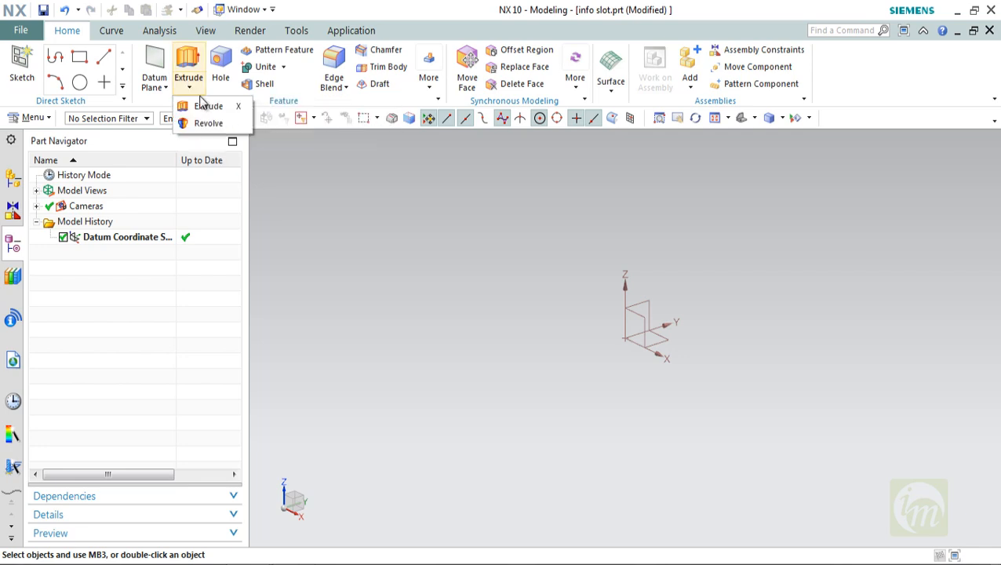
left_click(202, 106)
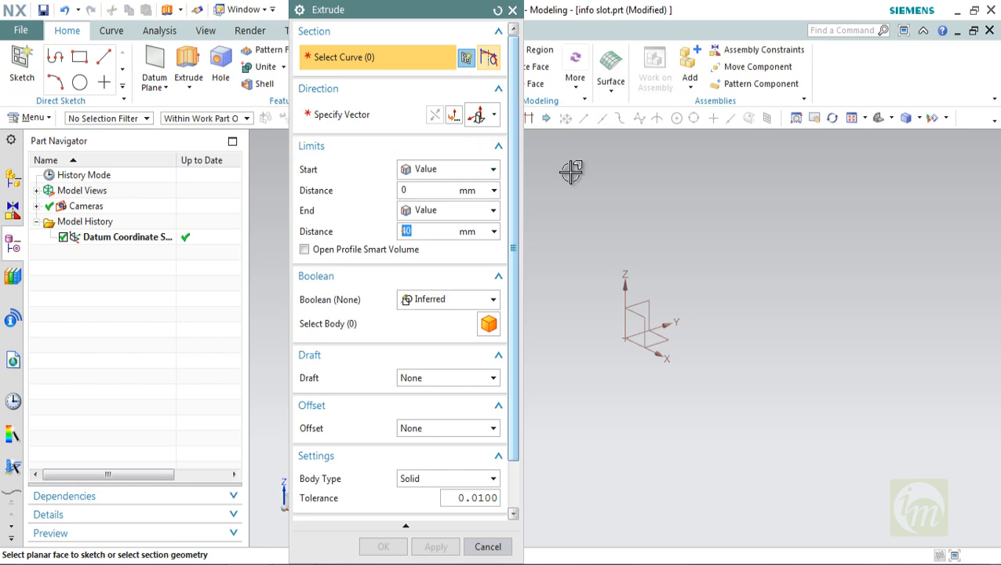
left_click(663, 337)
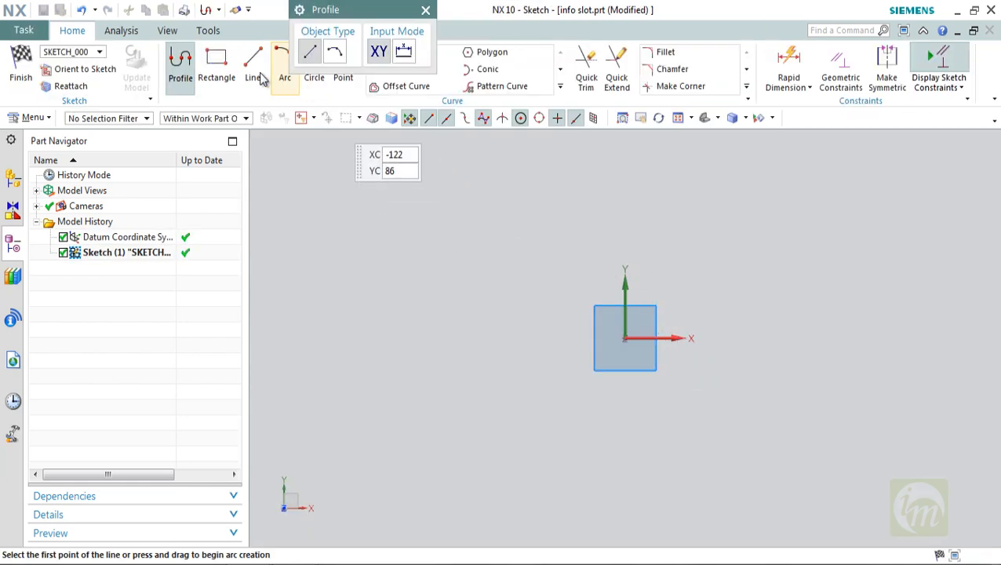
left_click(218, 66)
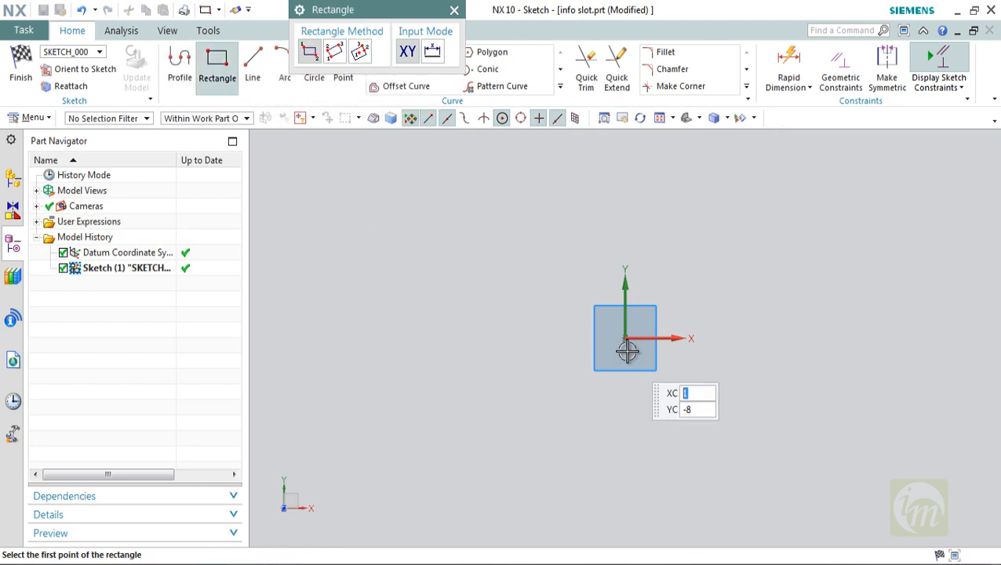
left_click(319, 256)
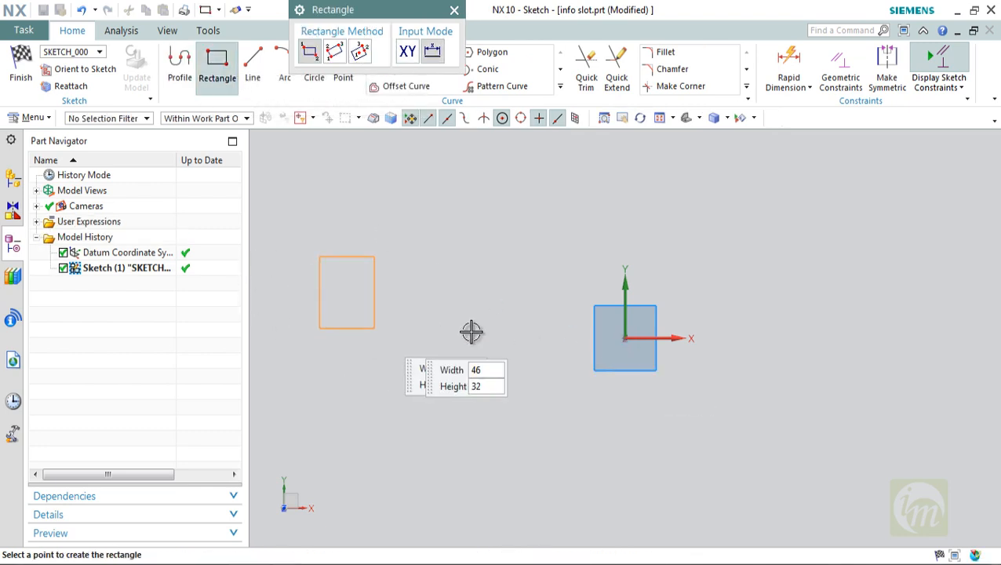
left_click(570, 322)
key("Escape")
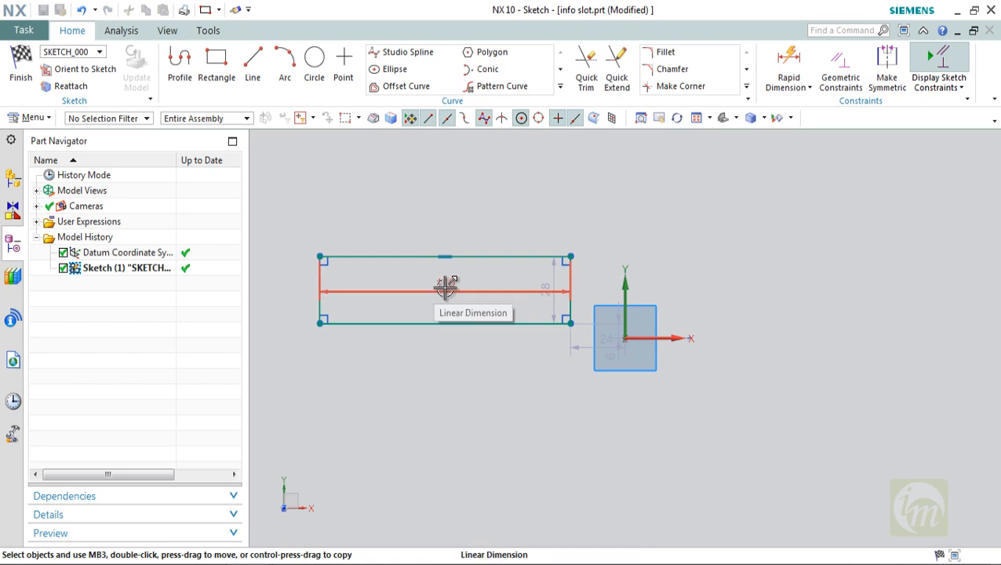
- Move the rectangle's horizontal dimension above its upper edge and set the length to 1000 mm
left_click_drag(447, 281, 442, 225)
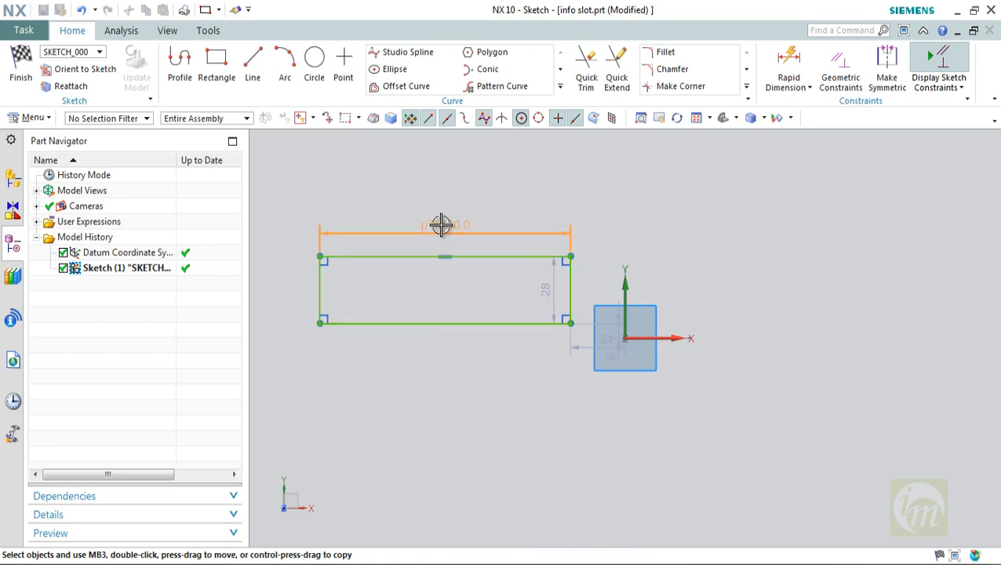
double_click(442, 225)
type("11")
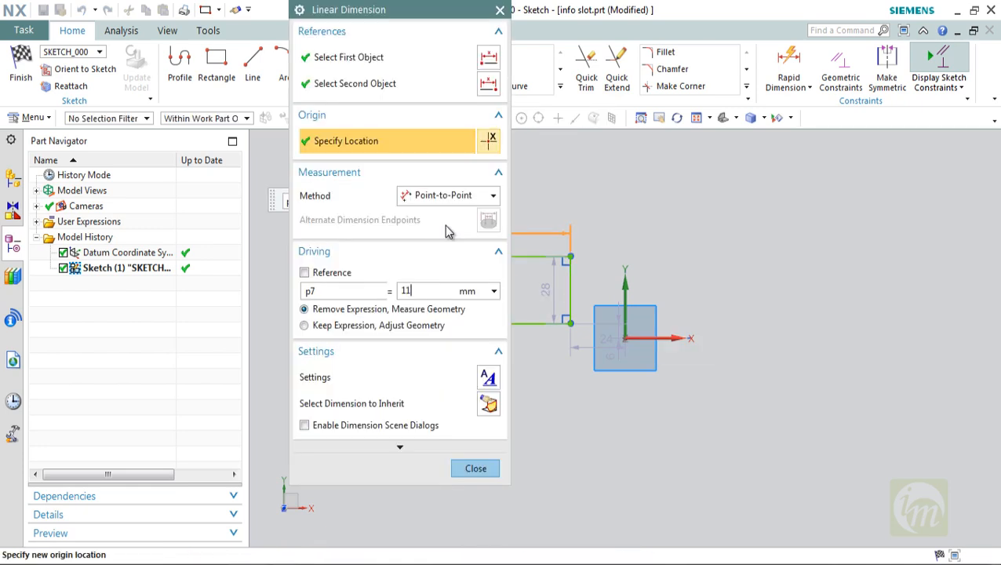
key("BackSpace")
type("000")
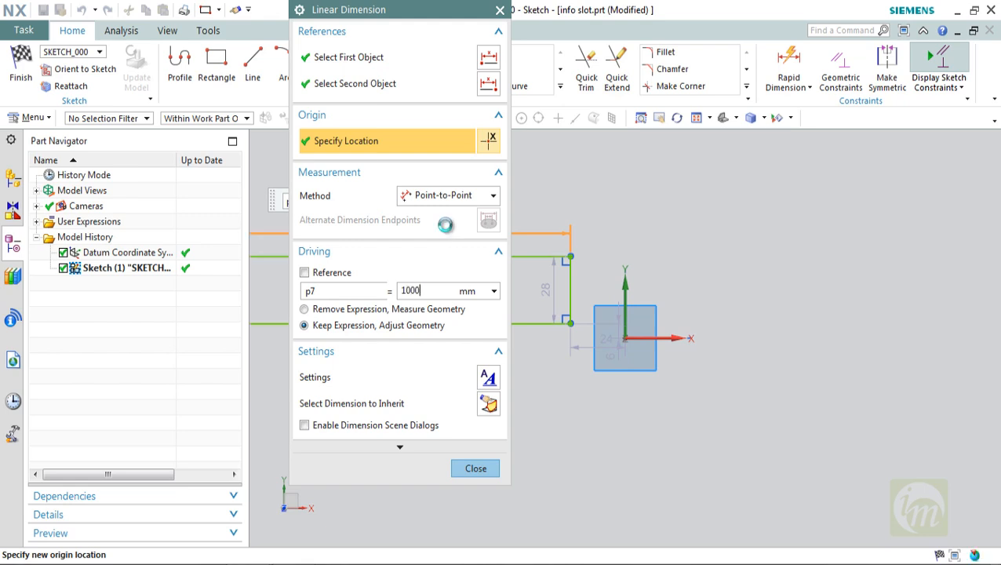
left_click(476, 468)
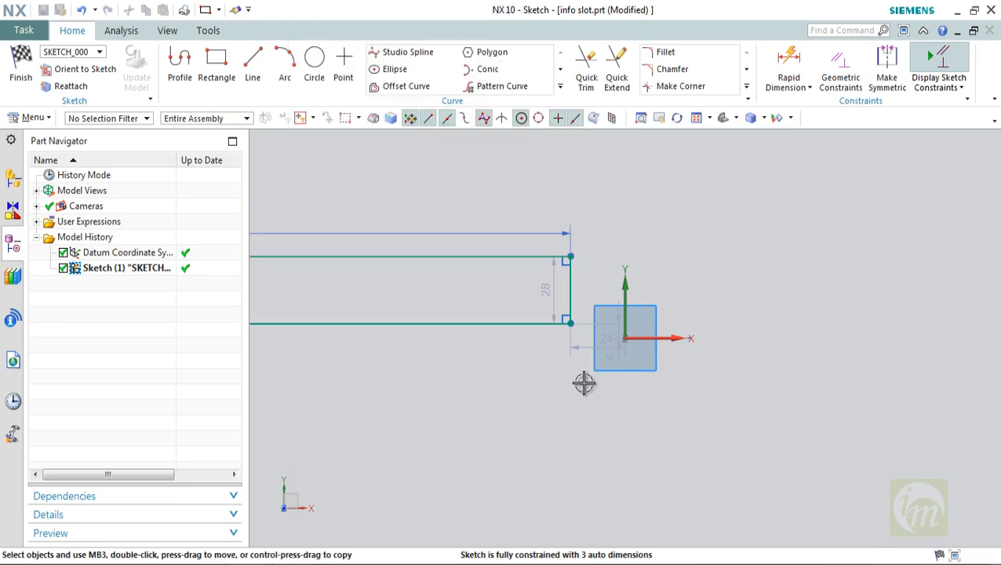
- Set the rectangle's vertical dimension to 400 mm
right_click(602, 209)
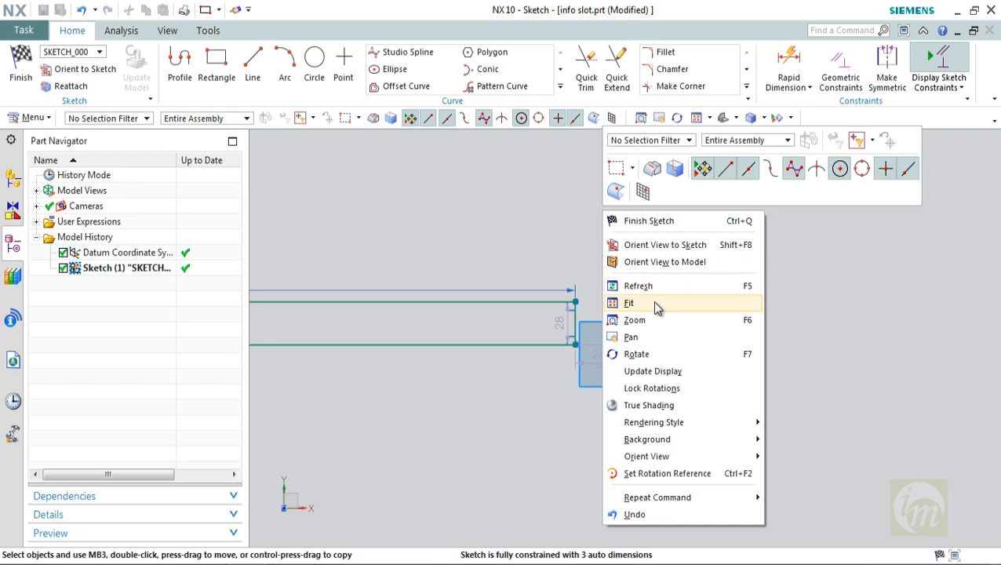
left_click(661, 299)
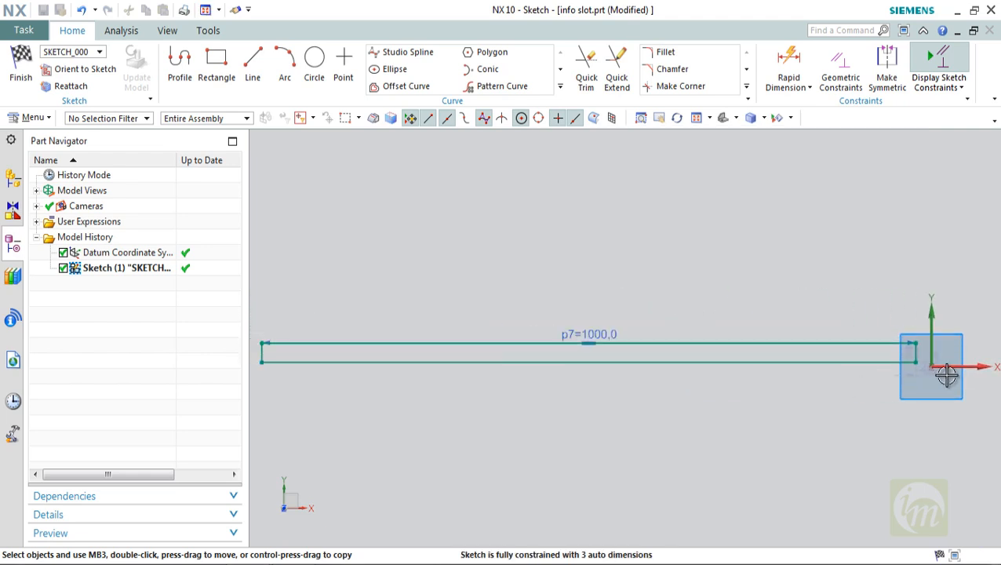
double_click(911, 354)
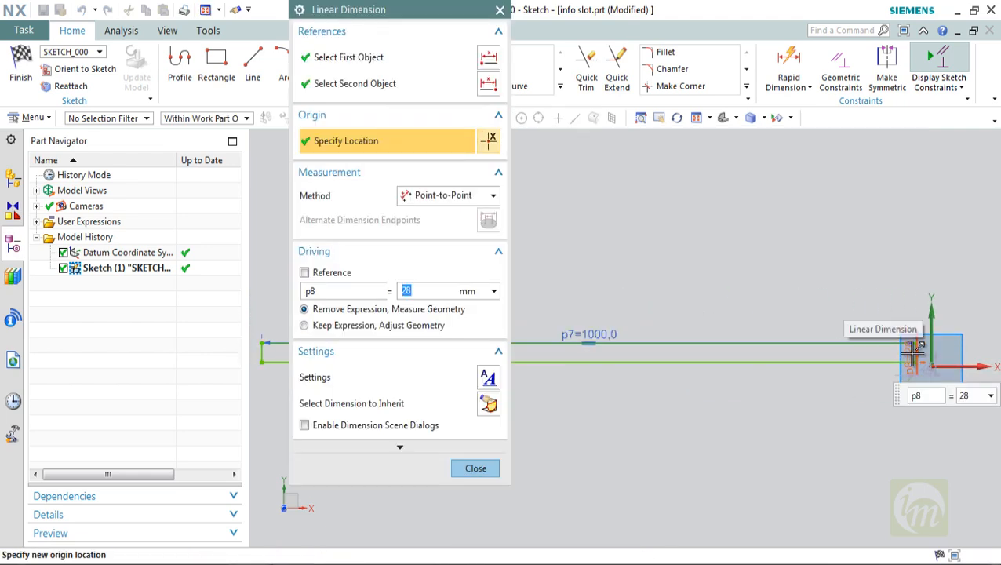
key("Return")
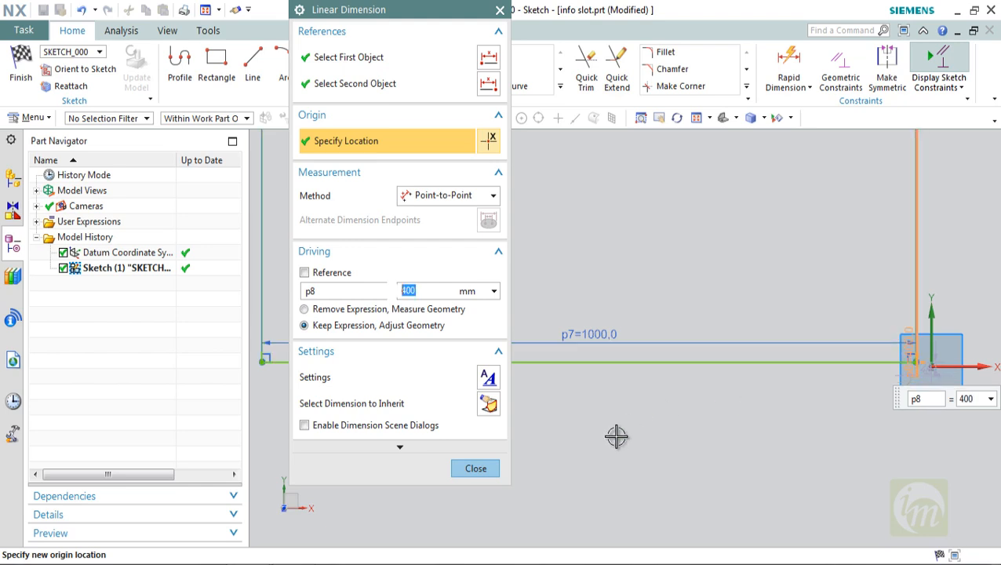
left_click(475, 468)
- Finish the sketch and extrude the rectangle to an end distance of 80 mm as a solid block
scroll(572, 383, "down", 2)
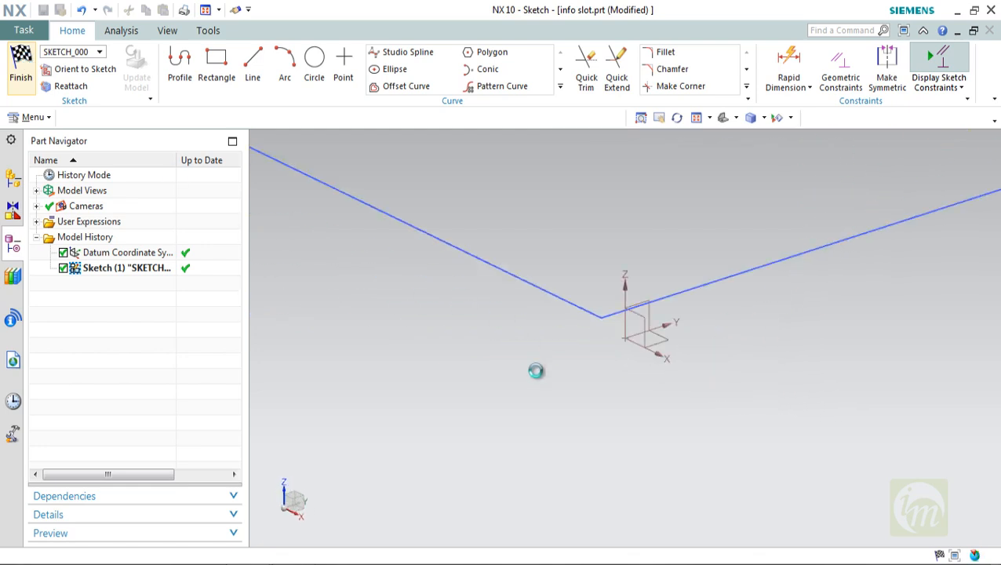
scroll(549, 386, "down", 8)
middle_click_drag(648, 398, 799, 437)
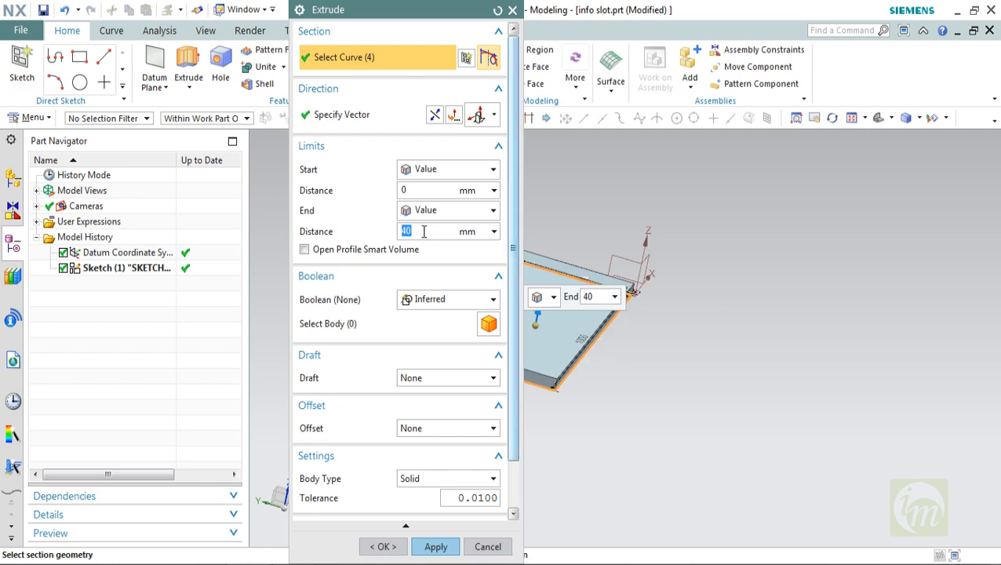
type("100")
key("Return")
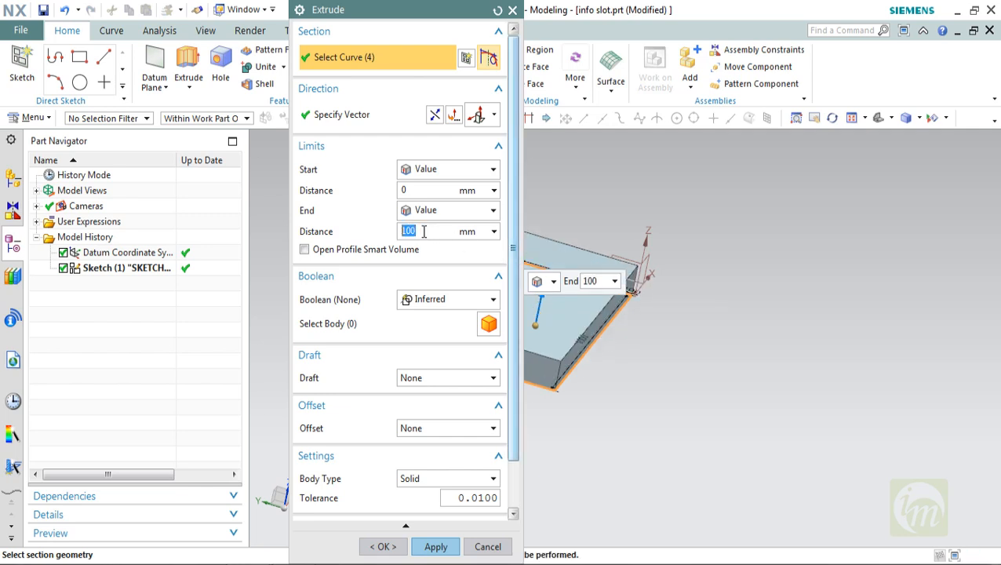
type("80")
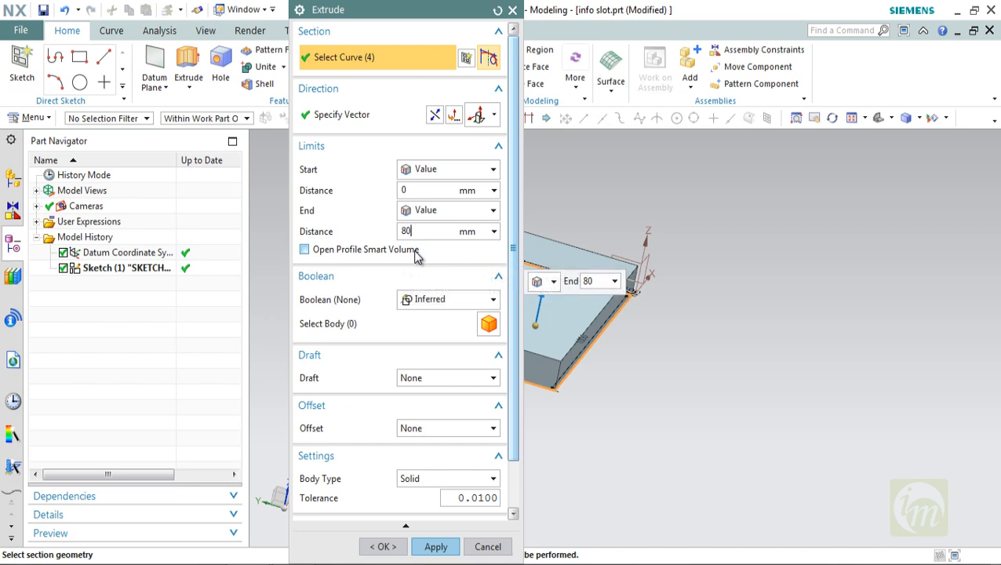
key("Return")
left_click(435, 547)
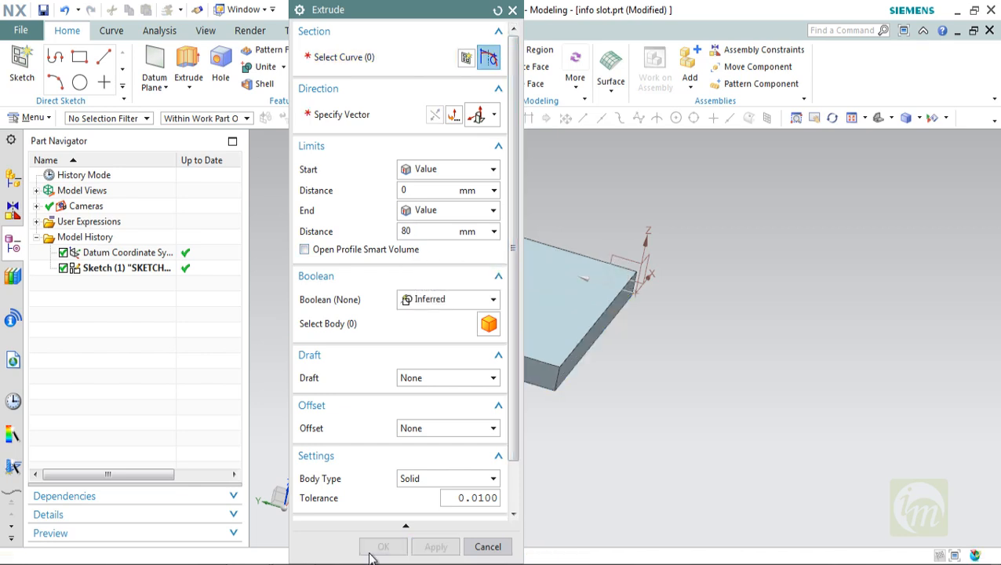
left_click(486, 546)
- Start a new Slot feature of the Rectangular type with Through Slot turned off
middle_click_drag(598, 371, 569, 380)
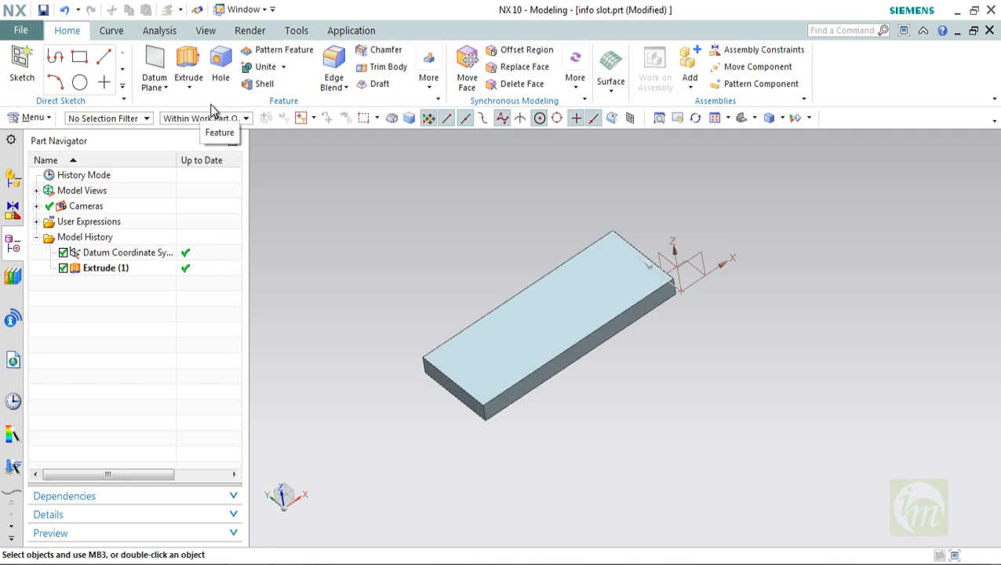
middle_click_drag(598, 358, 579, 369)
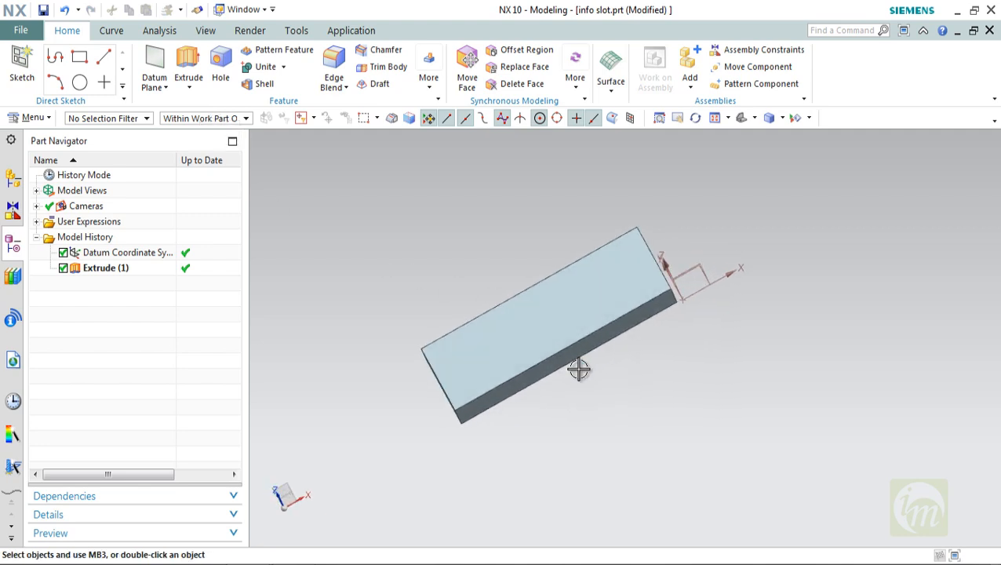
left_click(33, 117)
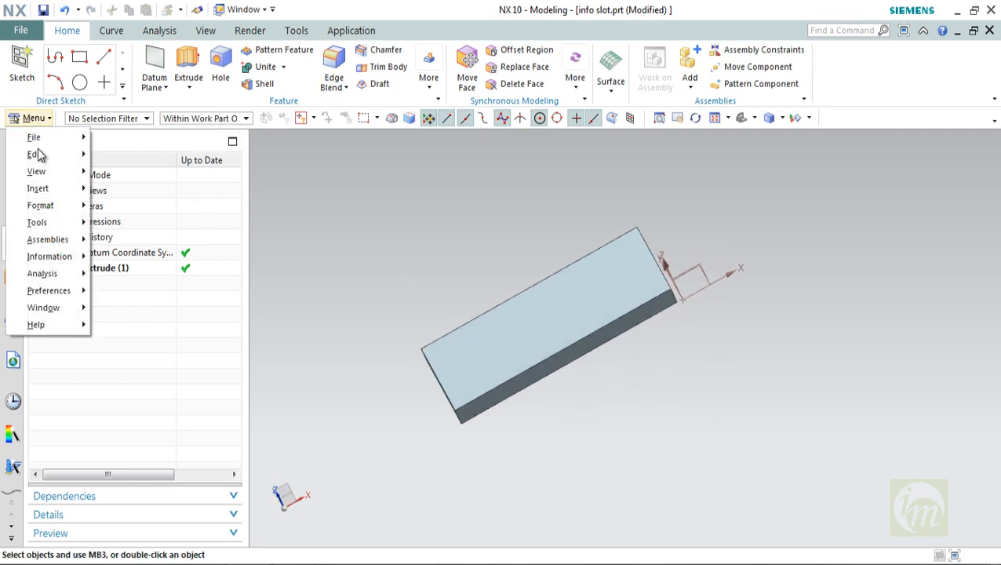
mouse_move(52, 187)
mouse_move(113, 188)
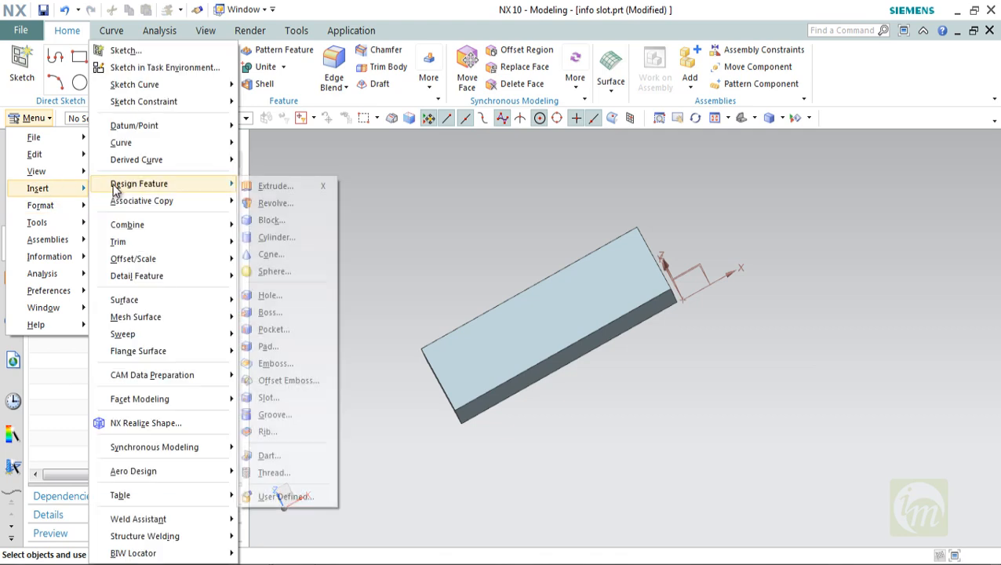
left_click(278, 397)
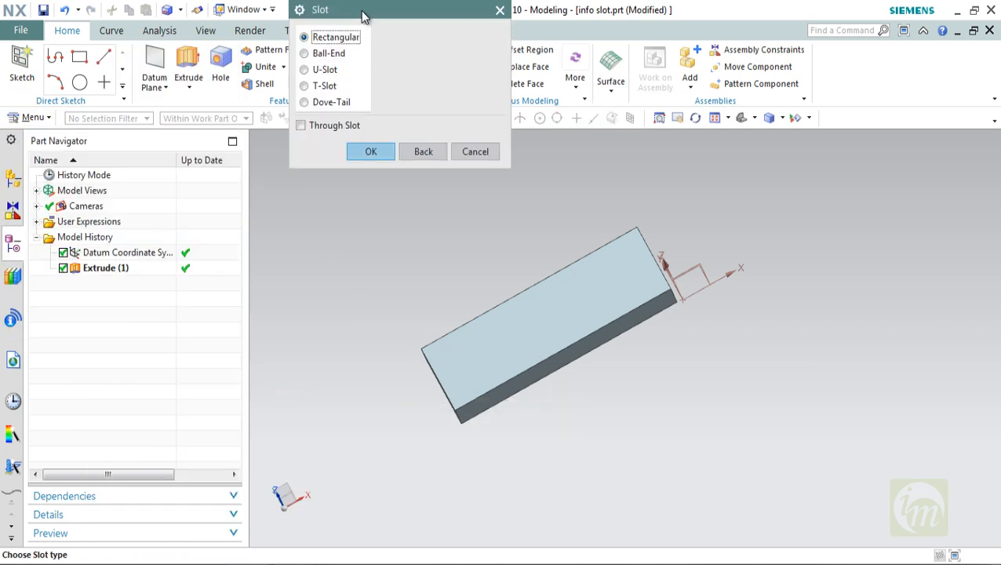
left_click_drag(363, 15, 766, 179)
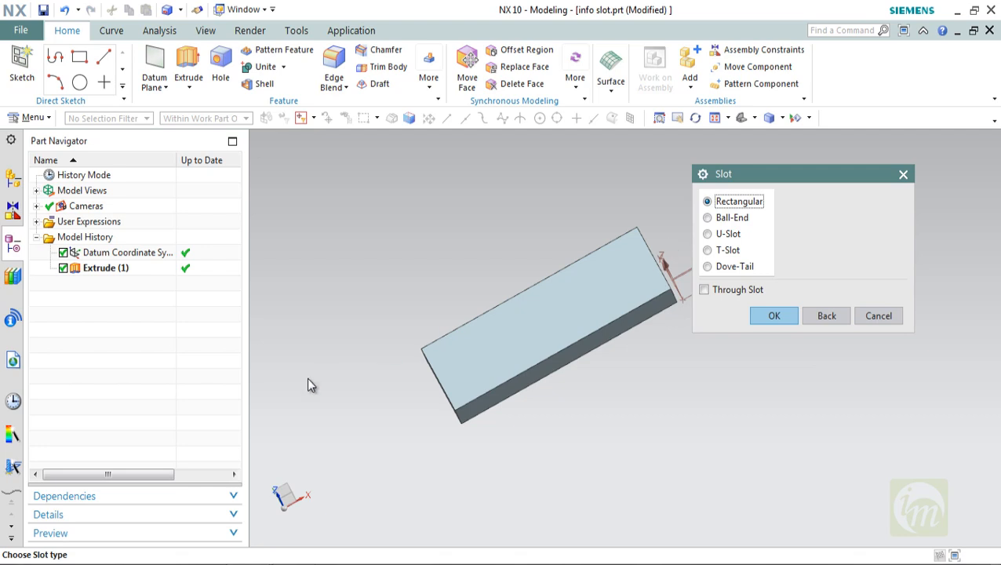
mouse_move(483, 282)
middle_mouse_down()
mouse_move(500, 274)
mouse_move(489, 264)
middle_mouse_up()
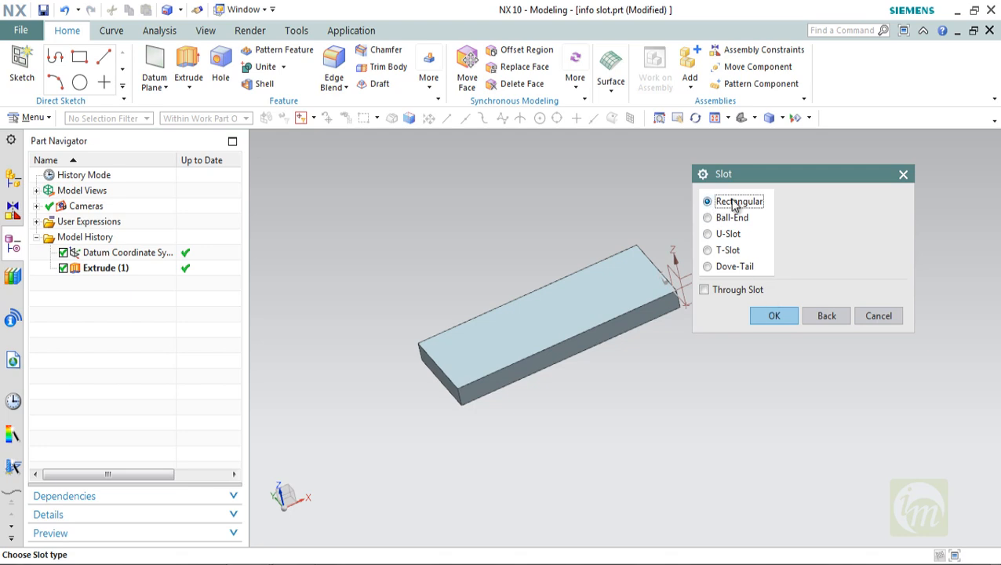
left_click(773, 315)
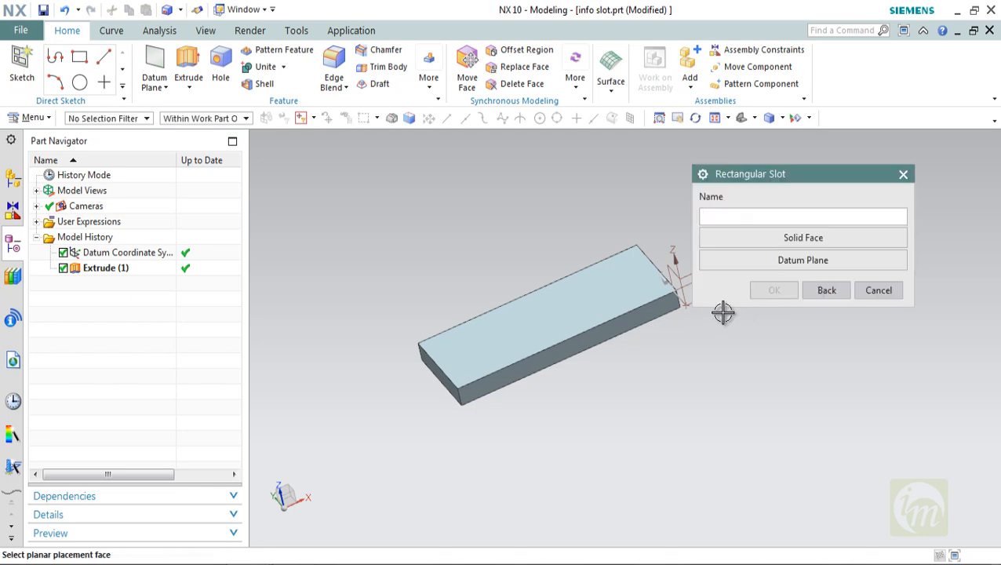
- Place the rectangular slot on the block's top face, using the short end face as the horizontal reference
middle_click_drag(567, 252, 590, 243)
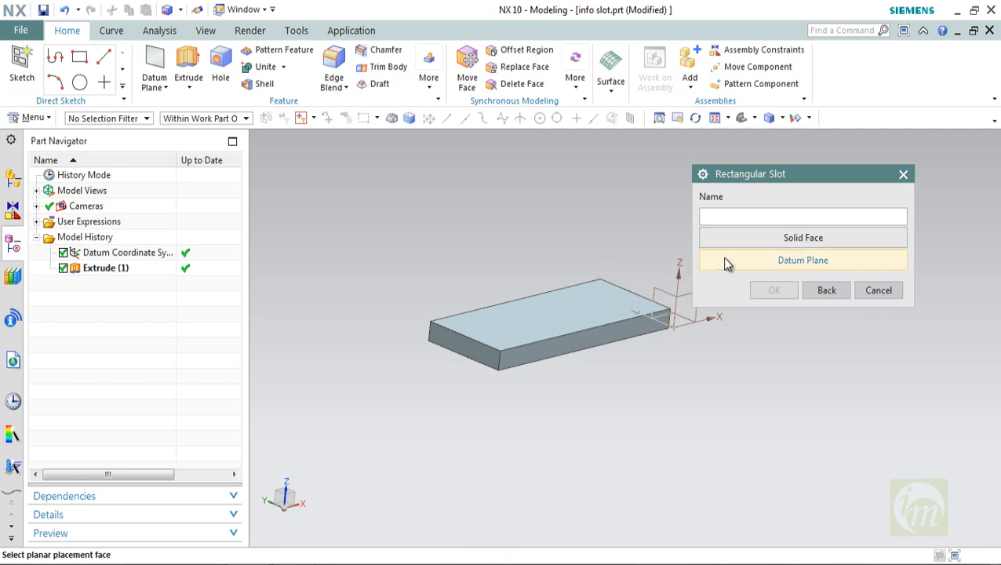
left_click(558, 310)
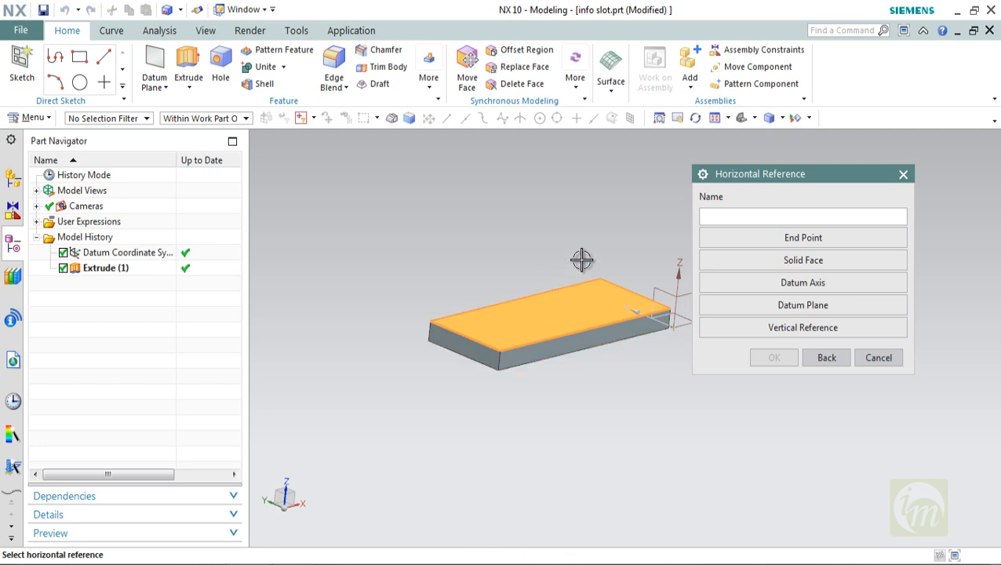
middle_click_drag(583, 259, 596, 224)
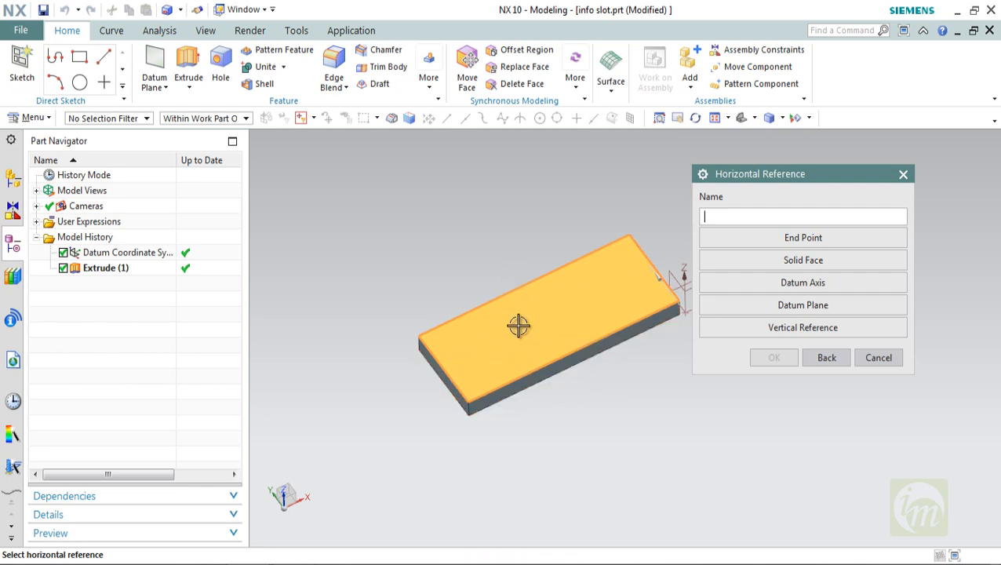
middle_click_drag(636, 406, 625, 374)
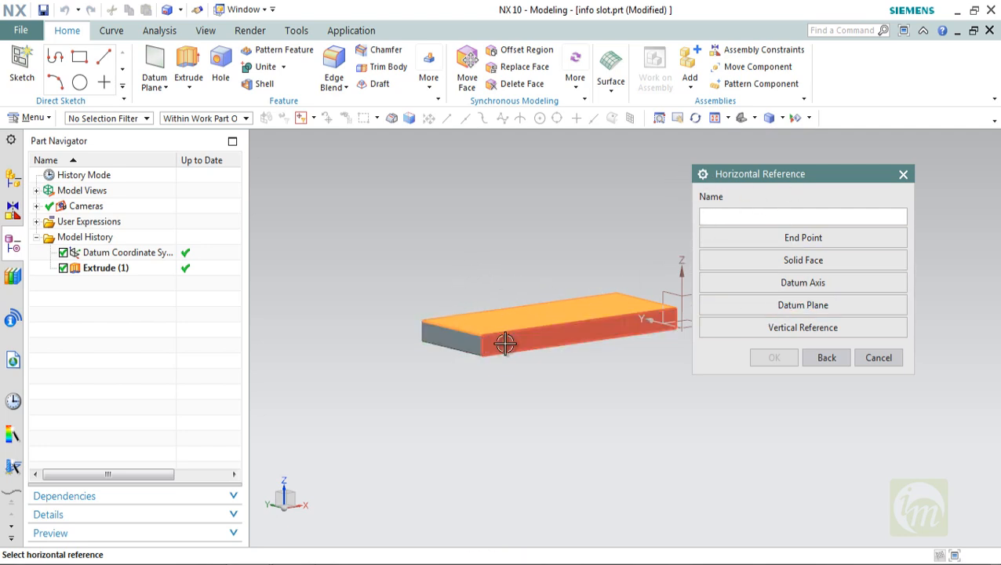
left_click(470, 345)
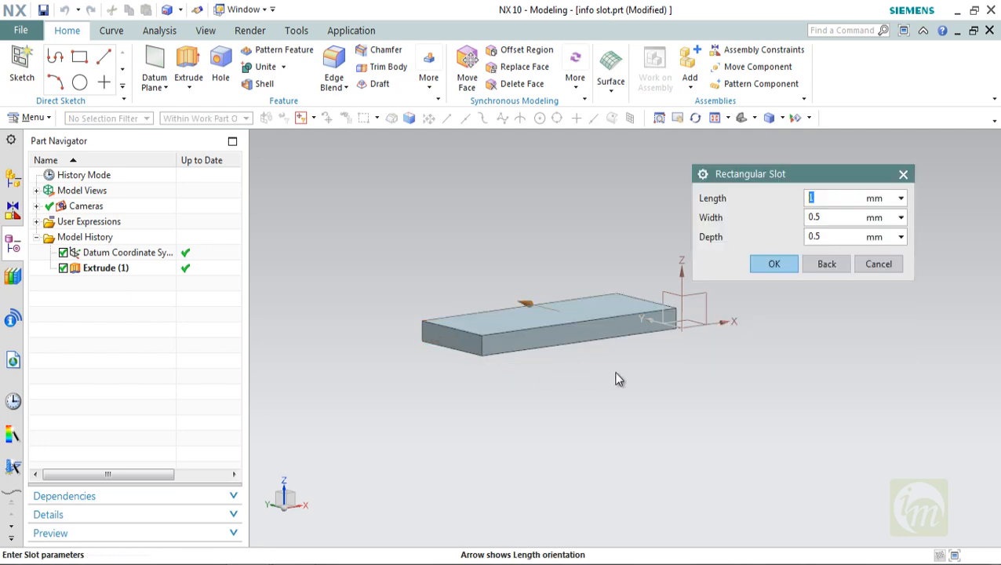
- Define the rectangular slot's length and width, set its depth to 10 mm, and generate it across the block
middle_click_drag(616, 381, 618, 410)
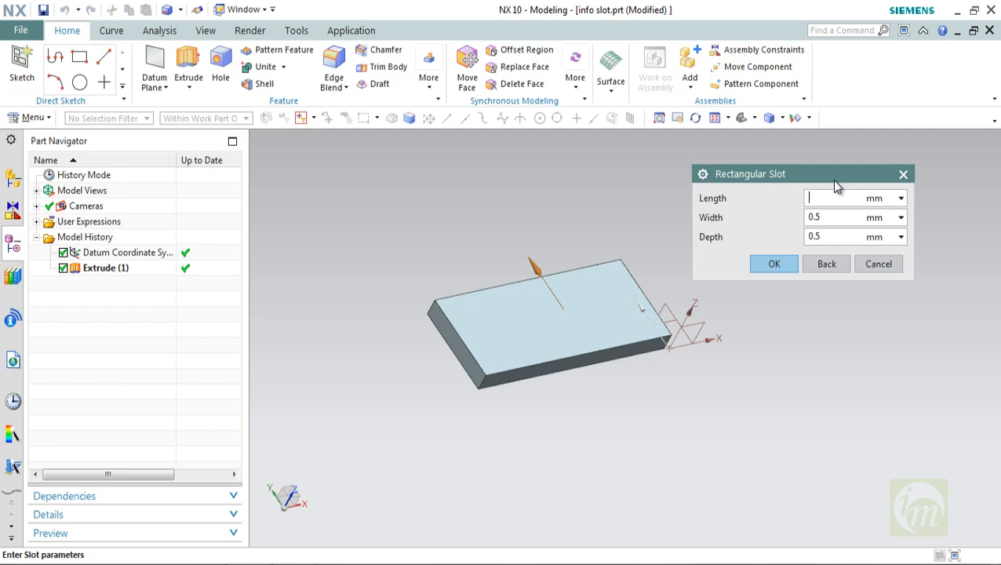
type("00")
double_click(820, 217)
type("3")
key("Tab")
type("10")
left_click(773, 264)
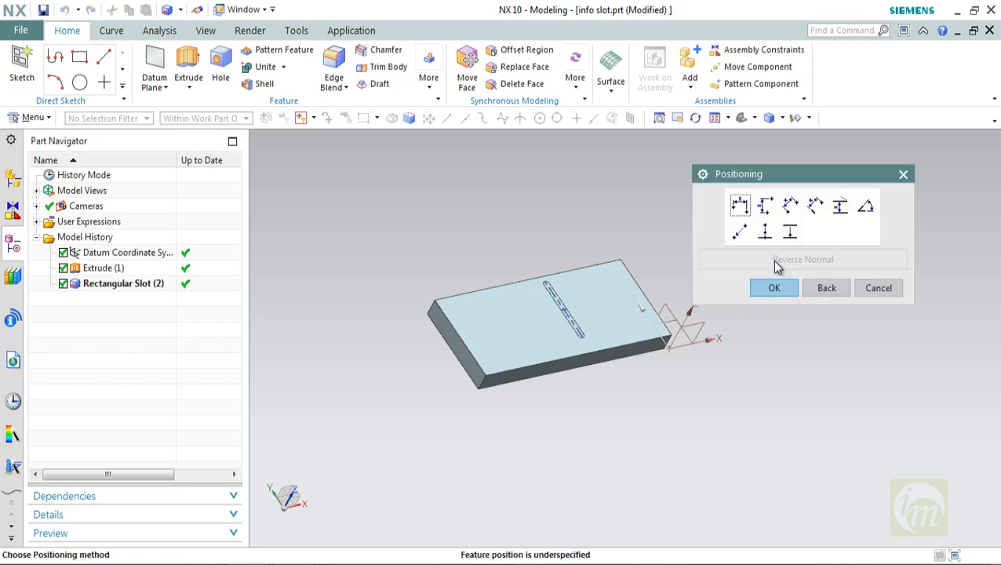
- Add a Horizontal positioning dimension from the block's rear long edge to the slot's short centreline
middle_click_drag(590, 299, 573, 310)
scroll(573, 306, "up", 3)
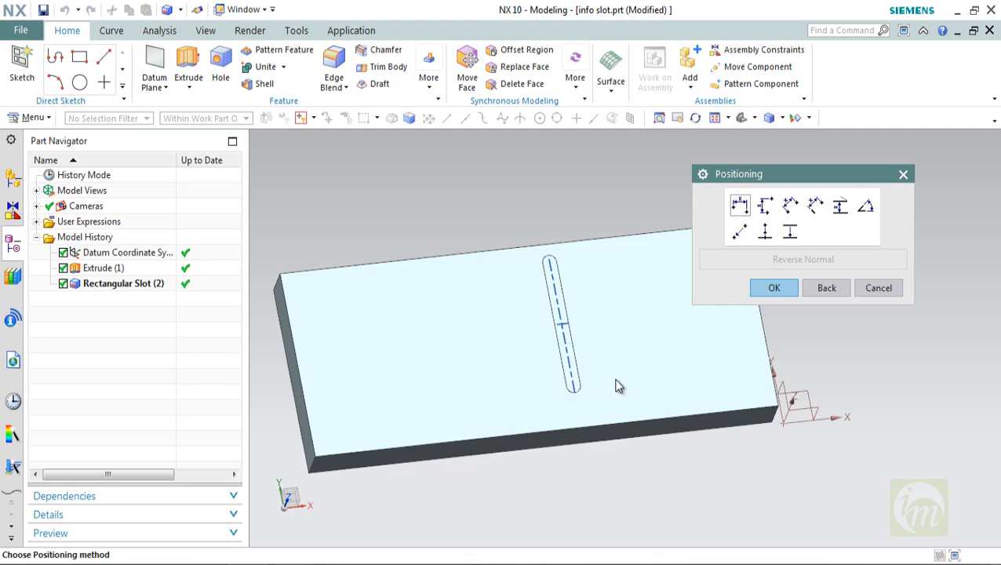
middle_click_drag(617, 385, 619, 367)
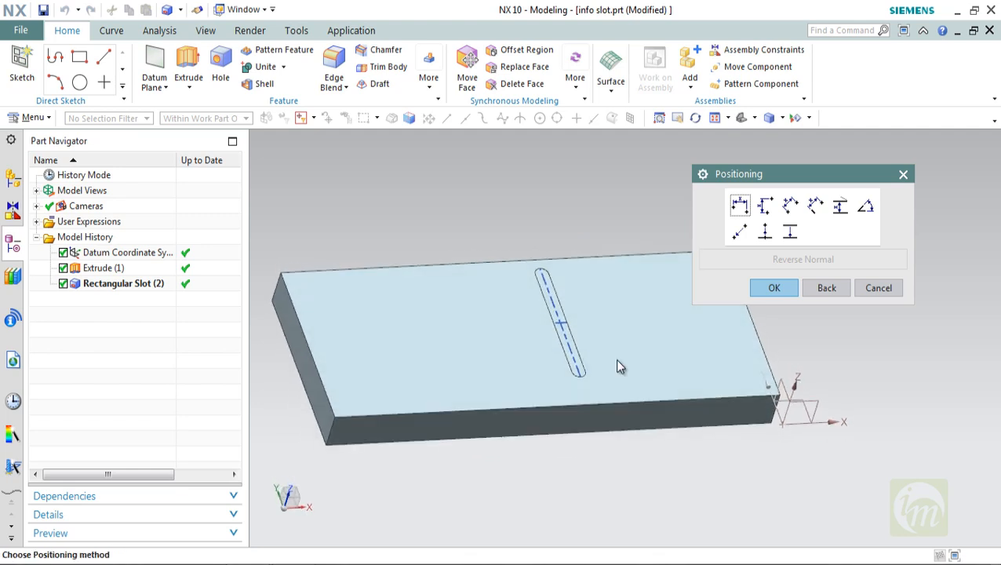
left_click(738, 206)
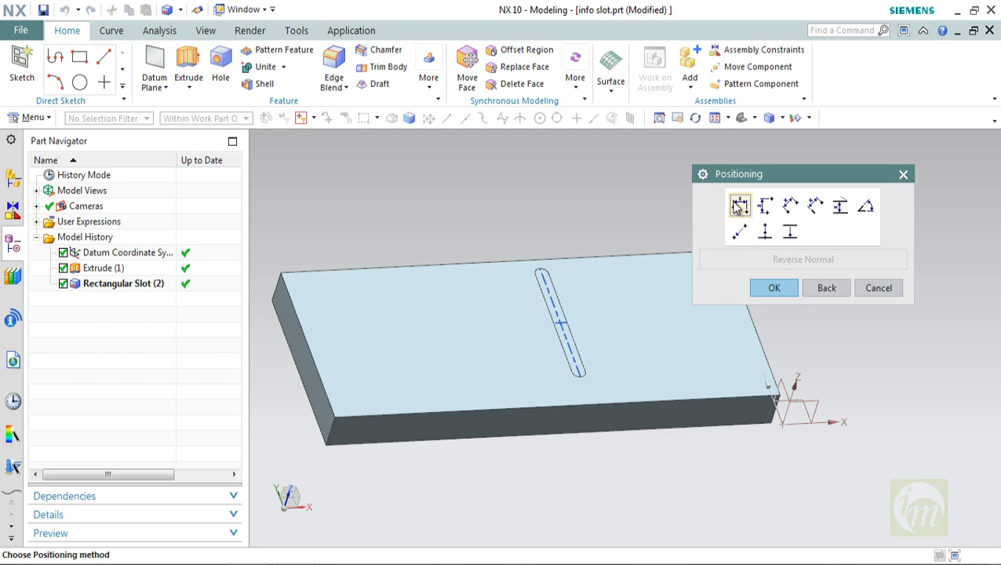
left_click(511, 258)
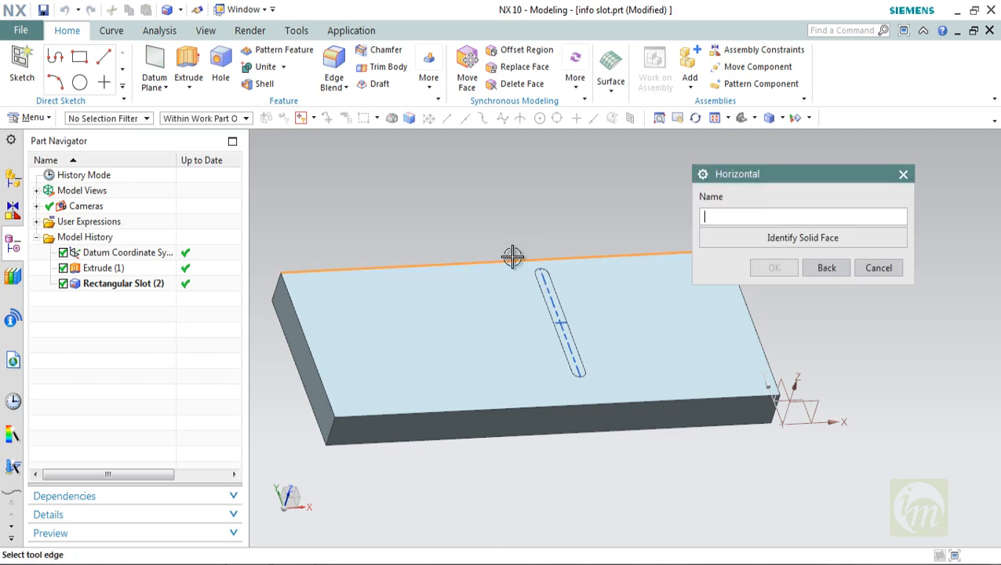
left_click(563, 320)
- Set the horizontal positioning distance to 200 mm, accept the slot's position and close the Rectangular Slot command
scroll(752, 276, "up", 5)
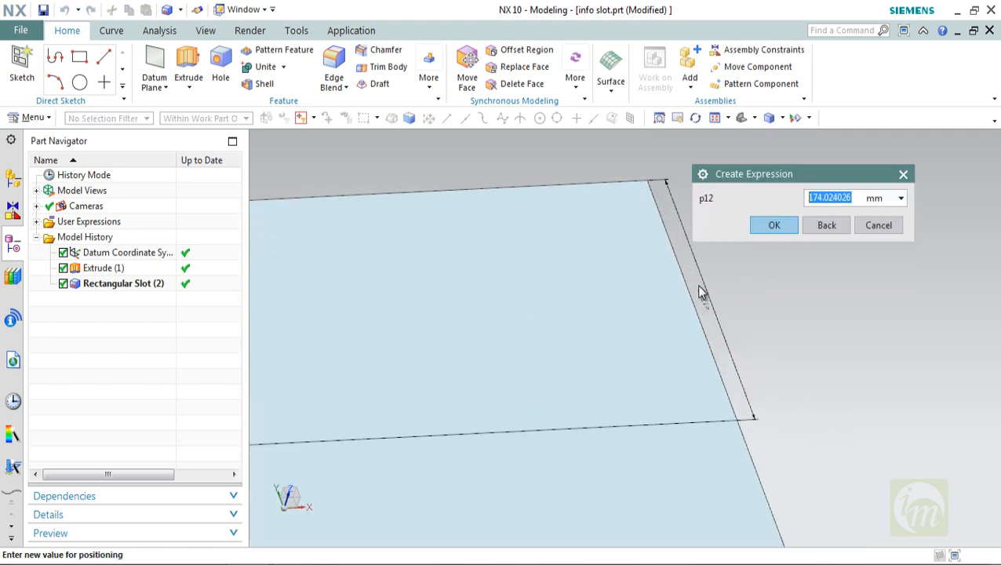
scroll(700, 294, "up", 3)
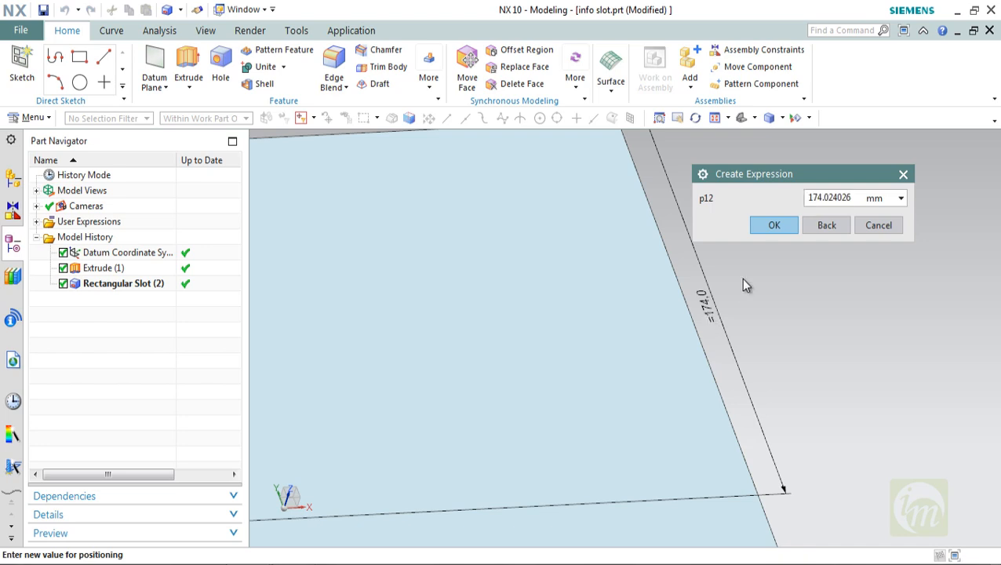
left_click_drag(852, 198, 783, 196)
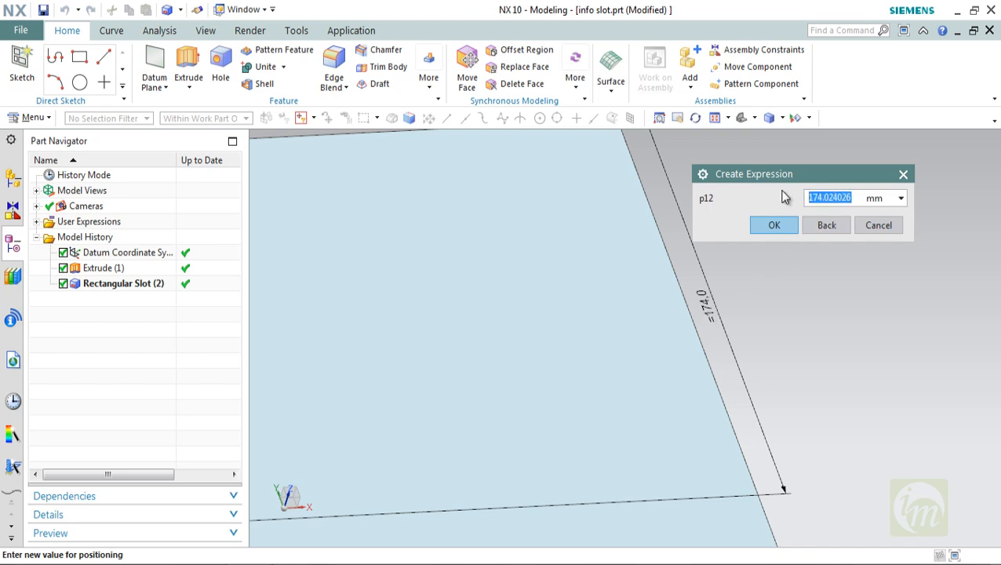
type("200")
left_click(784, 225)
scroll(782, 332, "down", 4)
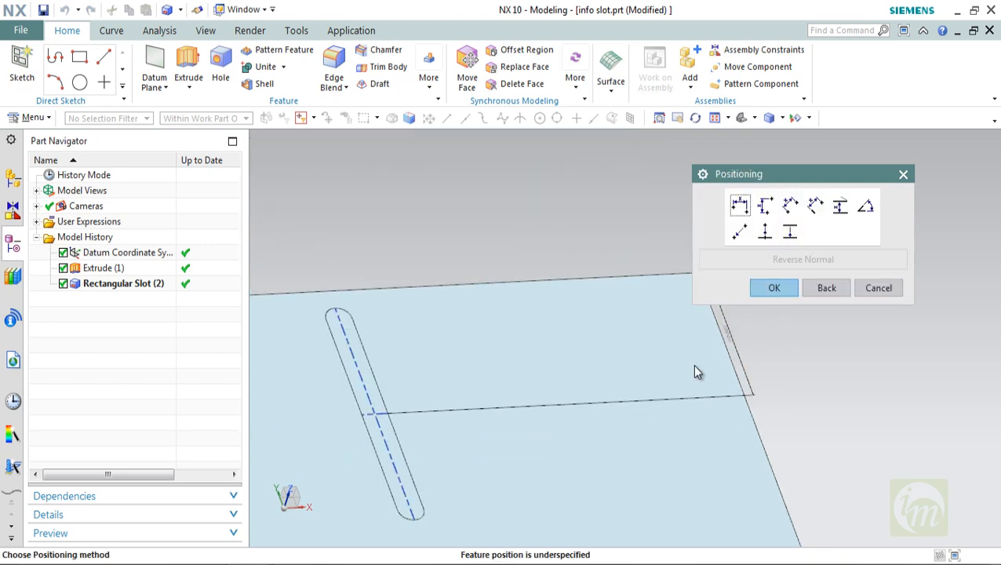
scroll(694, 371, "down", 3)
scroll(623, 351, "down", 4)
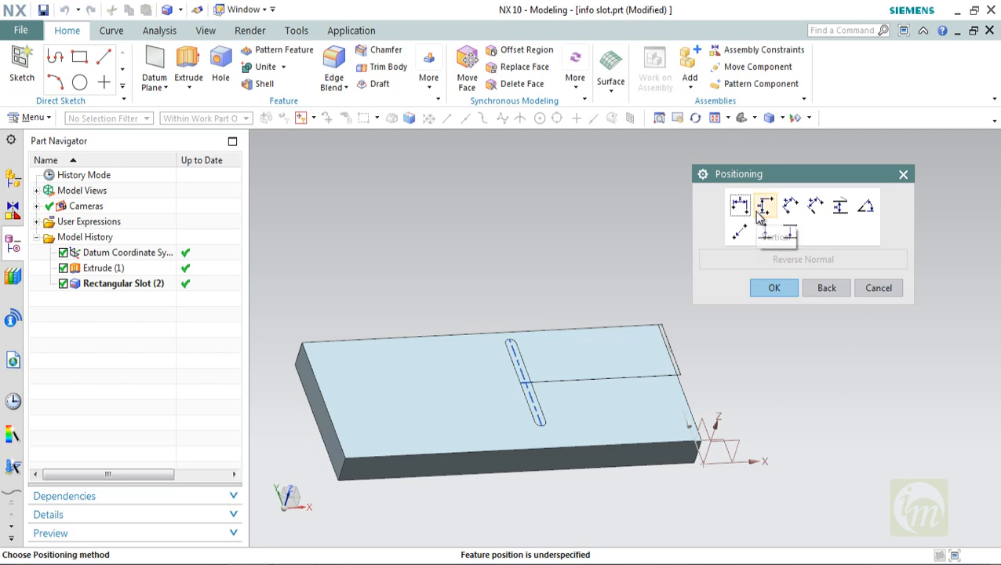
left_click(770, 287)
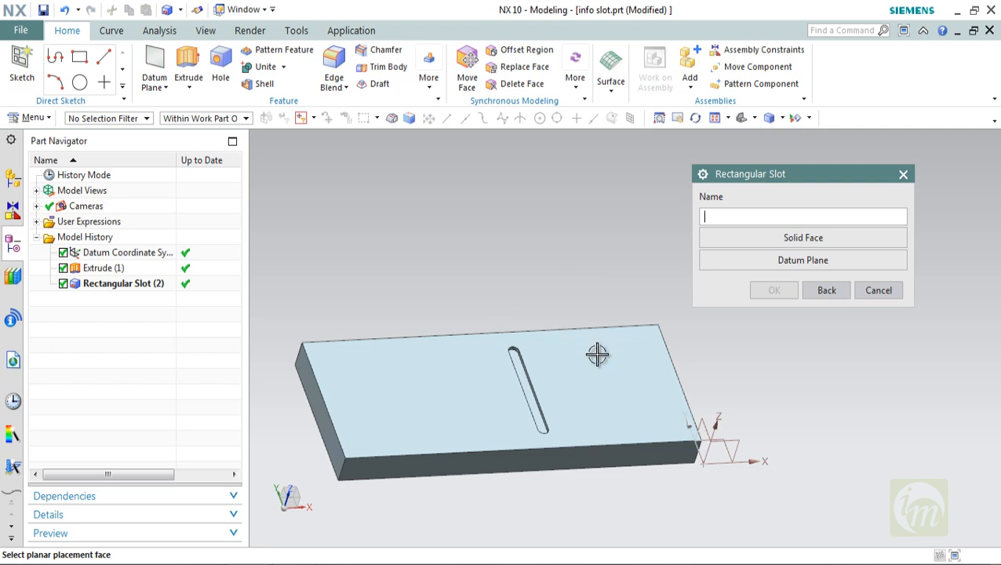
middle_click_drag(596, 354, 561, 285)
left_click(863, 290)
- Examine the finished rectangular slot's rounded ends and depth from close up and from several angles
scroll(483, 412, "up", 3)
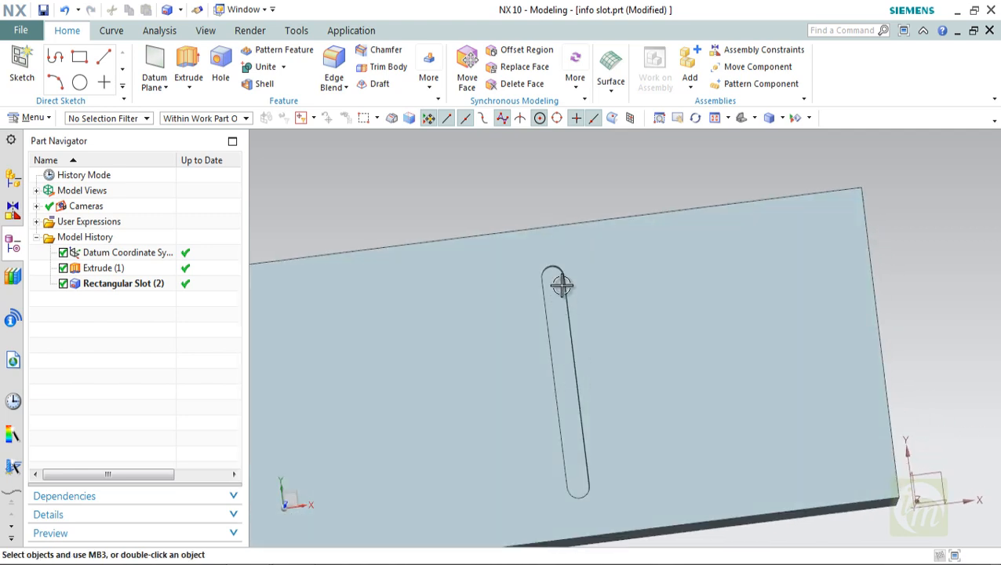
scroll(562, 285, "up", 4)
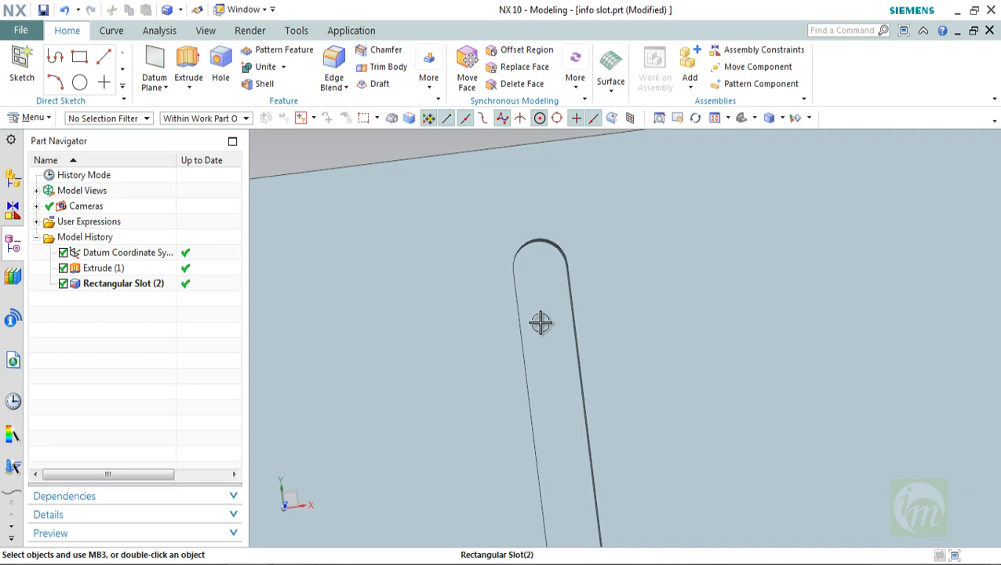
middle_click_drag(538, 322, 536, 219)
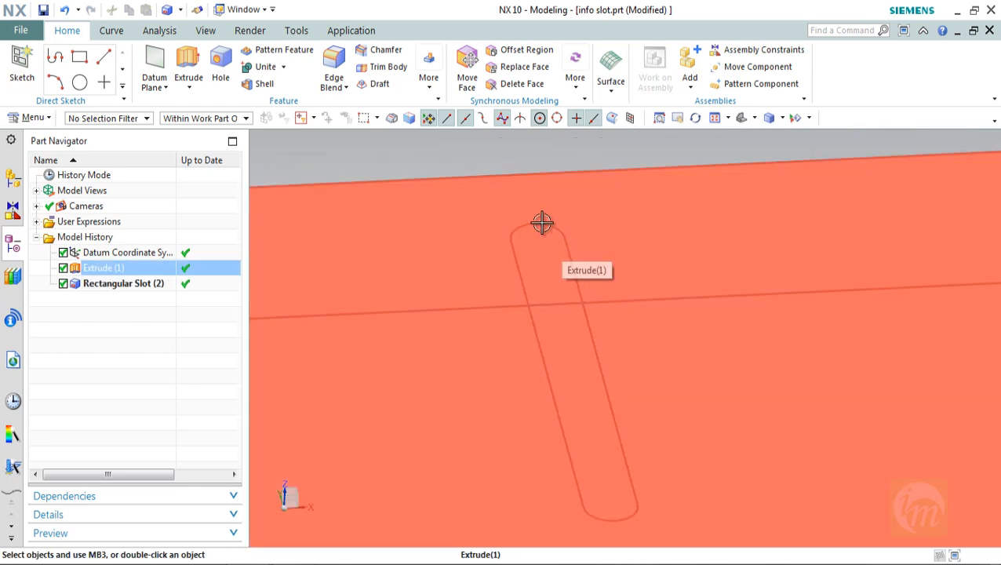
scroll(559, 296, "down", 5)
middle_click_drag(576, 268, 543, 297)
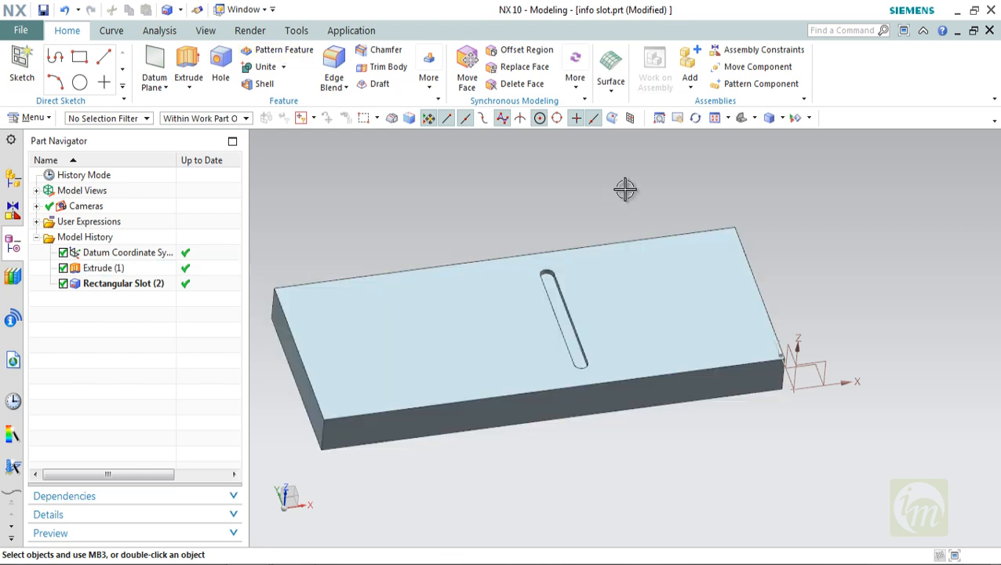
middle_click_drag(625, 192, 605, 202)
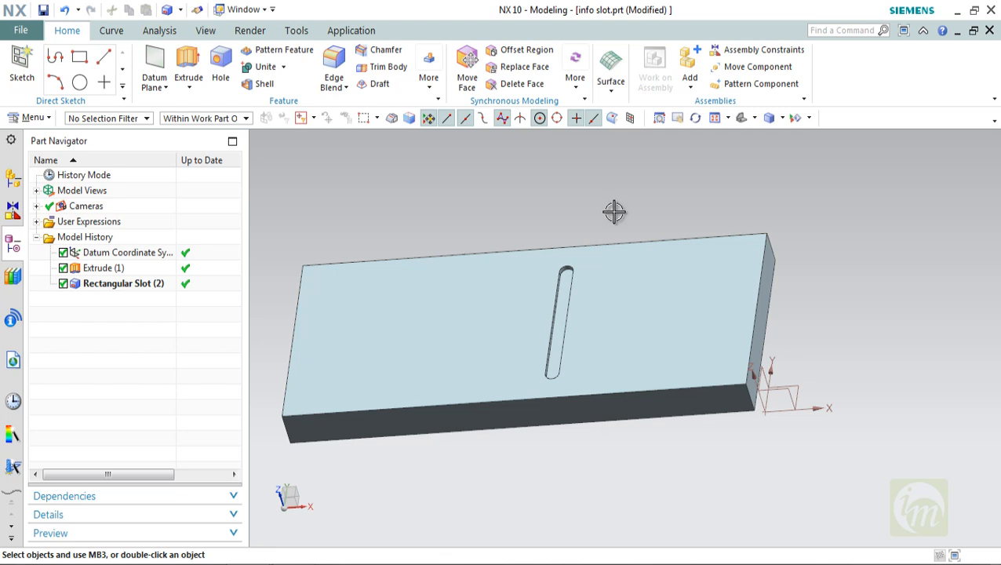
mouse_move(599, 210)
middle_mouse_down()
mouse_move(625, 212)
mouse_move(606, 207)
middle_mouse_up()
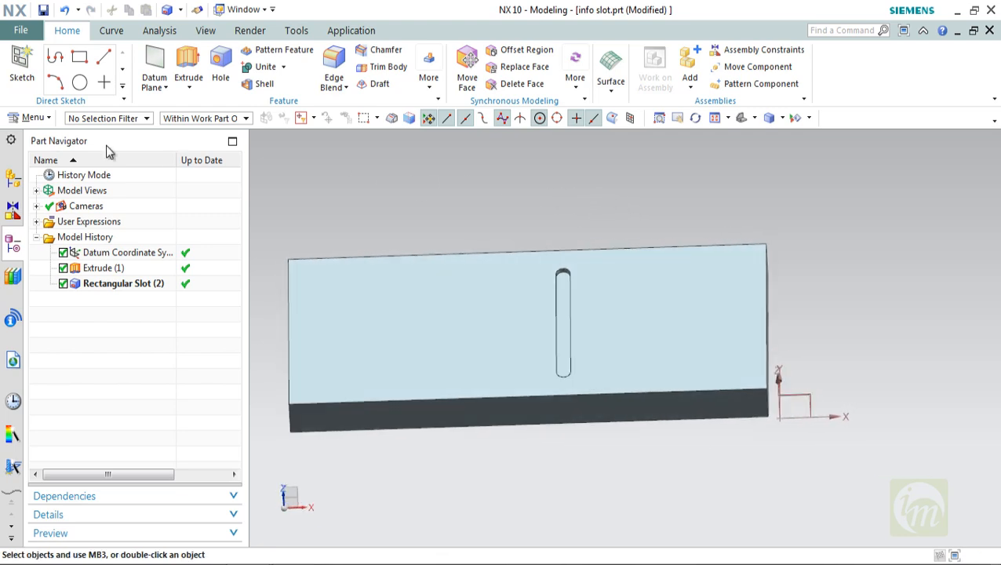
- Start a Ball-End slot on the block's top face between its left end and the rectangular slot, using the left end face as horizontal reference
left_click(32, 117)
mouse_move(39, 188)
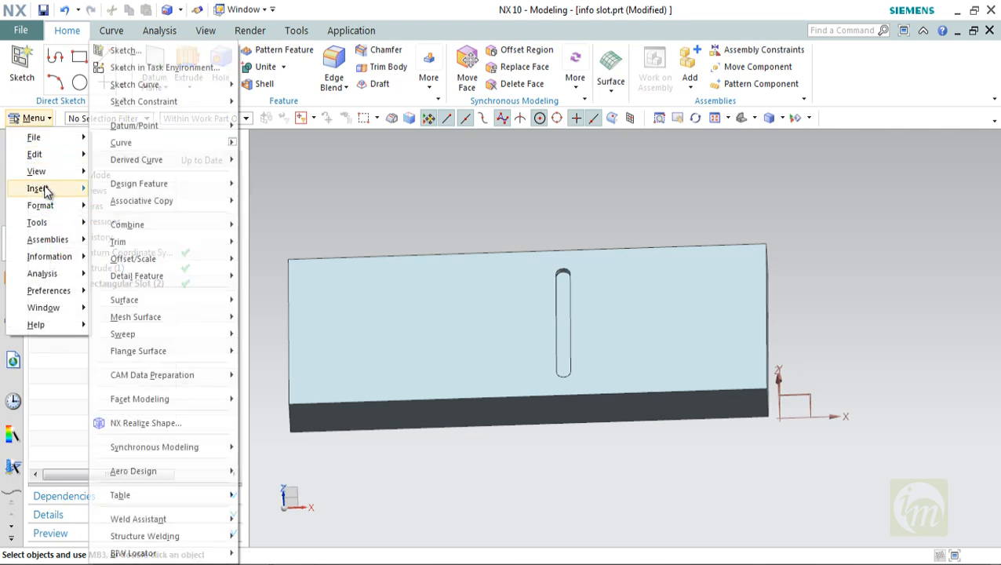
mouse_move(138, 184)
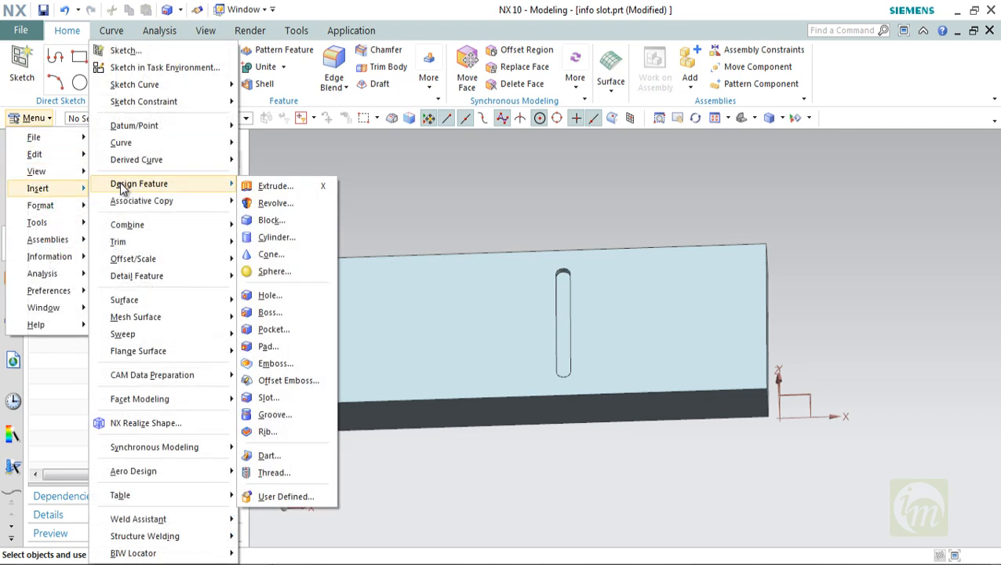
left_click(273, 399)
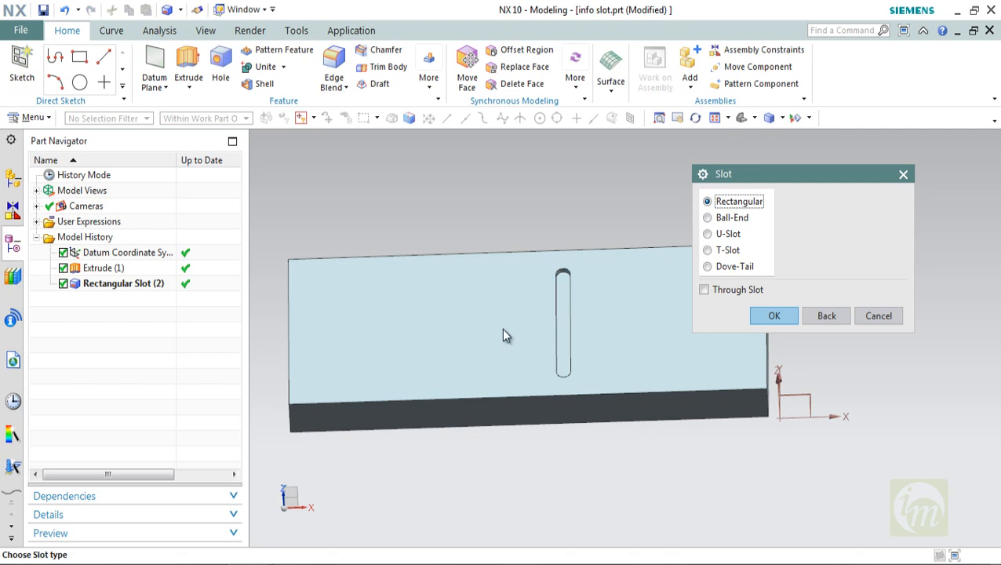
double_click(710, 218)
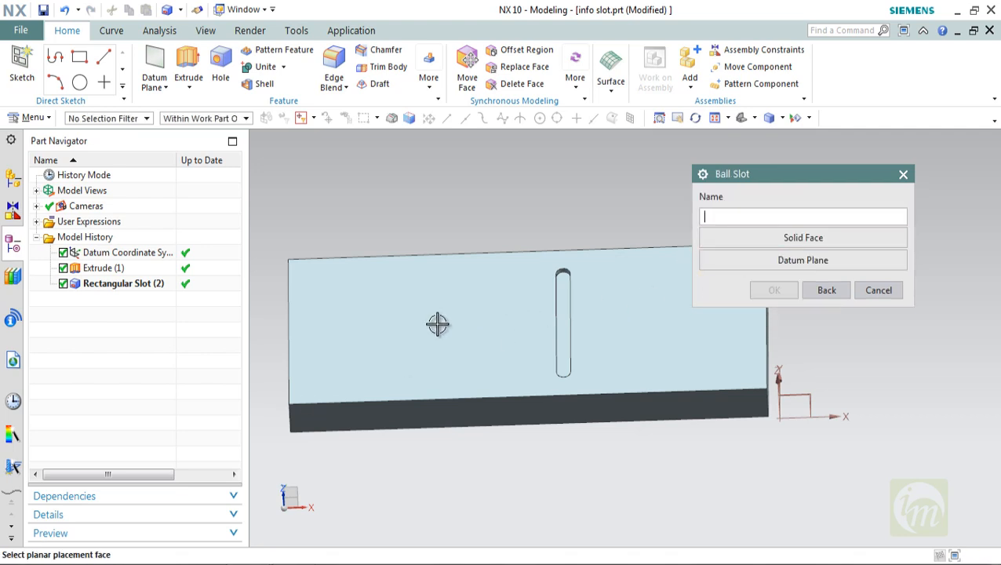
left_click(392, 336)
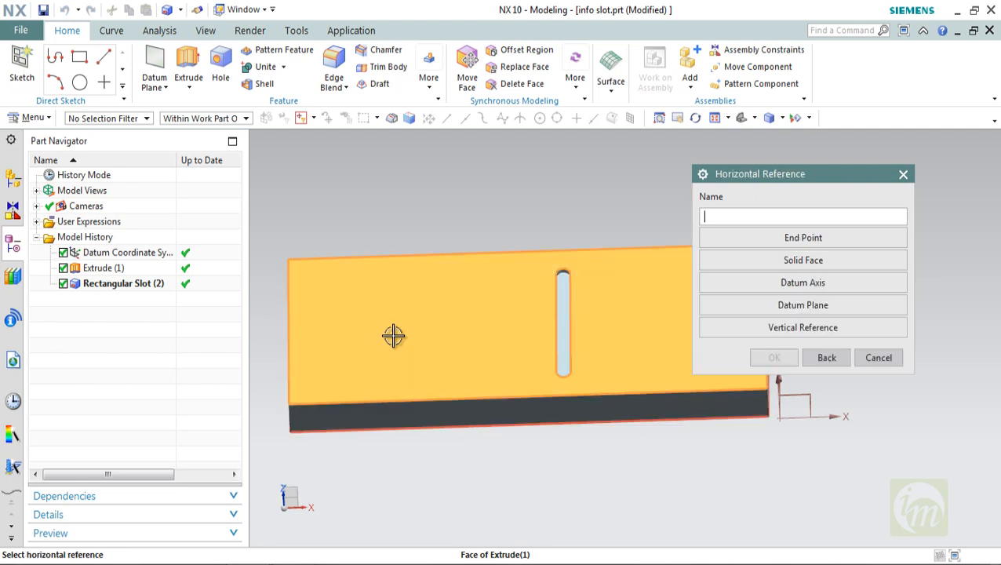
middle_click_drag(509, 326, 424, 329)
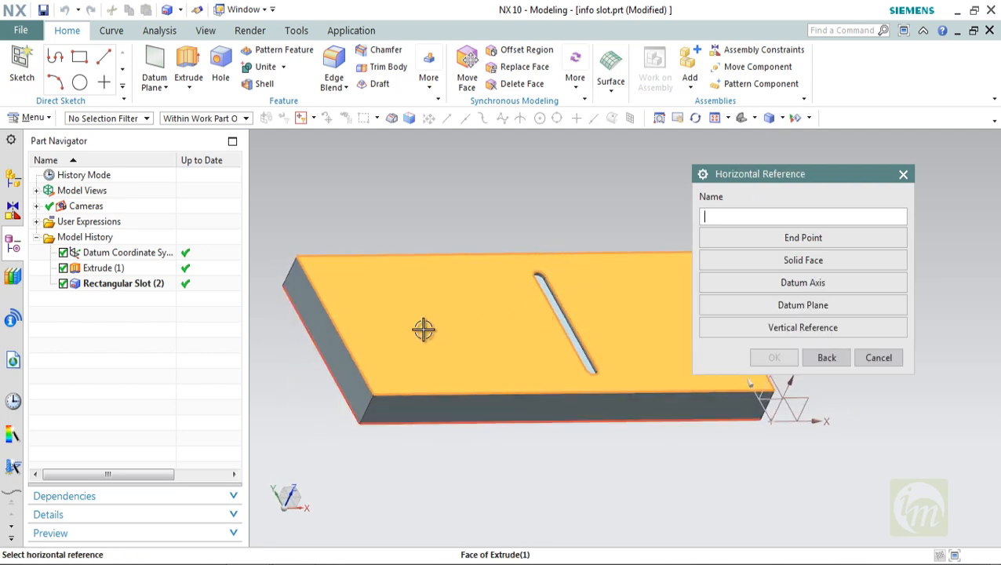
left_click(323, 353)
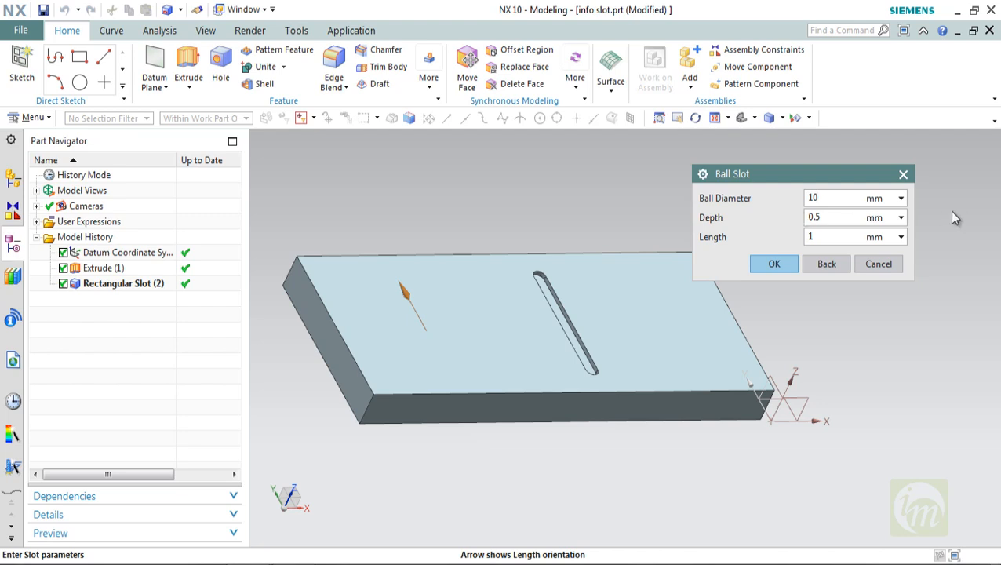
- Generate the ball-end slot with 10 mm ball diameter, 15 mm depth and 300 mm length, and accept it without positioning dimensions
left_click_drag(844, 218, 748, 218)
type("10")
key("Tab")
left_click_drag(830, 215, 771, 217)
left_click(770, 269)
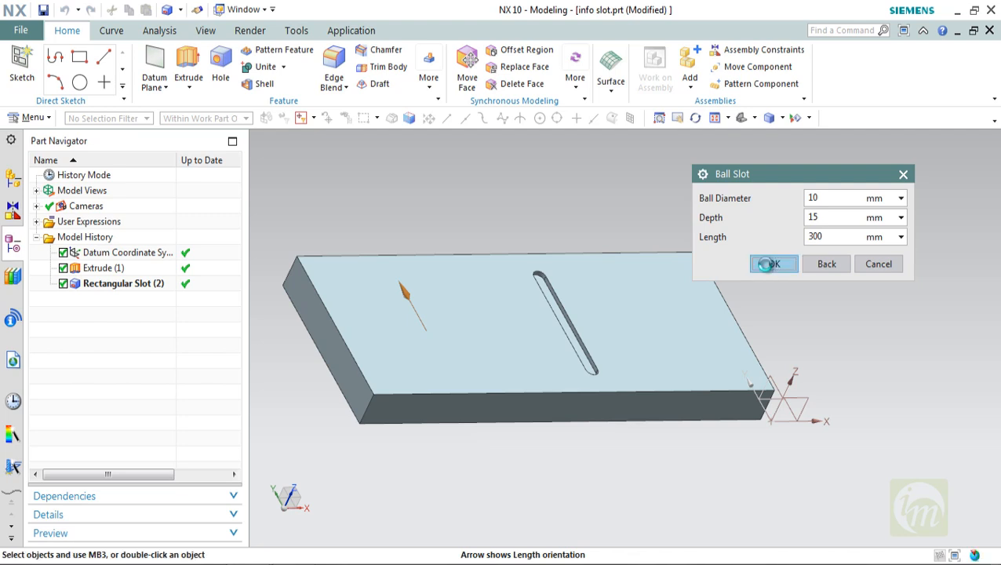
middle_click_drag(463, 343, 441, 341)
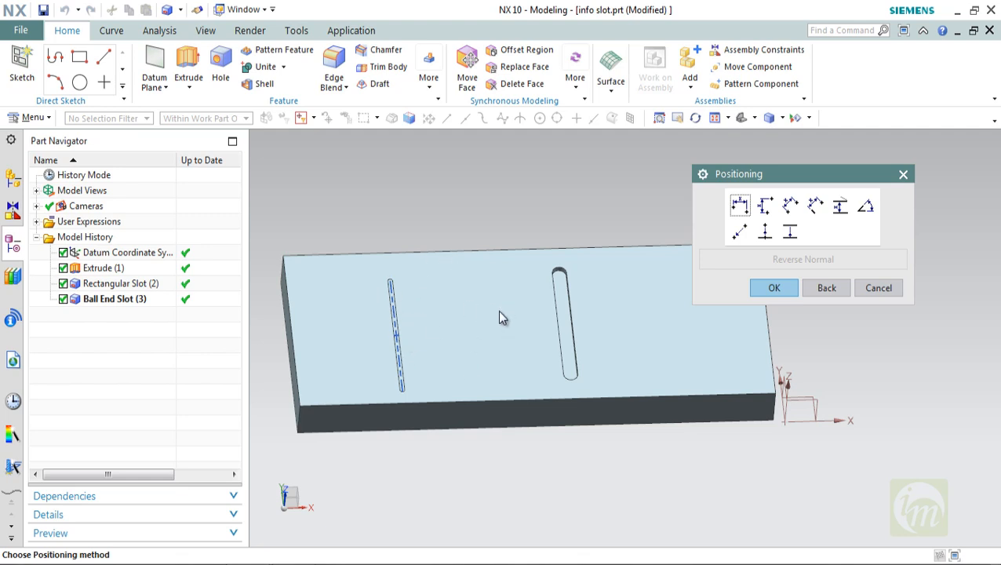
left_click(777, 288)
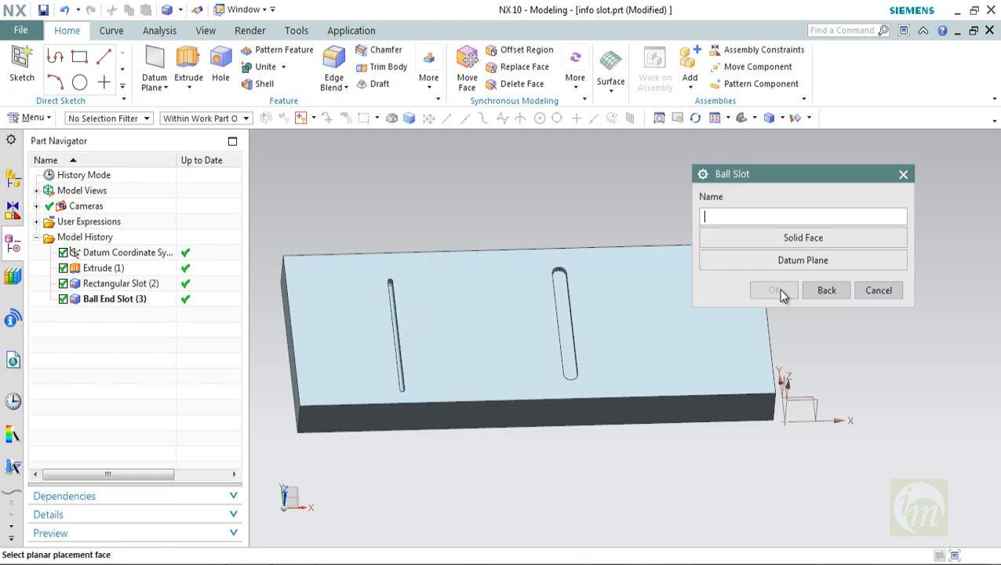
left_click(876, 292)
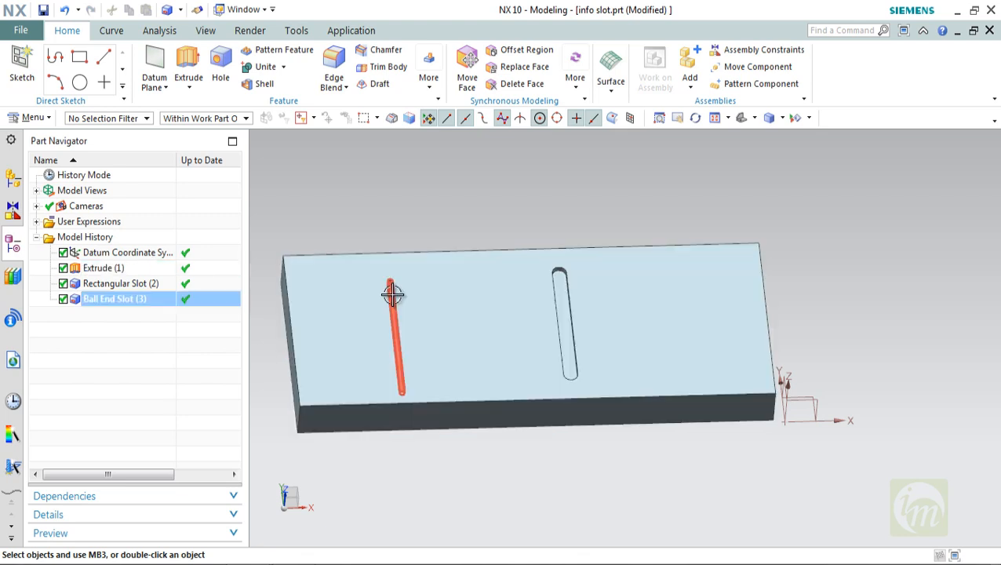
- Examine the ball-end slot's rounded floor and end from close up and compare it with the rectangular slot
scroll(393, 411, "up", 2)
scroll(407, 388, "up", 1)
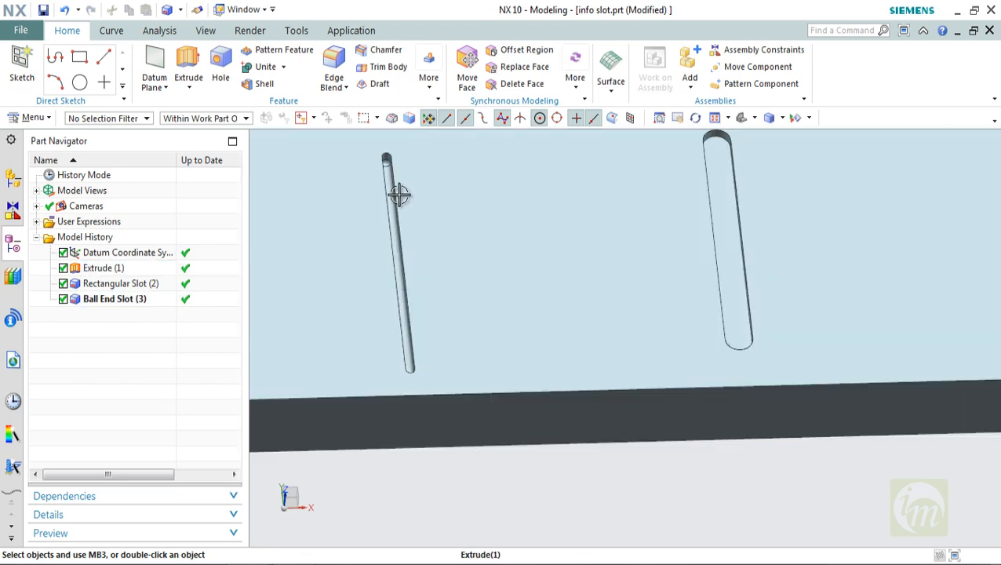
scroll(381, 157, "up", 3)
scroll(381, 157, "up", 2)
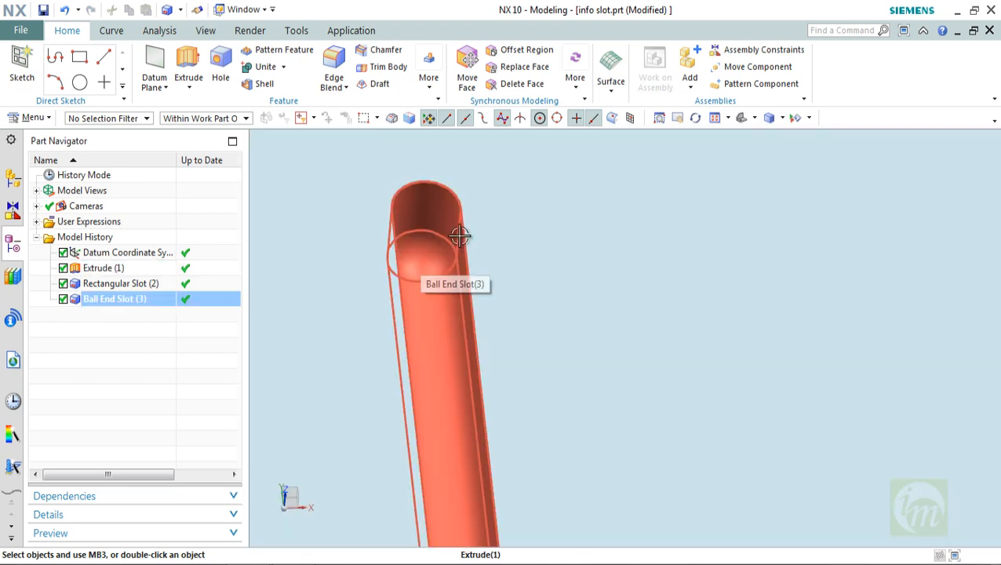
middle_click_drag(418, 281, 404, 283)
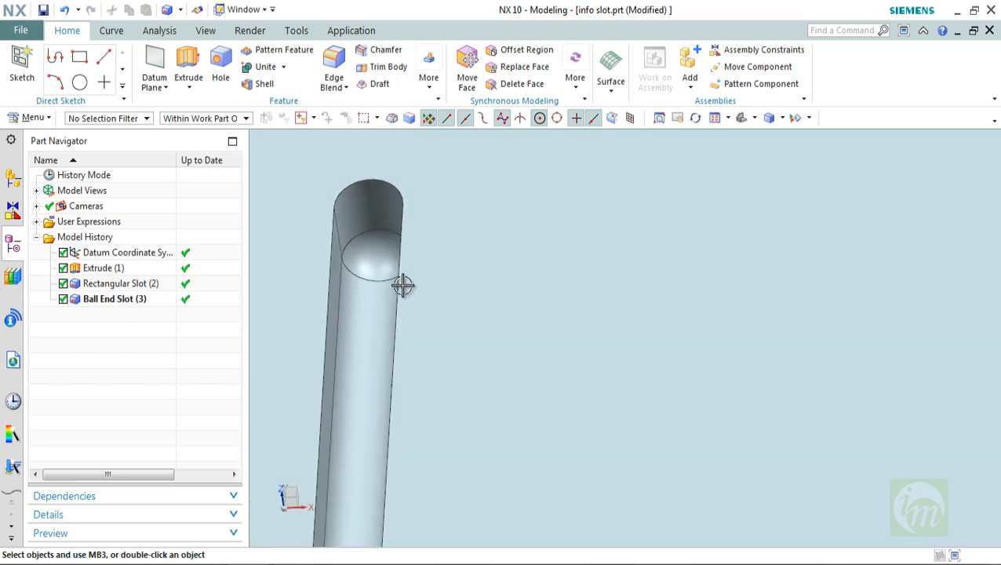
left_click(357, 242)
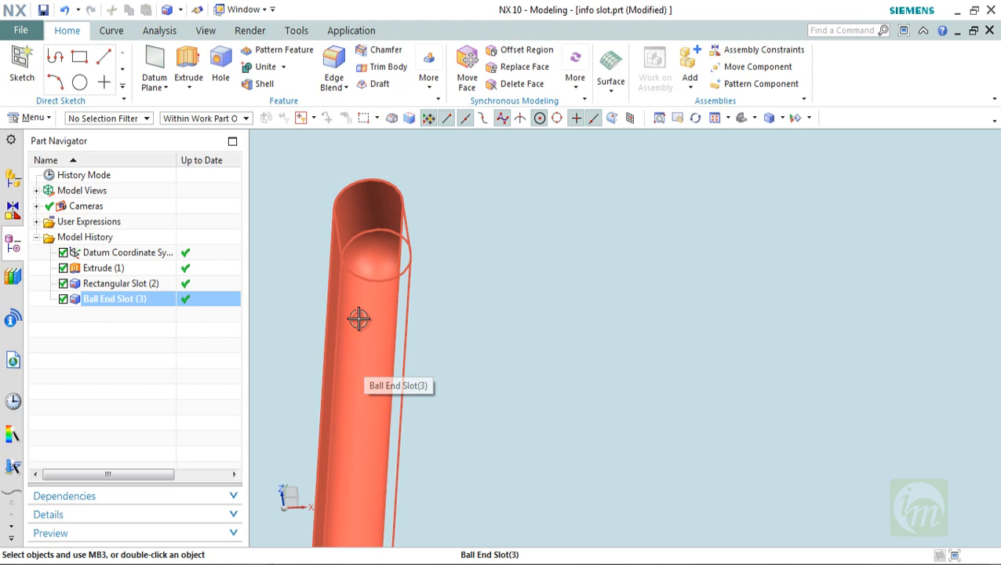
key("Escape")
scroll(359, 318, "down", 6)
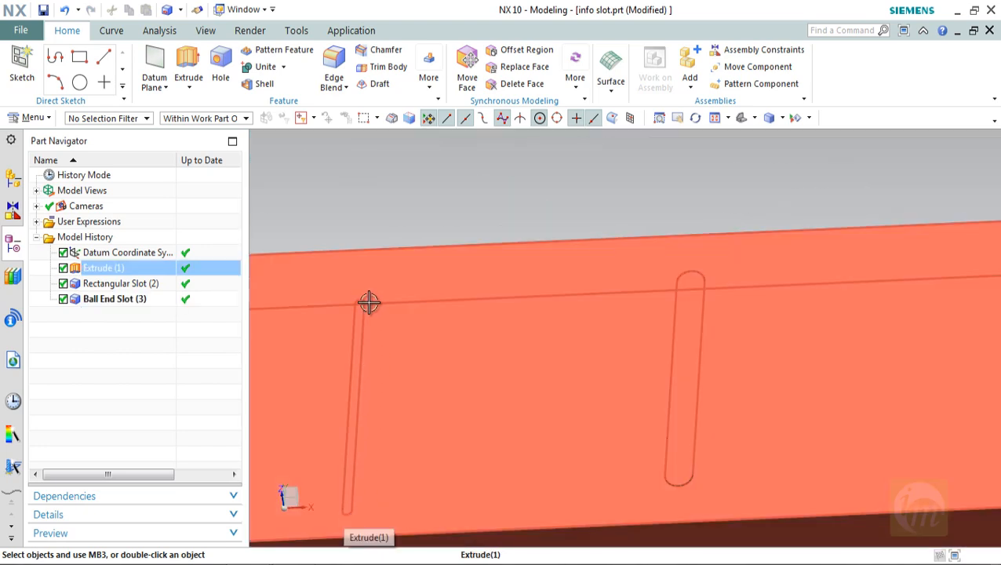
scroll(356, 308, "up", 2)
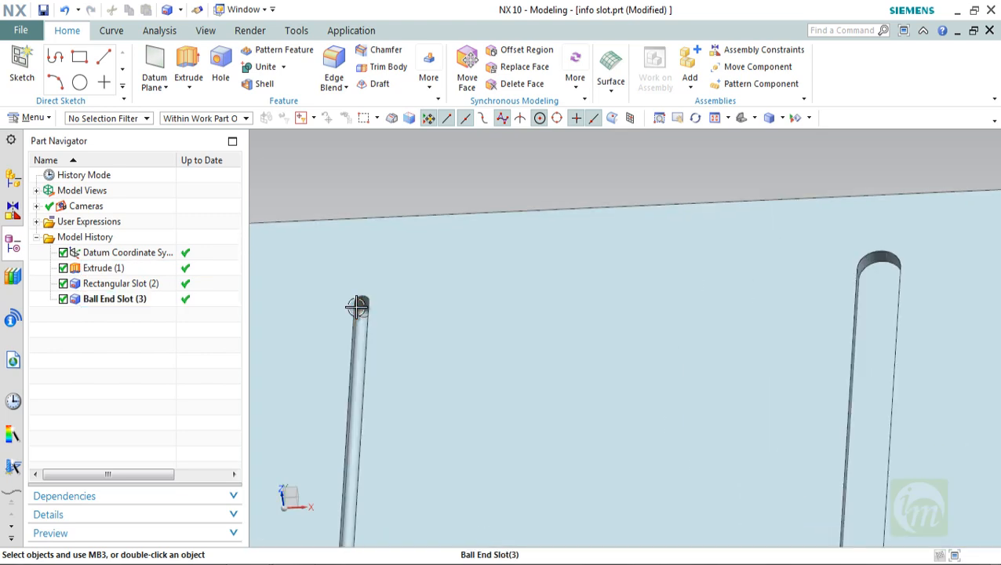
scroll(424, 308, "down", 8)
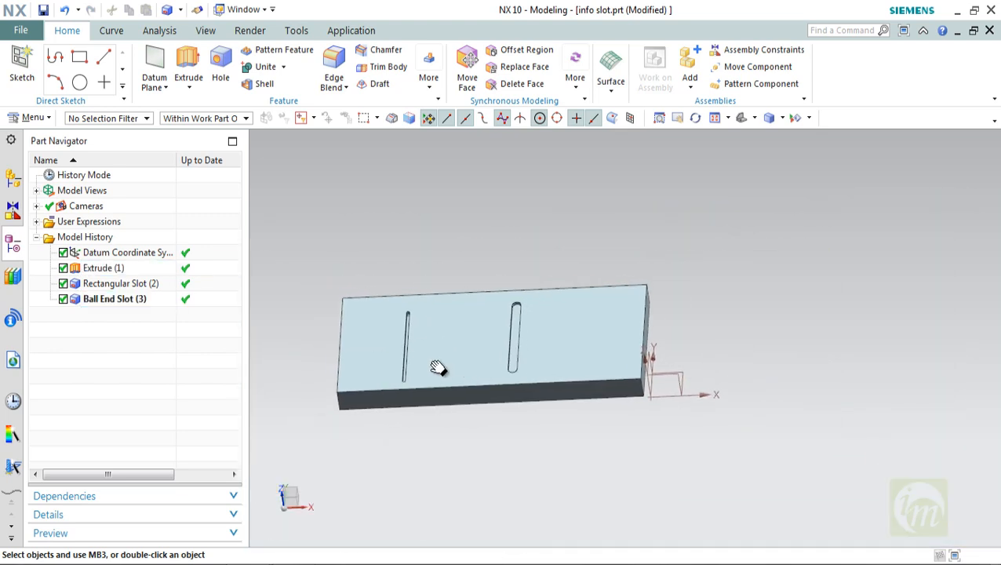
scroll(460, 318, "up", 6)
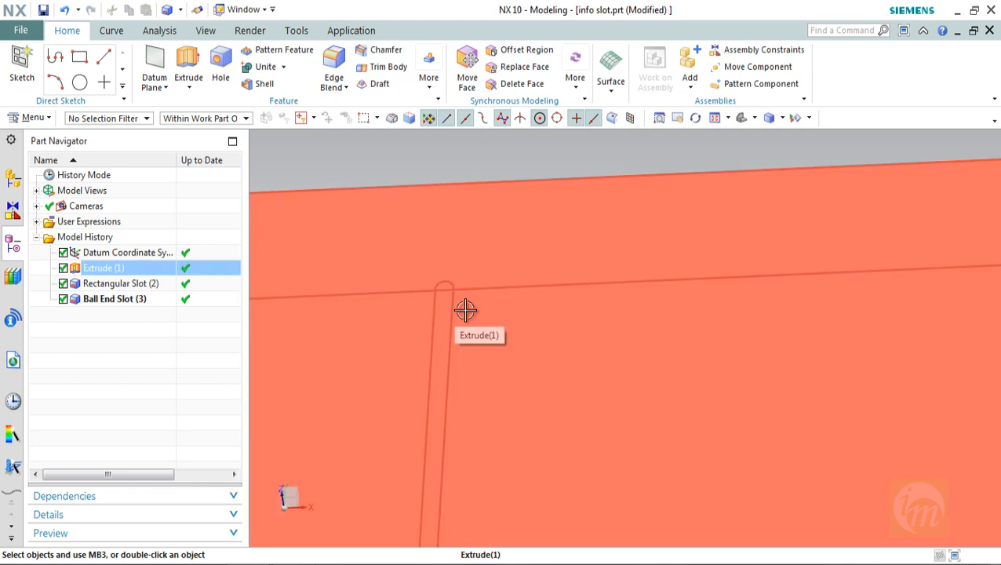
scroll(463, 310, "down", 6)
- Start a U-Slot on the block's top face right of the rectangular slot, using the right end face as horizontal reference
left_click(34, 118)
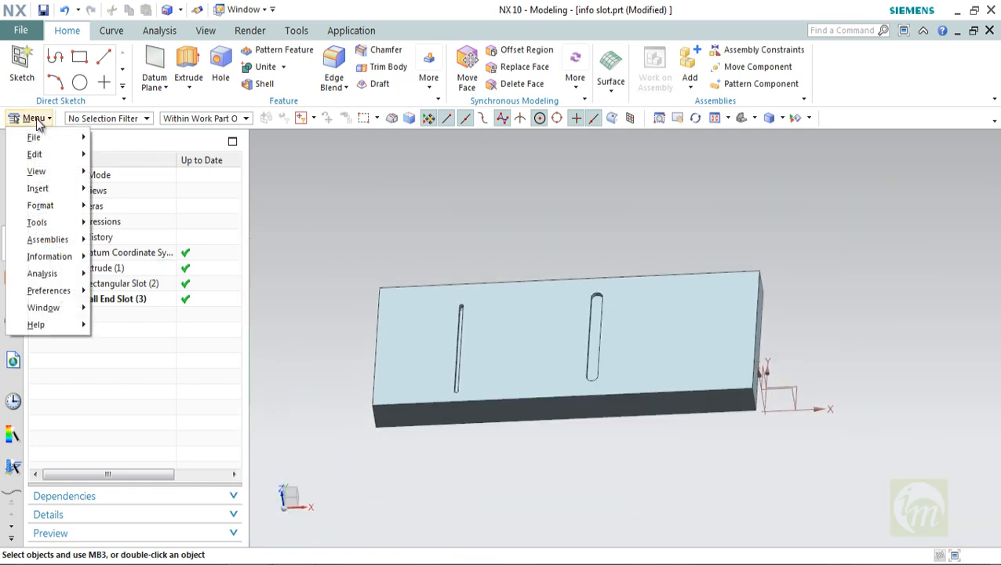
mouse_move(50, 182)
mouse_move(109, 183)
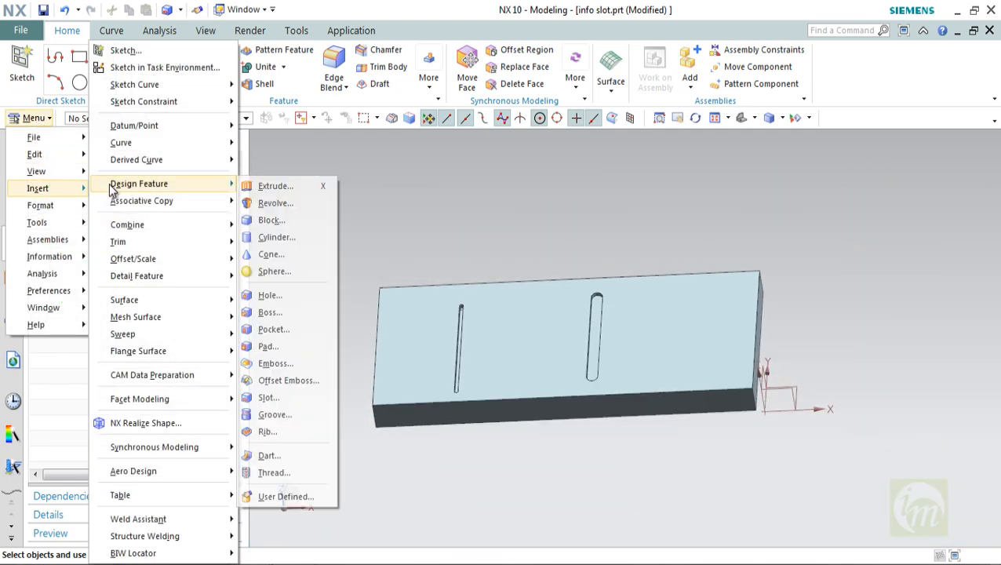
left_click(276, 392)
left_click(827, 290)
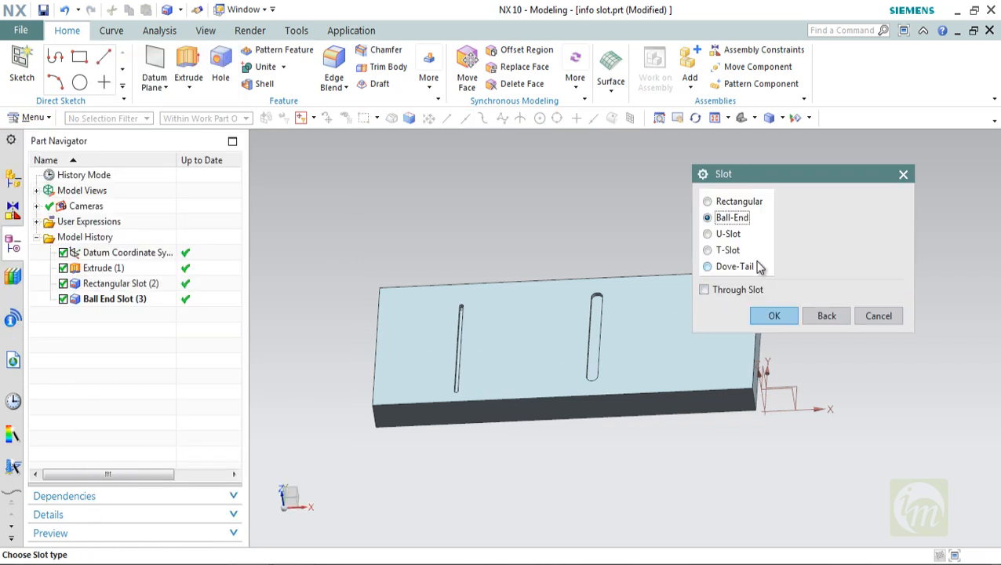
left_click(731, 231)
left_click(762, 314)
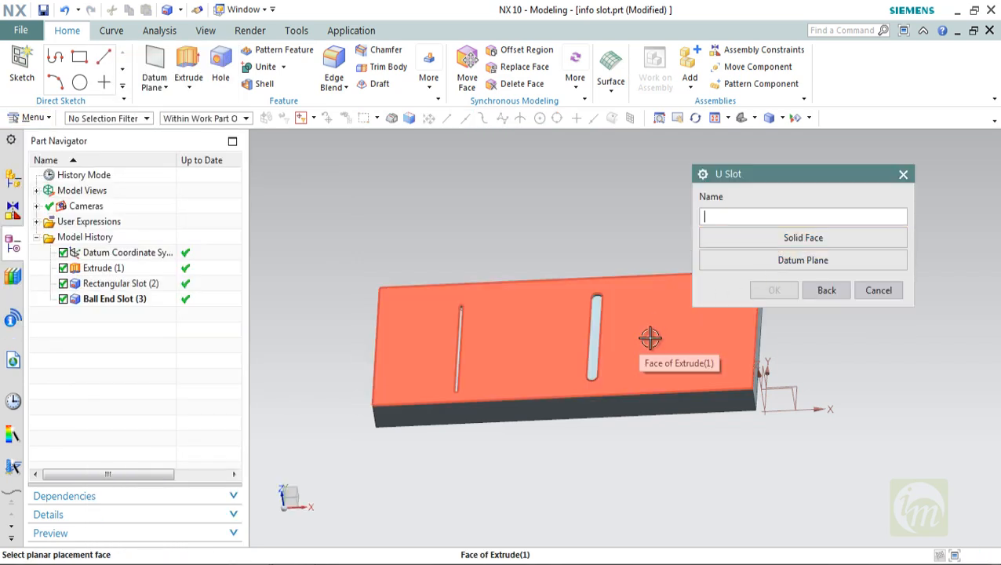
left_click(696, 339)
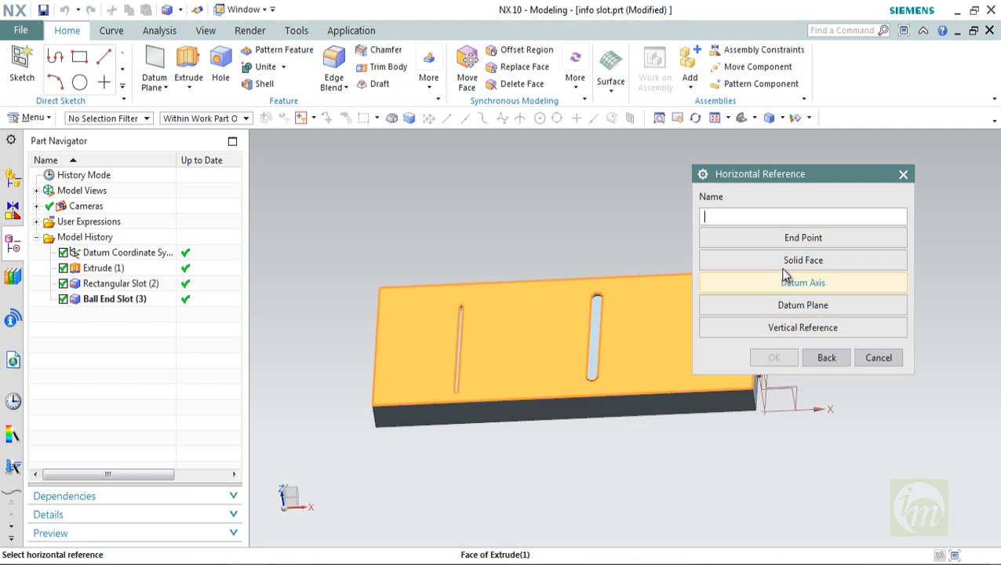
middle_click_drag(766, 404, 664, 396)
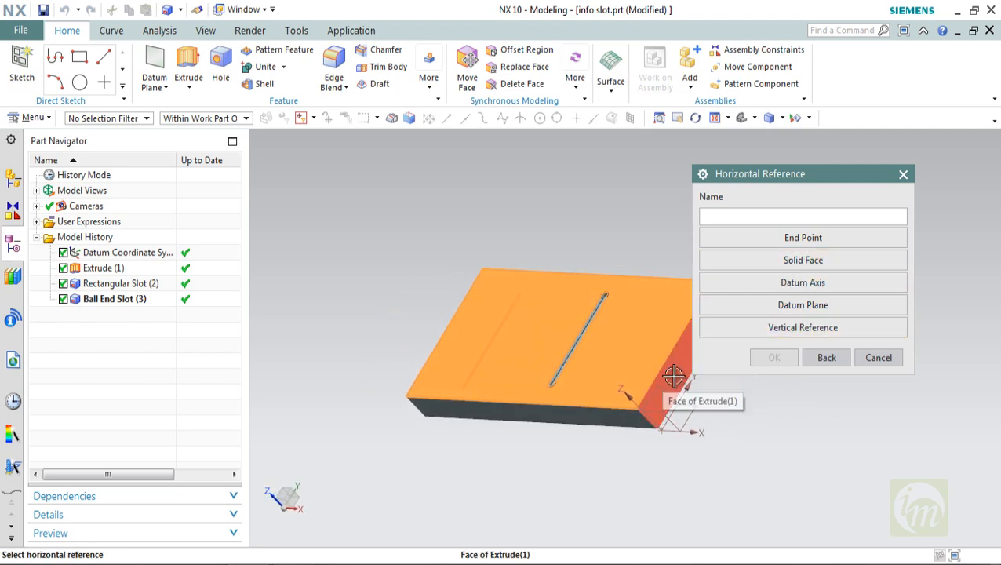
left_click(673, 388)
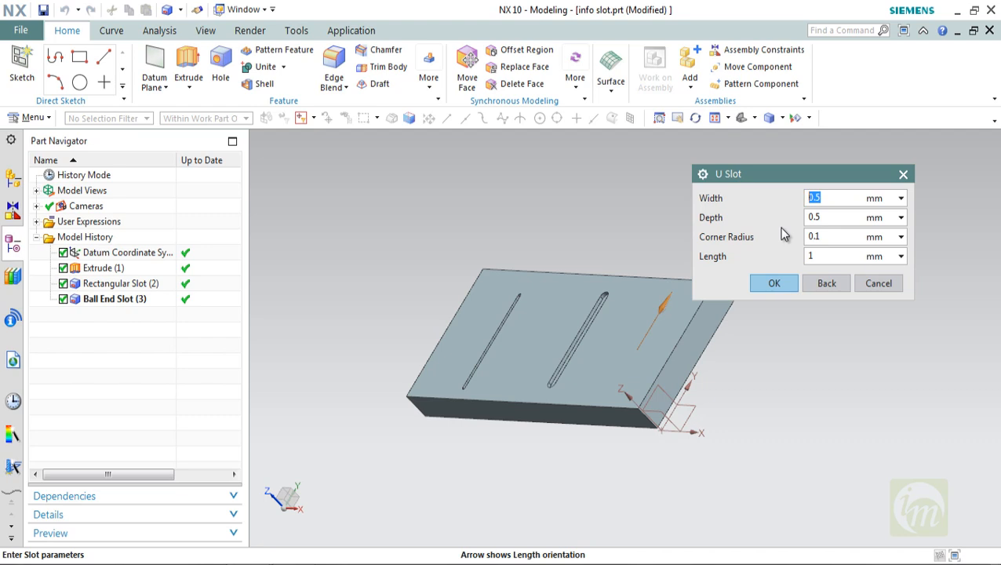
- Set the U-slot's width to 10 mm, define its remaining dimensions, and generate it without positioning dimensions
type("10")
key("Tab")
key("Tab")
type(".53000")
left_click(772, 282)
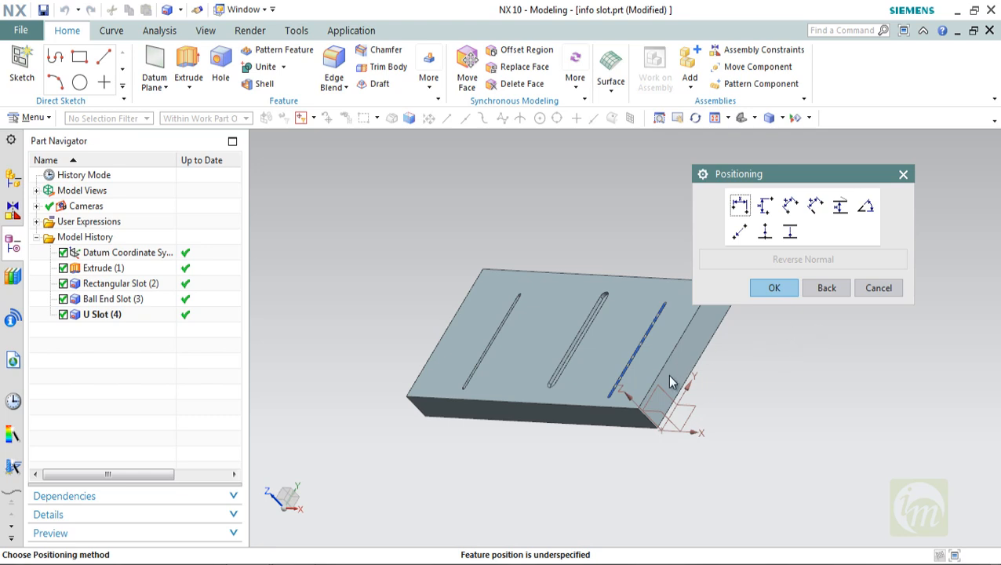
middle_click_drag(696, 419, 723, 426)
left_click(774, 288)
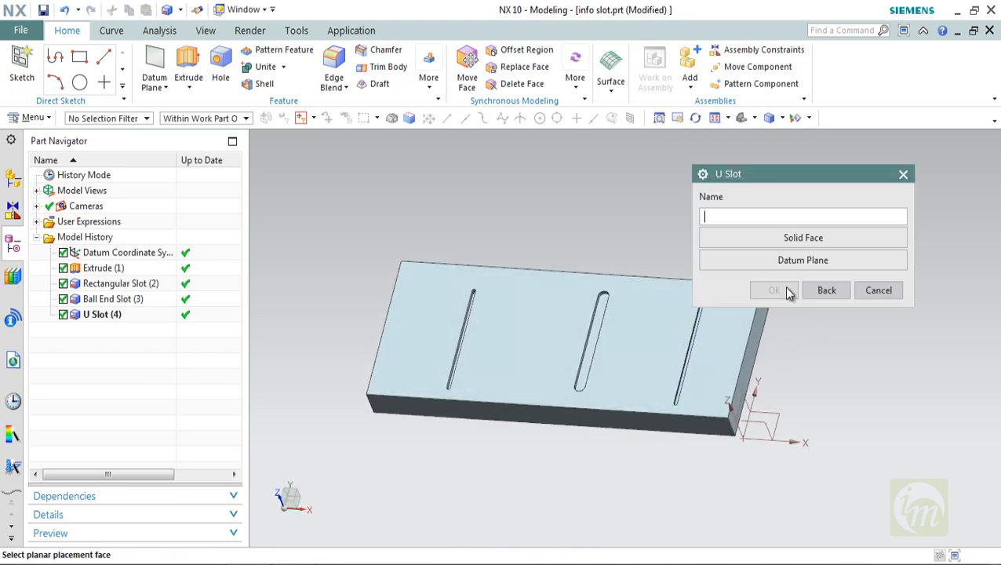
left_click(877, 288)
- Examine the U-slot's rounded end and filleted floor corners from close up and compare it with the other slots
scroll(702, 311, "up", 2)
scroll(702, 311, "up", 5)
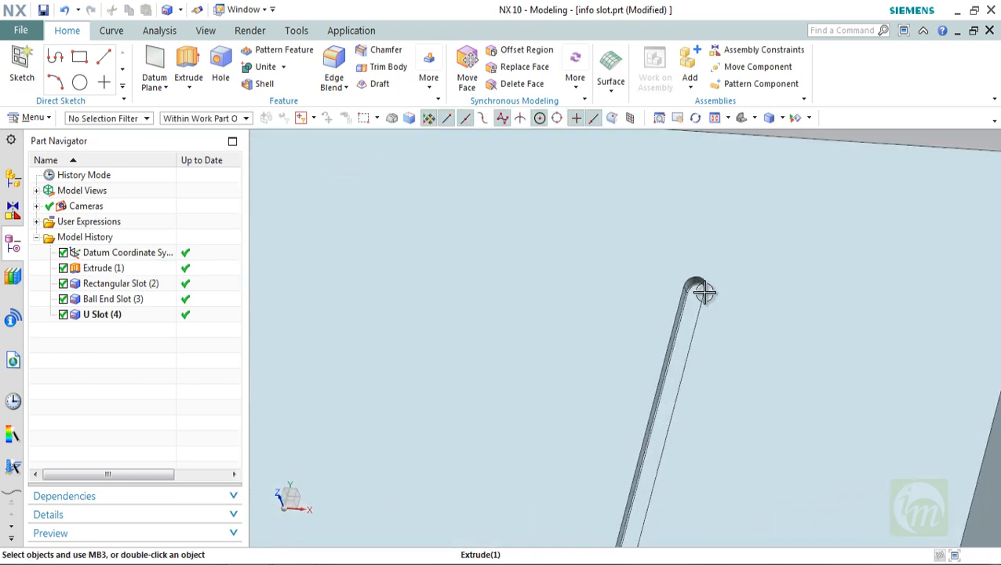
scroll(735, 259, "down", 7)
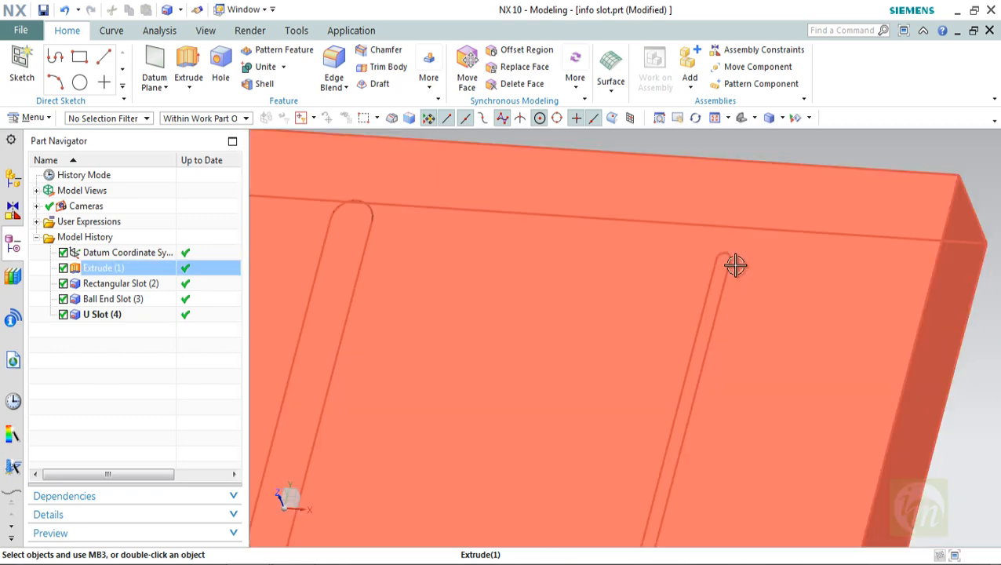
scroll(592, 231, "up", 3)
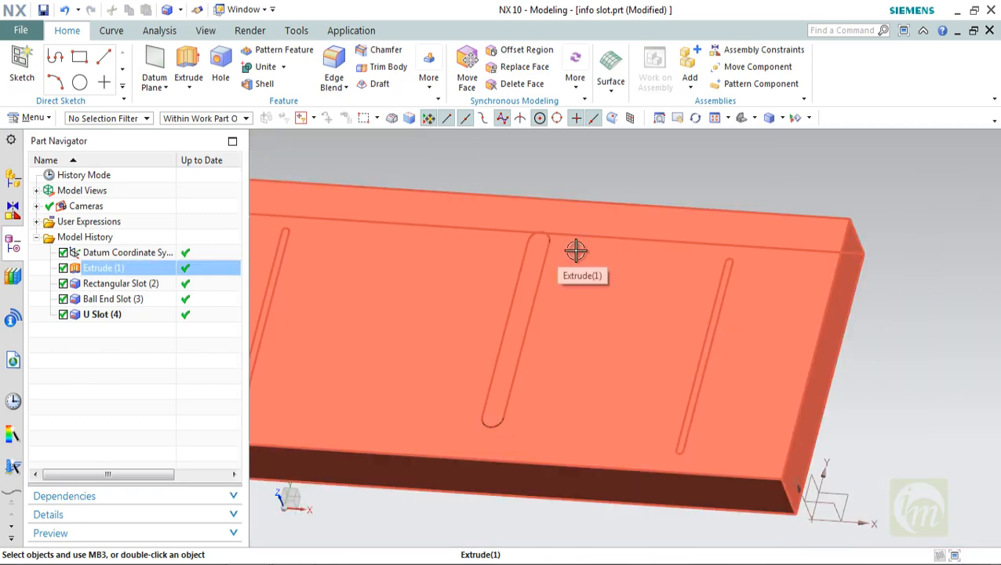
scroll(784, 252, "up", 6)
scroll(753, 283, "up", 2)
left_click(808, 320)
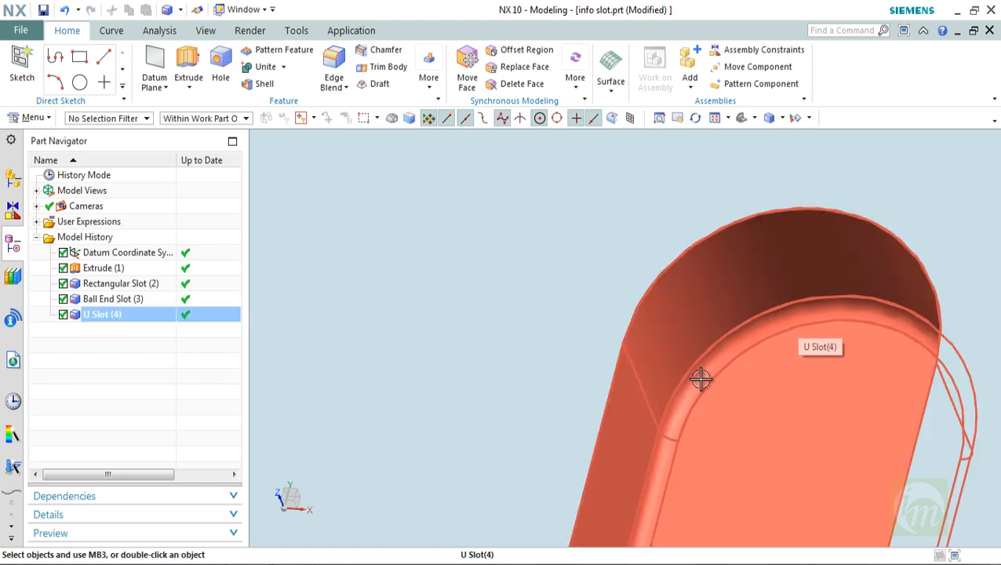
scroll(700, 378, "down", 6)
middle_click_drag(714, 384, 728, 382)
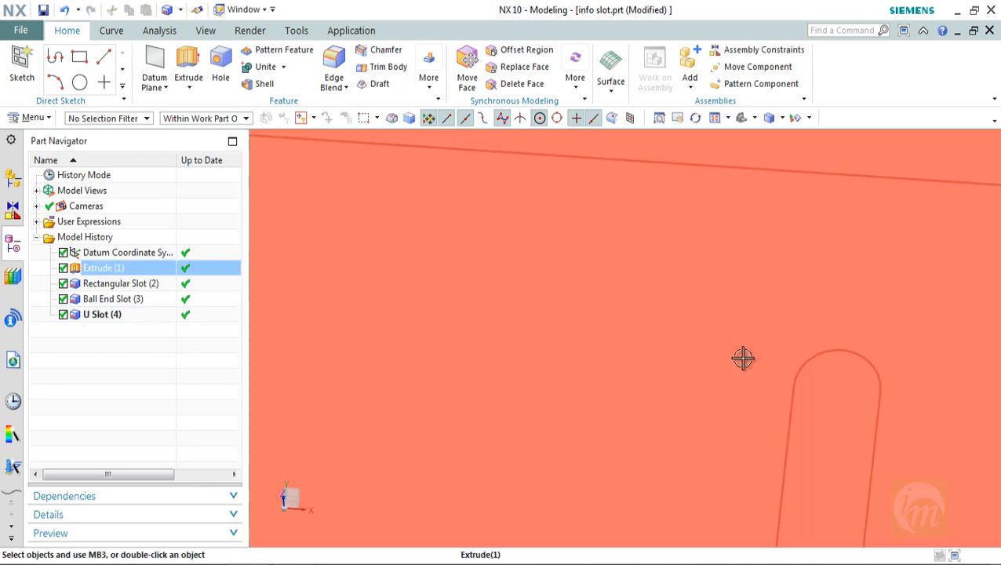
scroll(773, 329, "down", 8)
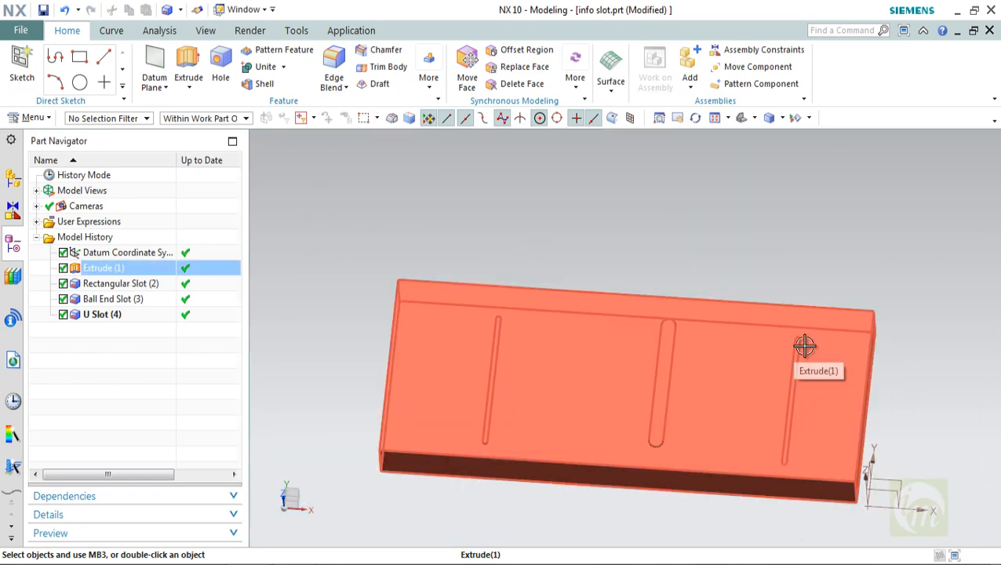
scroll(804, 345, "up", 6)
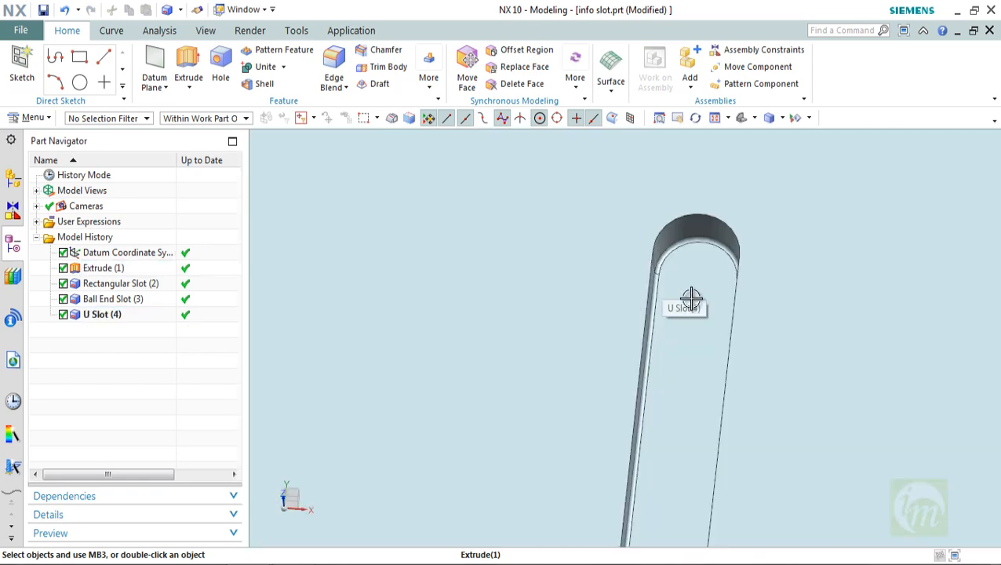
scroll(748, 276, "up", 4)
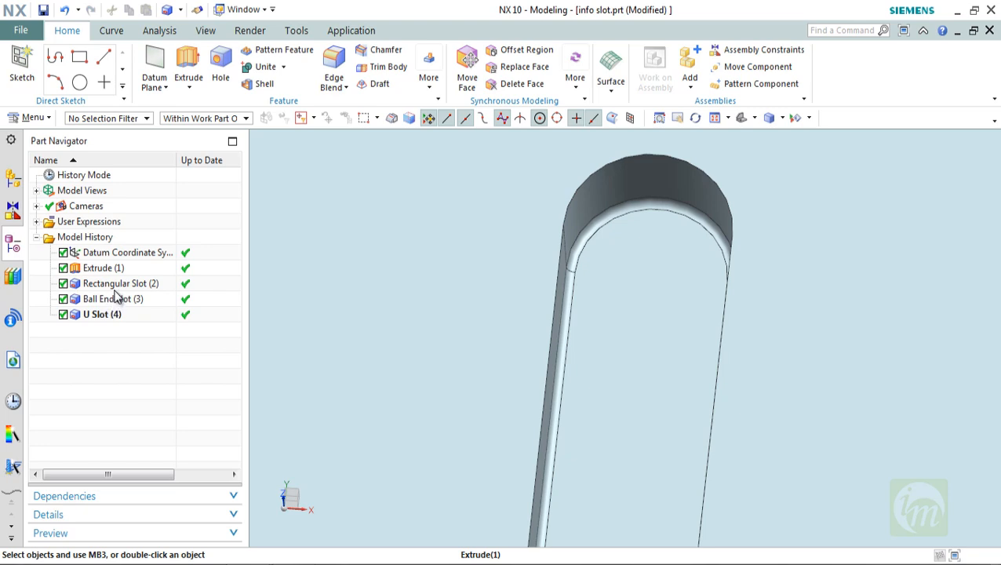
right_click(129, 287)
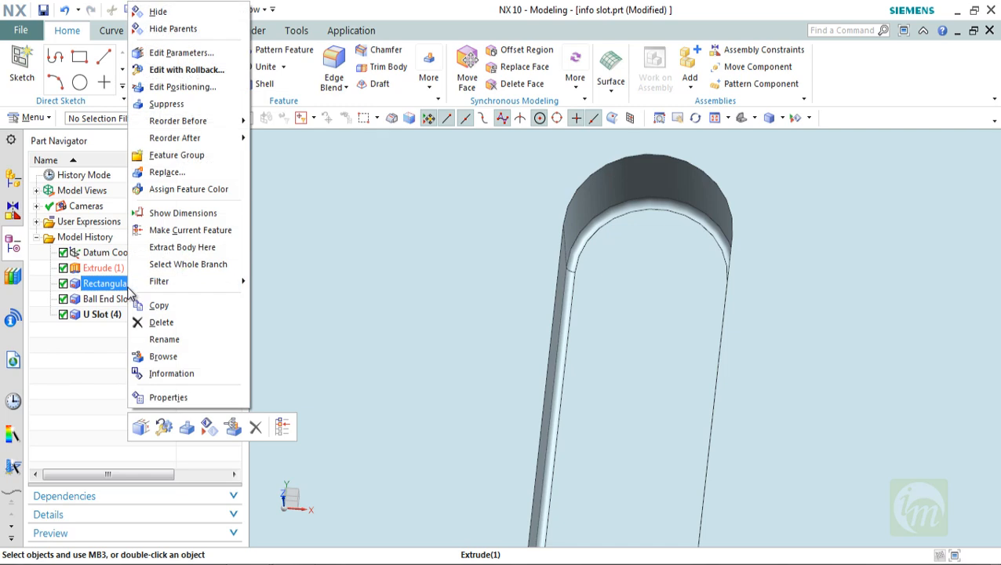
left_click(113, 301)
left_click(111, 318)
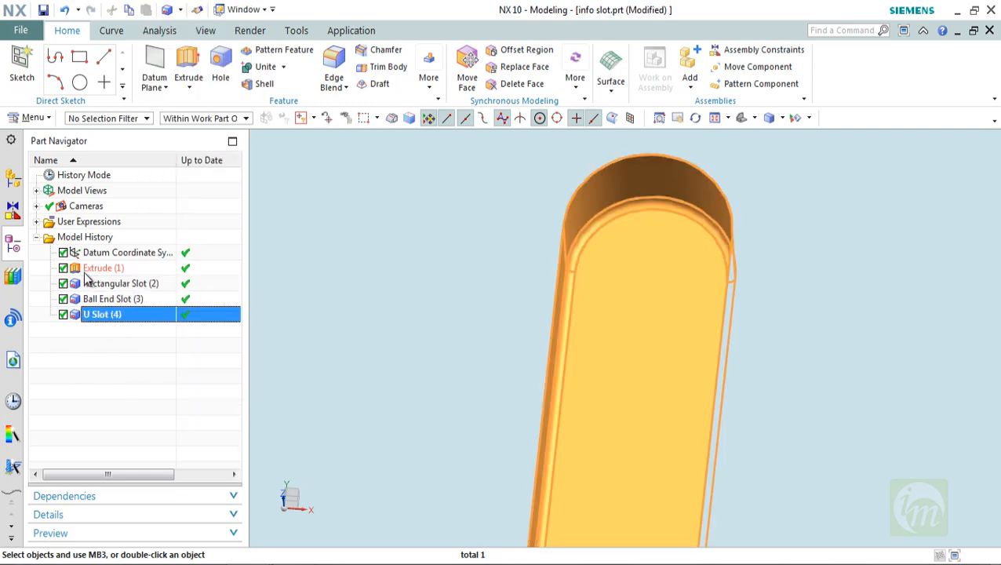
- Start a T-Slot on the block's top face between the ball-end and rectangular slots, using the left end face as horizontal reference
left_click(20, 123)
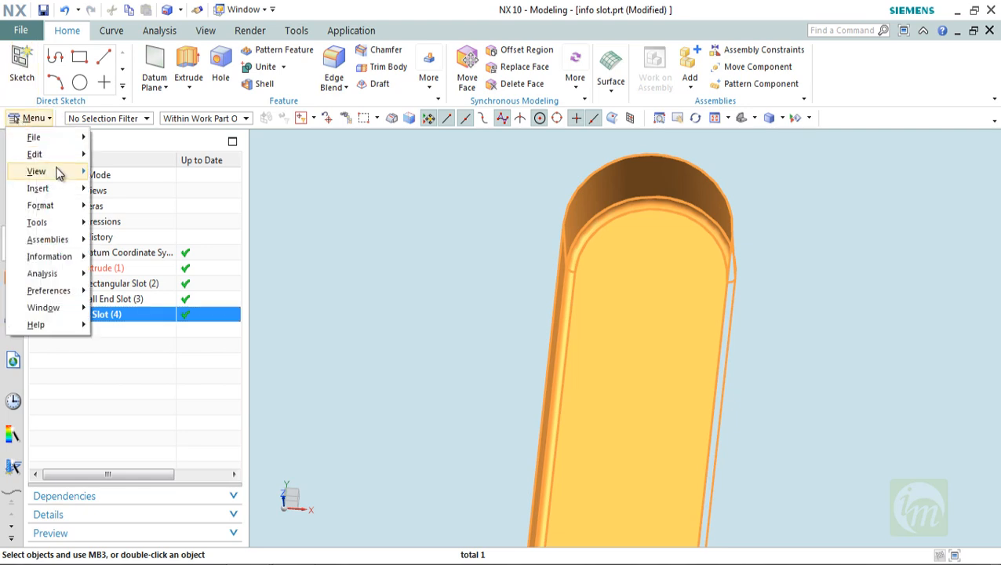
mouse_move(64, 190)
mouse_move(138, 185)
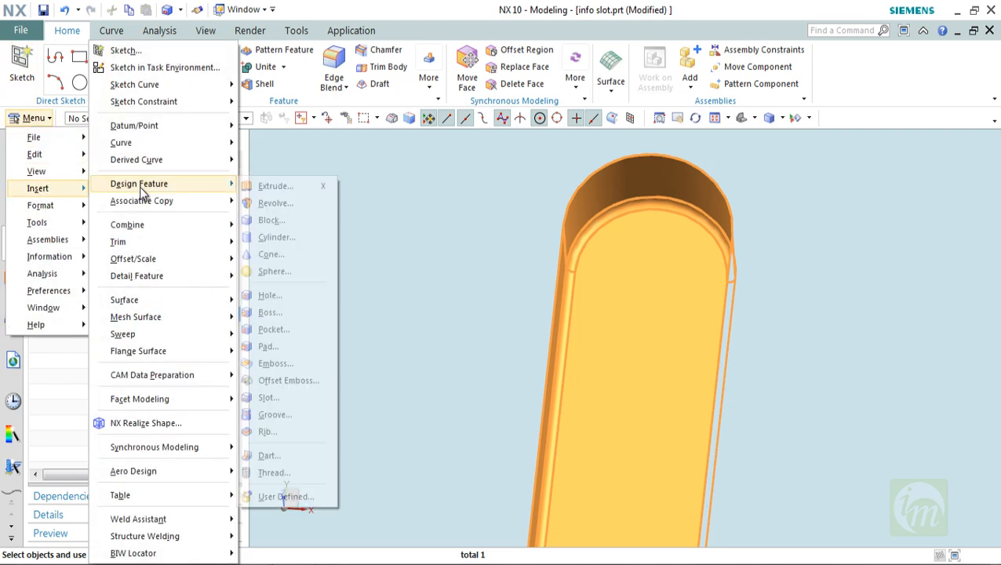
left_click(274, 396)
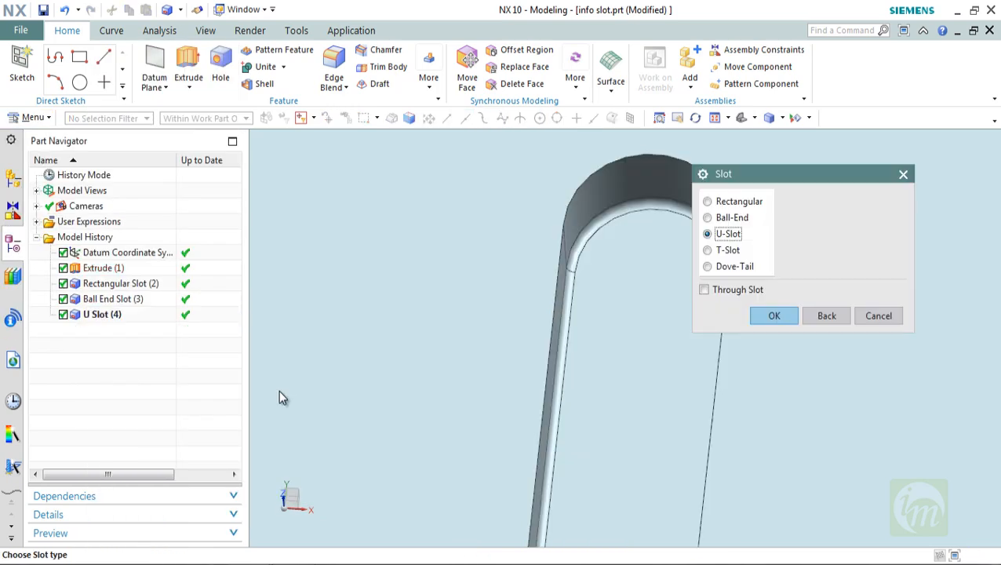
double_click(706, 250)
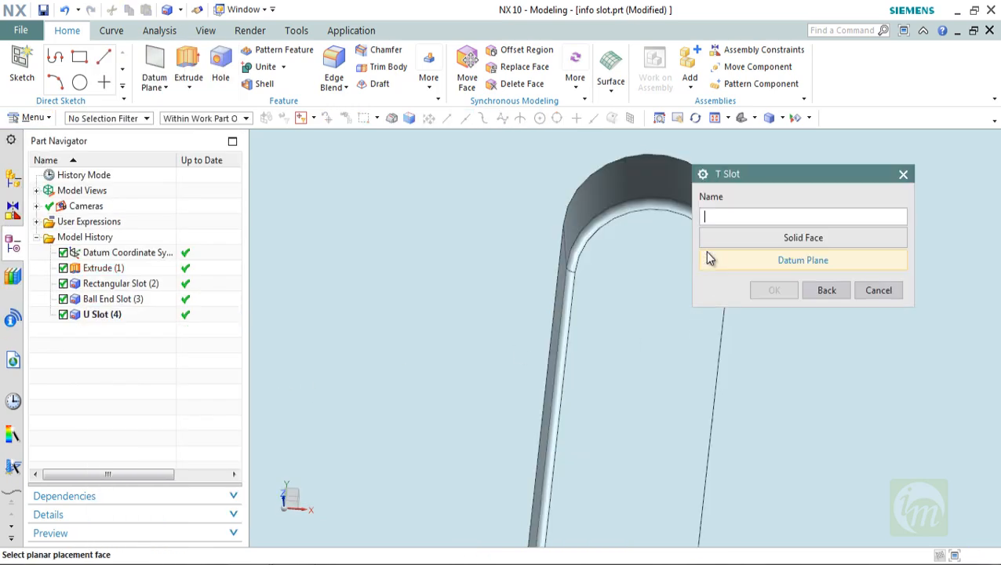
left_click(814, 242)
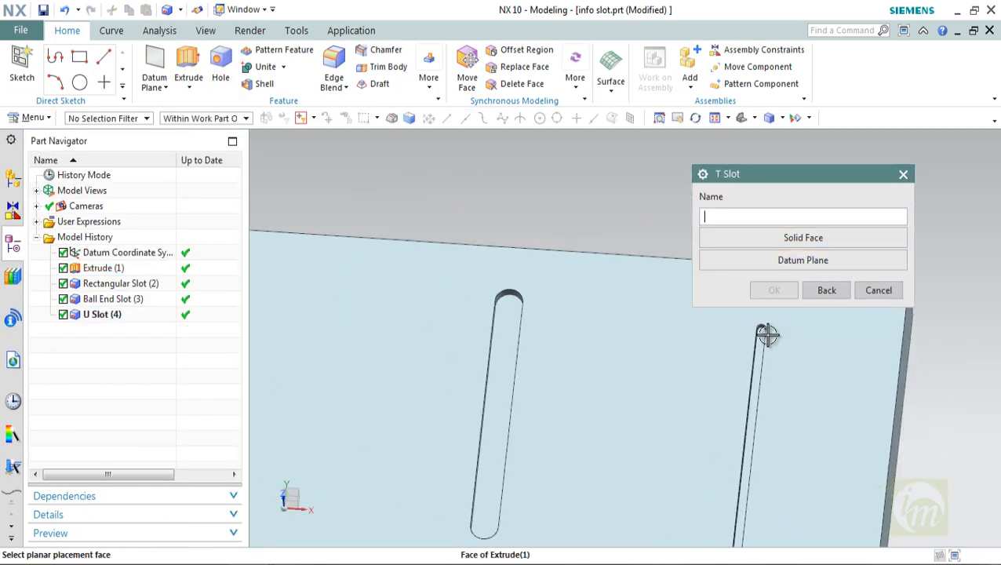
left_click(527, 368)
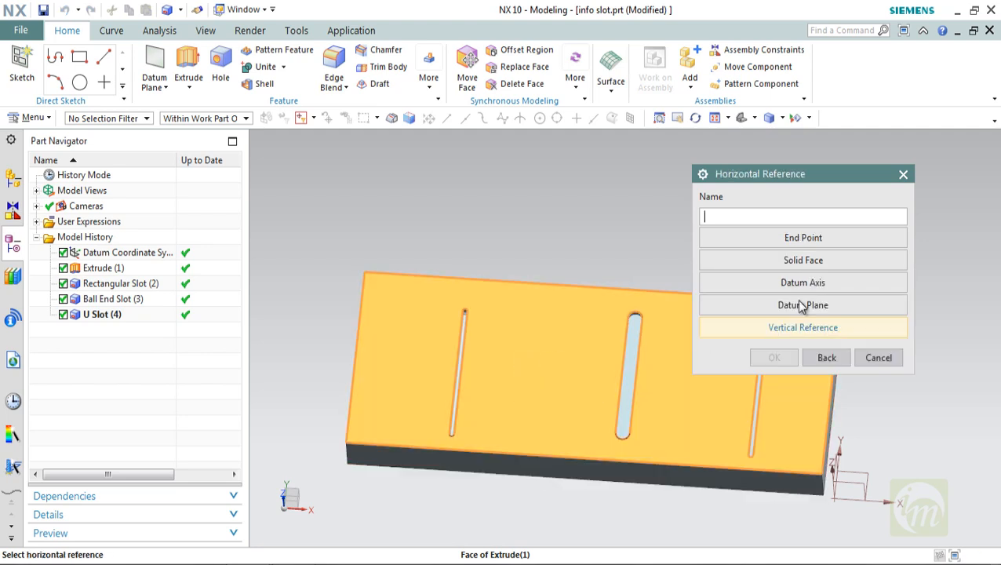
left_click(808, 265)
middle_click_drag(346, 353, 375, 357)
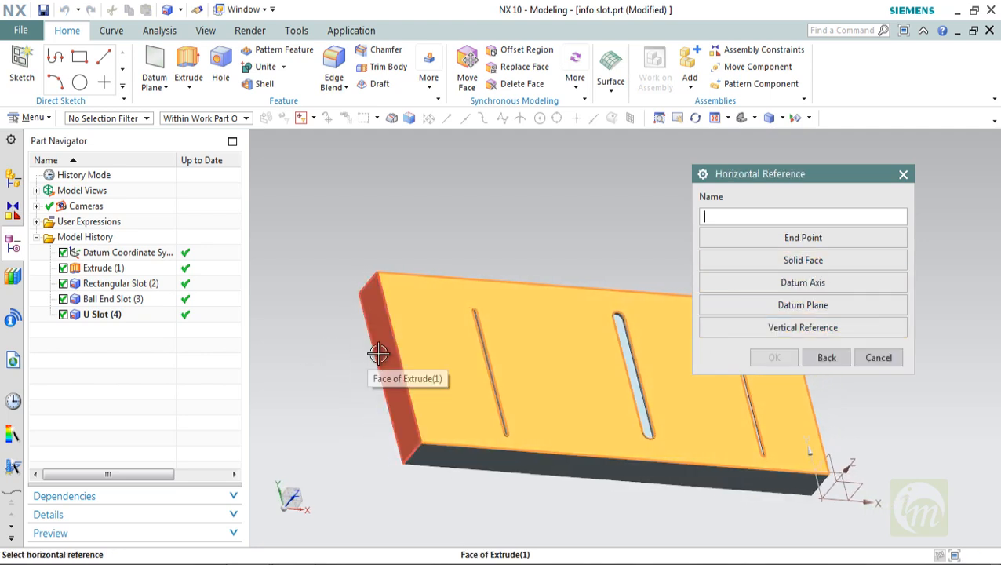
left_click(378, 361)
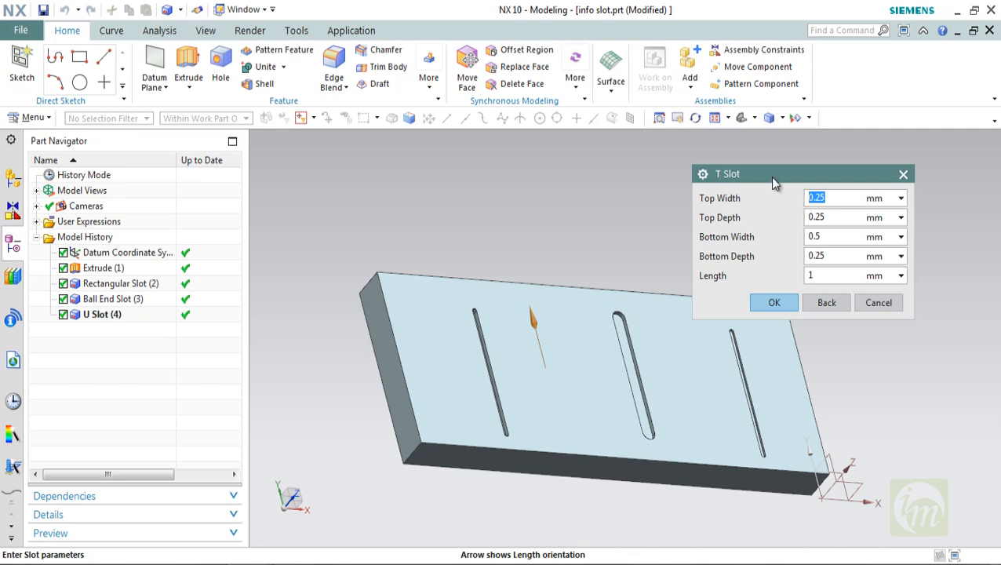
- Try T-slot dimensions of 20 mm top width, 5 mm top depth, 15 mm bottom width, 10 mm bottom depth and 300 mm length
left_click_drag(773, 182, 745, 188)
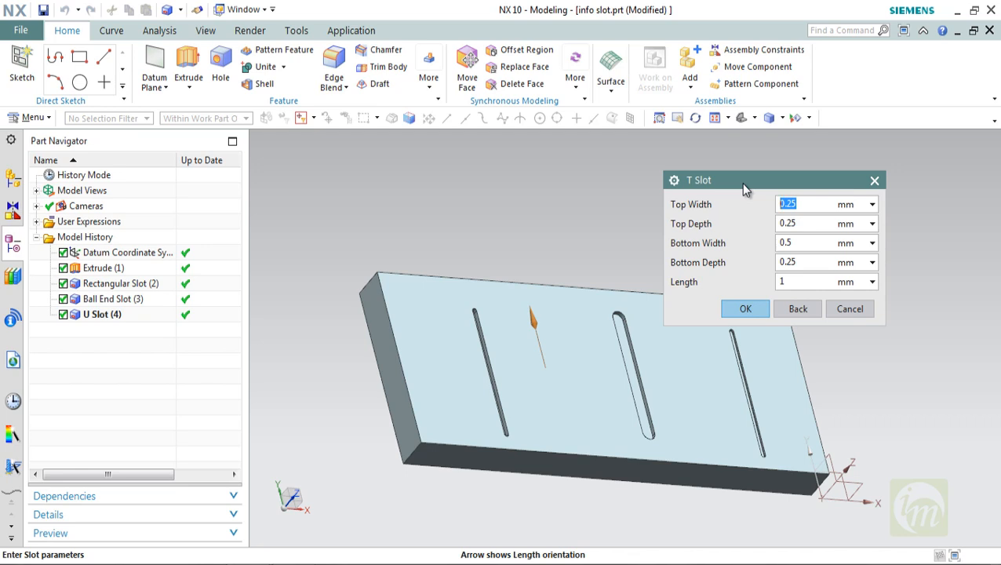
type("20")
key("Tab")
type("5")
double_click(800, 243)
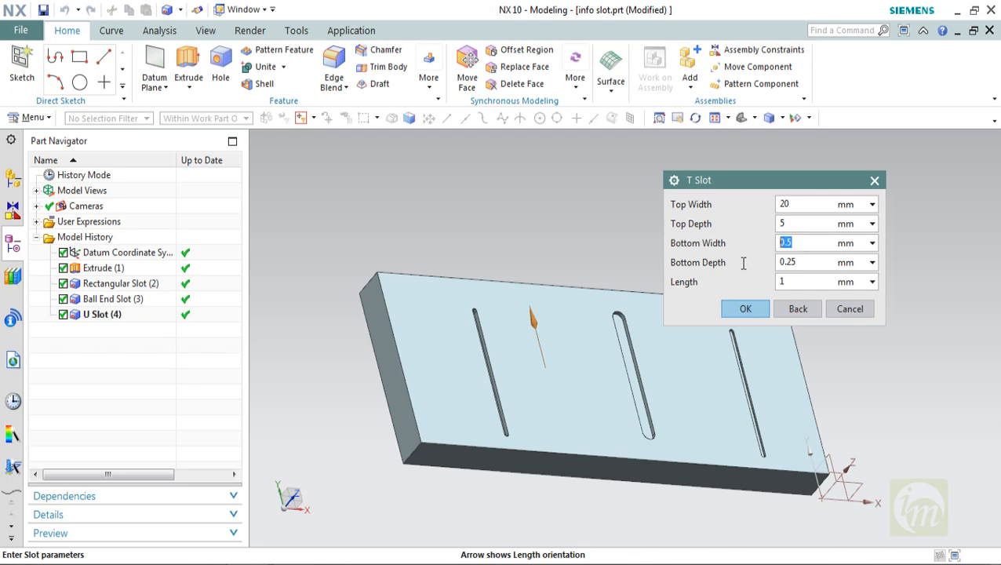
type("1")
type("300")
left_click(747, 309)
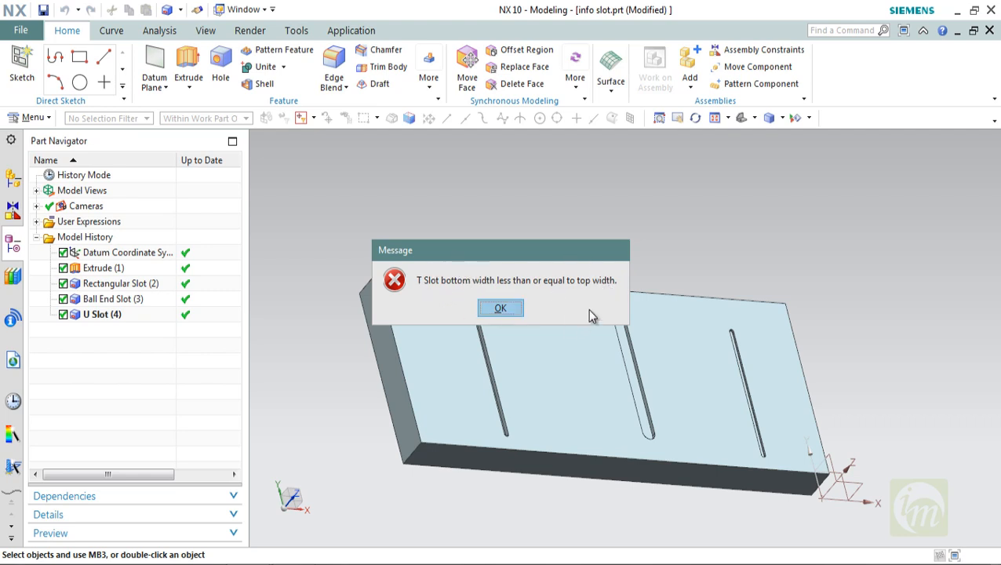
left_click(506, 309)
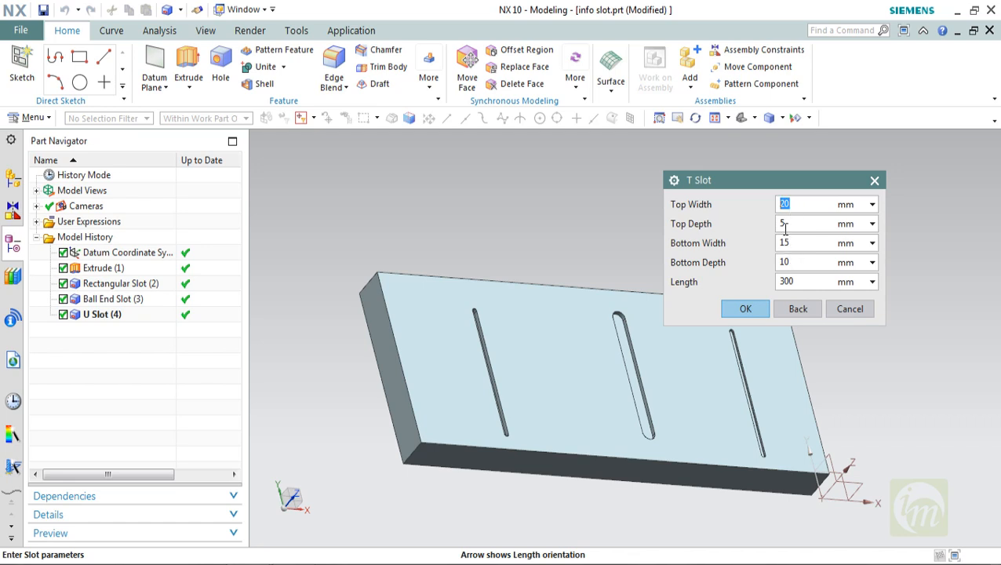
- Make the T-slot's bottom width greater than its top width and generate the slot without positioning dimensions
left_click(747, 308)
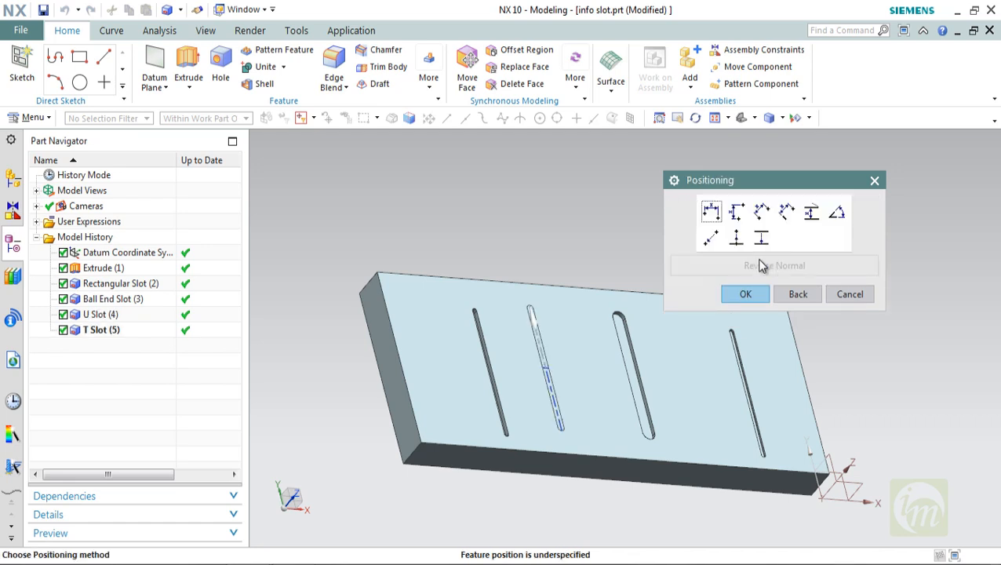
middle_click_drag(603, 304, 578, 303)
left_click(741, 295)
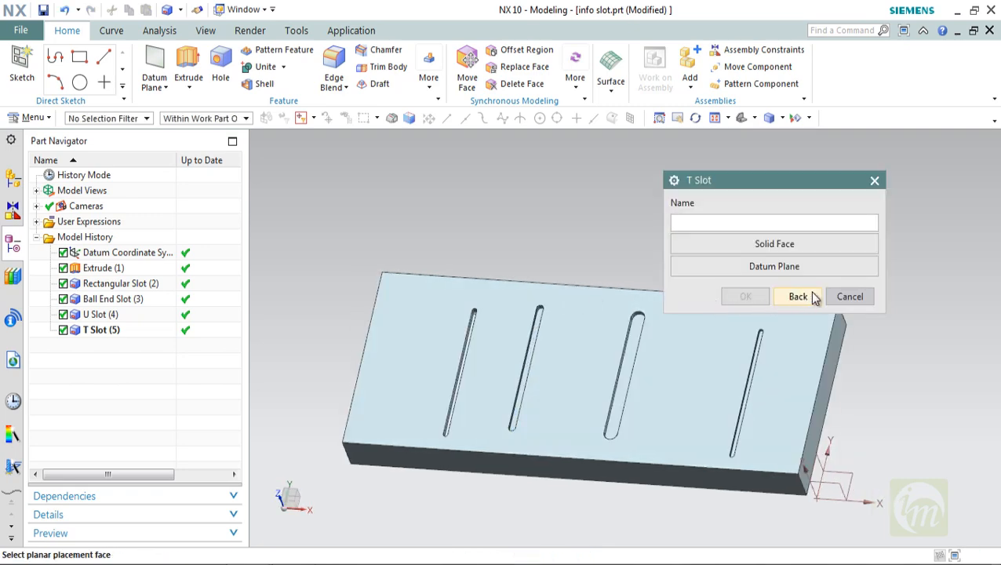
left_click(849, 297)
- Examine the T-slot's rounded end and stepped side walls from close up and from a low angle
scroll(621, 306, "up", 6)
scroll(507, 311, "up", 8)
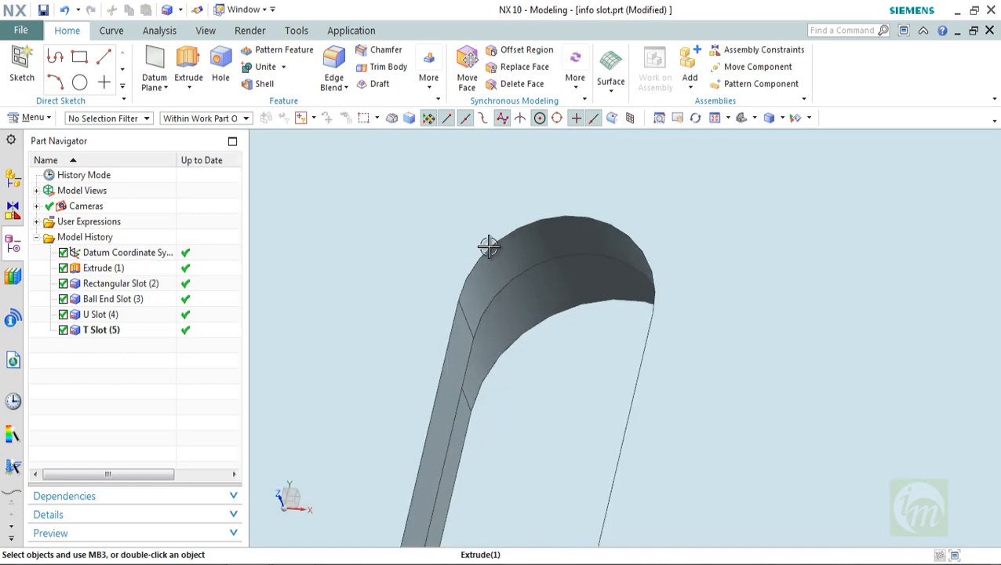
left_click(523, 274)
middle_click_drag(526, 315, 545, 271)
scroll(548, 269, "down", 5)
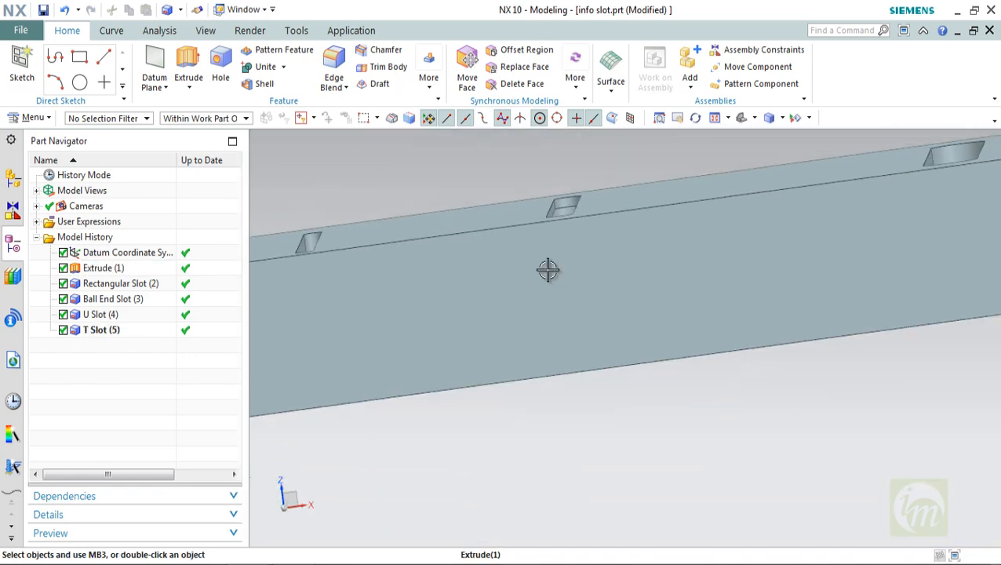
scroll(563, 218, "up", 6)
scroll(557, 247, "down", 4)
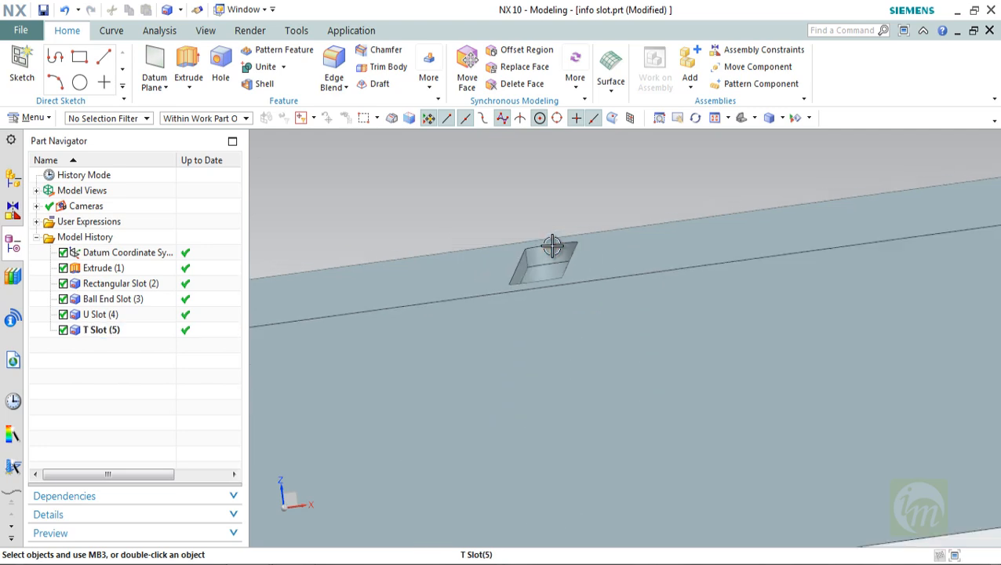
scroll(558, 254, "up", 4)
- Highlight the T-slot and display the model in Static Wireframe style to expose its hidden undercut
left_click(552, 265)
left_click(552, 264)
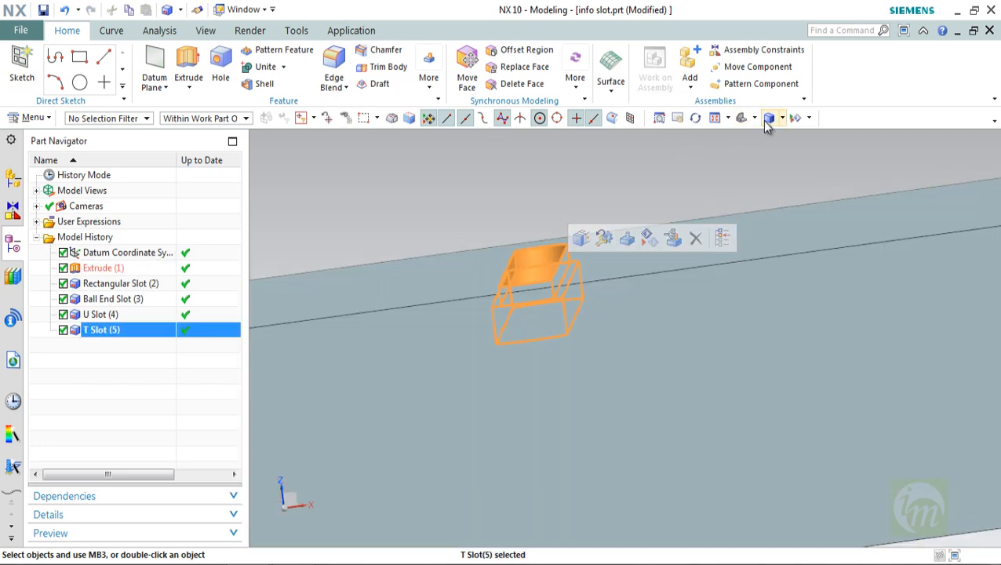
left_click(782, 120)
left_click(791, 170)
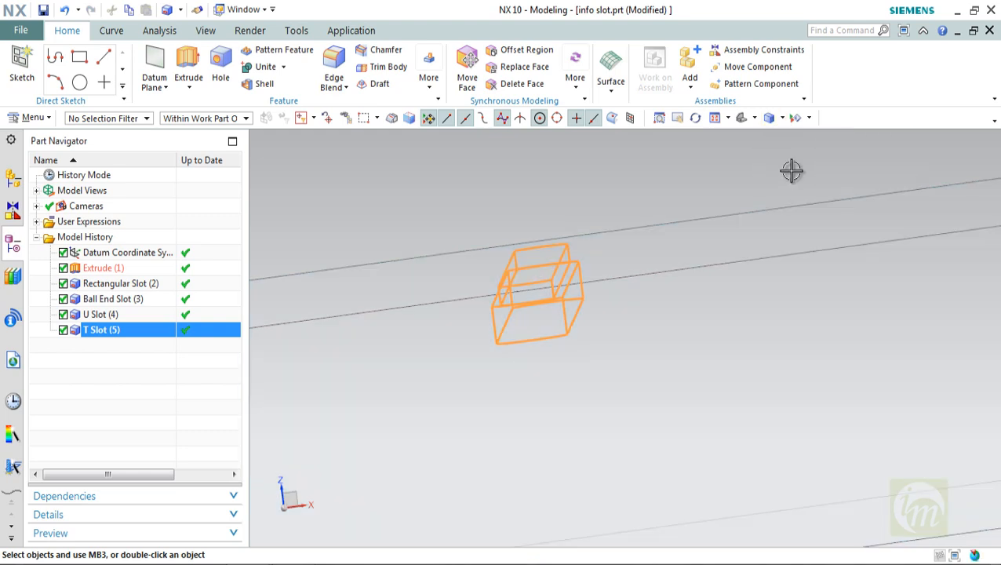
left_click(781, 120)
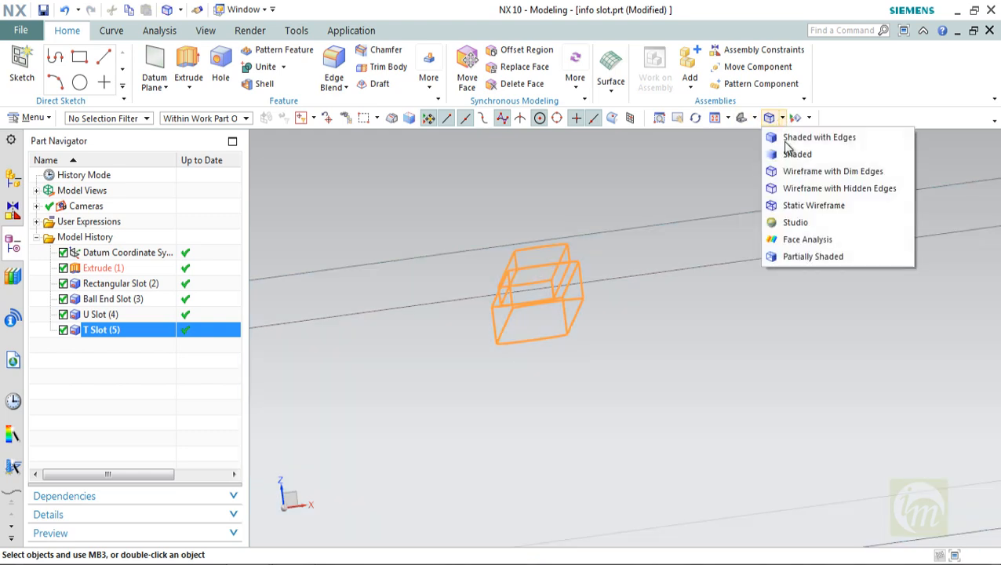
left_click(788, 203)
- View the wireframe block from its left end and at an angle, finishing in the front view
left_click(754, 118)
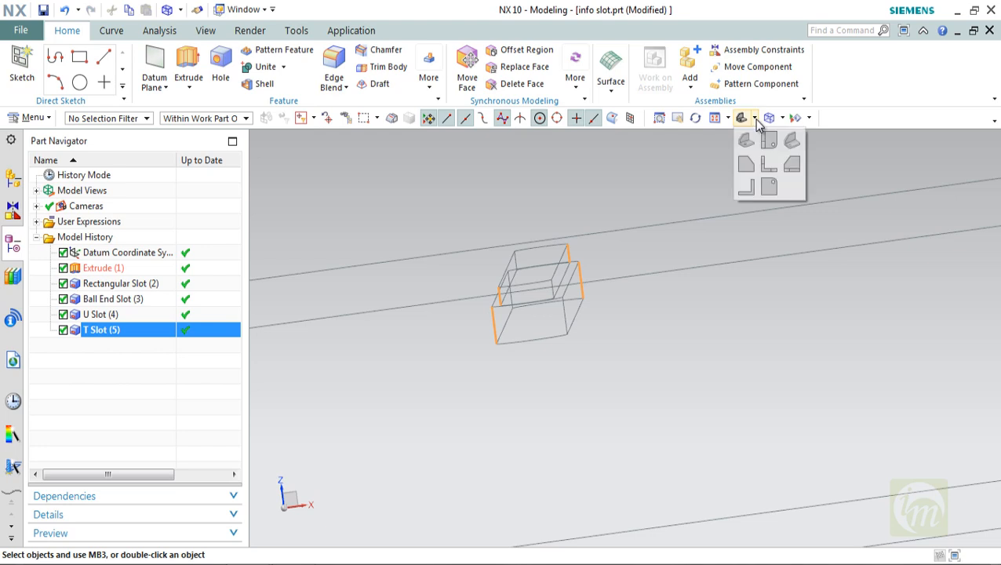
left_click(749, 164)
scroll(756, 204, "down", 3)
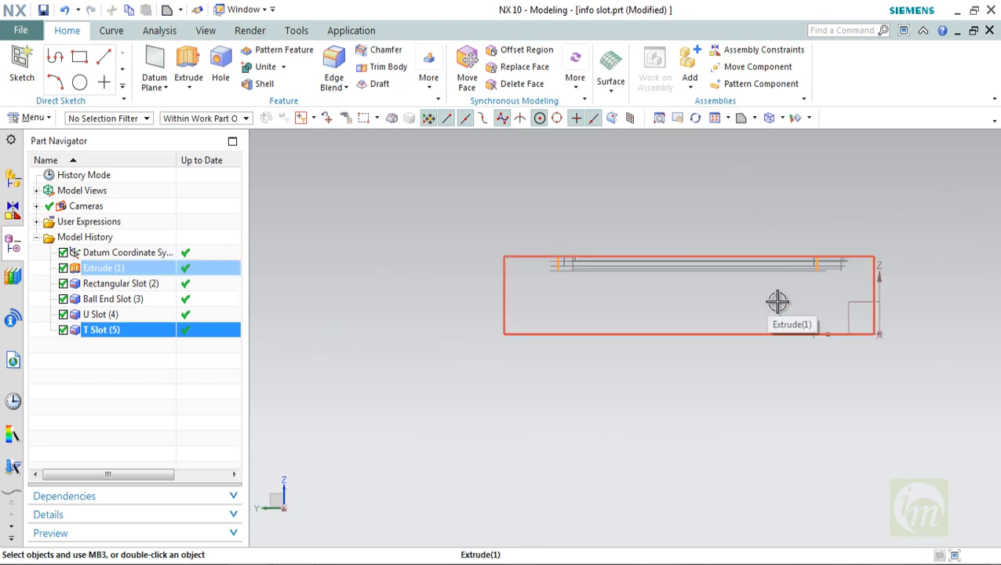
middle_click_drag(777, 301, 738, 198)
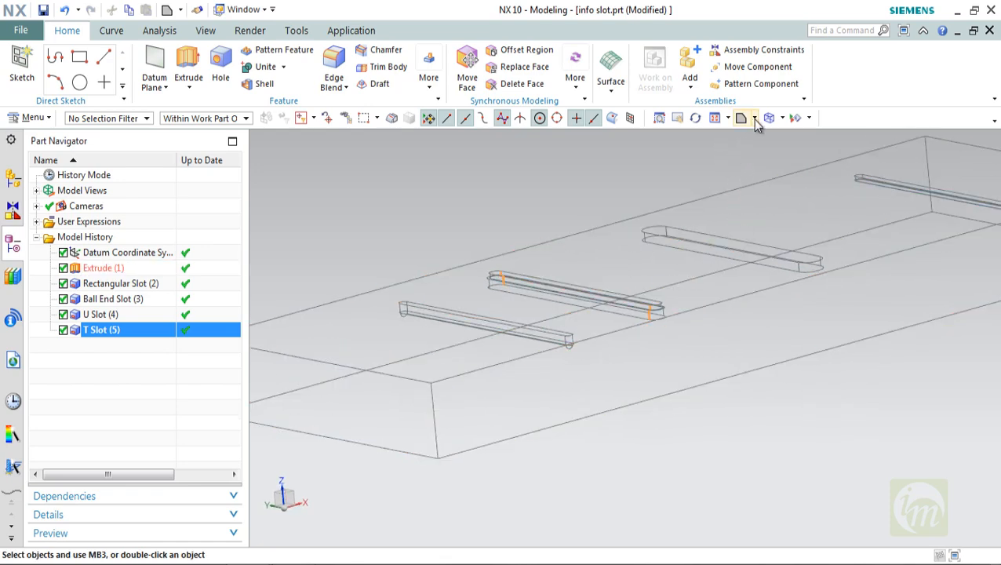
left_click(754, 118)
left_click(767, 165)
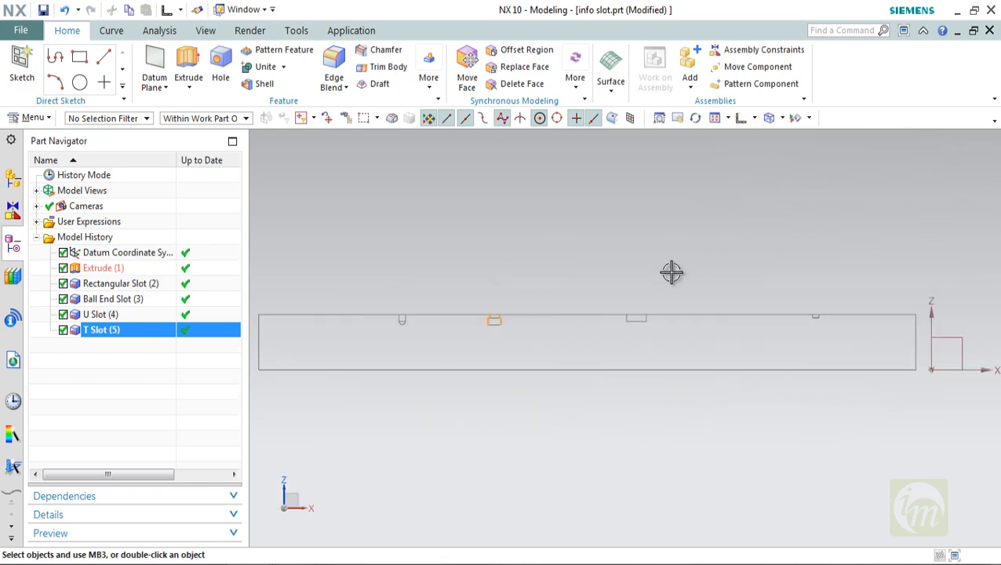
- Compare the slots' cross-sections in the front view, highlighting the ball-end, rectangular and U-slots one at a time
scroll(429, 326, "up", 2)
left_click(385, 248)
scroll(377, 299, "up", 2)
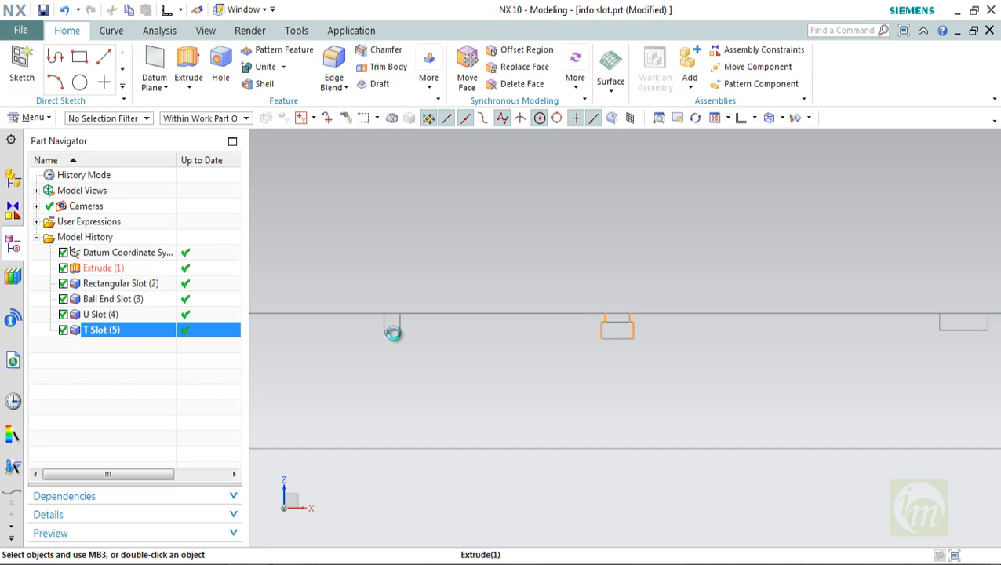
left_click(392, 329)
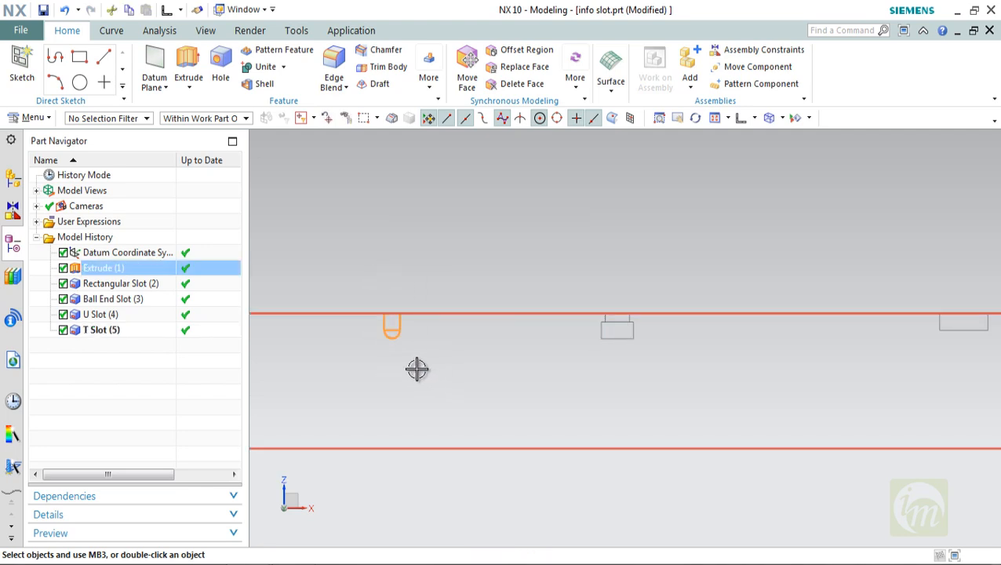
key("Down")
scroll(652, 353, "down", 2)
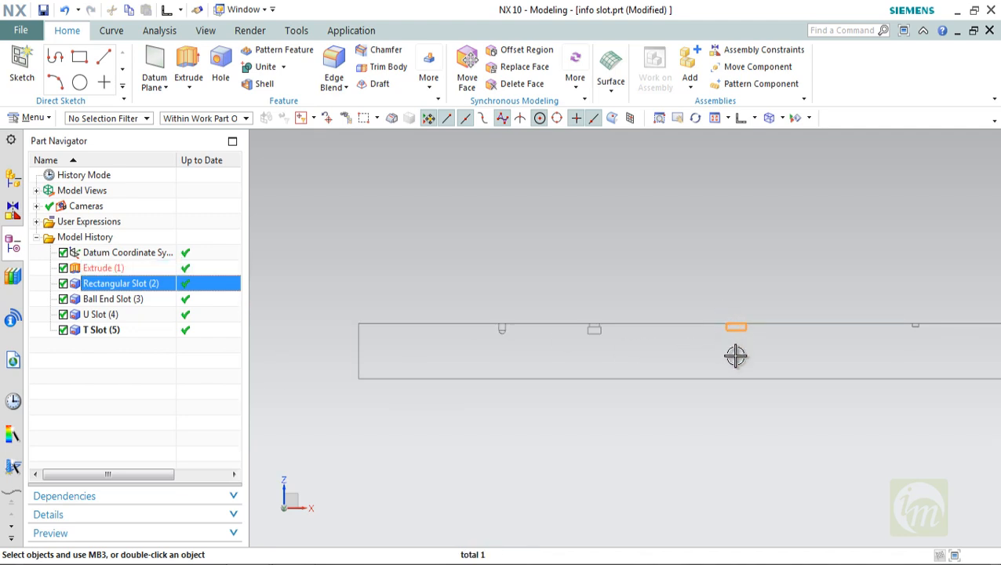
left_click(120, 302)
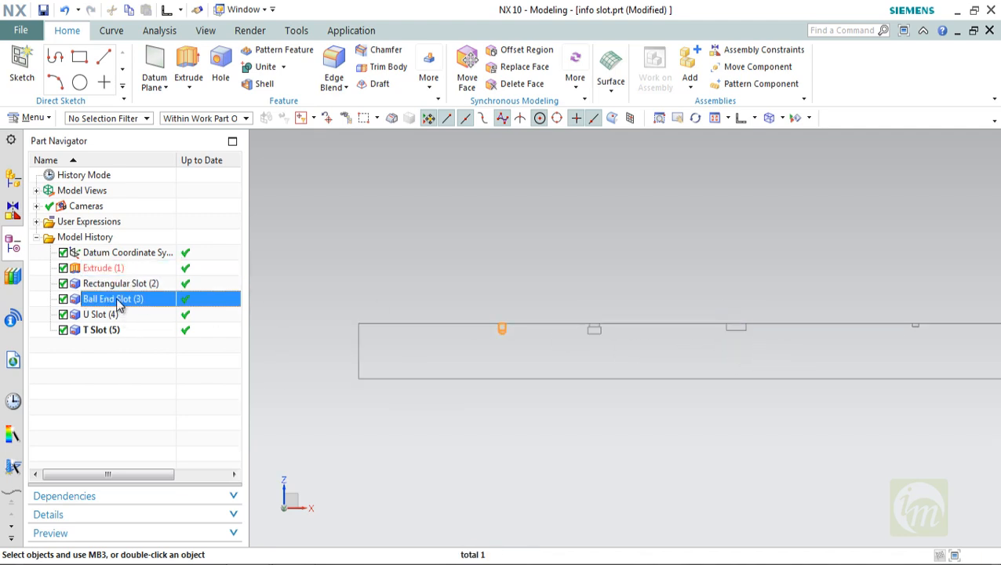
scroll(505, 340, "up", 5)
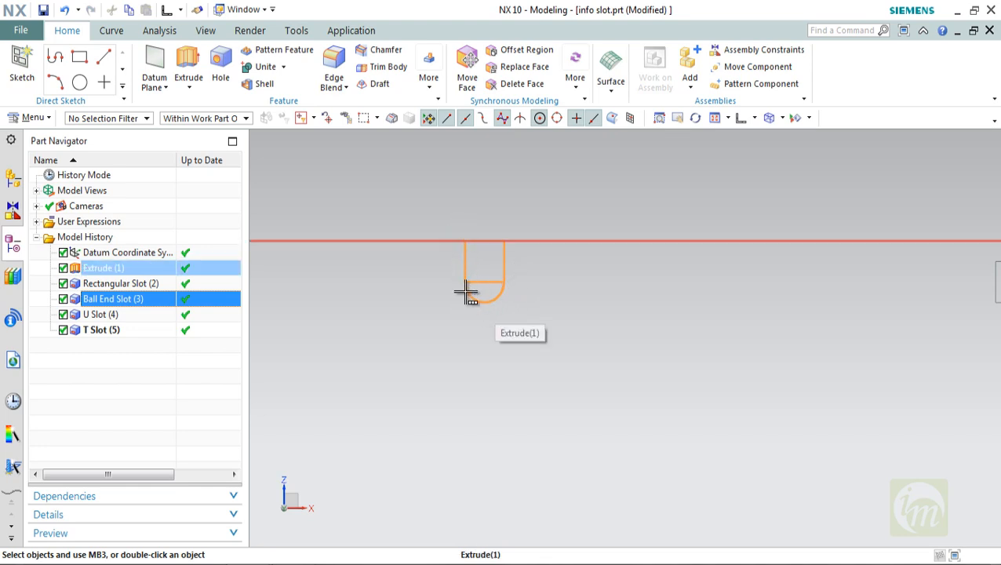
scroll(473, 282, "down", 4)
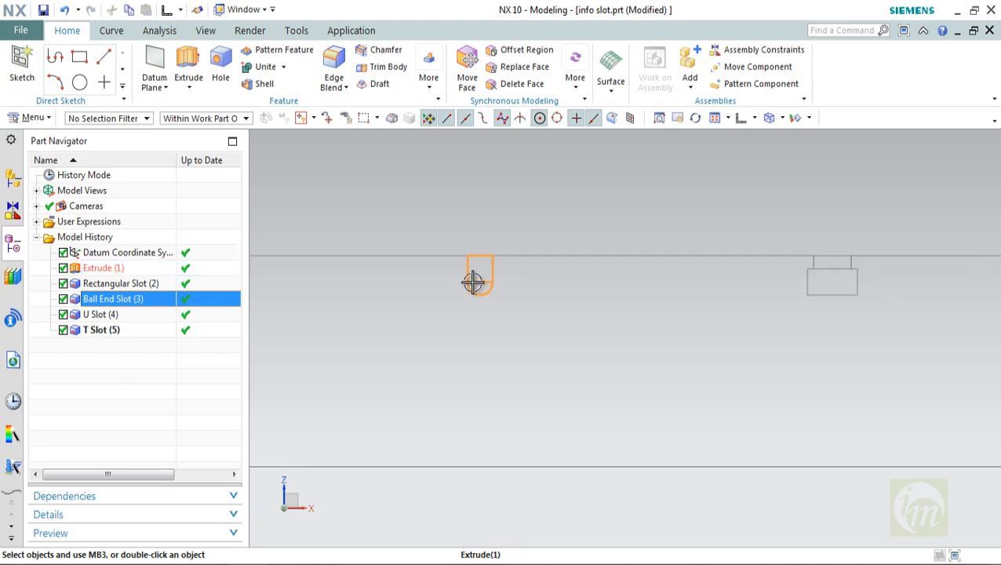
left_click(118, 316)
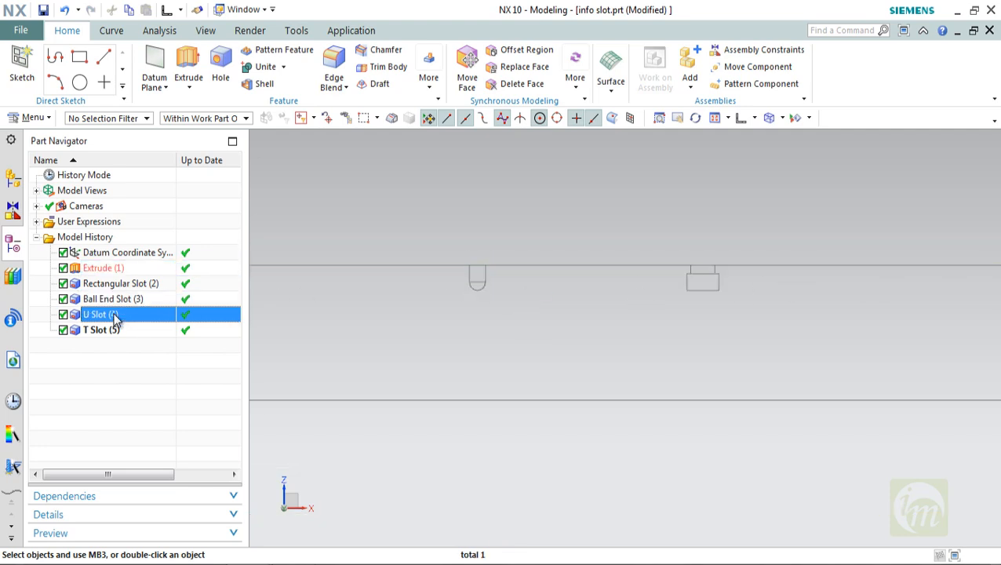
middle_click_drag(477, 317, 667, 290)
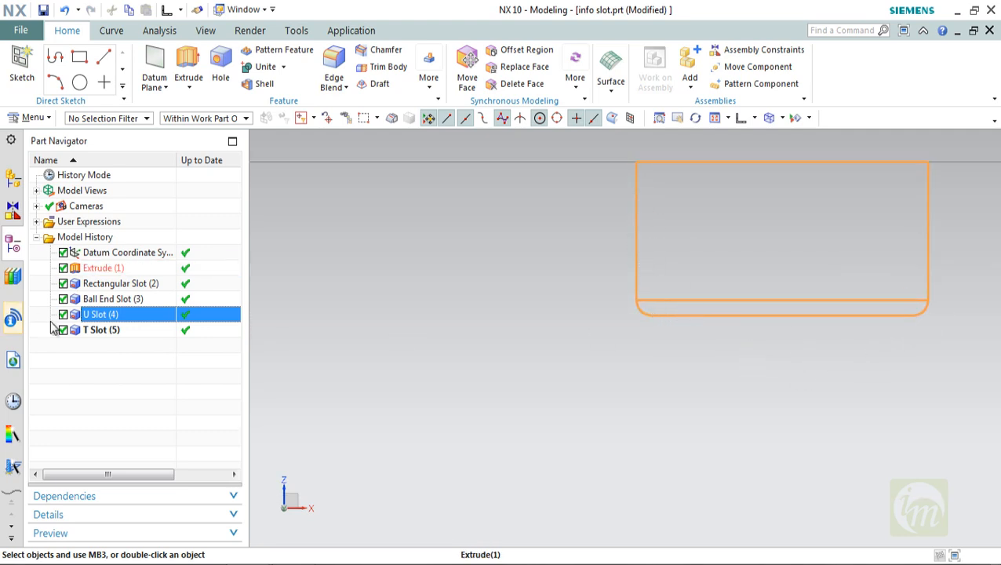
- Highlight the T-slot and examine its stepped cross-section in the front view
left_click(103, 330)
scroll(788, 370, "up", 4)
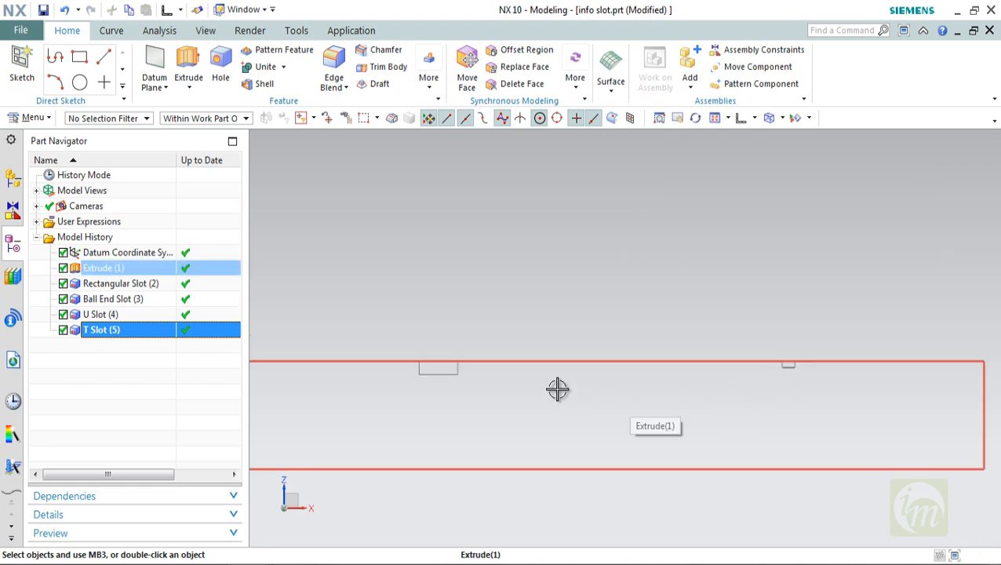
scroll(393, 384, "down", 2)
scroll(371, 371, "up", 5)
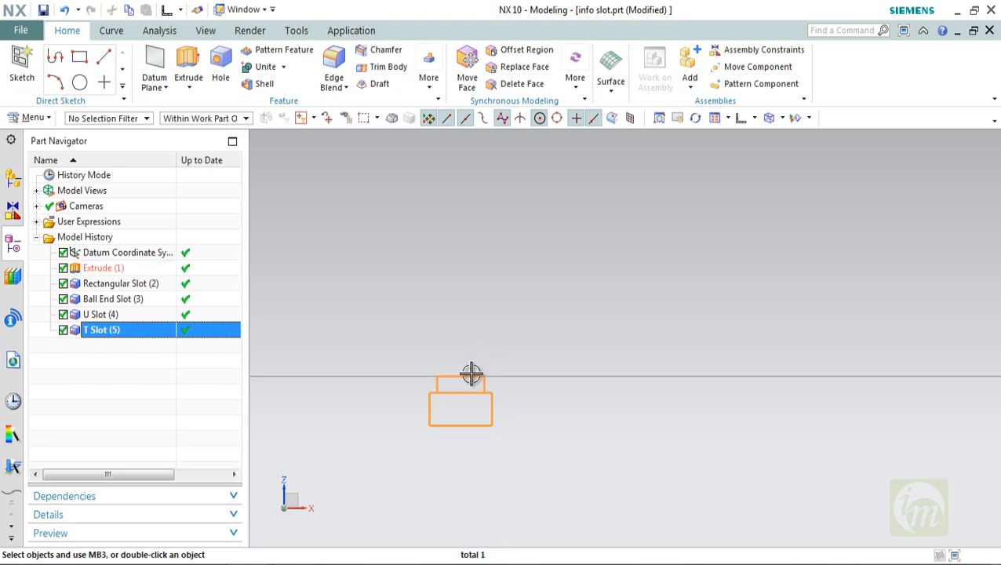
- Display the model in Shaded with Edges style and show the whole block in the isometric view
left_click(33, 118)
left_click(782, 117)
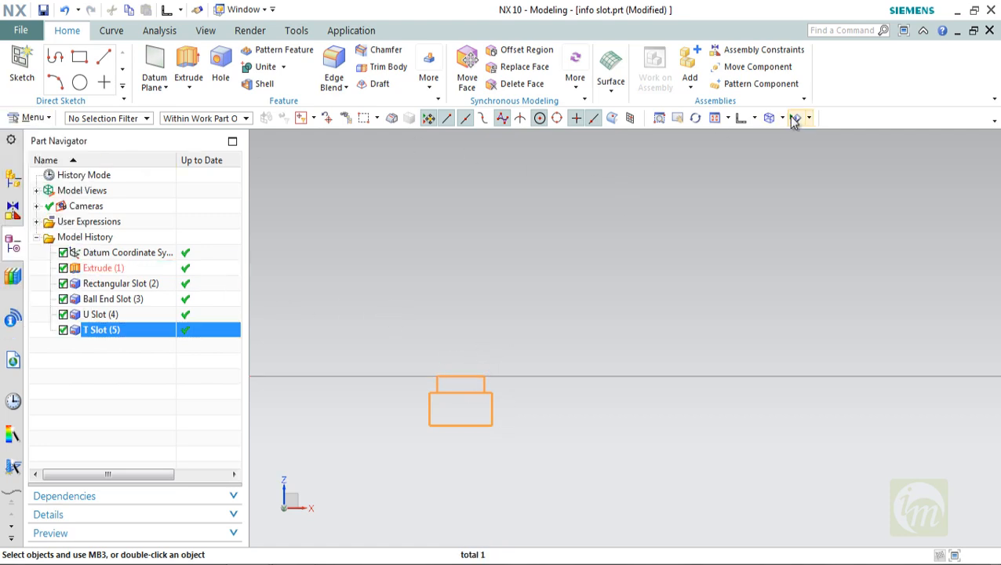
left_click(782, 117)
left_click(758, 132)
scroll(682, 260, "down", 8)
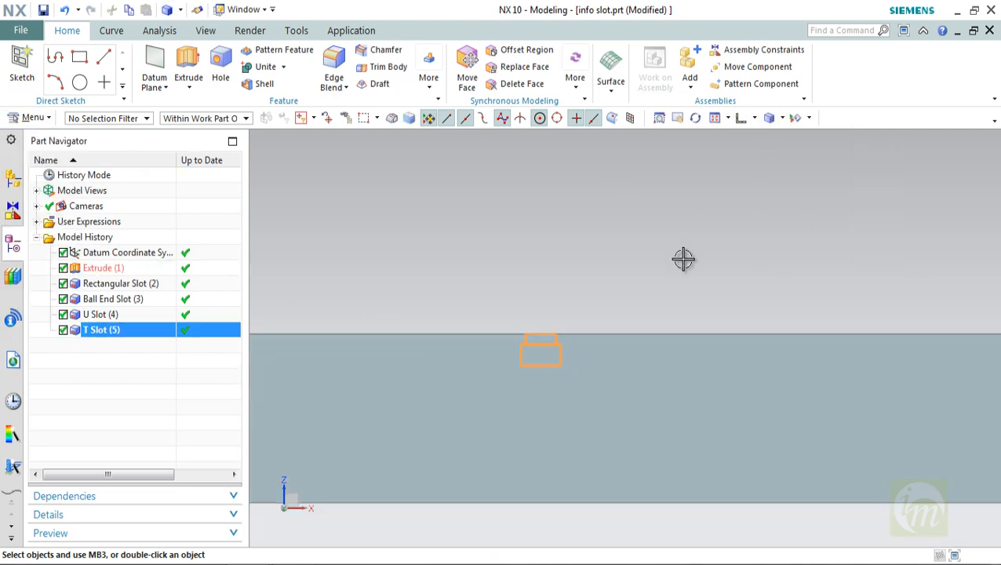
key("End")
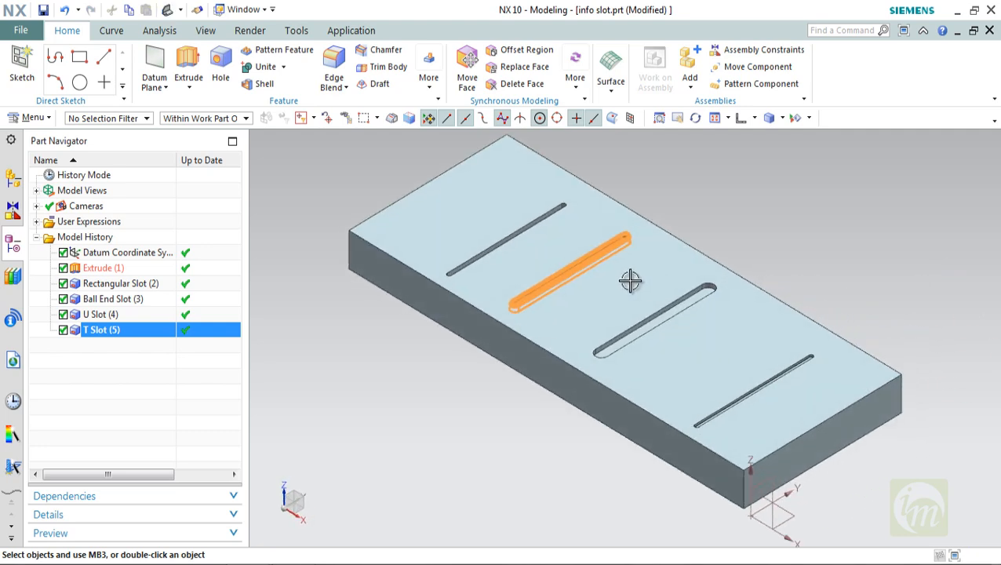
- Start a non-through Dove-Tail slot on the block's top face beyond the ball-end slot, using the adjacent short end face as horizontal reference
left_click(29, 118)
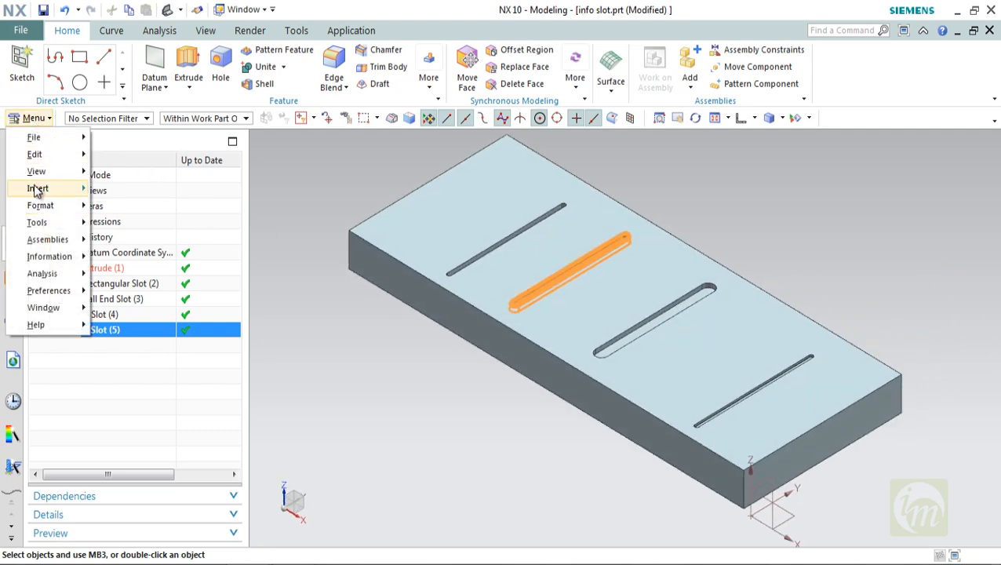
mouse_move(37, 189)
mouse_move(125, 184)
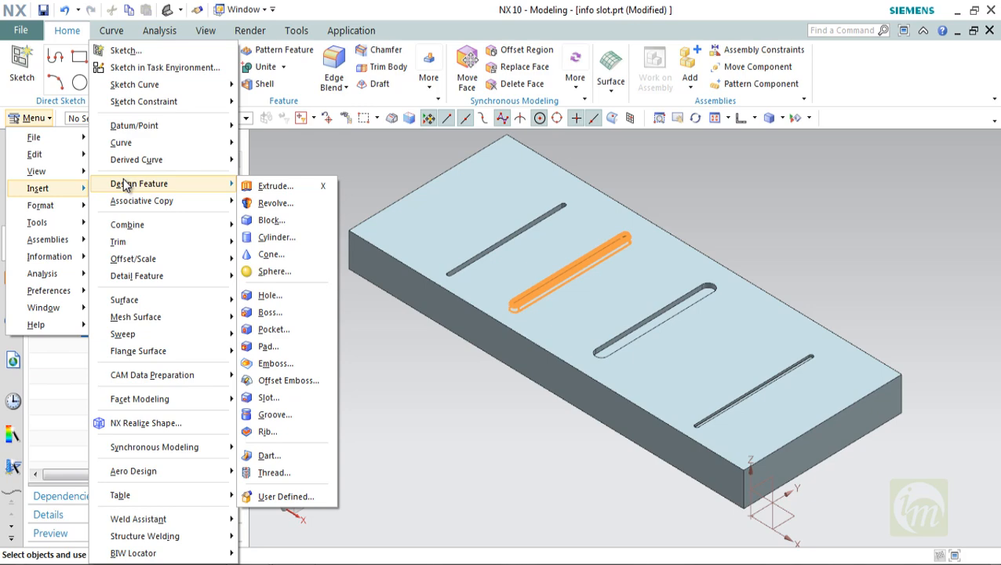
left_click(266, 397)
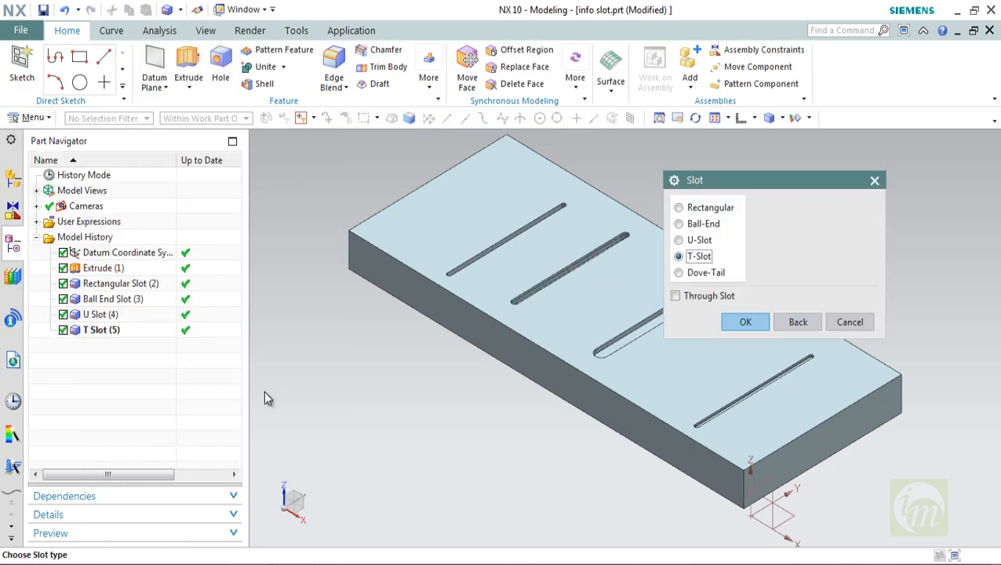
double_click(705, 273)
left_click(451, 244)
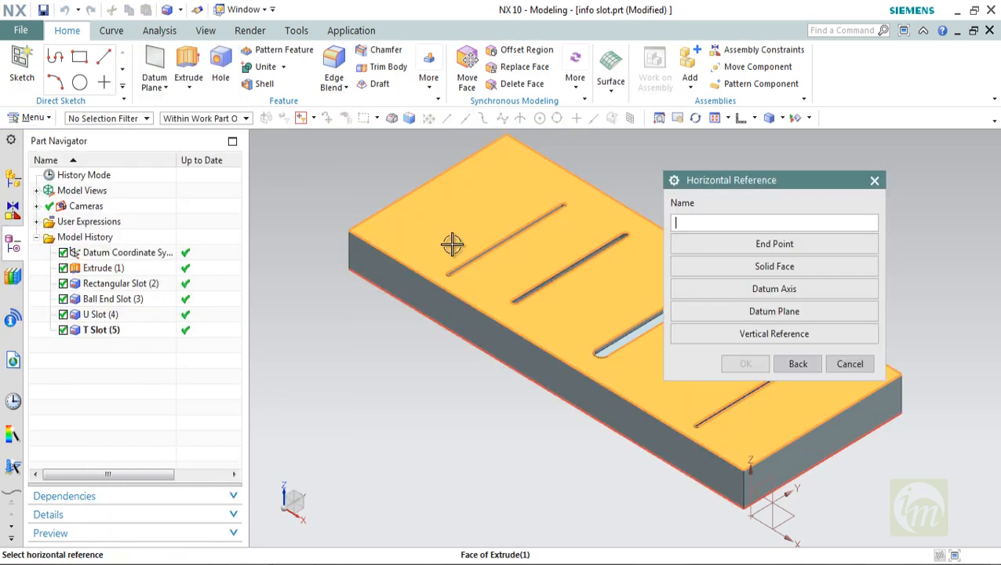
middle_click_drag(451, 245, 524, 279)
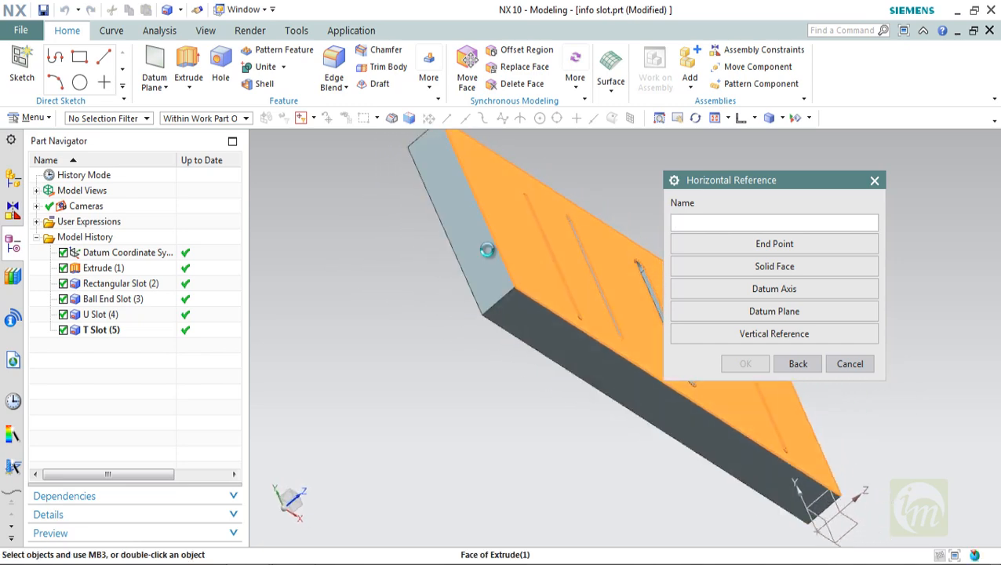
left_click(486, 250)
middle_click_drag(494, 344, 458, 346)
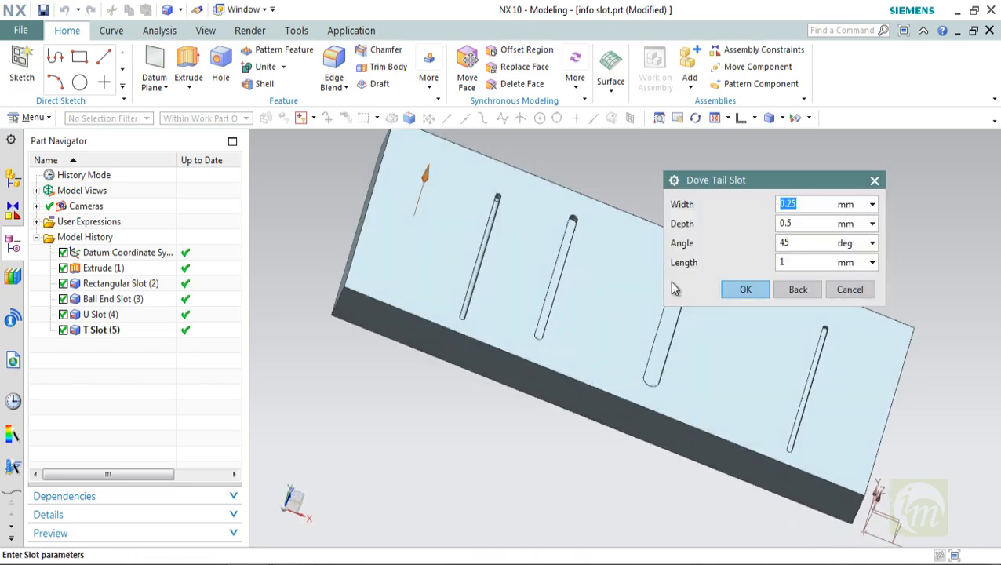
- Create the dovetail slot with width 10 mm, depth 5 mm, angle 30° and length 300 mm, without positioning dimensions
type("10")
key("Tab")
type("5")
key("Tab")
type("30")
key("Tab")
type("300")
middle_click_drag(596, 349, 730, 274)
left_click(744, 291)
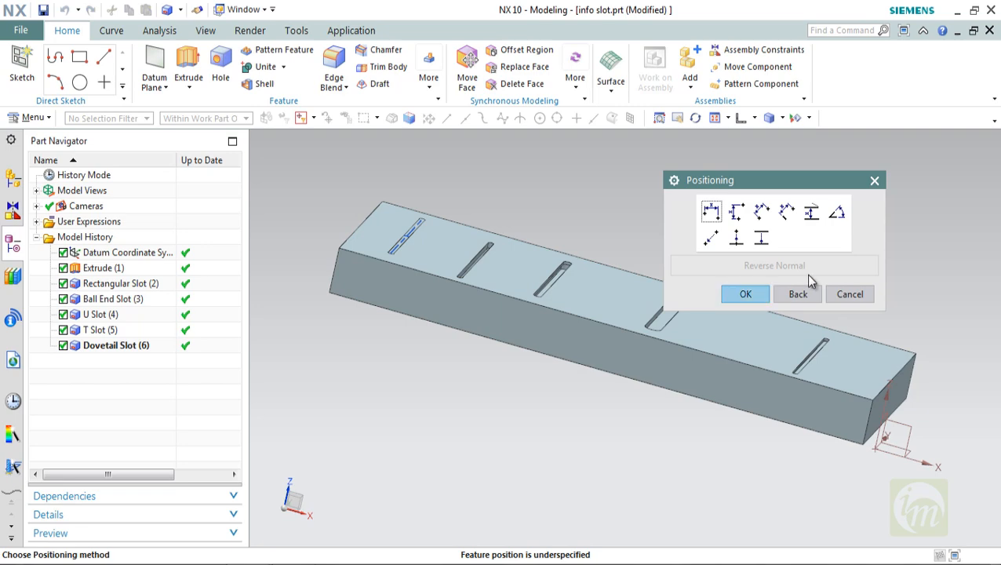
left_click(748, 293)
scroll(398, 217, "up", 5)
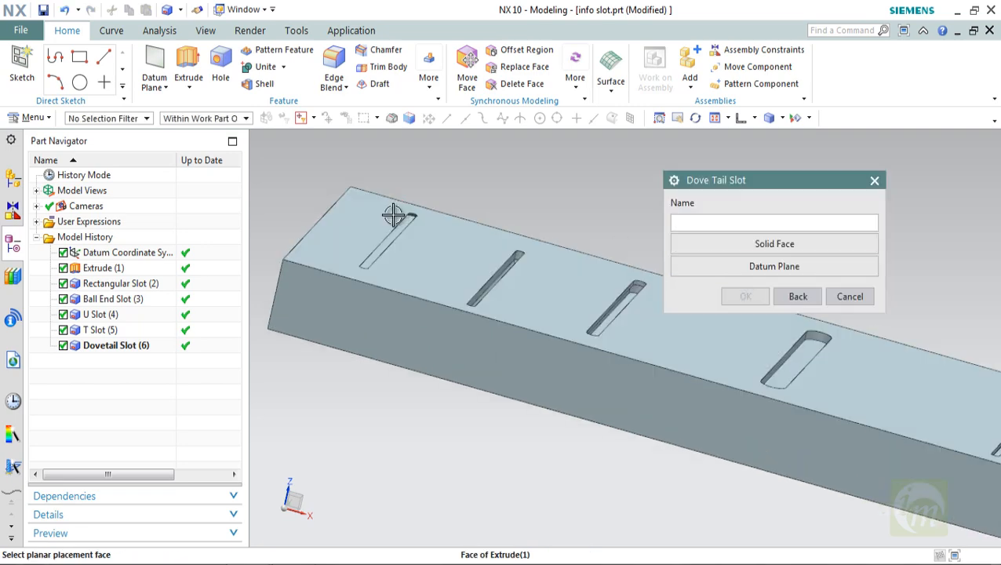
mouse_move(465, 228)
middle_mouse_down()
mouse_move(460, 158)
mouse_move(469, 217)
middle_mouse_up()
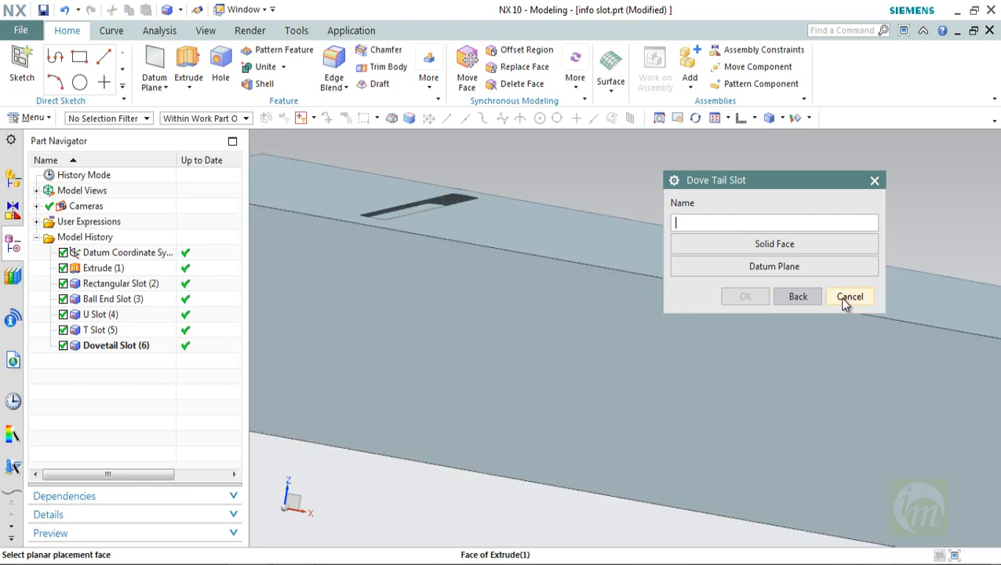
left_click(847, 298)
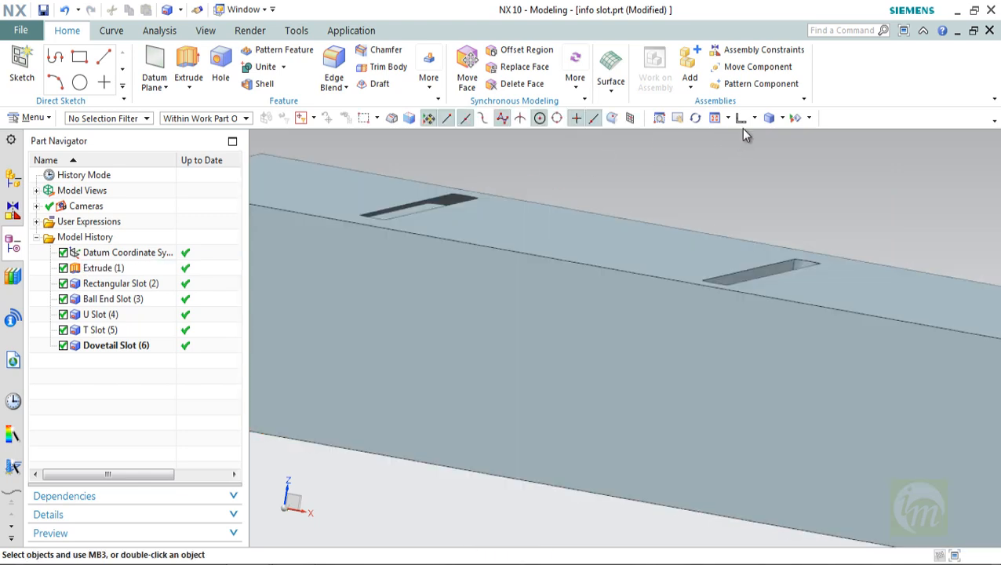
- Show the block in the front view in Static Wireframe style and examine the dovetail slot's cross-section
left_click(741, 120)
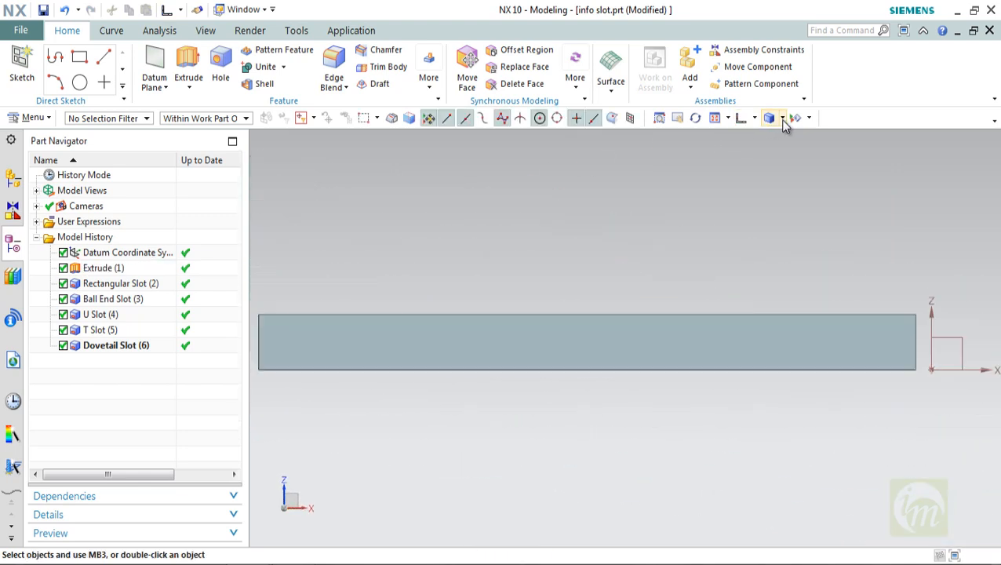
left_click(782, 118)
left_click(795, 203)
scroll(321, 318, "up", 5)
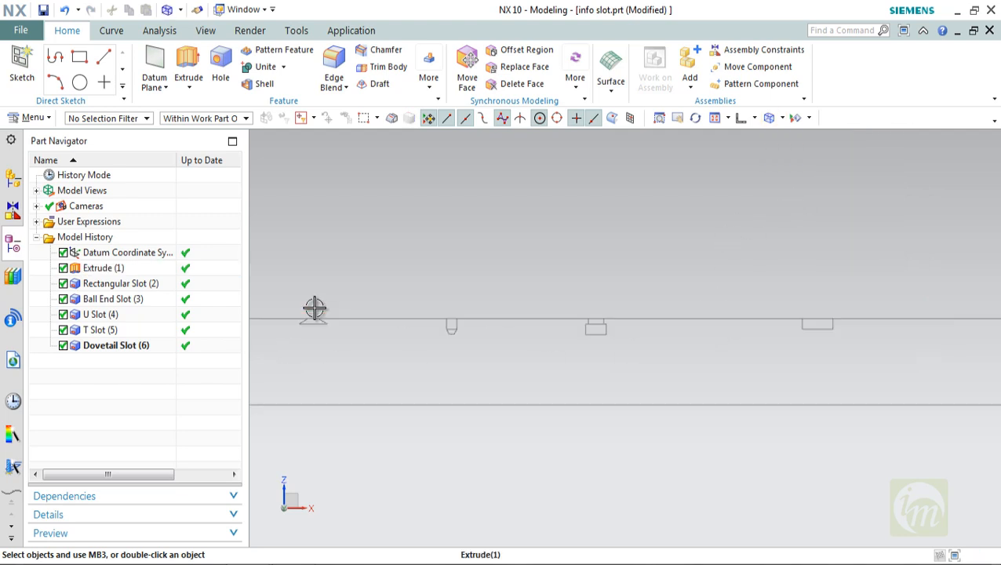
scroll(335, 325, "up", 4)
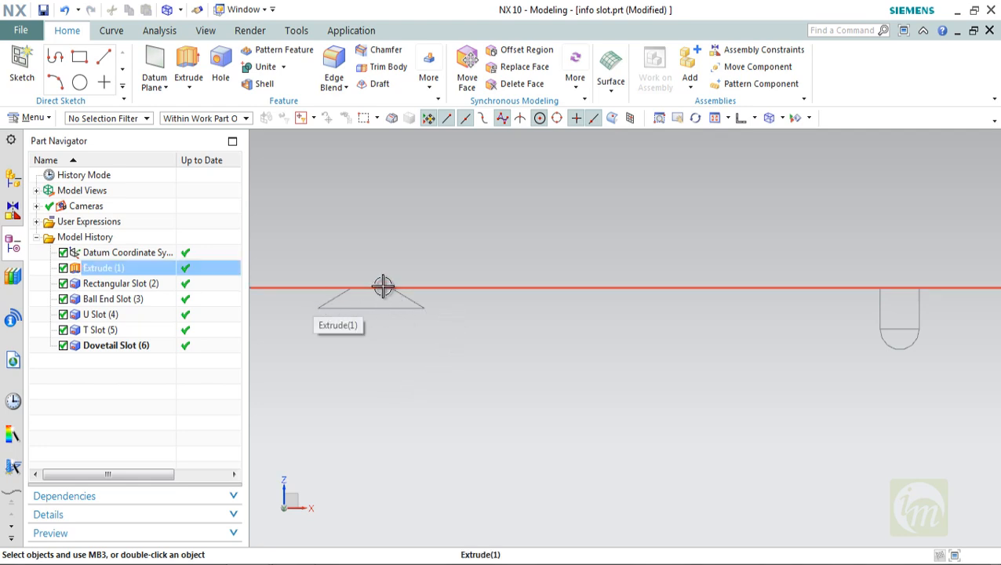
scroll(412, 286, "down", 5)
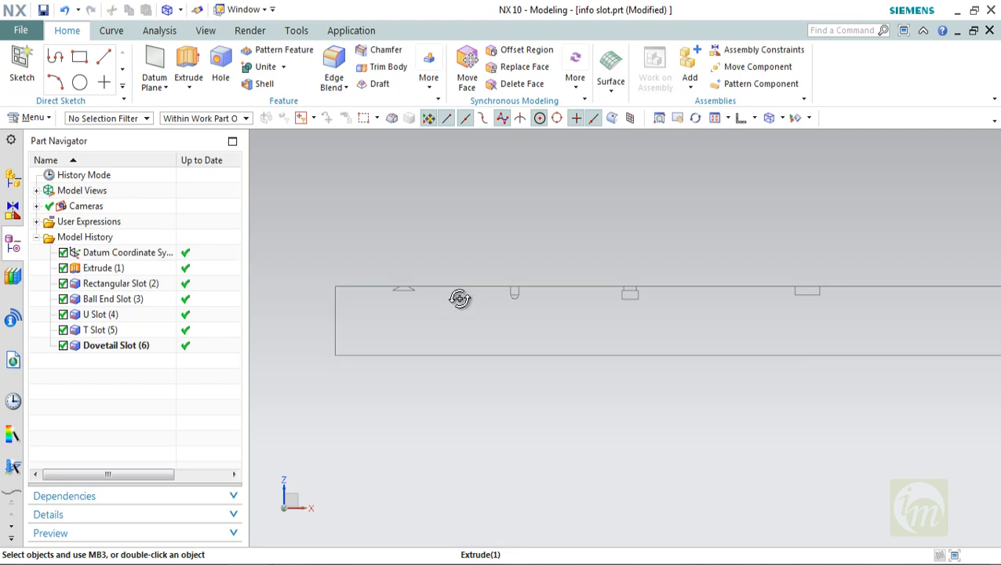
- Examine the dovetail slot's undercut and rounded end in wireframe from oblique angles and close up
middle_click_drag(459, 298, 477, 254)
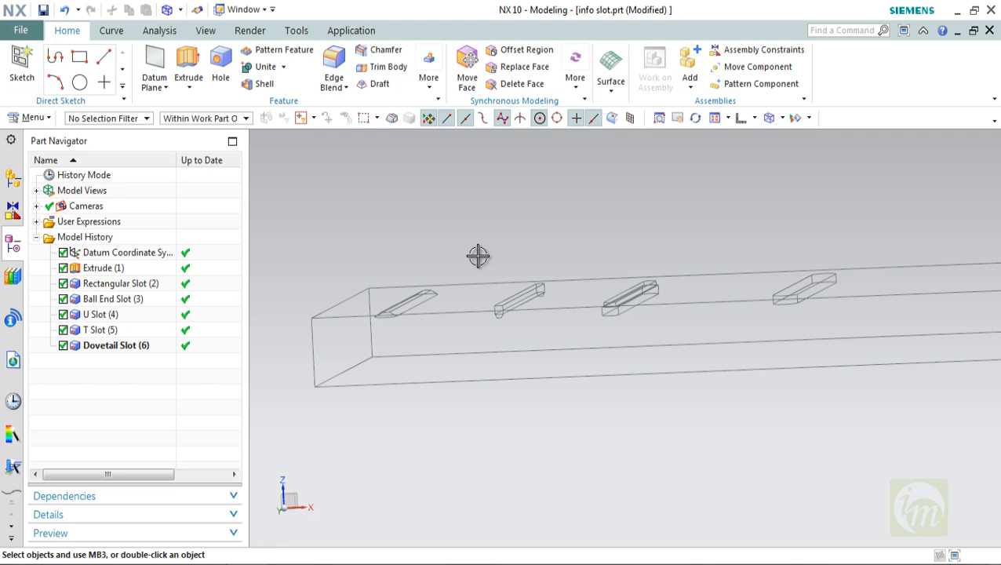
middle_click_drag(478, 255, 449, 262)
scroll(495, 216, "up", 3)
scroll(494, 216, "up", 2)
middle_click_drag(509, 237, 493, 203)
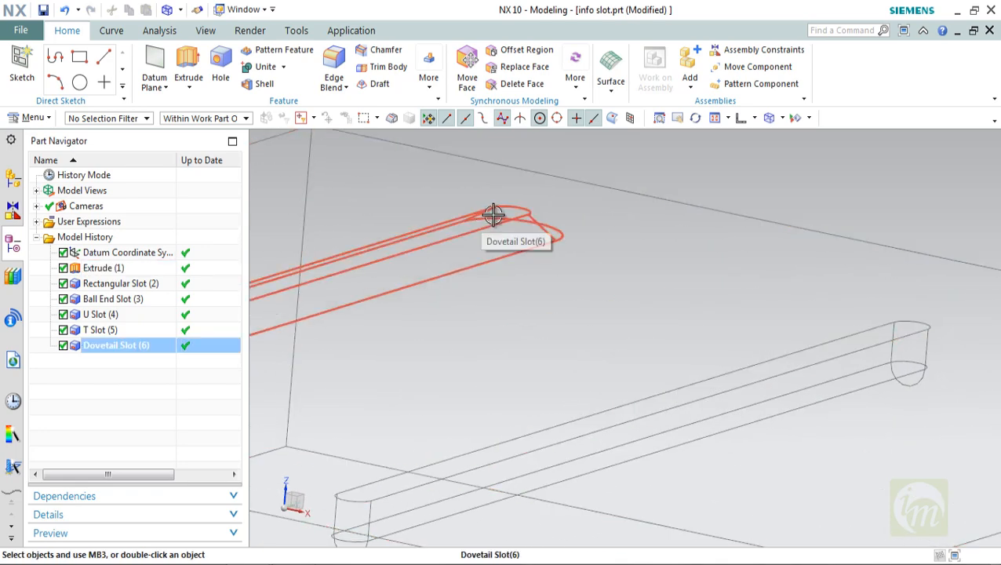
scroll(502, 220, "down", 3)
middle_click_drag(502, 220, 690, 251)
- Return the model to Shaded with Edges style and examine the dovetail slot's opening in the top face
left_click(781, 123)
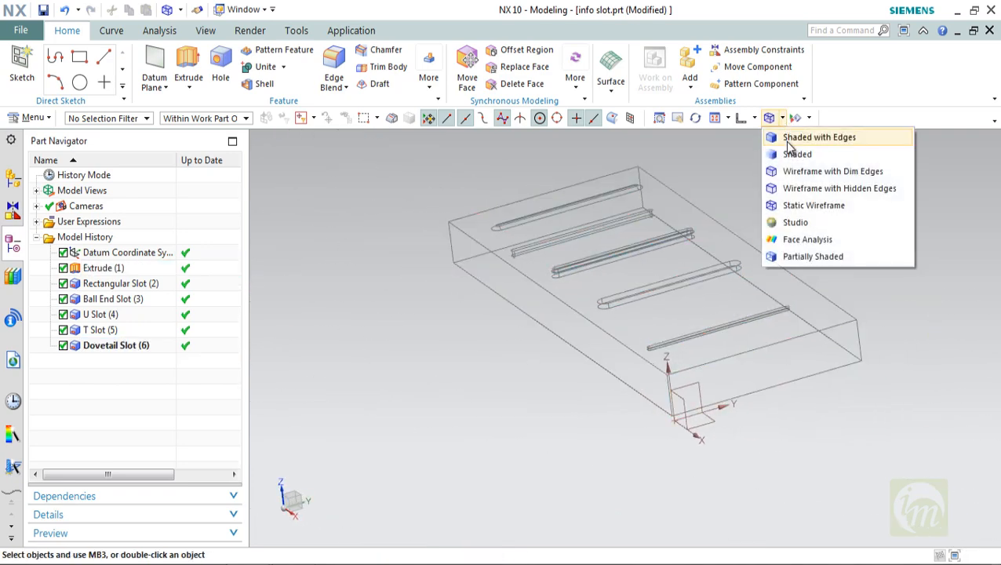
left_click(770, 152)
mouse_move(759, 136)
middle_mouse_down()
mouse_move(527, 252)
mouse_move(609, 384)
mouse_move(596, 393)
mouse_move(608, 360)
middle_mouse_up()
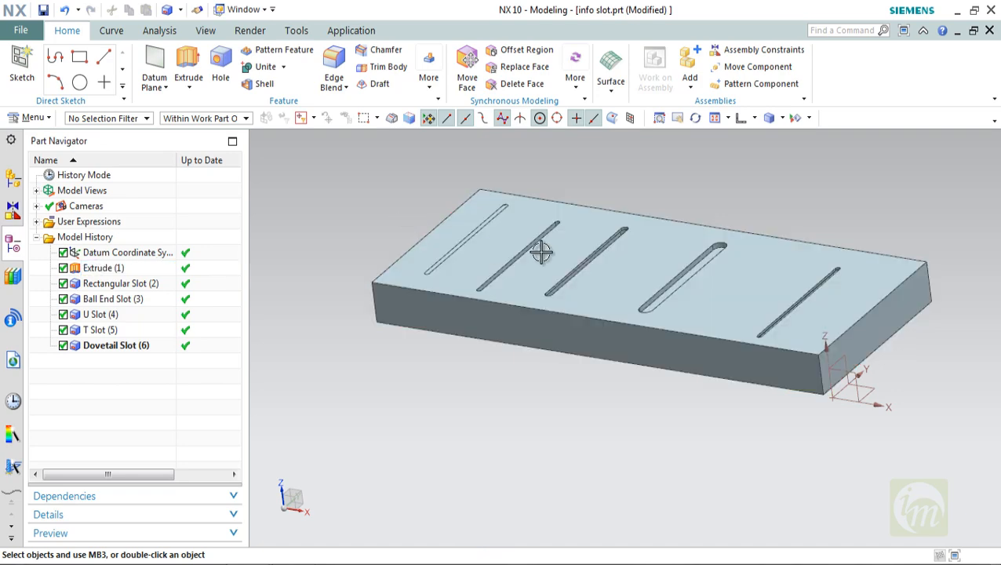
middle_click_drag(830, 243, 556, 176)
scroll(529, 223, "up", 8)
scroll(345, 235, "down", 5)
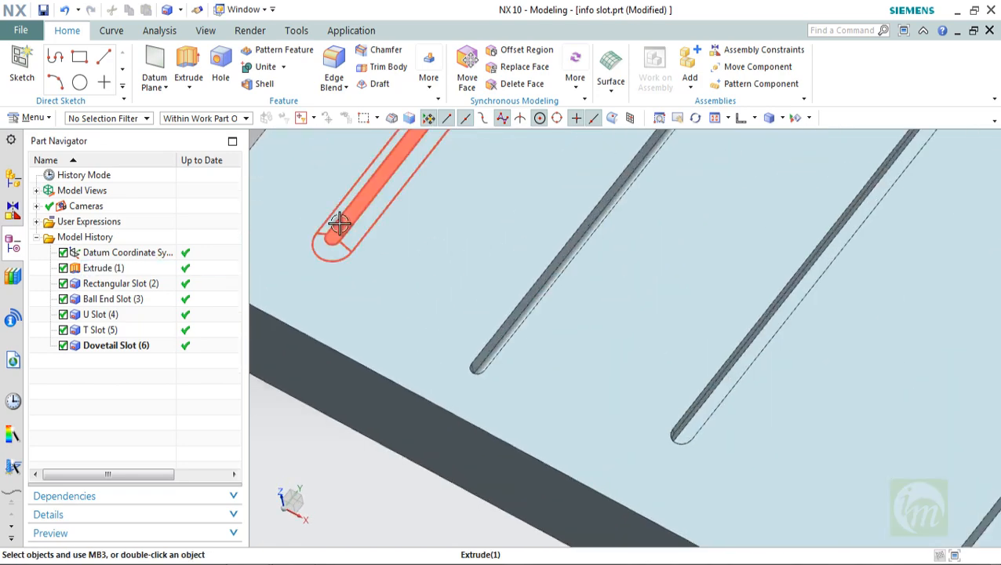
middle_click_drag(335, 223, 347, 241)
scroll(347, 241, "up", 4)
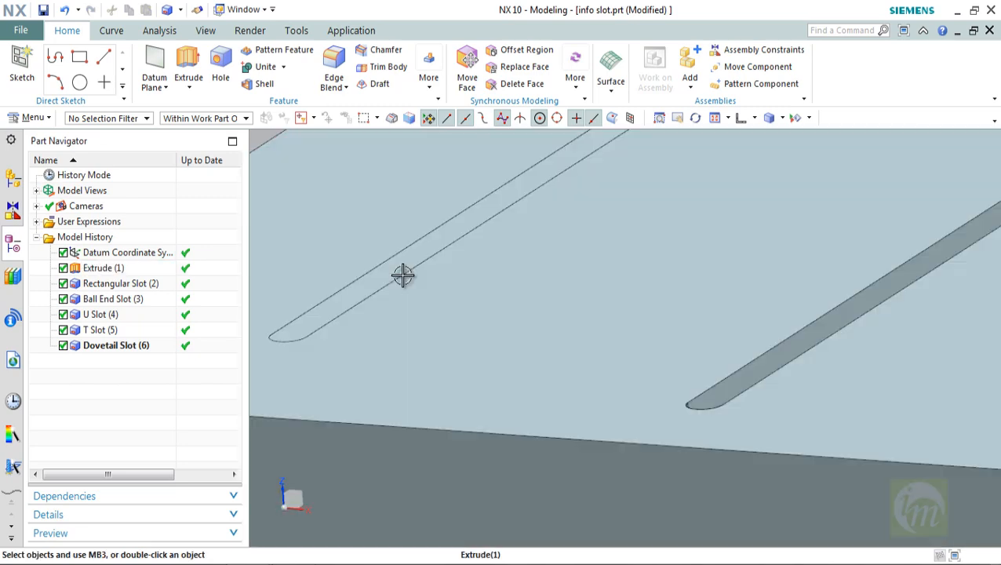
scroll(404, 275, "down", 3)
mouse_move(406, 276)
middle_mouse_down()
mouse_move(439, 265)
mouse_move(419, 270)
middle_mouse_up()
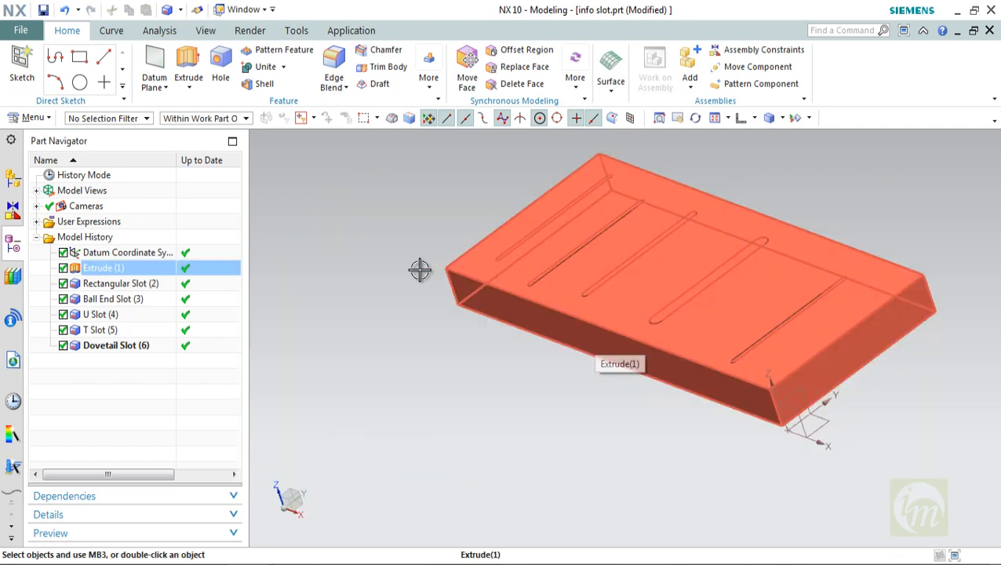
middle_click_drag(400, 284, 407, 287)
- Start a Dove-Tail through slot on the top face between the U-slot and rectangular slot, using the nearby short end face as horizontal reference
left_click(36, 118)
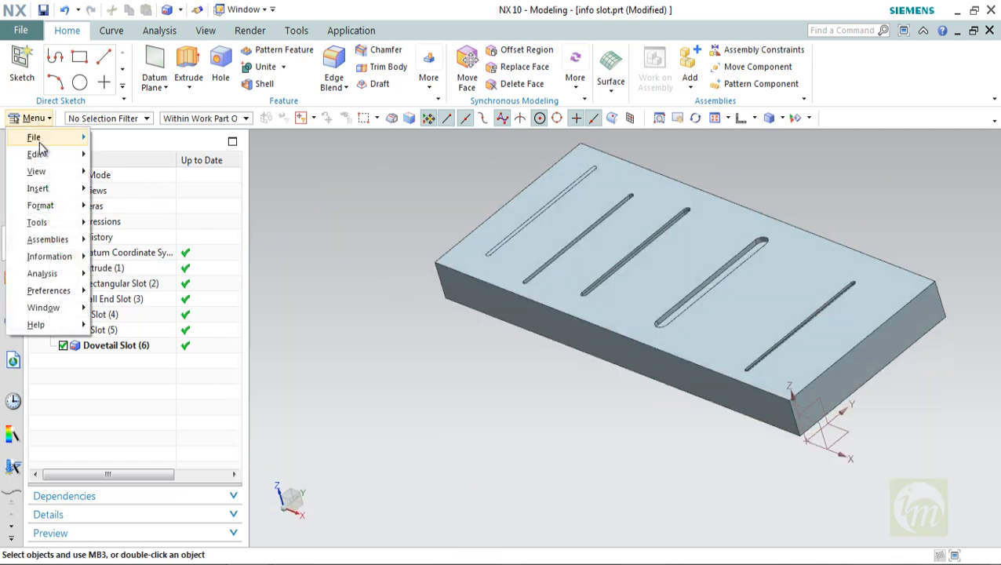
mouse_move(49, 185)
mouse_move(154, 191)
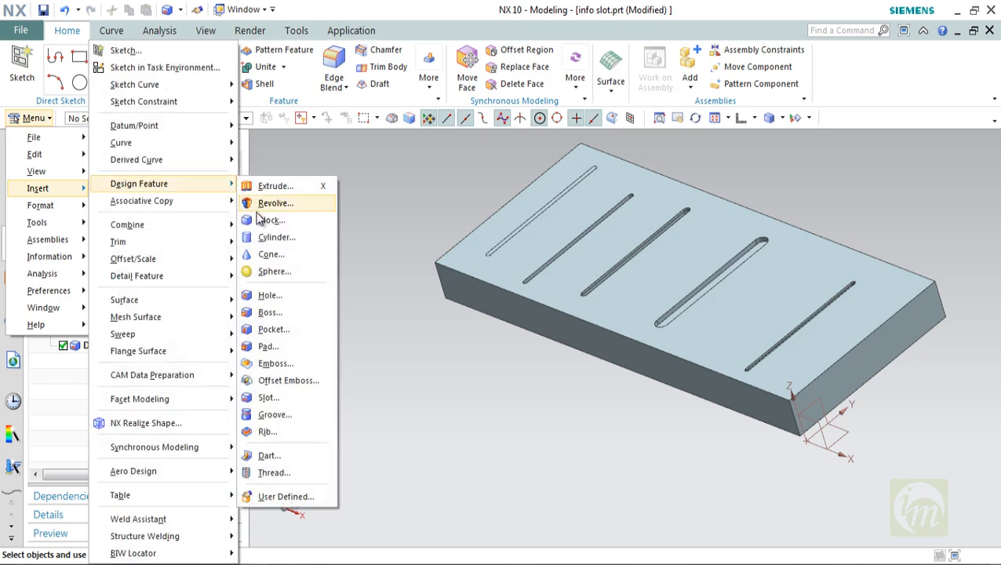
left_click(284, 402)
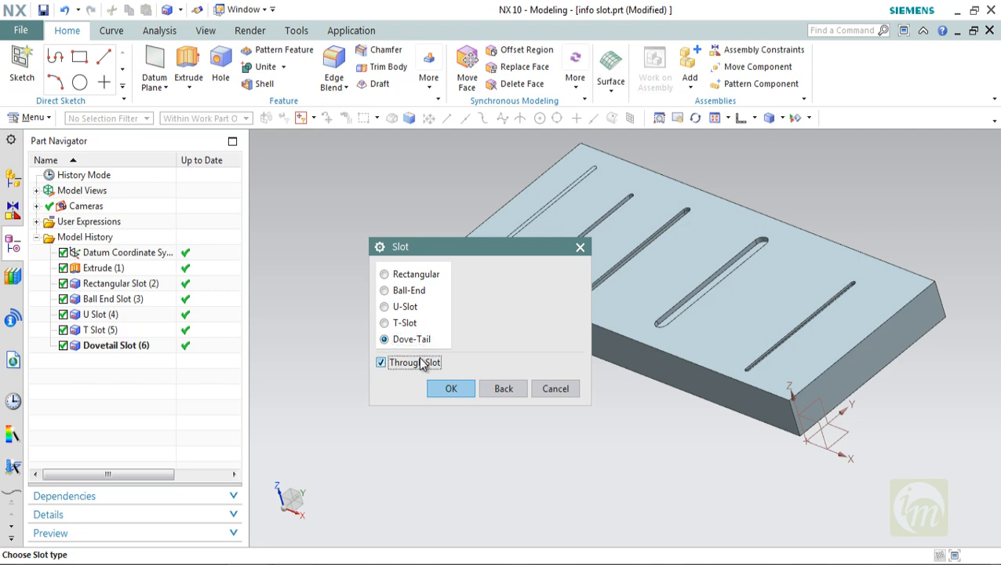
left_click(440, 389)
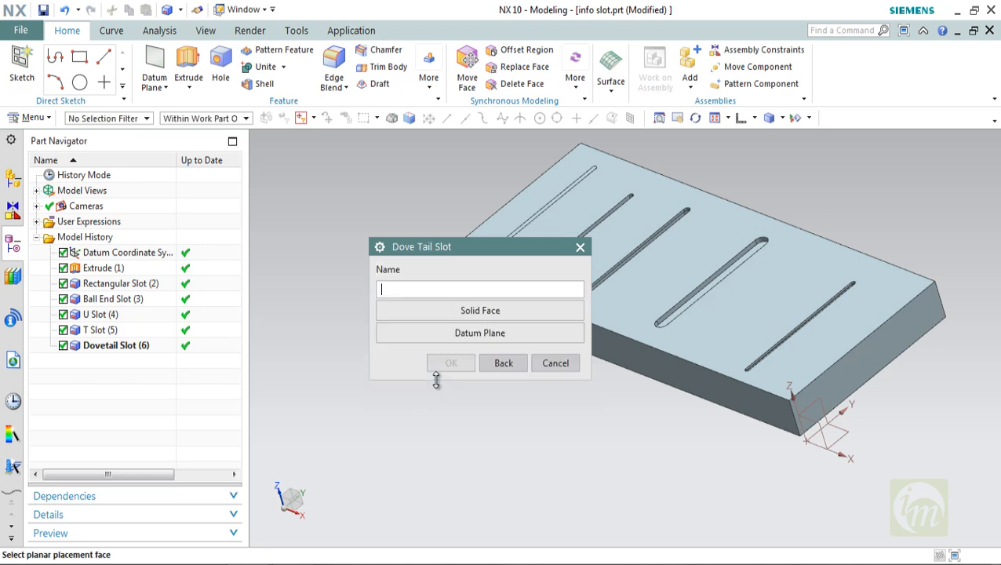
left_click_drag(420, 246, 357, 225)
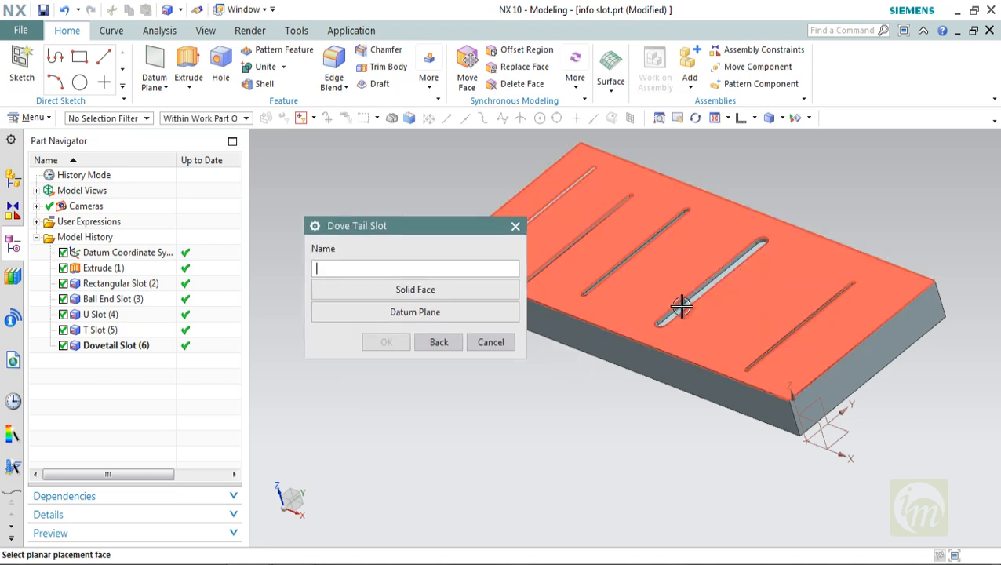
left_click(744, 308)
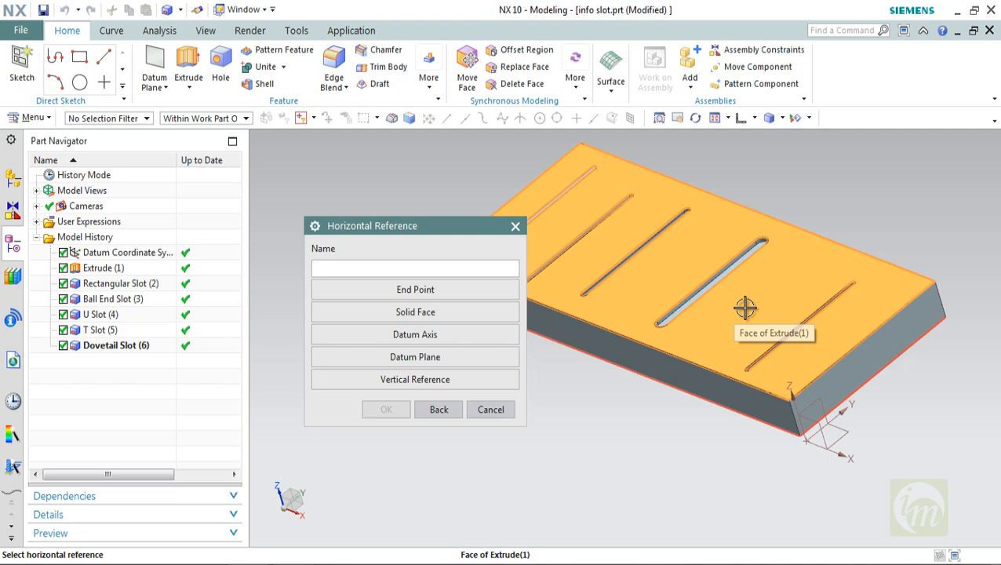
left_click(887, 346)
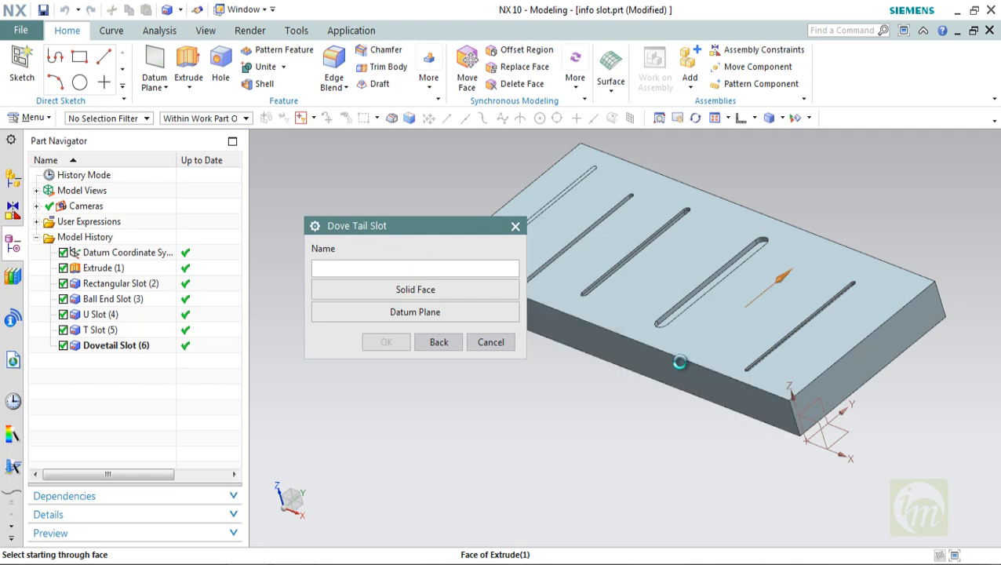
- Cut the dovetail through slot between the two long side faces with width 20 mm, depth 5 mm and angle 30°, without adding positioning dimensions
left_click(676, 362)
middle_click_drag(716, 430, 755, 408)
left_click(662, 381)
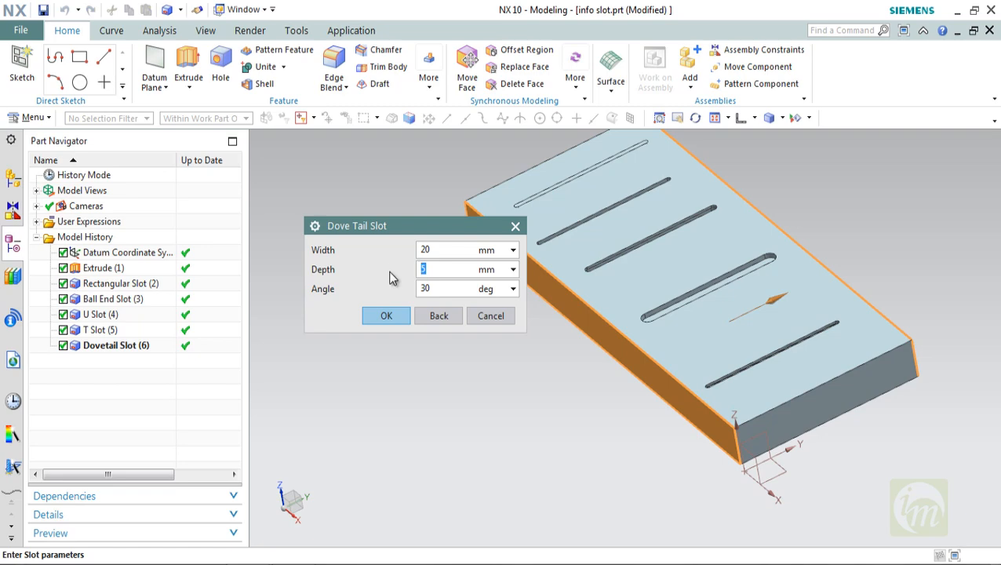
left_click(379, 316)
mouse_move(648, 390)
middle_mouse_down()
mouse_move(645, 355)
mouse_move(634, 357)
mouse_move(645, 379)
middle_mouse_up()
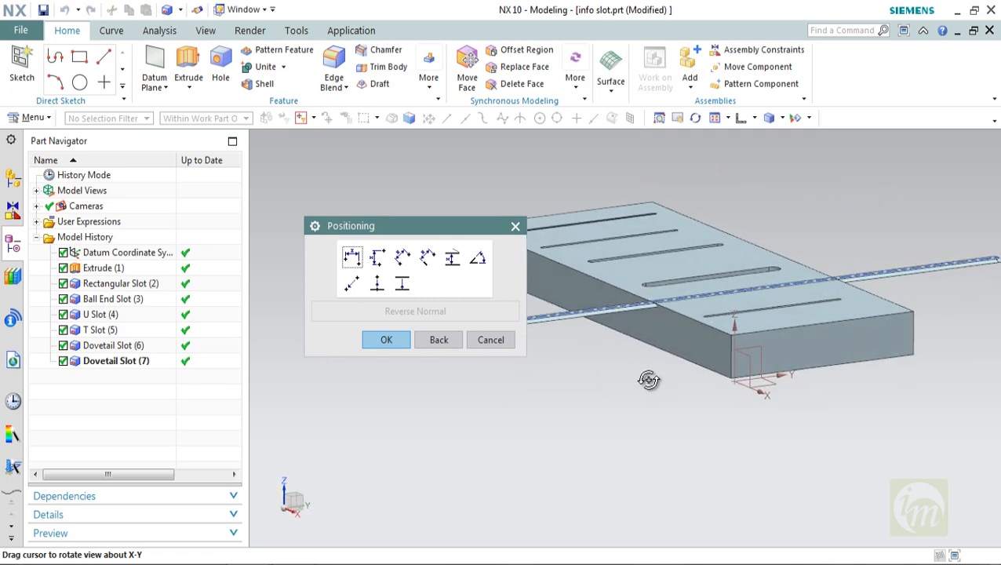
left_click(386, 343)
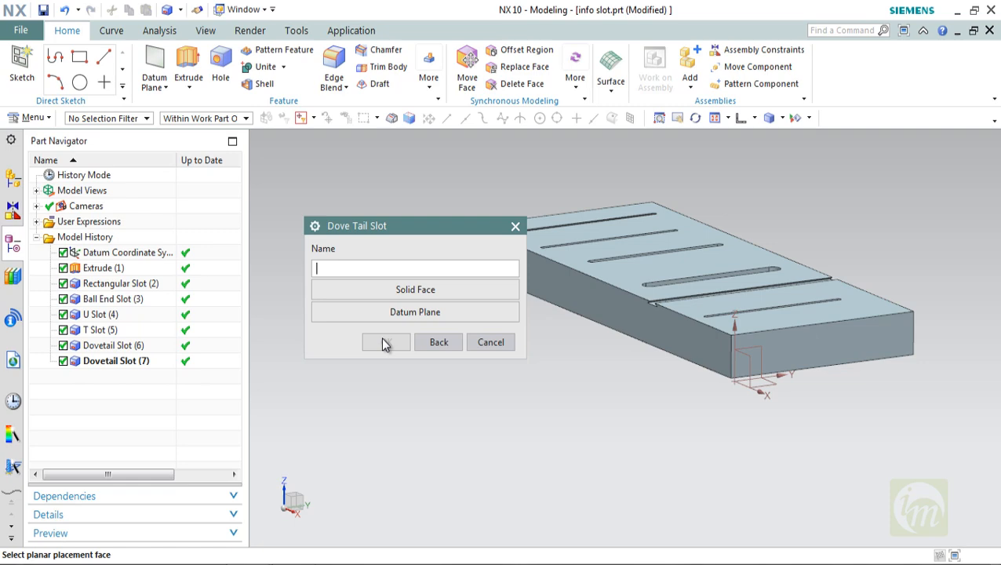
left_click(494, 343)
- Start another Dove-Tail through slot on the top face, on the U-slot's other side, using the short end face as horizontal reference
scroll(687, 299, "up", 4)
middle_click_drag(688, 299, 696, 280)
scroll(697, 281, "down", 3)
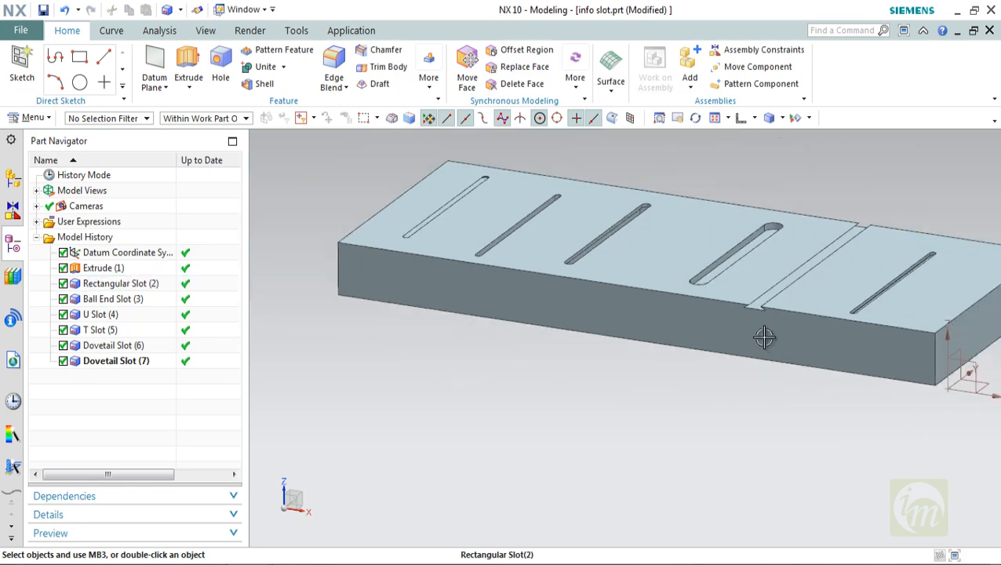
middle_click_drag(764, 340, 751, 156)
key("Home")
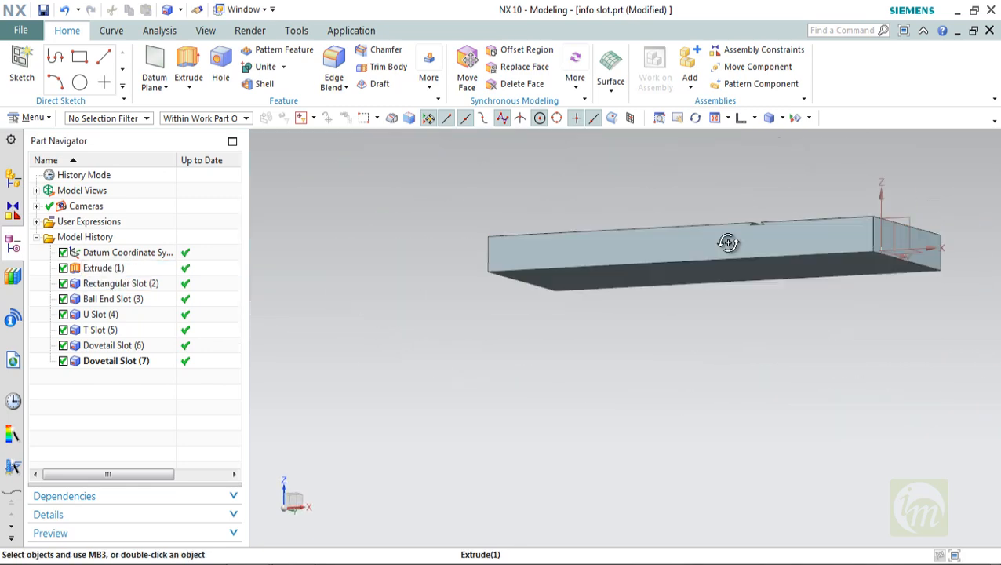
left_click(33, 118)
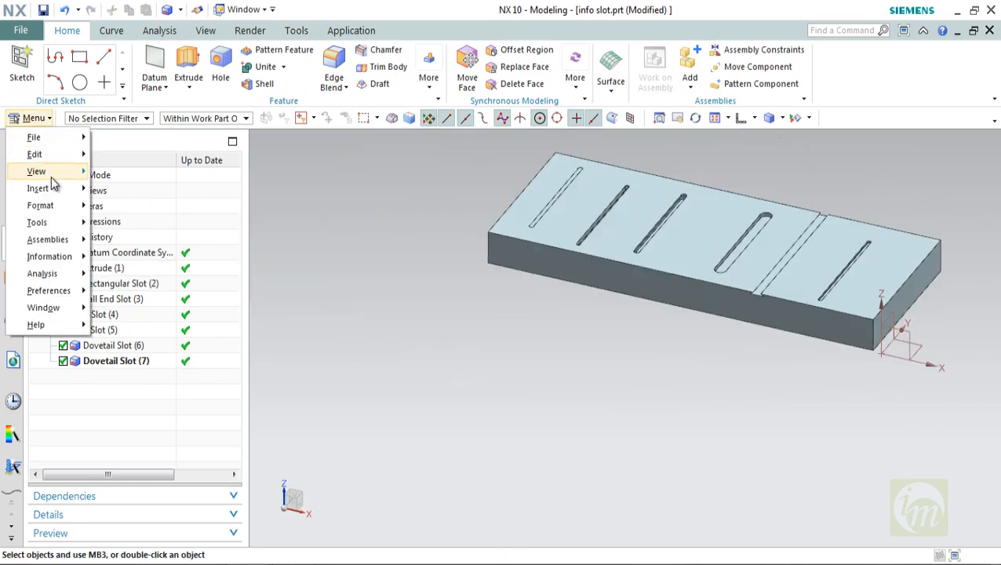
mouse_move(48, 188)
mouse_move(131, 185)
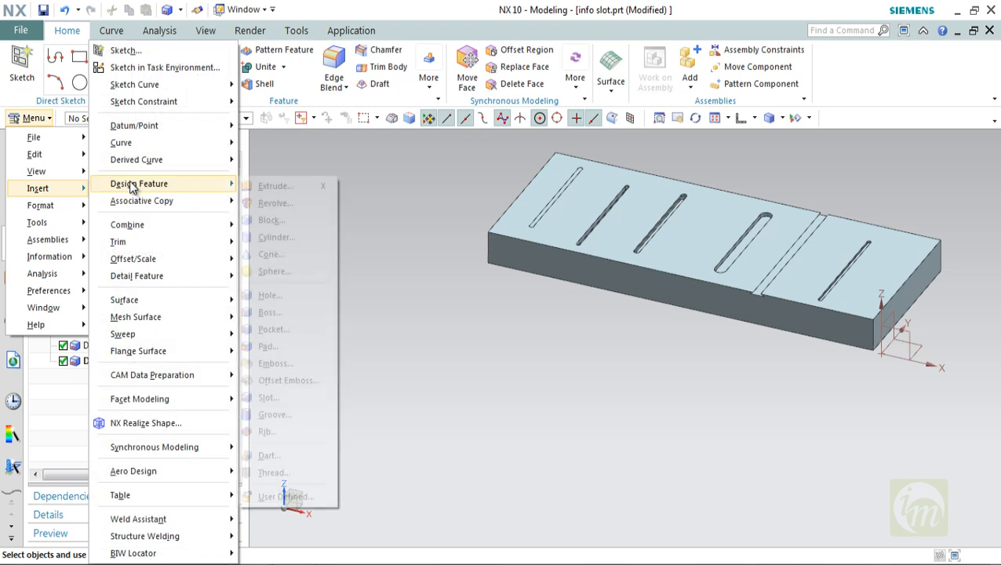
left_click(268, 397)
left_click(386, 367)
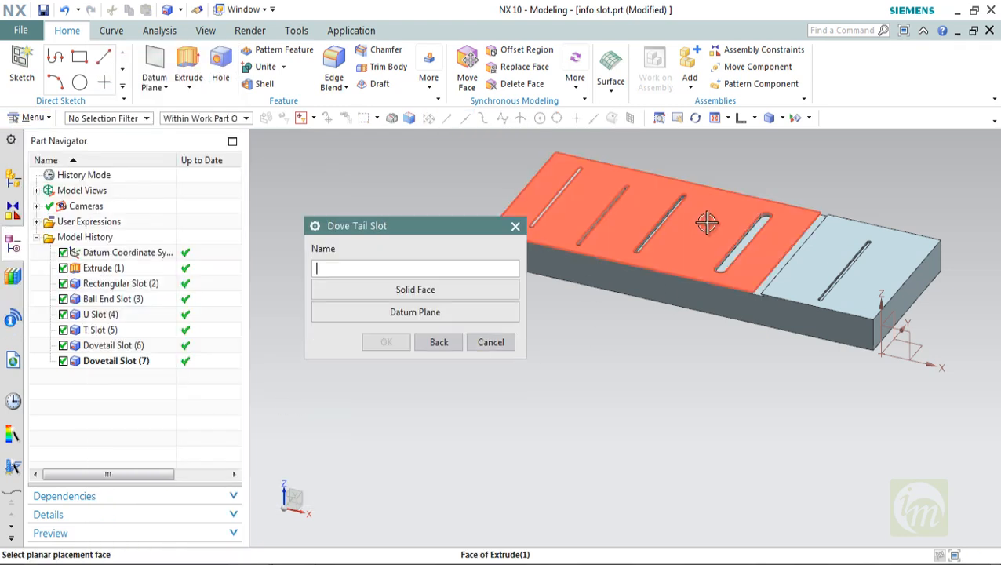
left_click(705, 163)
left_click(894, 296)
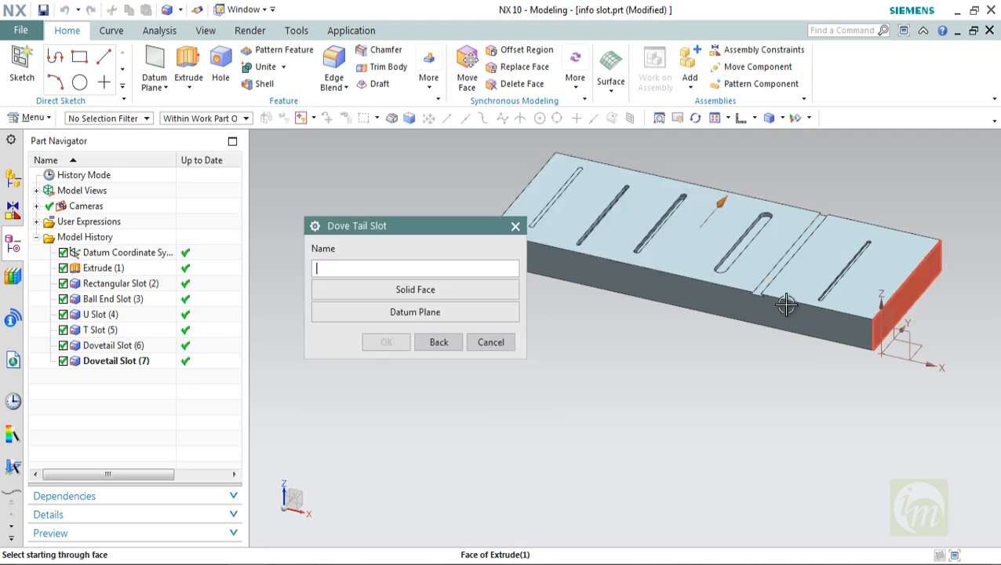
- Cut this through slot between the two long side faces with width 20 mm, depth 30 mm and angle 30°, without adding positioning dimensions
left_click(683, 292)
middle_click_drag(737, 358, 653, 396)
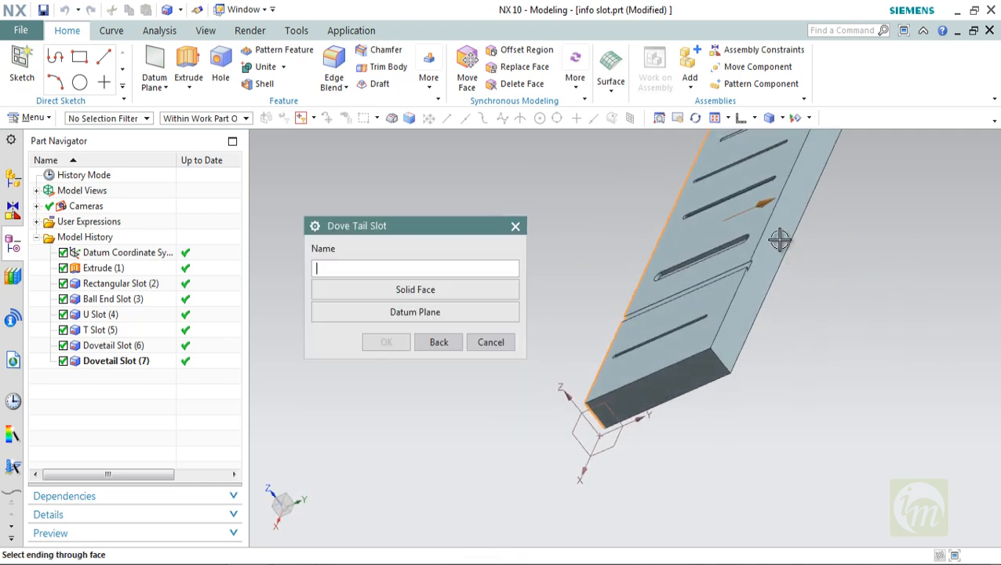
left_click(655, 392)
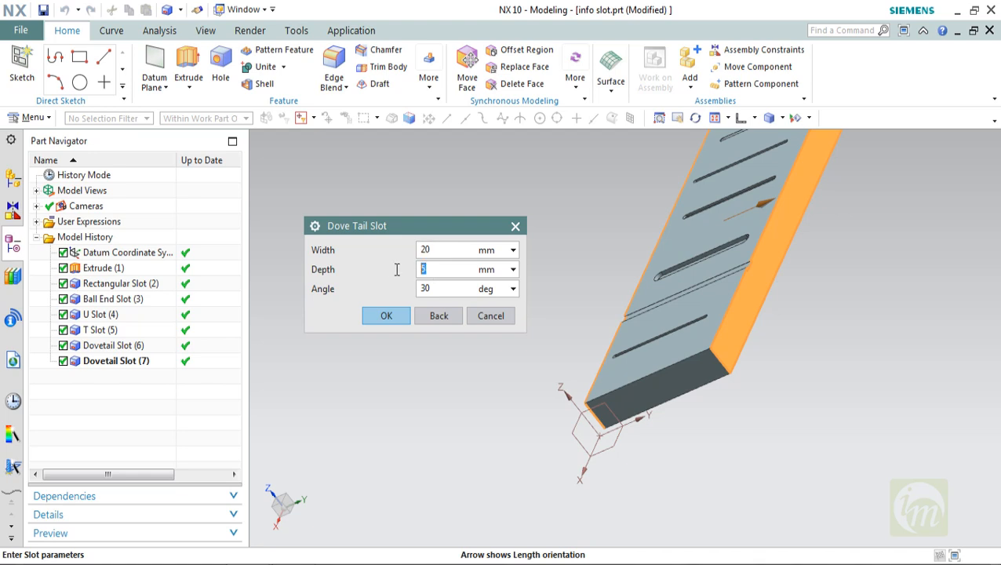
type("30")
left_click(396, 315)
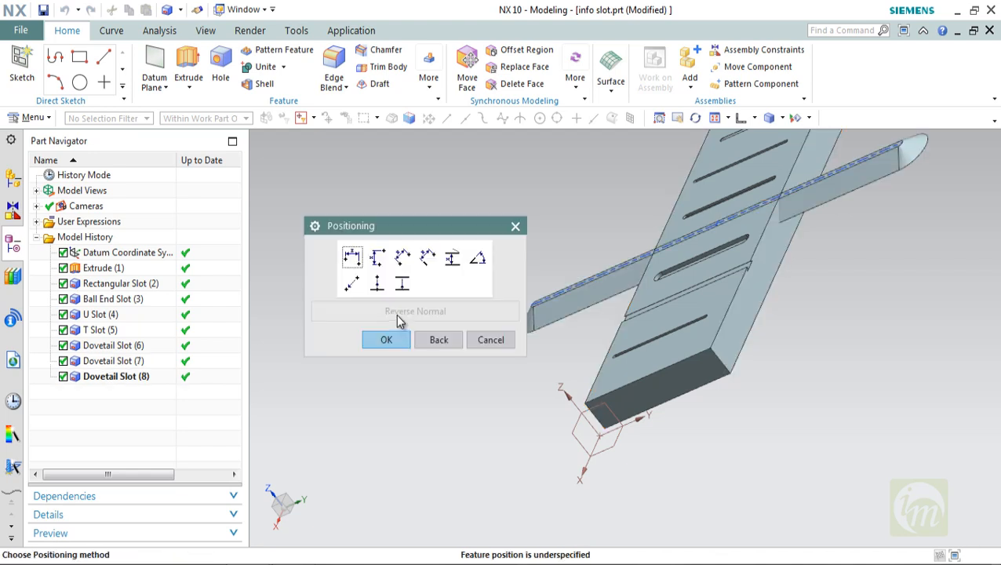
left_click(385, 340)
middle_click_drag(520, 300, 669, 239)
left_click(506, 339)
- Examine the profiles of the two dovetail through slots where they open in the block's long side face
scroll(748, 227, "down", 3)
scroll(748, 228, "up", 6)
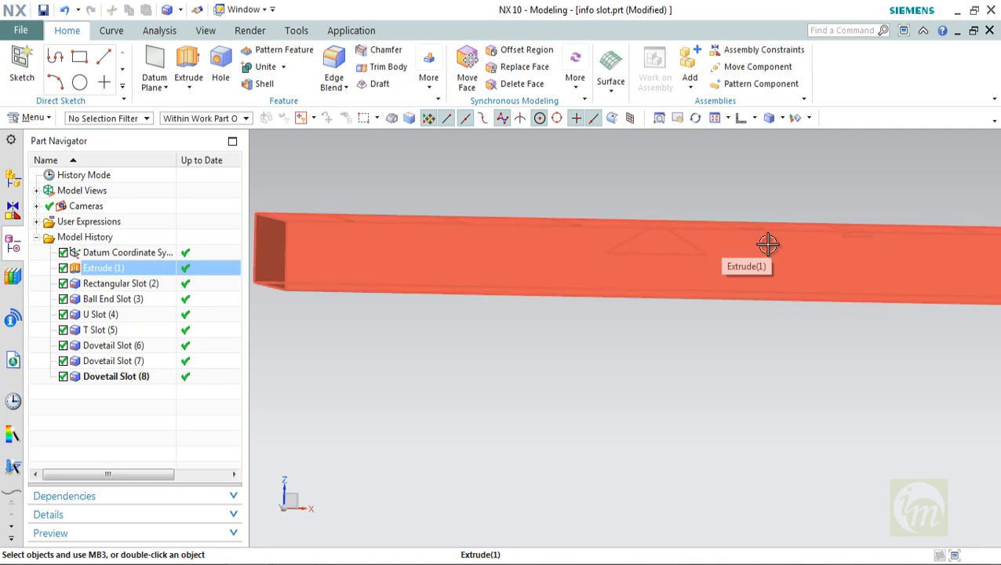
middle_click_drag(768, 245, 703, 305)
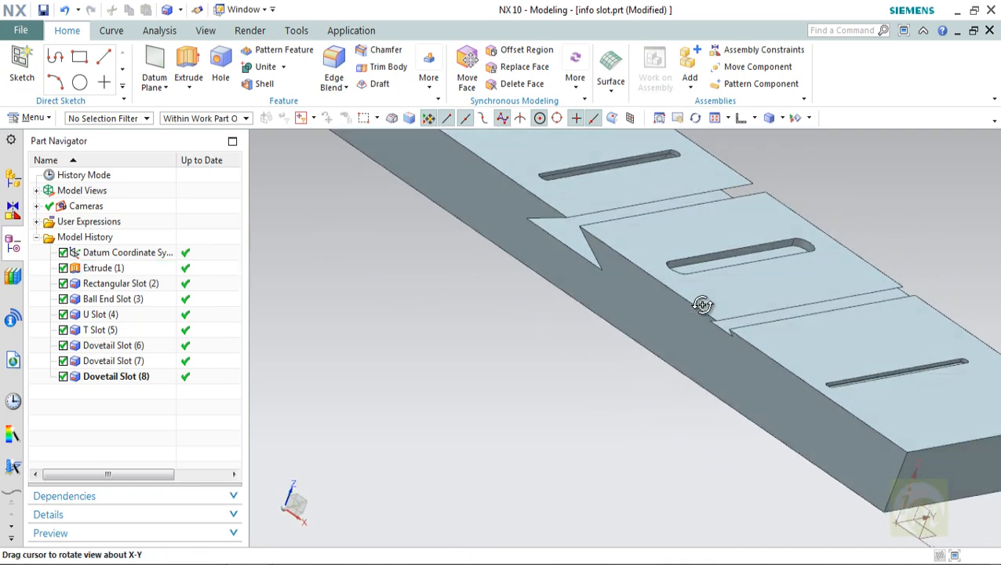
scroll(682, 306, "up", 1)
scroll(680, 304, "down", 3)
scroll(698, 162, "down", 1)
middle_click_drag(698, 162, 565, 315)
scroll(569, 292, "down", 2)
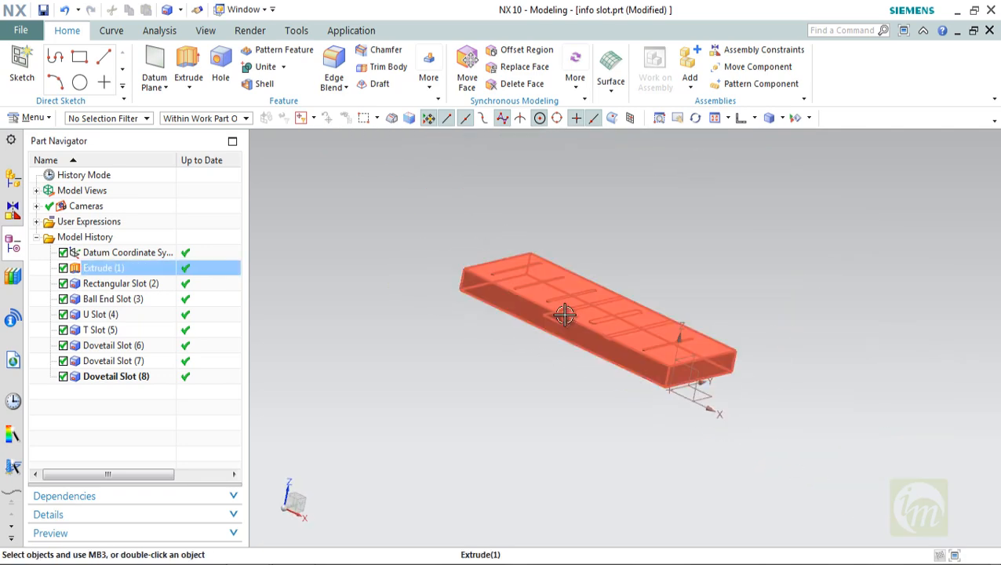
- Create a new part named grv from the millimetre Model template
key("ctrl+n")
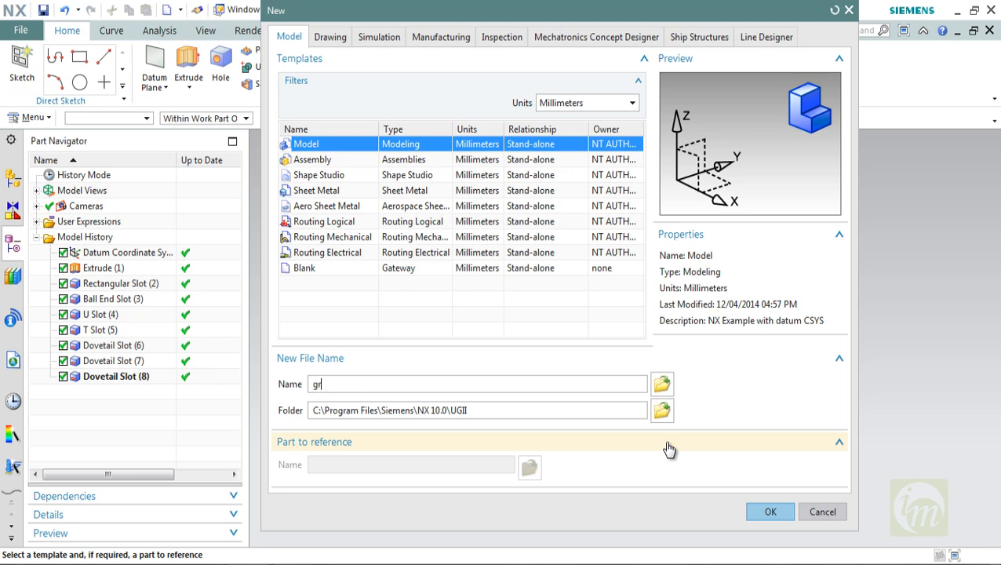
key("Return")
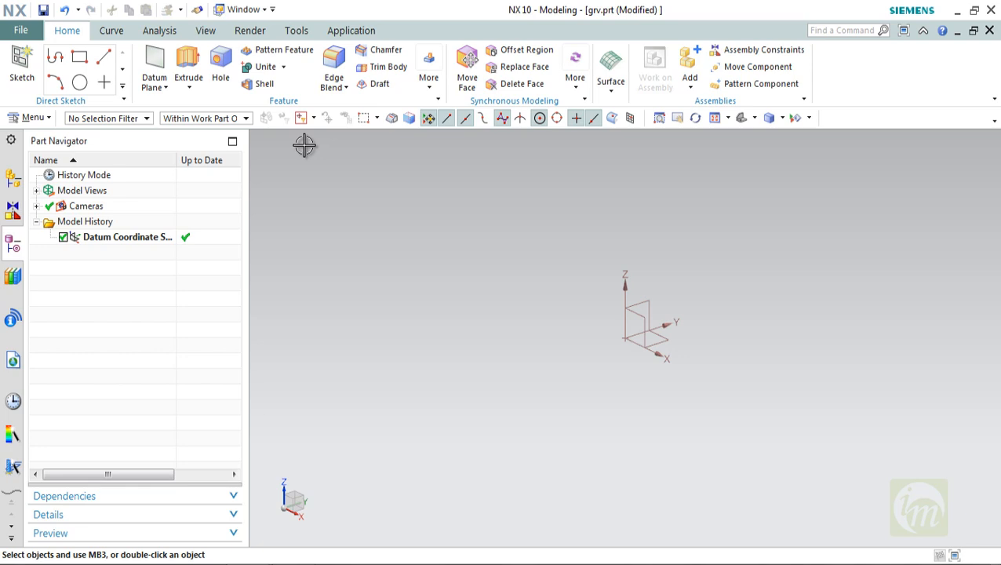
left_click(30, 117)
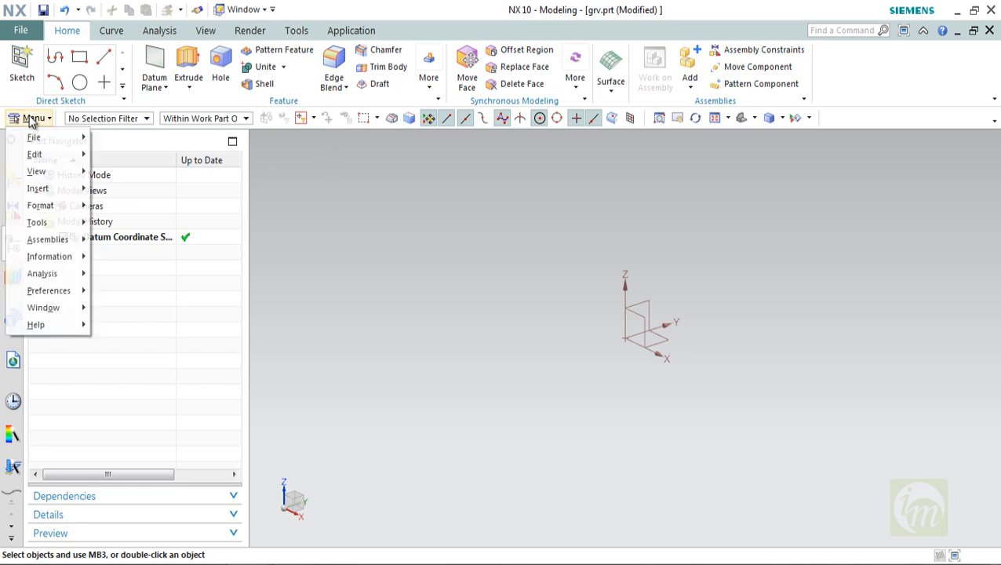
mouse_move(45, 192)
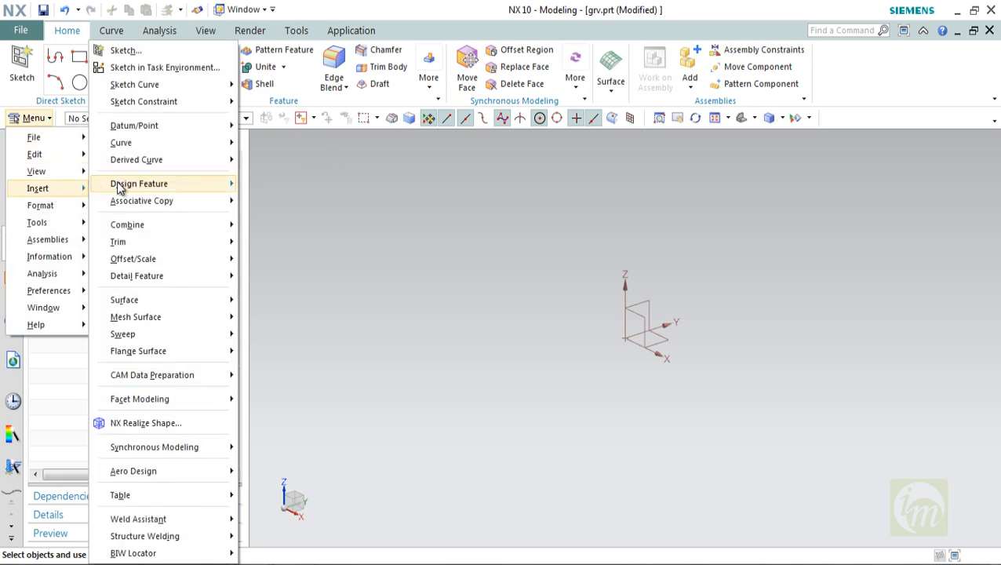
mouse_move(119, 189)
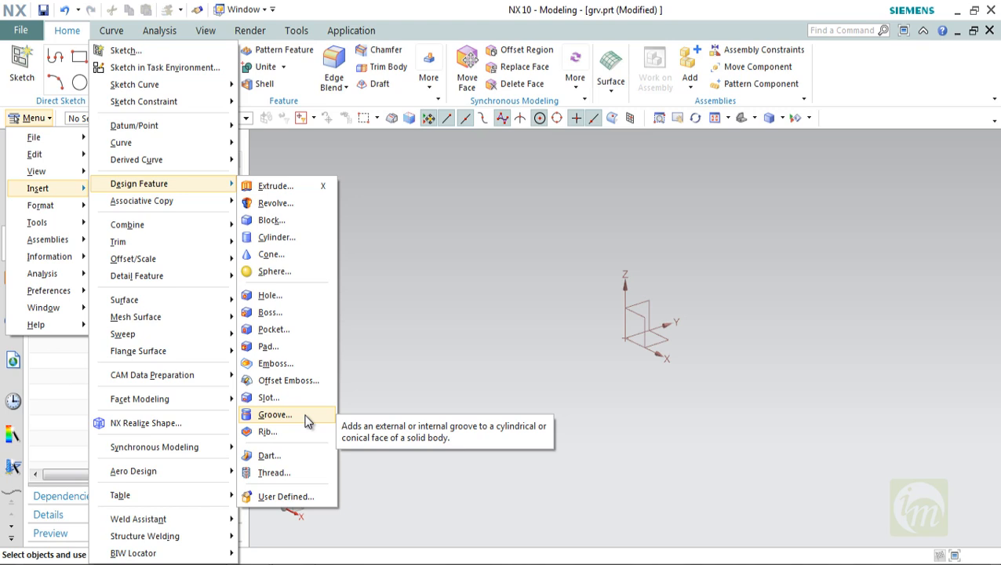
left_click(425, 308)
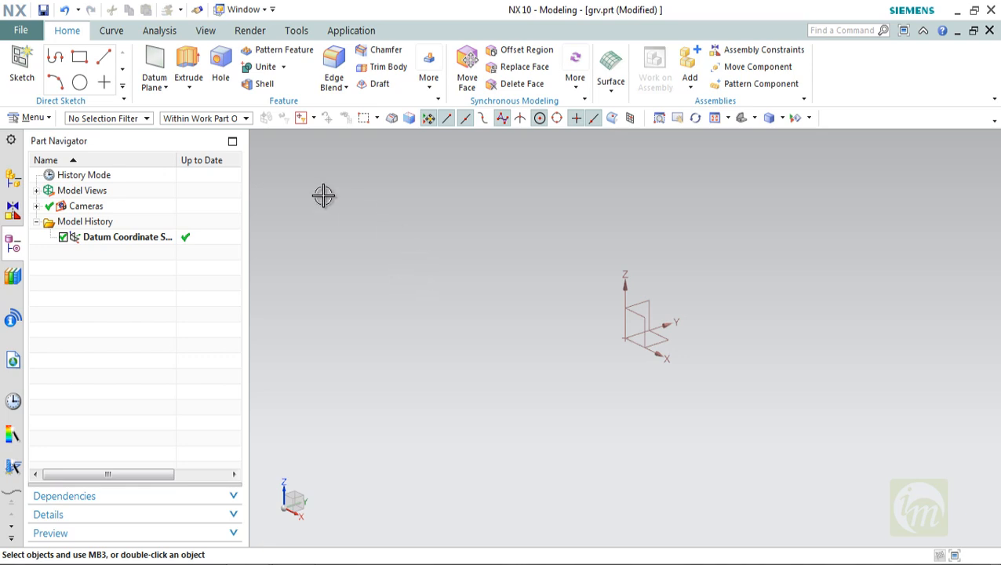
- Start a Revolve feature and open a section sketch for it on the YZ plane of the datum coordinate system
left_click(188, 88)
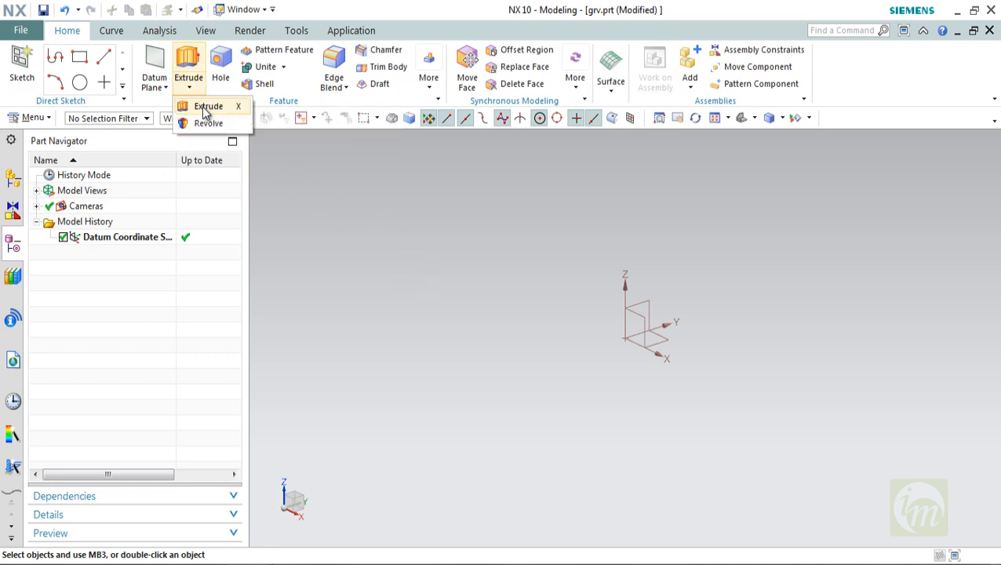
left_click(205, 123)
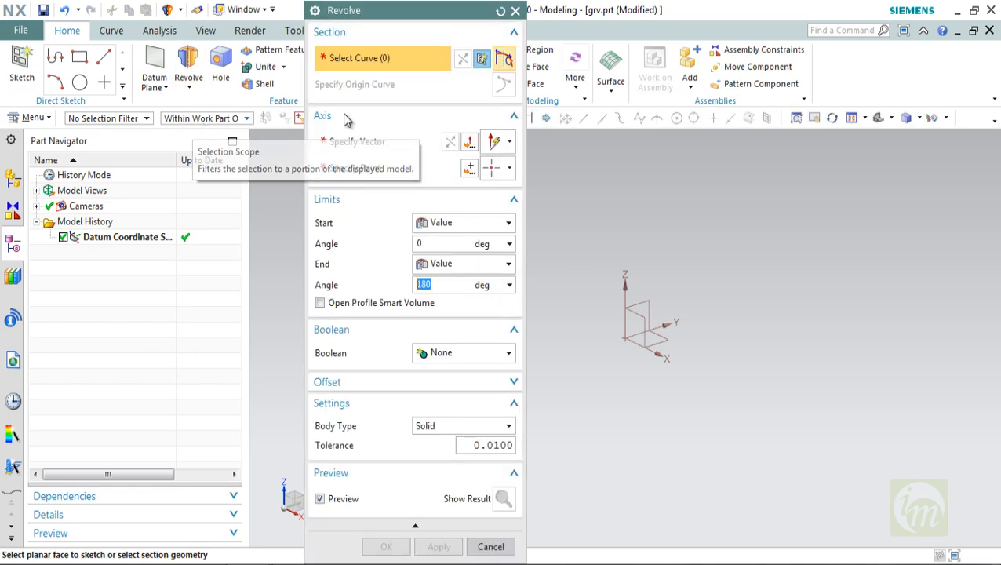
left_click(481, 65)
left_click(644, 300)
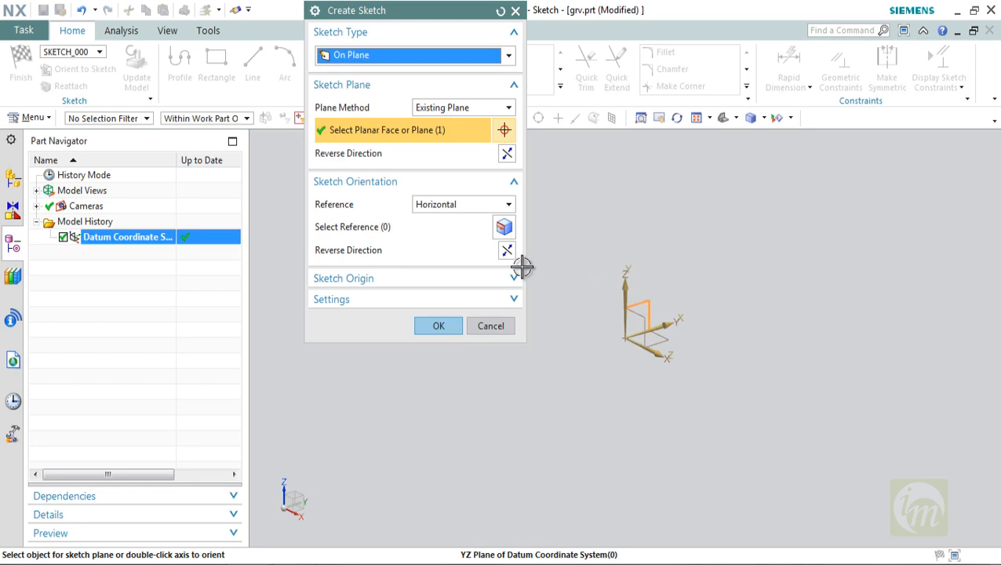
left_click(439, 326)
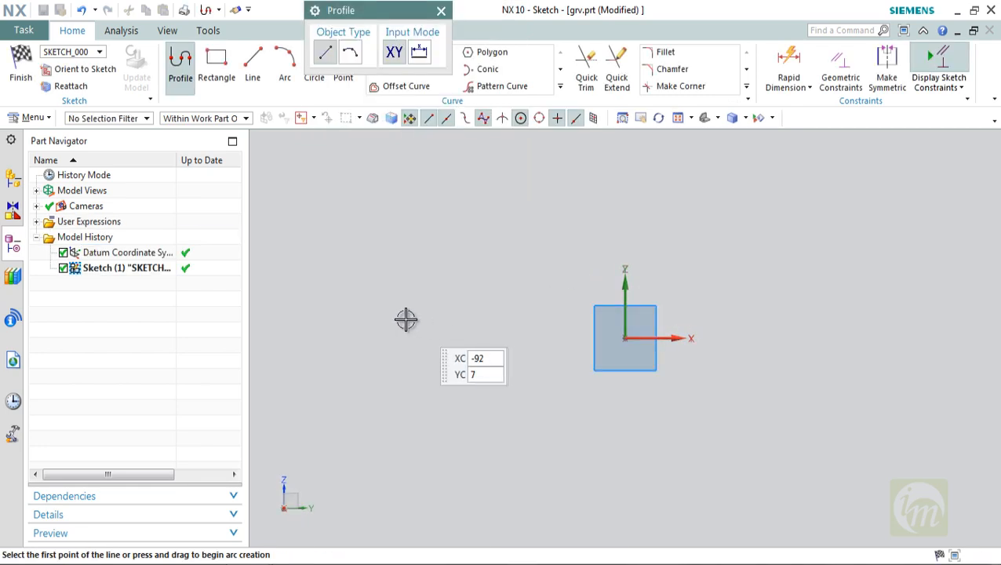
- Draw a horizontal line about 21 mm long, a lower one about 28 mm starting below its end, and a base line about 49 mm spanning both
left_click(252, 64)
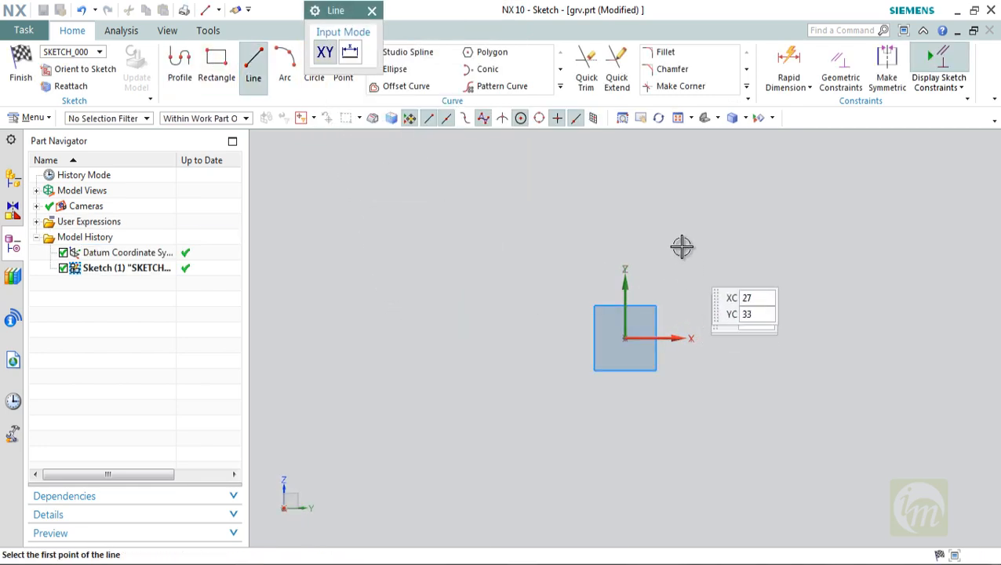
left_click(450, 214)
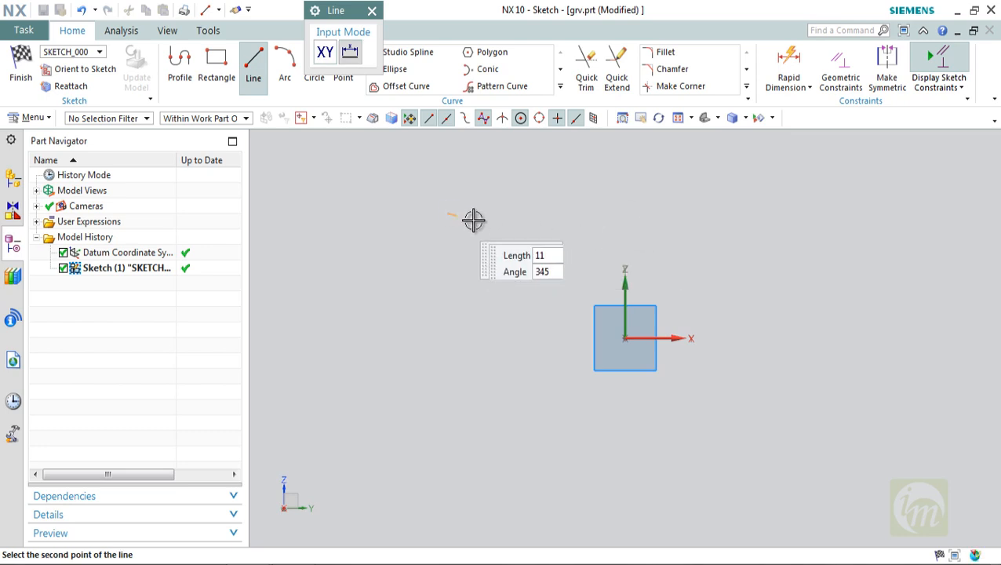
left_click(495, 214)
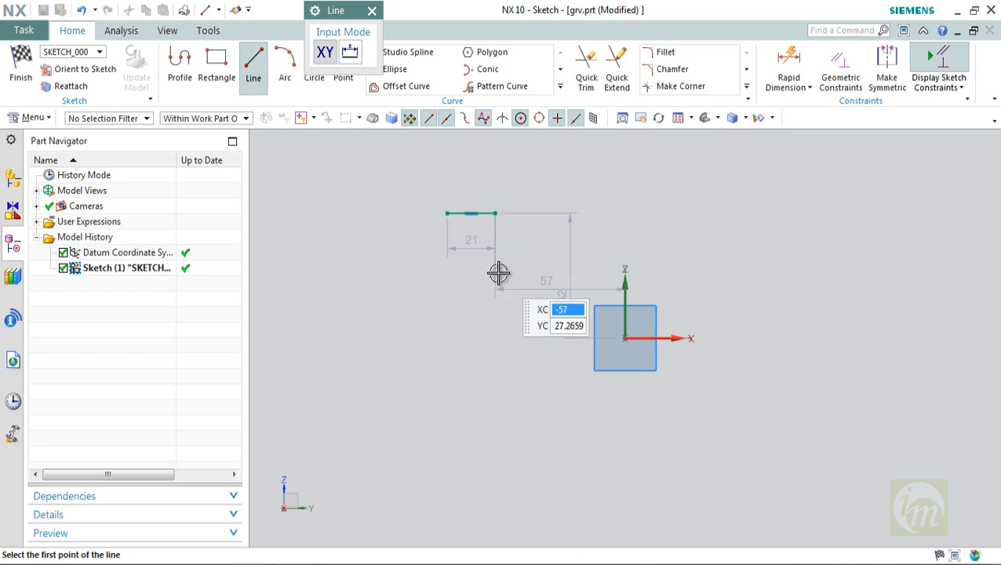
left_click(496, 272)
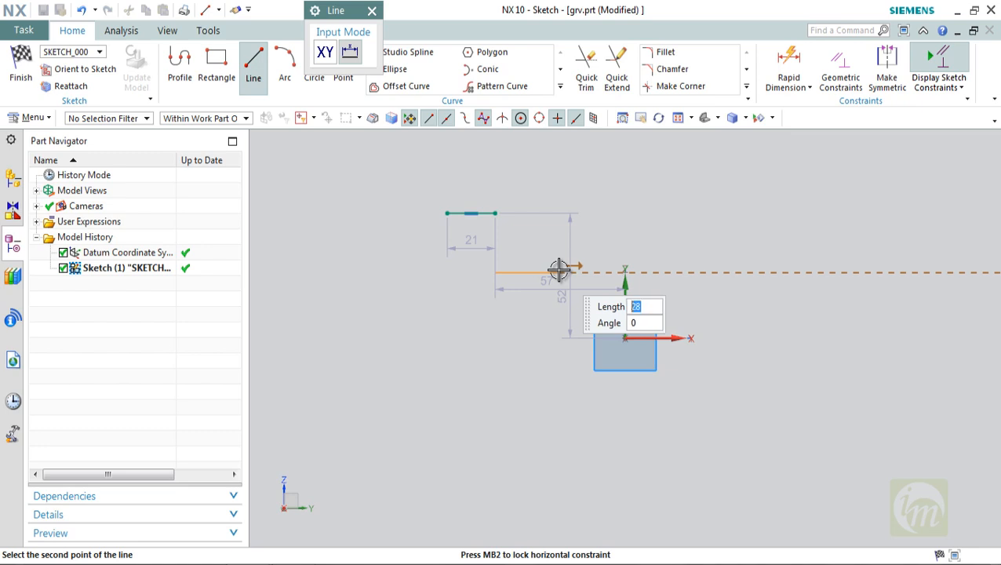
left_click(558, 272)
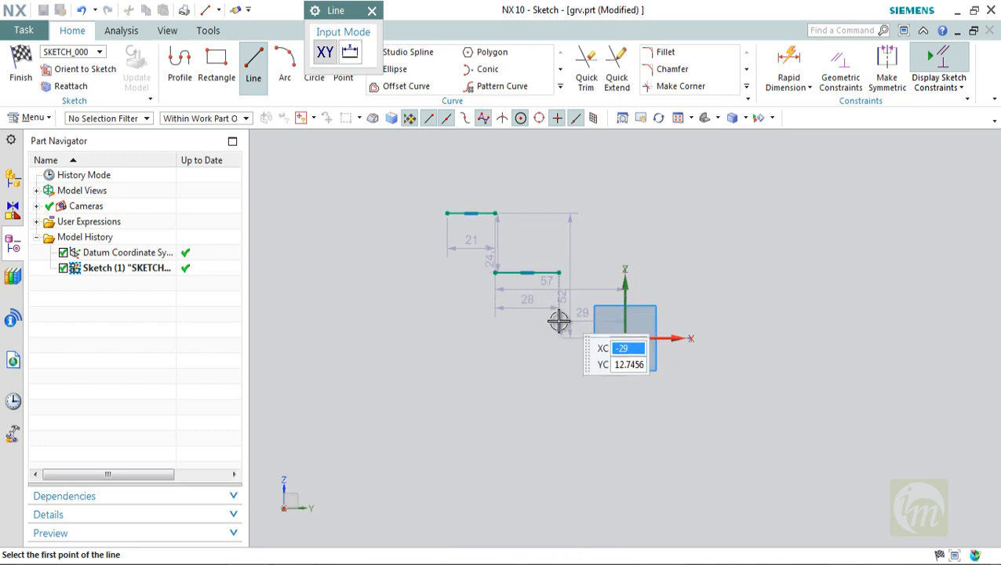
left_click(557, 431)
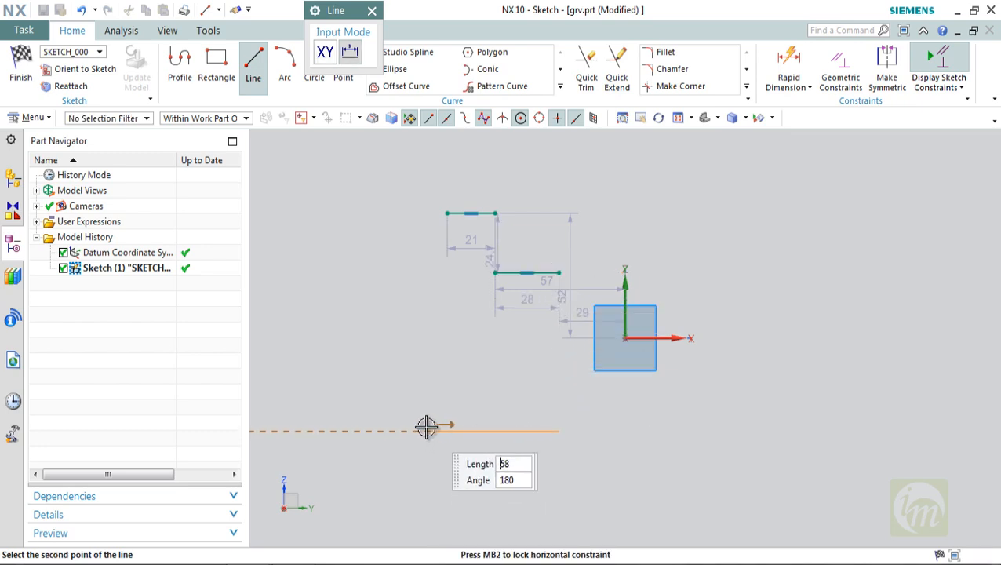
left_click(447, 431)
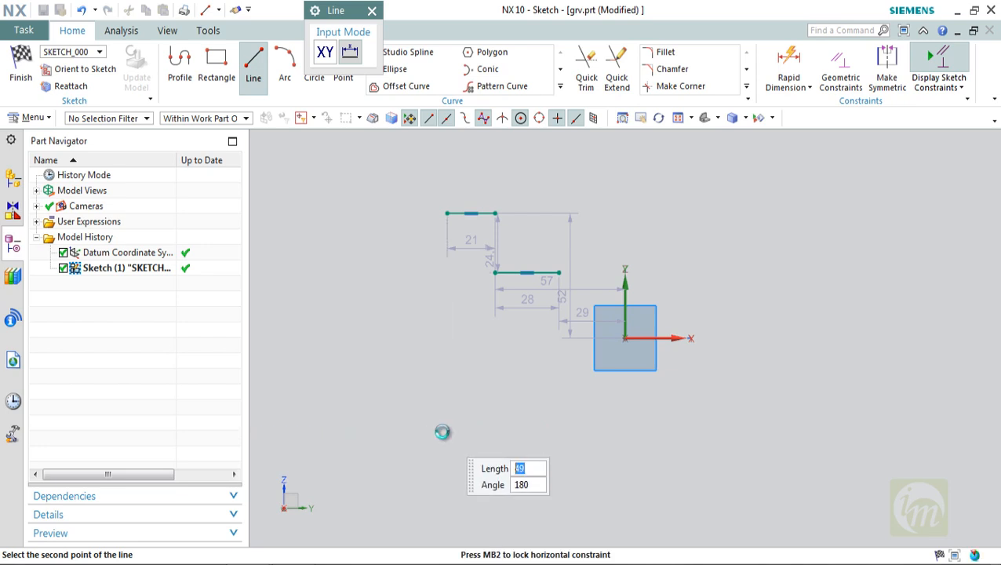
- Close the stepped profile with vertical lines joining the horizontal lines along the long side, the step and the short side
left_click(446, 212)
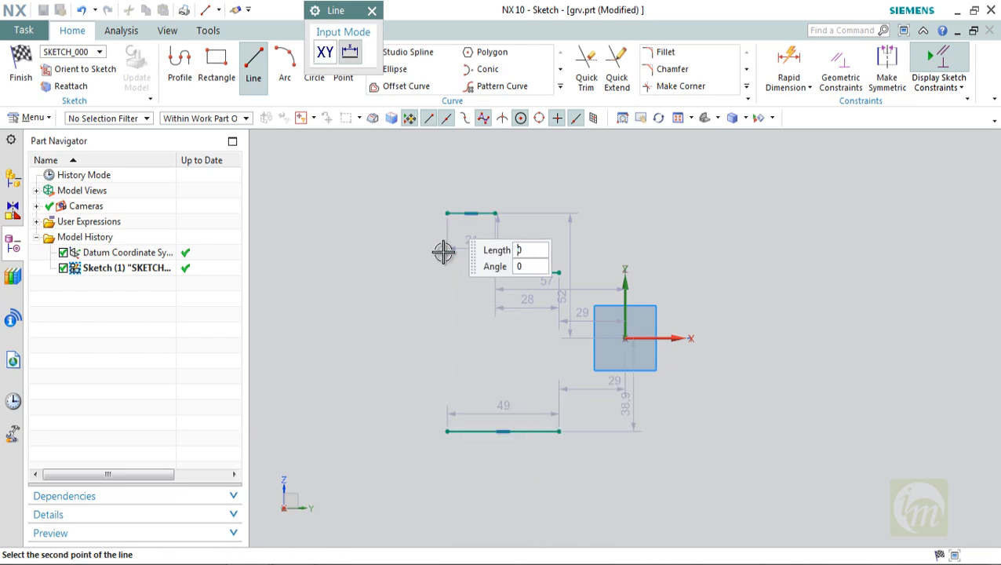
left_click(446, 430)
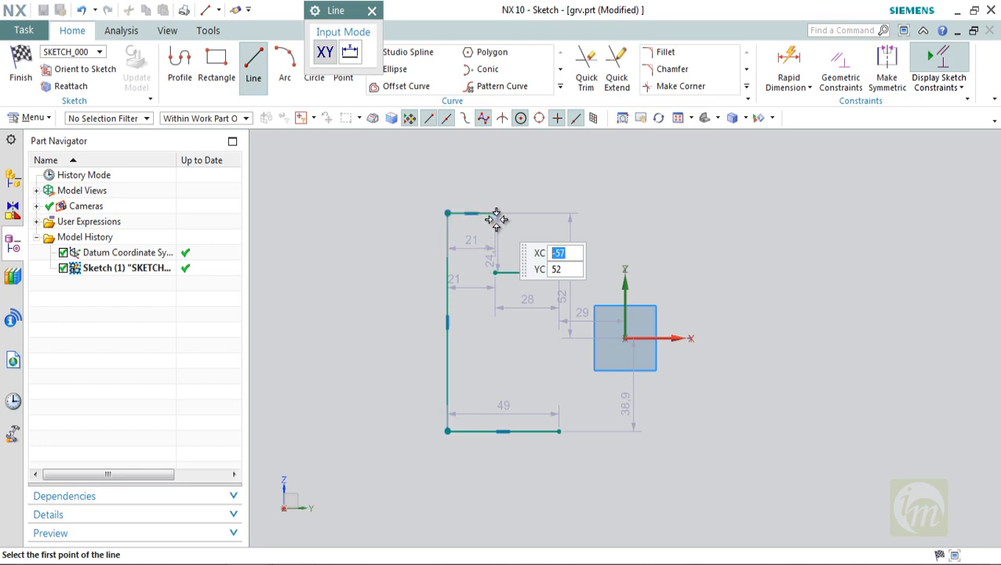
left_click(495, 273)
left_click(558, 272)
left_click(559, 273)
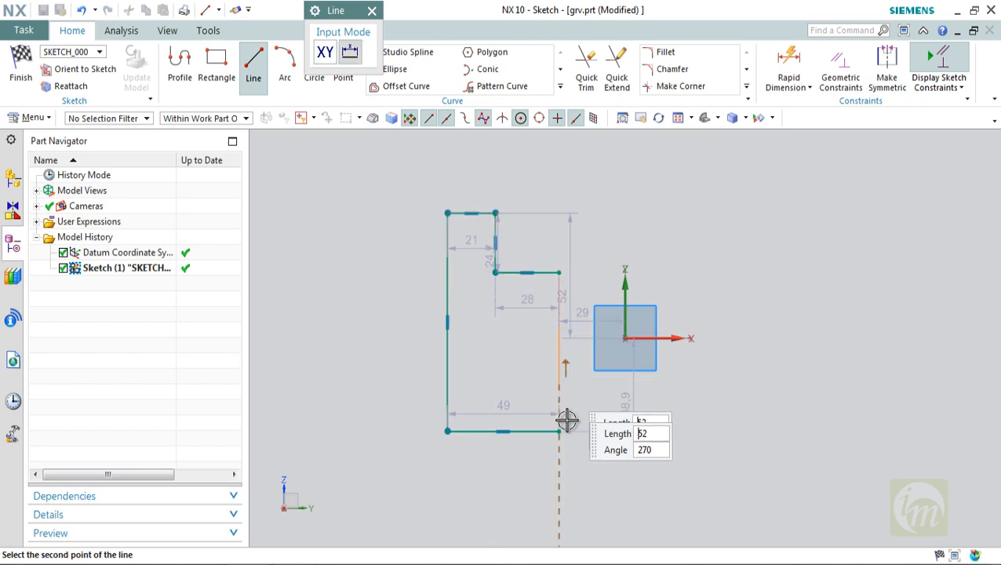
left_click(560, 431)
key("Escape")
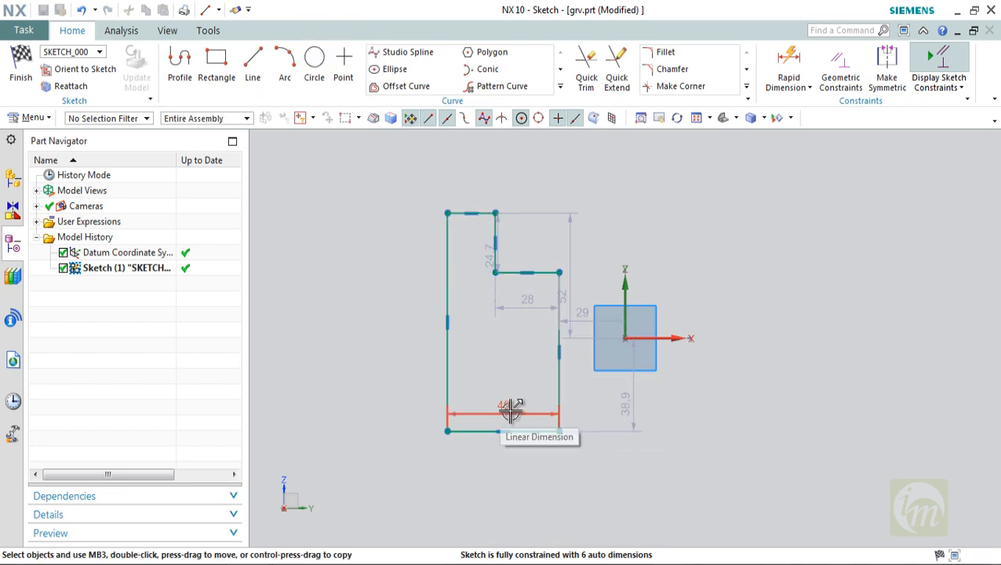
- Move the bottom width dimension below the profile and set it to 50 mm
left_click_drag(511, 412, 499, 463)
double_click(500, 464)
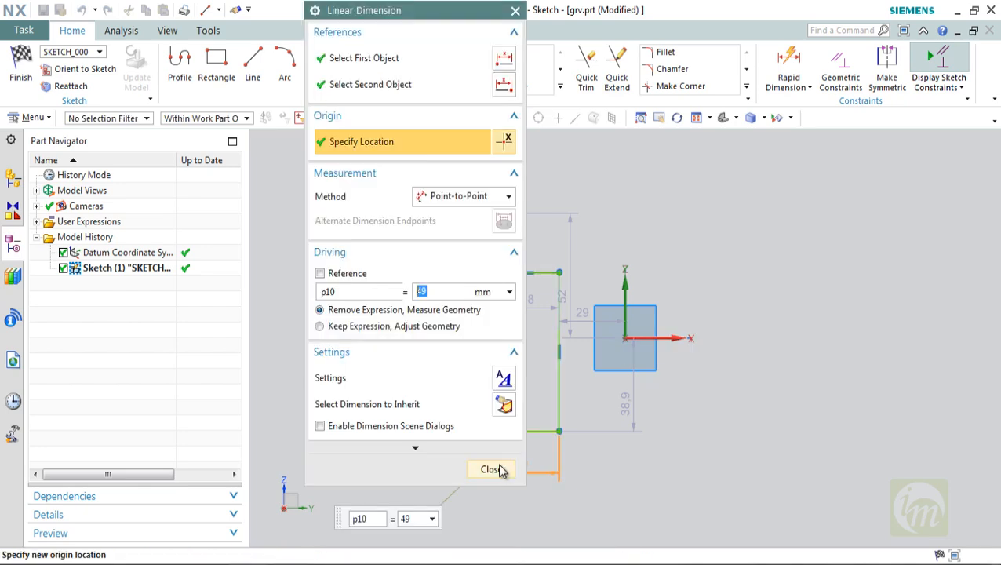
type("50")
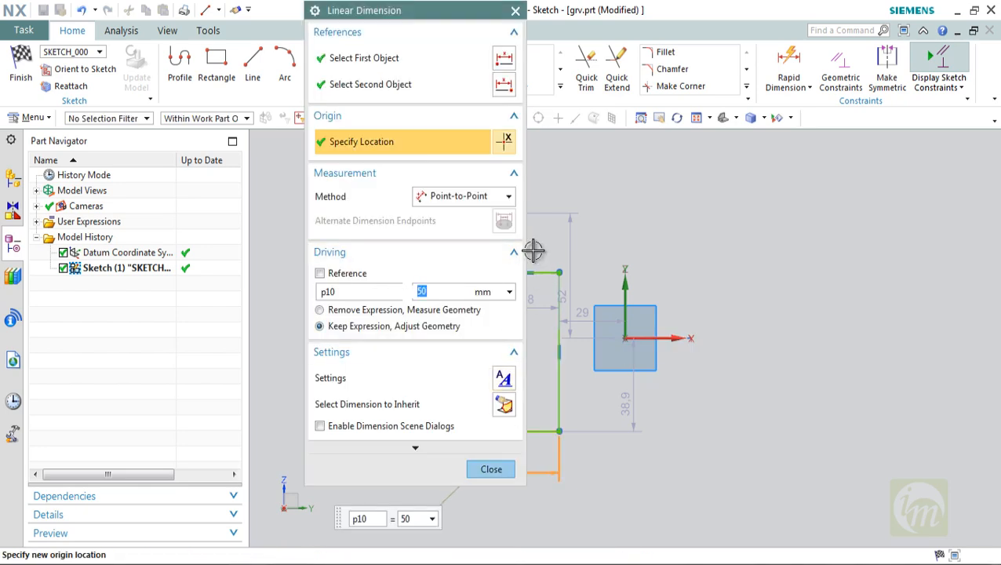
left_click(514, 10)
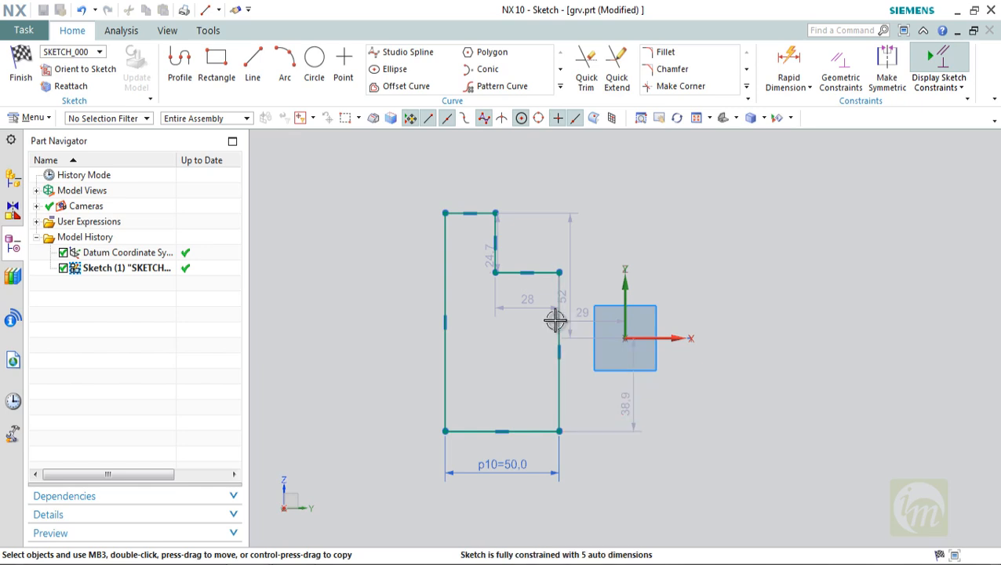
- Move the step's horizontal dimension above its edge and set it to 25 mm
left_click_drag(529, 305, 533, 249)
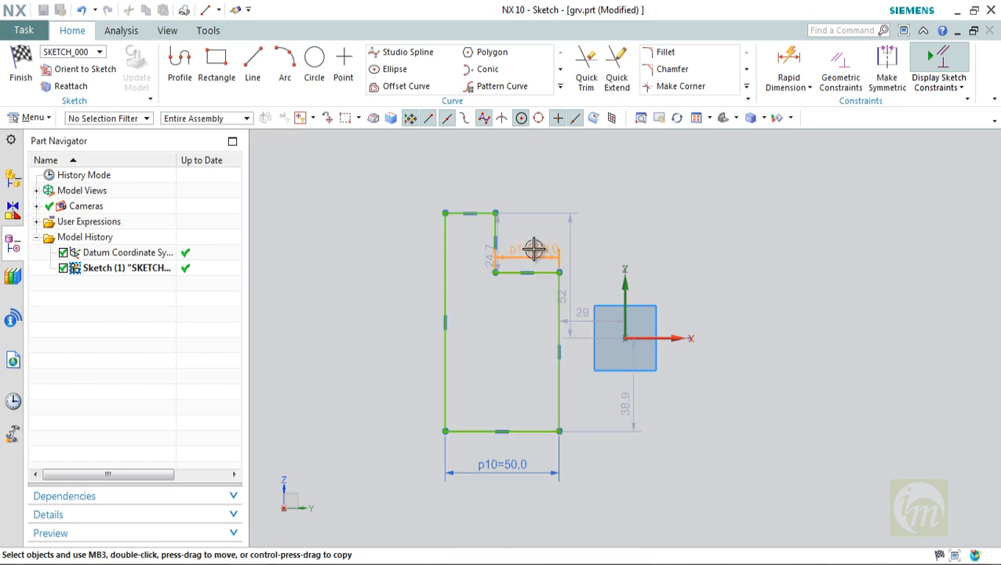
double_click(533, 249)
type("25")
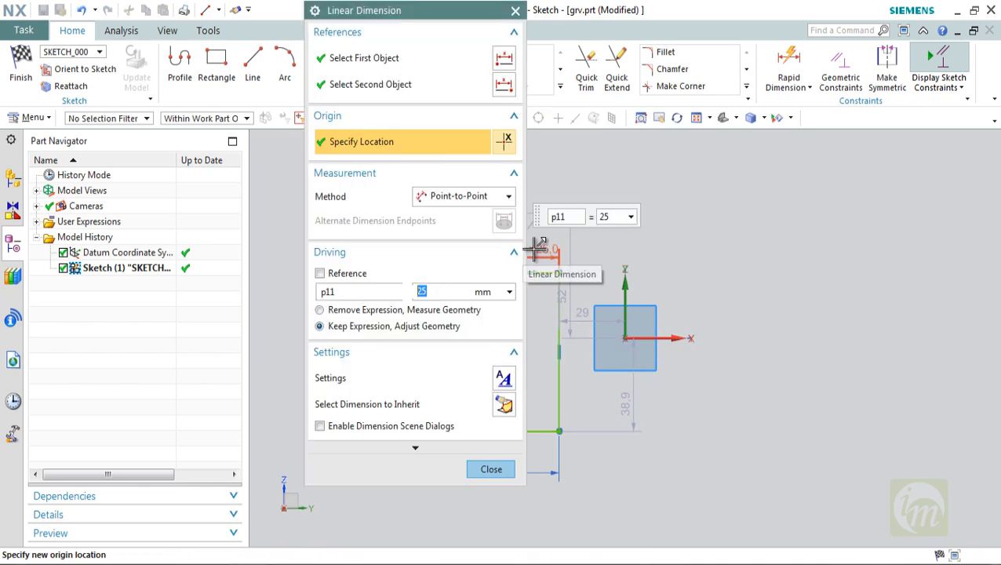
left_click(491, 469)
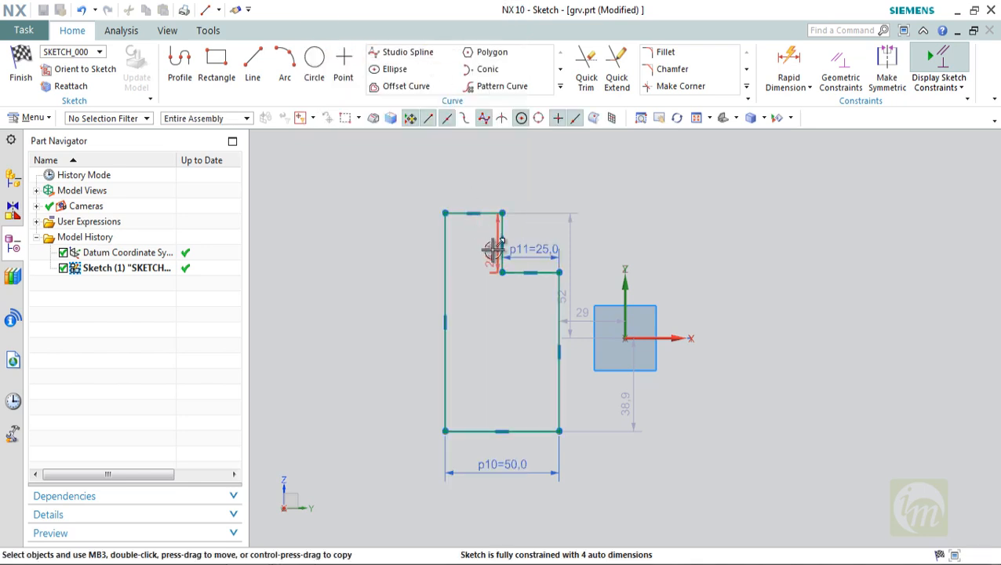
- Place the step's vertical dimension outside the profile's long edge and set it to 25 mm
double_click(406, 239)
type("25")
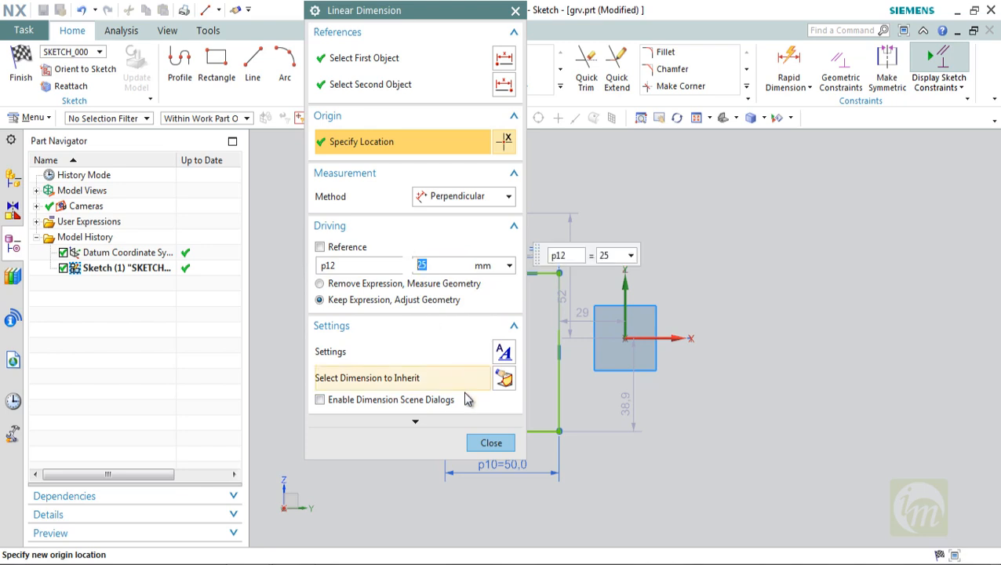
left_click(481, 439)
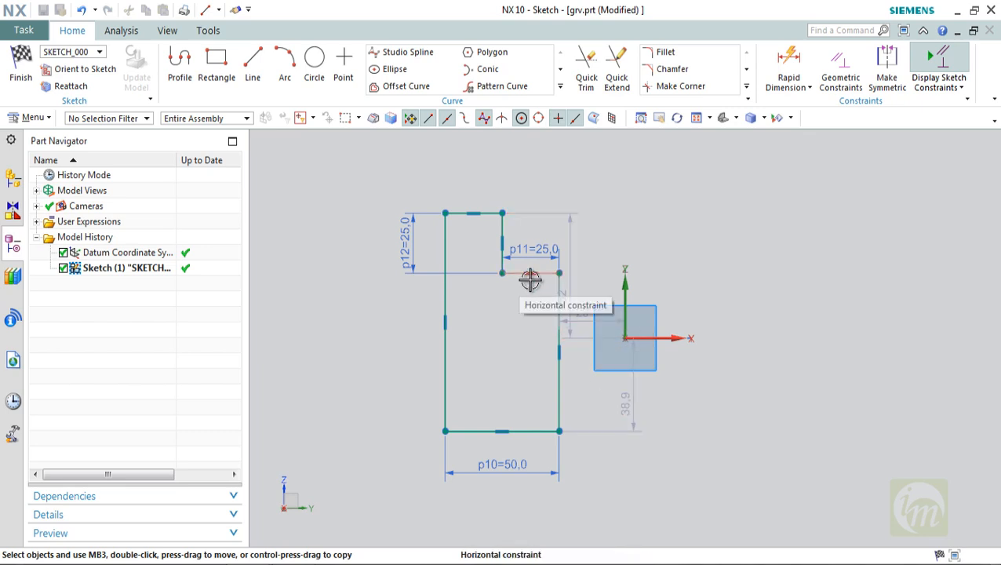
left_click(503, 214)
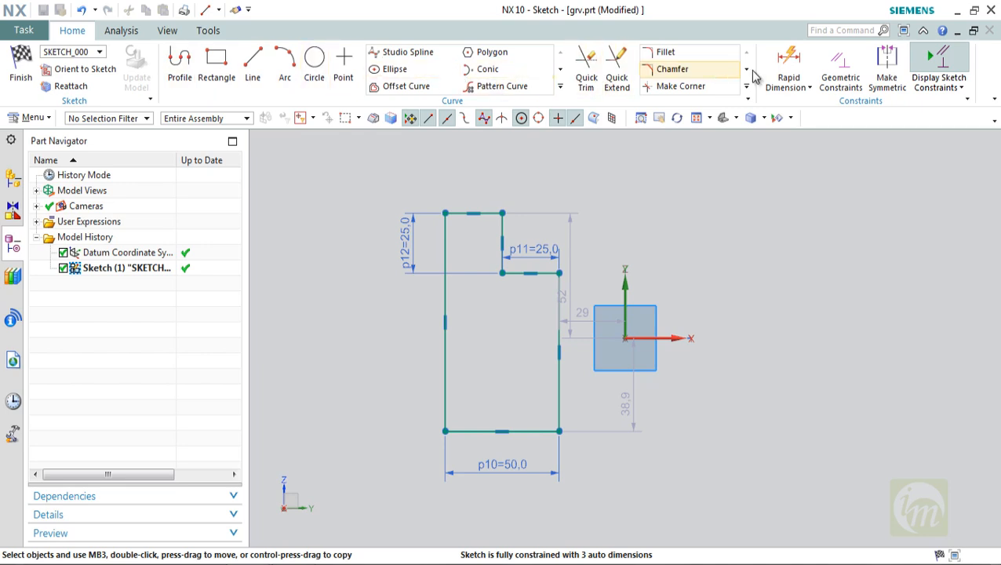
- Add a Rapid Dimension for the profile's overall height between its top and bottom edges and set it to 100 mm
left_click(787, 71)
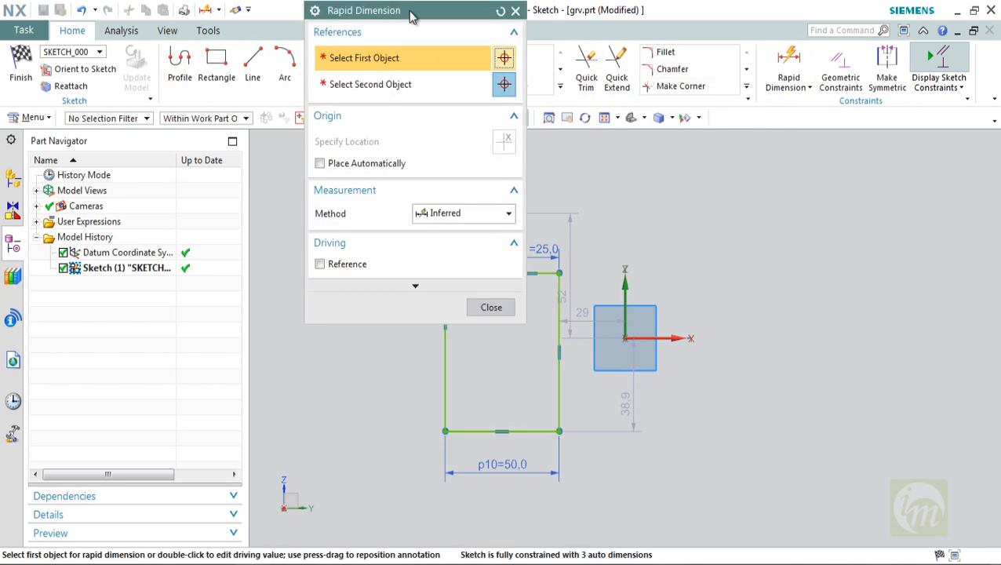
left_click_drag(411, 16, 786, 144)
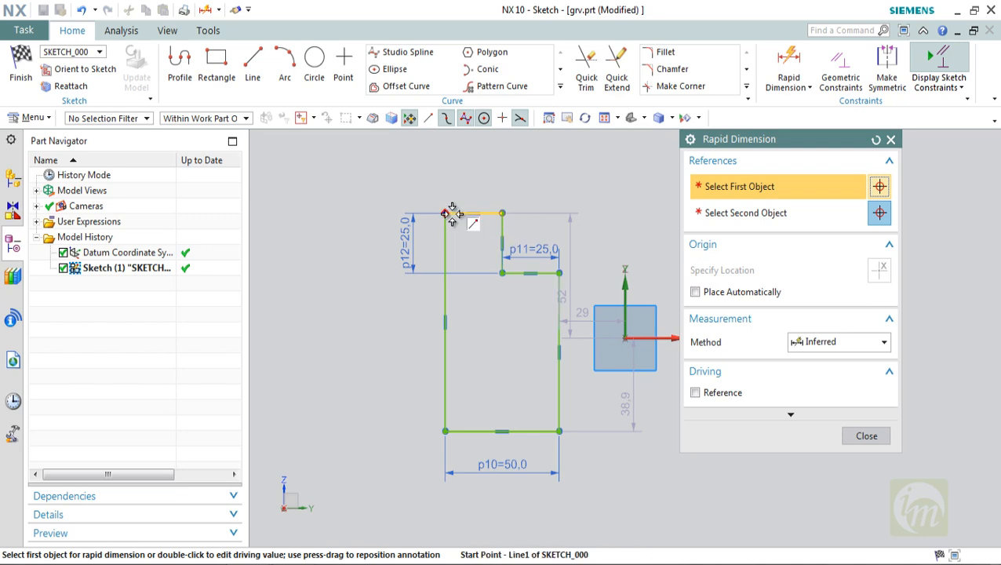
left_click(452, 214)
left_click(461, 430)
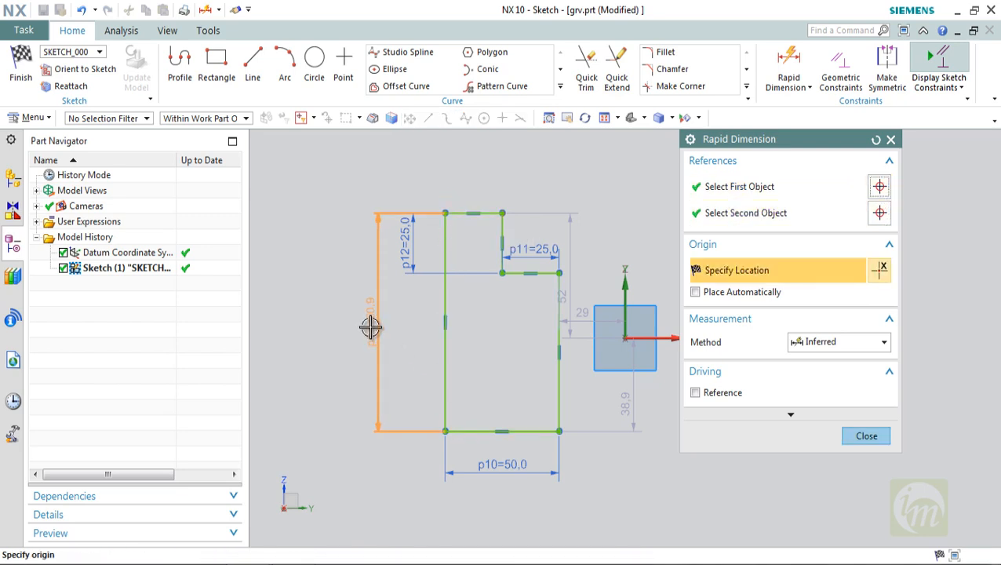
left_click(374, 329)
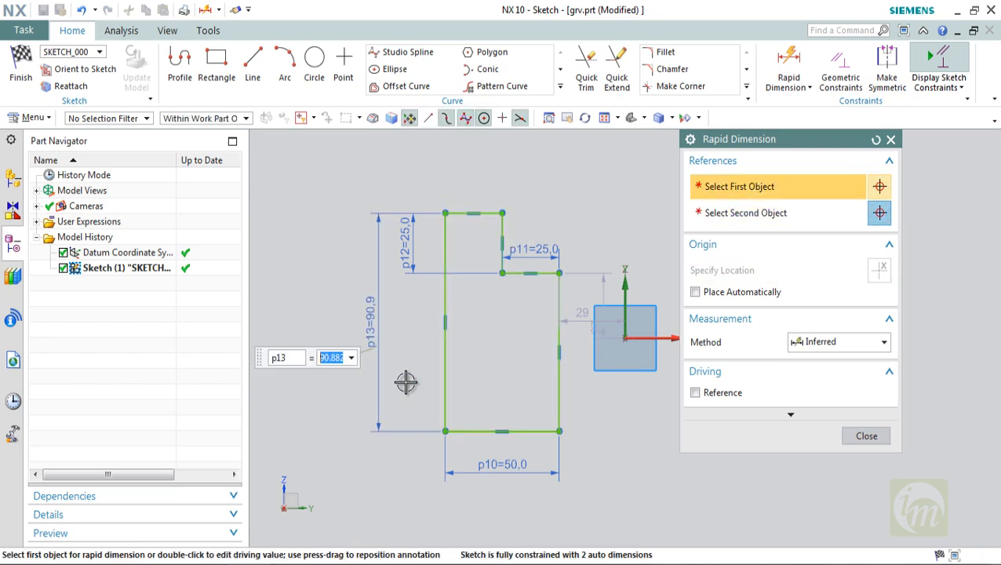
type("100")
key("Return")
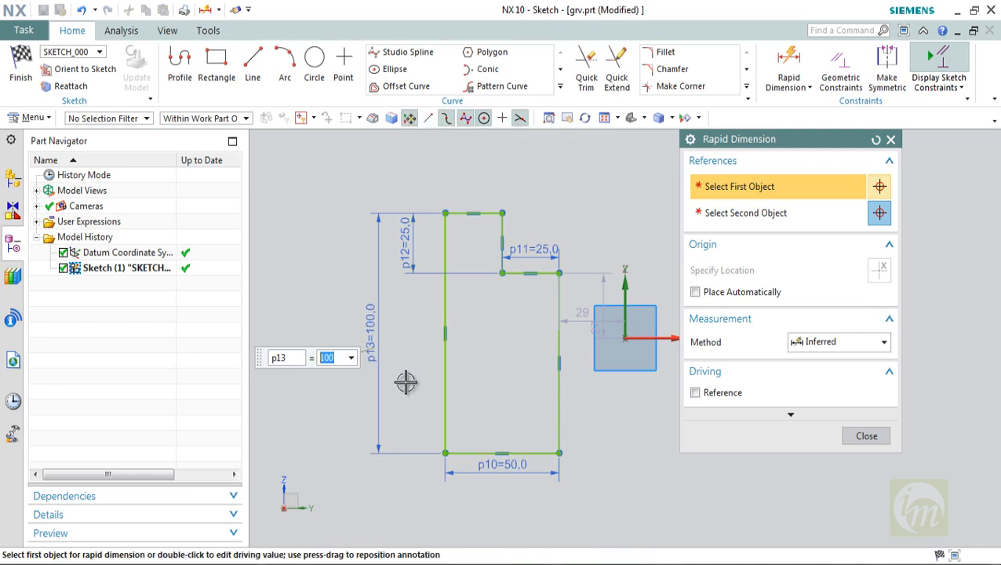
left_click(863, 436)
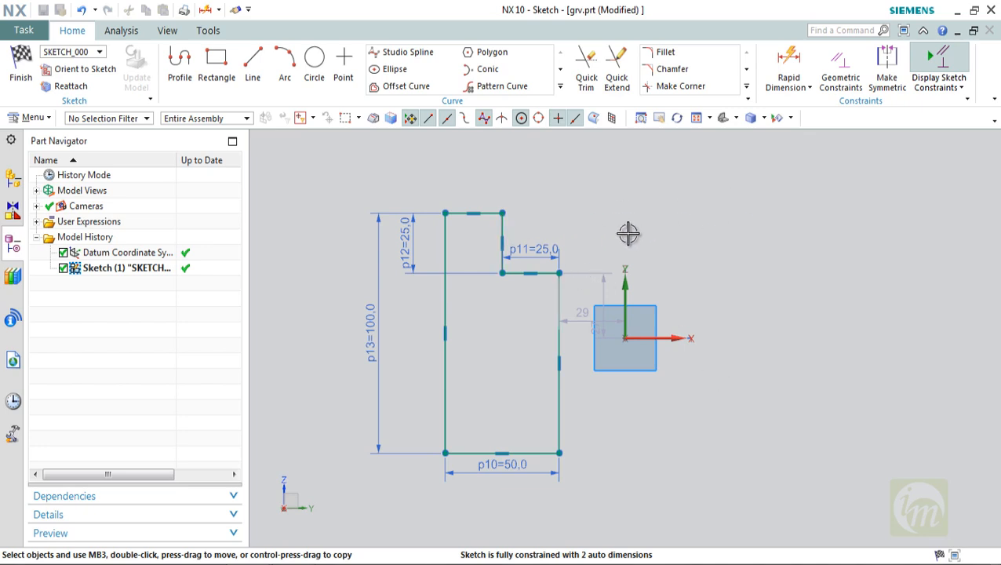
- Draw a vertical line about 20 mm long upward from the top of the profile's long edge and convert it to reference
left_click(251, 62)
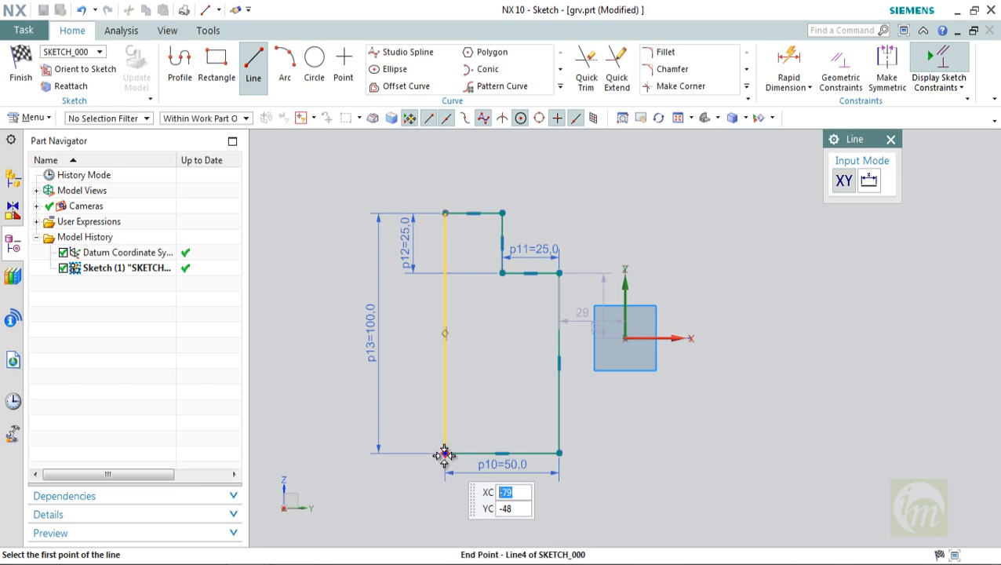
left_click(444, 213)
left_click(444, 165)
key("Escape")
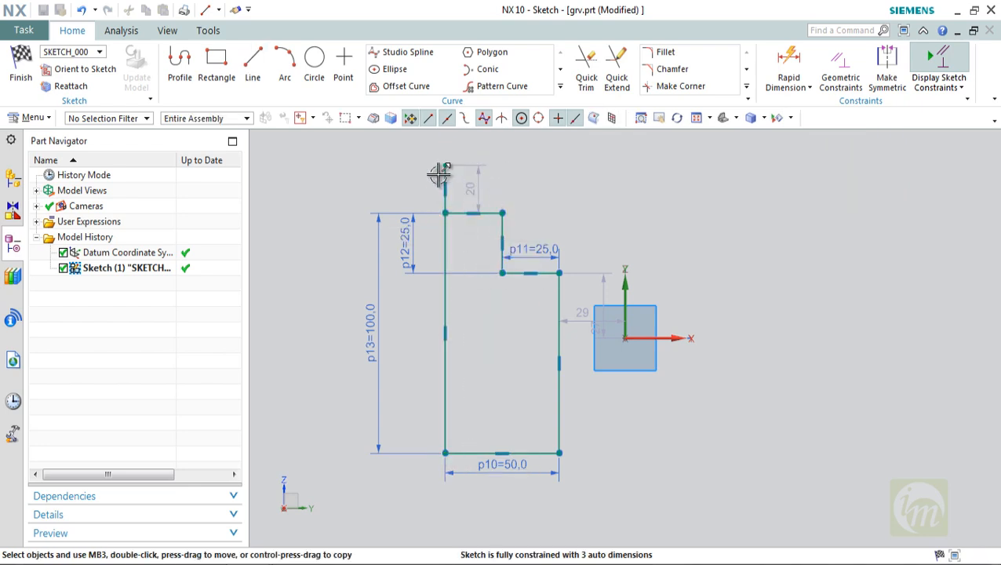
right_click(437, 175)
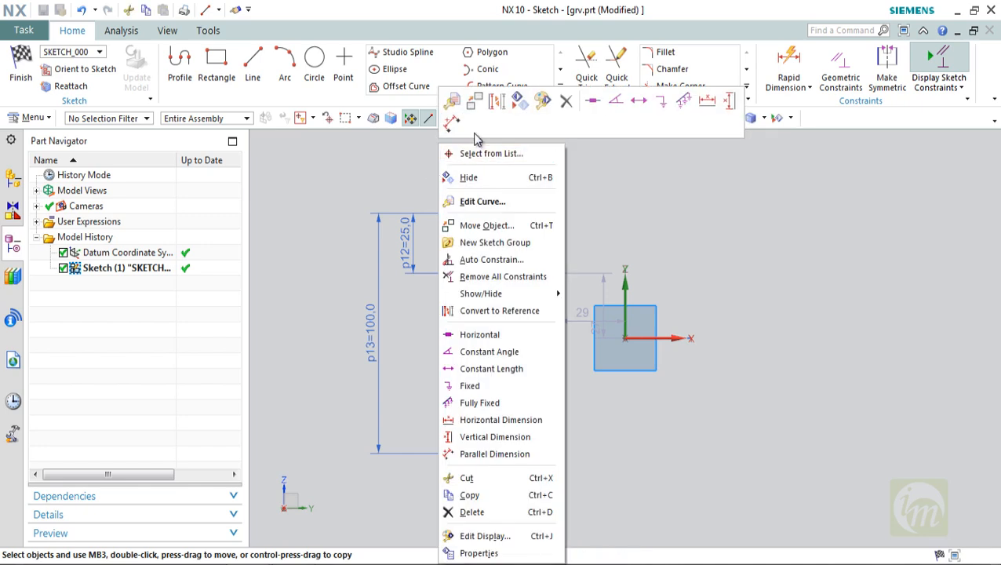
left_click(496, 101)
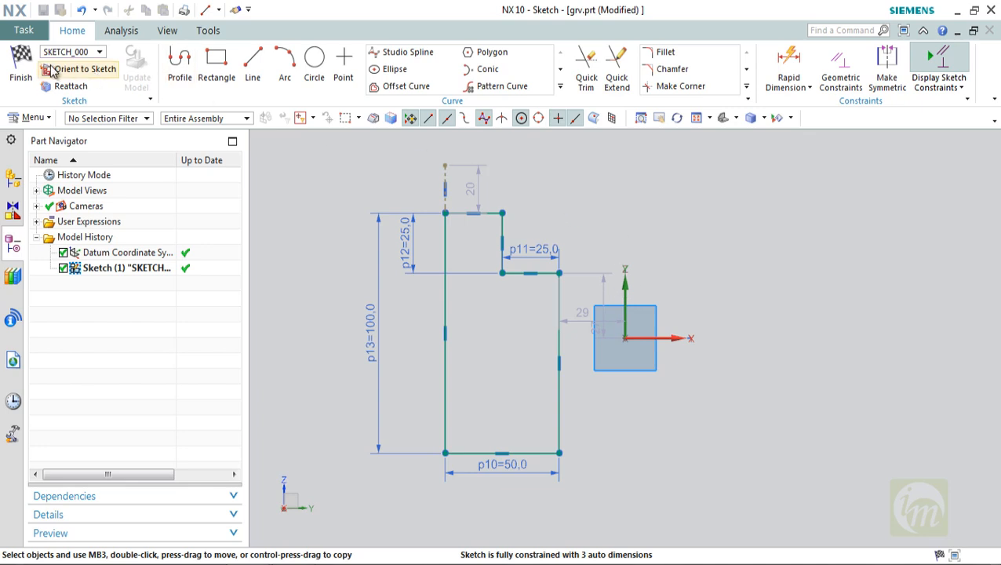
- Finish the sketch and define the Revolve axis with the datum Z axis and a point near the middle of the profile's long edge
left_click(21, 68)
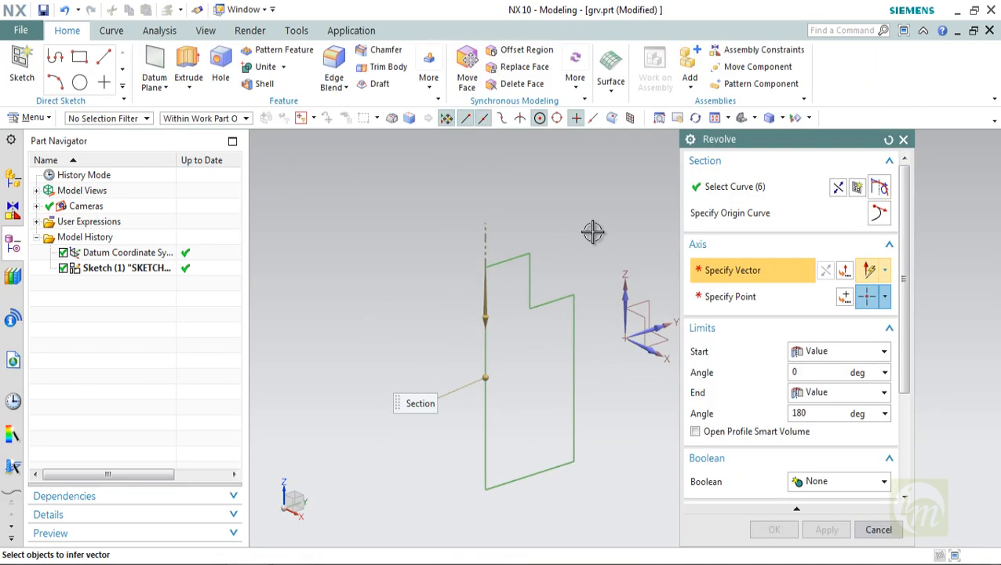
mouse_move(594, 232)
middle_mouse_down()
mouse_move(588, 279)
mouse_move(584, 249)
mouse_move(563, 239)
mouse_move(541, 251)
middle_mouse_up()
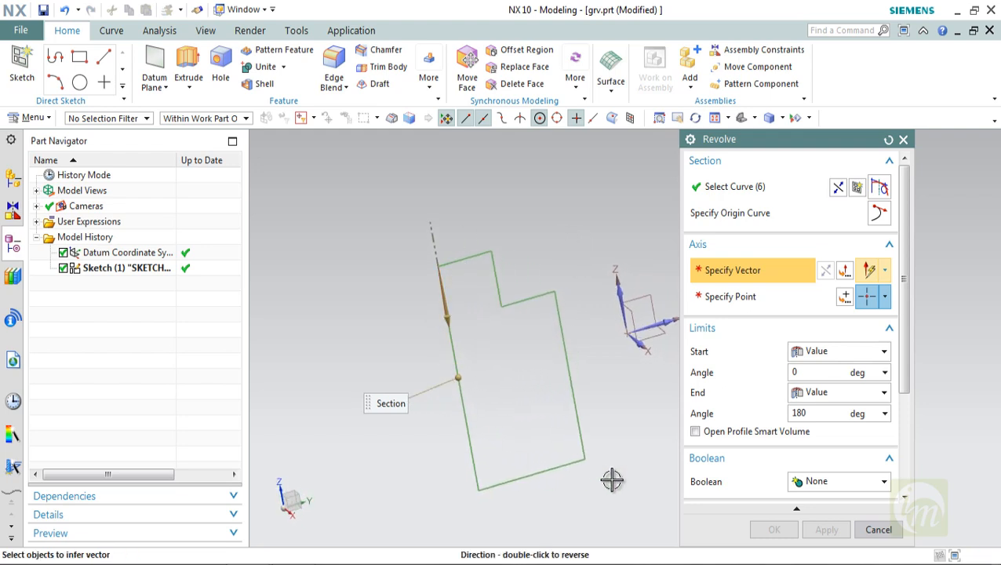
left_click(609, 316)
mouse_move(541, 271)
middle_mouse_down()
mouse_move(558, 277)
mouse_move(527, 268)
mouse_move(538, 272)
middle_mouse_up()
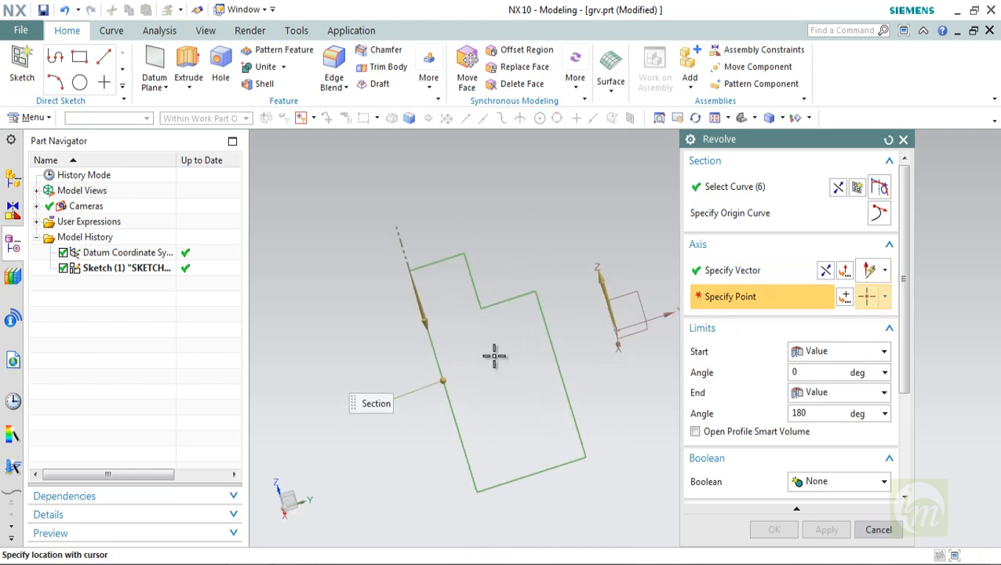
left_click(445, 381)
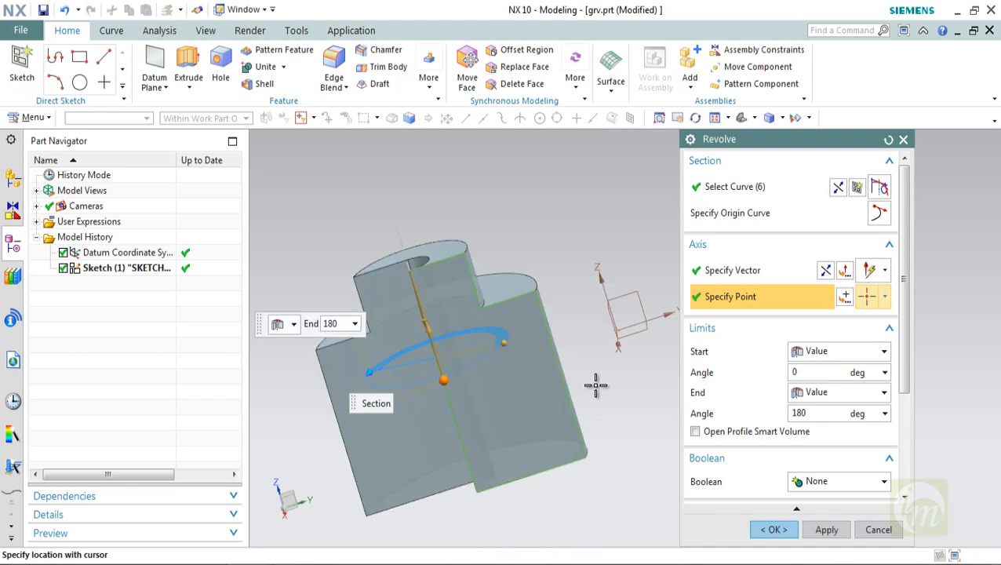
mouse_move(595, 384)
middle_mouse_down()
mouse_move(616, 379)
mouse_move(596, 378)
mouse_move(602, 402)
middle_mouse_up()
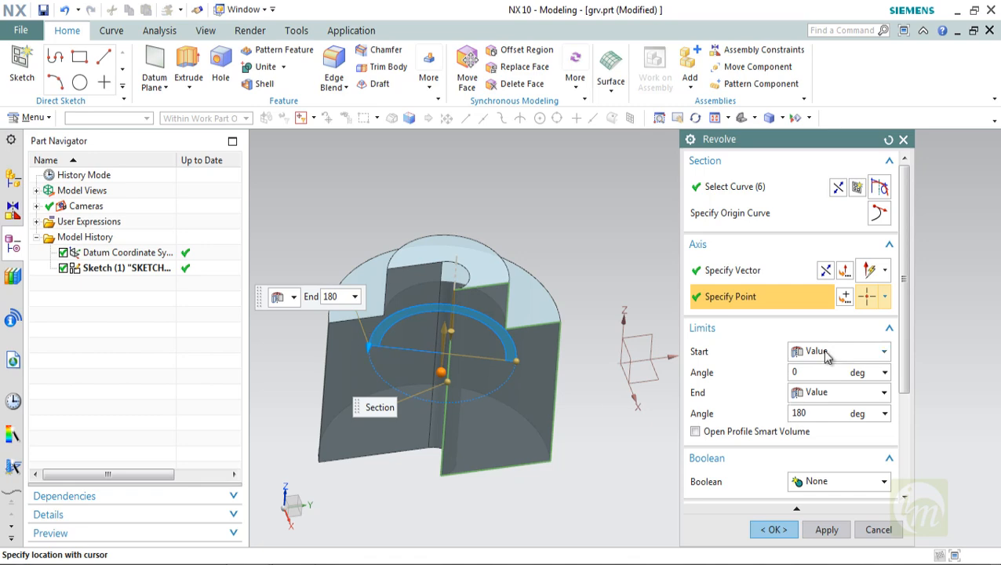
- Set the revolve end angle to 360 degrees, create the solid and leave the Revolve command
type("360")
key("Return")
mouse_move(575, 351)
middle_mouse_down()
mouse_move(561, 308)
mouse_move(572, 225)
mouse_move(607, 255)
middle_mouse_up()
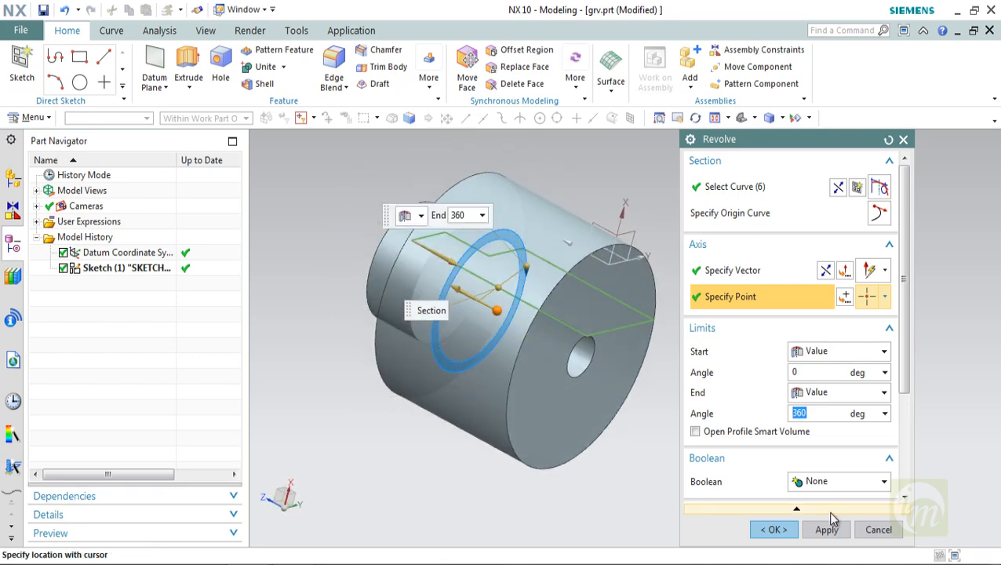
left_click(788, 530)
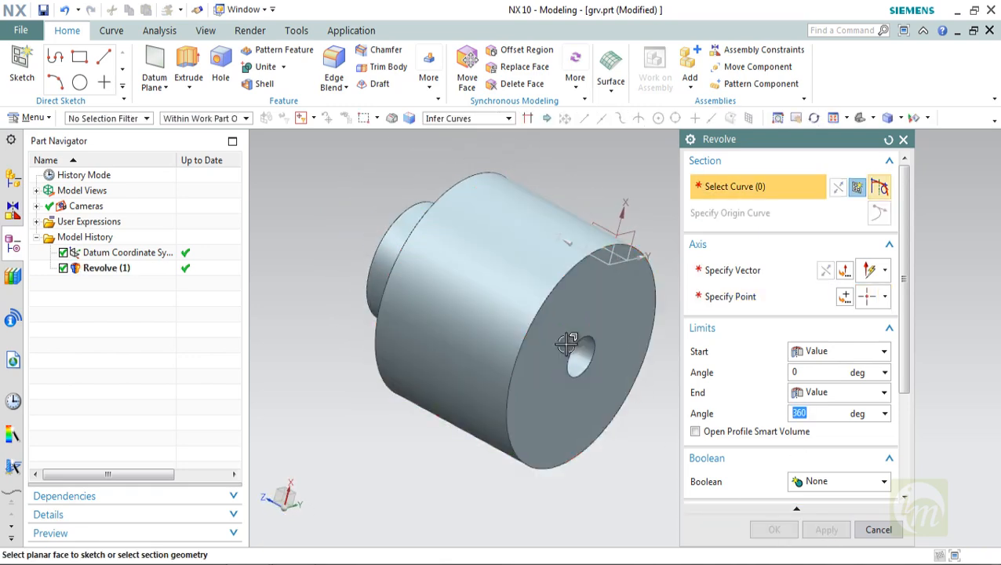
middle_click_drag(568, 345, 602, 317)
left_click(878, 529)
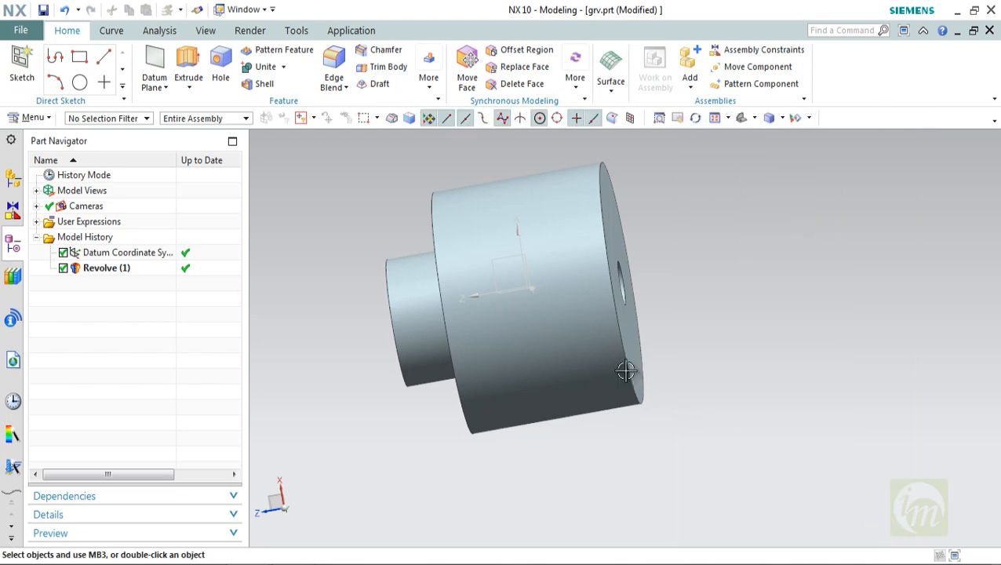
- Measure the distance from the centre of the large end face to its outer edge
middle_click_drag(625, 371, 568, 458)
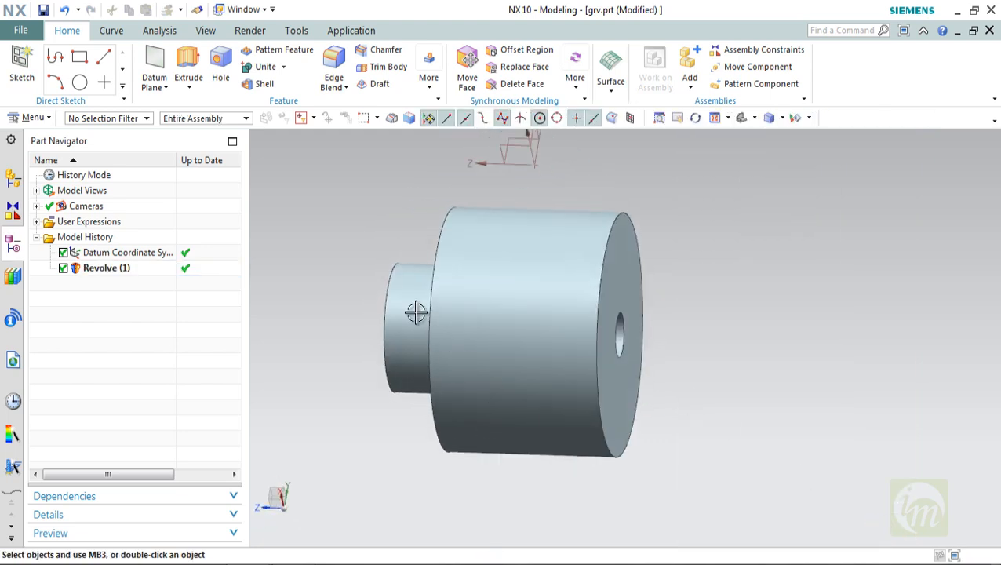
middle_click_drag(540, 361, 608, 274)
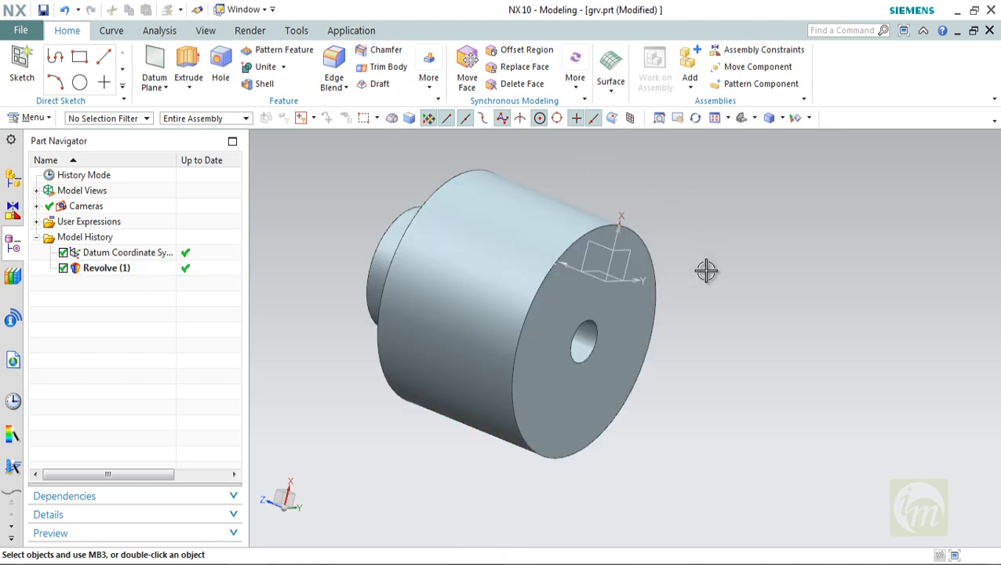
middle_click_drag(478, 298, 527, 304)
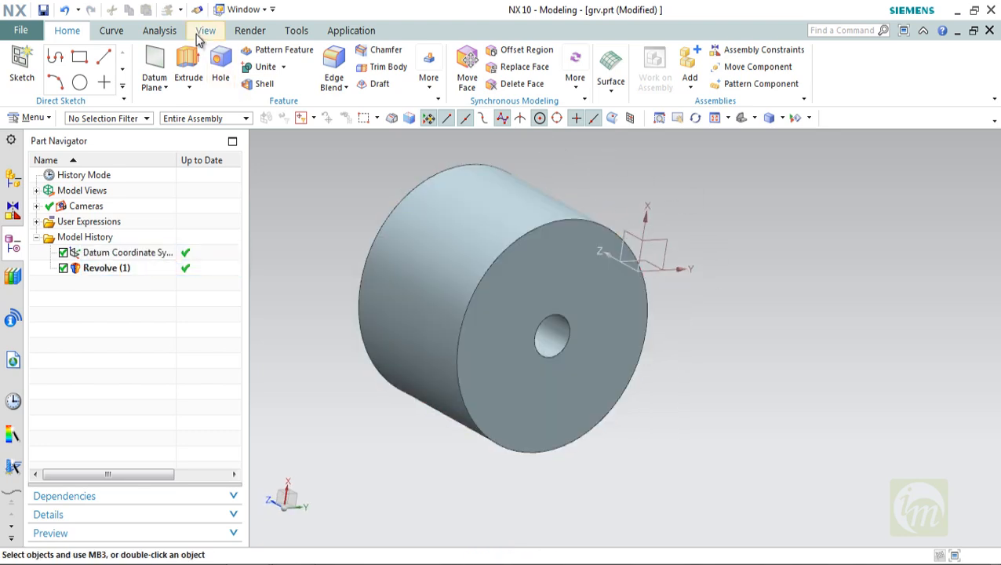
left_click(161, 33)
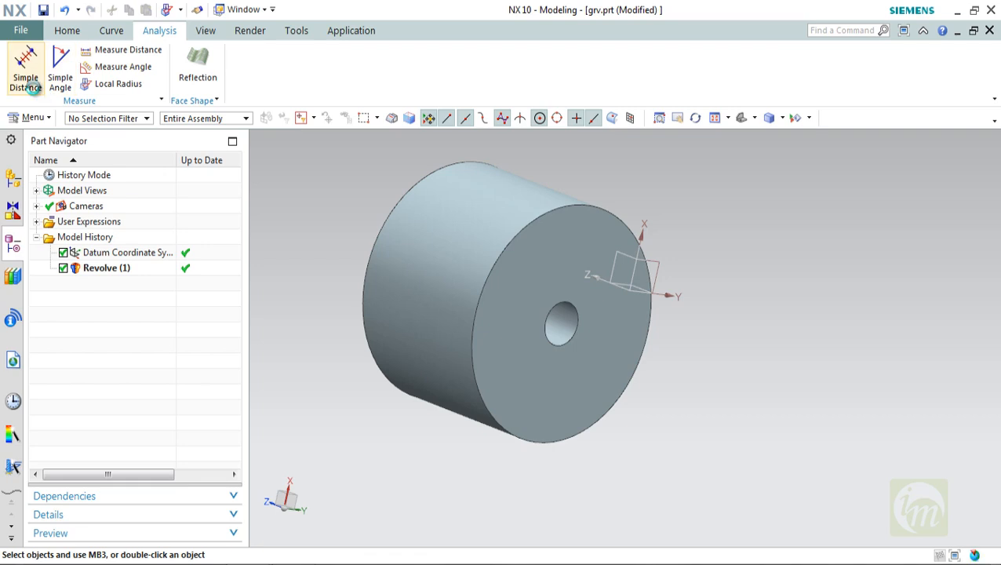
left_click(28, 67)
middle_click_drag(659, 408, 393, 277)
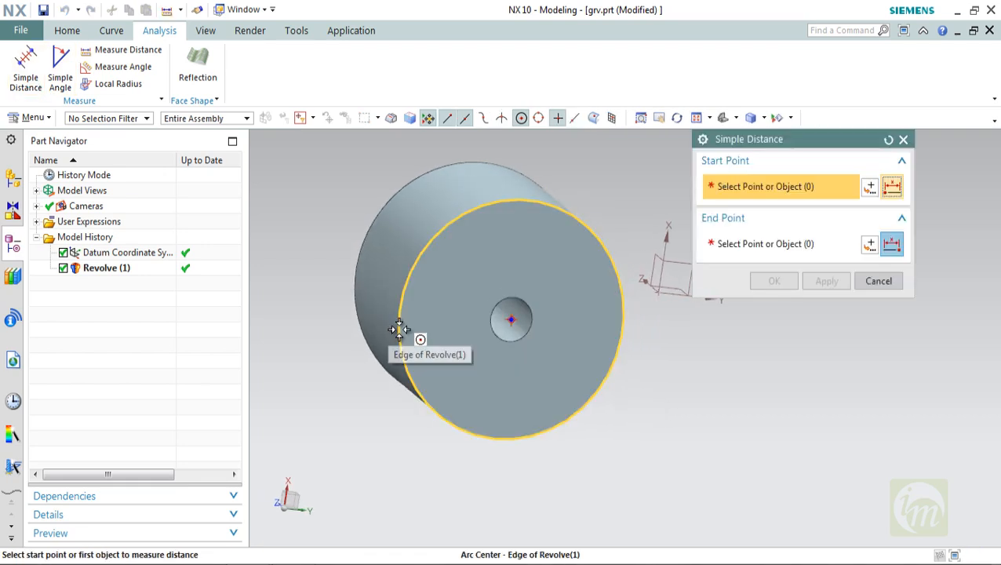
left_click(403, 272)
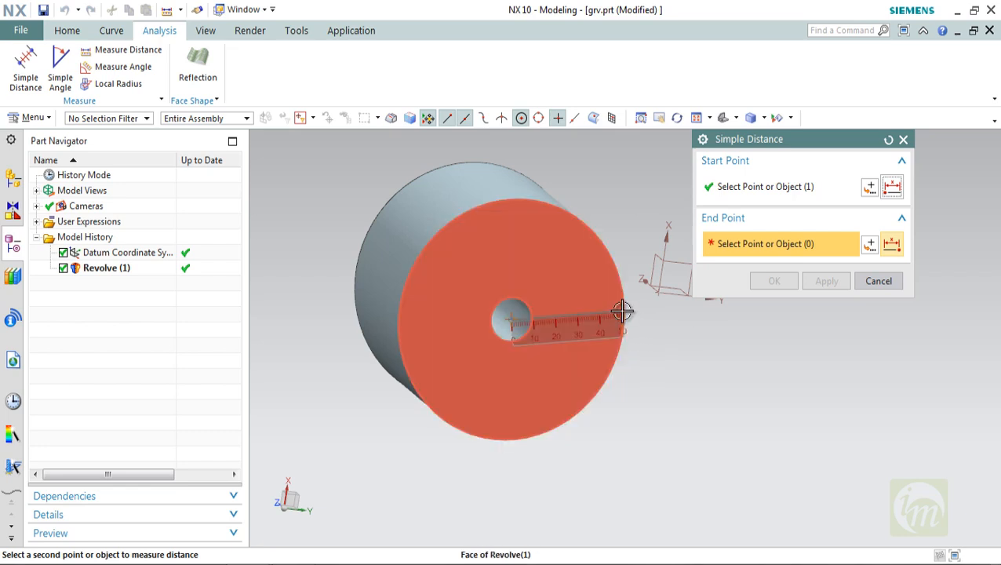
left_click(618, 255)
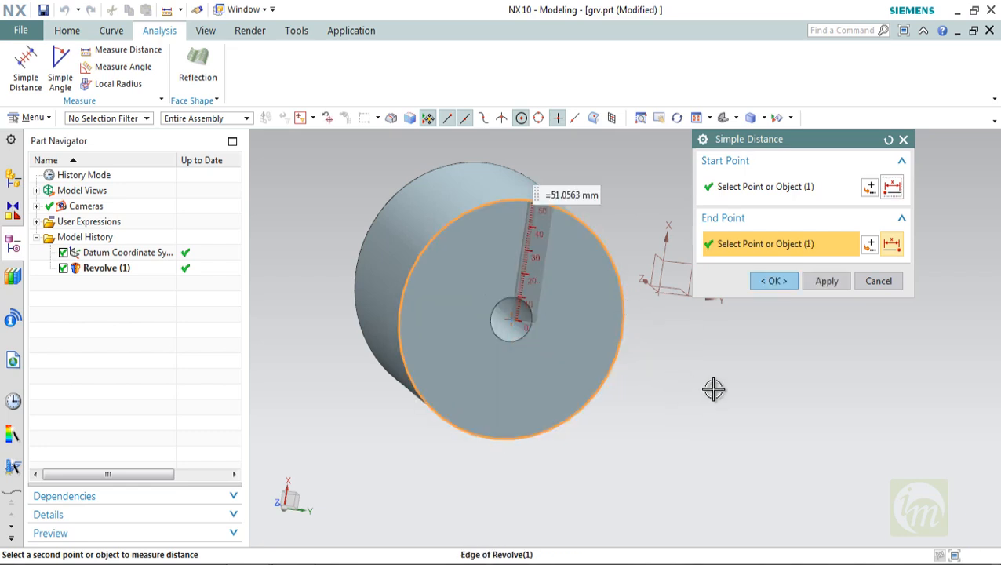
middle_click(736, 250)
middle_click_drag(736, 249, 643, 286)
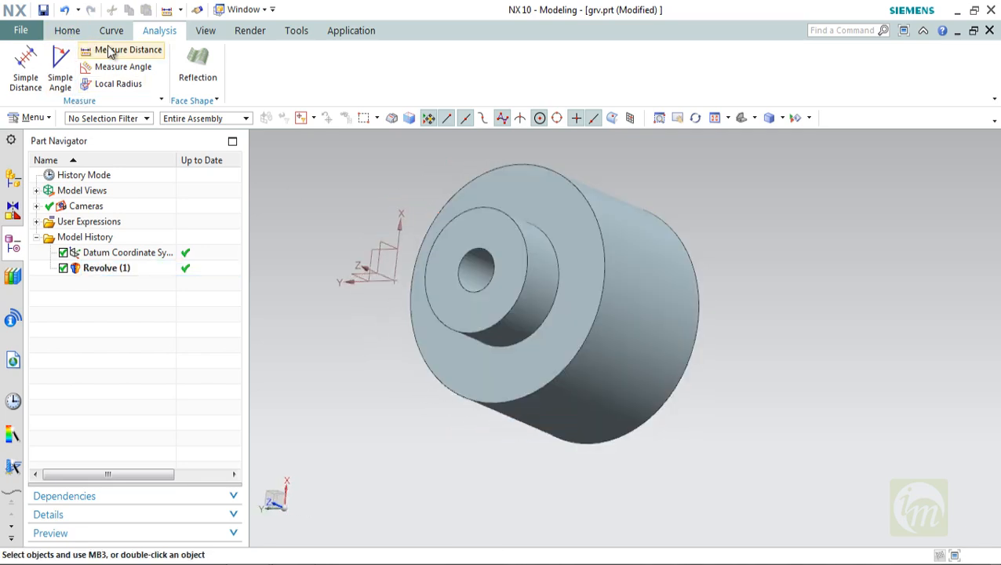
- Cut a rectangular groove into the large cylindrical face with a groove diameter of 94 mm
left_click(66, 33)
middle_click_drag(462, 243, 596, 240)
left_click(36, 119)
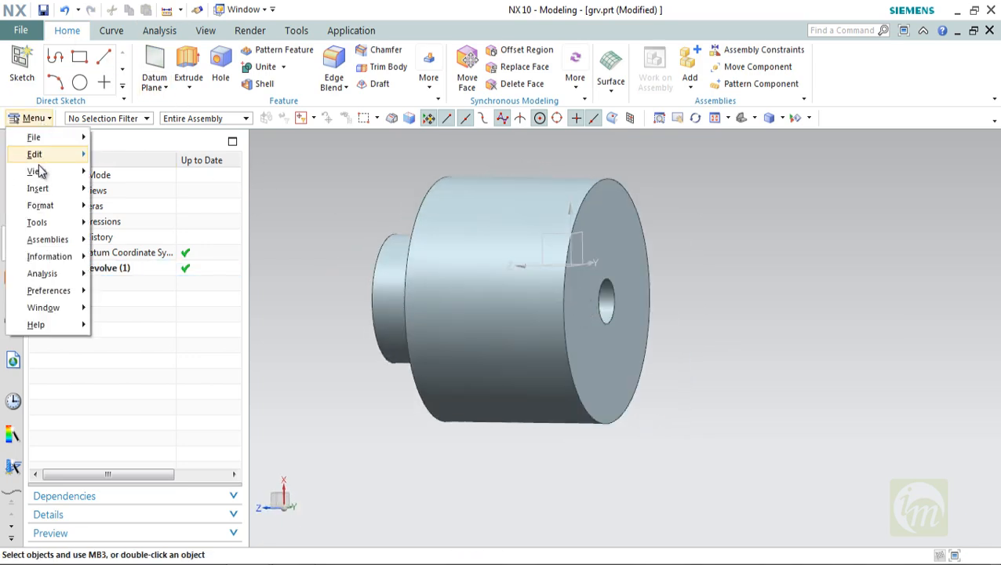
mouse_move(46, 189)
mouse_move(122, 189)
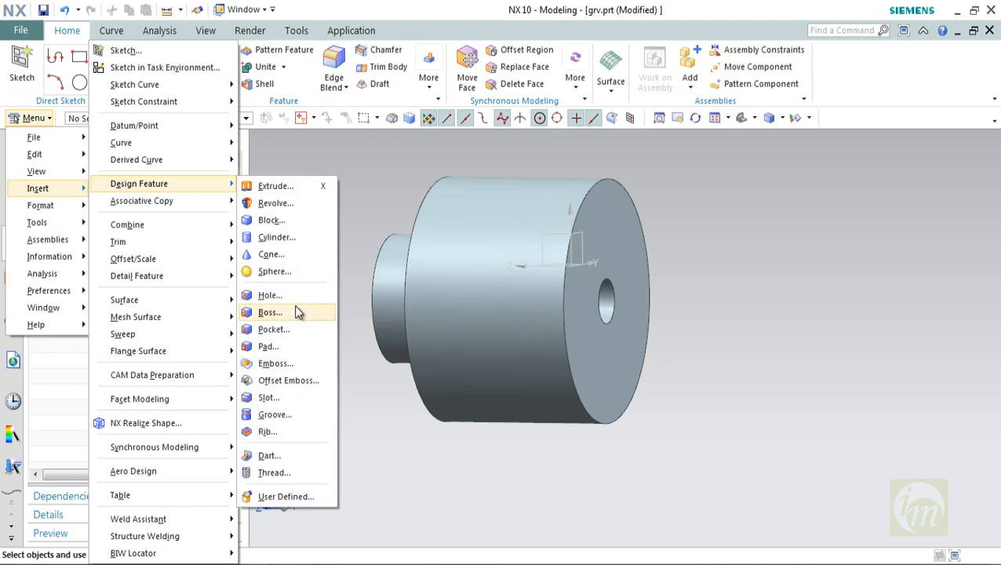
left_click(292, 417)
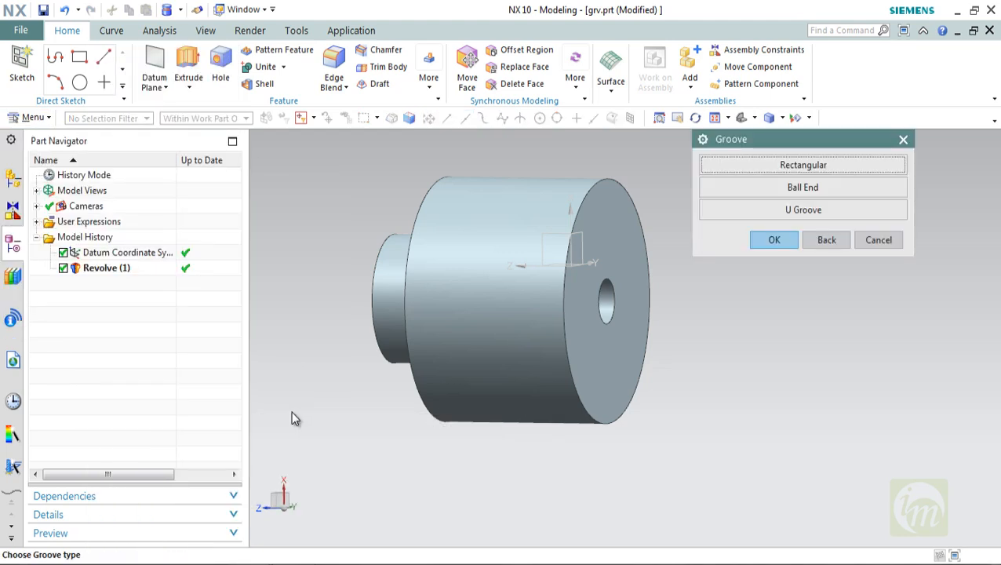
middle_click_drag(601, 331, 608, 290)
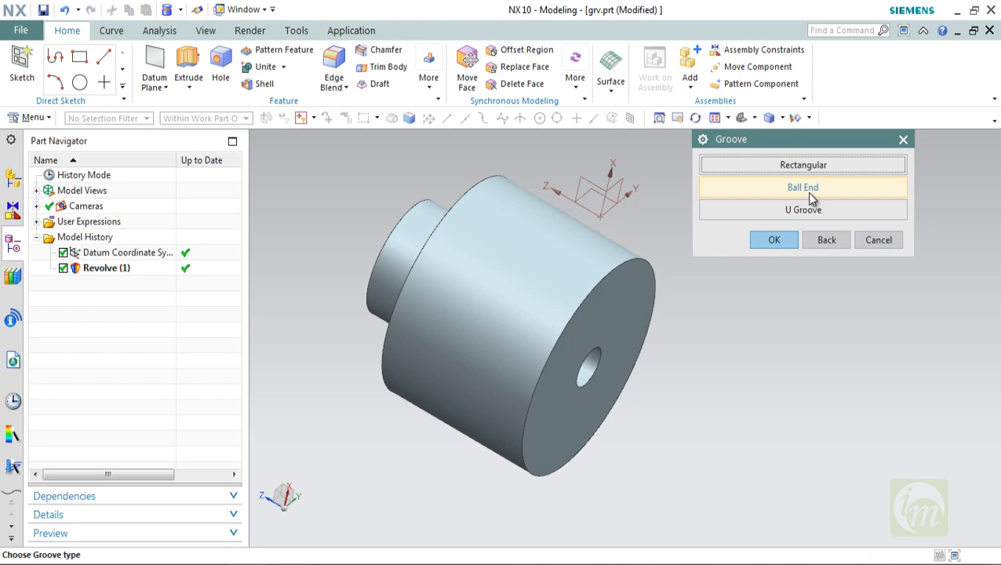
left_click(803, 165)
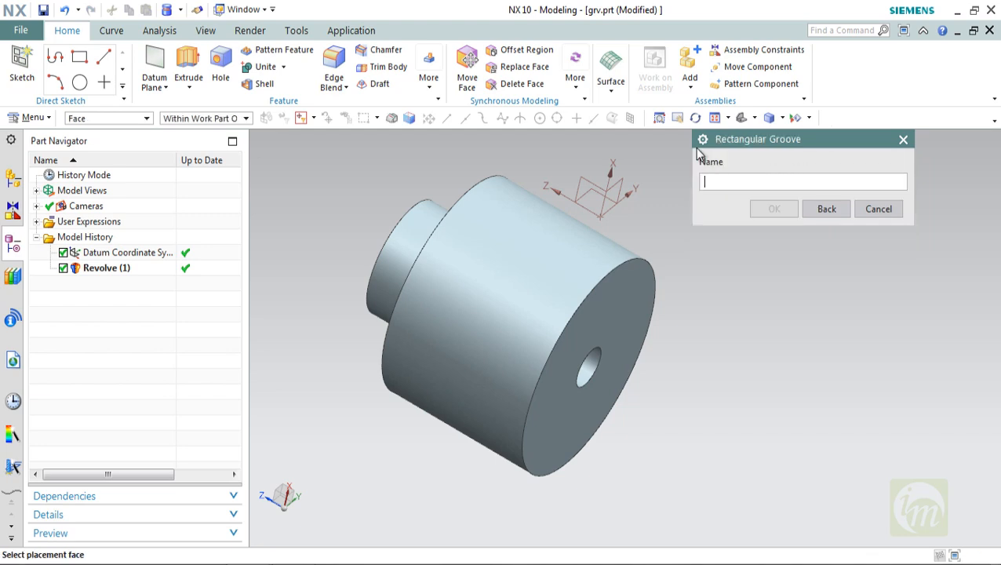
left_click(559, 265)
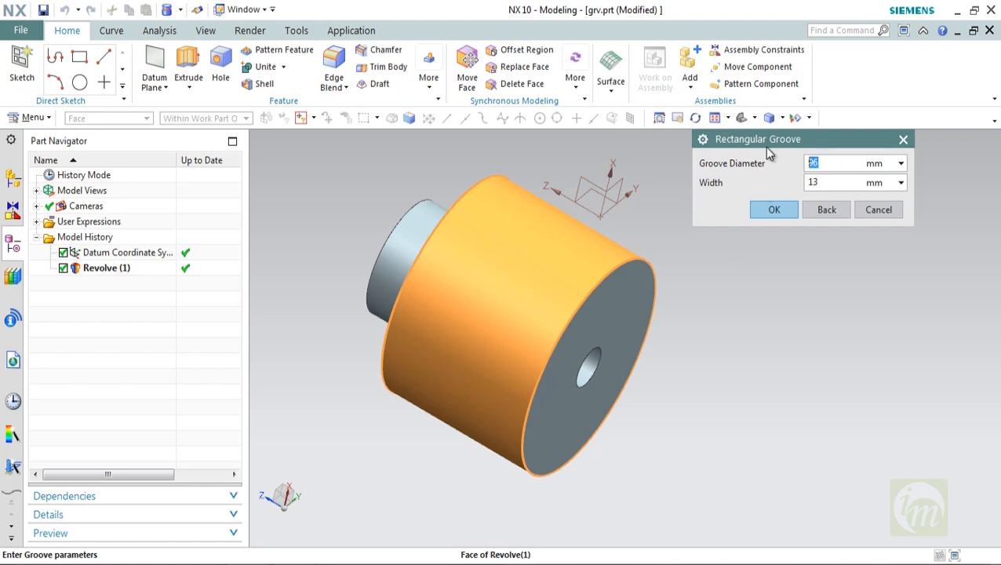
type("94")
left_click(765, 209)
- Try to identify the groove tool's flat face for positioning, and accept the rectangular groove's initial position
middle_click_drag(594, 345, 587, 220)
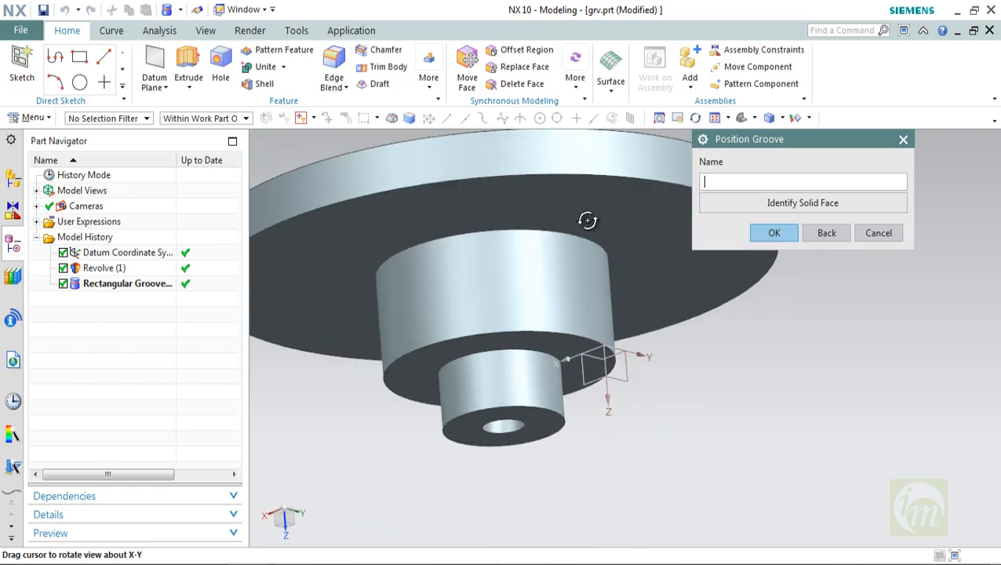
left_click(756, 206)
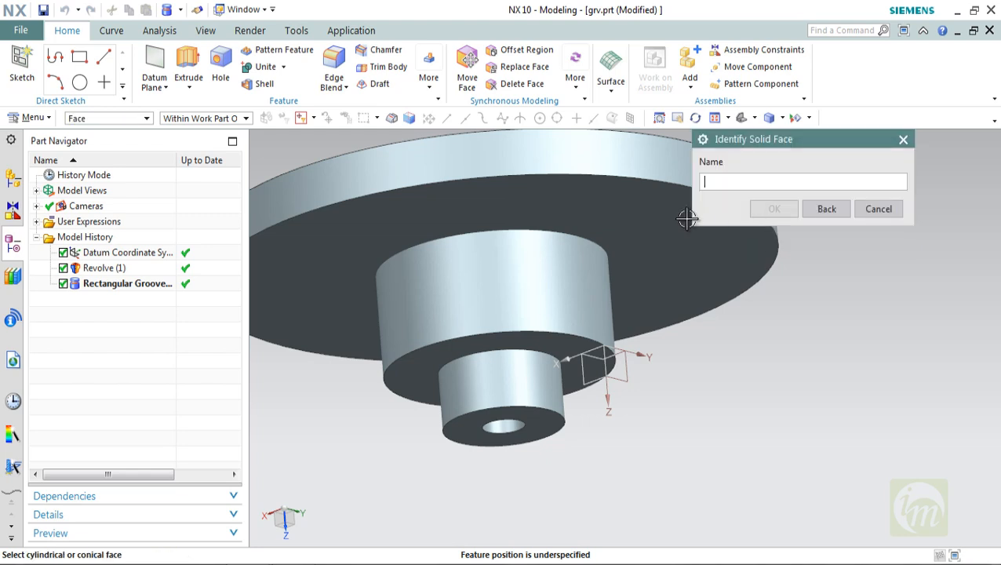
left_click(549, 189)
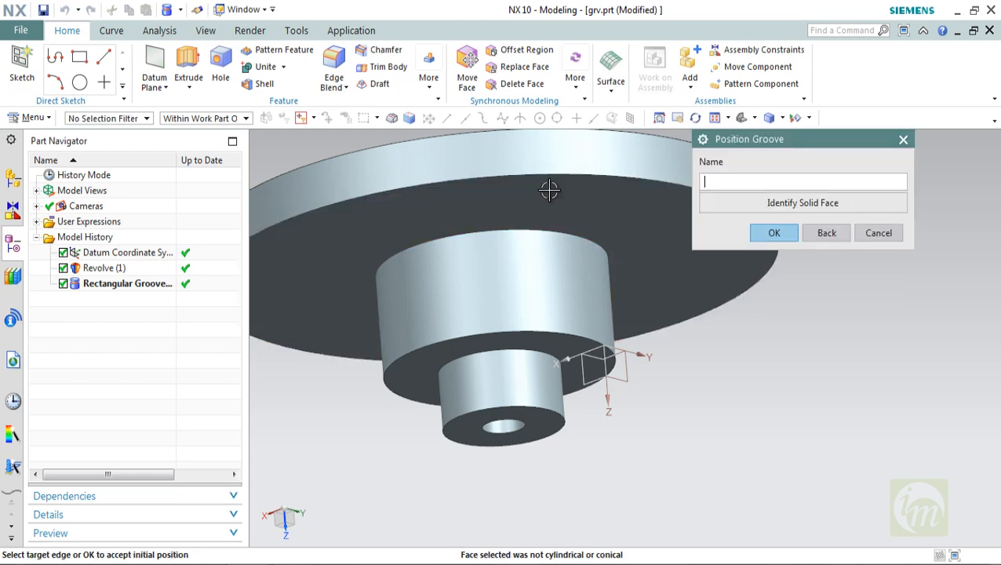
left_click(774, 233)
middle_click_drag(692, 279, 726, 364)
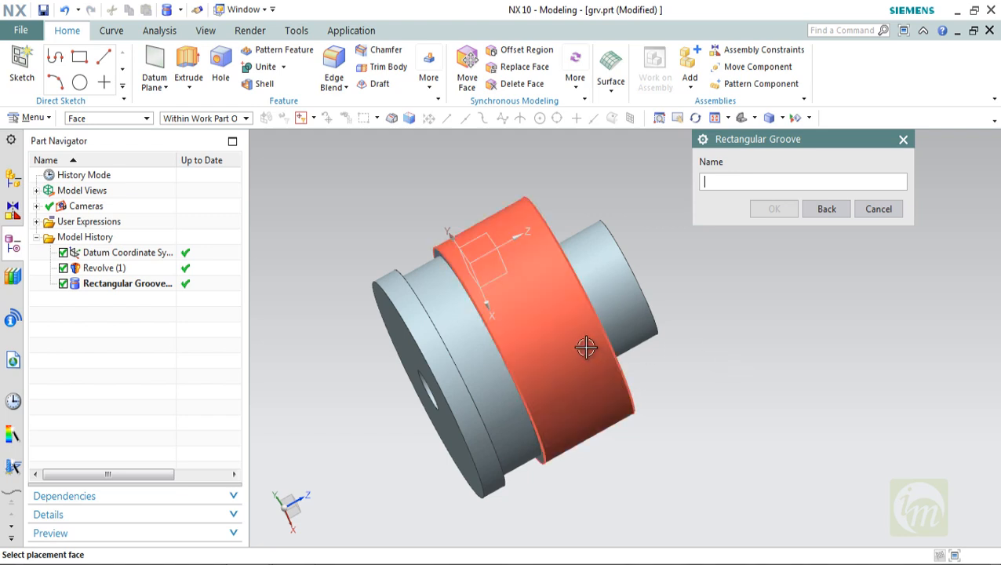
middle_click_drag(588, 346, 571, 330)
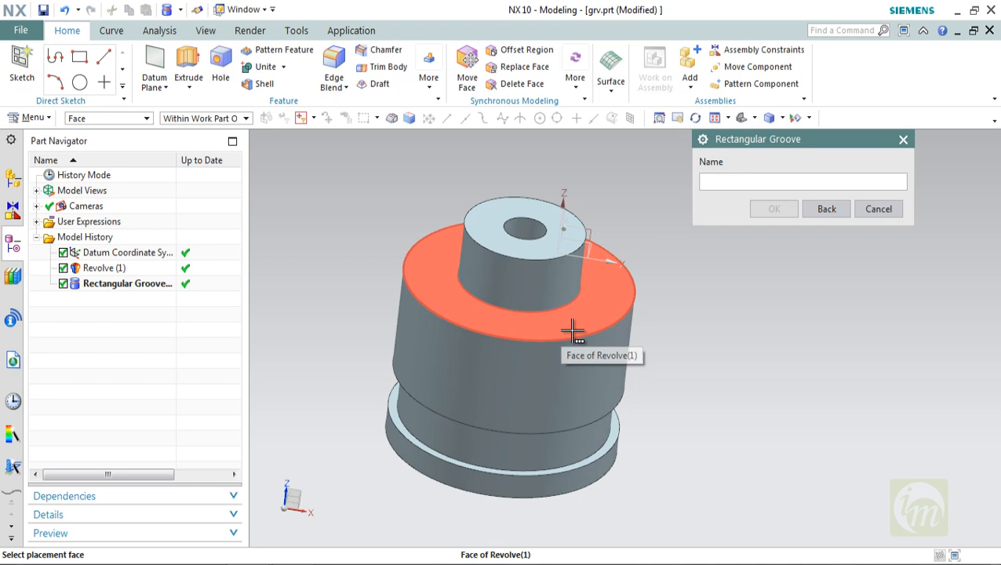
middle_click_drag(531, 350, 518, 243)
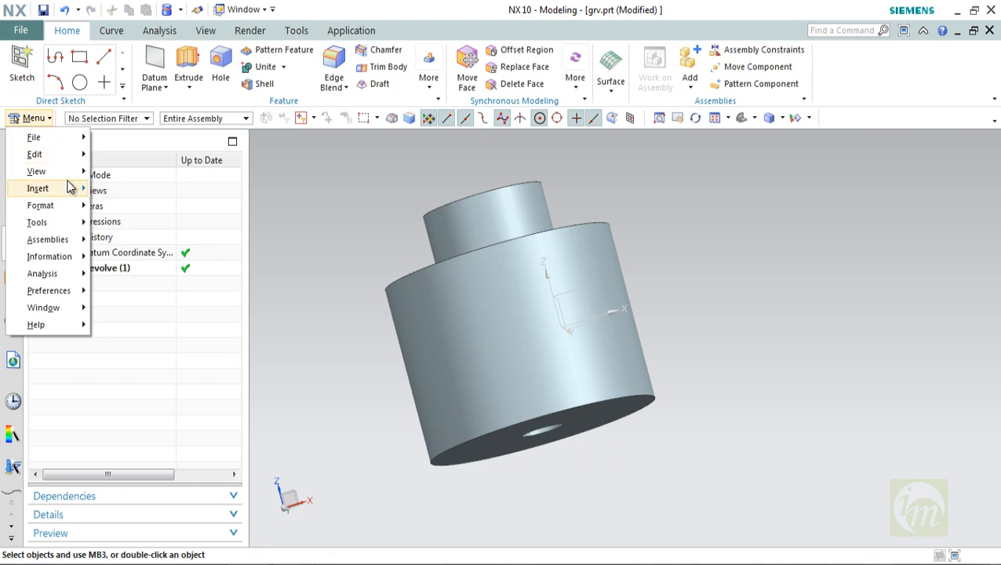
- Cut a ball end groove into the large cylindrical face with a groove diameter of 90 mm
mouse_move(69, 188)
mouse_move(182, 187)
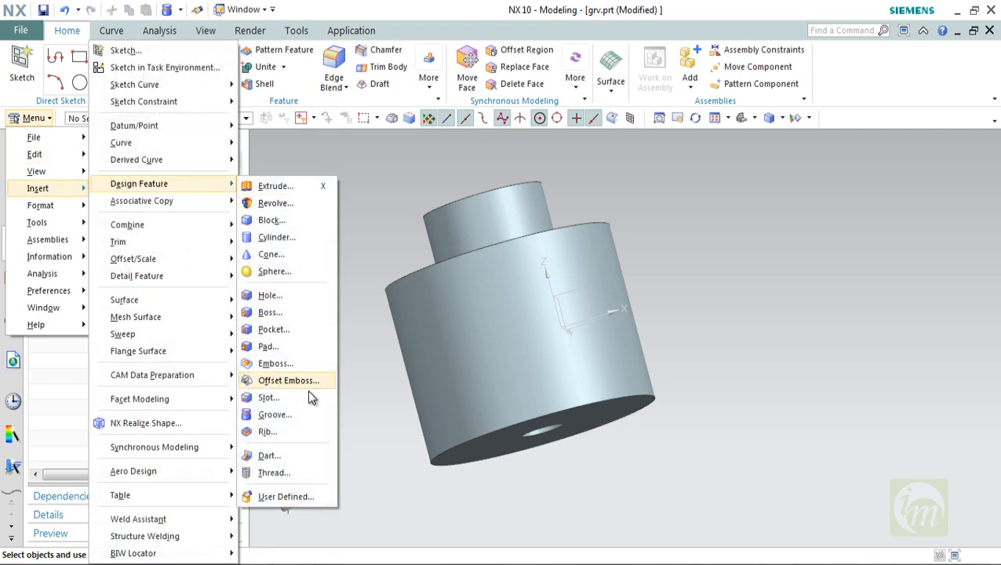
left_click(296, 418)
middle_click_drag(695, 298, 679, 345)
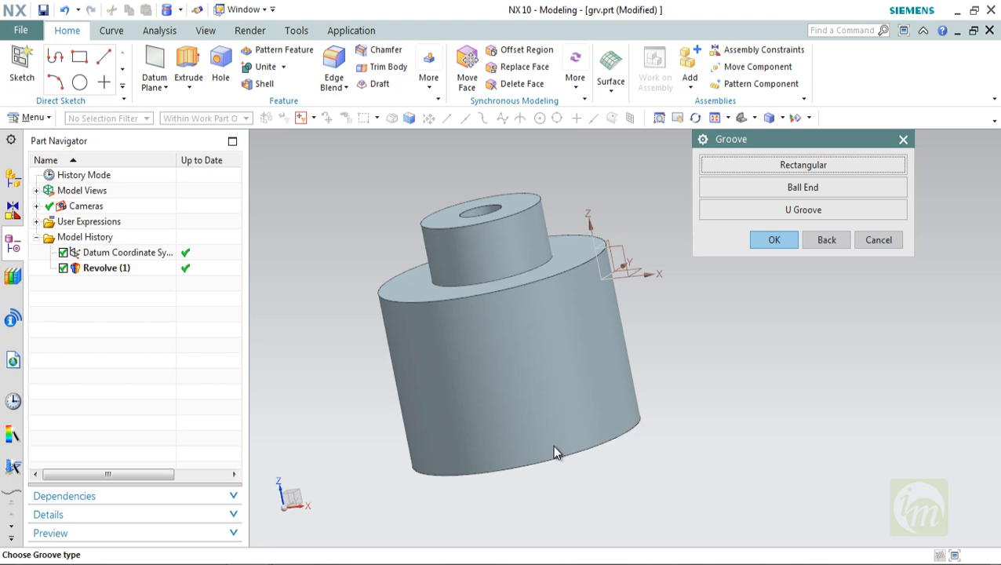
left_click(805, 188)
left_click(552, 390)
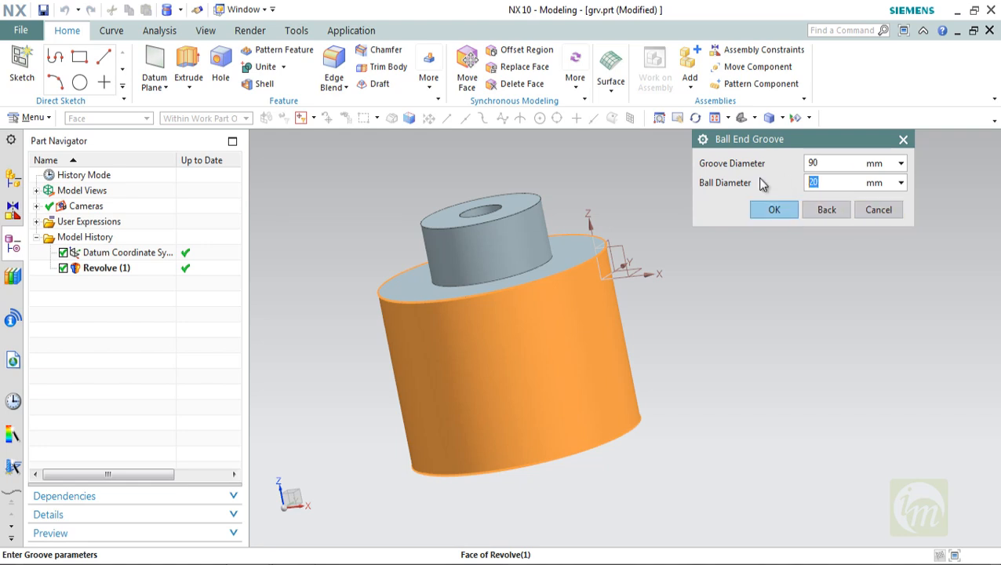
left_click(771, 212)
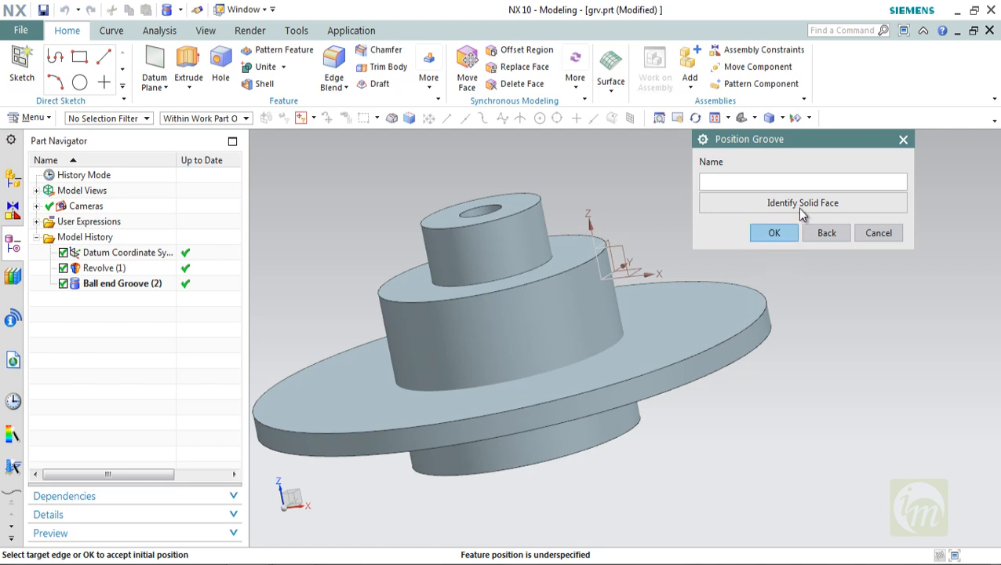
- Try to identify the disc's flat face, accept the ball end groove's initial position and leave the Groove command
left_click(797, 207)
left_click(587, 378)
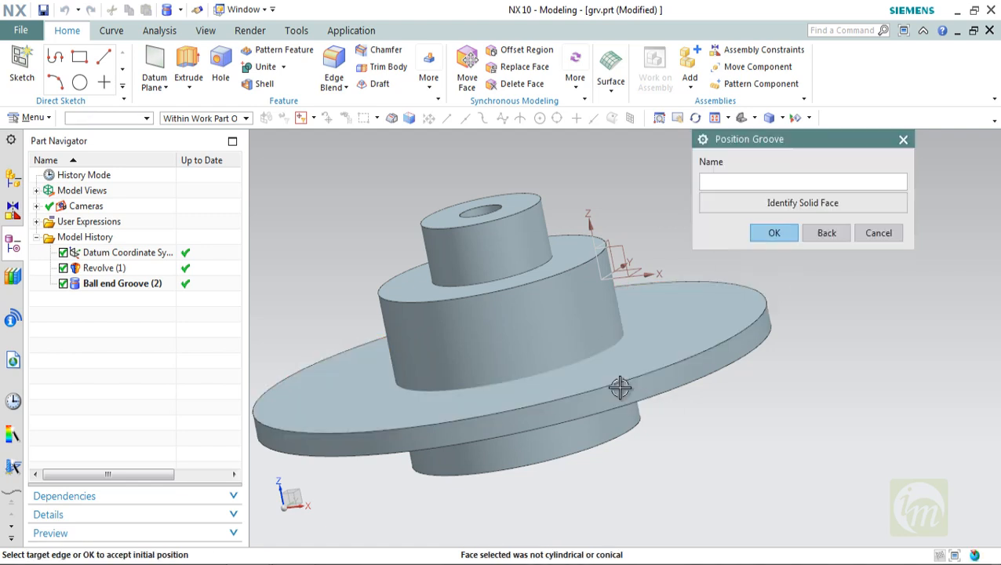
left_click(771, 230)
middle_click_drag(670, 384, 563, 425)
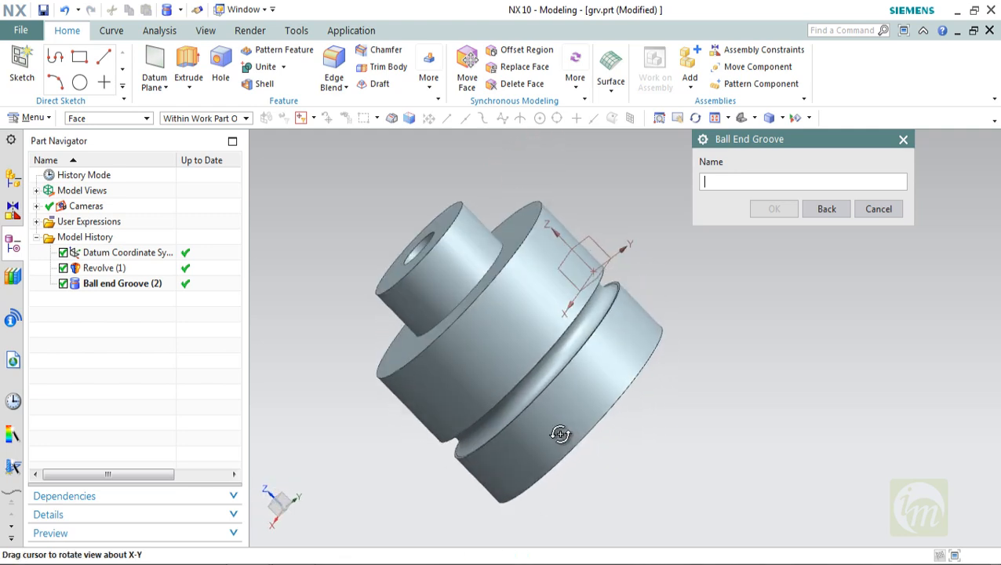
scroll(619, 331, "up", 3)
middle_click_drag(619, 330, 582, 221)
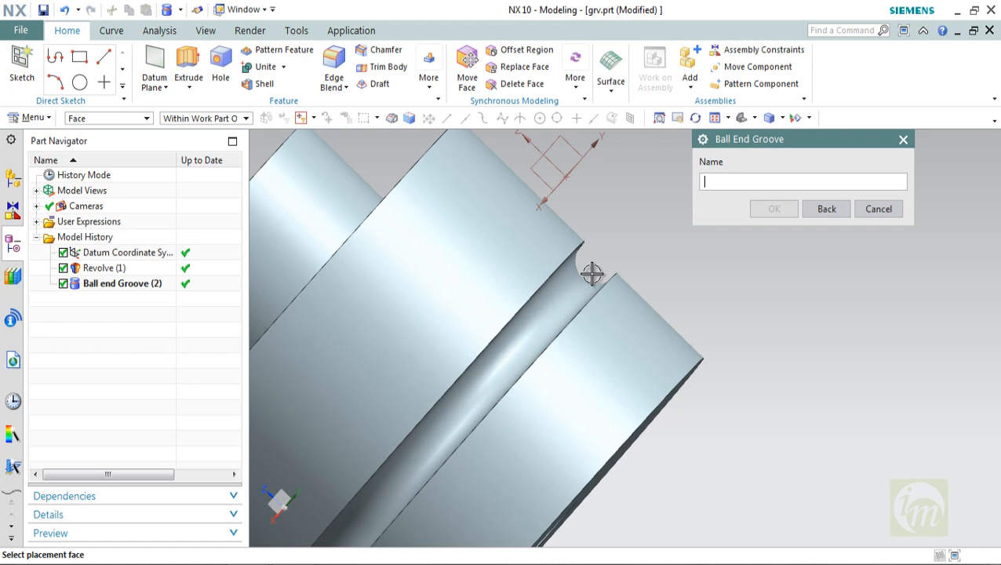
scroll(592, 273, "down", 5)
middle_click_drag(590, 277, 571, 318)
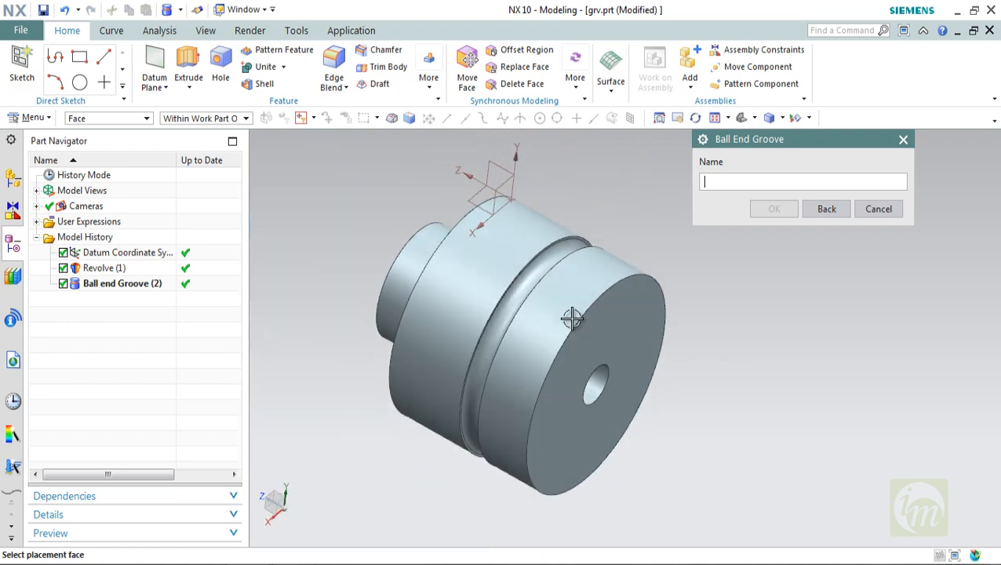
left_click(879, 210)
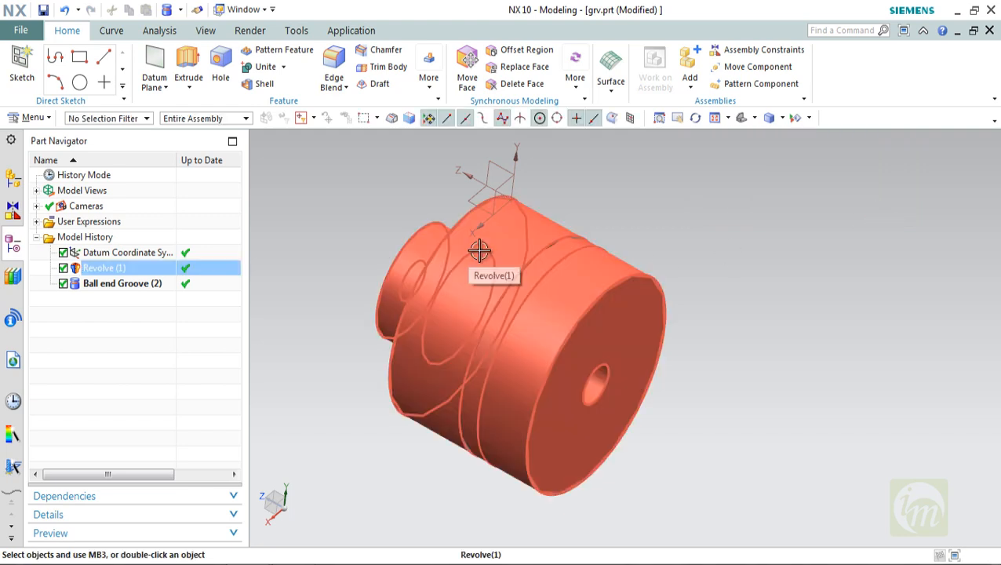
- Cut a U groove into the large cylindrical face with a groove diameter of 90 mm and a width of 10 mm
left_click(34, 118)
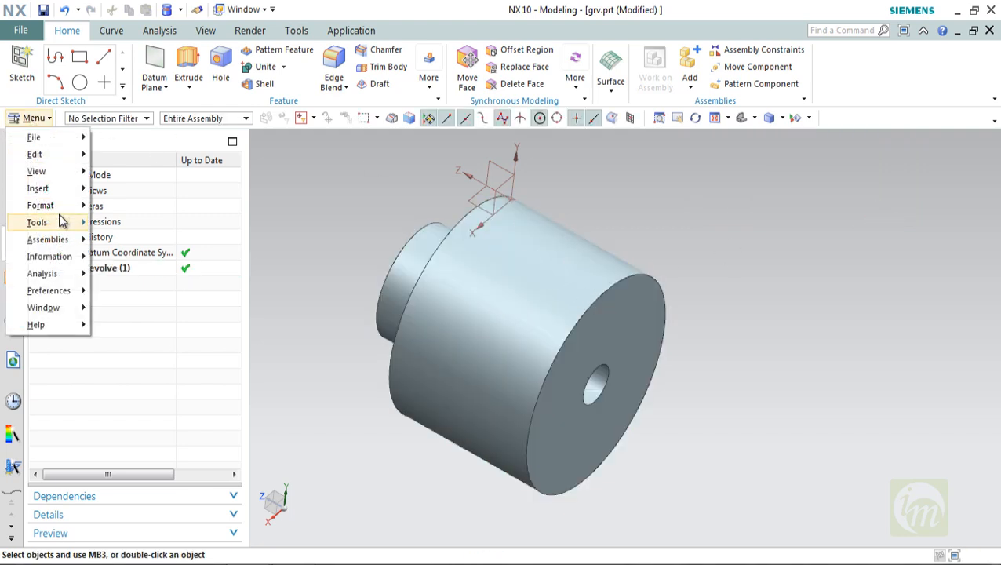
mouse_move(55, 189)
mouse_move(176, 186)
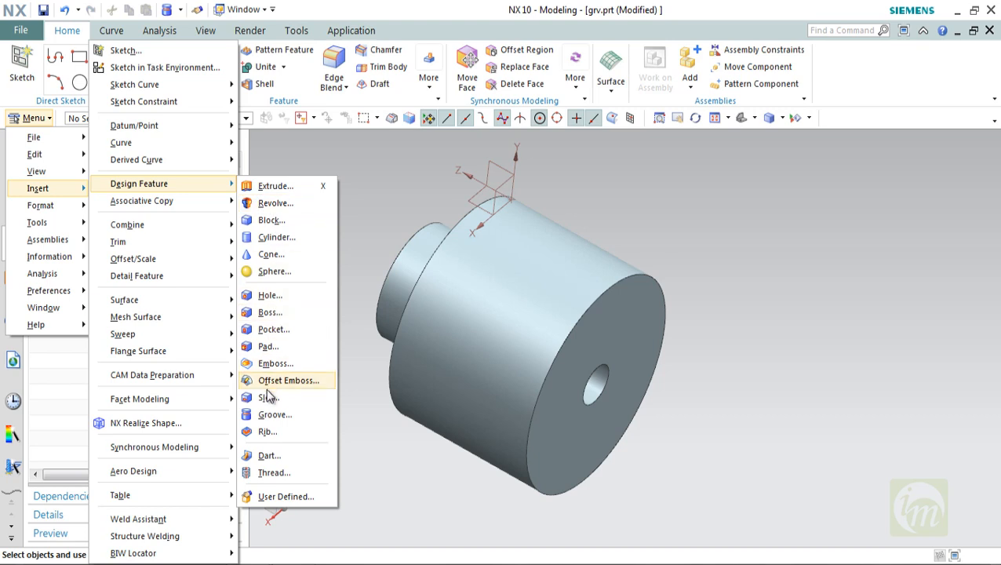
left_click(273, 414)
left_click(775, 219)
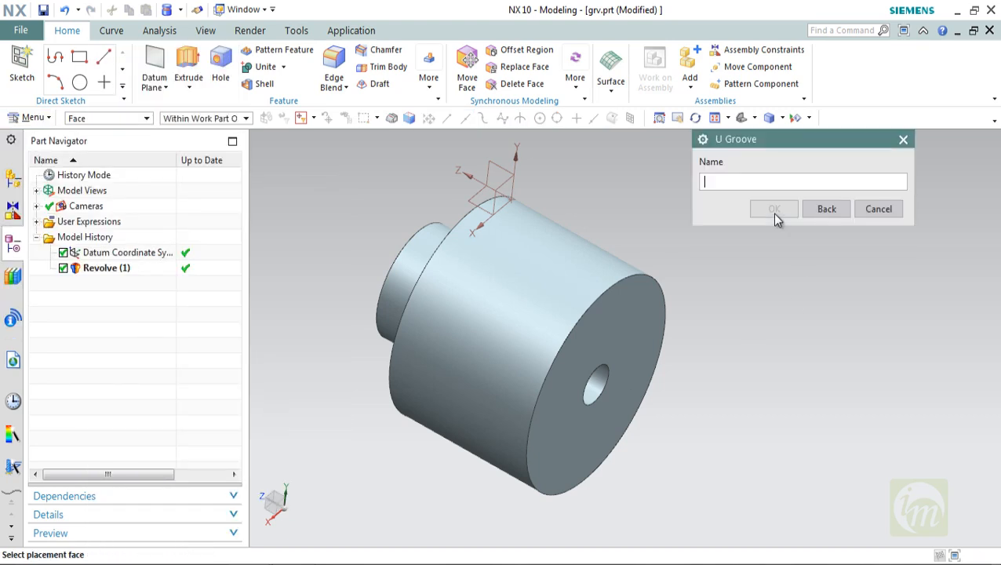
left_click(553, 261)
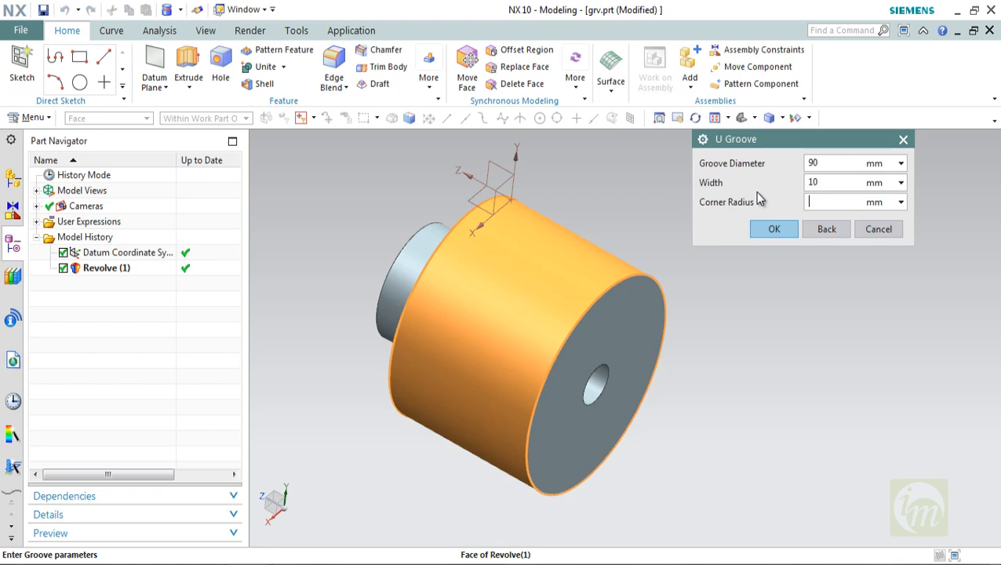
left_click(774, 229)
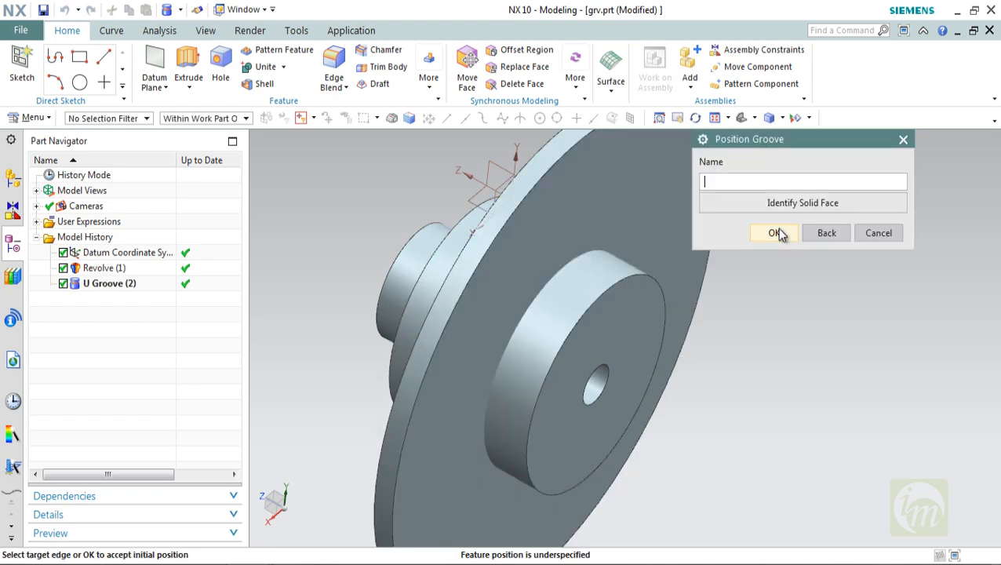
- Try to identify the groove tool disc's flat face for positioning, and accept the U groove's initial position
left_click(840, 203)
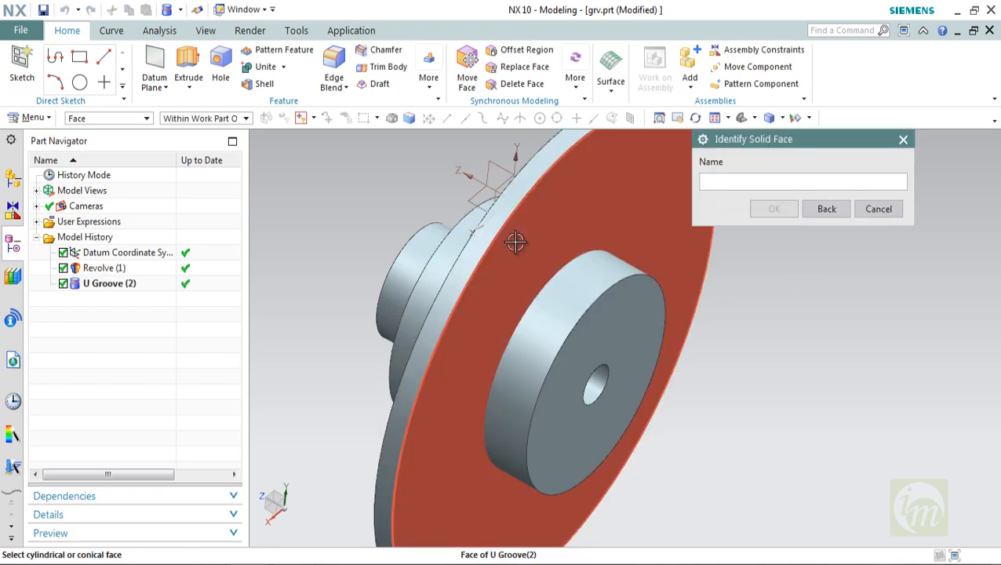
left_click(519, 242)
left_click(777, 235)
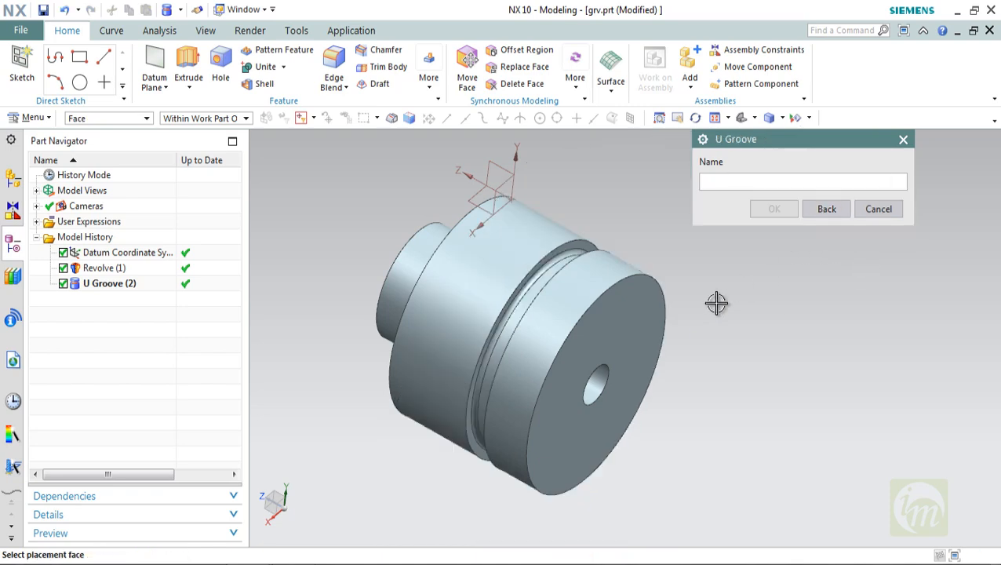
- Examine the U groove's rounded corners and profile from several angles, and leave the Groove command
middle_click_drag(715, 303, 751, 313)
scroll(616, 277, "up", 5)
middle_click_drag(616, 277, 653, 153)
scroll(631, 275, "up", 3)
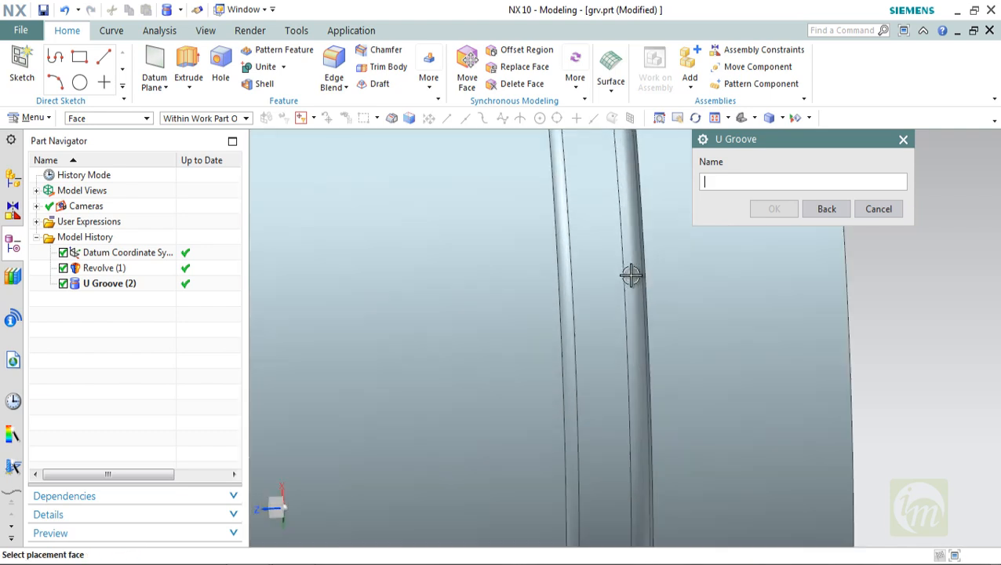
scroll(631, 275, "down", 5)
scroll(631, 275, "down", 4)
middle_click_drag(643, 326, 577, 259)
scroll(579, 266, "up", 4)
scroll(581, 268, "down", 4)
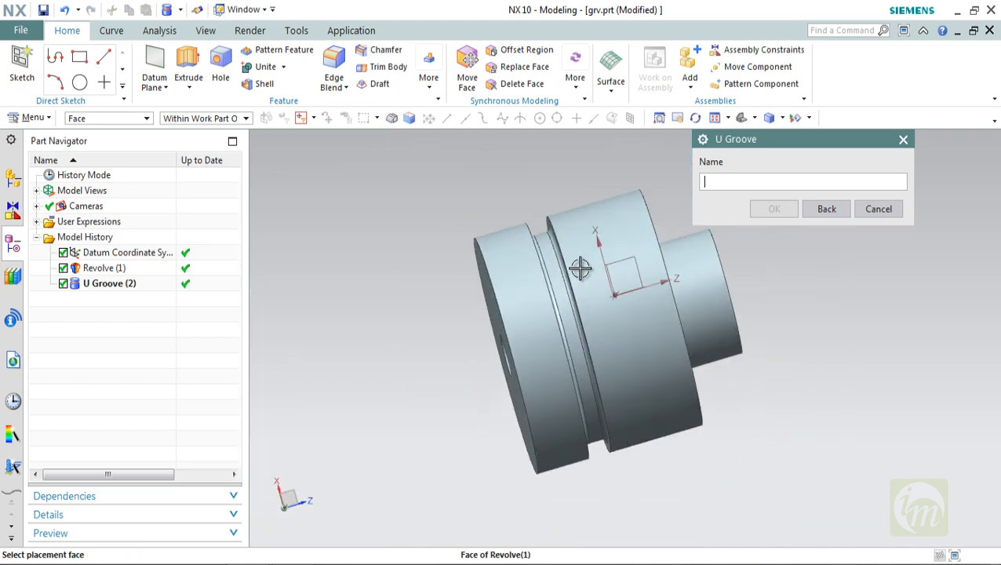
middle_click_drag(601, 296, 639, 345)
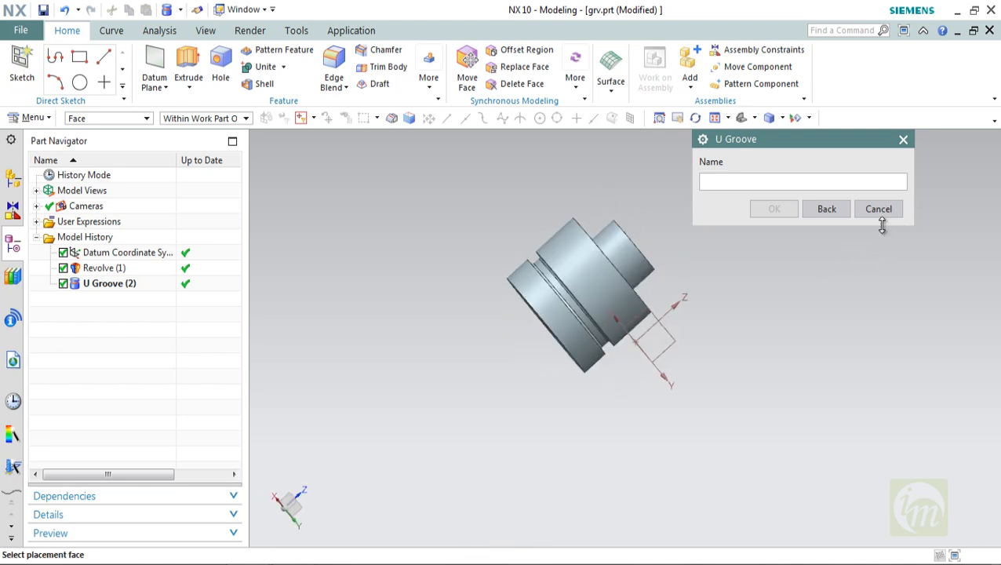
left_click(877, 210)
scroll(632, 237, "up", 5)
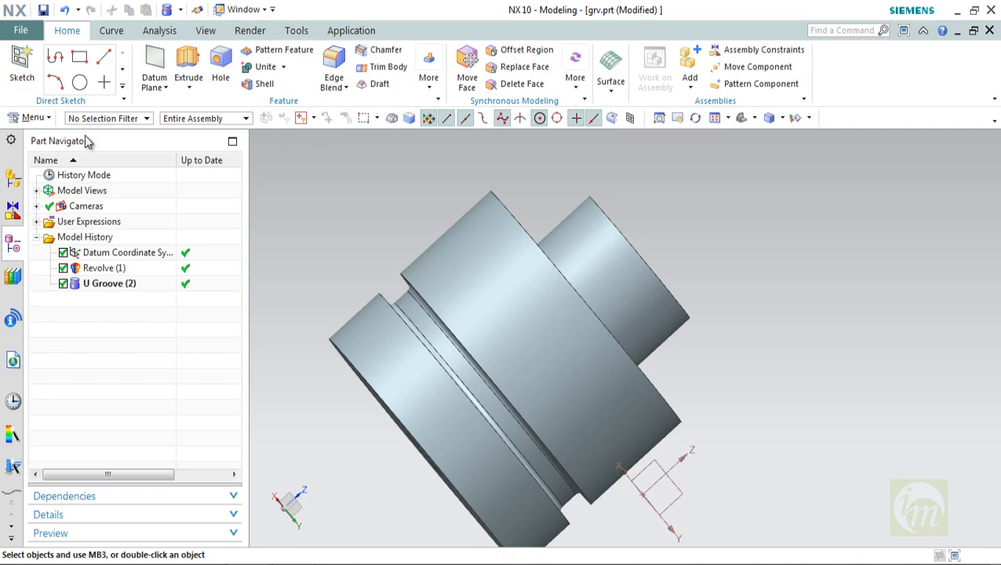
left_click(33, 118)
mouse_move(60, 190)
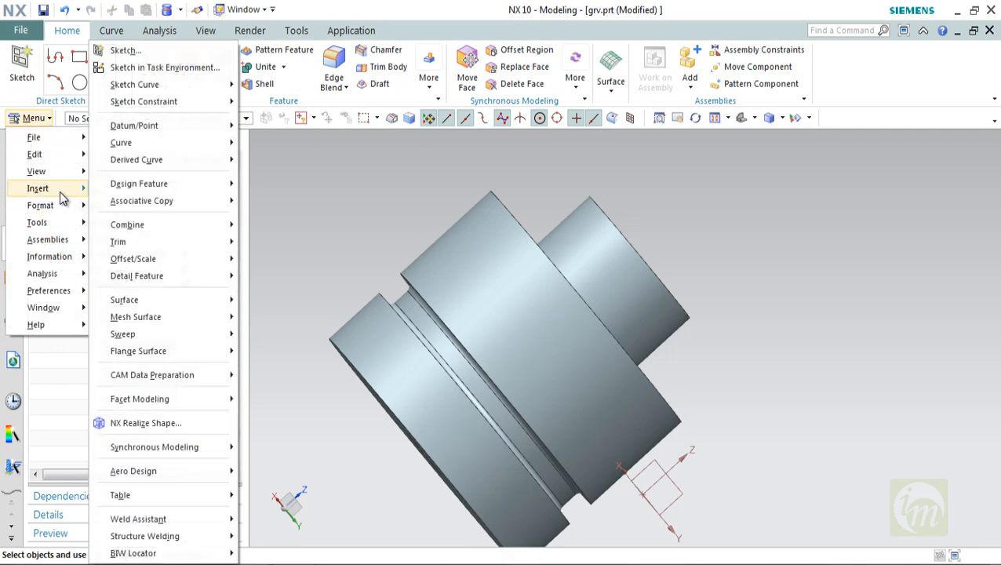
mouse_move(166, 183)
left_click(274, 414)
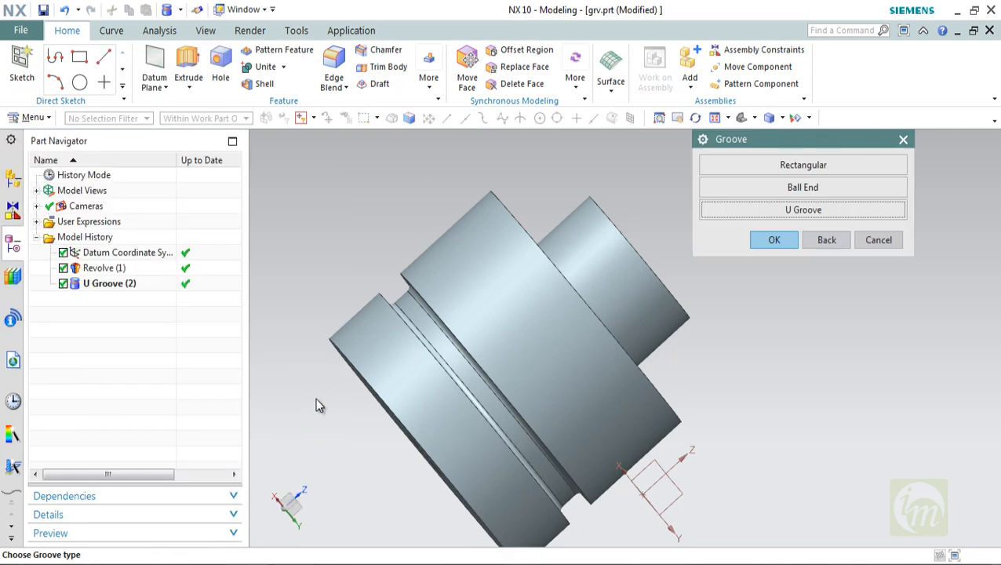
left_click(787, 196)
left_click(615, 265)
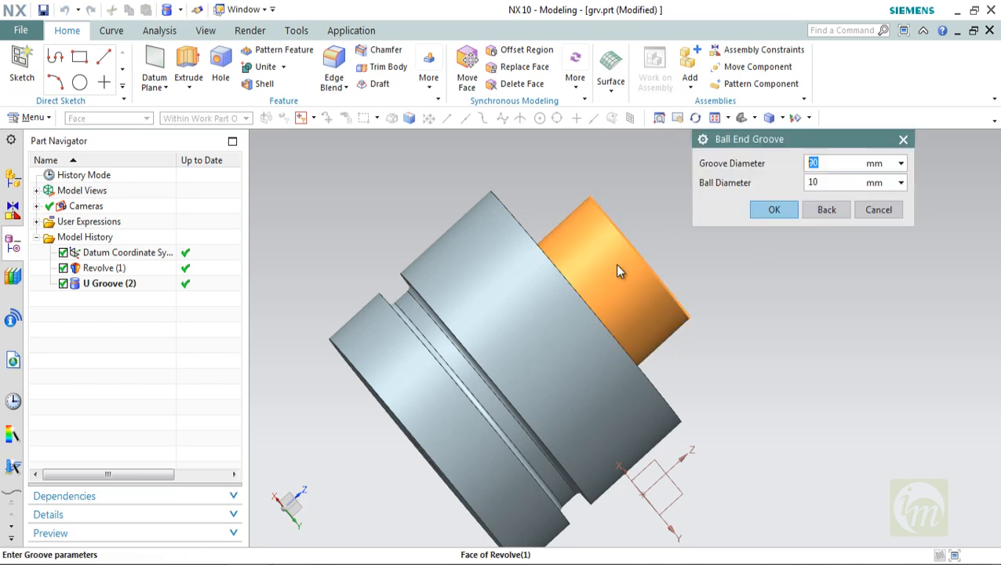
left_click(786, 213)
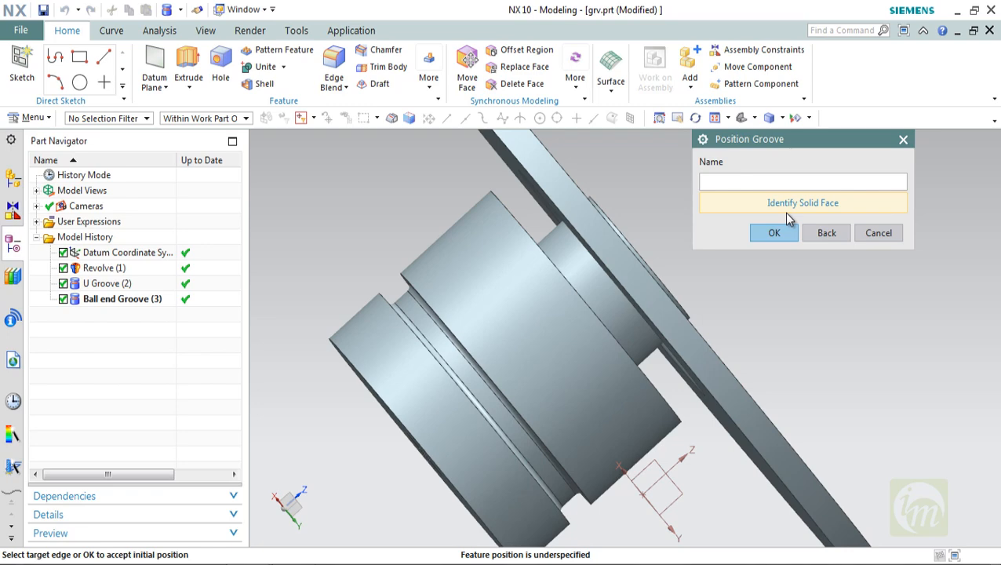
middle_click_drag(563, 292, 505, 315)
scroll(513, 294, "down", 5)
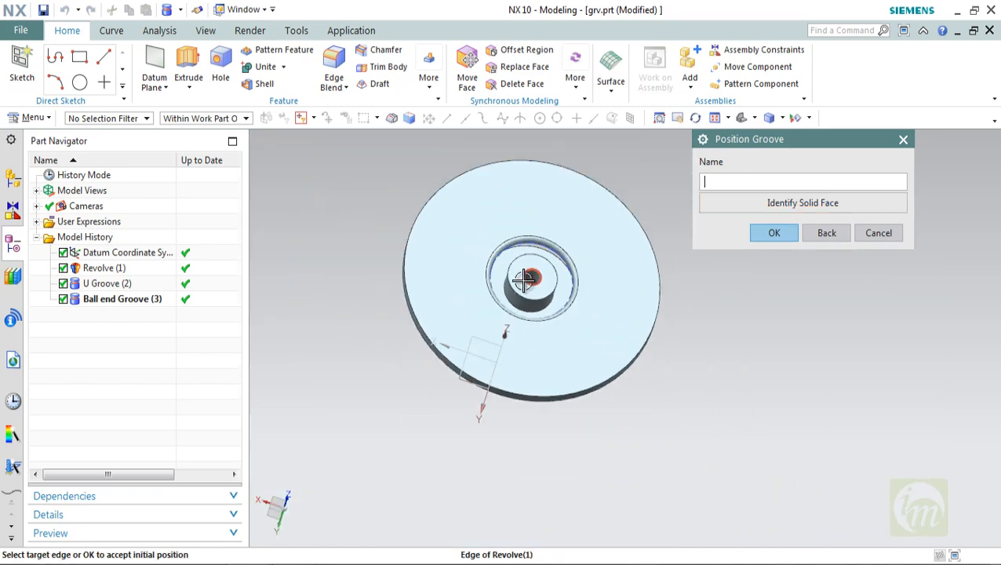
middle_click_drag(524, 280, 555, 264)
key("Escape")
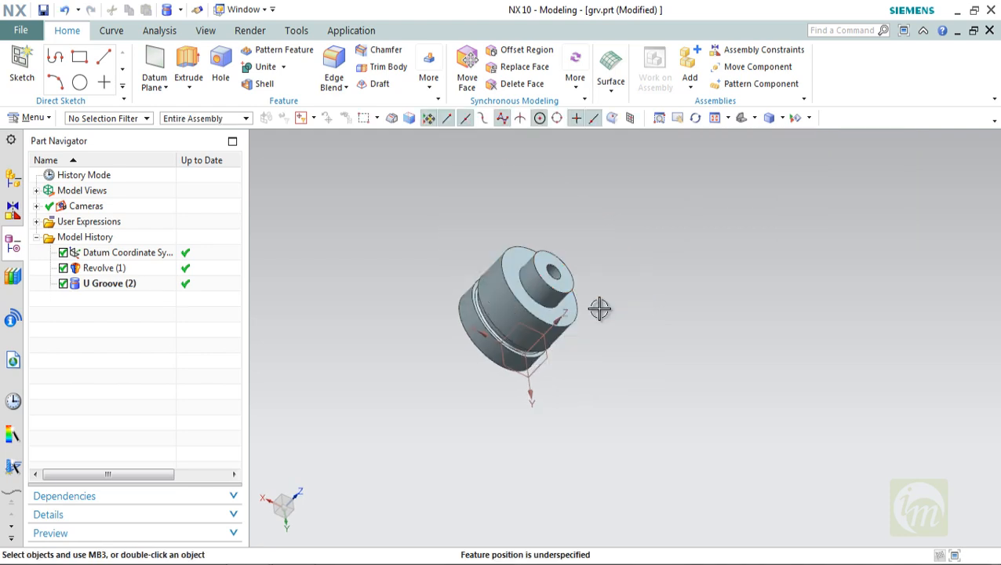
- Cut a ball end groove into the small cylindrical face with a groove diameter of 45 mm and a ball diameter of 10 mm
left_click(41, 121)
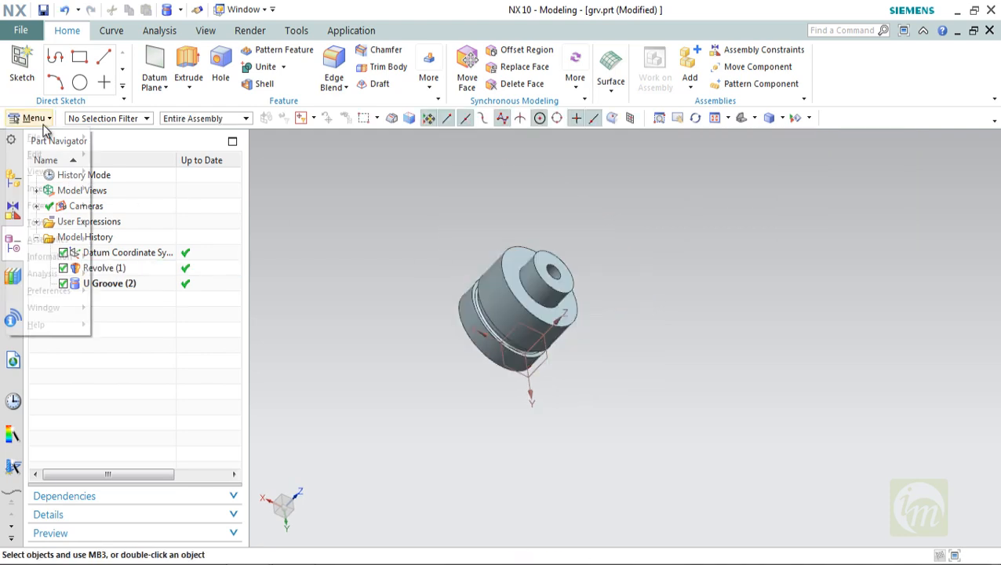
mouse_move(55, 190)
mouse_move(168, 185)
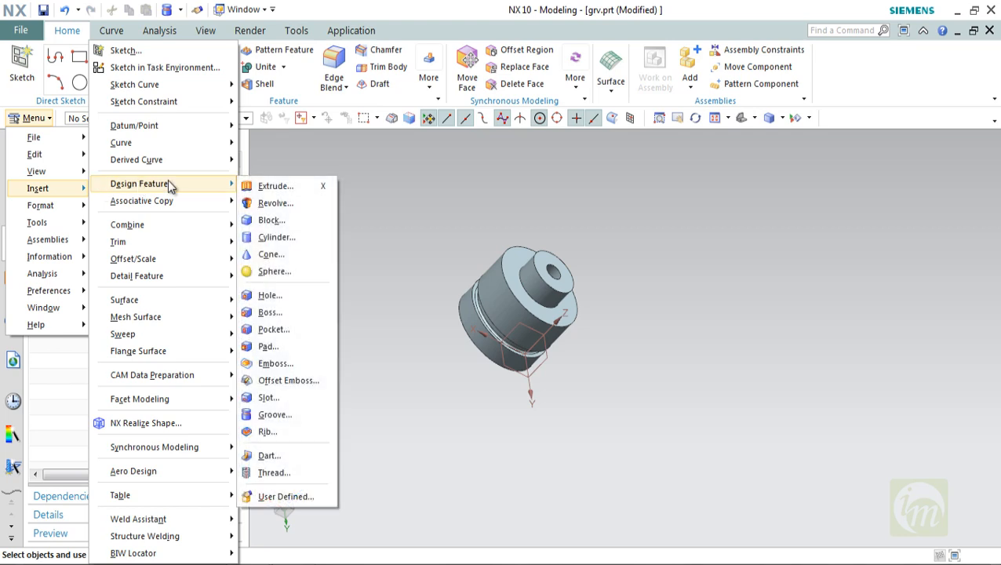
left_click(286, 426)
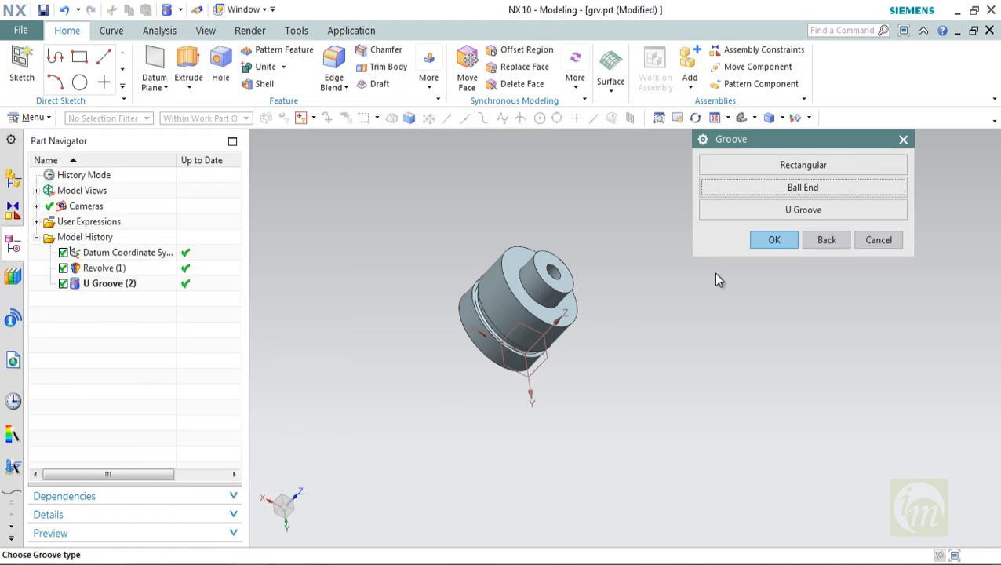
left_click(753, 189)
left_click(541, 293)
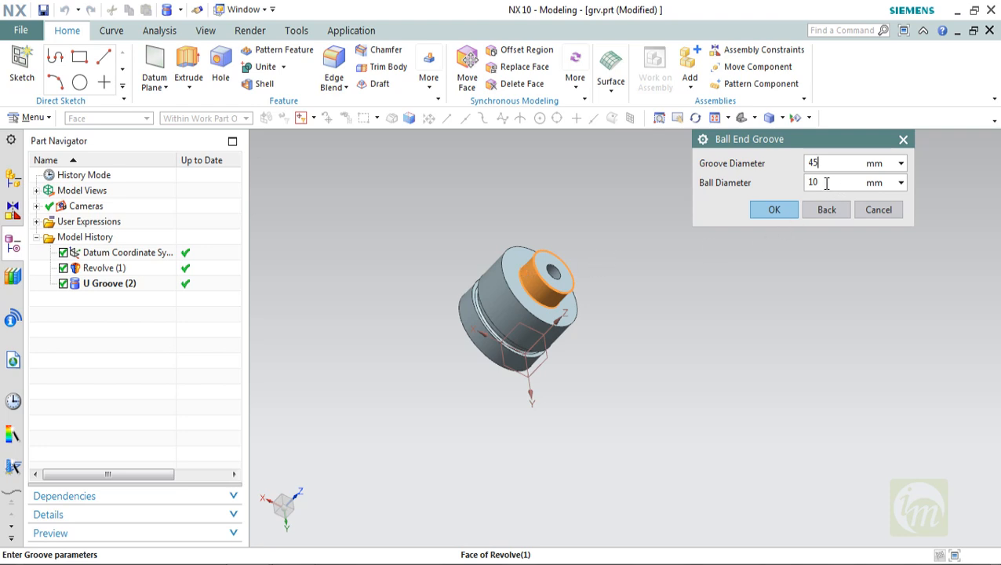
left_click(785, 212)
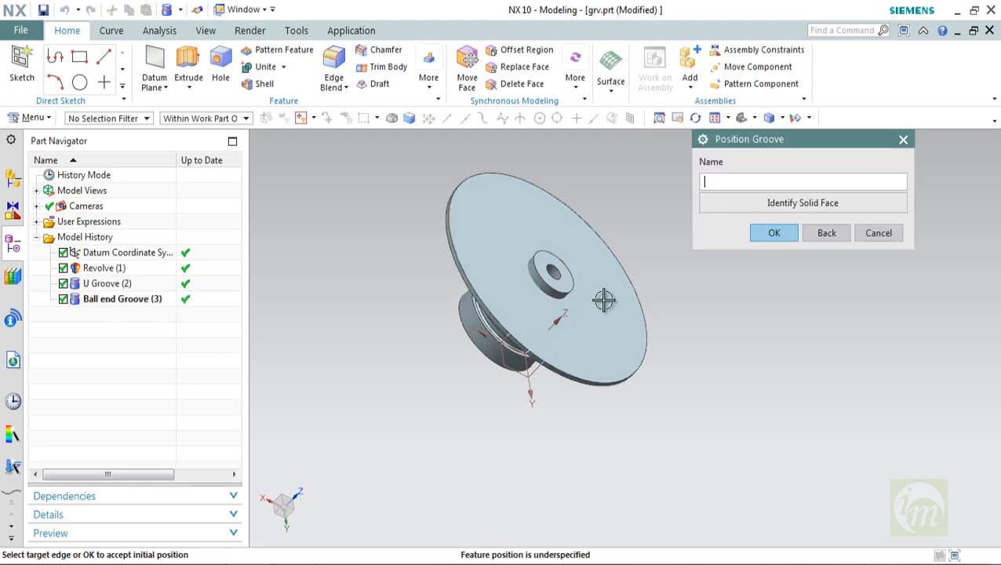
- Try to identify the disc's flat face for positioning, accept the ball end groove's initial position and inspect the grooved part
left_click(714, 203)
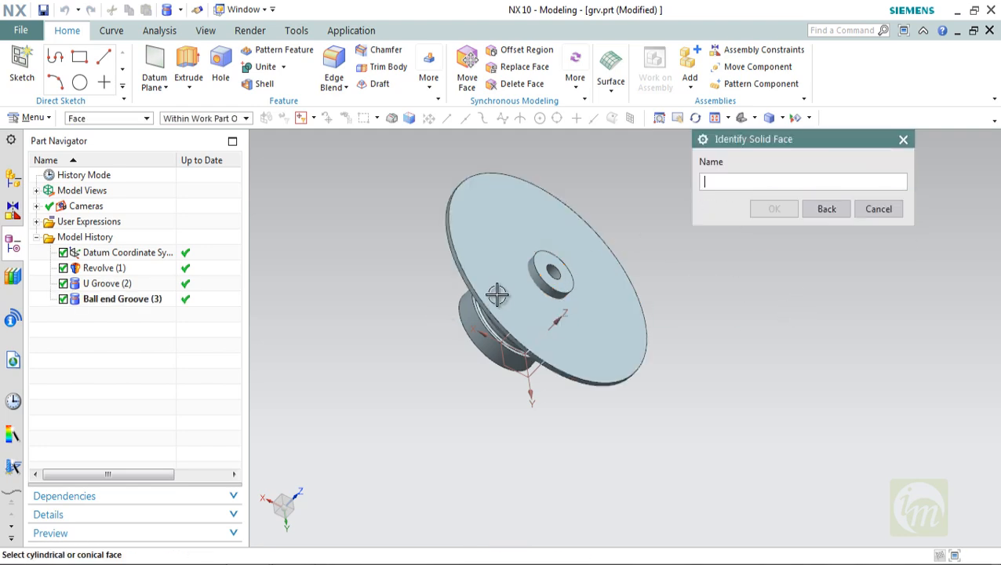
left_click(496, 295)
left_click(772, 234)
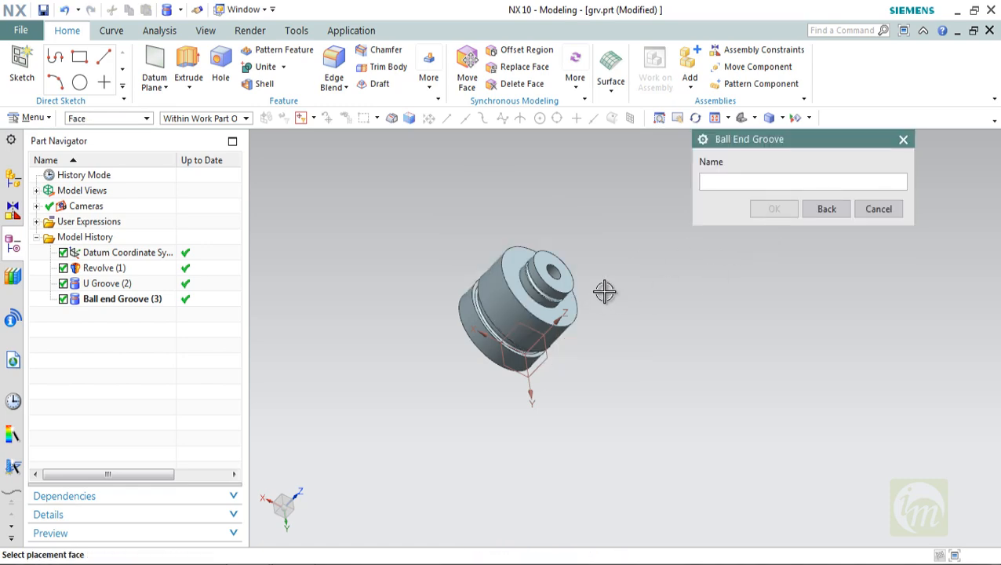
middle_click_drag(603, 290, 624, 223)
scroll(554, 291, "down", 3)
scroll(555, 291, "up", 5)
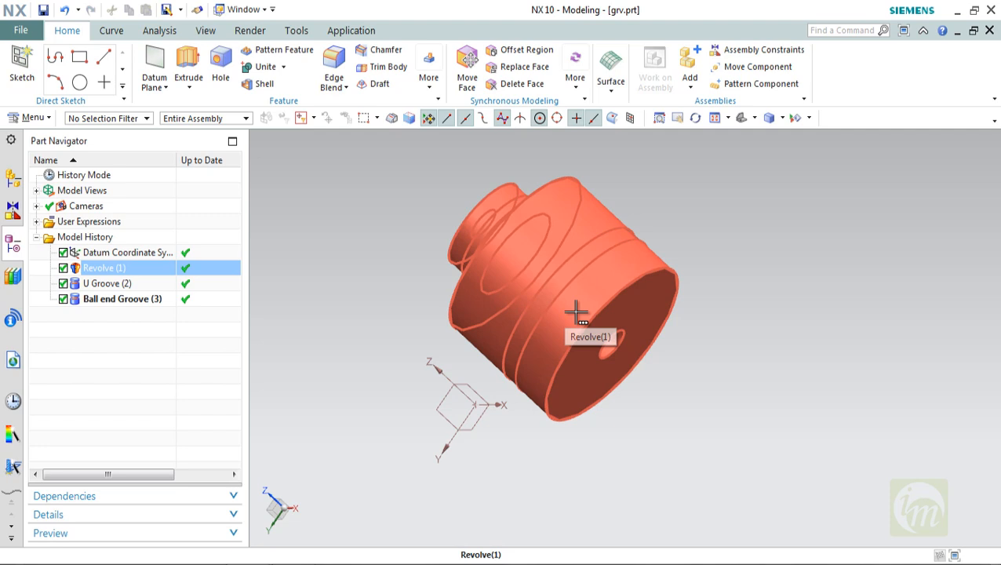
middle_click_drag(582, 313, 532, 346)
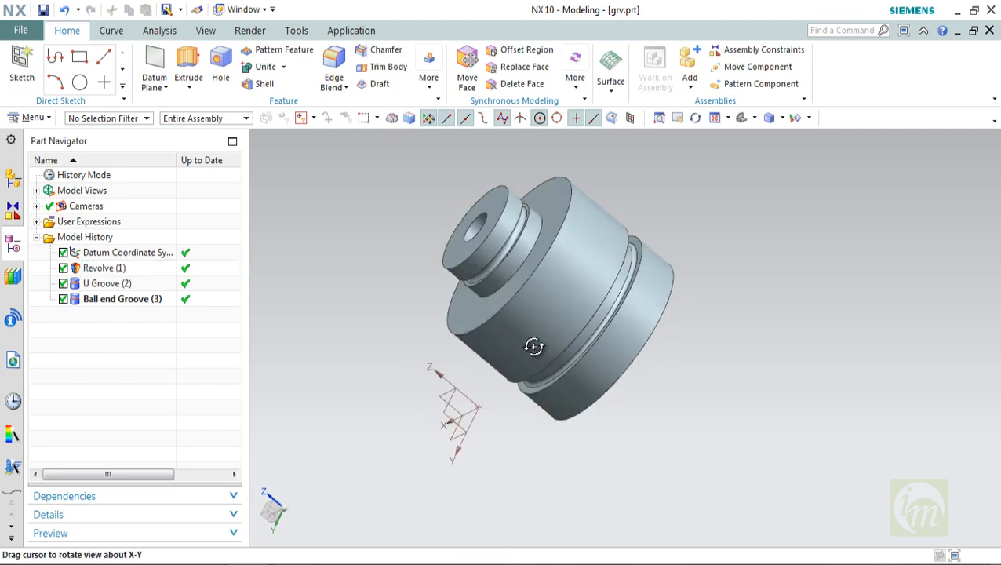
- Close grv.prt and create a new millimetre Model part named rip in the NX folder on the desktop
left_click(988, 31)
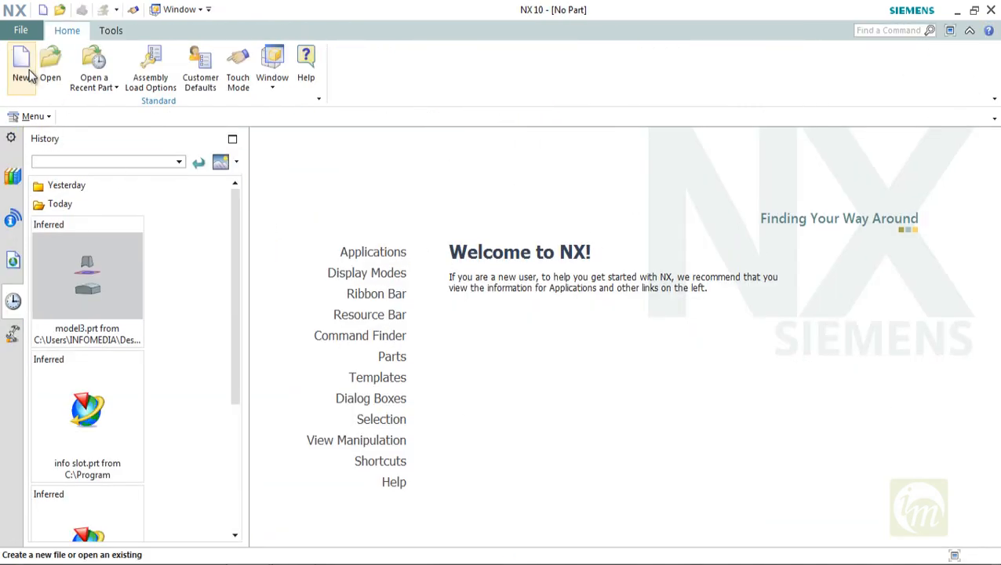
left_click(22, 69)
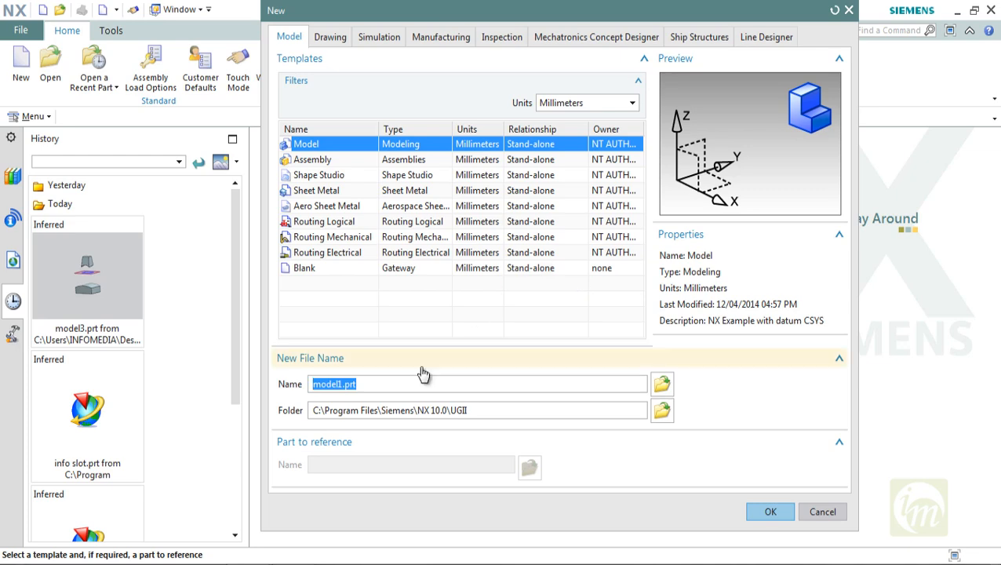
left_click(661, 410)
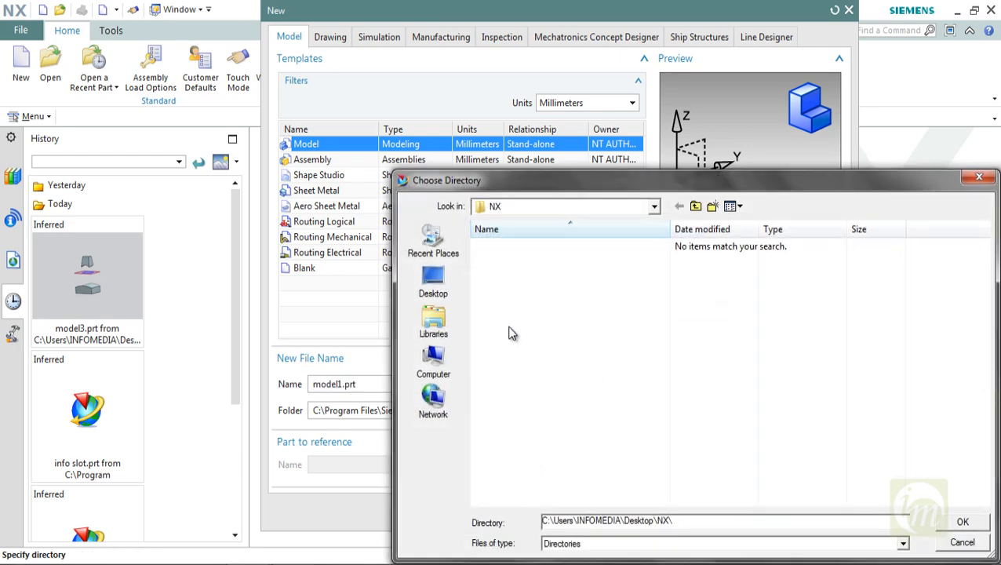
left_click(431, 283)
double_click(862, 352)
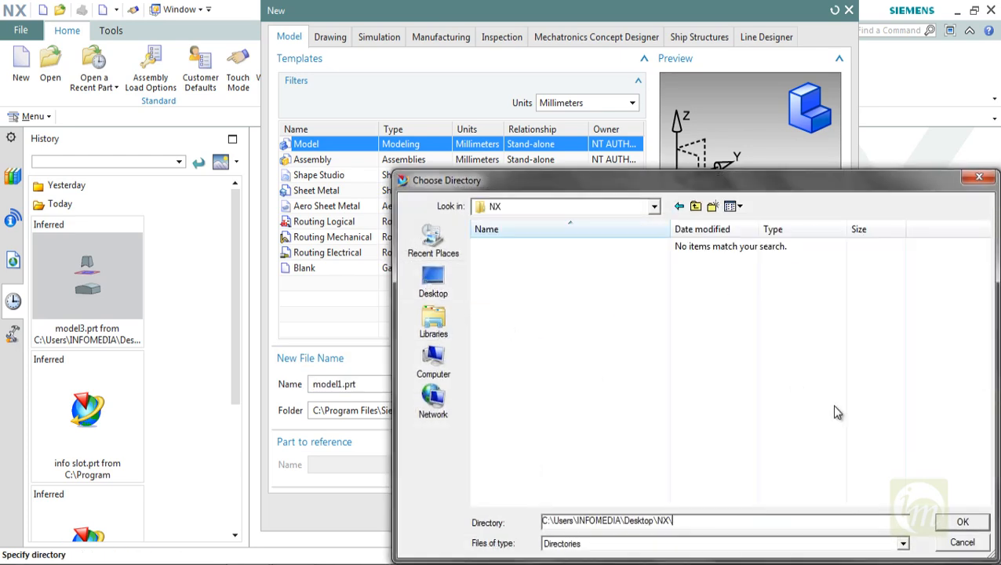
left_click(964, 522)
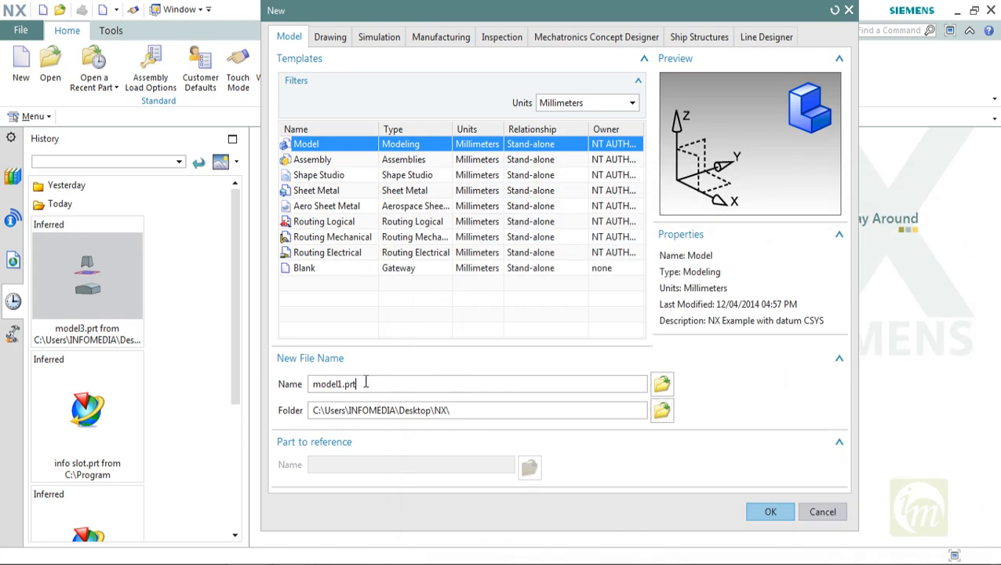
left_click_drag(365, 383, 275, 367)
type("rip")
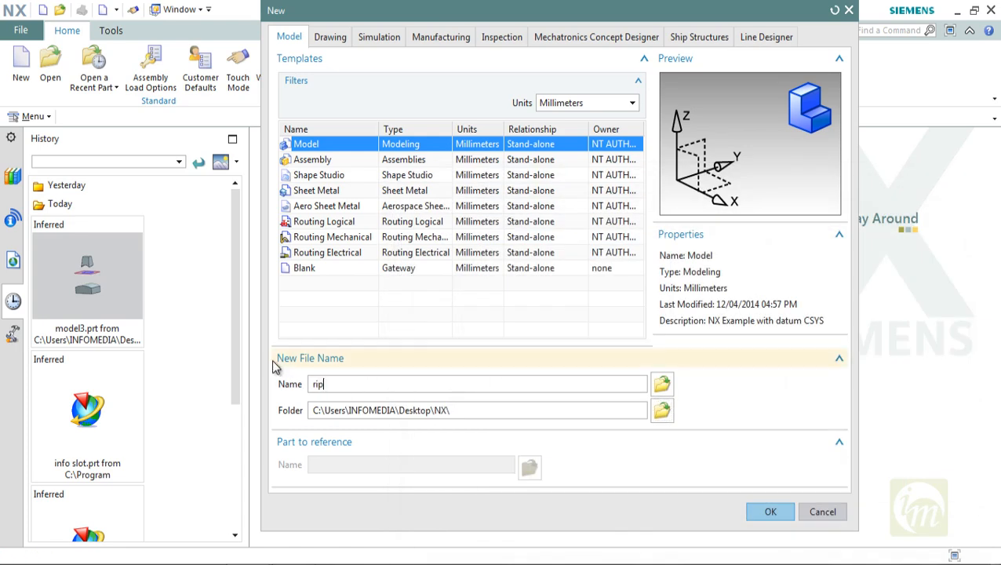
key("Return")
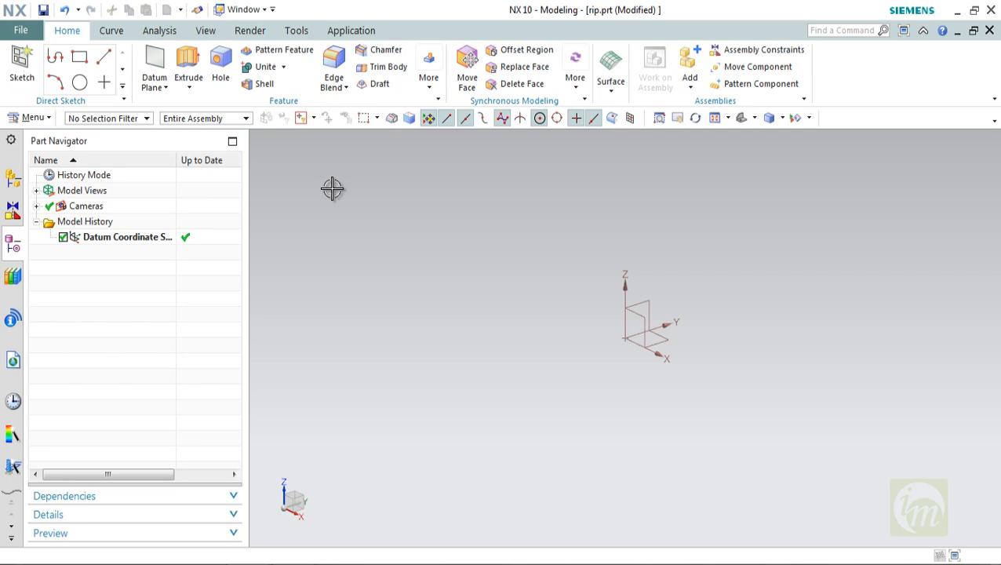
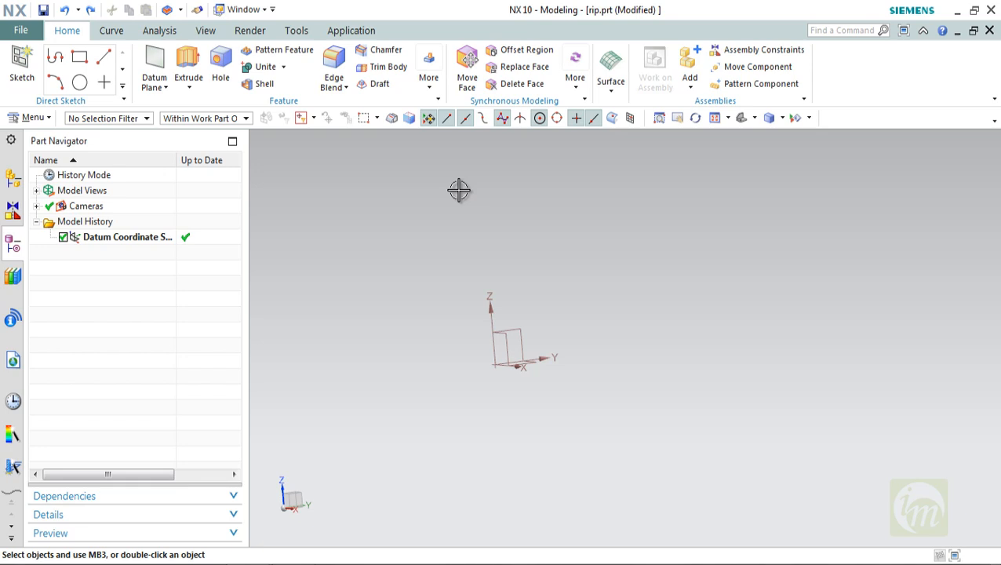
- Start an extrusion and open a new section sketch on the YZ datum plane
left_click(194, 72)
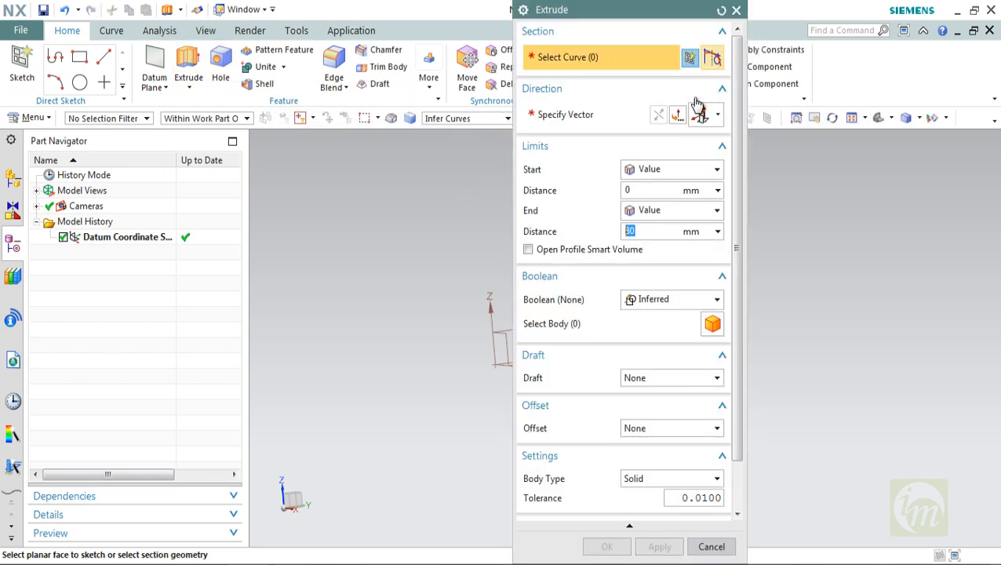
left_click(690, 58)
left_click(511, 330)
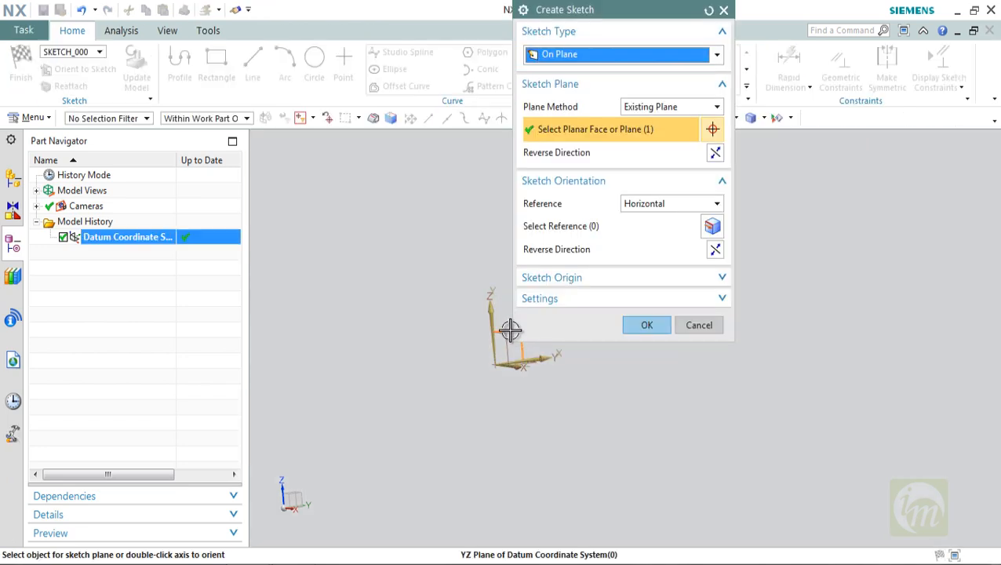
left_click(643, 326)
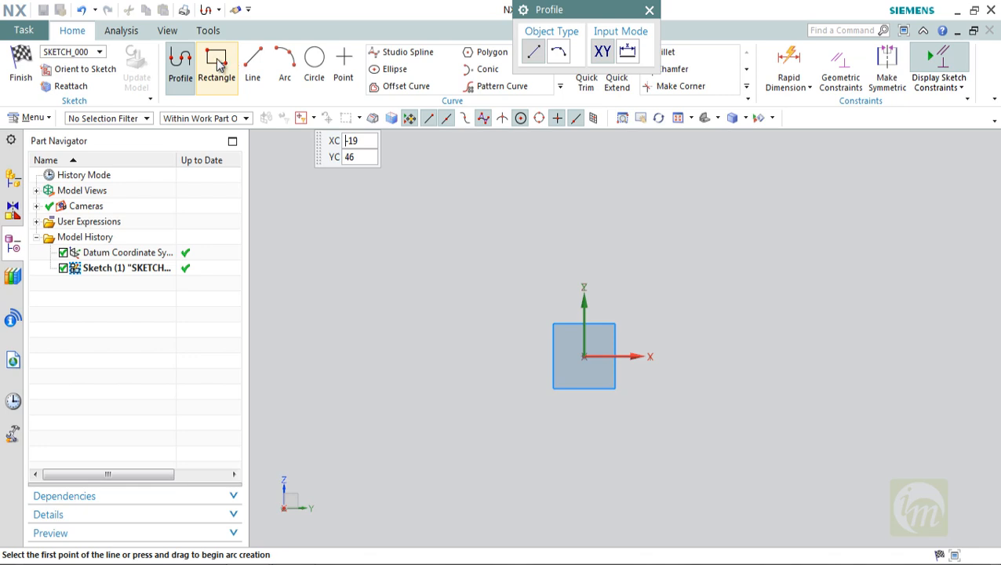
left_click(179, 64)
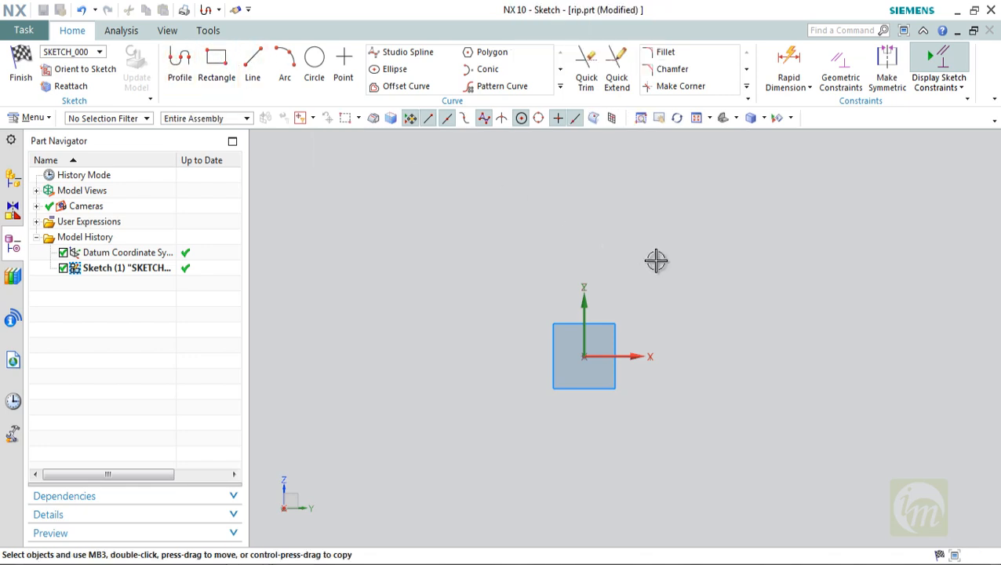
left_click(393, 245)
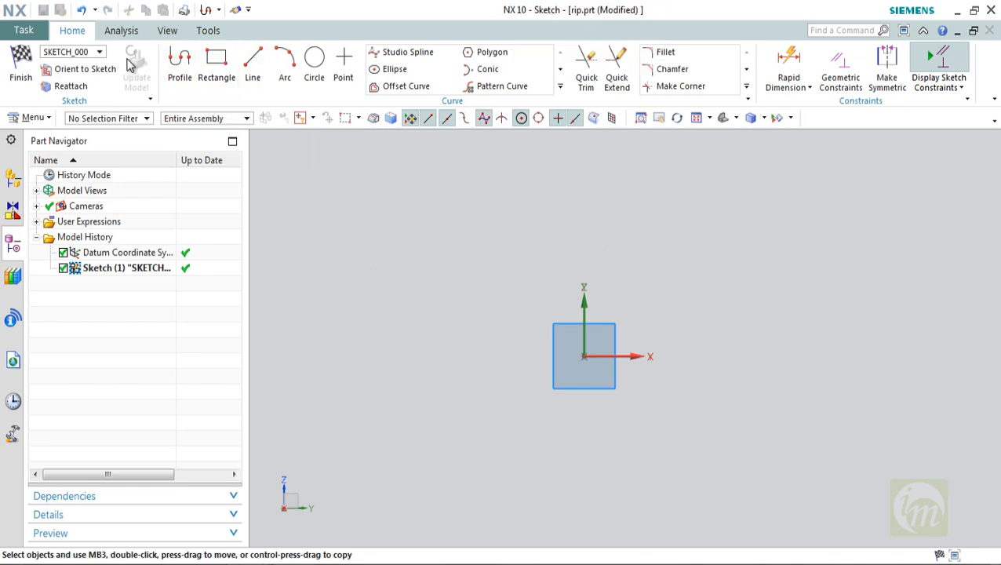
- Sketch a closed L-shaped profile beside the origin, about 45 mm wide and 38 mm high, with a foot about 9.9 mm thick
left_click(179, 65)
left_click(691, 264)
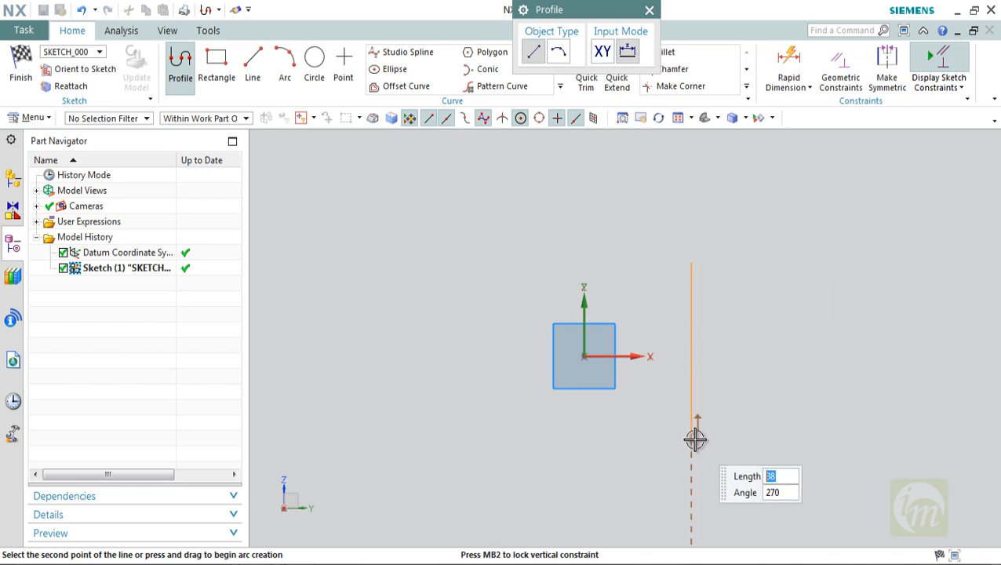
left_click(692, 440)
left_click(891, 440)
left_click(891, 395)
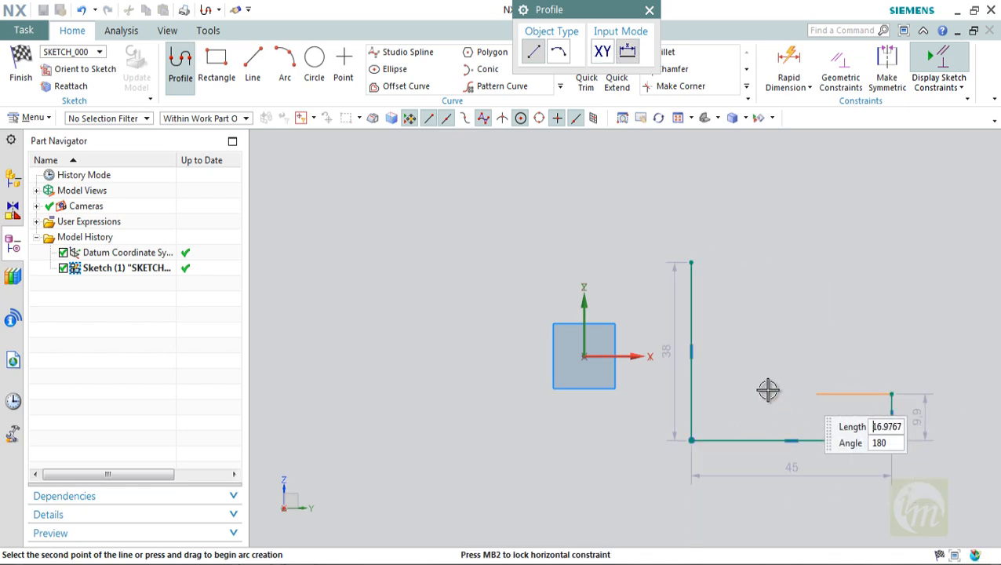
left_click(740, 394)
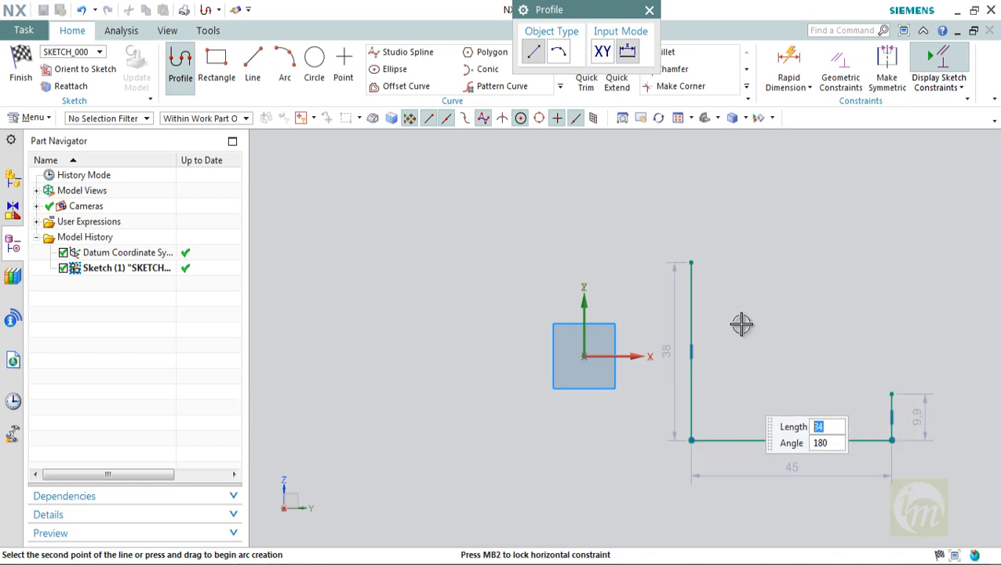
left_click(724, 262)
left_click(689, 261)
key("Escape")
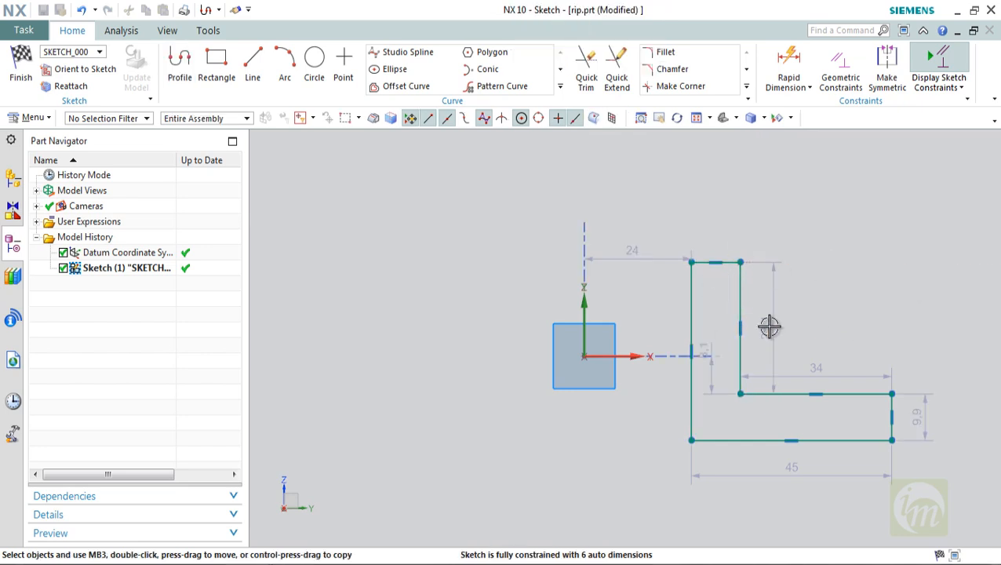
- Finish the section sketch and extrude the L-shaped profile 80 mm as a solid body
left_click(20, 67)
key("x")
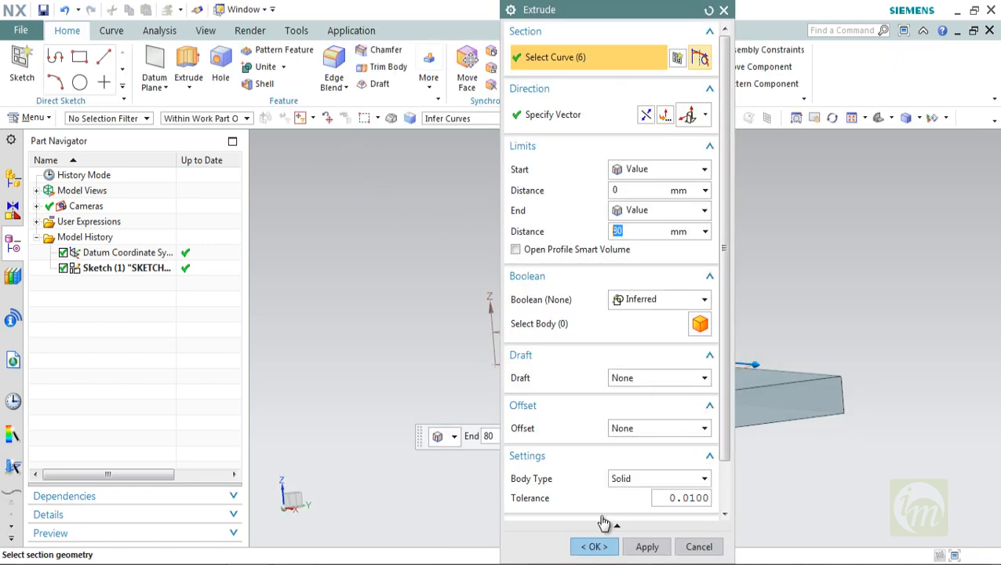
left_click(605, 548)
middle_click_drag(598, 485, 682, 404)
- Edit the L-shaped extrusion to use a symmetric limit with a distance of 50 mm
right_click(98, 268)
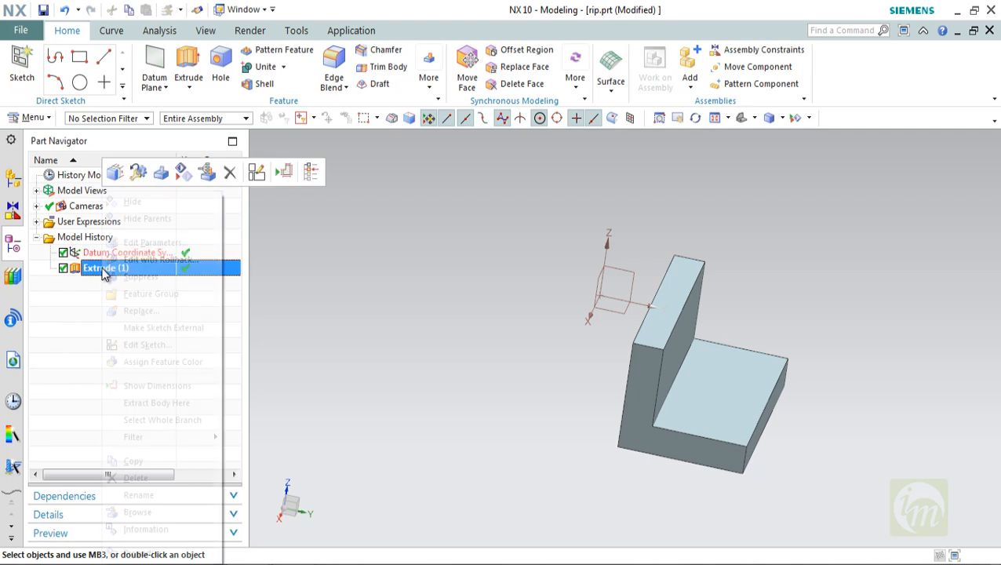
left_click(154, 243)
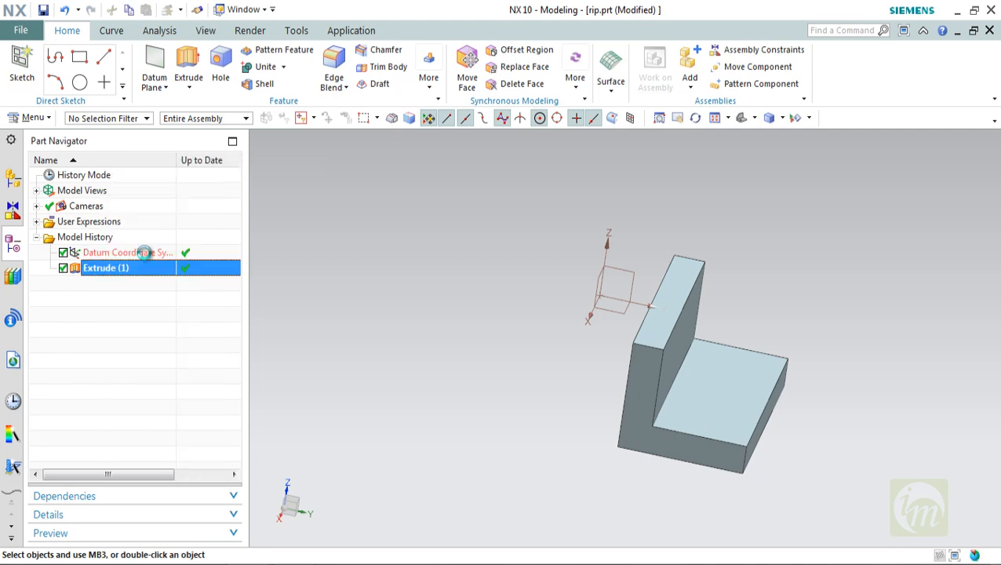
left_click(656, 174)
left_click(637, 201)
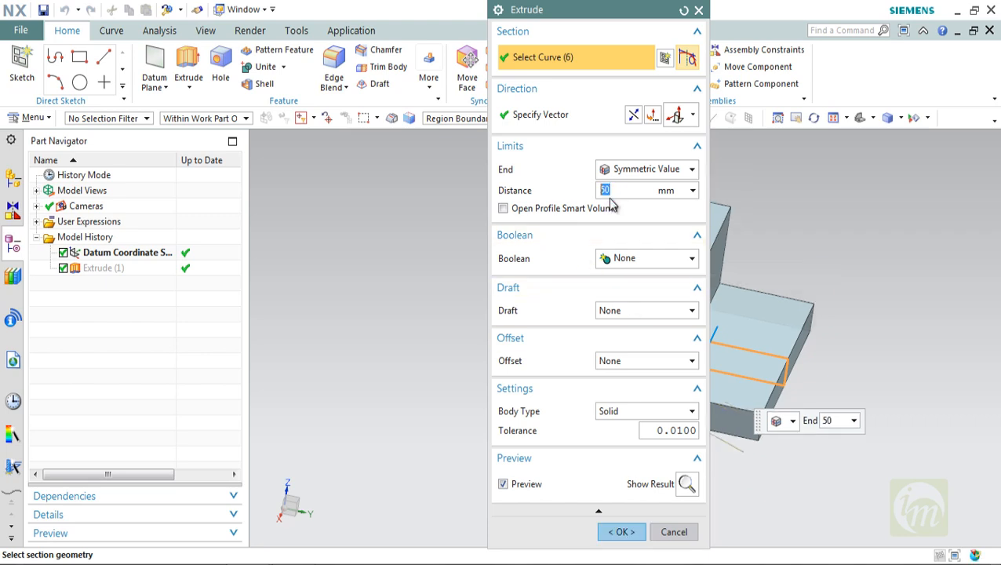
left_click(619, 533)
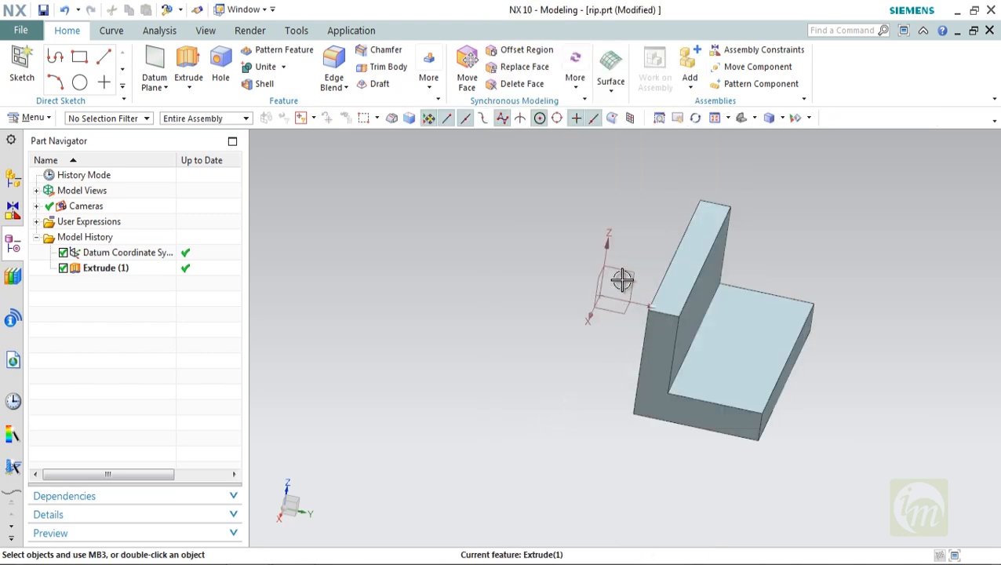
- Create a new sketch on the YZ plane of the datum coordinate system, through the middle of the L-shaped body
left_click(22, 67)
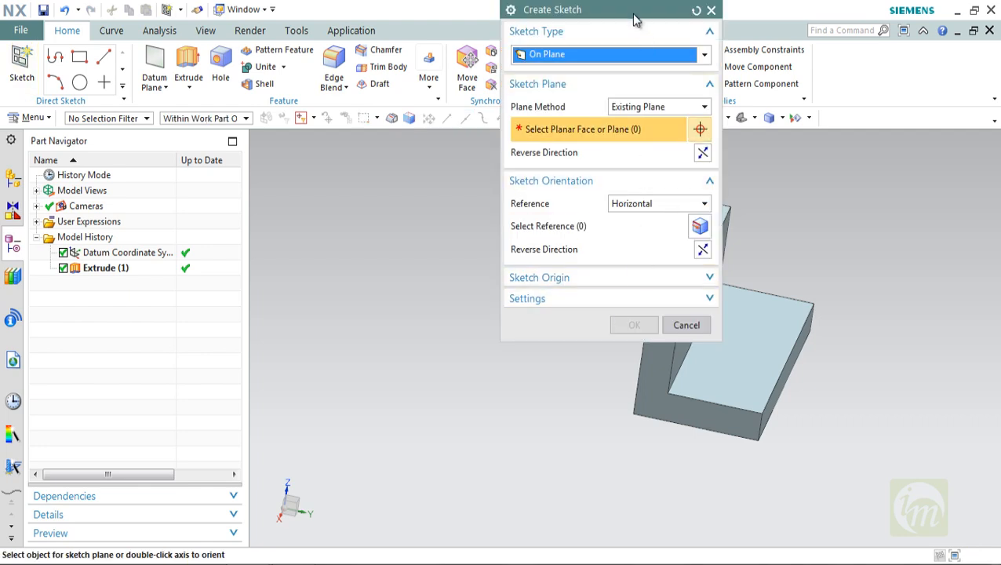
left_click_drag(635, 19, 358, 64)
left_click(619, 264)
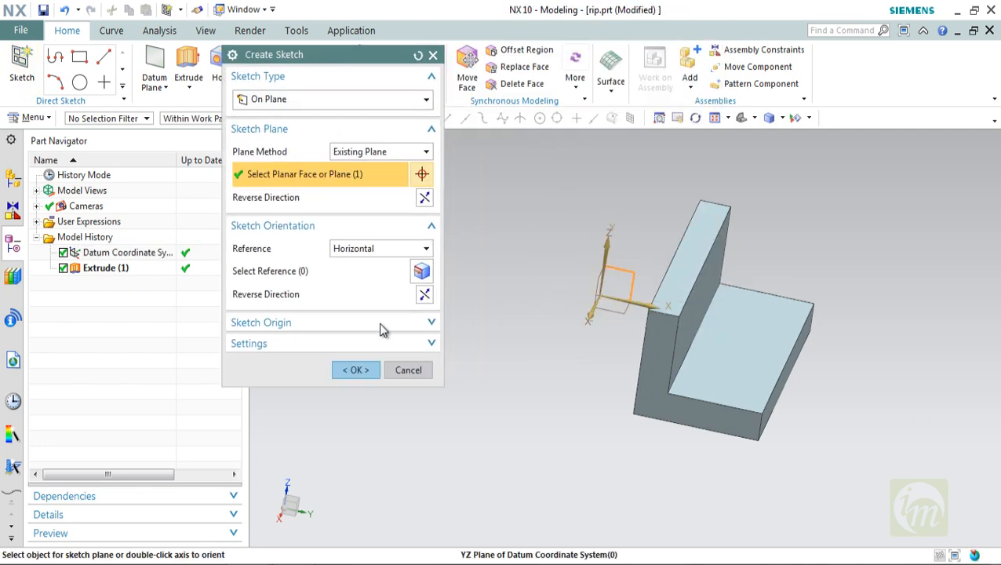
left_click(355, 370)
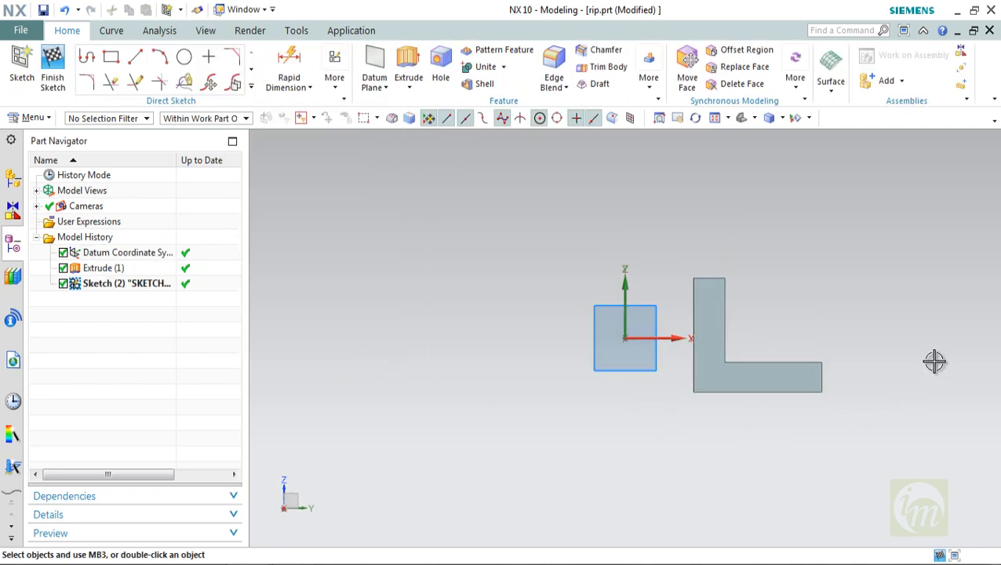
- Sketch a diagonal line about 18.9 mm long from the wall's inner edge to the foot's upper edge, and finish the sketch
left_click(135, 56)
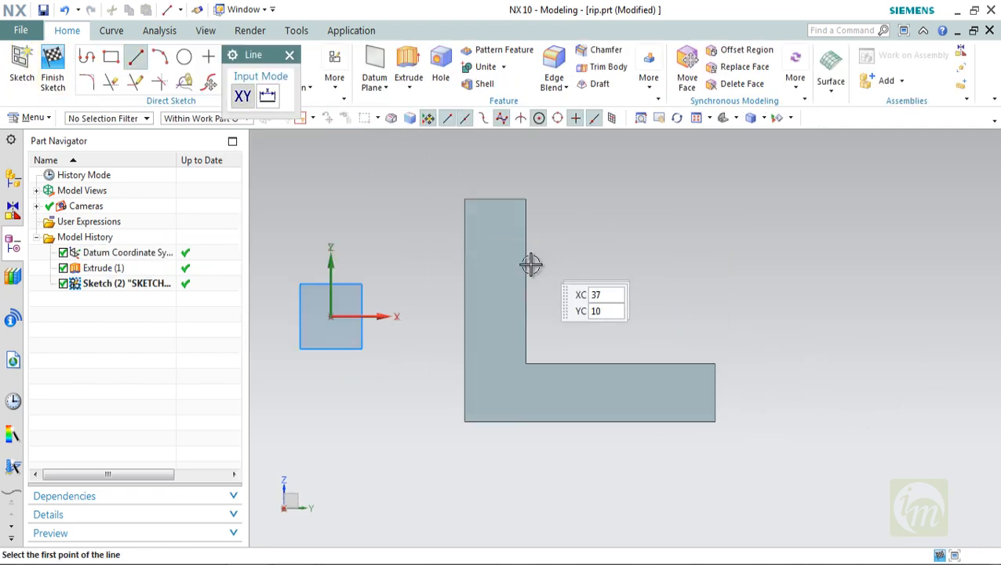
left_click(527, 272)
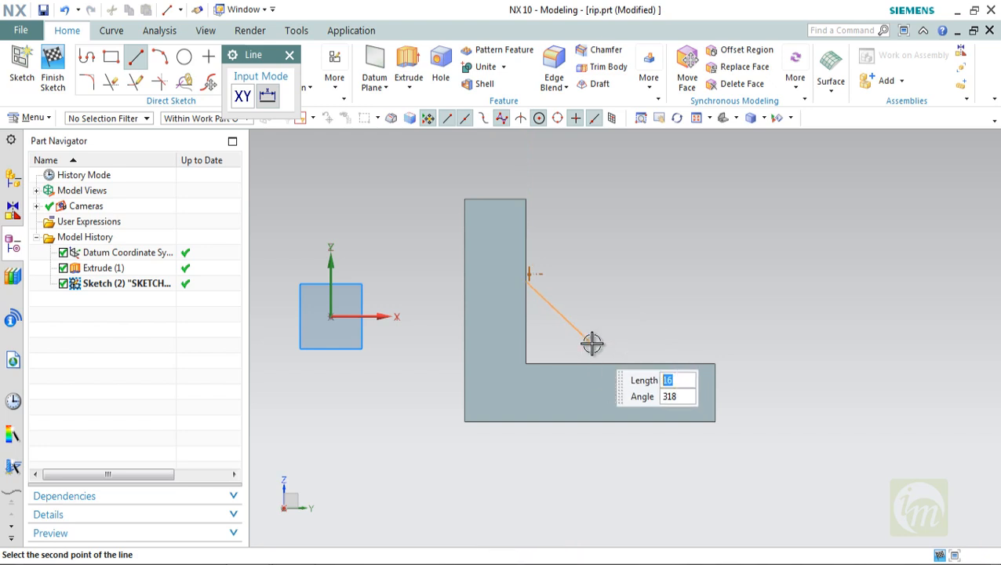
left_click(596, 362)
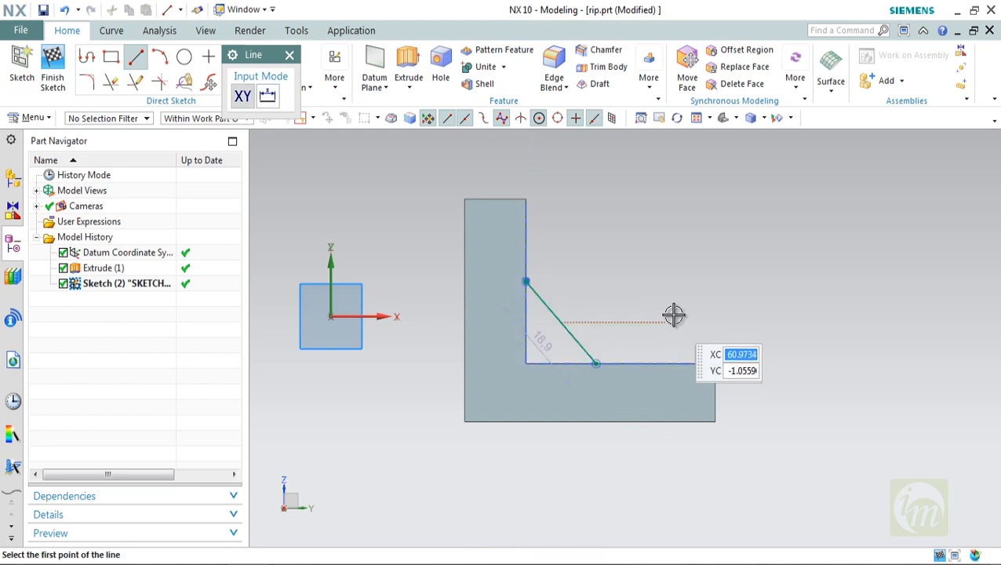
key("Escape")
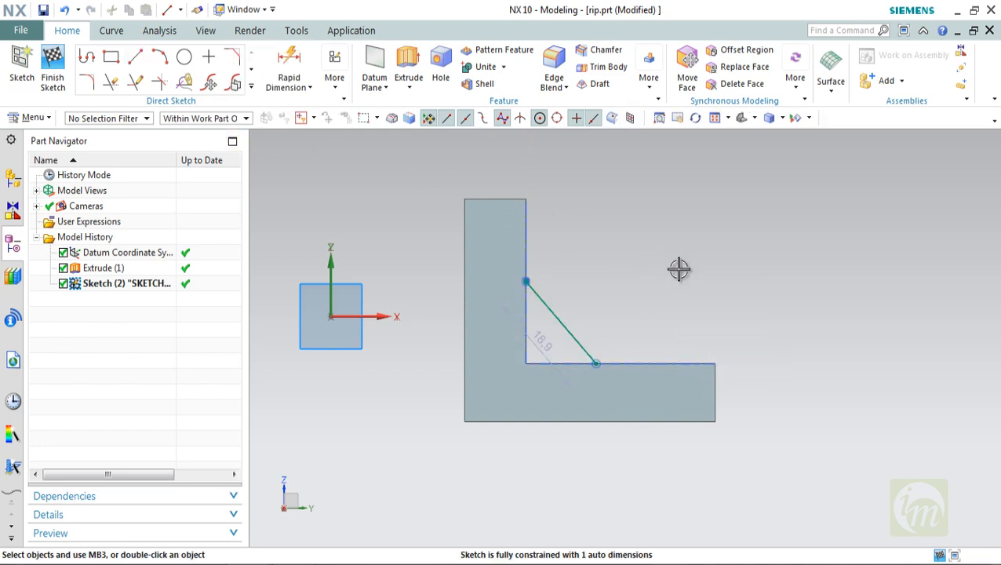
left_click(55, 75)
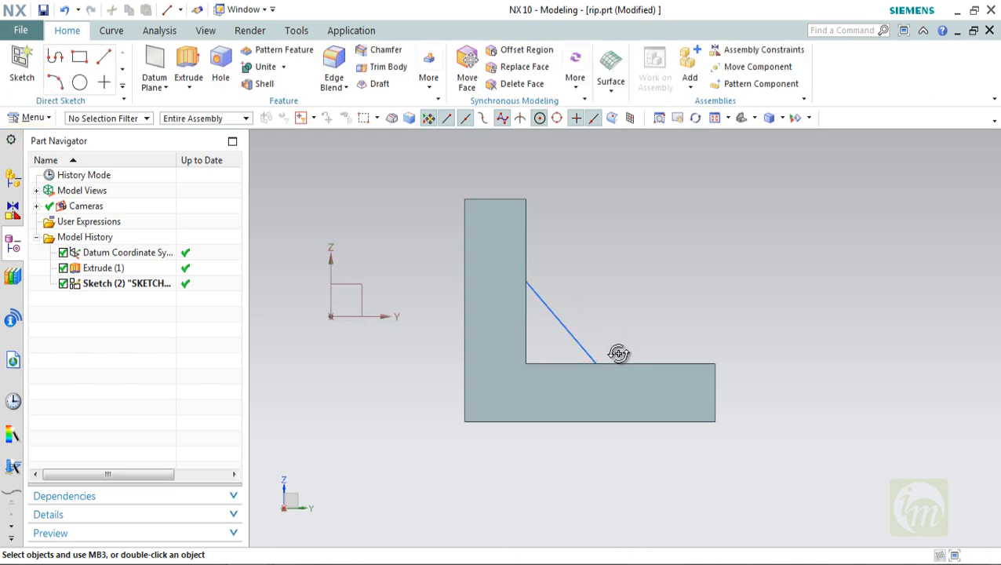
- Start a Rib feature on the L-shaped body and select the diagonal sketch line as its section
middle_click_drag(619, 353, 598, 373)
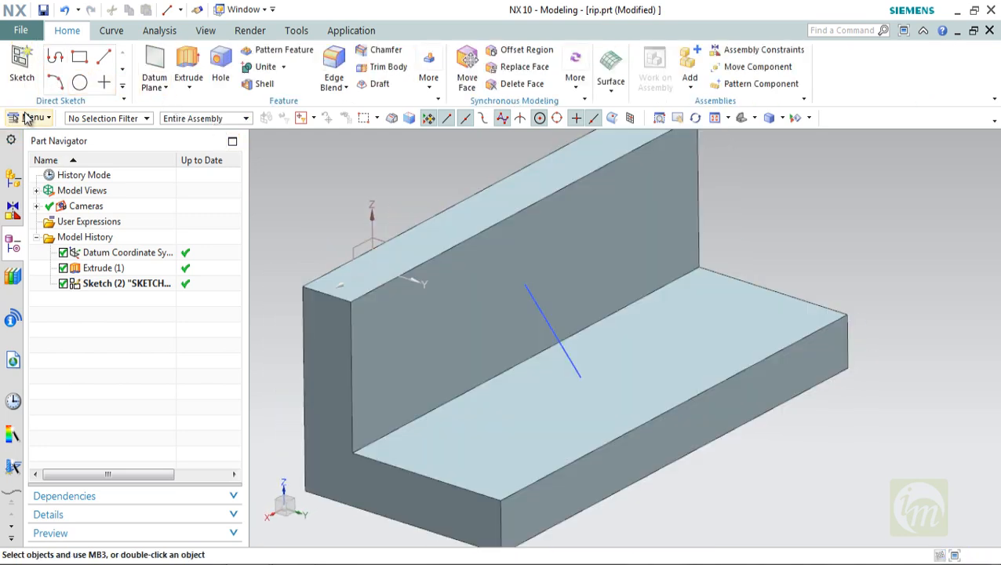
left_click(27, 118)
mouse_move(55, 189)
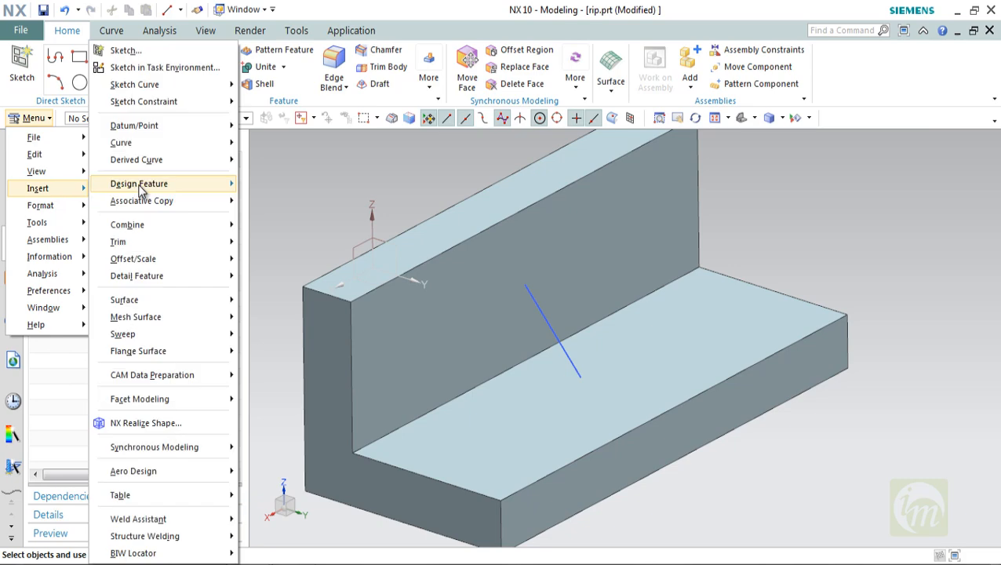
mouse_move(141, 191)
left_click(262, 430)
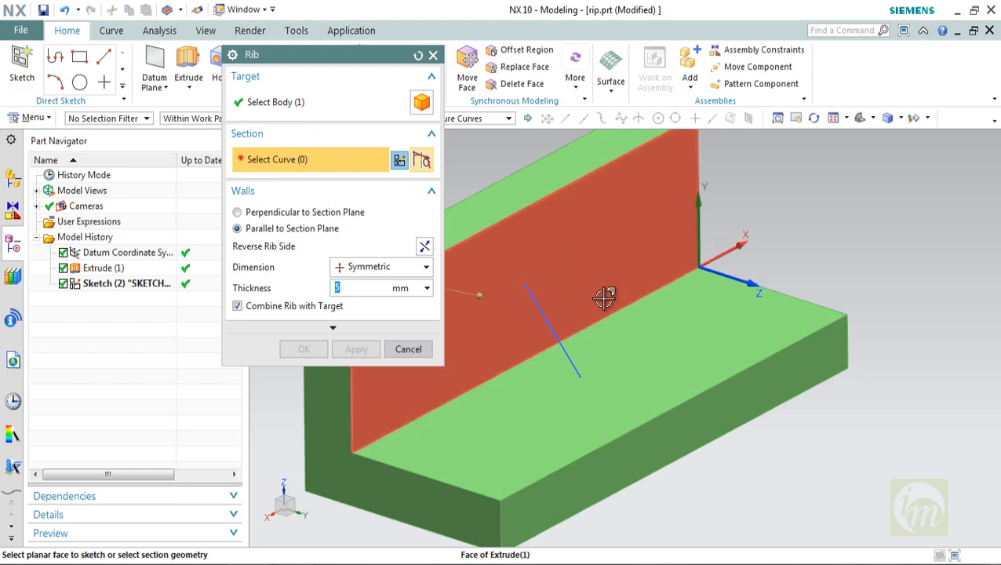
middle_click_drag(603, 293, 633, 287)
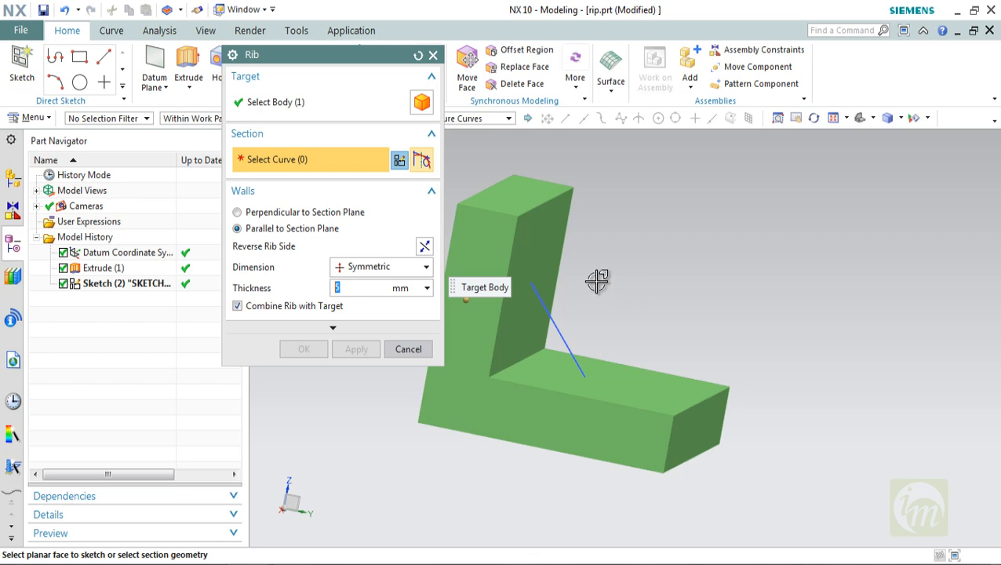
left_click(557, 318)
- Set the rib's symmetric thickness to 30 mm
middle_click_drag(675, 329, 623, 335)
left_click_drag(538, 335, 515, 362)
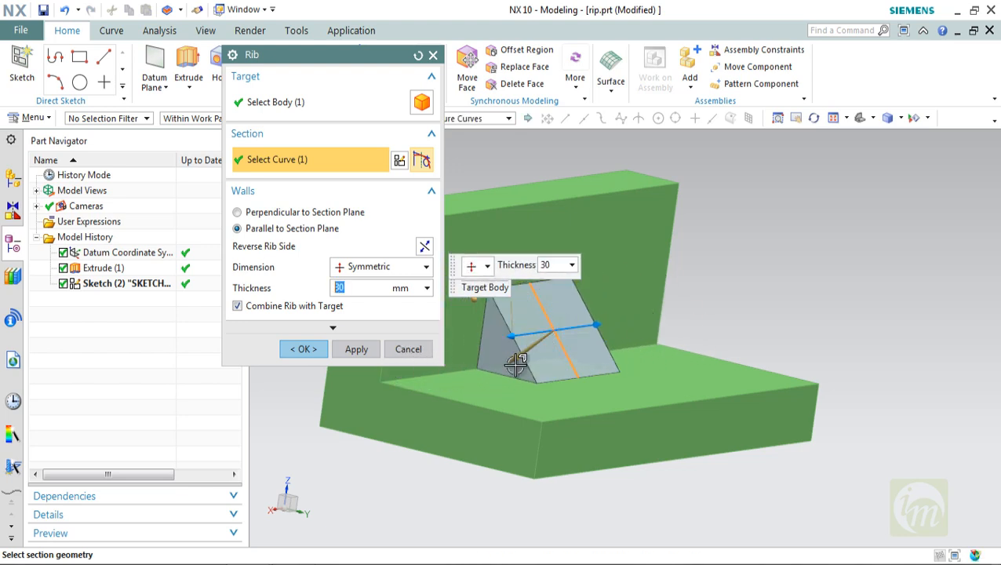
middle_click_drag(538, 410, 558, 413)
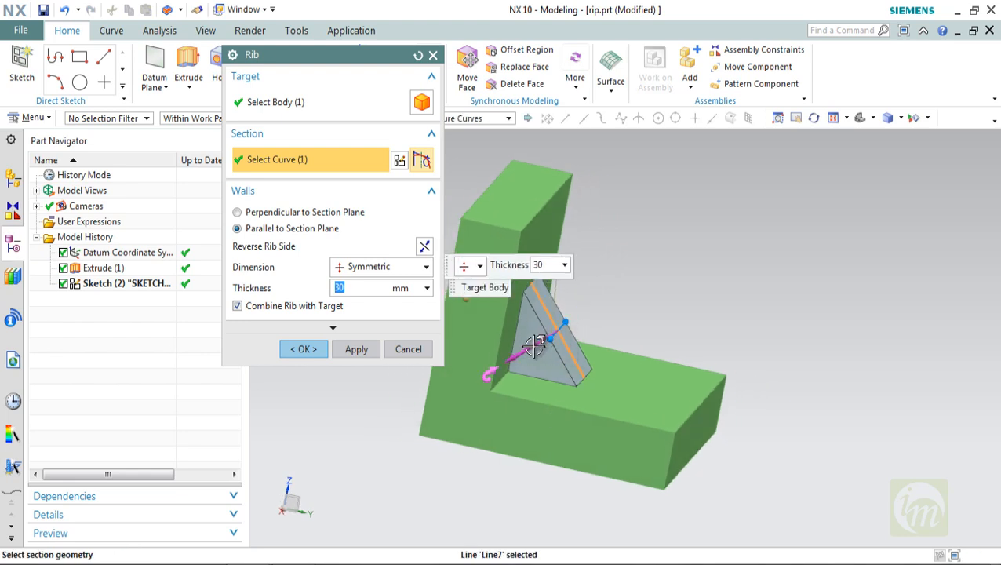
- Try to create the rib with its side reversed, and restore the original rib side
left_click(424, 246)
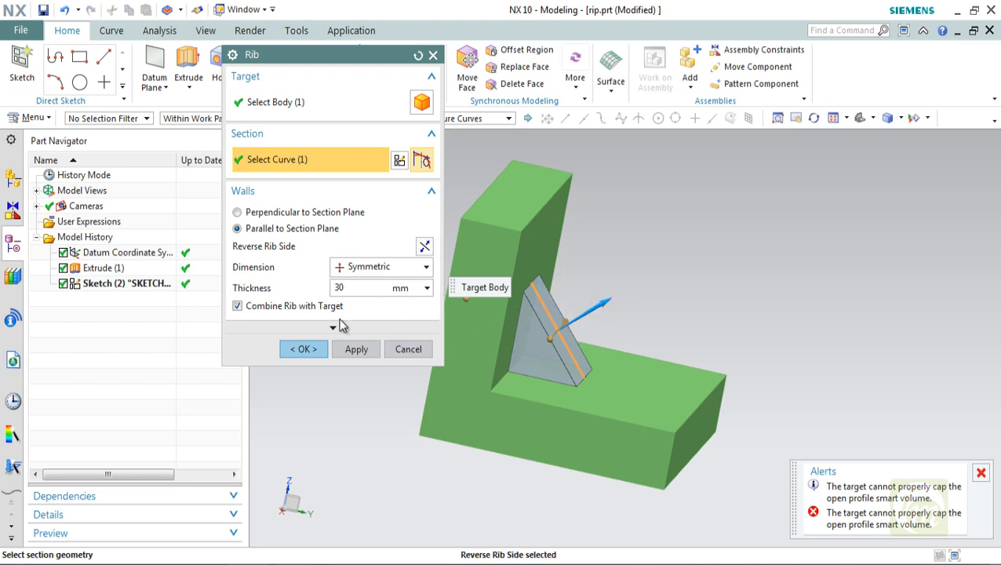
left_click(339, 349)
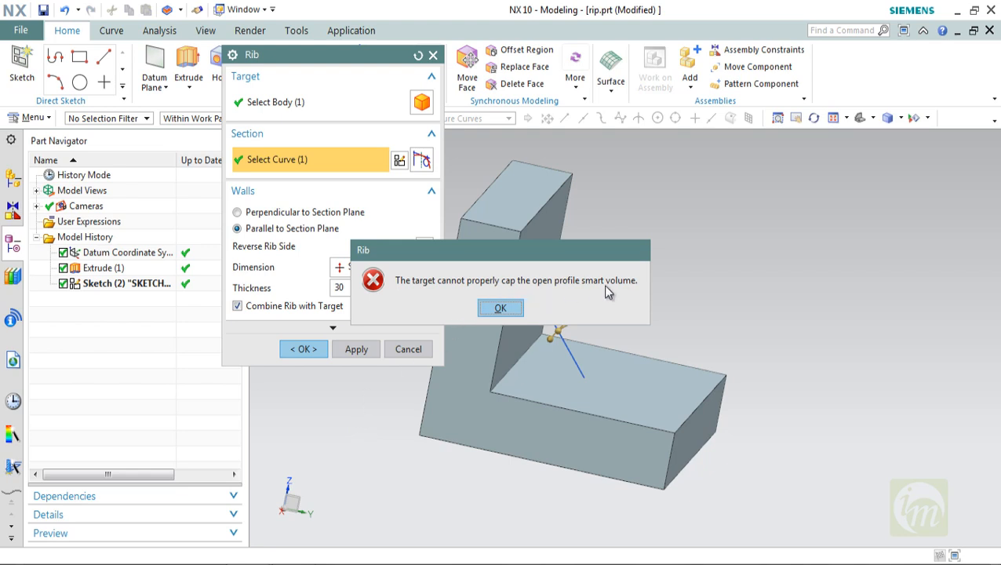
left_click(503, 308)
left_click(602, 308)
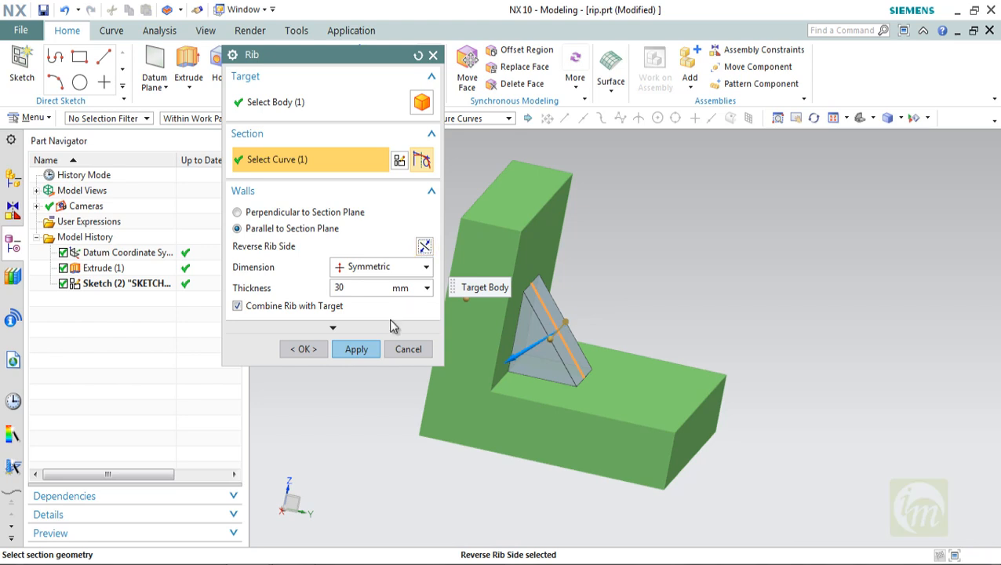
- Create the 30 mm rib parallel to the section plane, combined with the L-shaped body, and inspect it
left_click(356, 349)
middle_click_drag(722, 322, 668, 301)
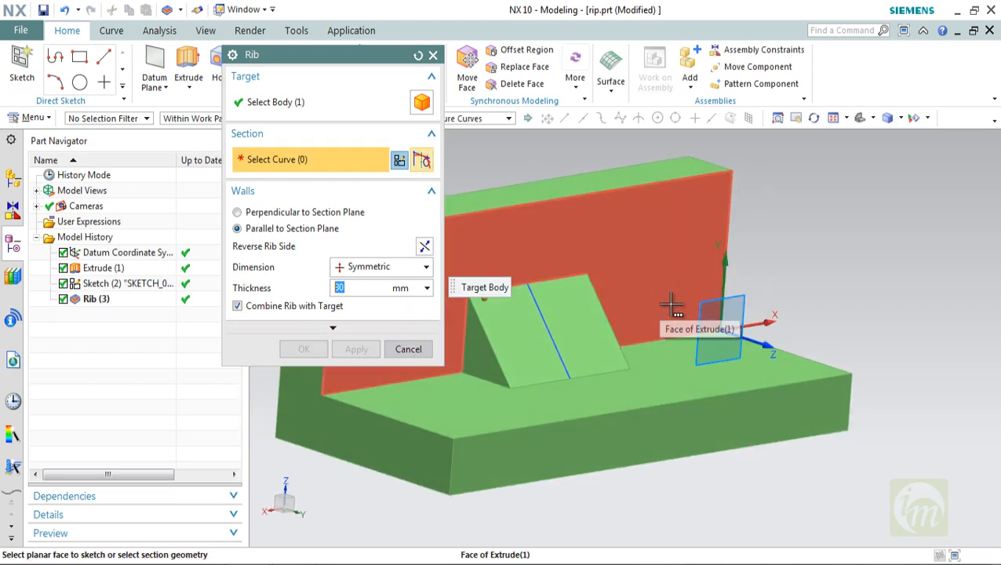
left_click(366, 267)
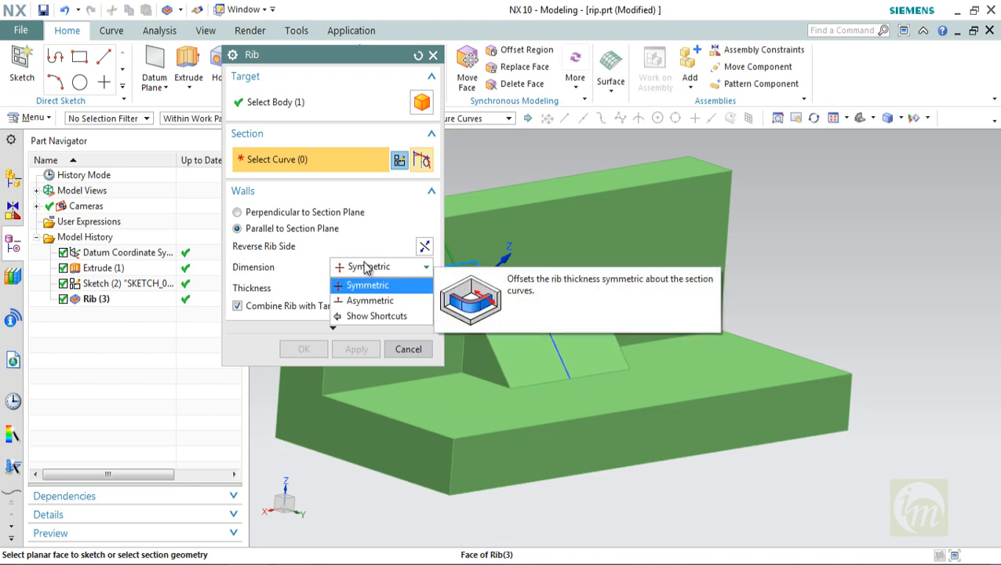
left_click(339, 230)
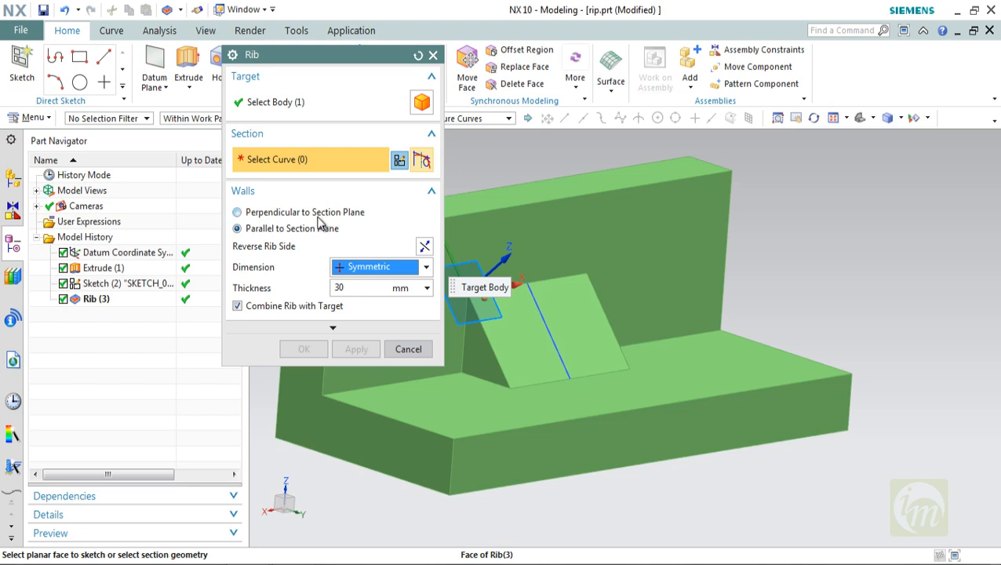
left_click(332, 212)
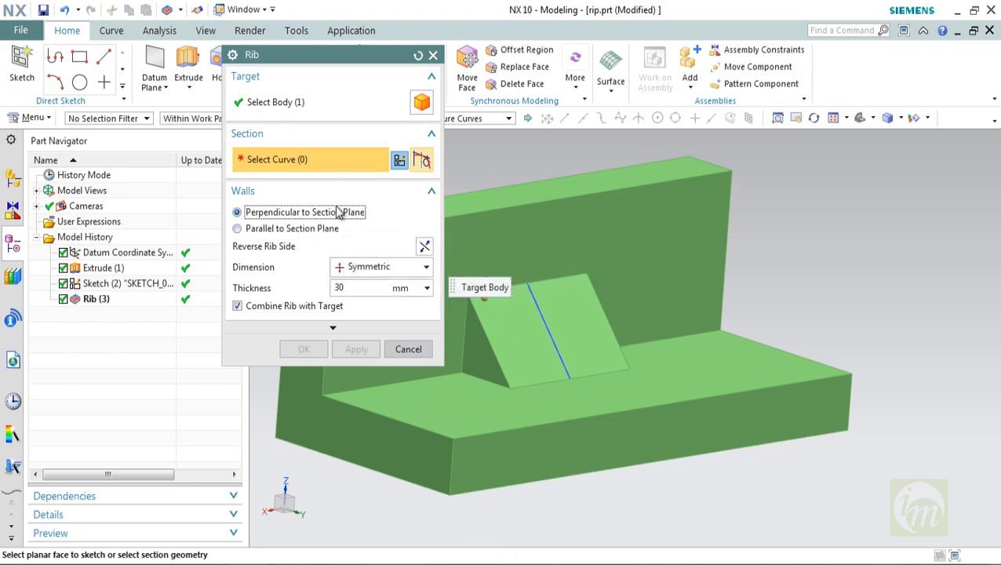
left_click(432, 55)
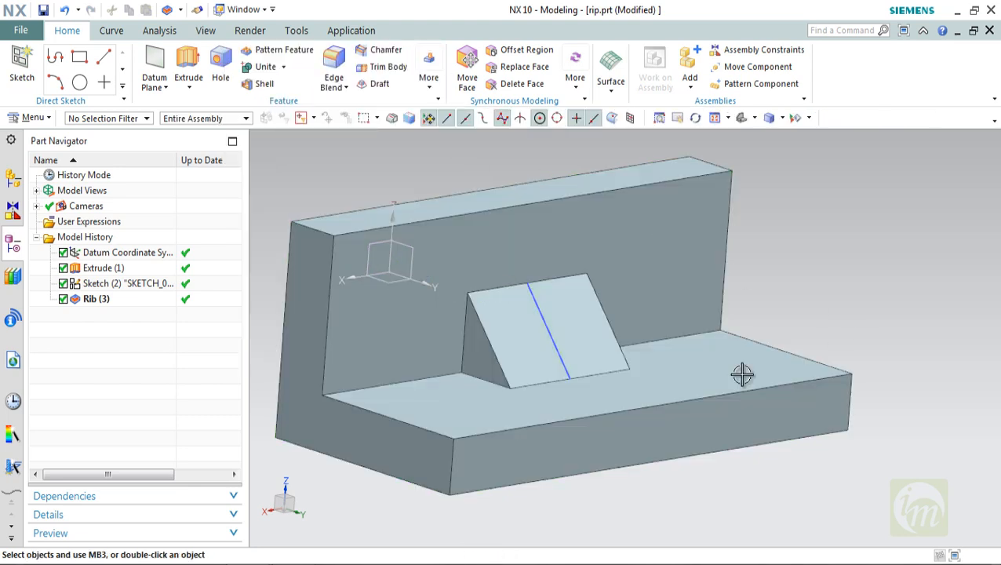
- Undo the rib, its sketch and the L-shaped extrusion, back to the datum coordinate system
middle_click_drag(742, 374, 699, 346)
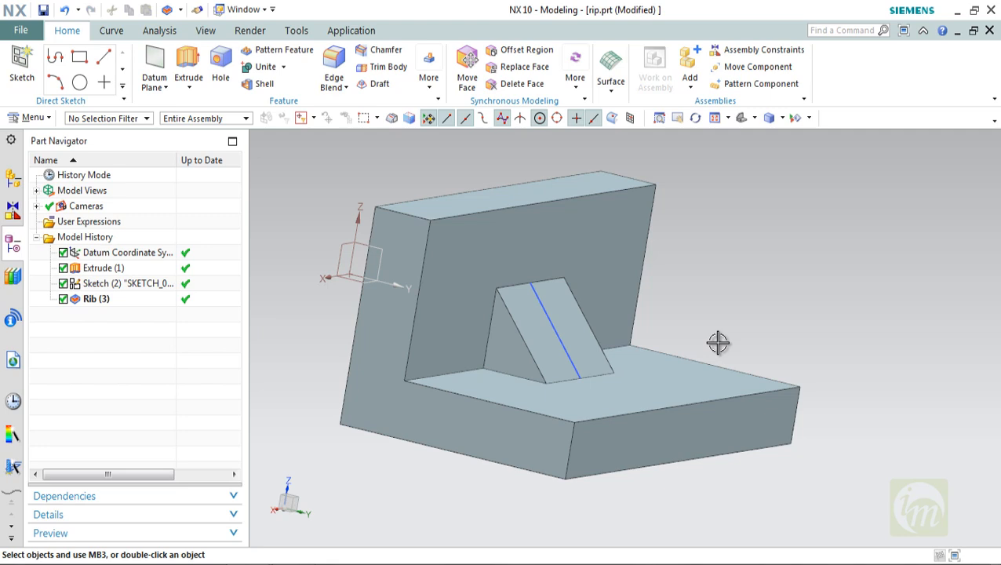
key("ctrl+z")
key("ctrl+z")
key("ctrl+z")
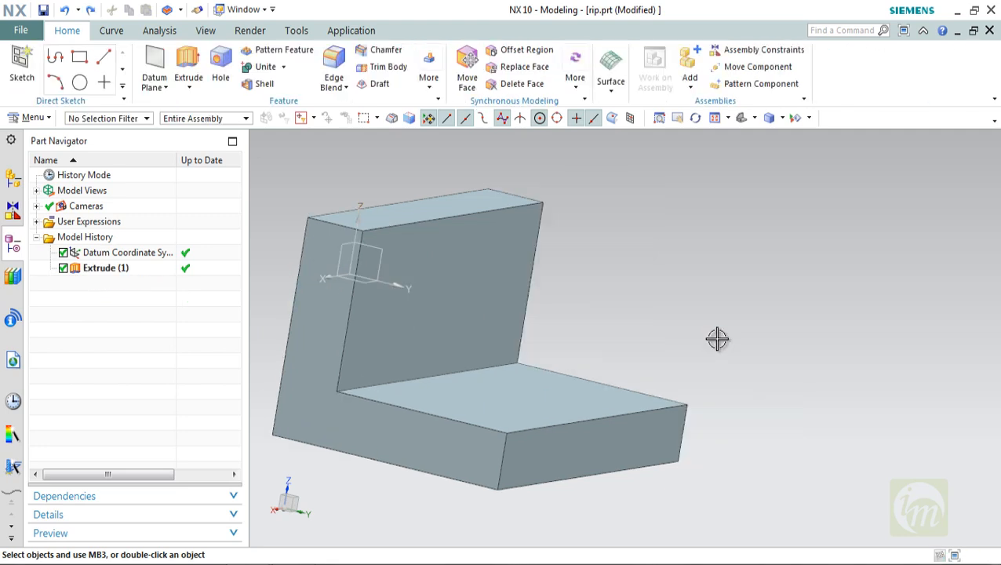
key("ctrl+z")
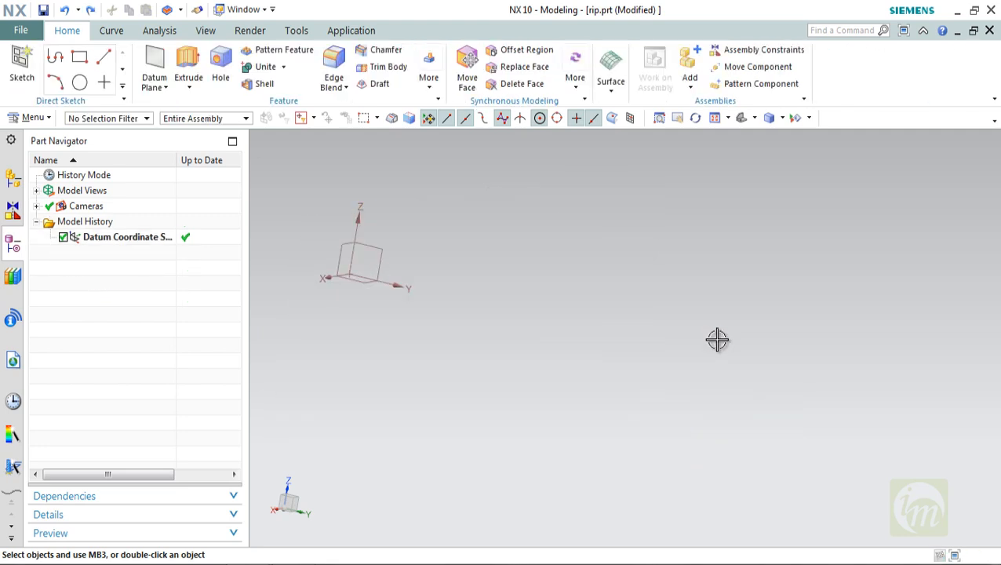
- Start an Extrude with a new sketch on the horizontal XY datum plane and draw a rectangle about 20 by 16 mm beside the origin
middle_click_drag(416, 345, 576, 368, "shift")
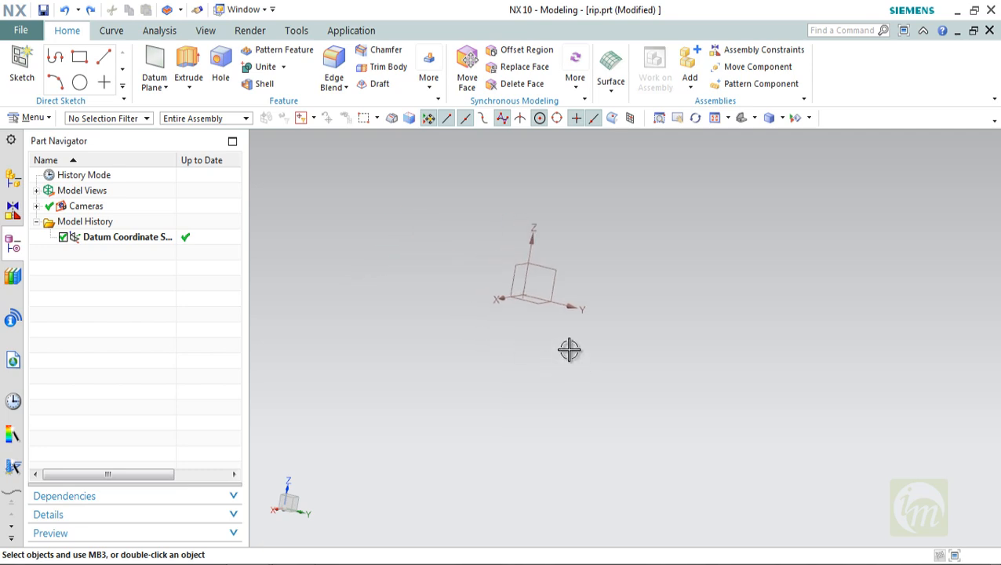
left_click(189, 69)
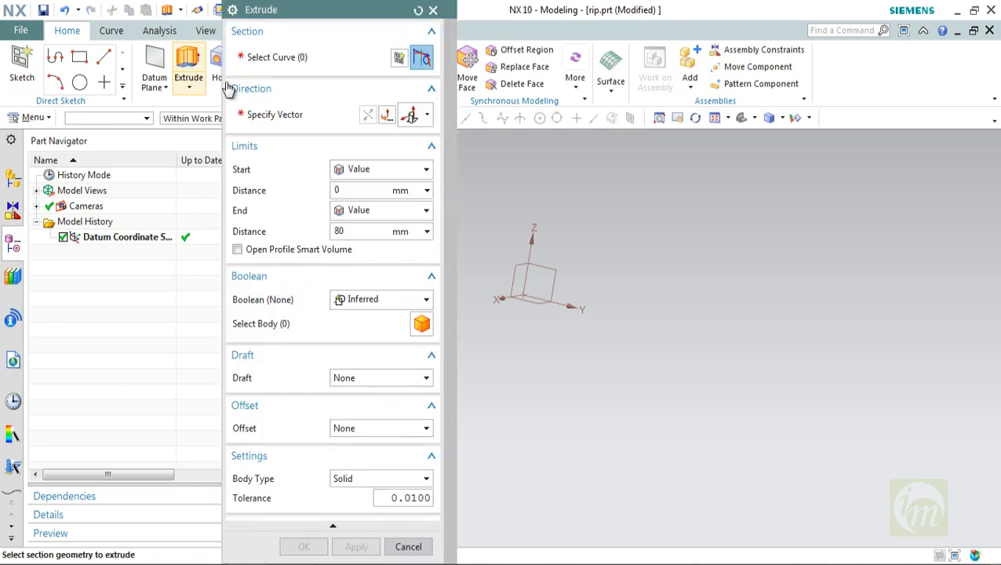
left_click(546, 298)
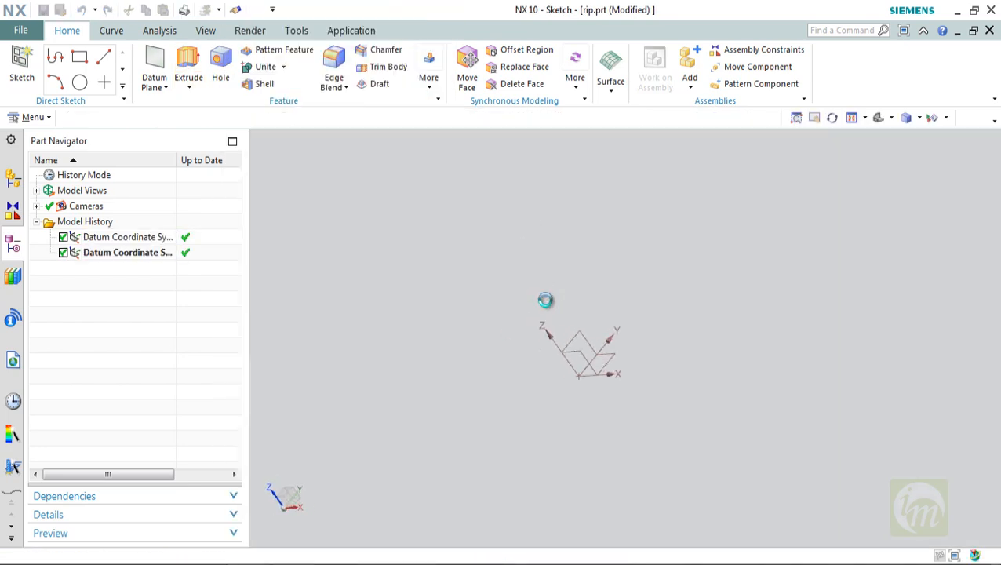
left_click(216, 67)
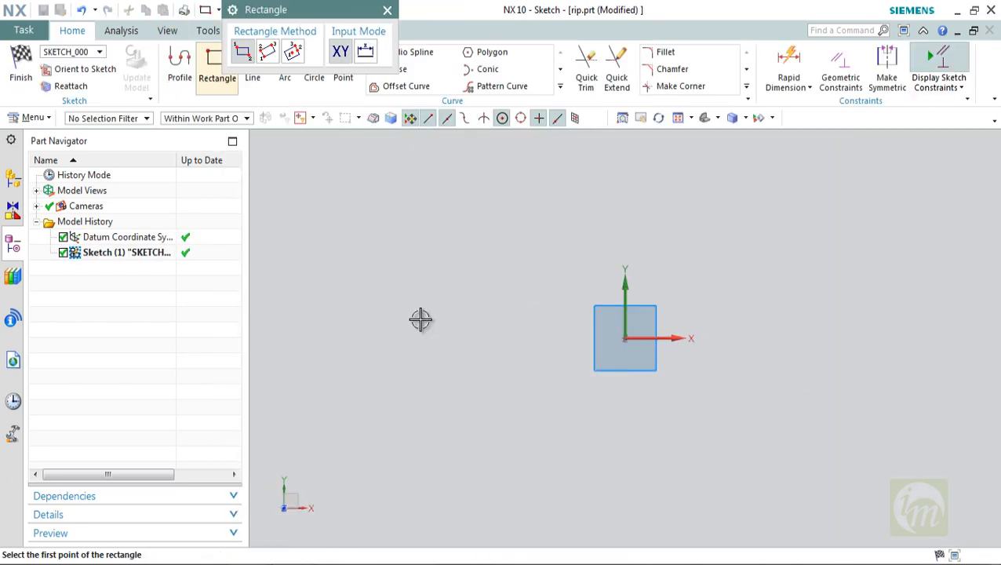
left_click(408, 303)
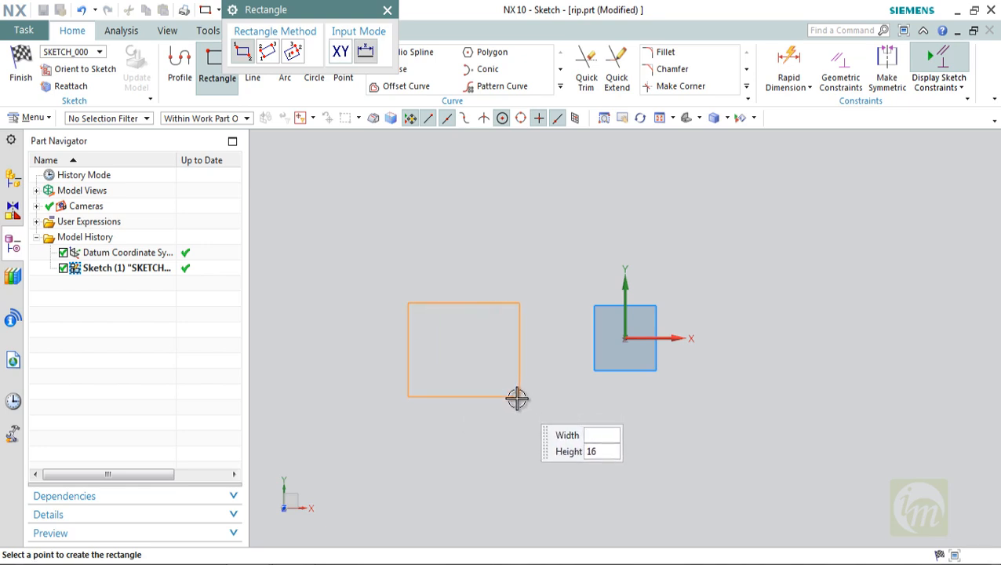
left_click(520, 396)
key("Escape")
- Set the rectangle's width and height to 200 mm each
left_click_drag(471, 367, 463, 418)
double_click(461, 417)
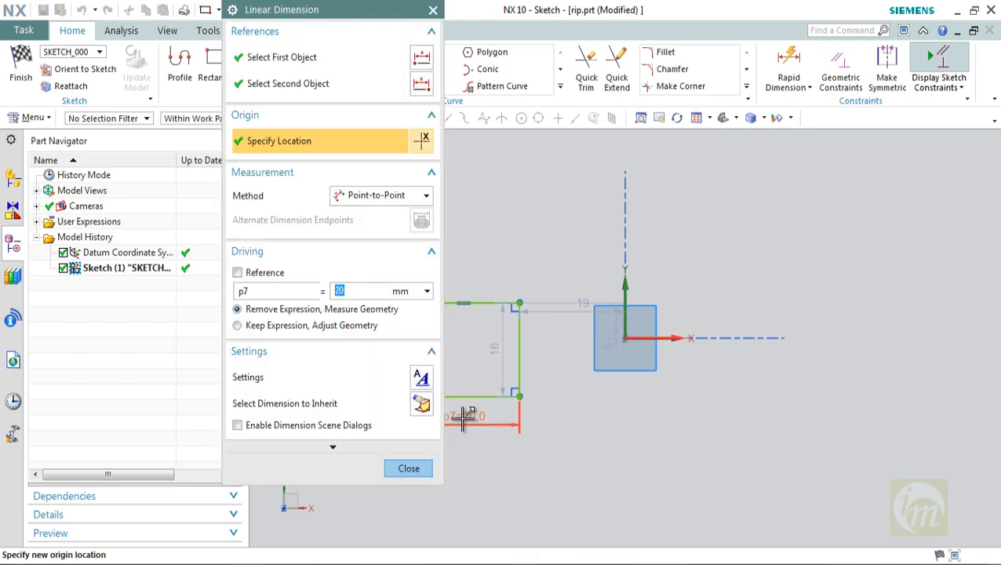
type("2")
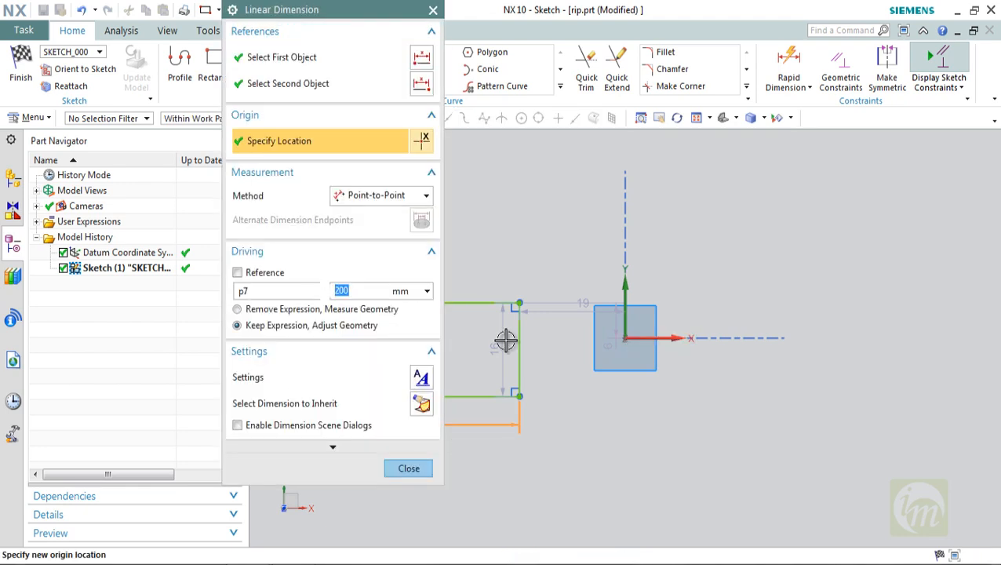
double_click(497, 345)
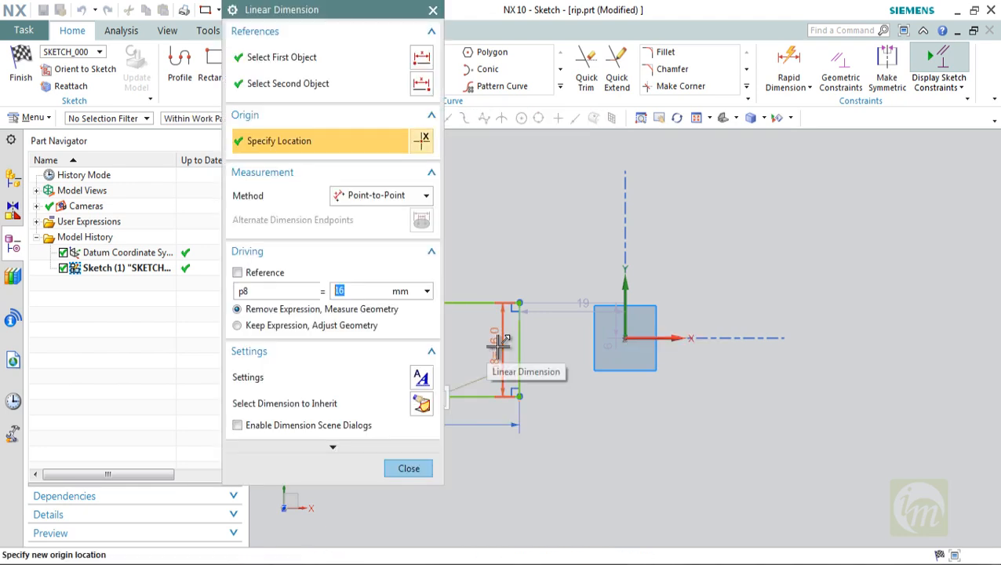
type("200")
key("Return")
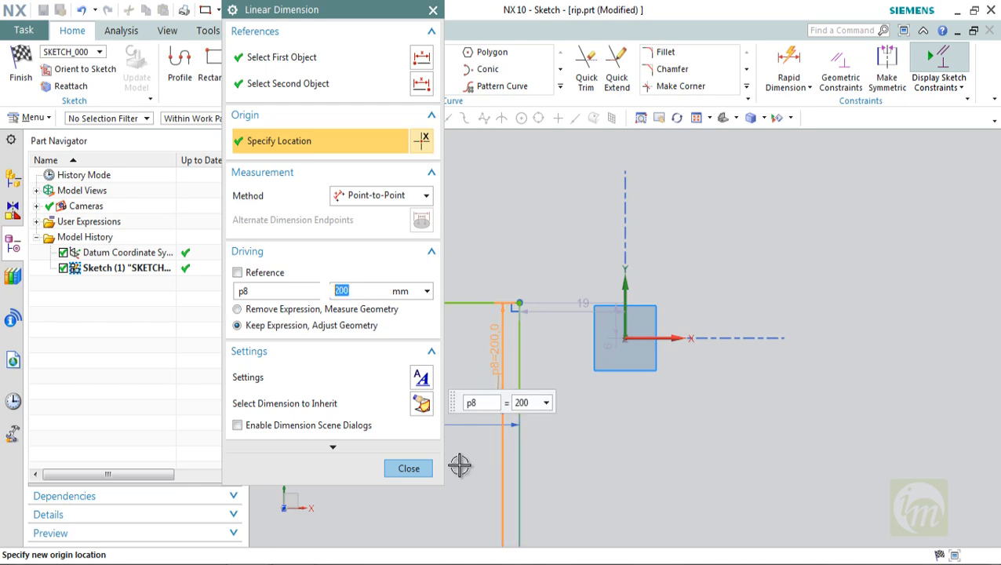
left_click(408, 468)
scroll(567, 319, "down", 3)
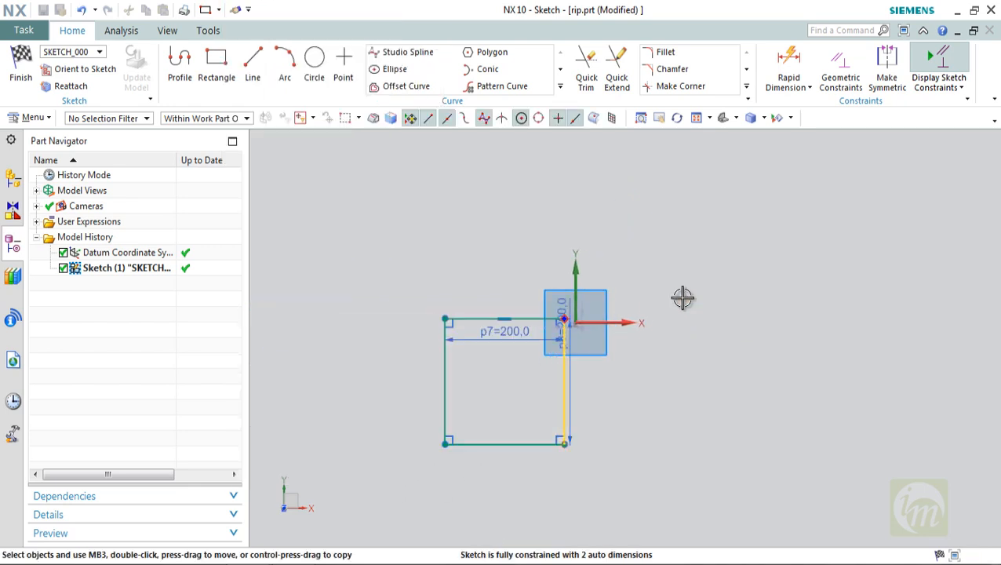
- Finish the sketch and extrude the square profile 200 mm into a solid block
left_click(23, 71)
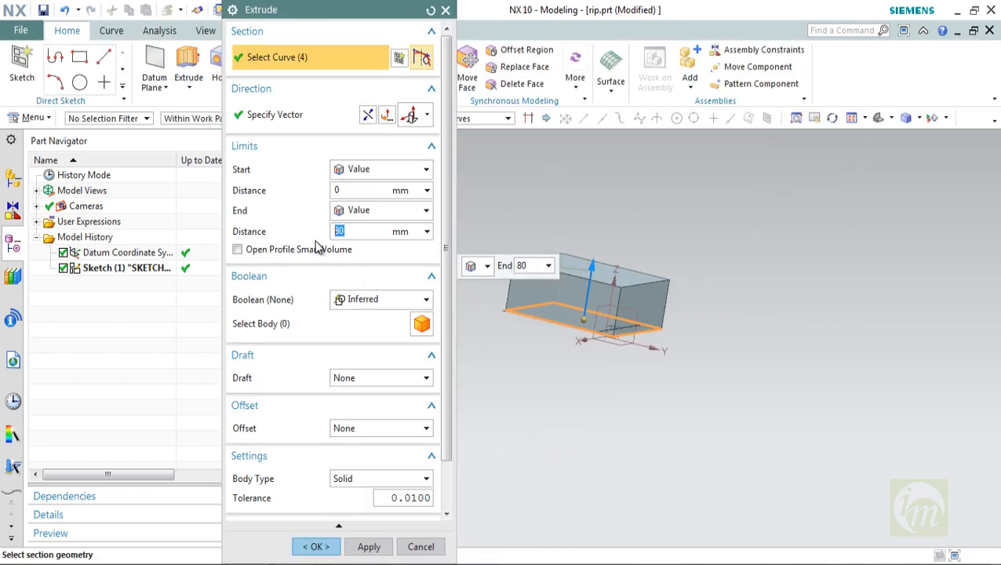
type("0")
key("Return")
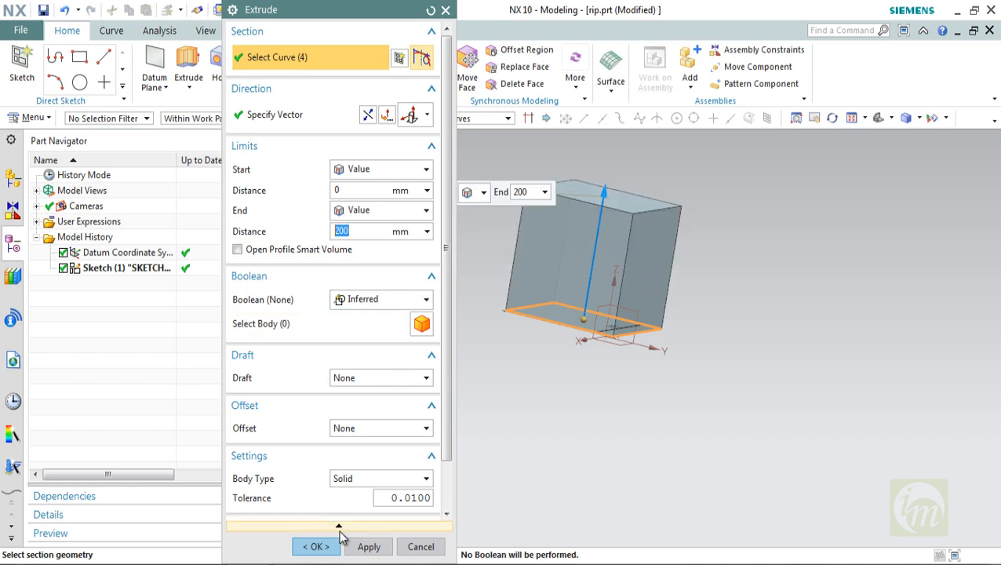
left_click(353, 545)
left_click(420, 546)
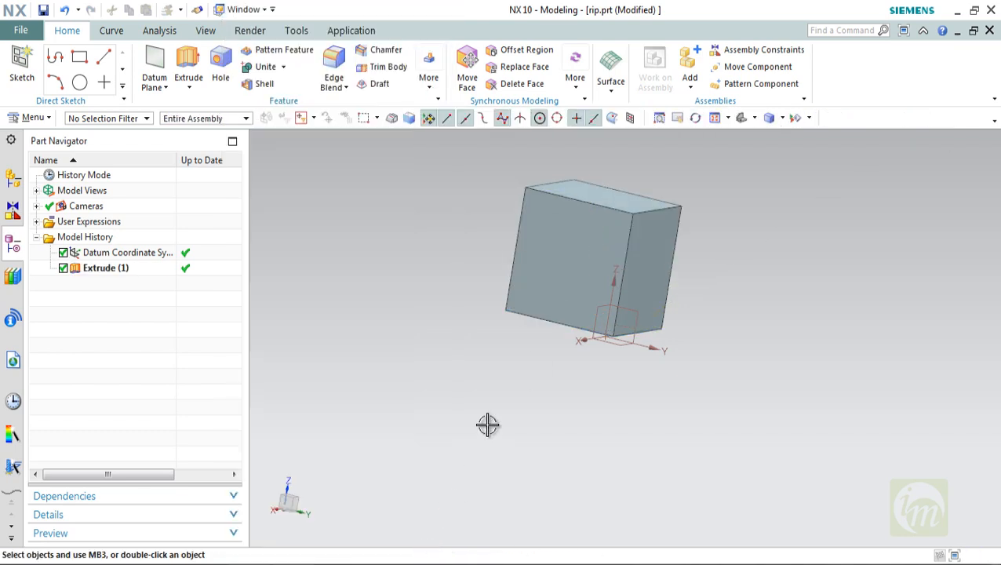
- Create a sketch on the block's top face
middle_click_drag(634, 233, 579, 298, "shift")
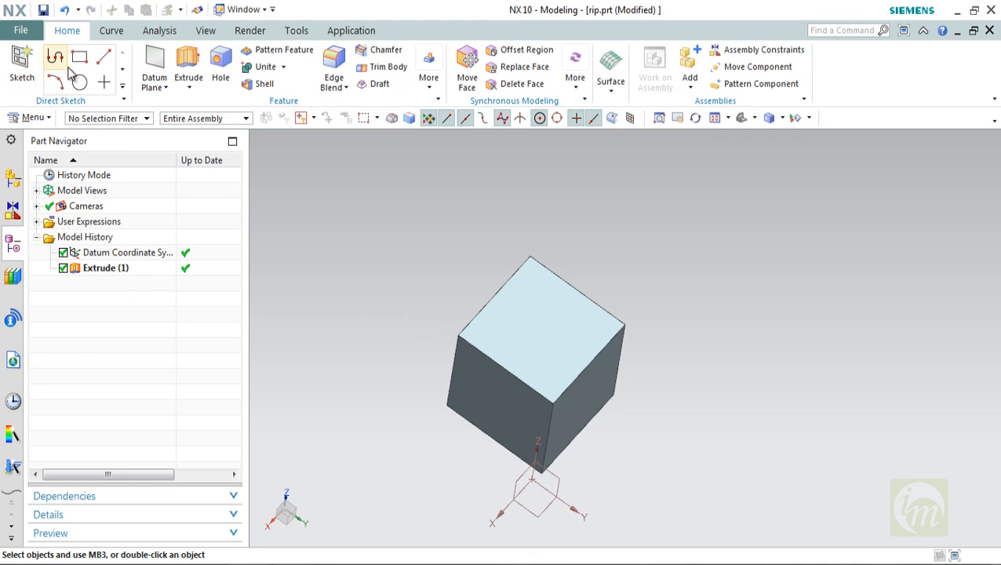
left_click(22, 66)
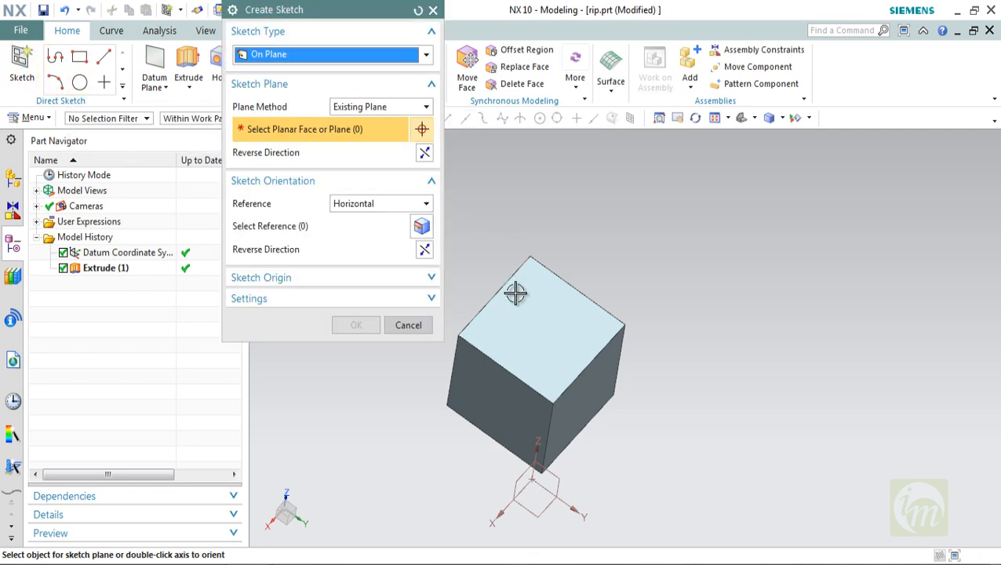
left_click(516, 315)
left_click(357, 326)
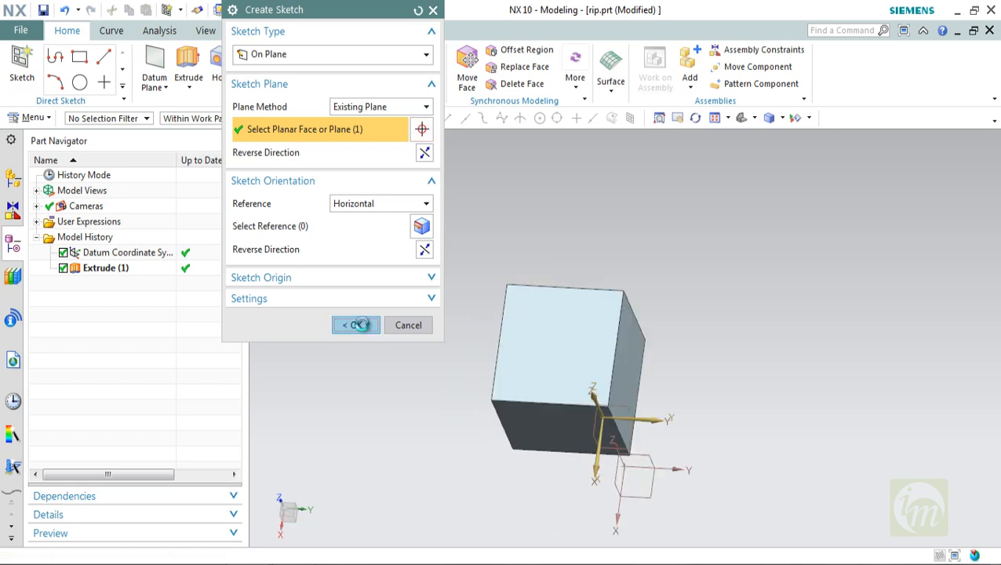
- Draw an 80 mm diameter circle at the centre of the block's top face and finish the sketch
left_click(187, 57)
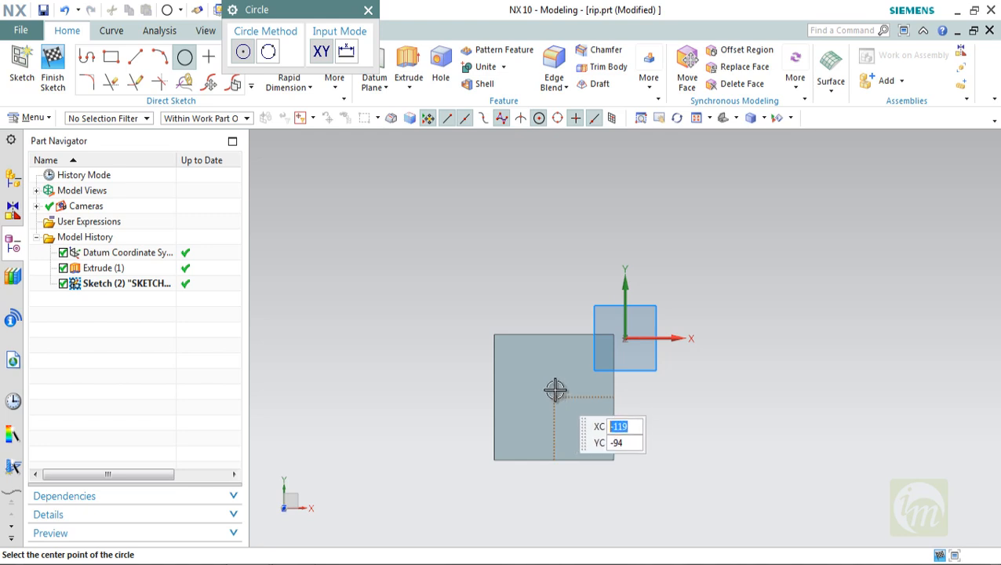
left_click(555, 396)
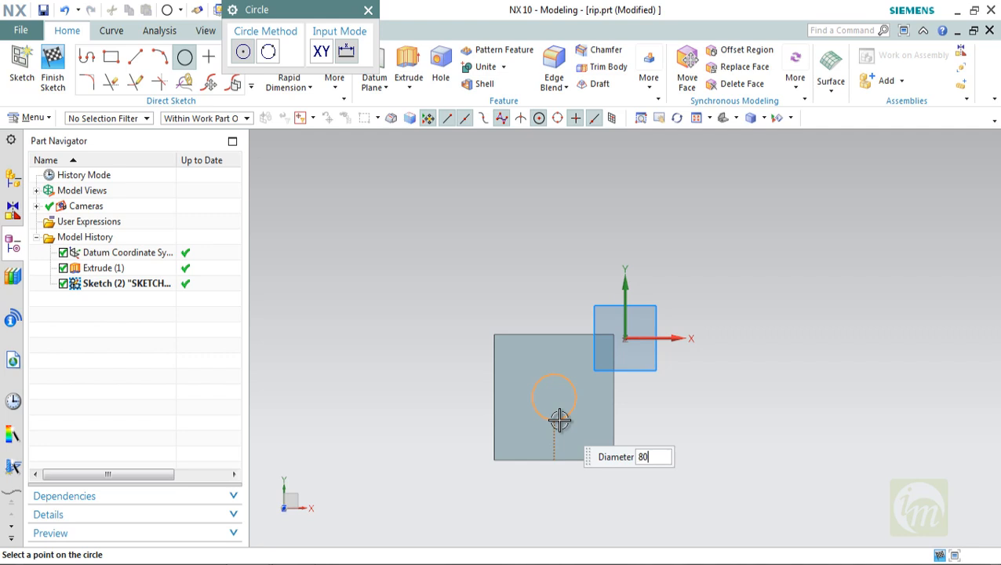
key("Return")
key("Escape")
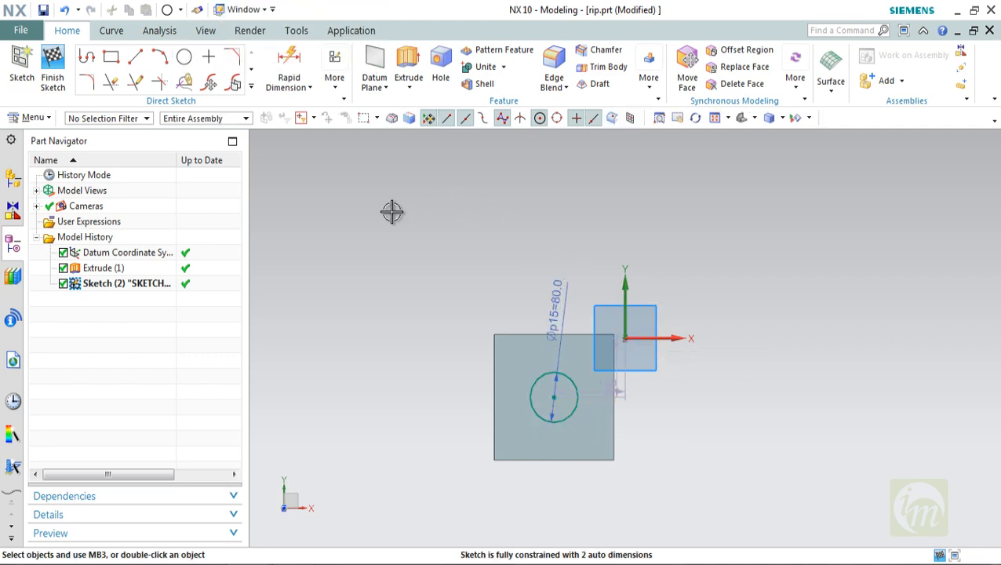
left_click(51, 64)
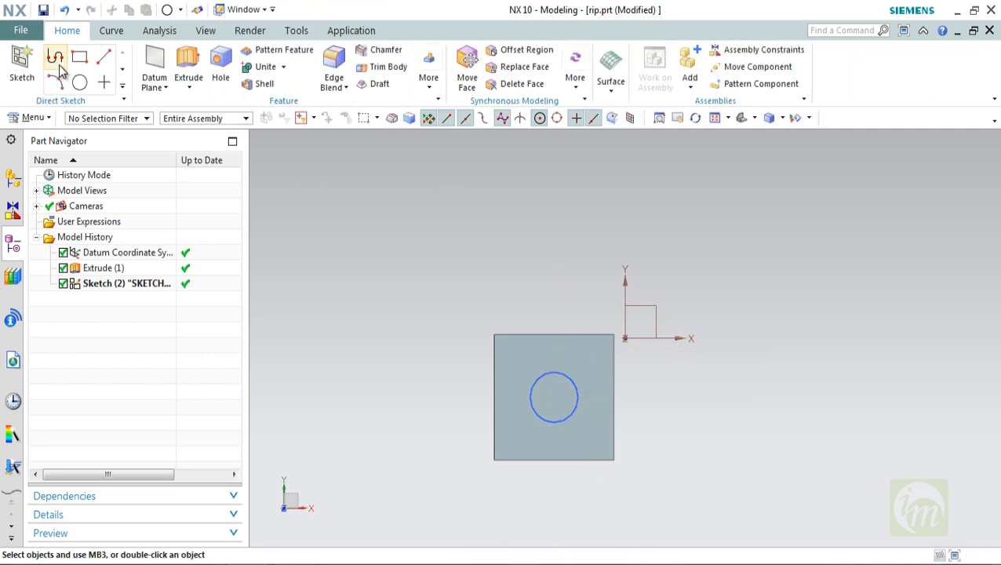
- Extrude the circle 1200 mm upward from the block's top face, with the inferred Boolean uniting it to the block
middle_click_drag(493, 262, 505, 279)
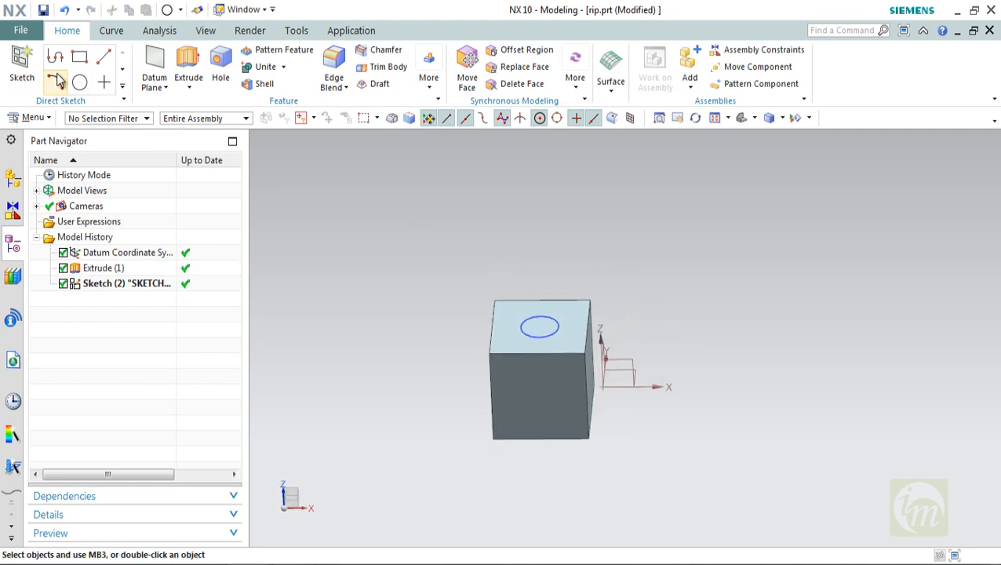
left_click(188, 64)
left_click(541, 317)
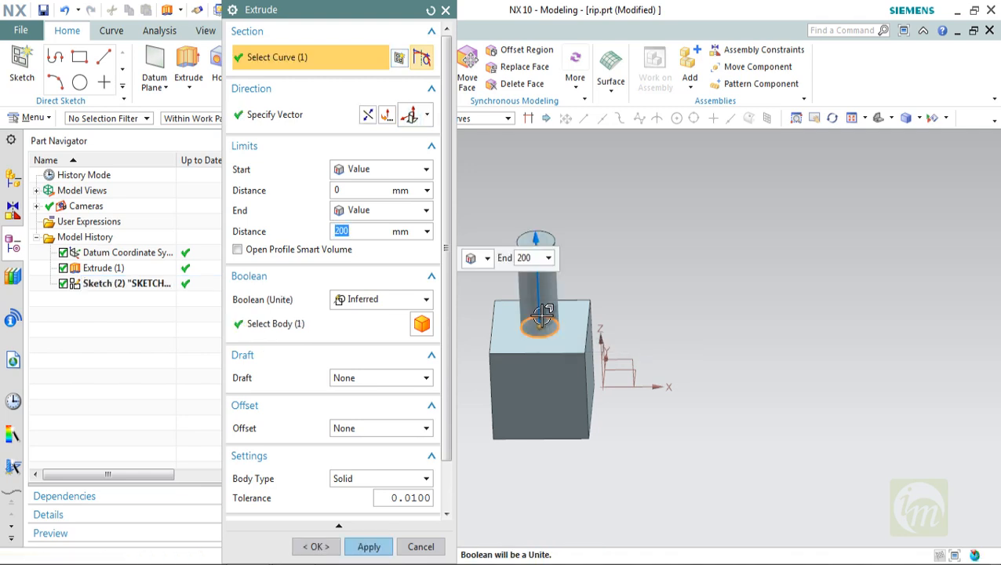
left_click(378, 225)
type("1200")
key("Return")
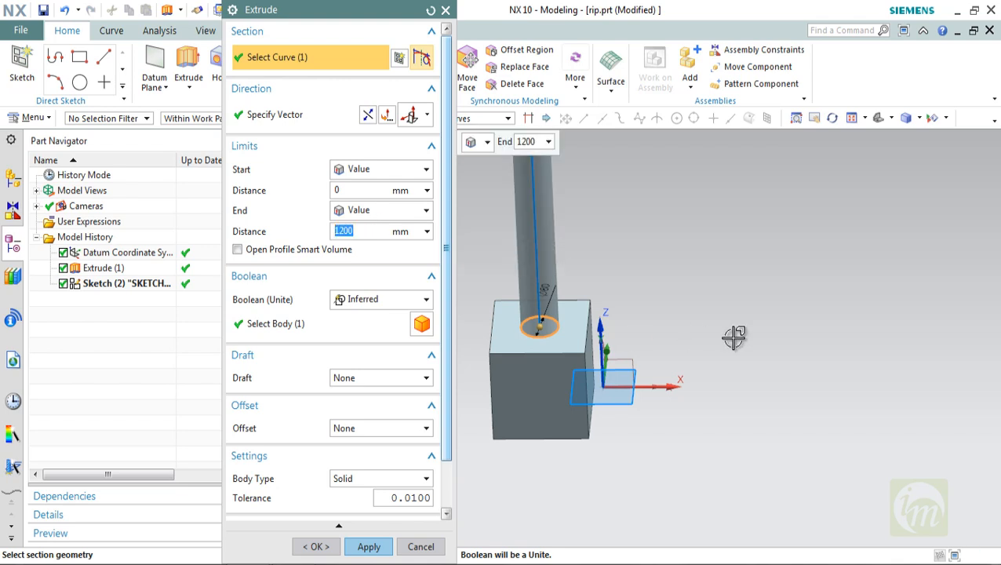
scroll(733, 337, "down", 3)
middle_click_drag(733, 337, 748, 251)
scroll(673, 395, "up", 5)
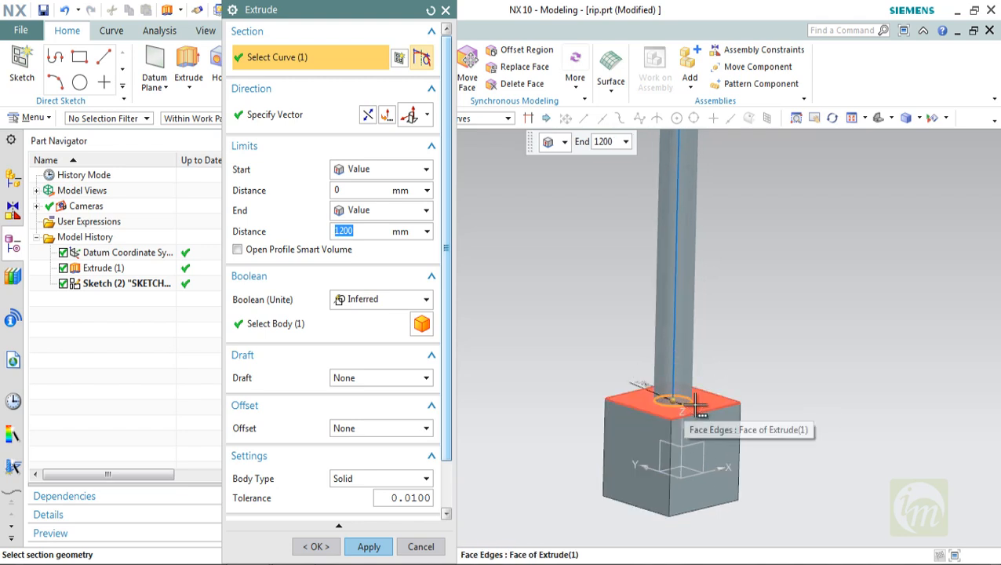
left_click(316, 546)
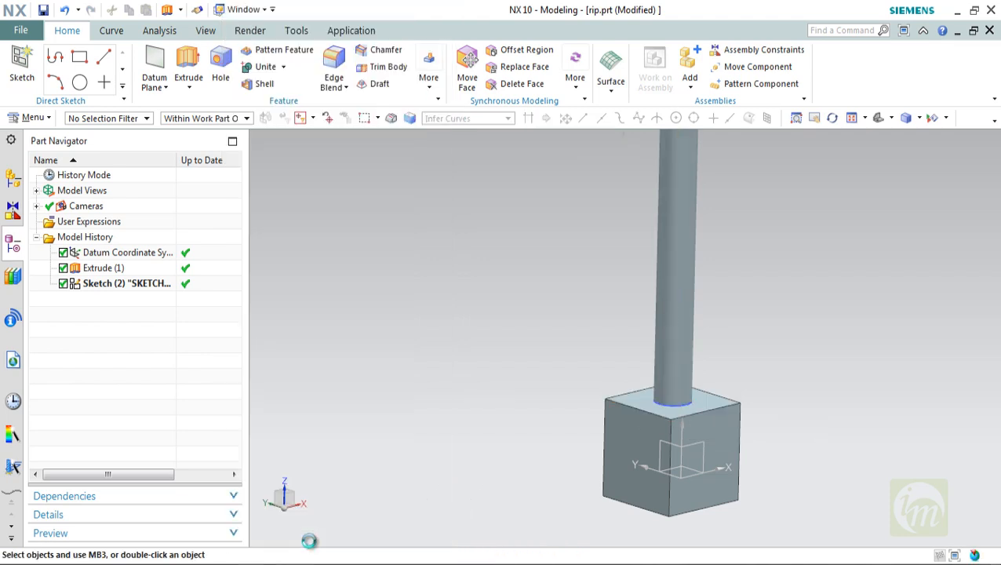
- Examine the junction between the tall cylindrical post and the block's top face
scroll(759, 439, "up", 5)
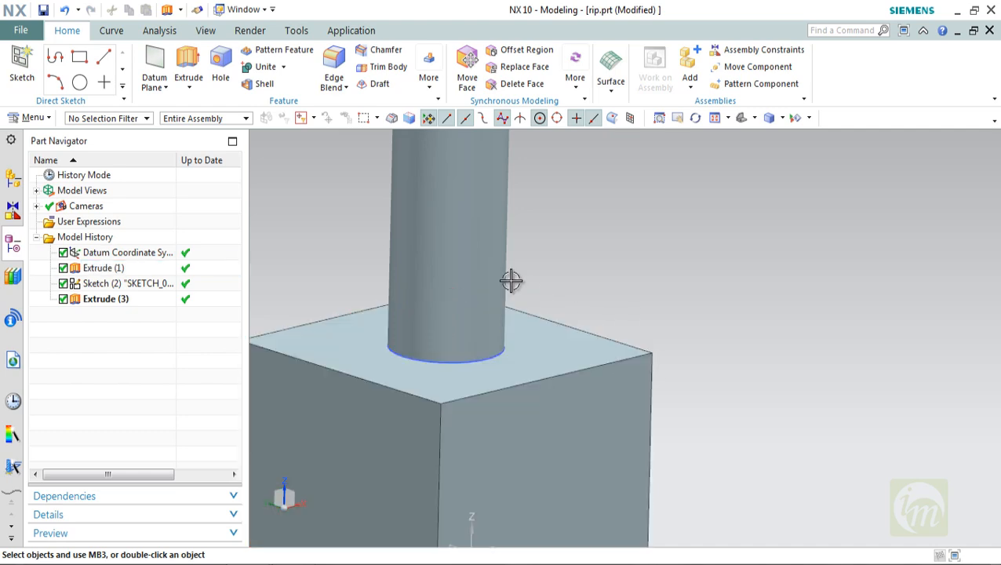
scroll(693, 244, "down", 5)
middle_click_drag(693, 243, 719, 245)
scroll(732, 226, "down", 2)
scroll(732, 226, "up", 3)
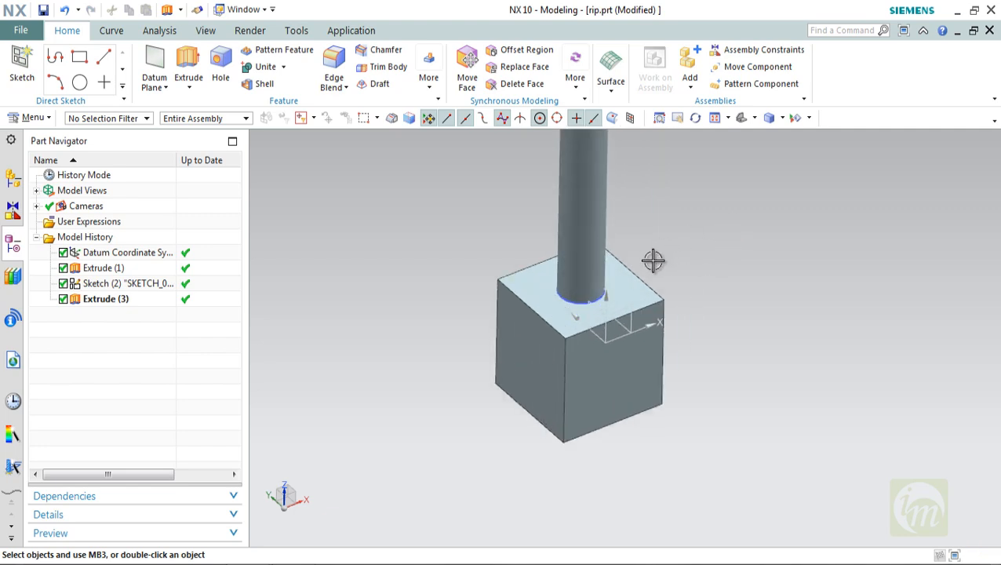
middle_click_drag(653, 260, 579, 296)
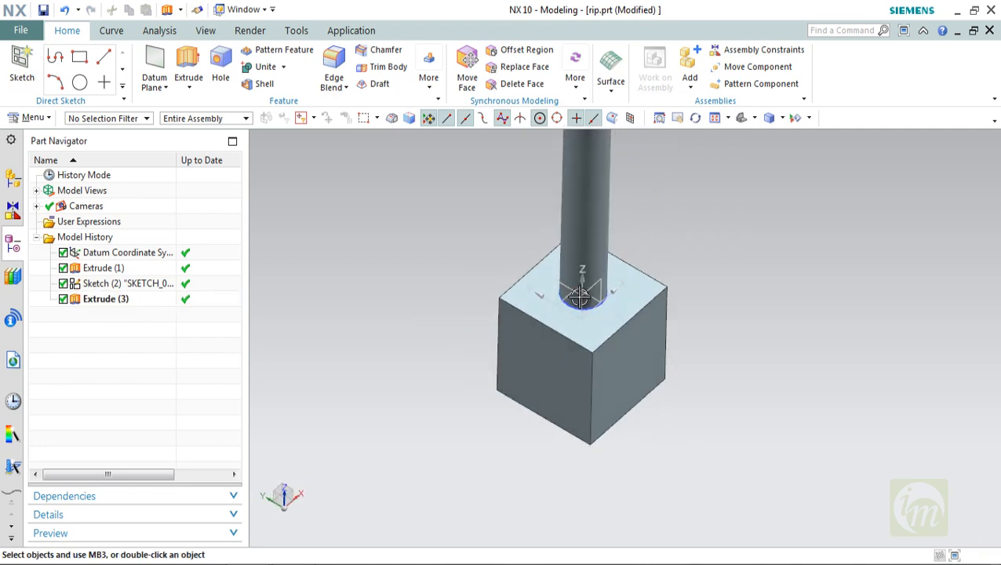
left_click(578, 295)
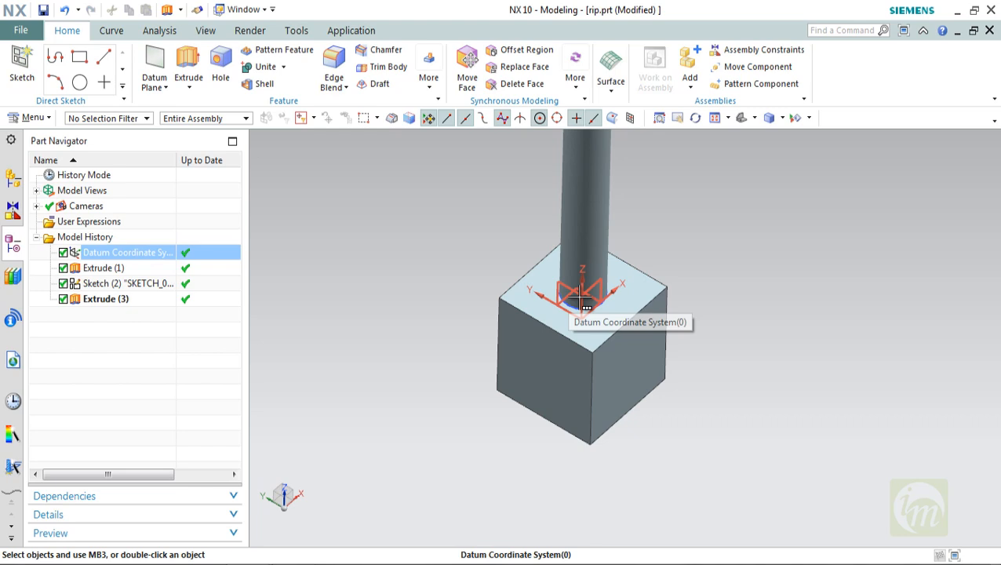
key("Escape")
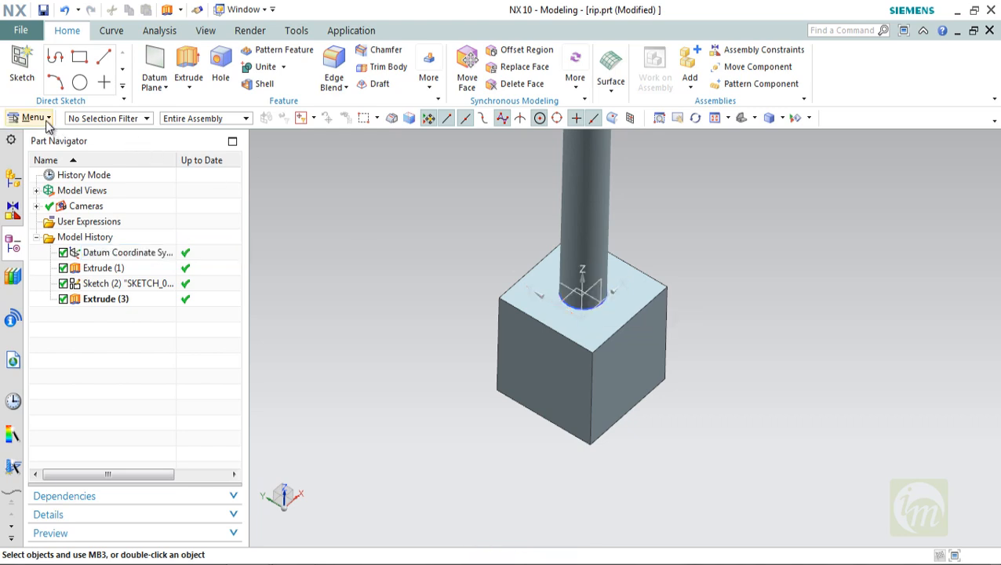
mouse_move(663, 379)
middle_mouse_down()
mouse_move(625, 397)
mouse_move(661, 375)
mouse_move(645, 390)
mouse_move(665, 401)
mouse_move(668, 362)
middle_mouse_up()
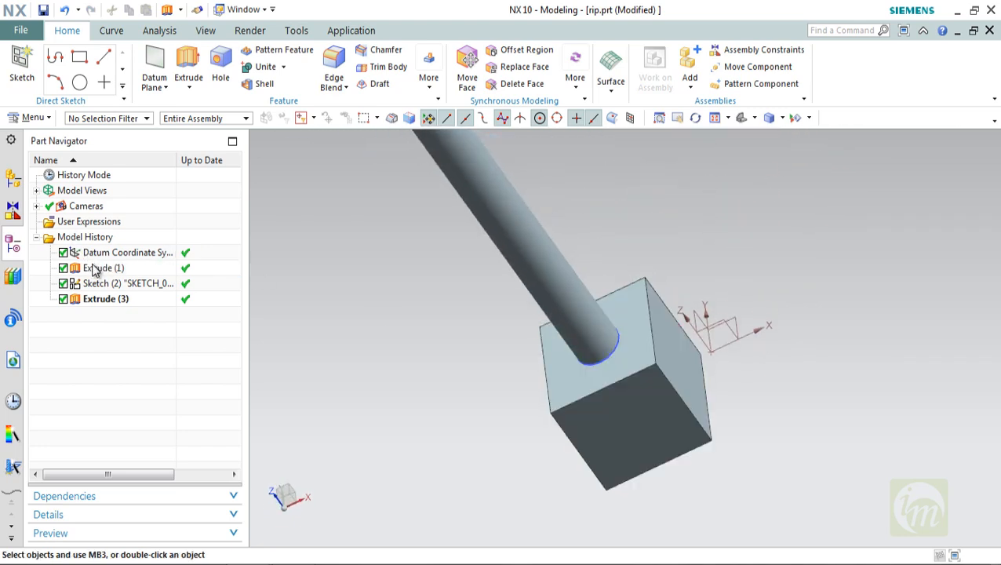
left_click(94, 269)
right_click(94, 269)
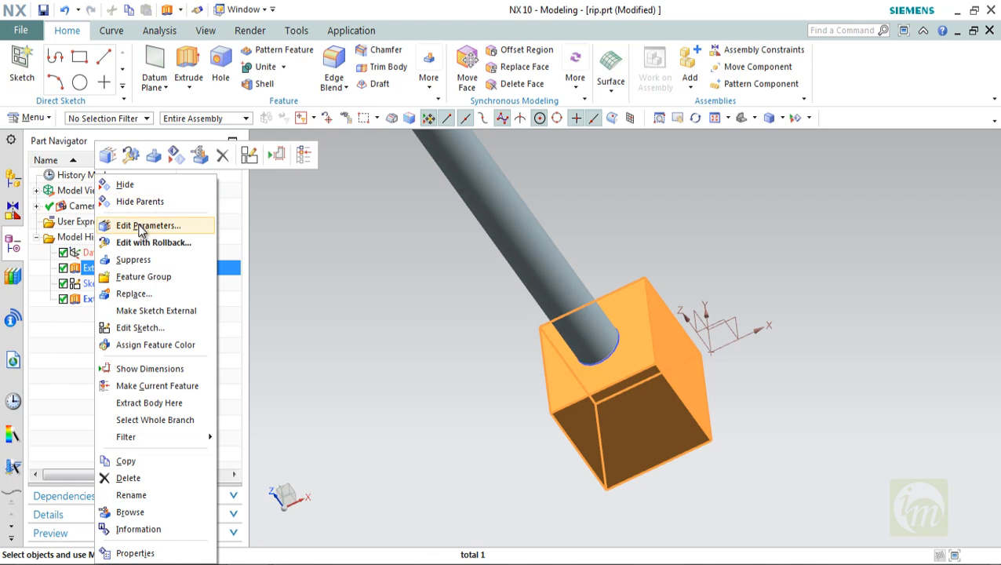
left_click(754, 336)
left_click(771, 393)
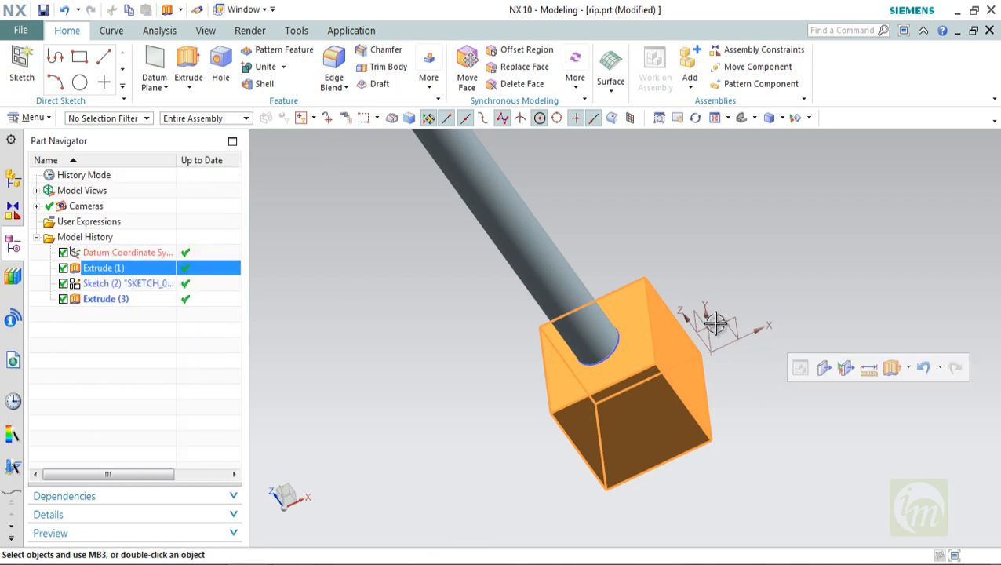
key("Escape")
- Start an At Distance datum plane referenced to the block's side face that points toward negative Y
middle_click_drag(705, 362, 731, 374)
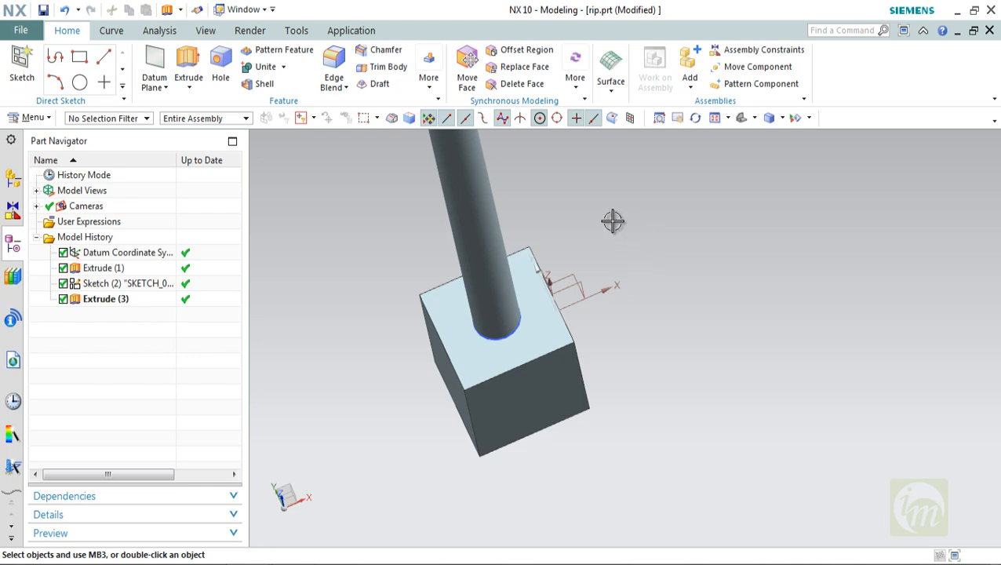
middle_click_drag(497, 250, 574, 269)
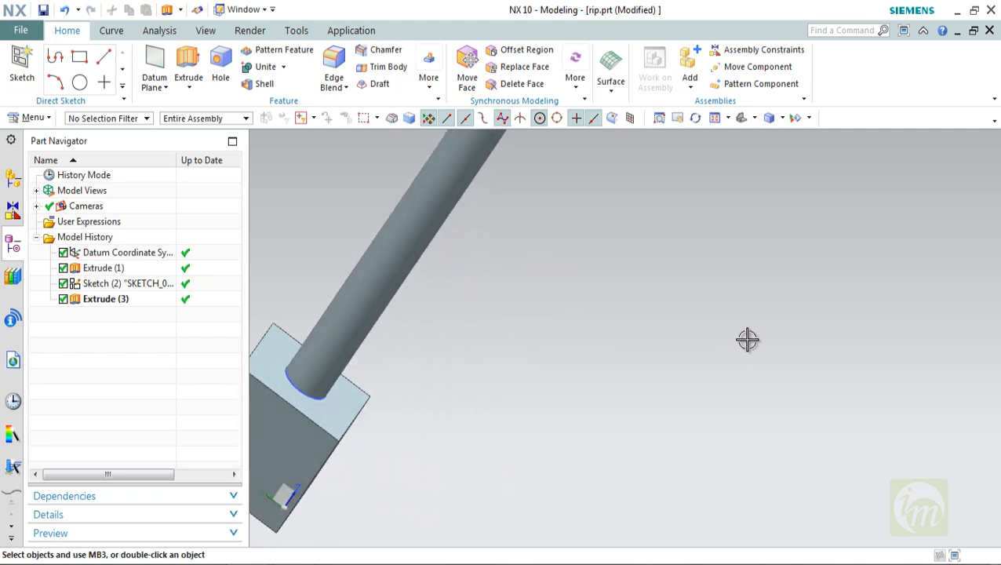
scroll(747, 340, "down", 1)
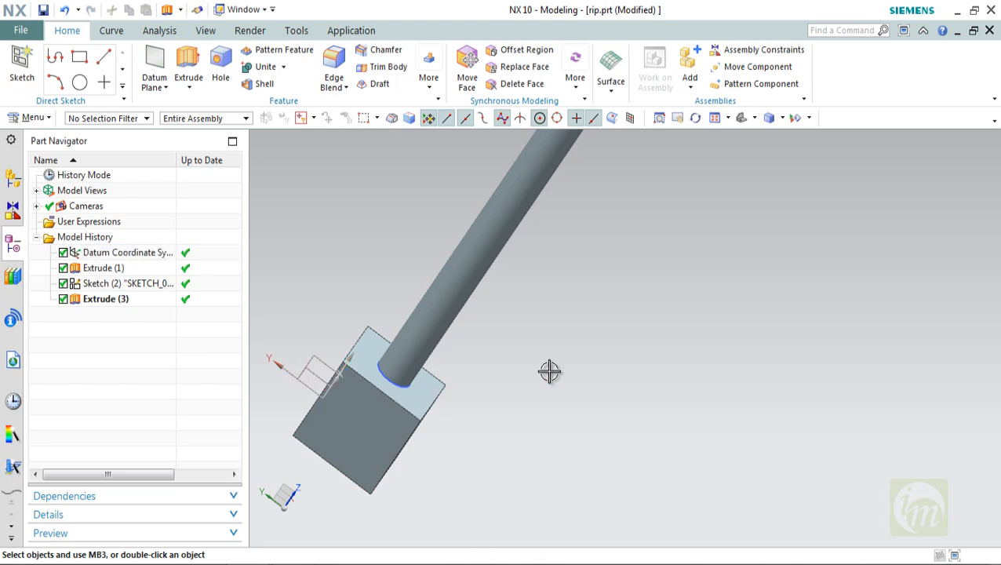
left_click(154, 67)
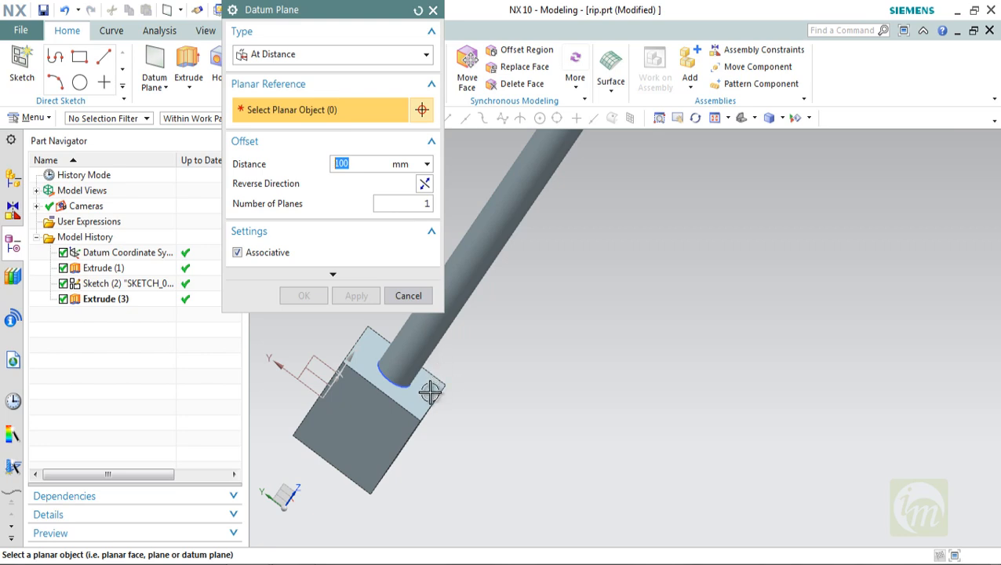
mouse_move(456, 448)
middle_mouse_down()
mouse_move(430, 441)
mouse_move(455, 458)
middle_mouse_up()
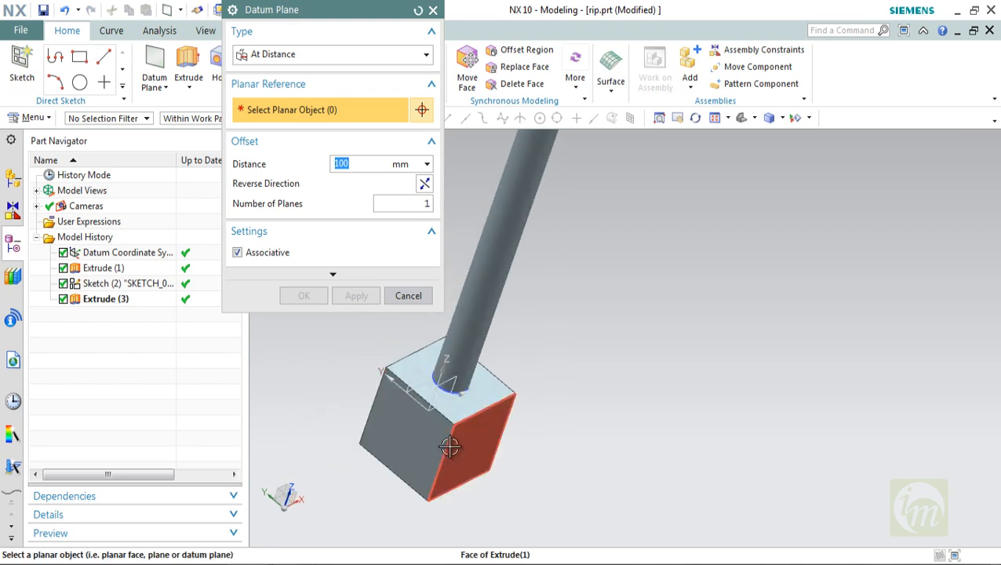
left_click(486, 480)
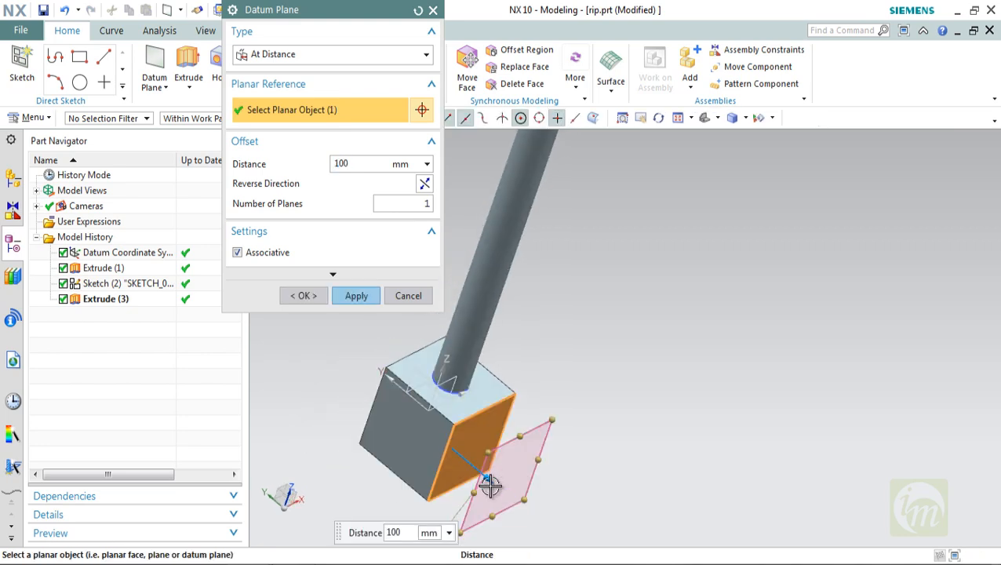
- Try offset distances of -180, 50 and -50 mm for the datum plane
left_click_drag(490, 486, 293, 340)
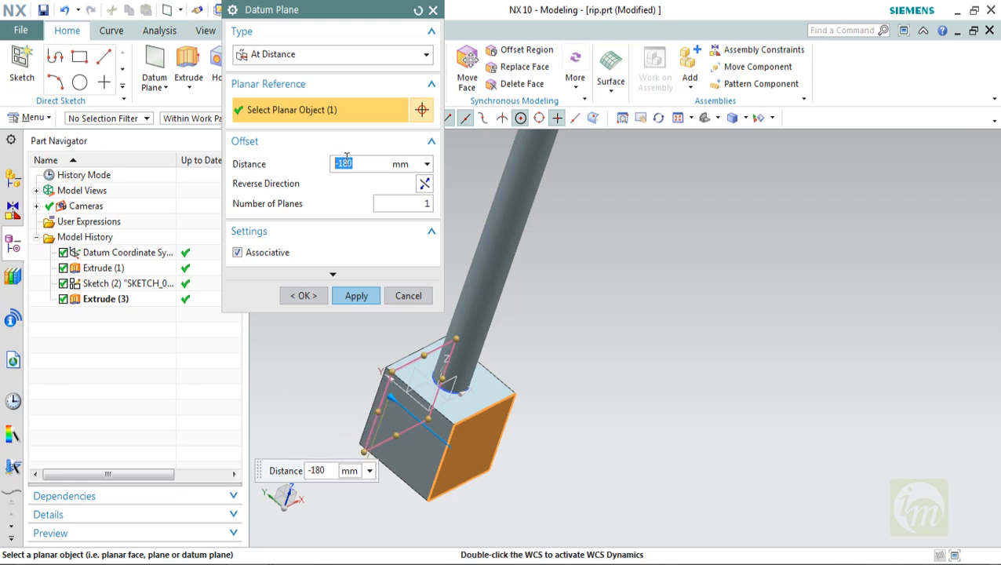
key("Return")
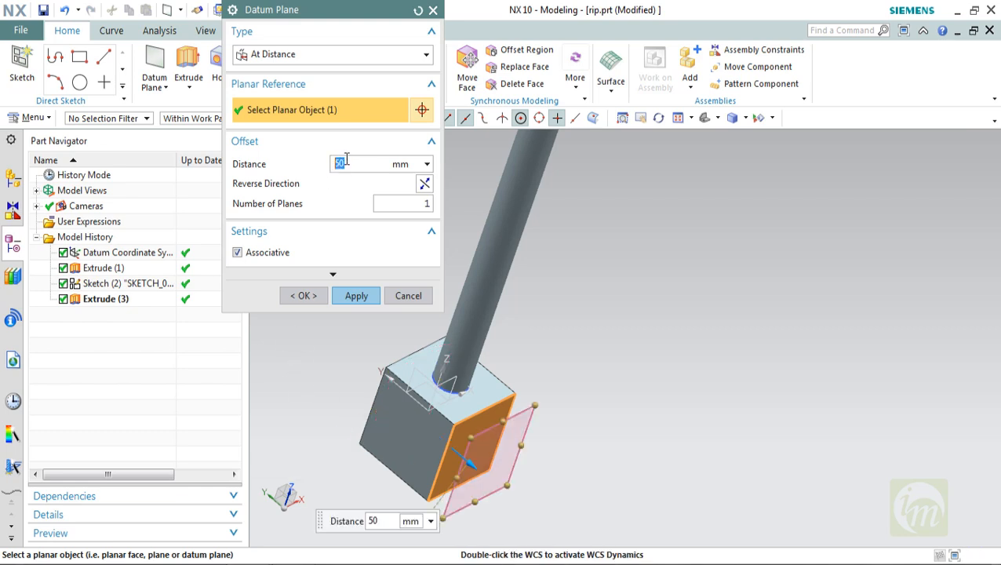
type("-50")
key("Return")
middle_click_drag(576, 300, 541, 320)
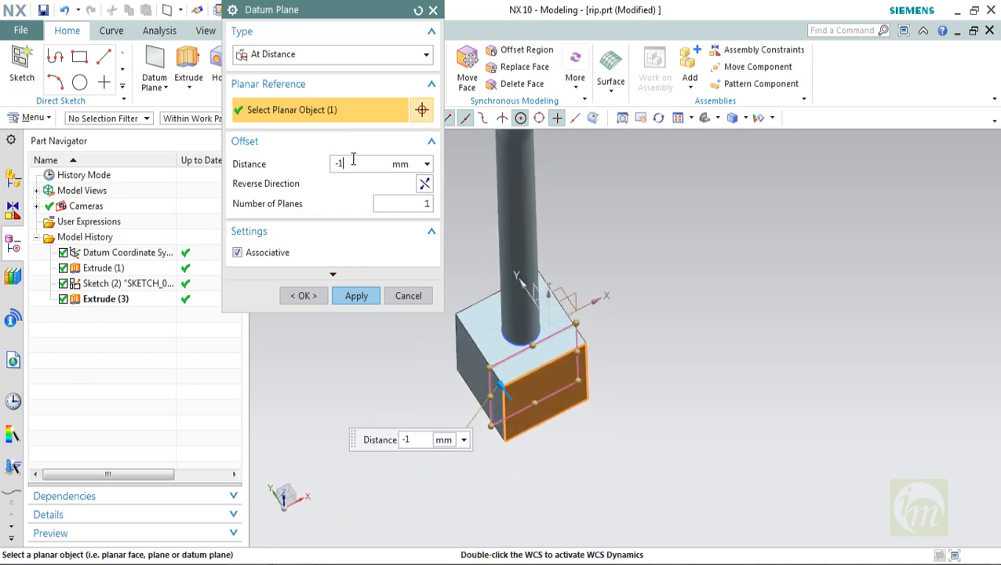
- Set the datum plane's offset to -100 mm and create it through the middle of the block
type("-100")
key("Return")
middle_click_drag(589, 327, 584, 364)
left_click(304, 295)
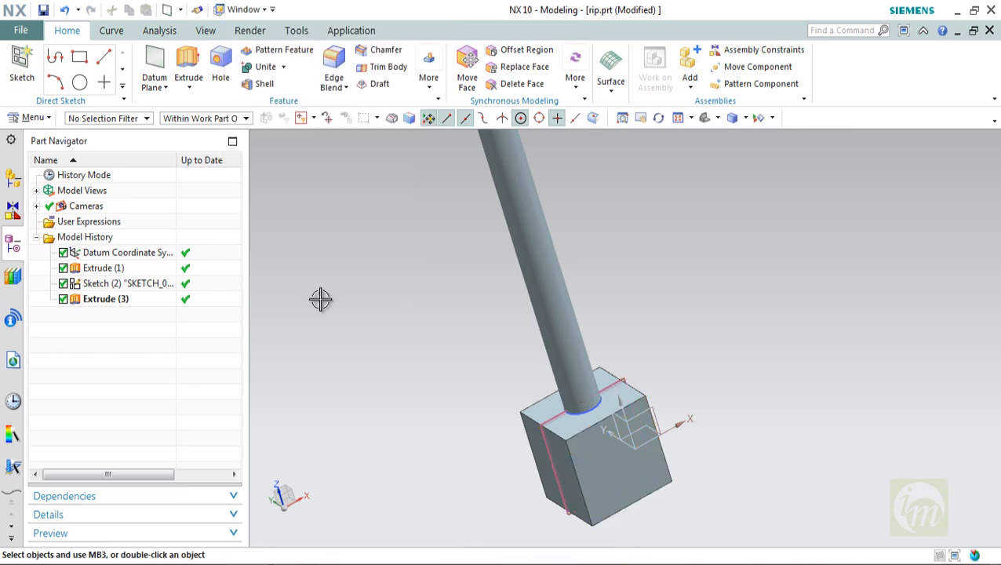
- Create a sketch on the datum plane running through the middle of the block
middle_click_drag(545, 320, 579, 331)
scroll(584, 431, "down", 3)
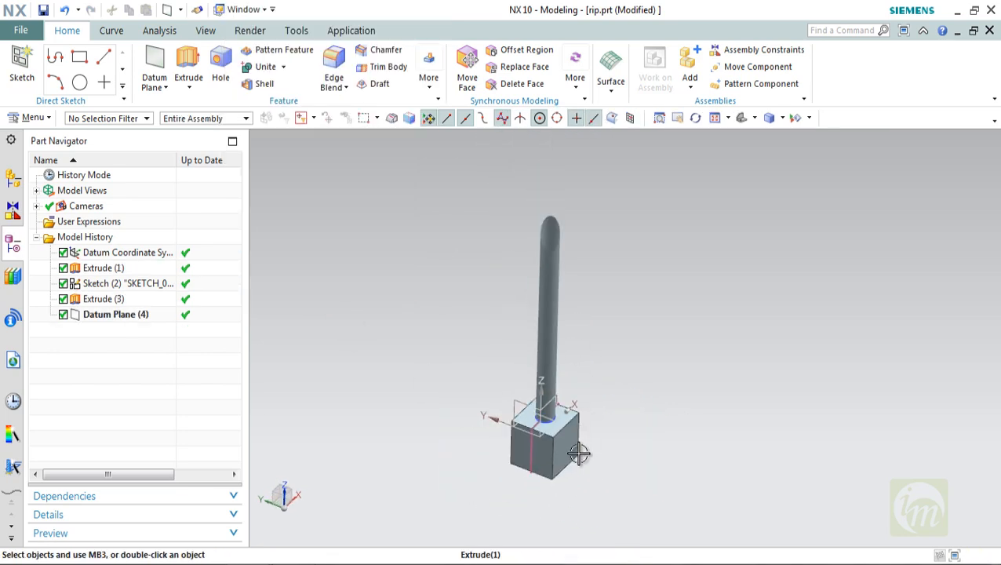
scroll(578, 478, "up", 3)
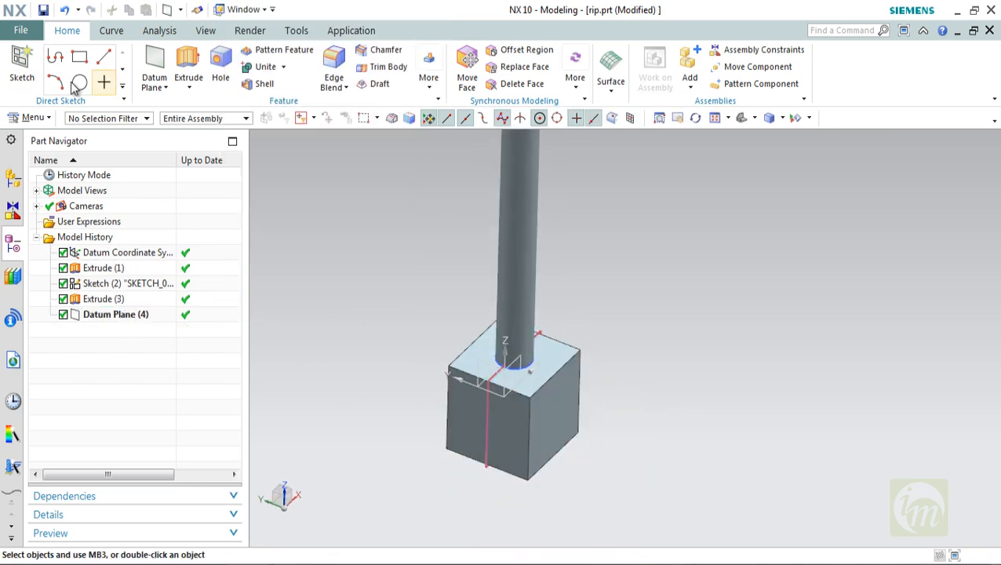
left_click(22, 67)
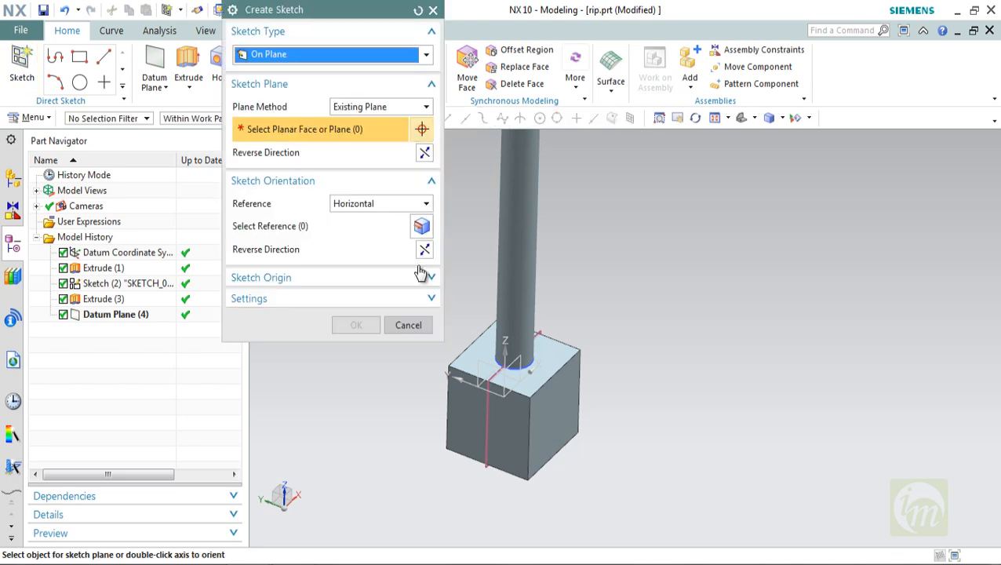
left_click(483, 410)
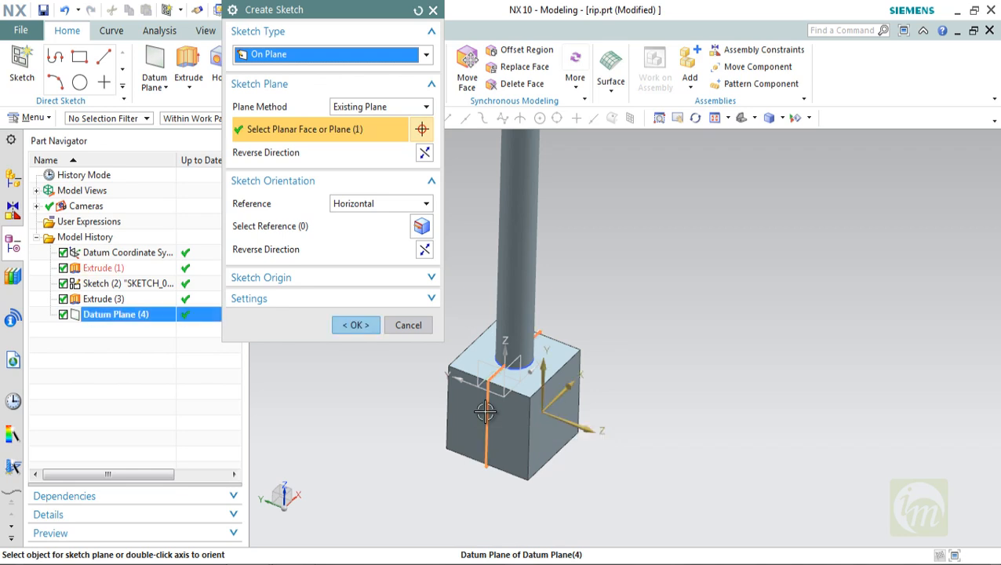
left_click(357, 324)
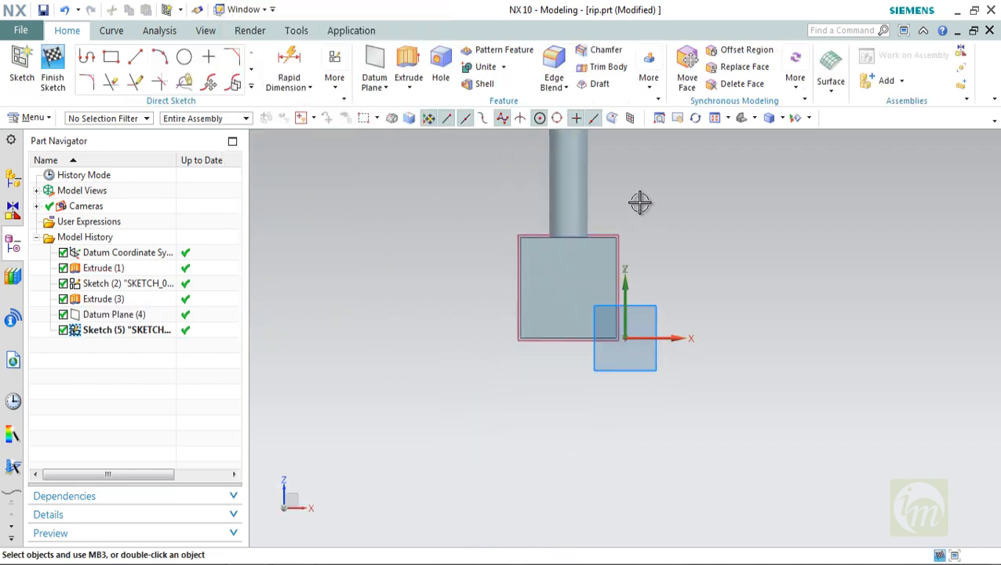
- Sketch an inclined line about 70 mm long from the block's top edge up to the post's side, and finish the sketch
left_click(134, 62)
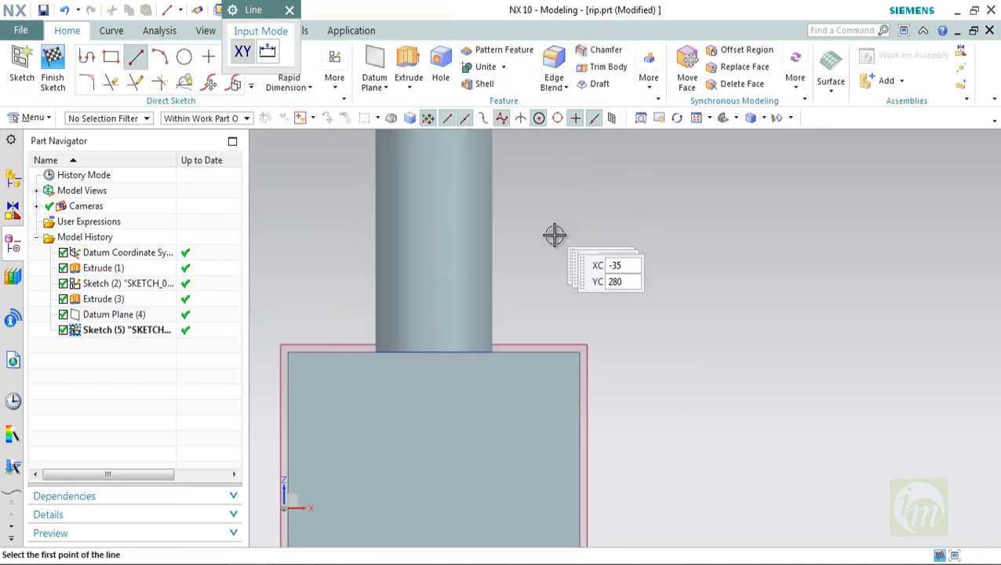
left_click(548, 351)
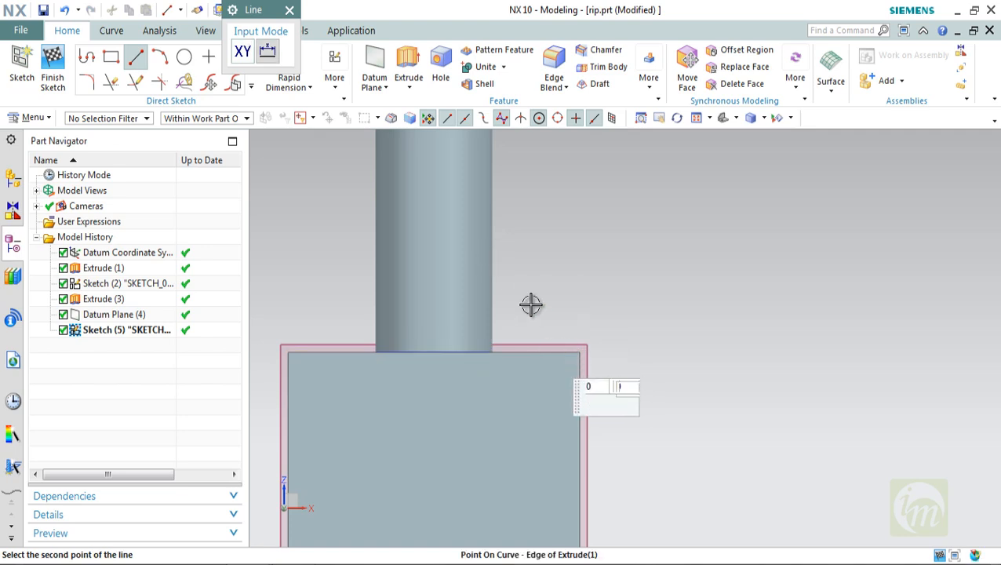
left_click(490, 259)
key("Escape")
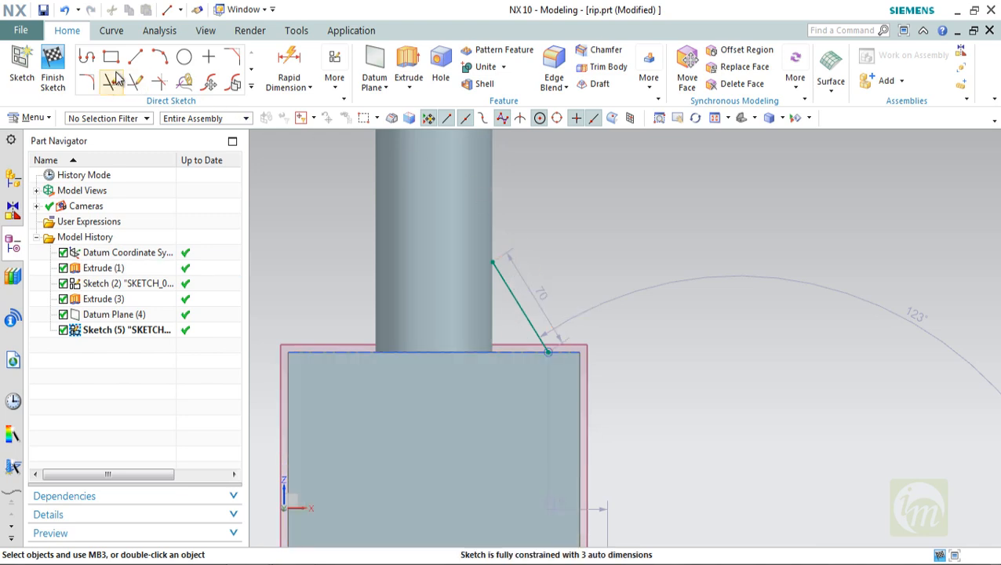
left_click(289, 63)
left_click(491, 262)
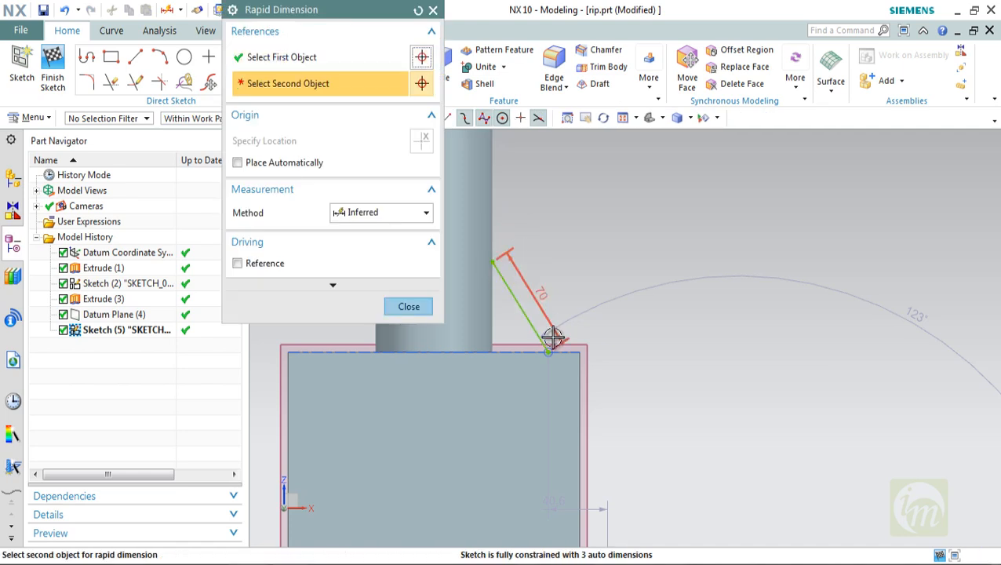
left_click(566, 354)
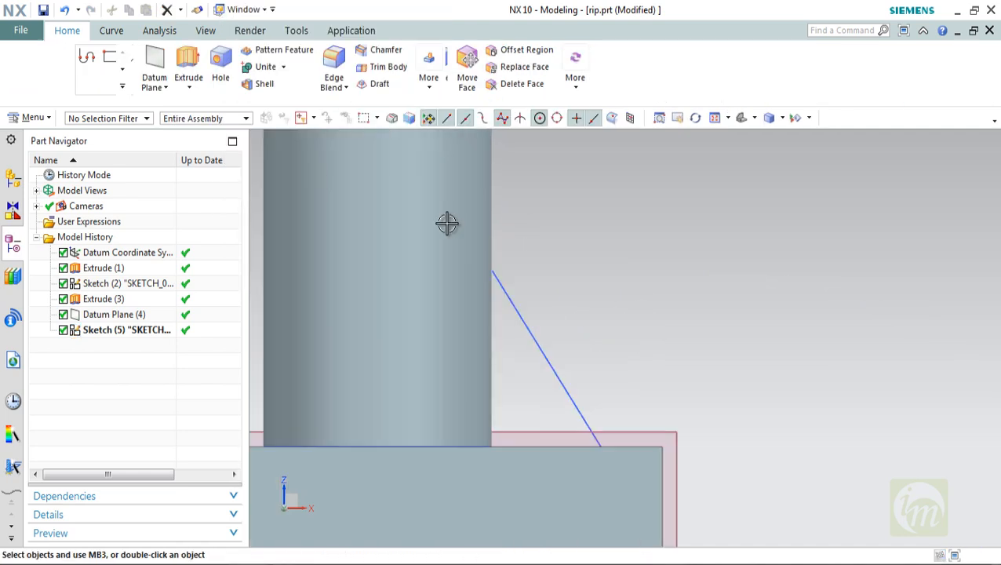
- Start a rib on the block-and-post body, using the inclined sketch line as its section
scroll(582, 270, "down", 8)
middle_click_drag(557, 289, 545, 332)
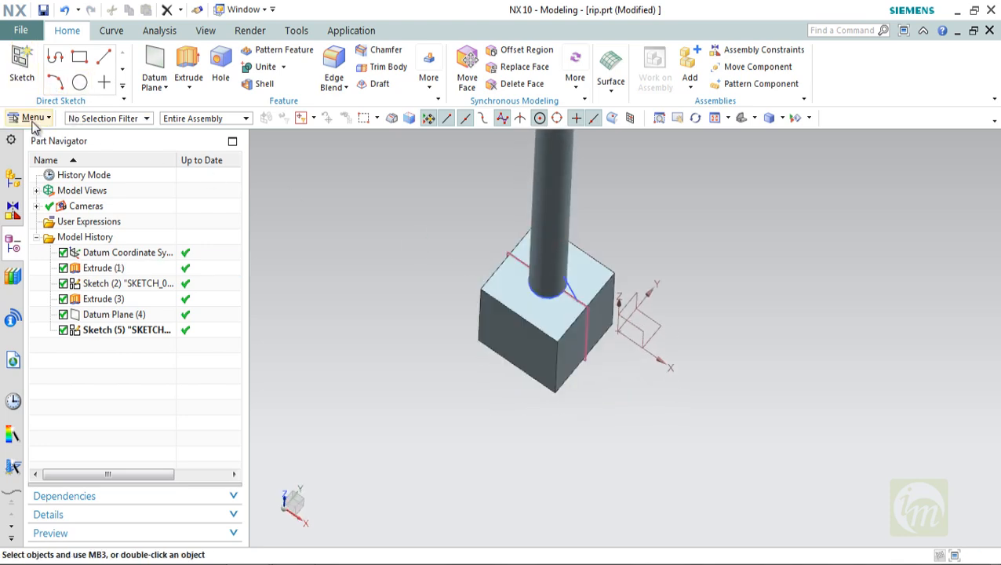
left_click(34, 119)
mouse_move(55, 188)
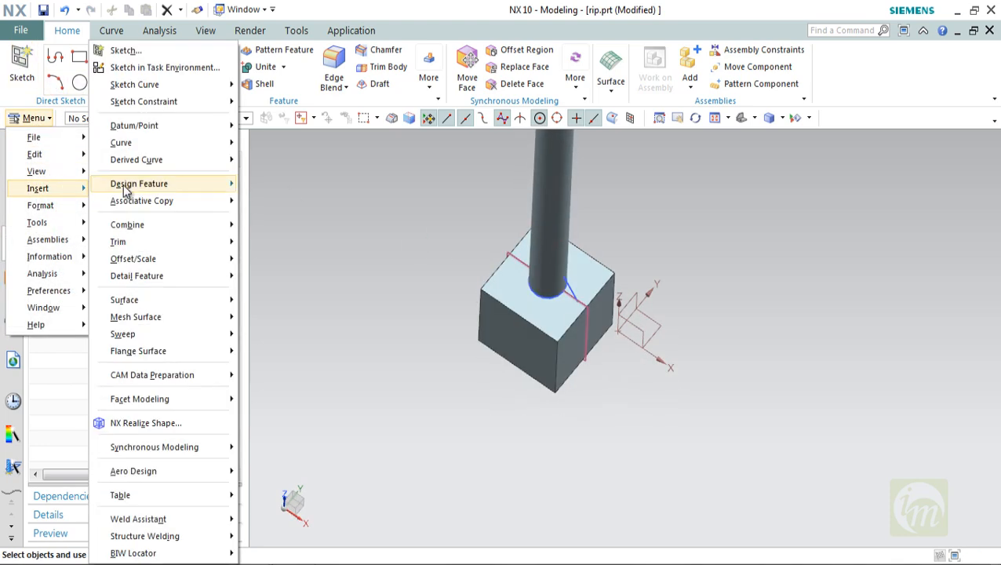
mouse_move(129, 186)
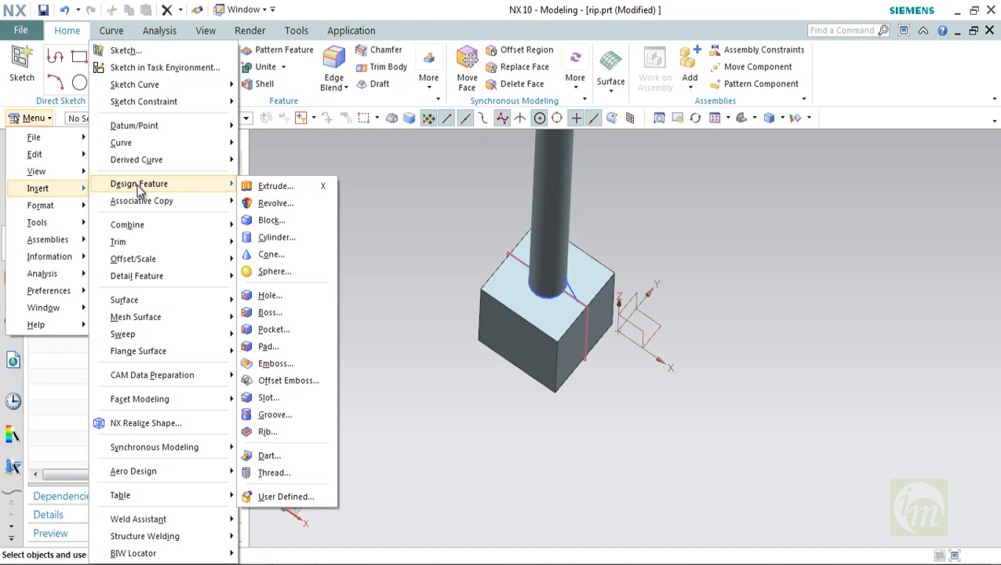
left_click(302, 434)
middle_click_drag(590, 198, 629, 274)
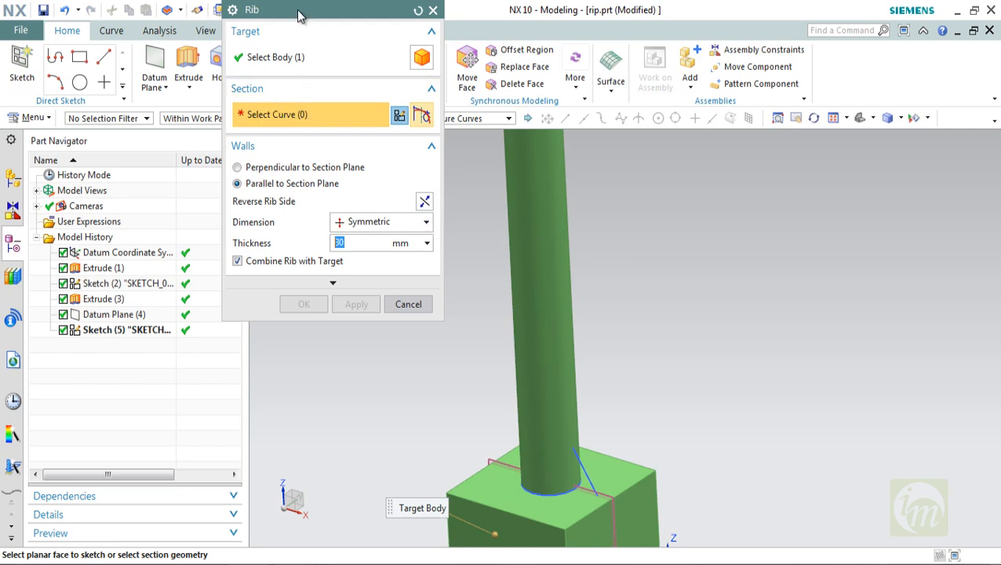
left_click_drag(301, 11, 689, 129)
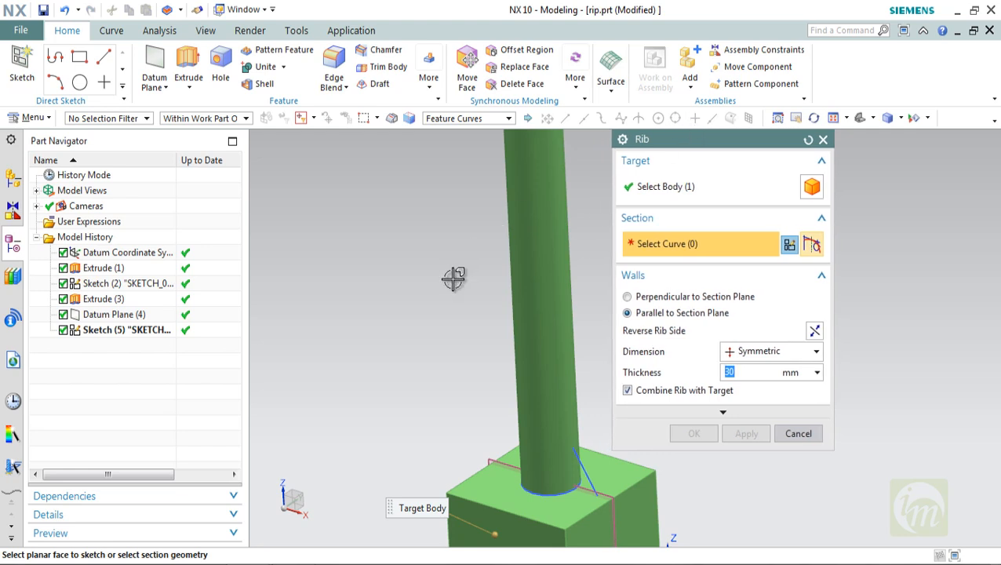
scroll(453, 279, "up", 1)
scroll(453, 278, "down", 1)
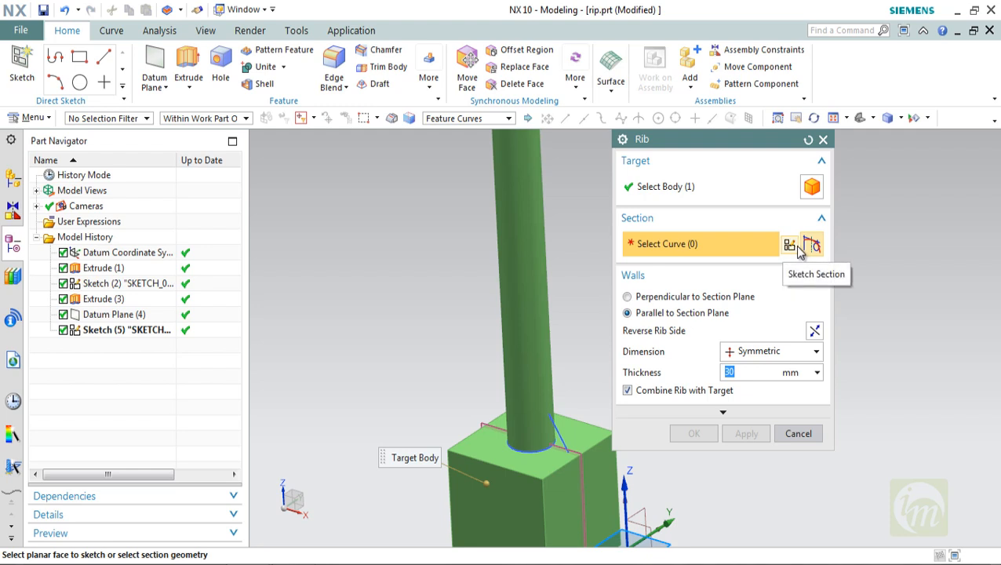
left_click(796, 246)
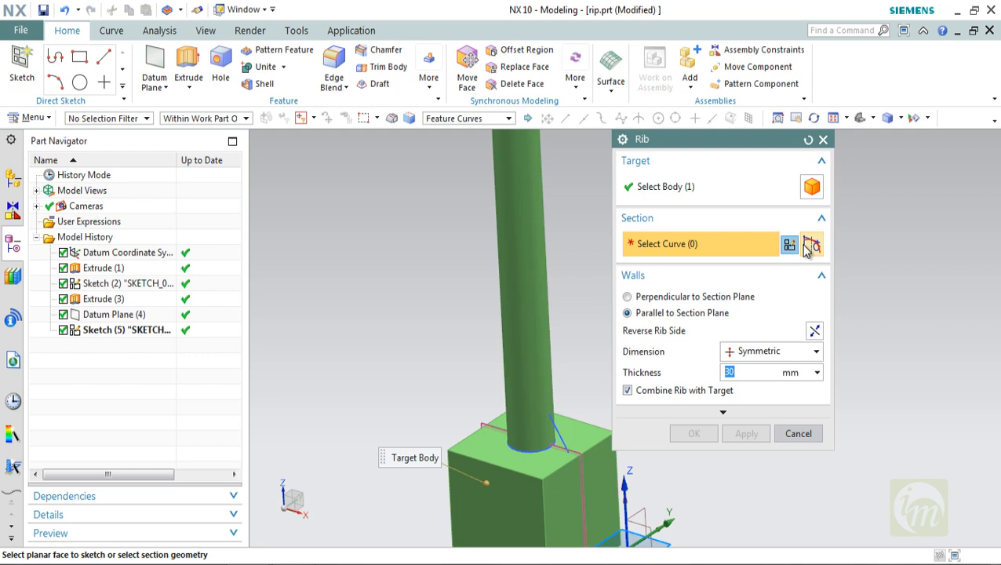
left_click(559, 427)
- Try rib thicknesses of 5 mm and 15 mm with symmetric walls parallel to the section plane
scroll(587, 417, "down", 4)
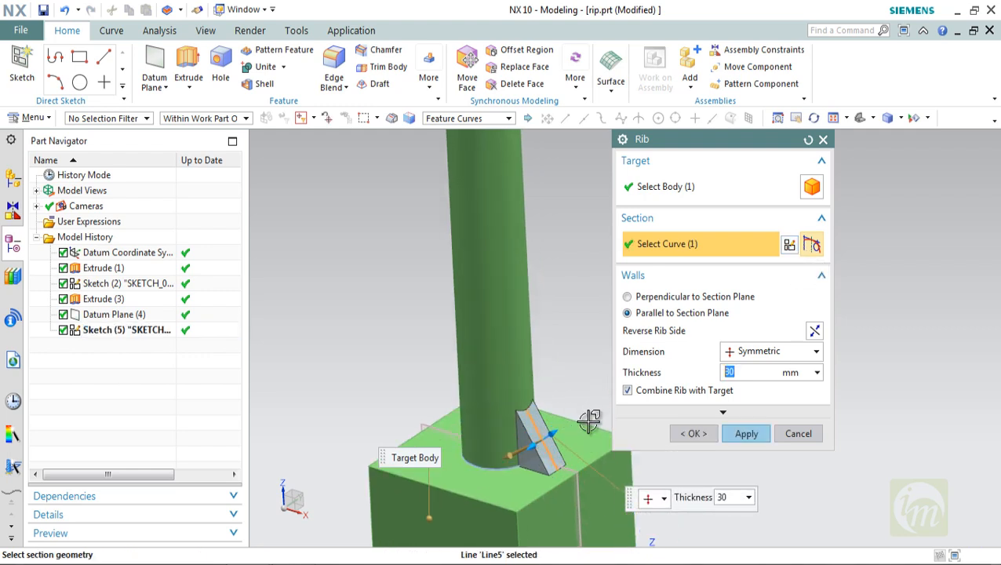
scroll(608, 483, "up", 8)
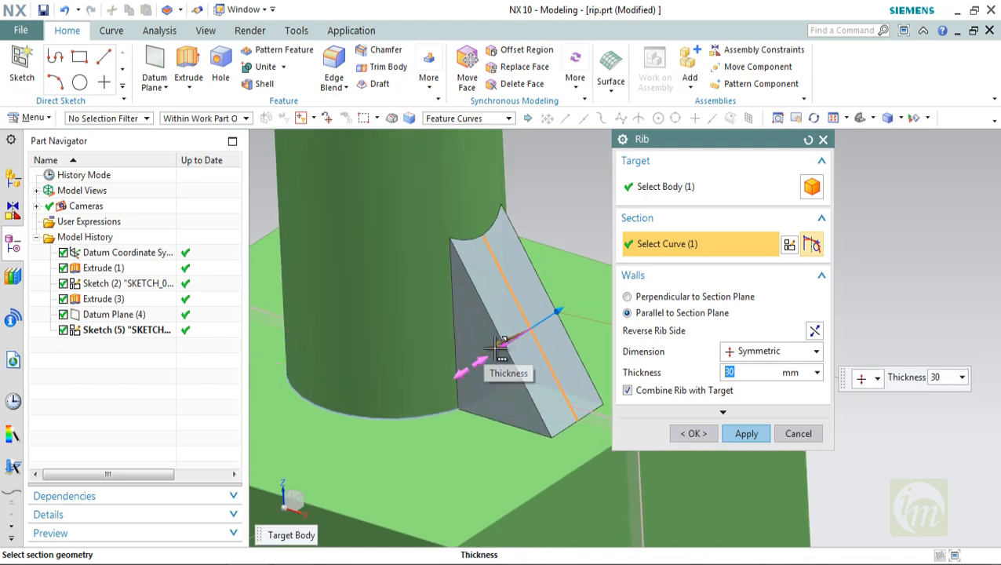
type("5")
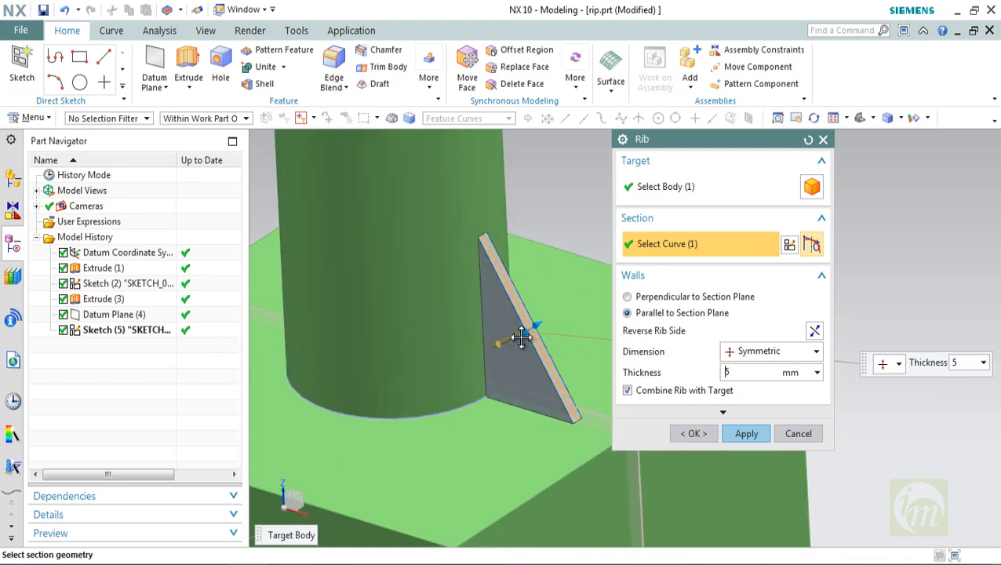
type("1")
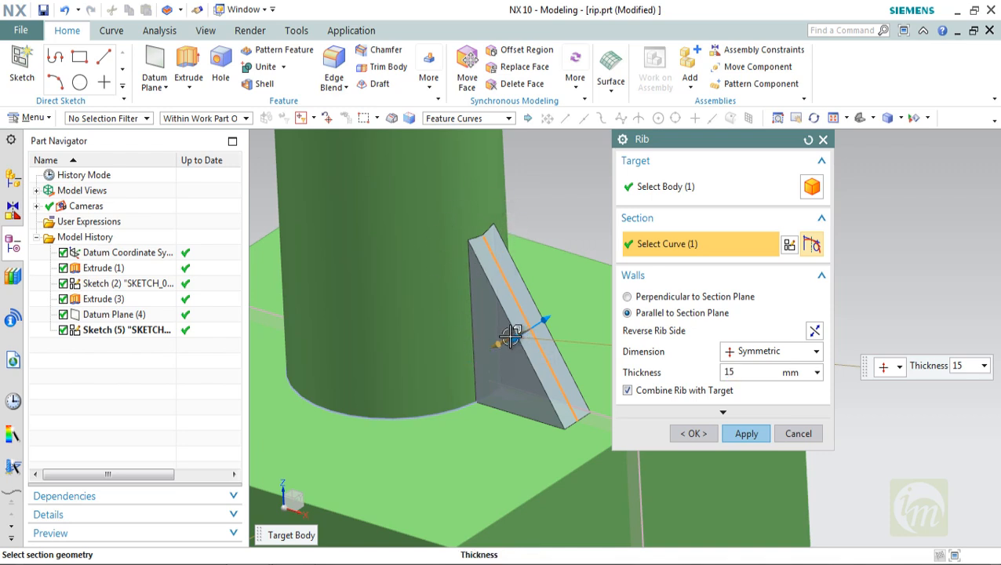
mouse_move(511, 335)
left_mouse_down()
mouse_move(471, 346)
mouse_move(521, 337)
mouse_move(483, 352)
mouse_move(512, 342)
left_mouse_up()
- Try an asymmetric rib thickness, placing the wall on one side of the section line at about 26 mm
left_click(759, 351)
left_click(759, 384)
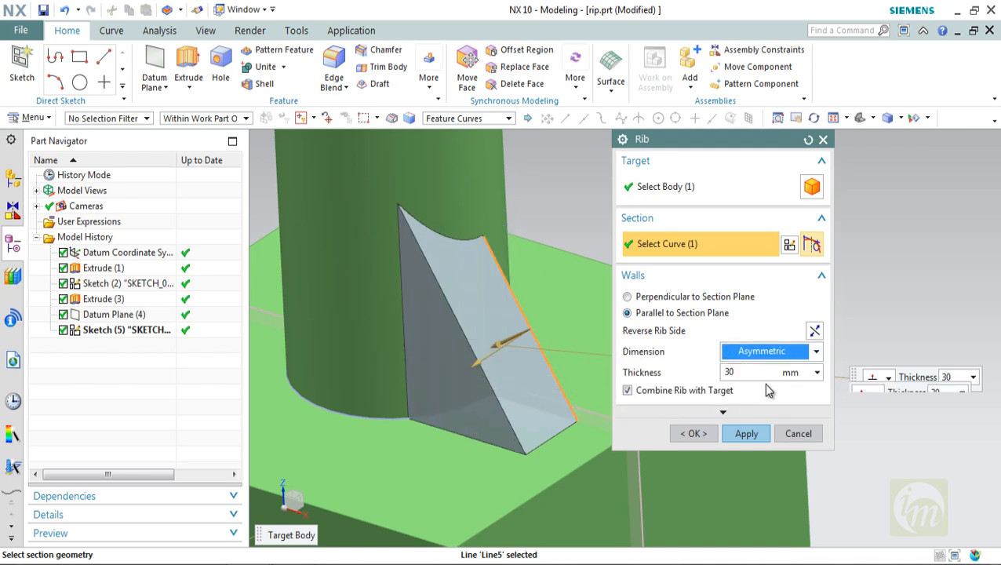
left_click(500, 342)
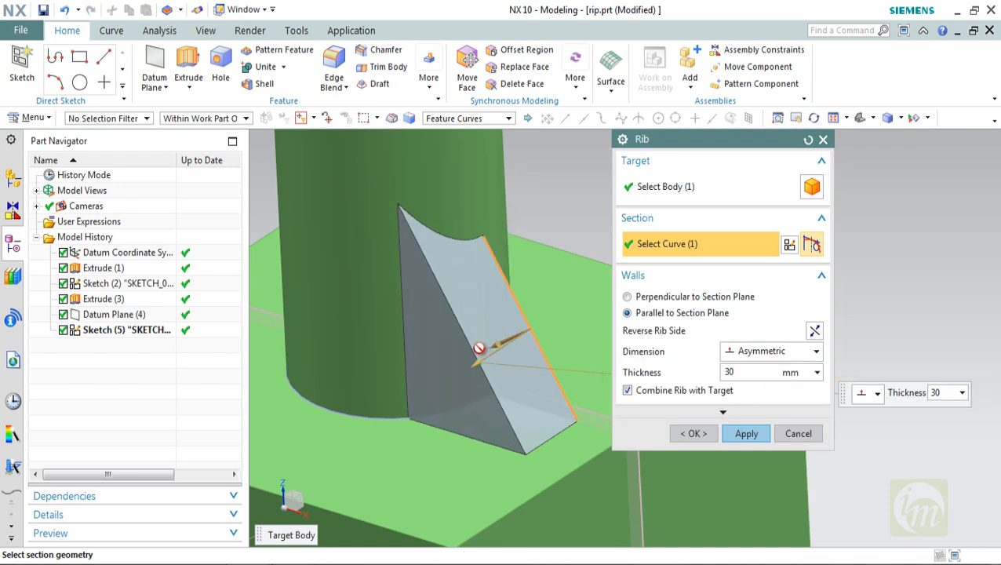
left_click_drag(478, 370, 502, 384)
- Set the rib's dimension to symmetric with a thickness of 30 mm and create the rib
left_click(798, 353)
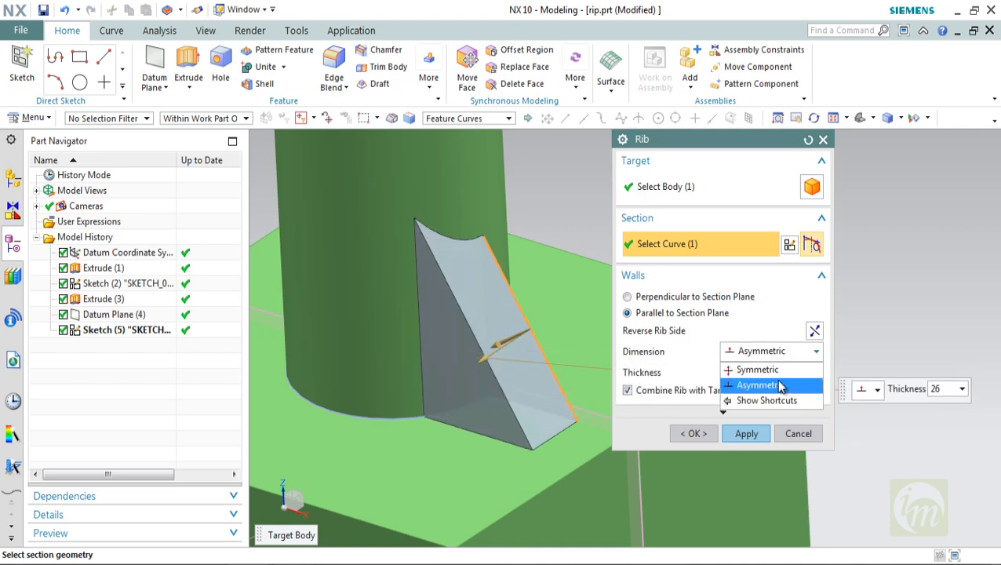
left_click(765, 370)
left_click(760, 374)
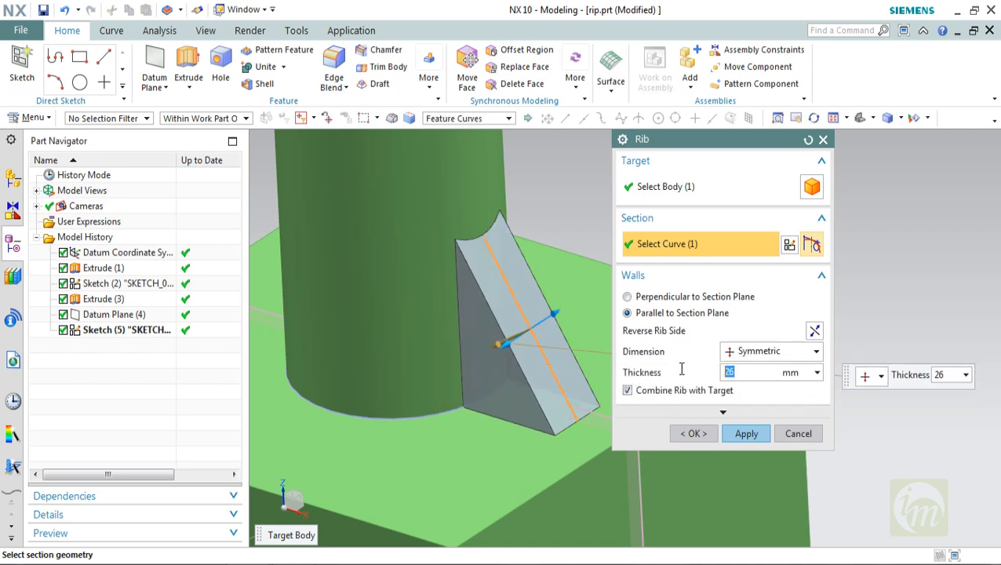
type("30")
key("Return")
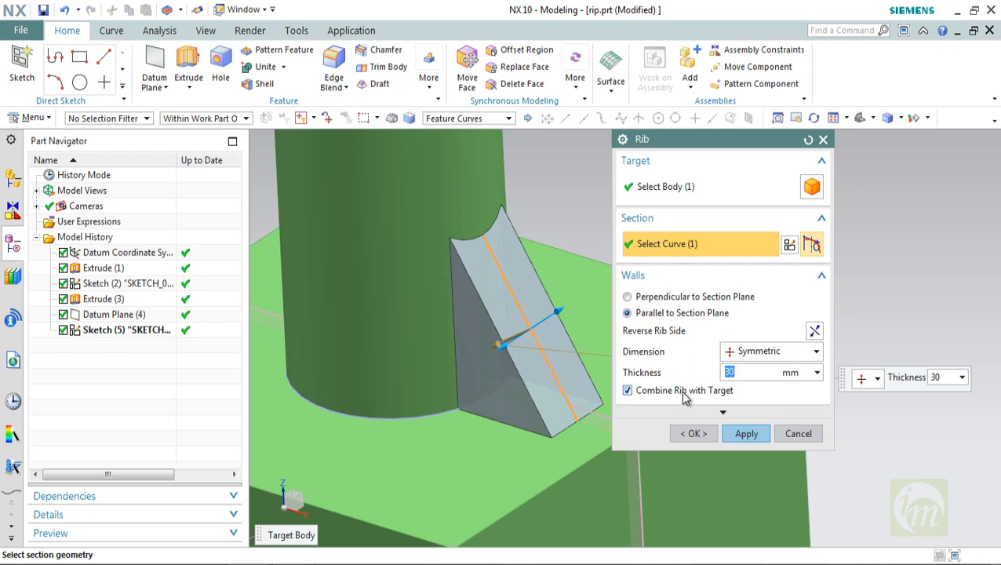
left_click(684, 398)
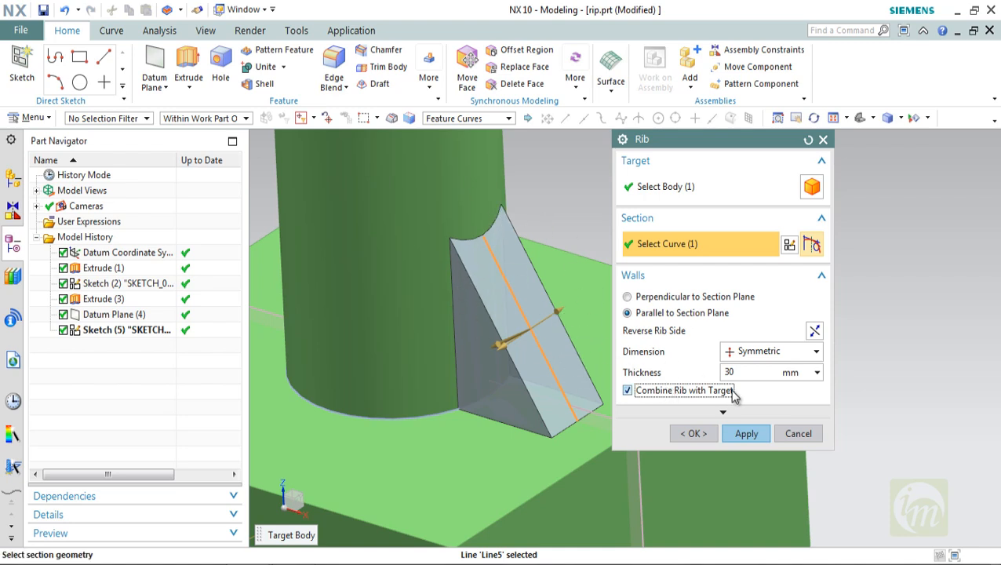
left_click(695, 432)
scroll(522, 342, "down", 3)
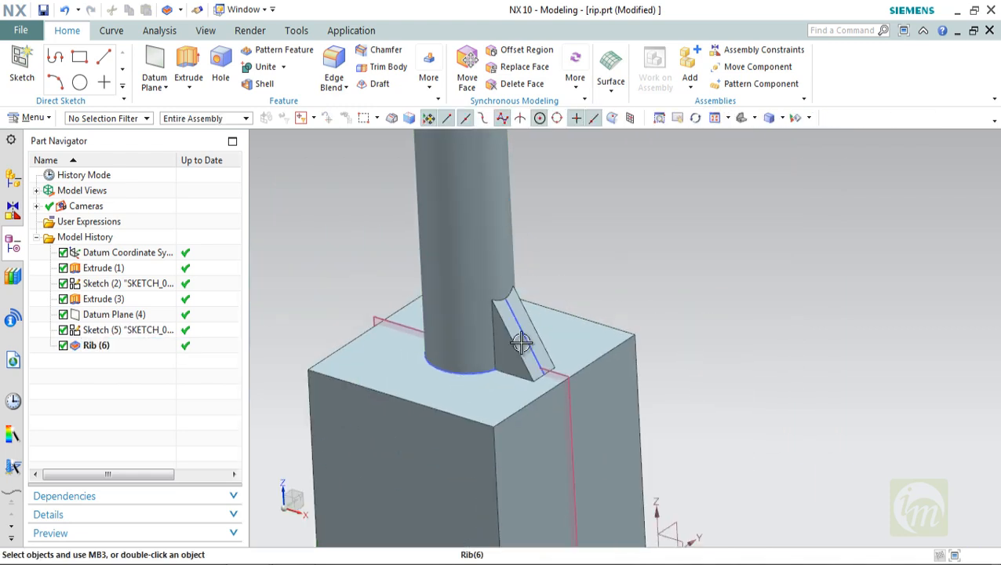
- Examine the finished rib and its section line between the post and the block from several sides
left_click(518, 341)
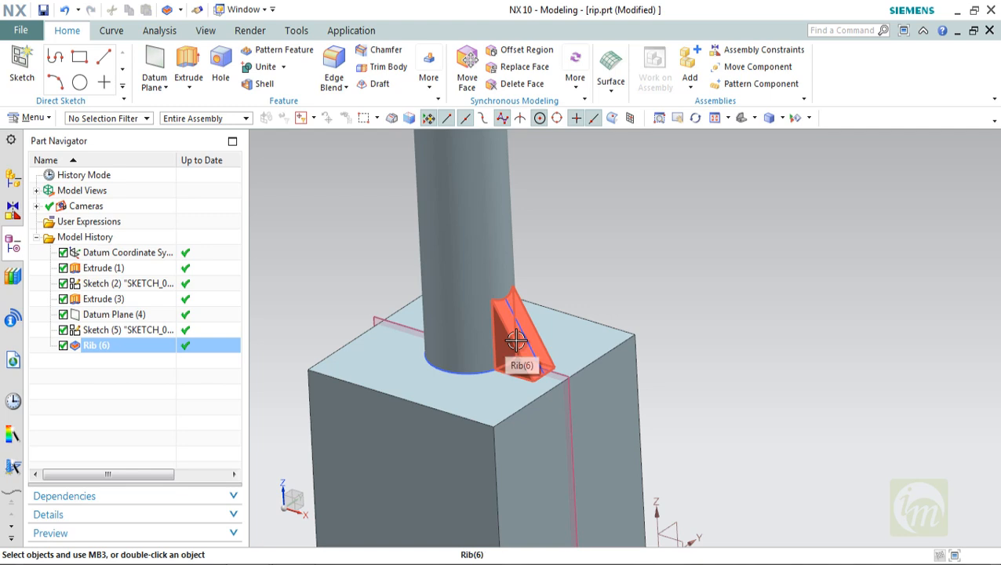
key("Escape")
left_click(519, 318)
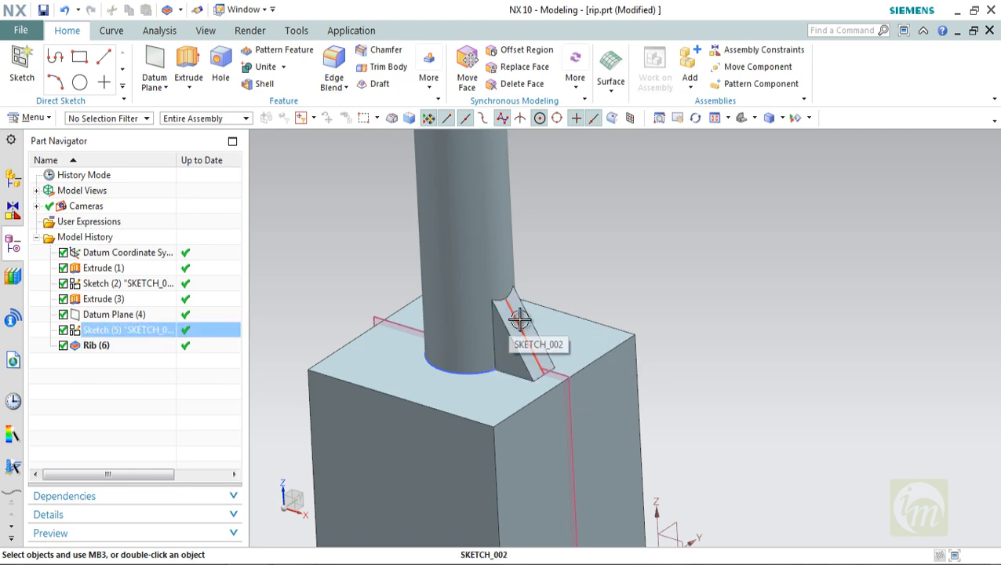
left_click(510, 333)
key("Escape")
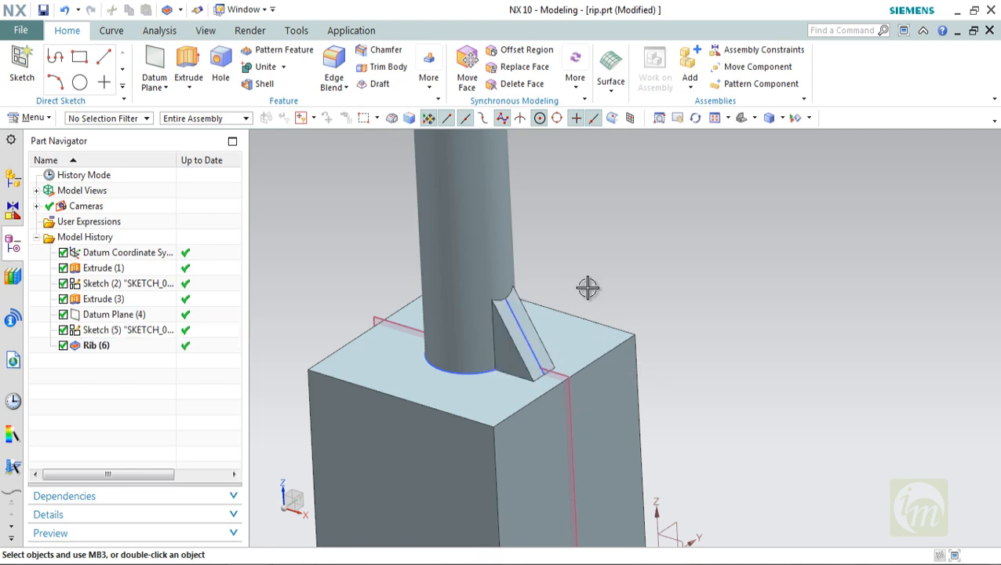
middle_click_drag(587, 284, 621, 292)
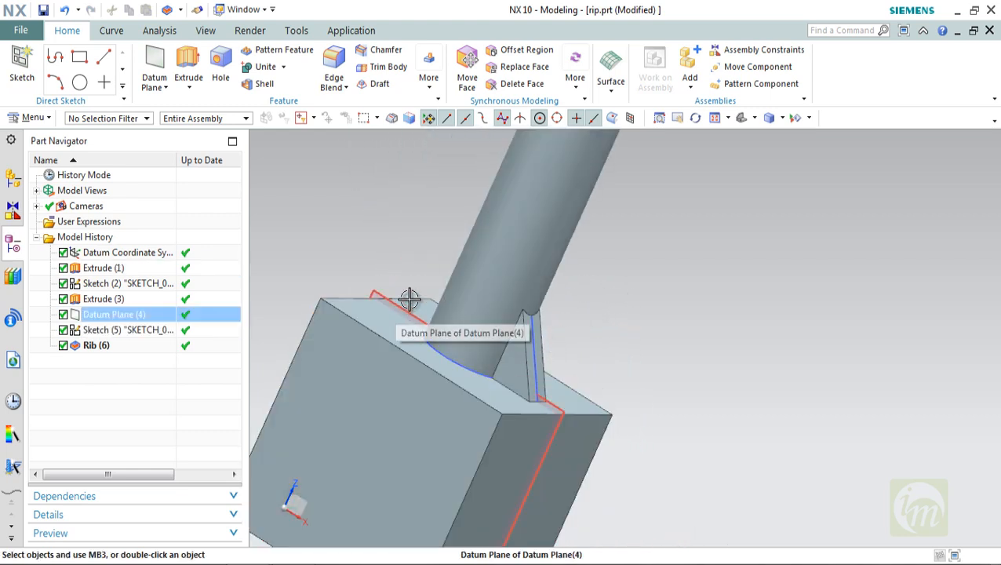
middle_click_drag(630, 295, 581, 297)
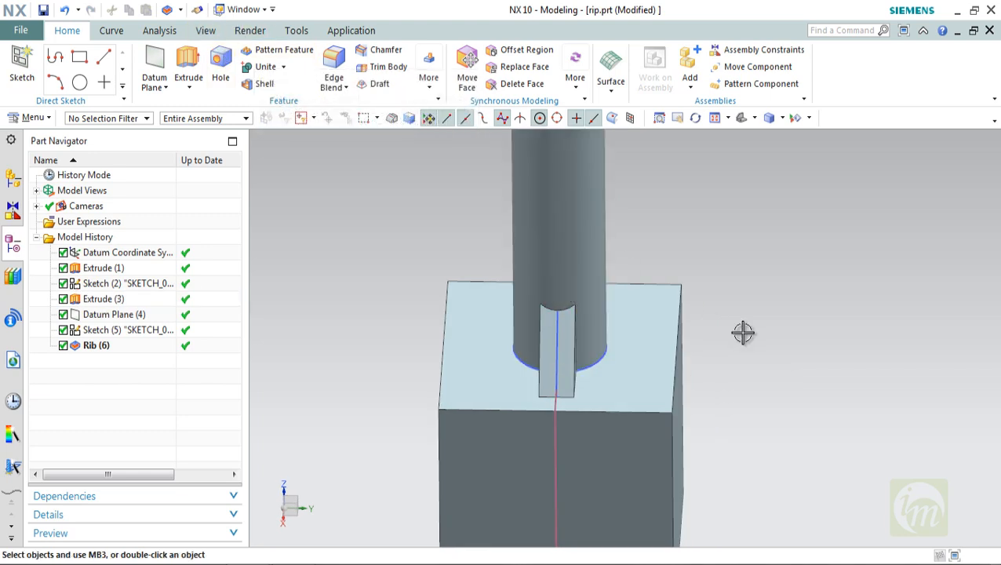
mouse_move(743, 335)
middle_mouse_down()
mouse_move(764, 290)
mouse_move(779, 329)
mouse_move(745, 347)
middle_mouse_up()
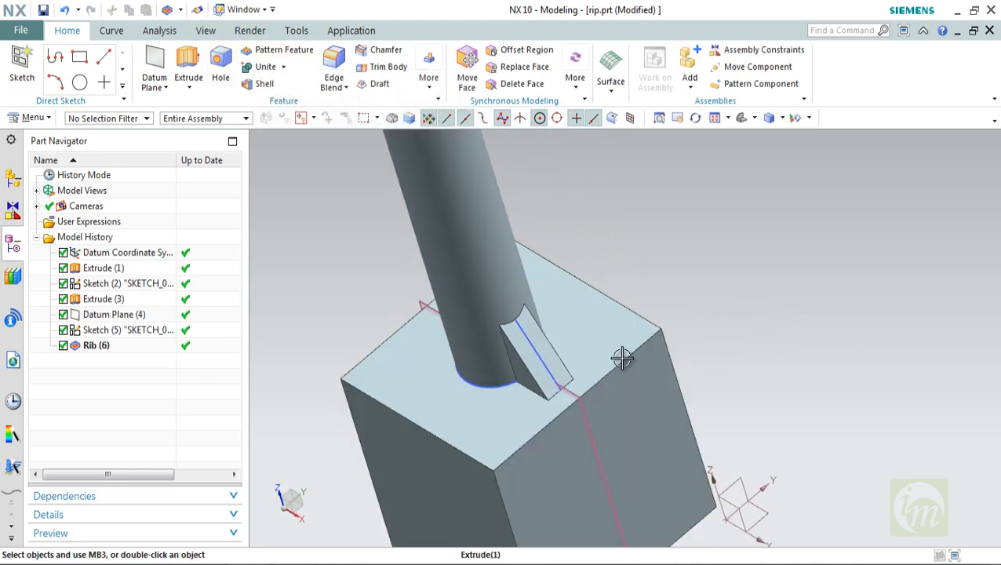
middle_click_drag(622, 358, 228, 297)
- Edit the rib between the post and the block, setting its thickness to 10 mm
right_click(121, 349)
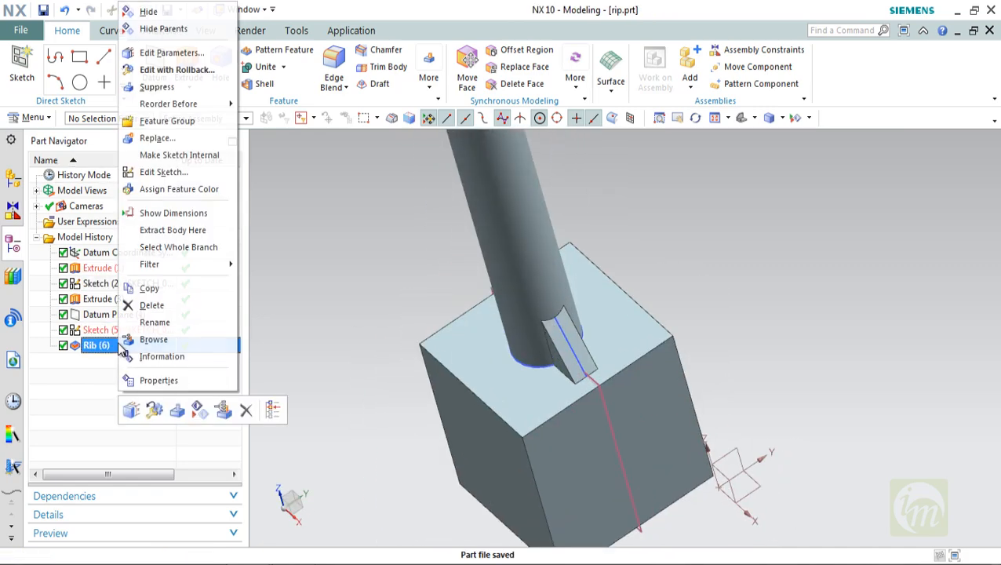
left_click(172, 69)
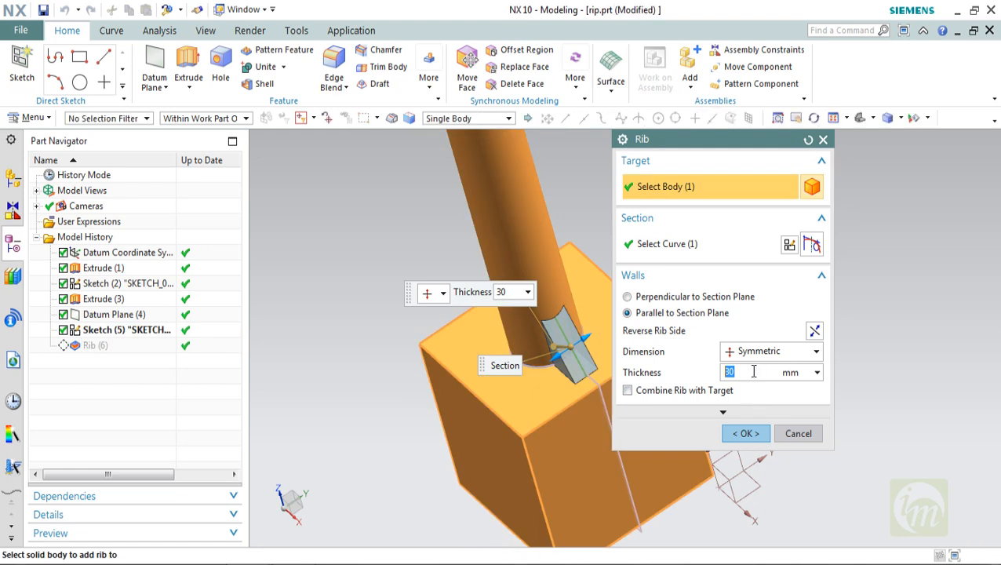
type("10")
key("Return")
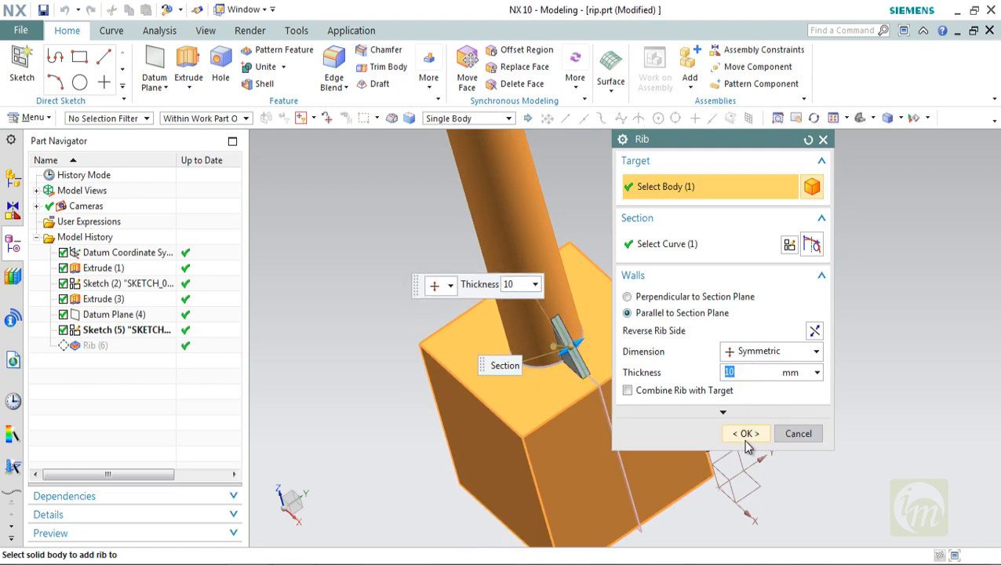
left_click(745, 436)
middle_click_drag(592, 358, 636, 337)
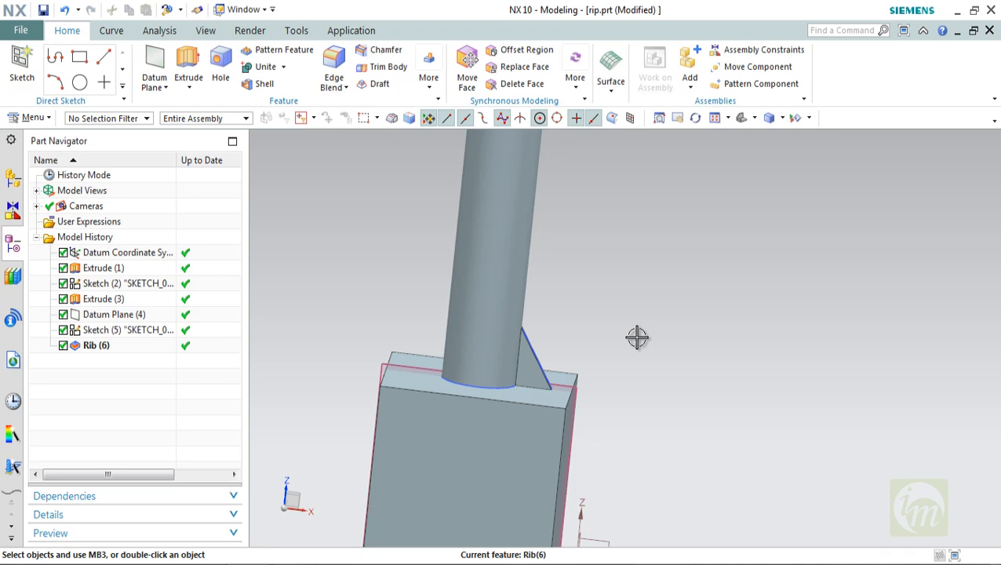
mouse_move(612, 414)
middle_mouse_down()
mouse_move(565, 414)
mouse_move(632, 404)
mouse_move(619, 408)
middle_mouse_up()
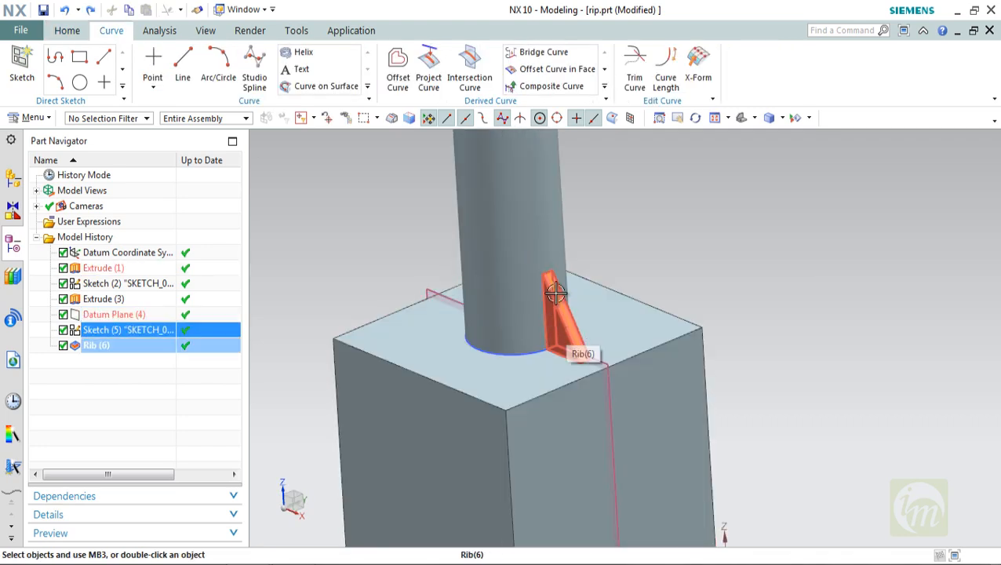
- In the rib's section sketch, draw two outward-bulging three-point arcs along the inclined line, the upper one about 14 mm in radius
right_click(110, 334)
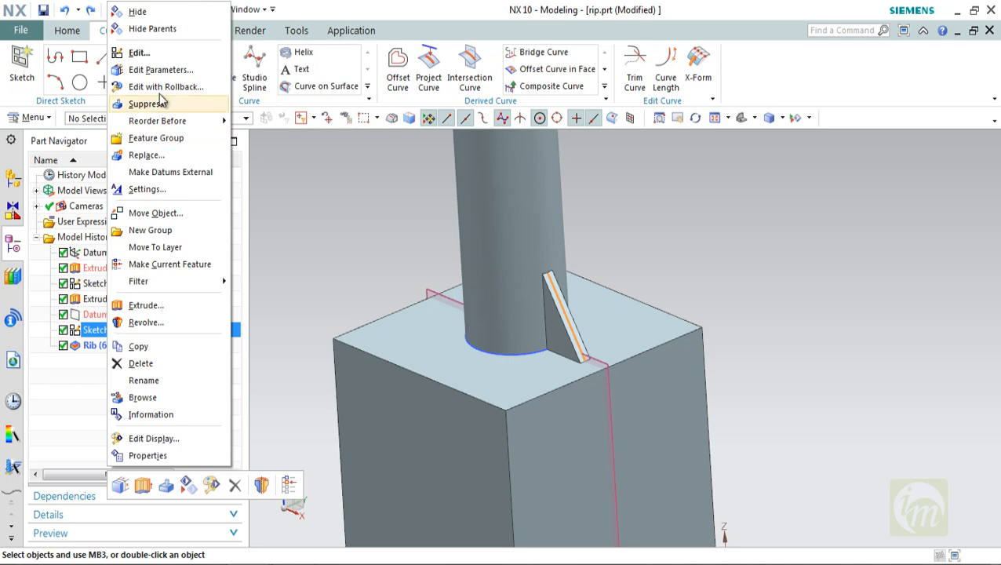
left_click(156, 61)
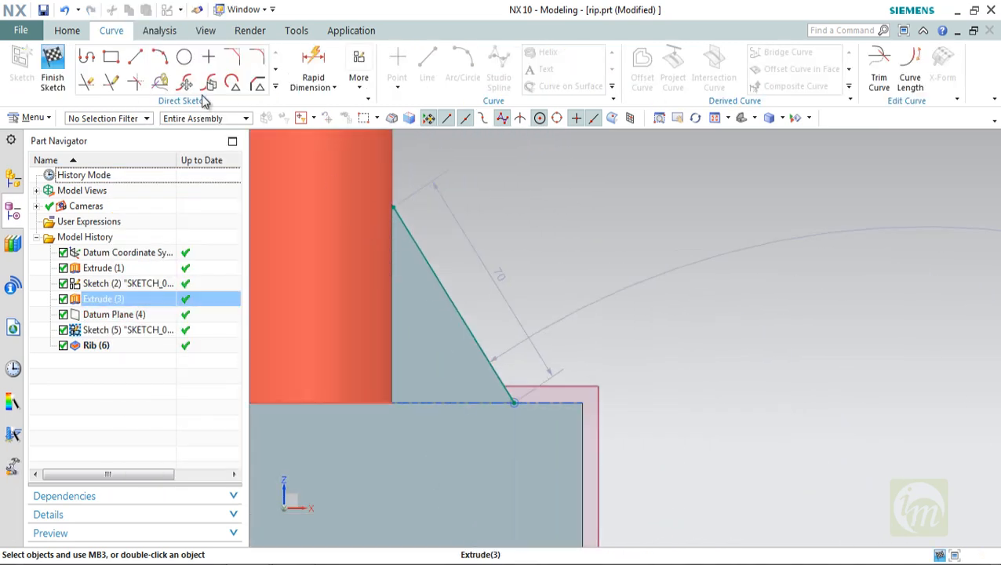
left_click(184, 57)
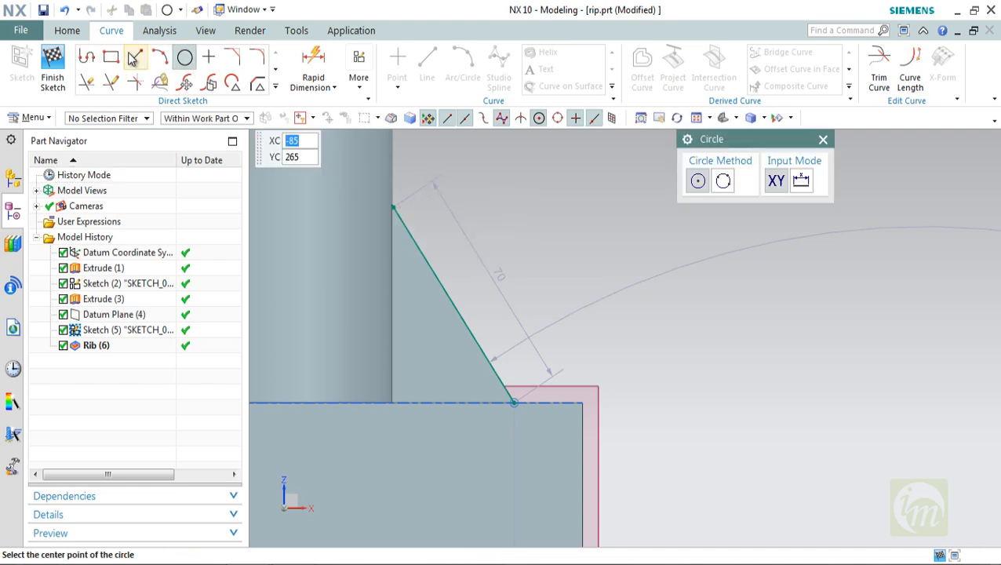
left_click(159, 58)
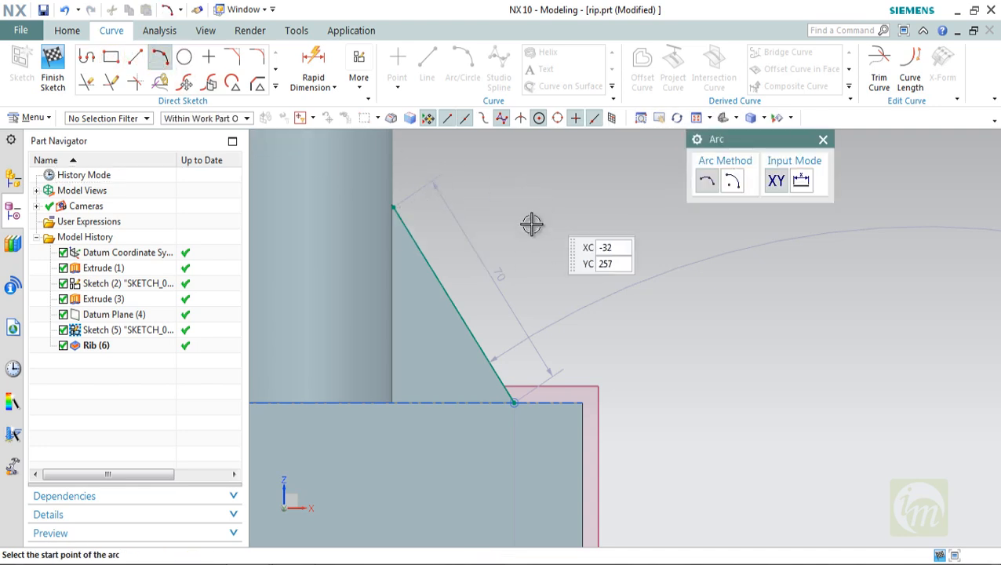
left_click(403, 223)
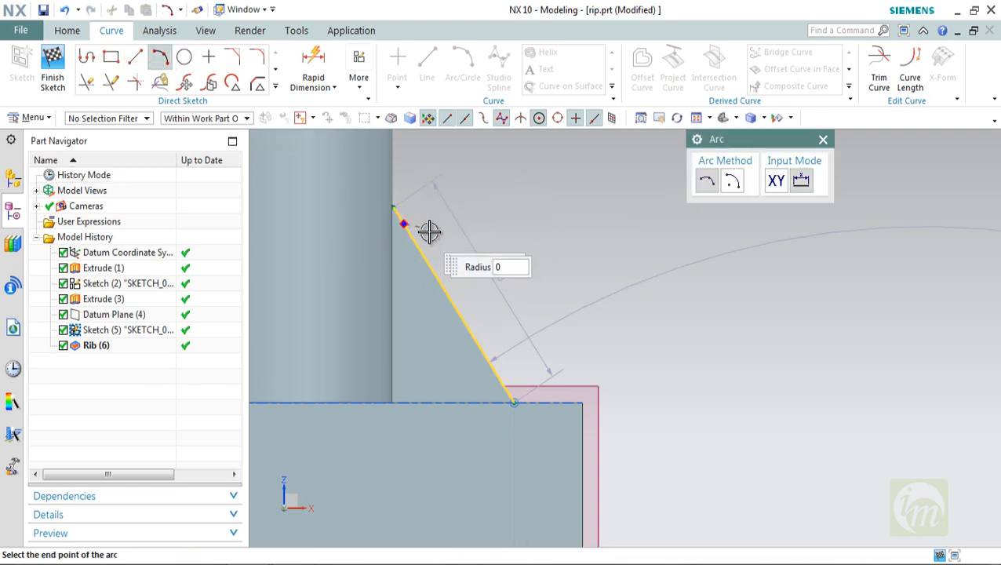
left_click(447, 293)
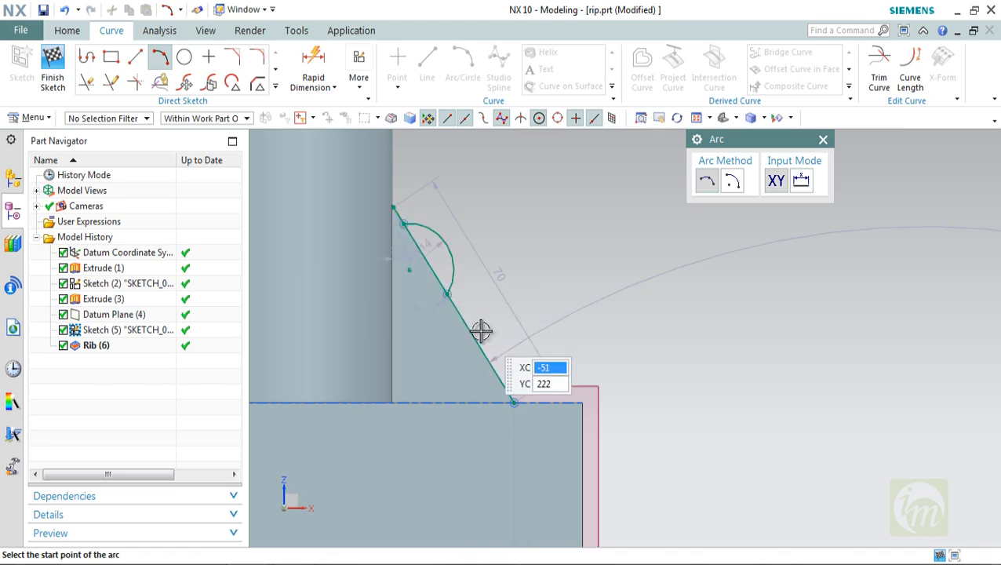
left_click(470, 327)
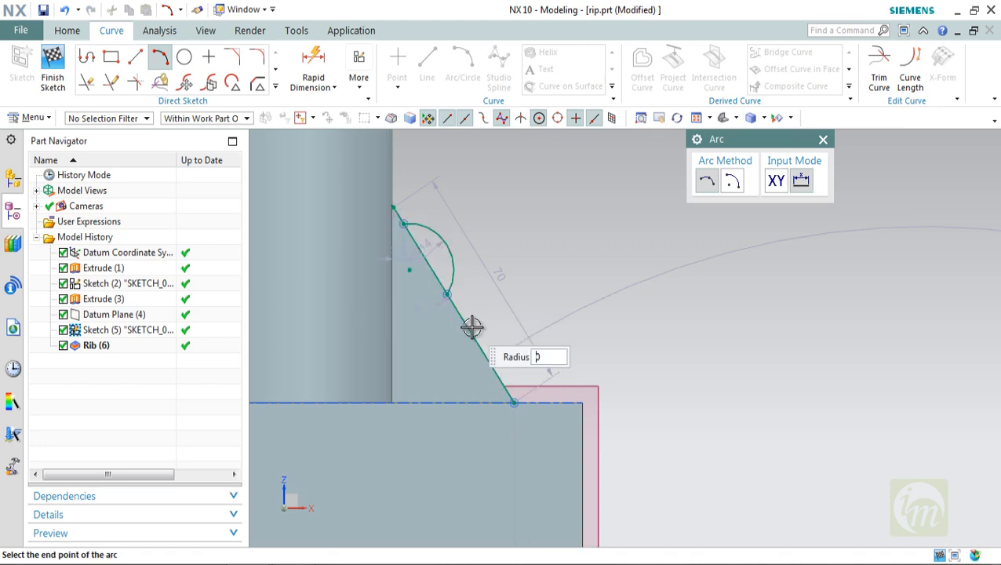
left_click(500, 381)
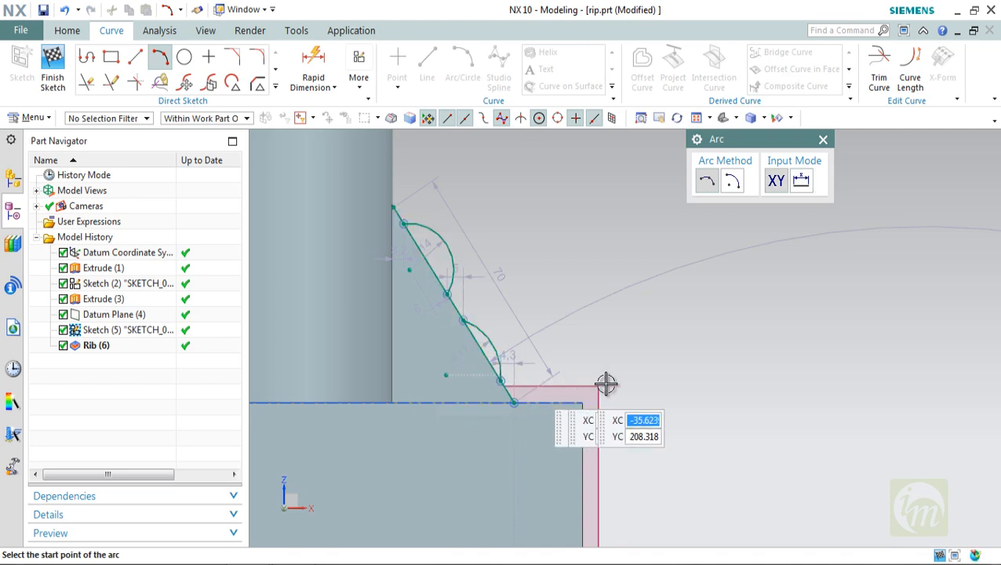
- Trim away the inclined line's segments beneath the two arcs and finish the sketch to update the rib's profile
left_click(86, 82)
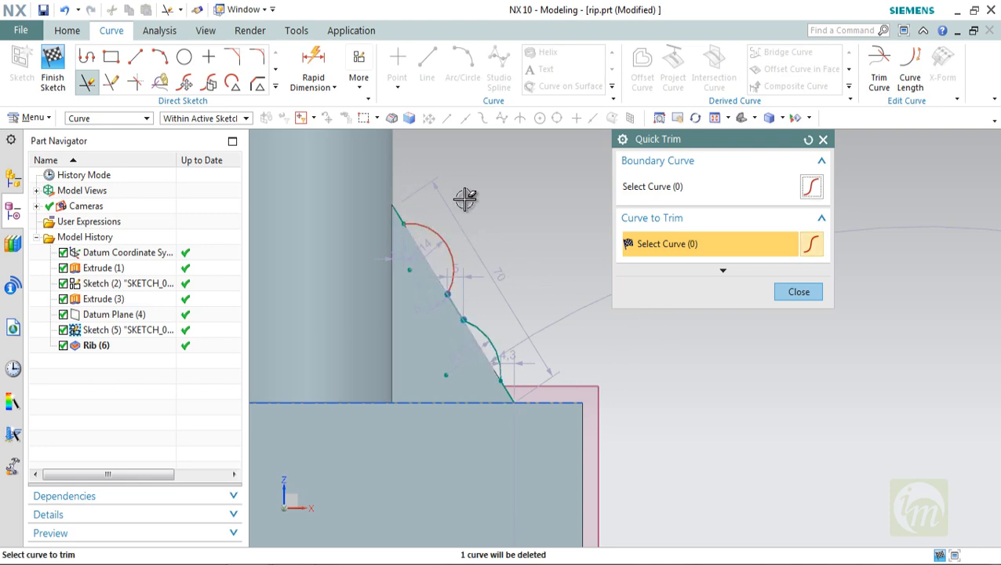
left_click(798, 292)
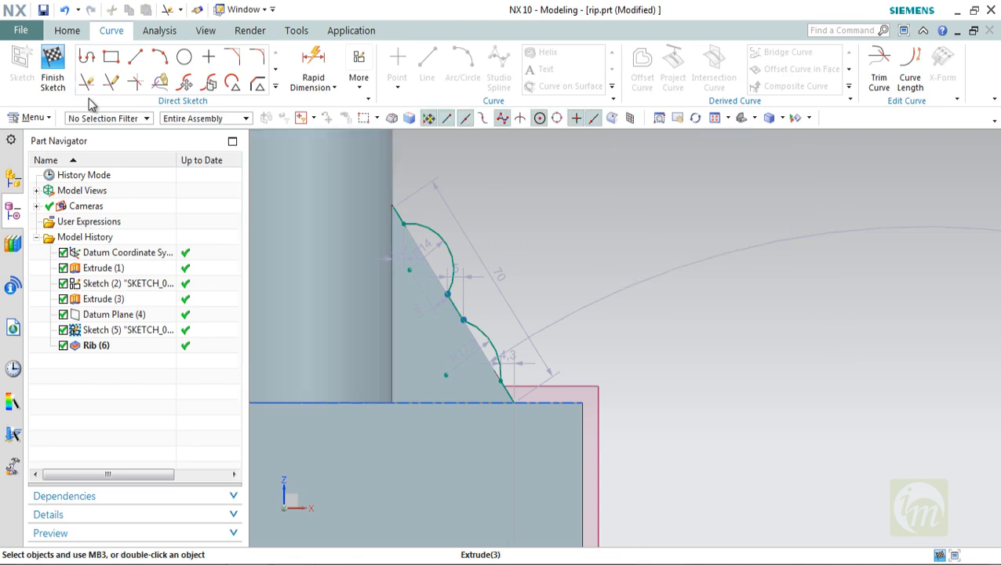
left_click(66, 87)
scroll(543, 306, "down", 5)
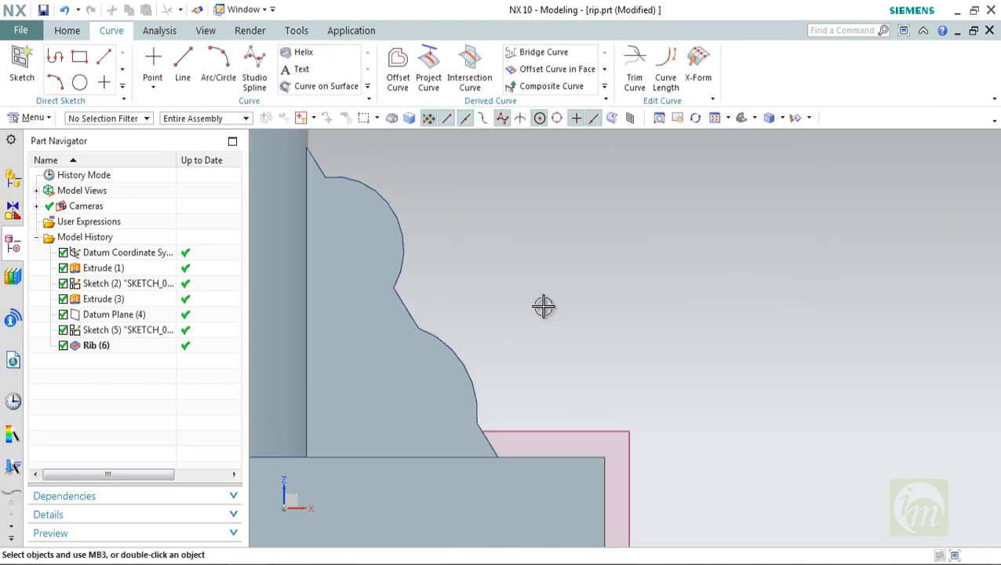
middle_click_drag(543, 306, 584, 344)
scroll(533, 302, "up", 3)
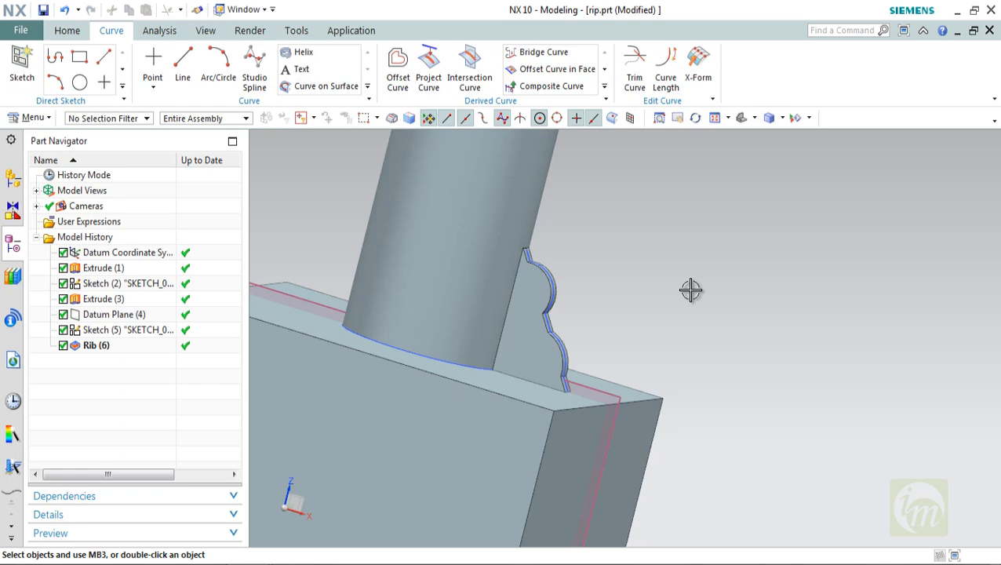
middle_click_drag(691, 304, 643, 337)
- Reopen the rib between the post and the block for editing and try thicknesses of 135 mm and 50 mm
left_click(104, 345)
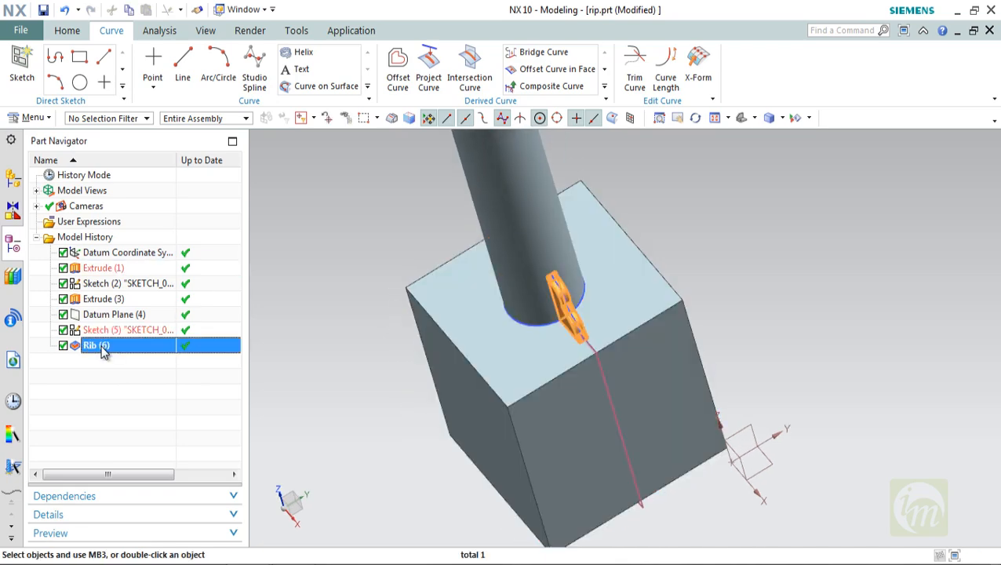
right_click(104, 345)
left_click(156, 69)
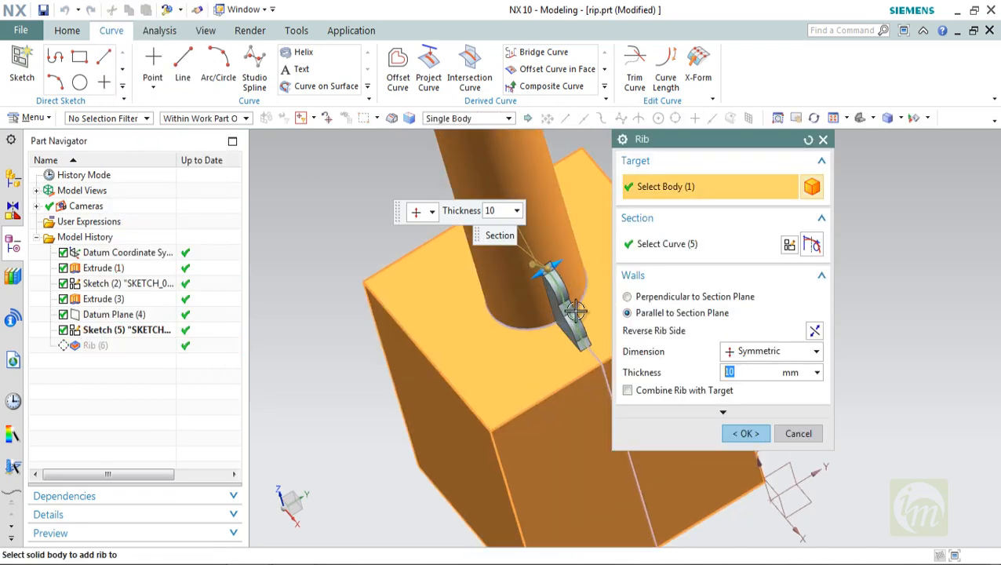
left_click_drag(516, 249, 400, 306)
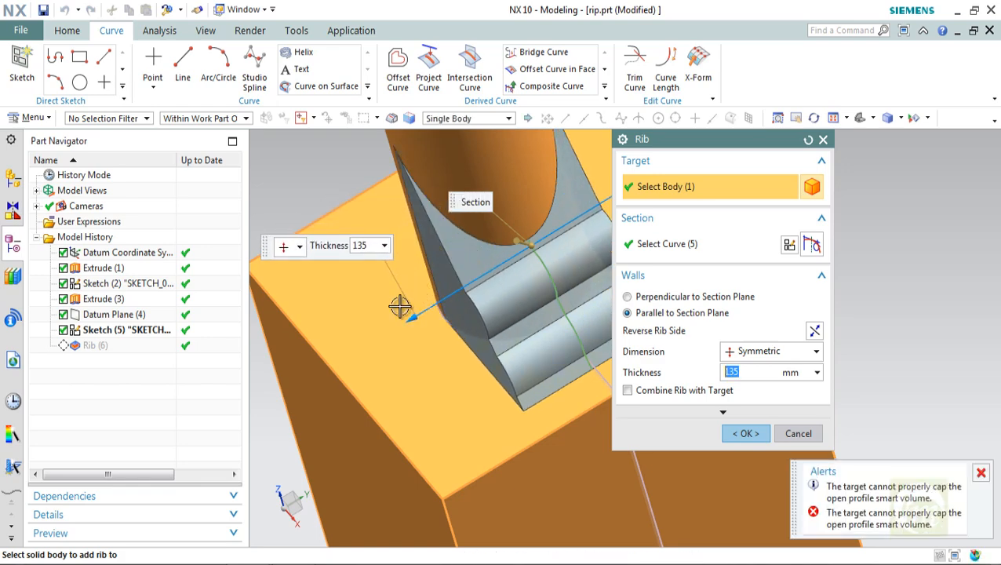
middle_click_drag(477, 365, 469, 421)
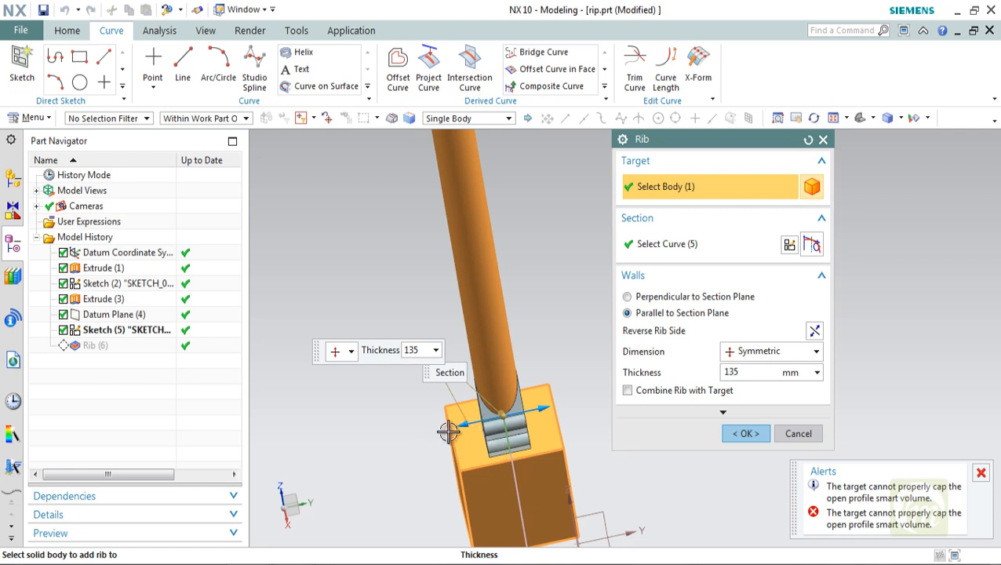
left_click_drag(448, 430, 481, 421)
middle_click_drag(482, 421, 549, 404)
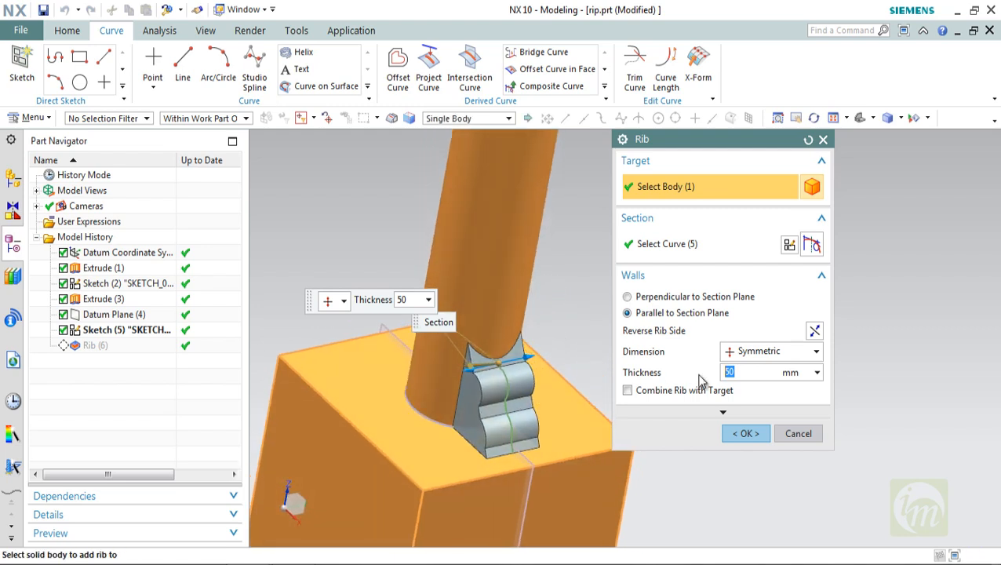
- Try a rib thickness of 30 mm, set it to 10 mm and accept the rib edit
type("30")
key("Return")
type("1")
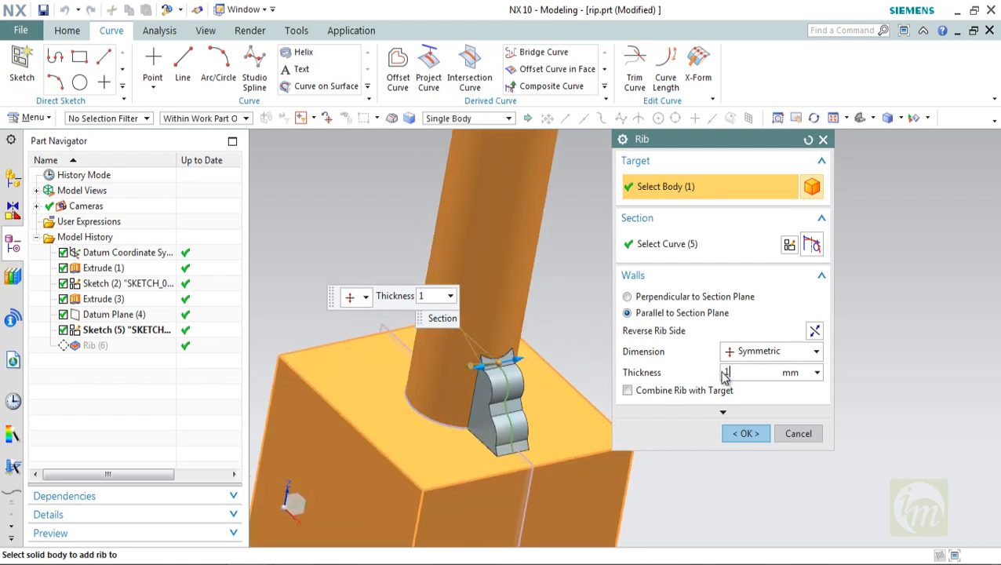
type("0")
key("Return")
left_click(765, 433)
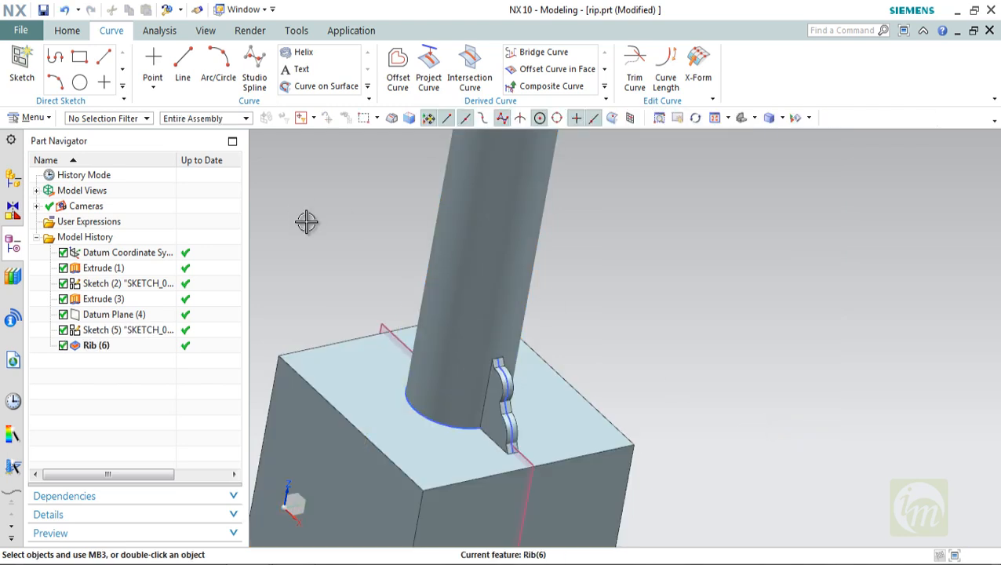
- Save the rib part file
middle_click_drag(661, 355, 687, 346)
key("ctrl+s")
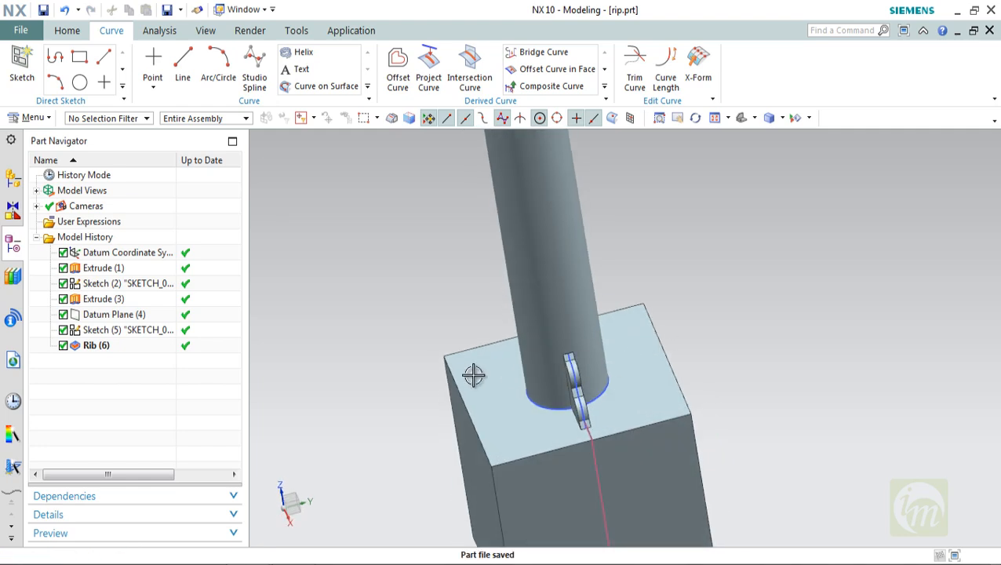
scroll(574, 402, "down", 3)
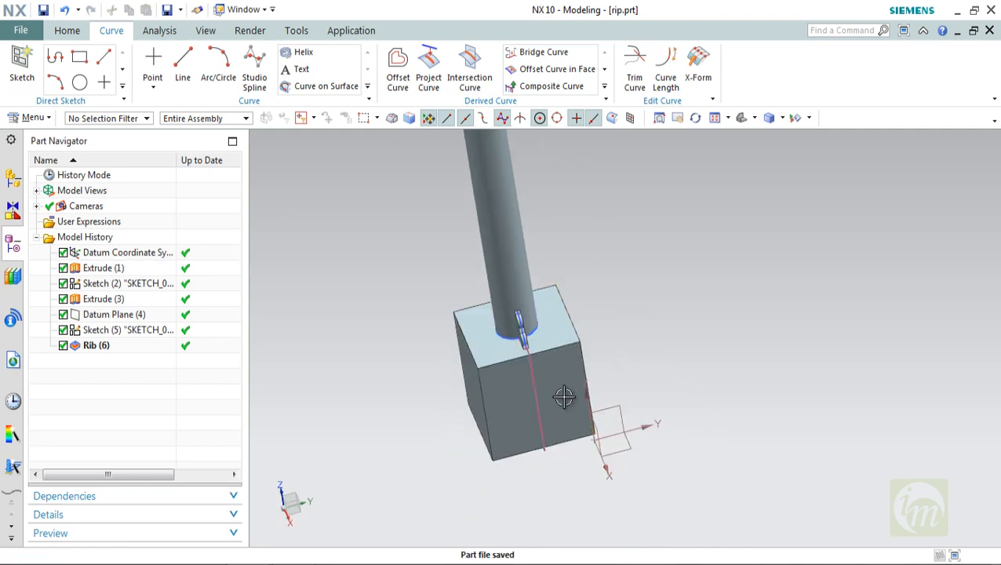
left_click(22, 119)
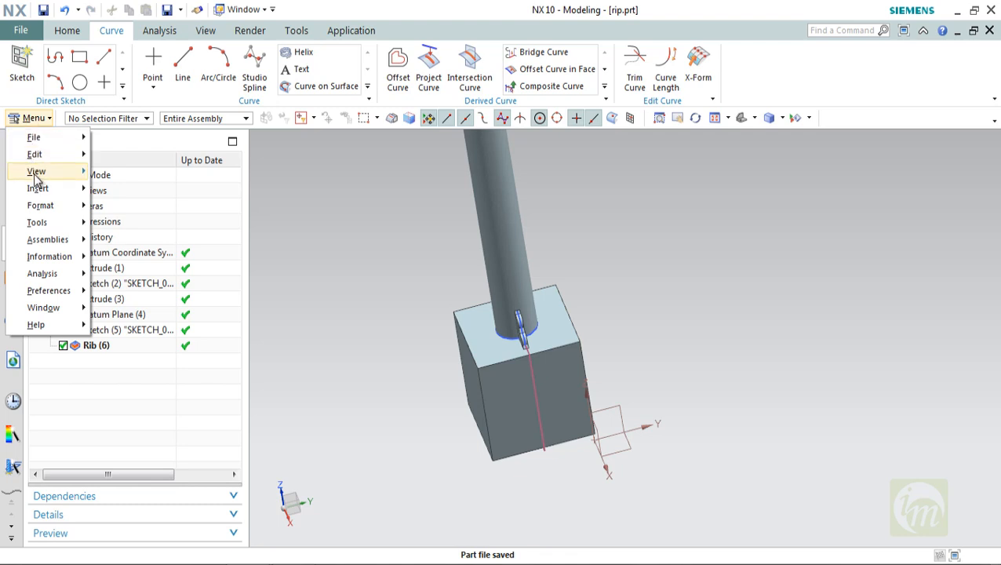
mouse_move(39, 188)
mouse_move(129, 192)
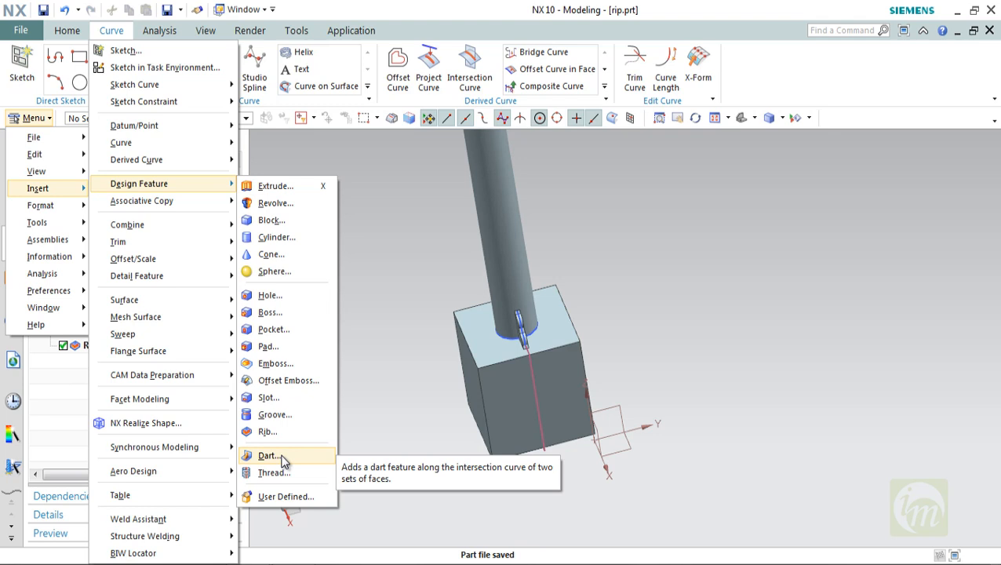
left_click(371, 334)
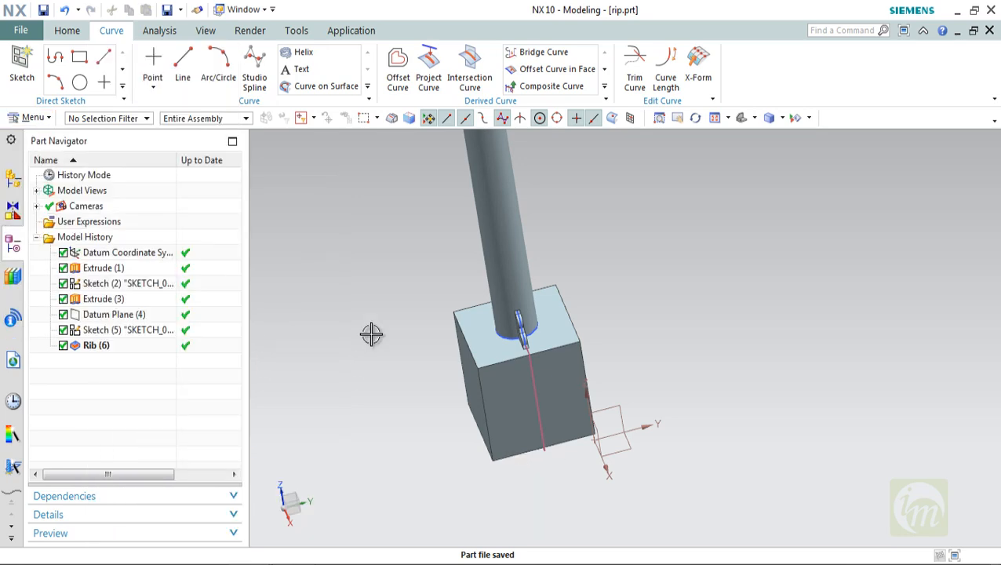
- Create a new part named dart.prt from the Model template in millimetres
key("ctrl+n")
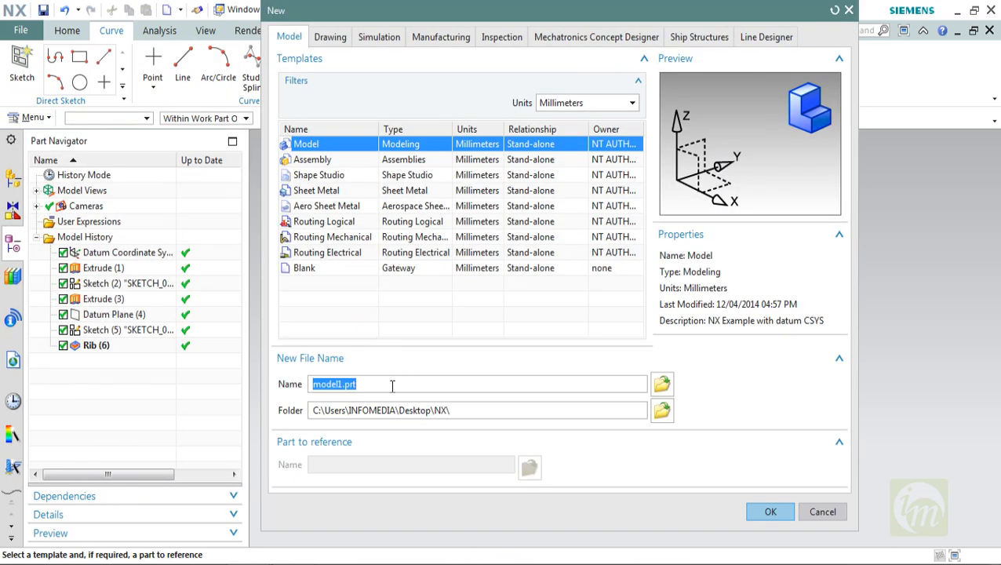
key("Return")
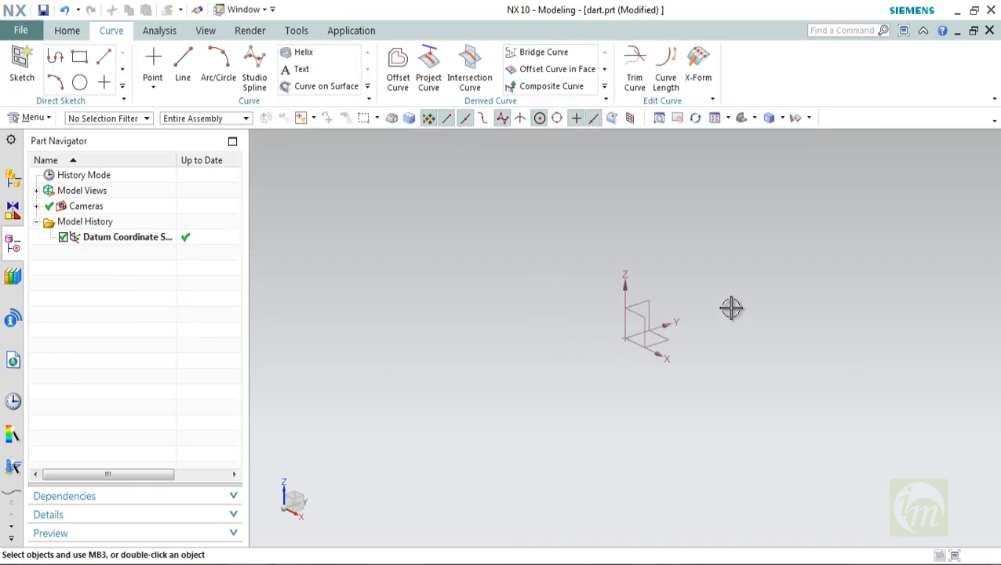
- Start an Extrude and sketch its section on the XY plane, a 100 mm diameter circle centred on the origin
left_click(67, 31)
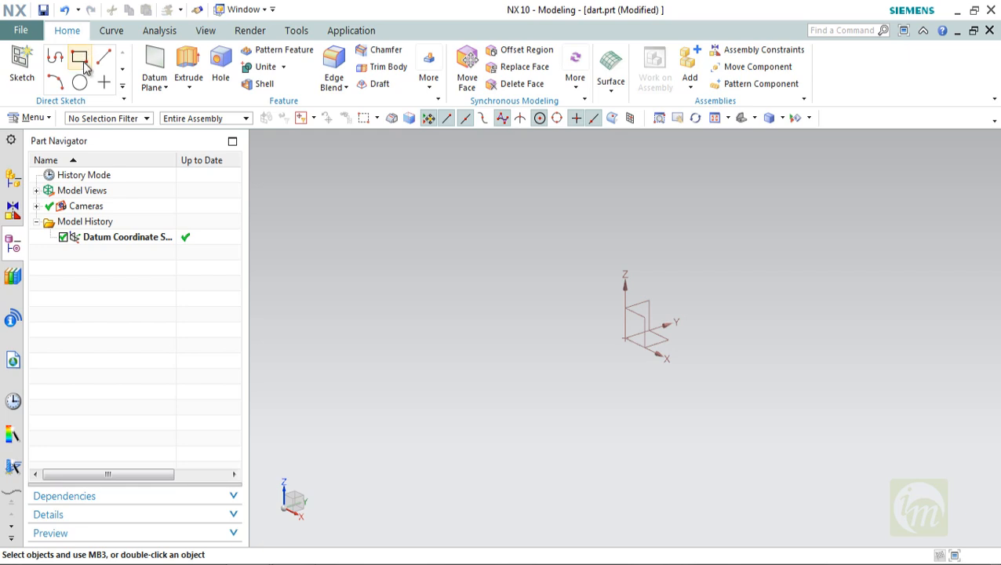
left_click(191, 63)
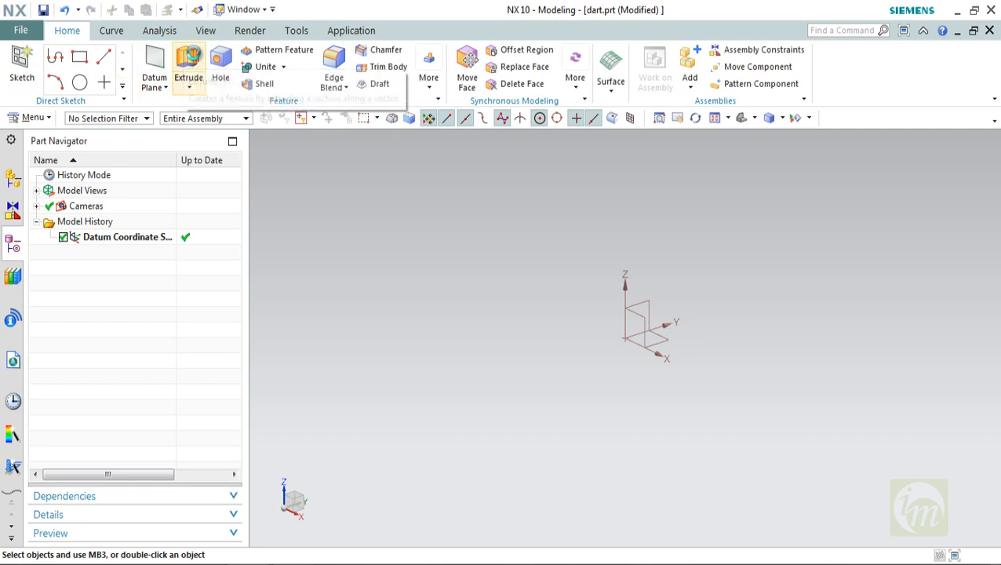
left_click_drag(699, 138, 501, 160)
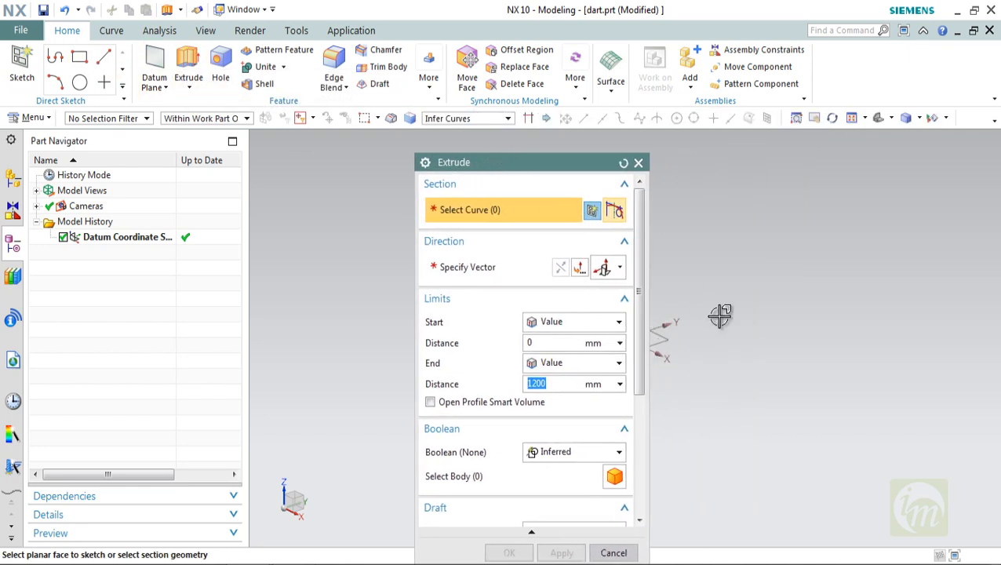
left_click(664, 339)
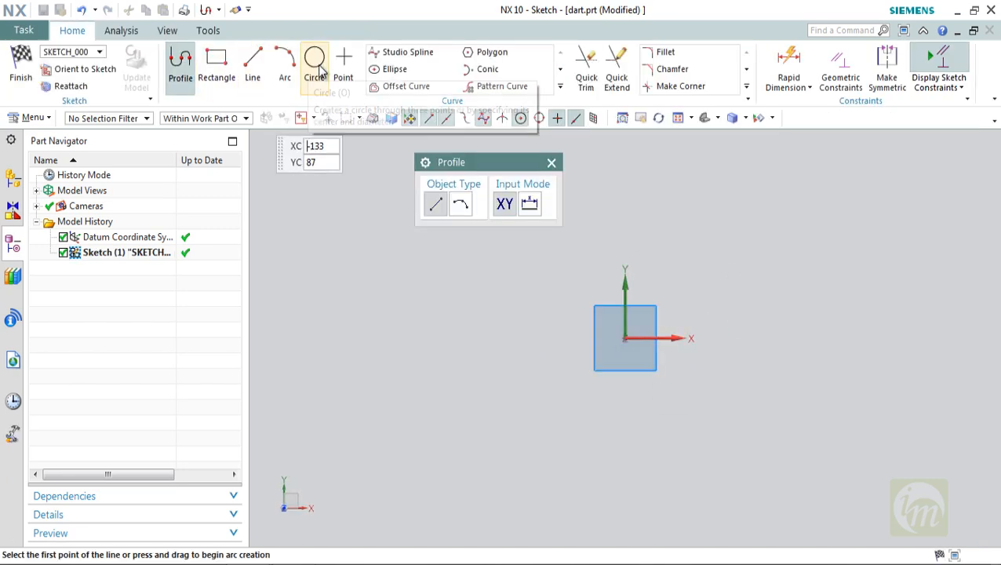
left_click(317, 69)
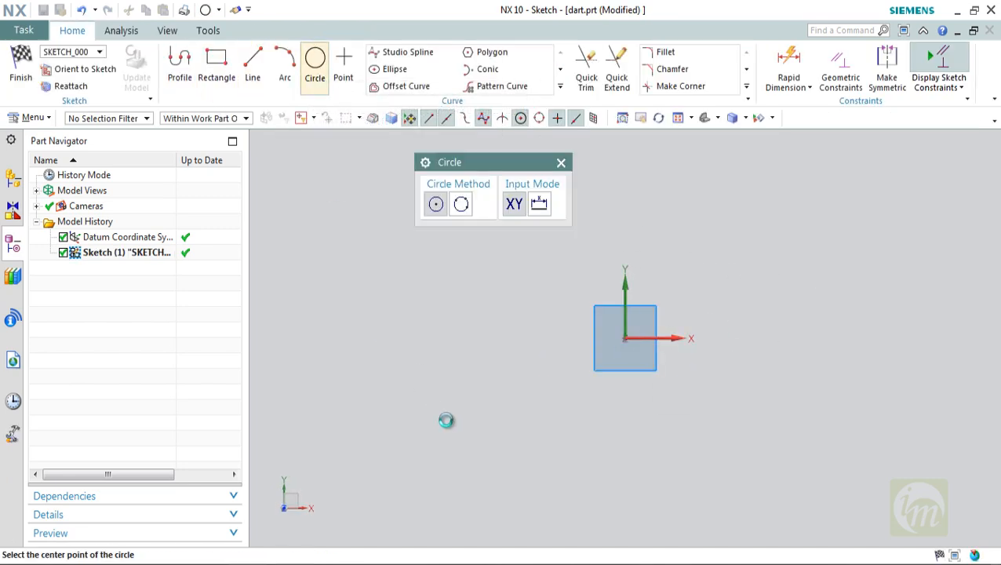
left_click(625, 339)
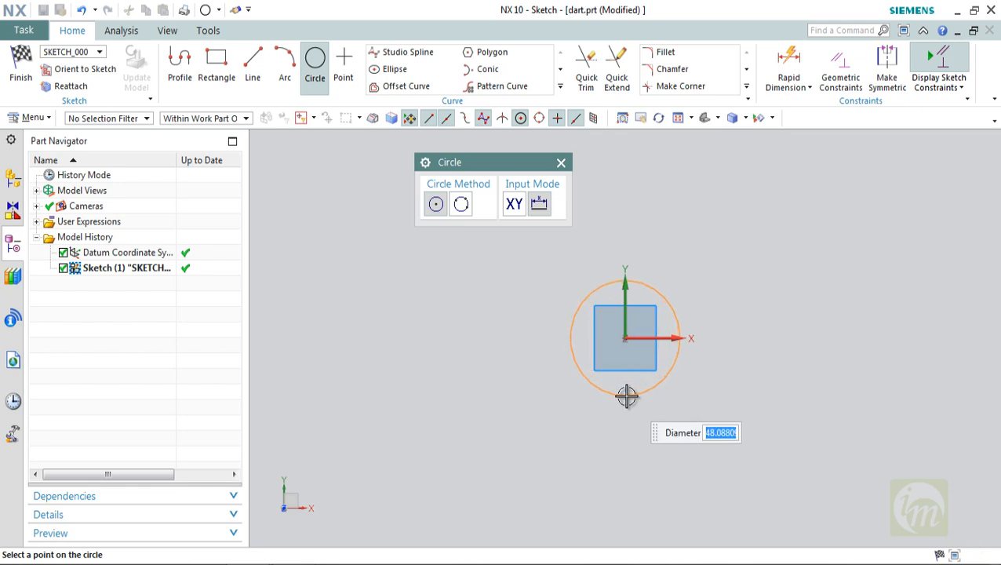
type("100")
key("Return")
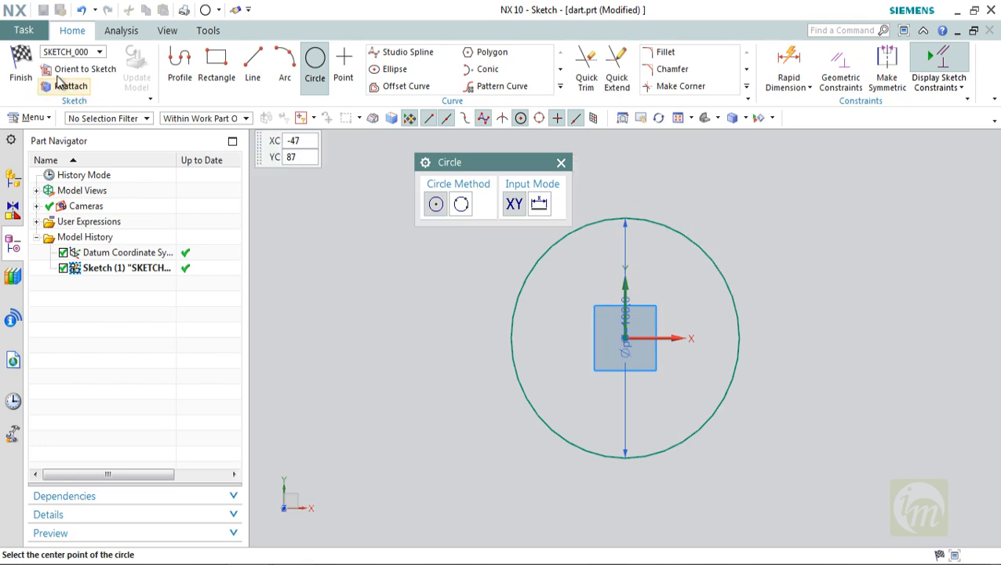
left_click(21, 63)
- Extrude the circle from 0 to 150 mm as a solid cylinder
key("x")
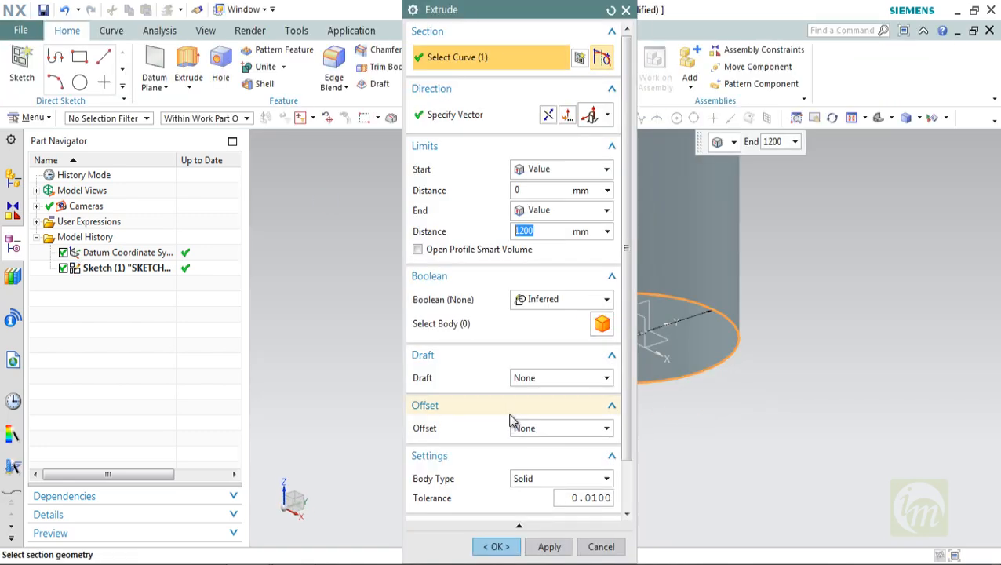
scroll(596, 290, "down", 2)
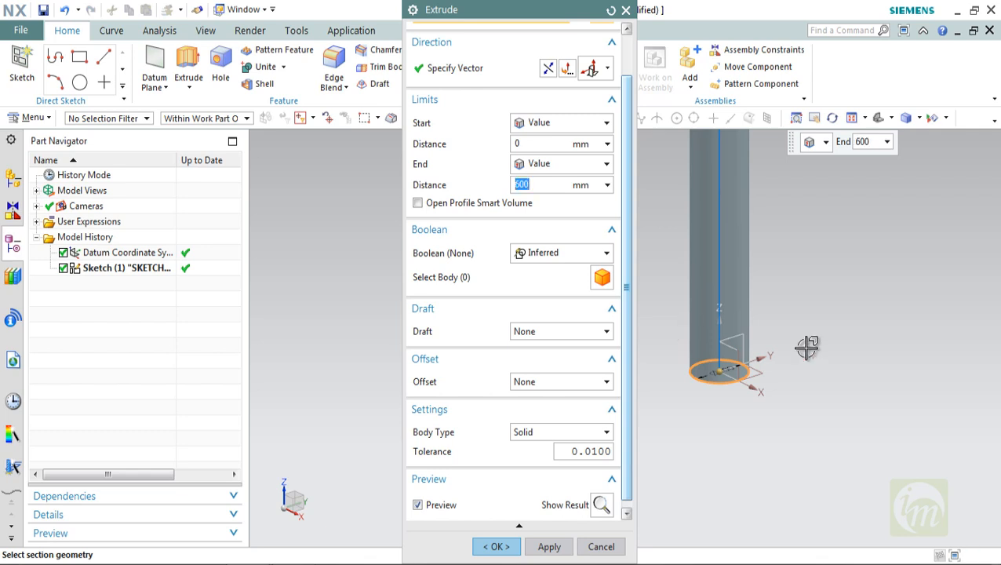
scroll(811, 349, "down", 3)
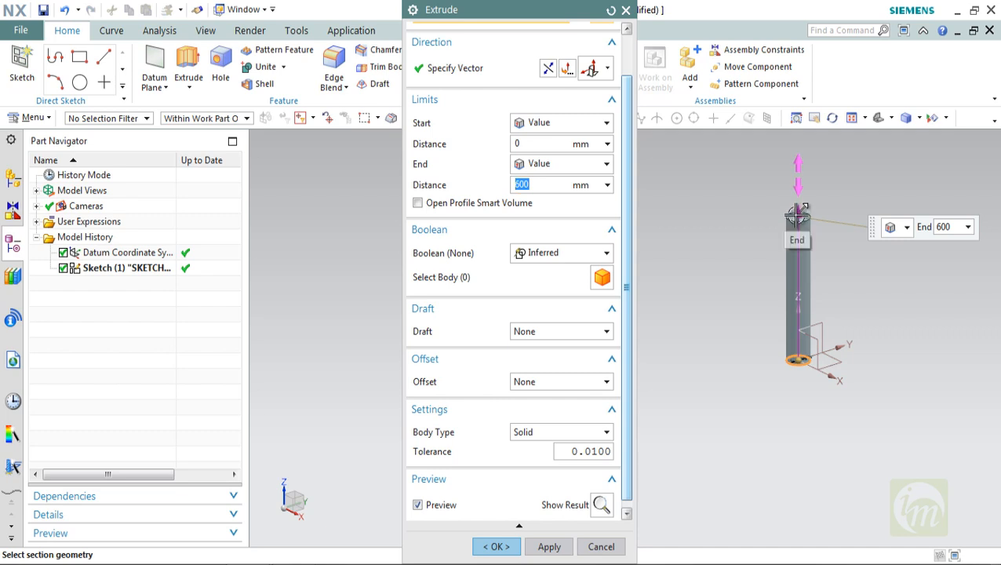
left_click_drag(797, 213, 797, 277)
scroll(875, 301, "up", 3)
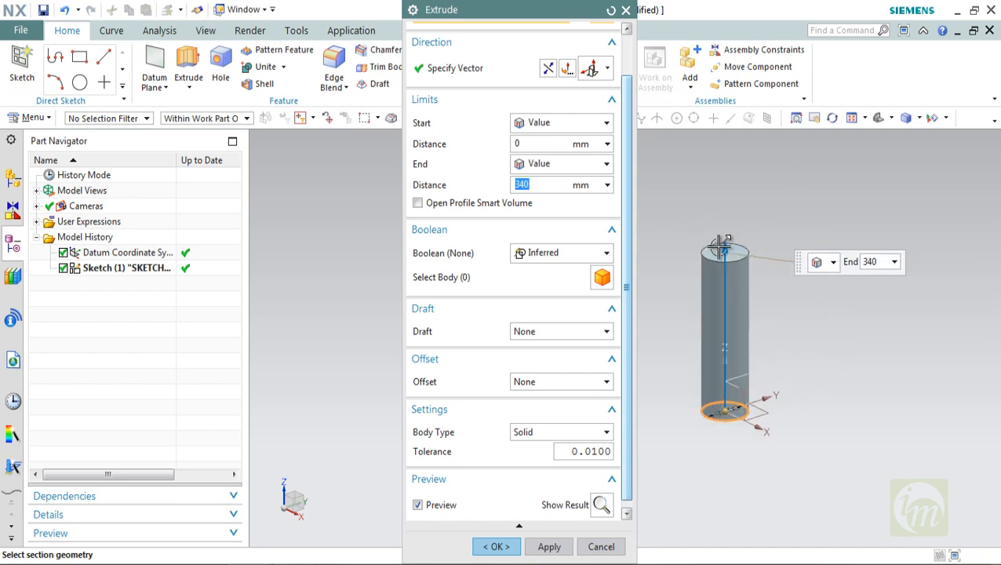
left_click_drag(723, 283, 723, 355)
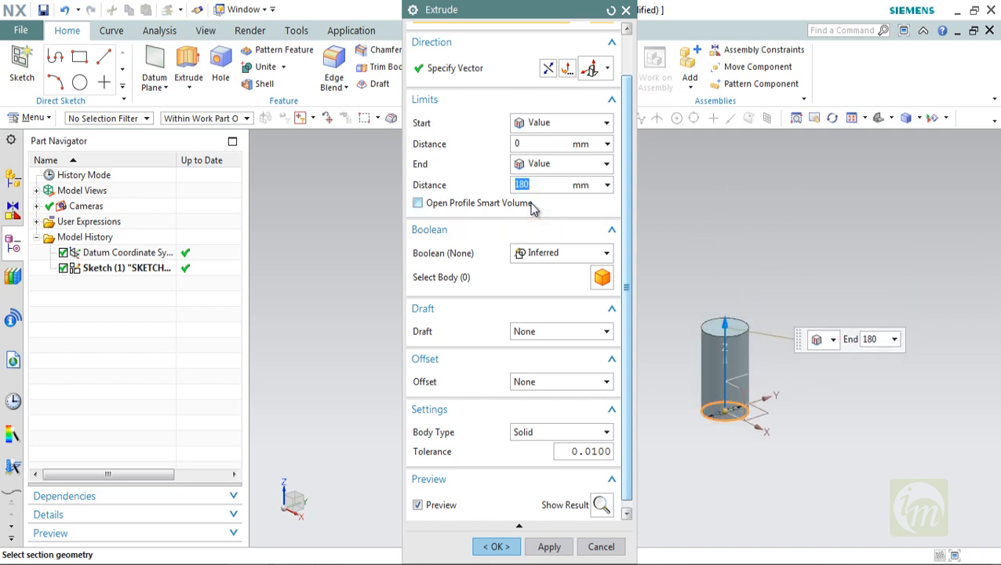
scroll(719, 374, "up", 3)
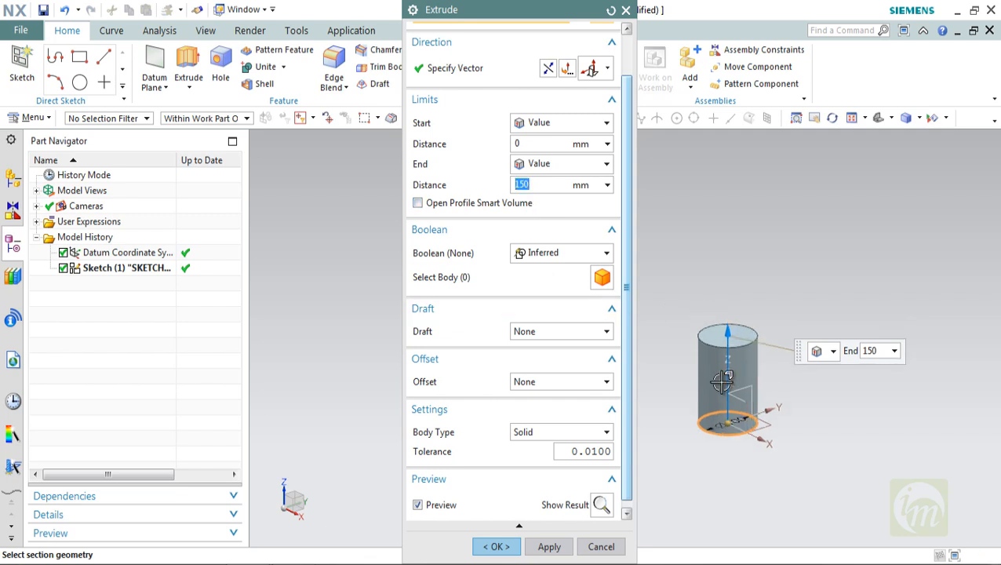
left_click(535, 549)
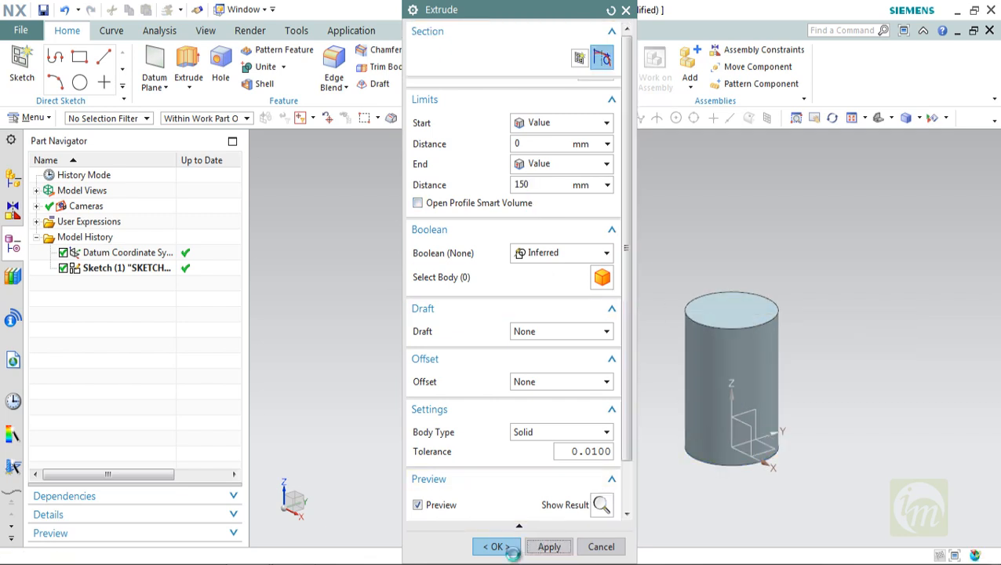
left_click(600, 547)
scroll(829, 347, "up", 2)
scroll(829, 347, "down", 2)
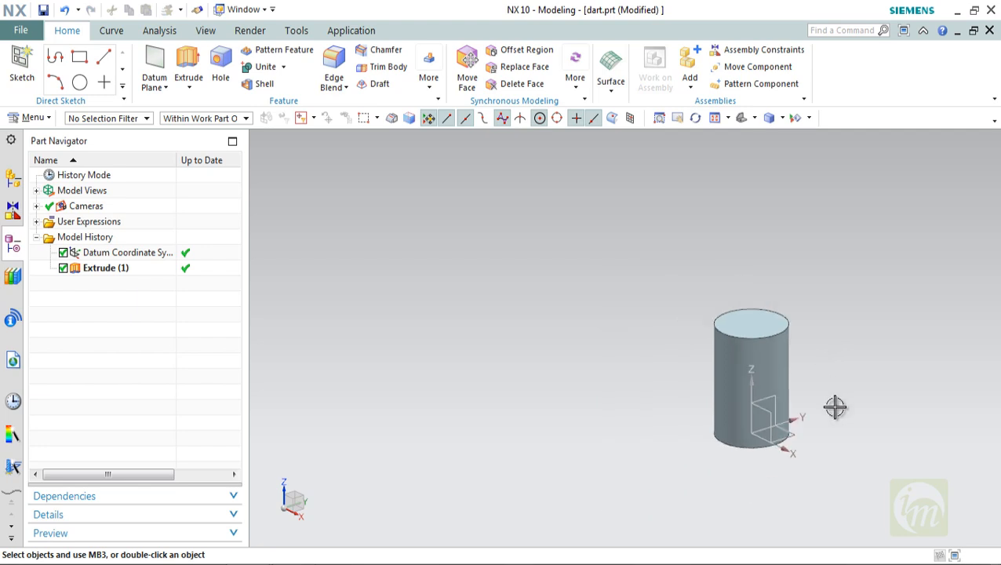
- Shell the cylinder with Remove Faces, then Shell, piercing its top face
middle_click_drag(833, 406, 548, 418)
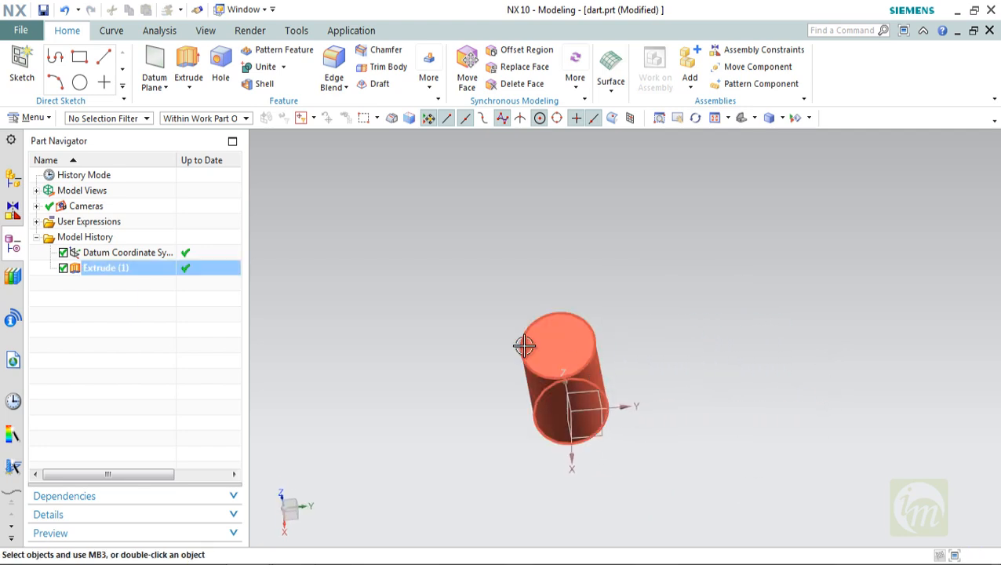
left_click(263, 85)
left_click(557, 345)
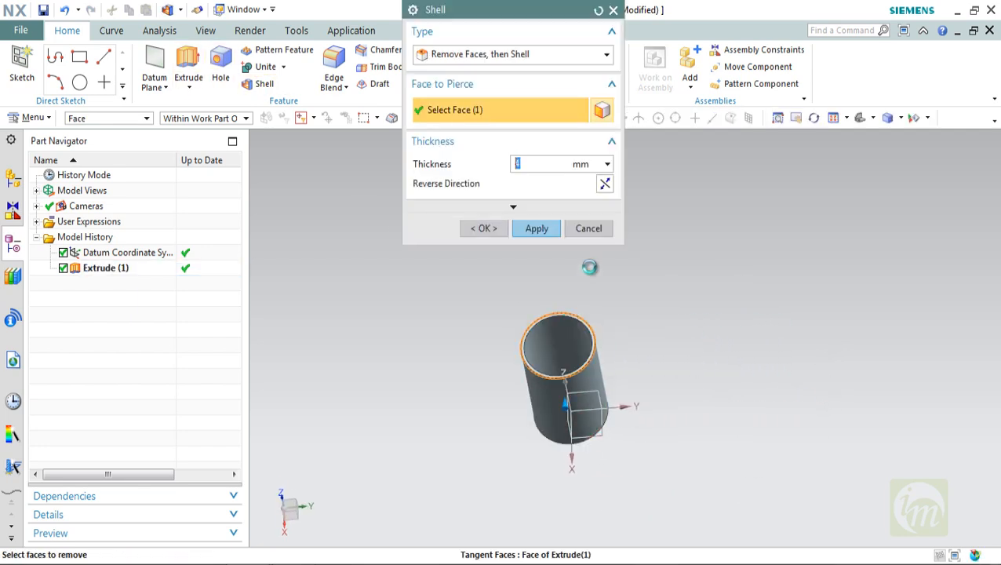
left_click(501, 229)
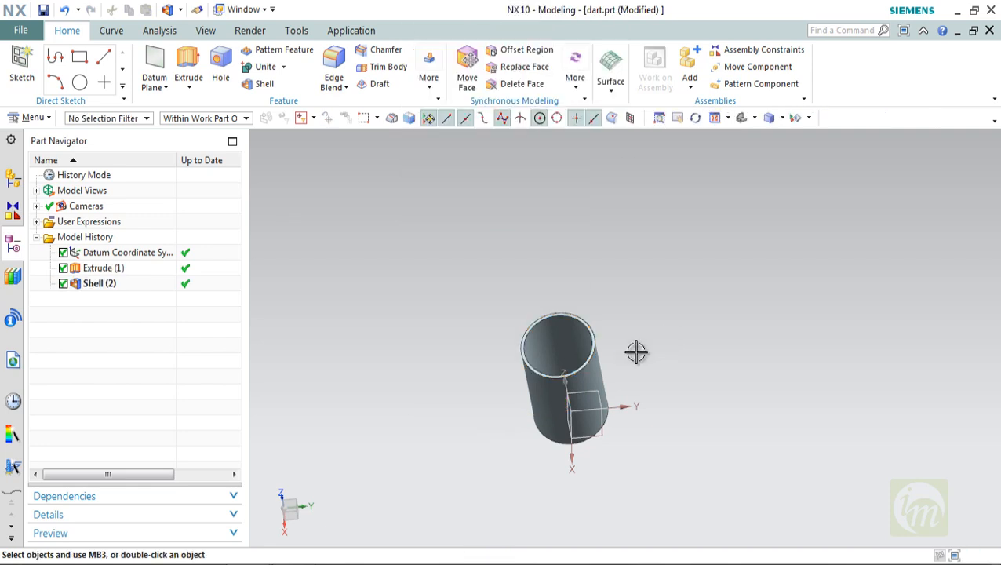
- Start a Dart and pick the hollow cylinder's outer and inner side walls as the first face set
middle_click_drag(634, 350, 634, 327)
scroll(557, 324, "up", 2)
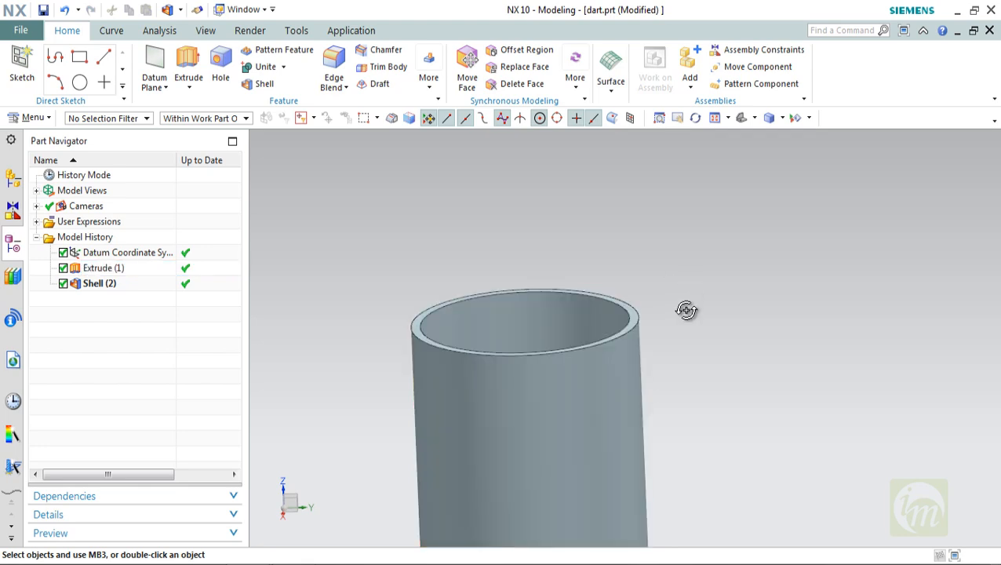
middle_click_drag(685, 310, 630, 403)
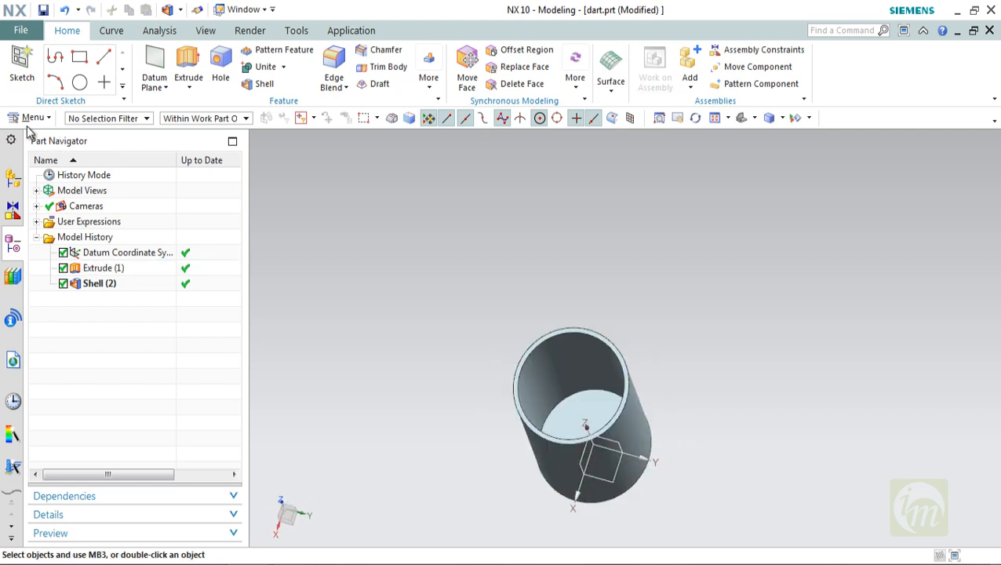
left_click(29, 117)
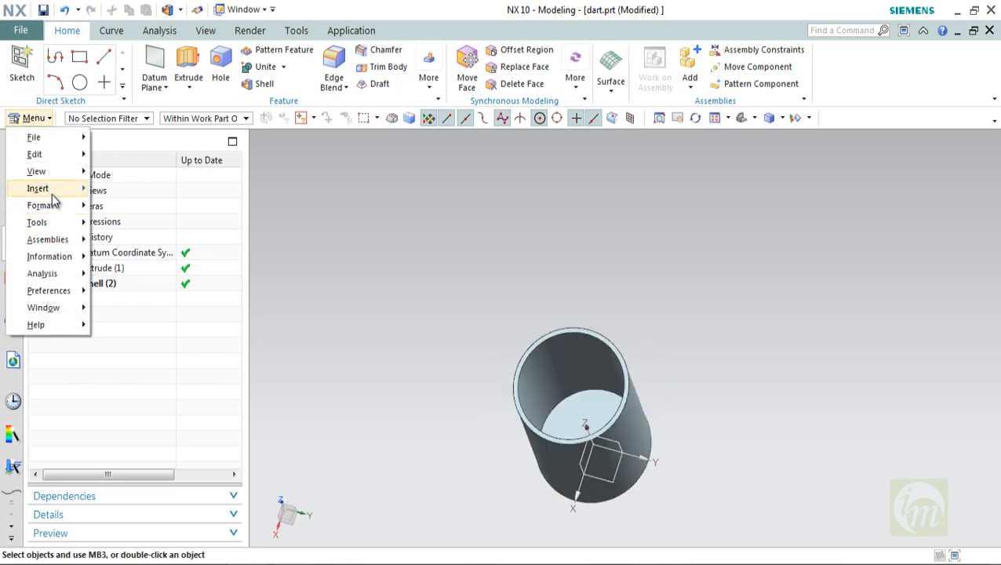
mouse_move(52, 193)
mouse_move(141, 184)
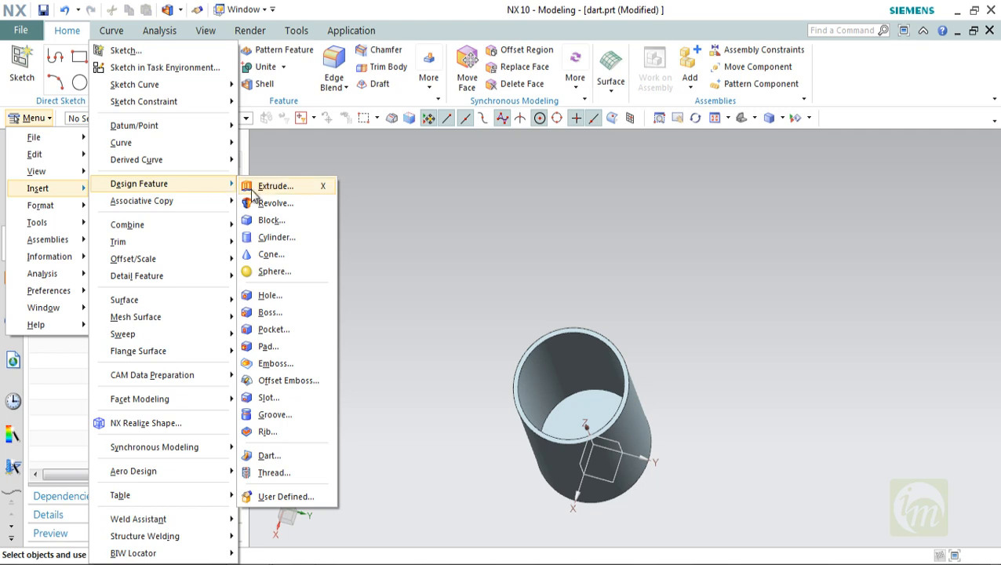
left_click(272, 456)
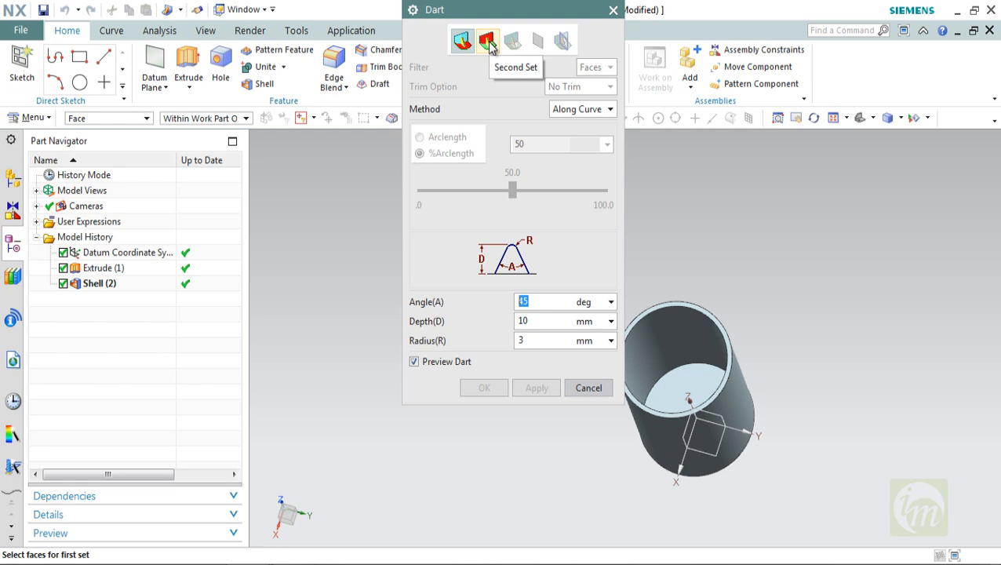
left_click(487, 42)
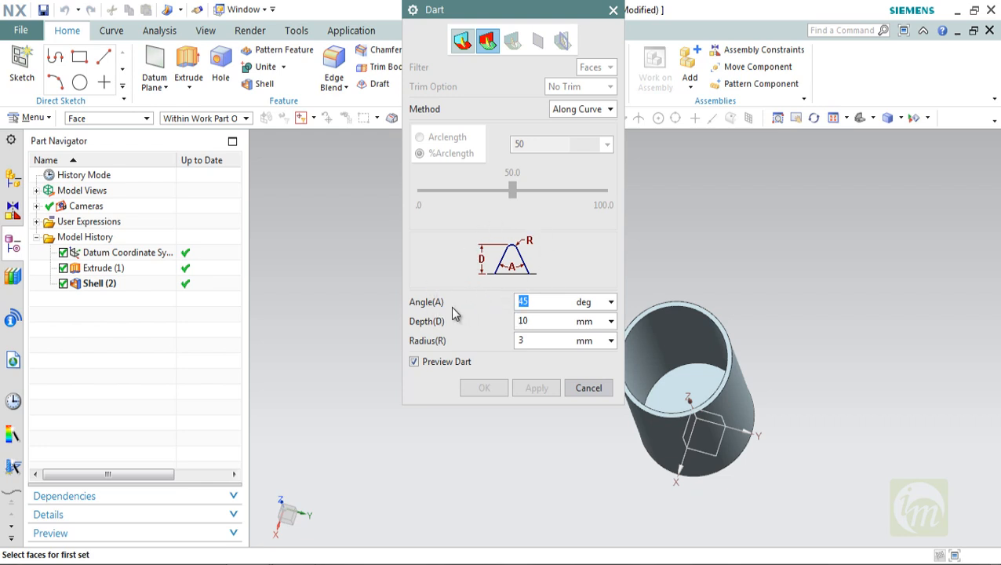
left_click(464, 43)
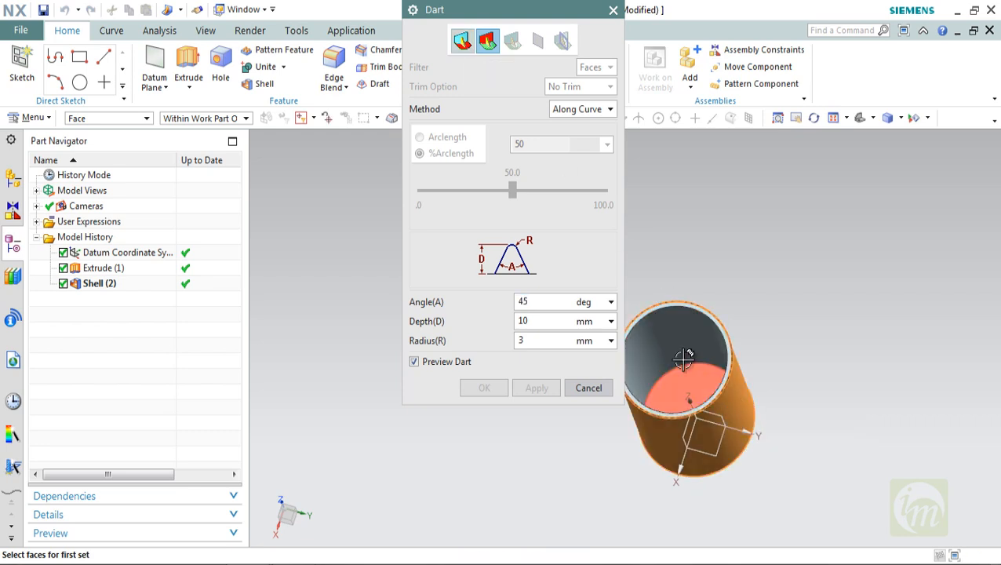
left_click(661, 335)
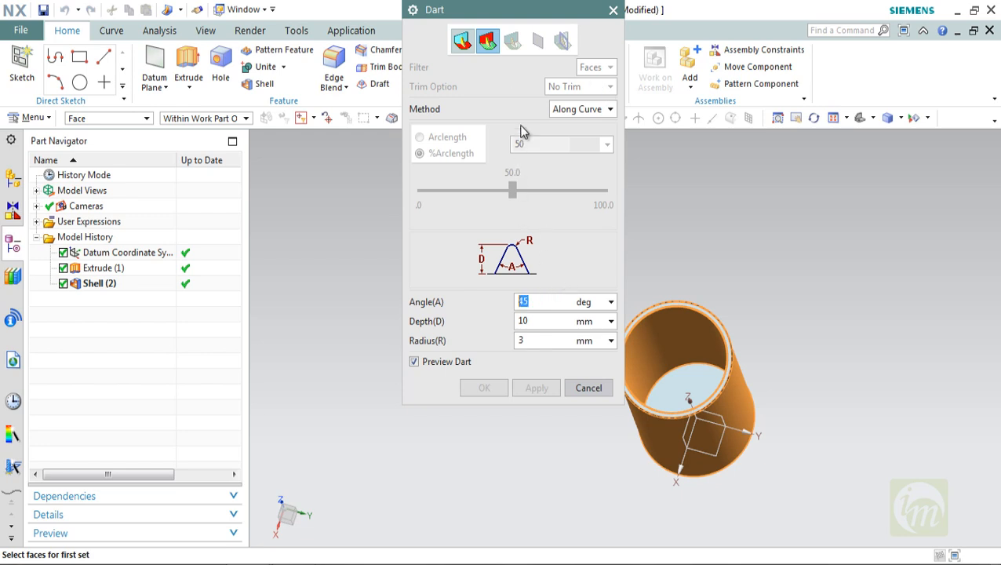
- Pick the cylinder's annular top rim as the second face set and choose the dart's location curve along the rim
left_click(492, 49)
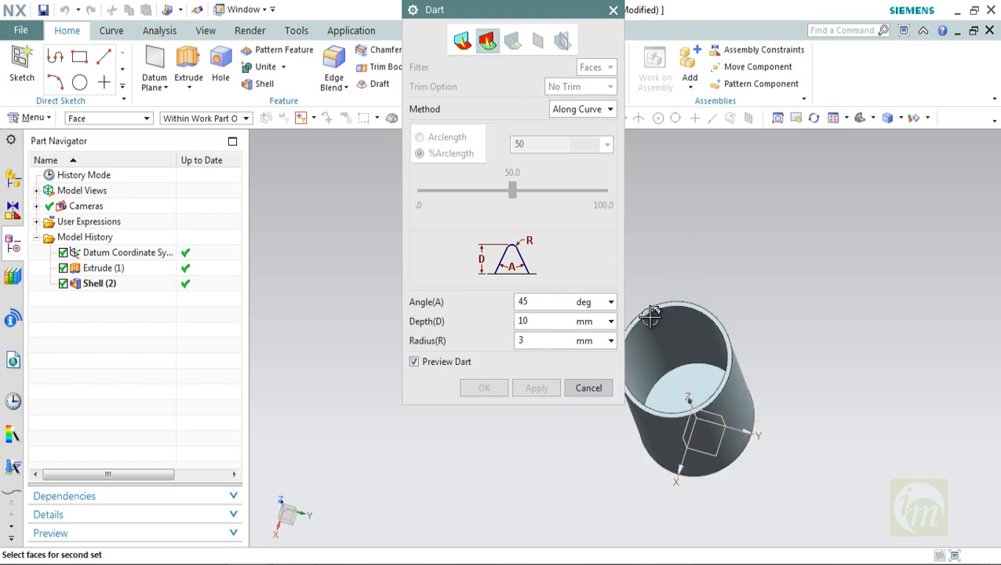
scroll(730, 311, "down", 3)
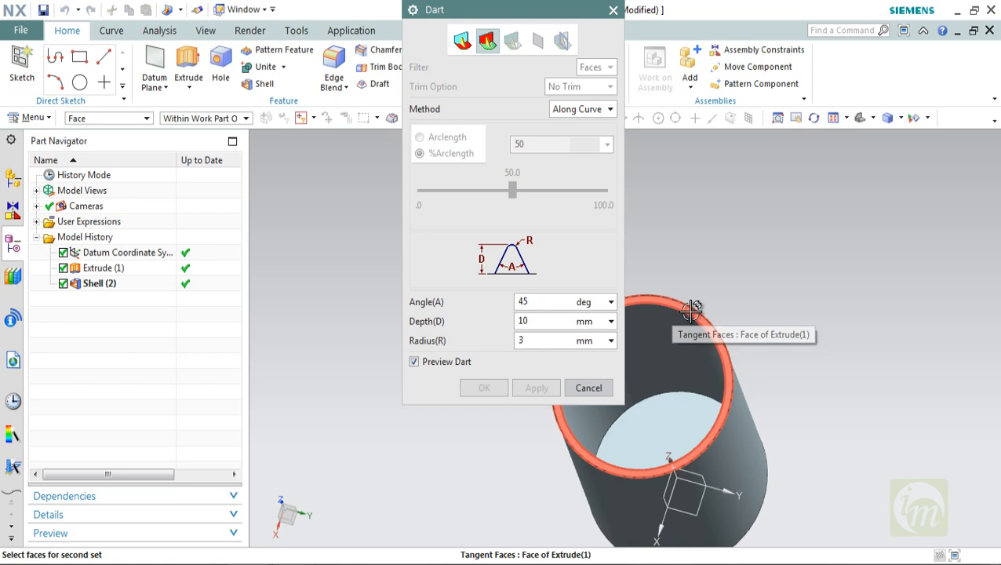
left_click(690, 309)
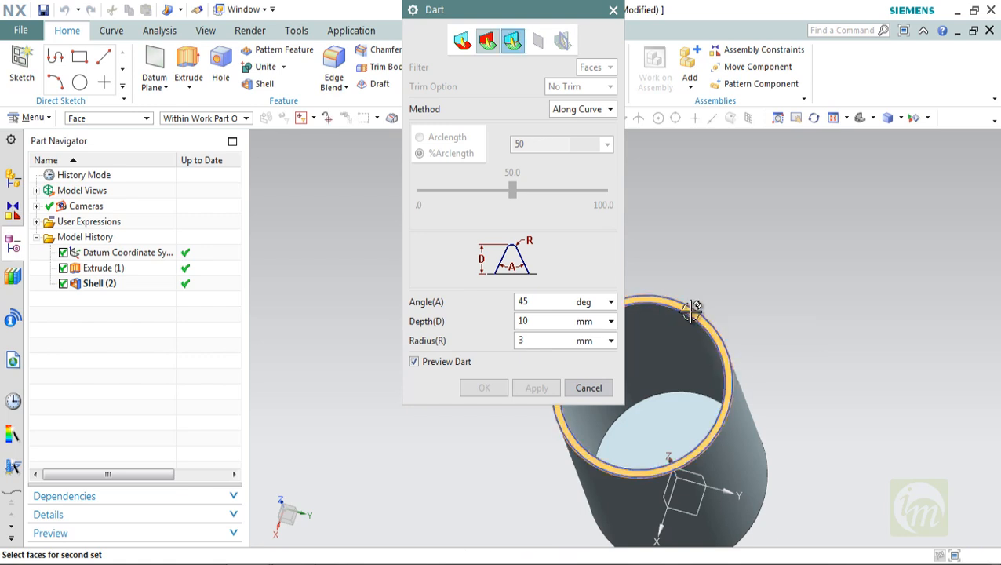
left_click(516, 48)
left_click(720, 349)
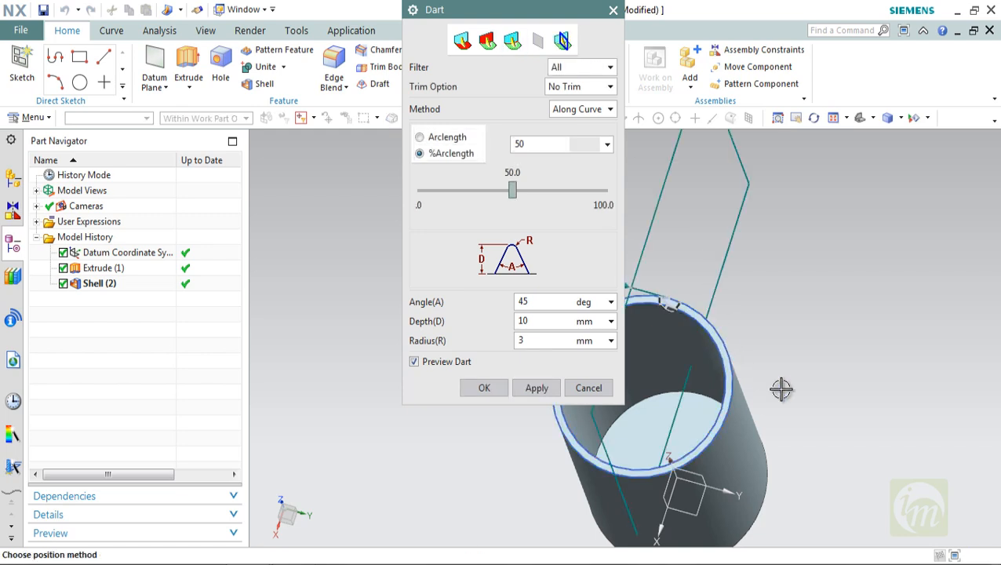
- Examine the dart's orientation plane, filter, trim and method choices, keeping All, No Trim and Along Curve
middle_click_drag(755, 353, 696, 366)
scroll(732, 299, "up", 5)
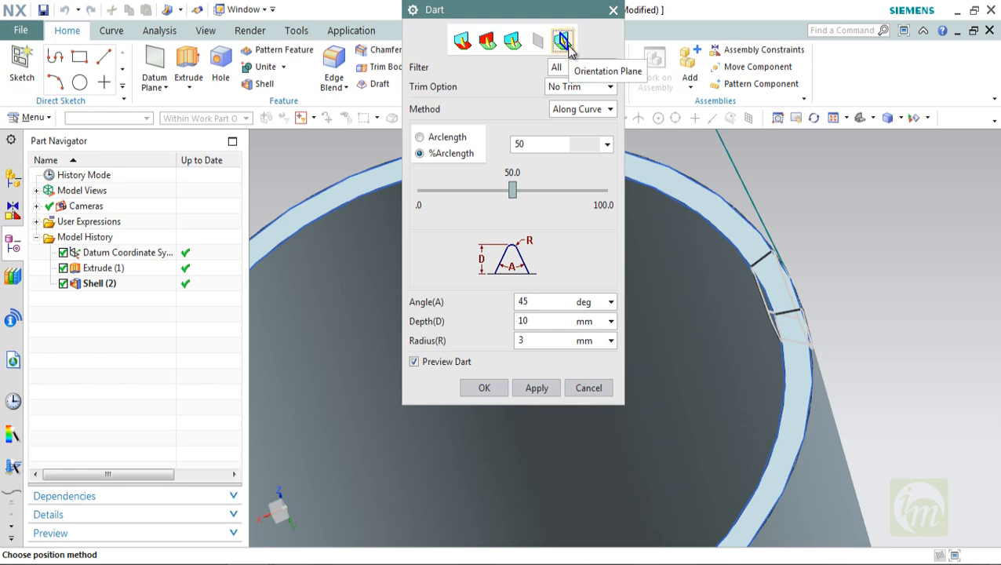
left_click(564, 41)
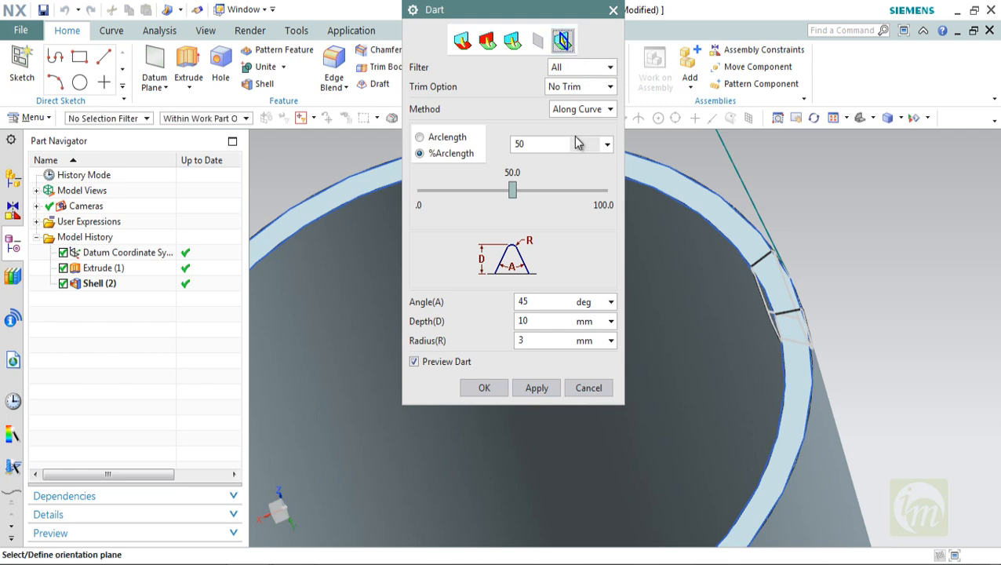
left_click(559, 69)
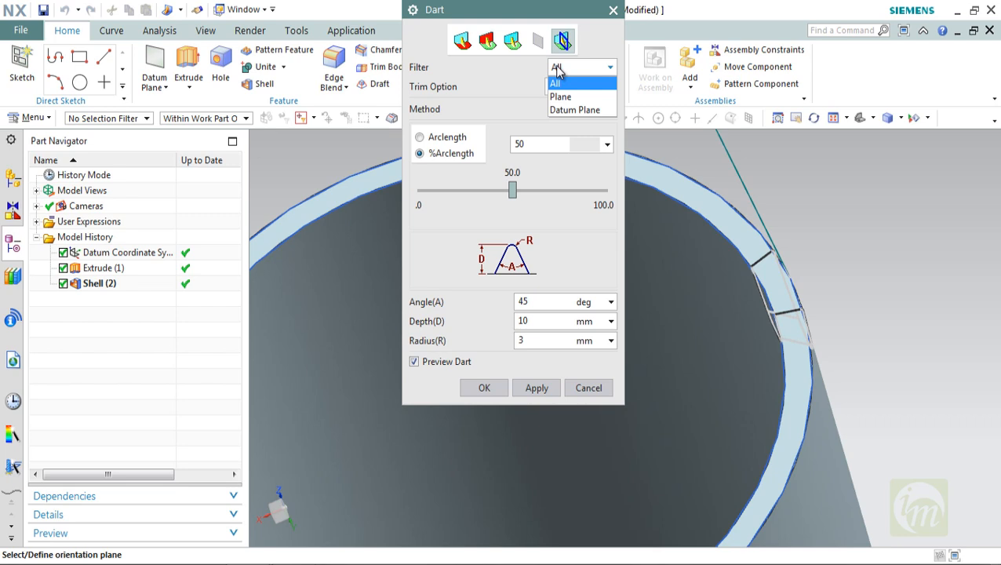
left_click(557, 69)
left_click(569, 90)
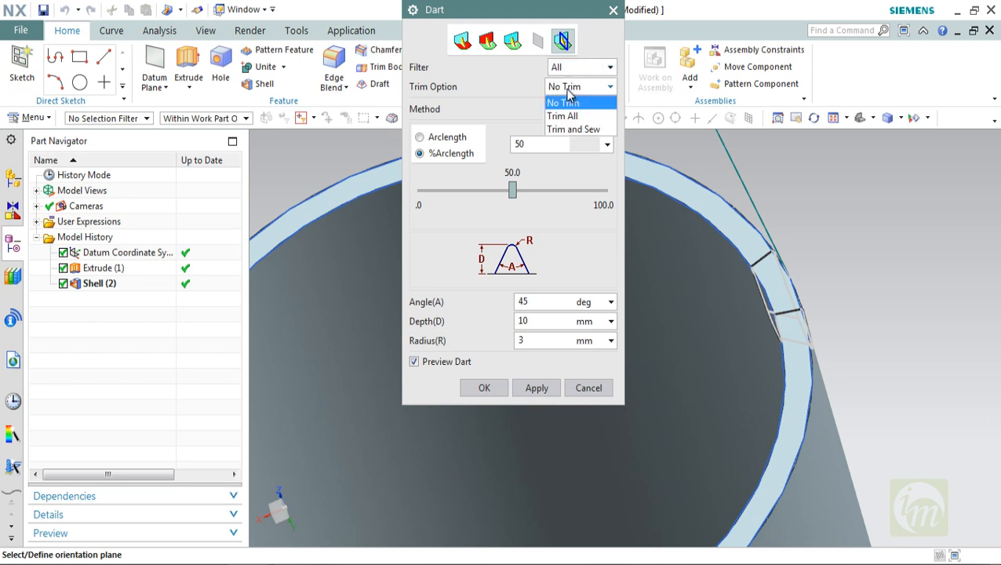
left_click(569, 99)
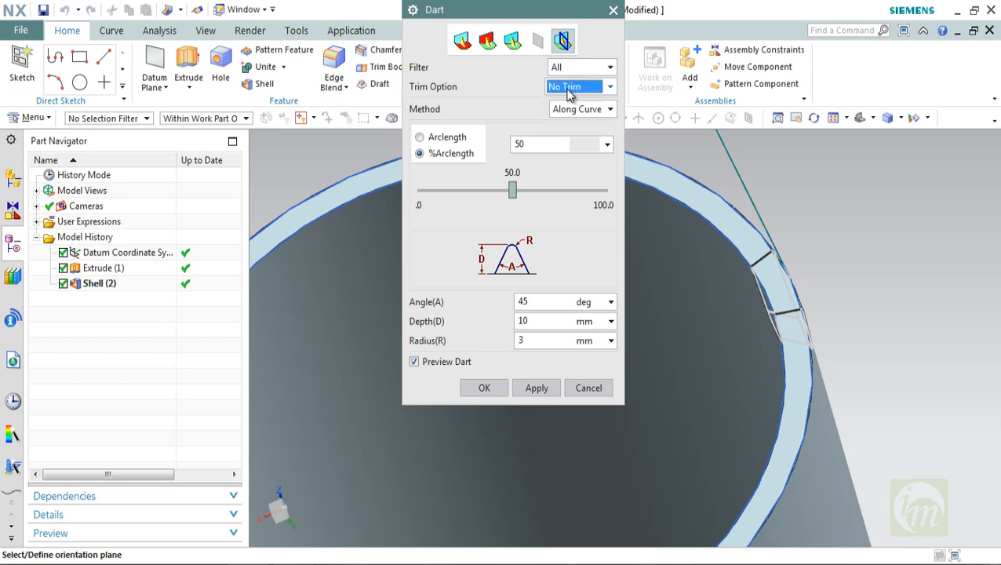
left_click(603, 114)
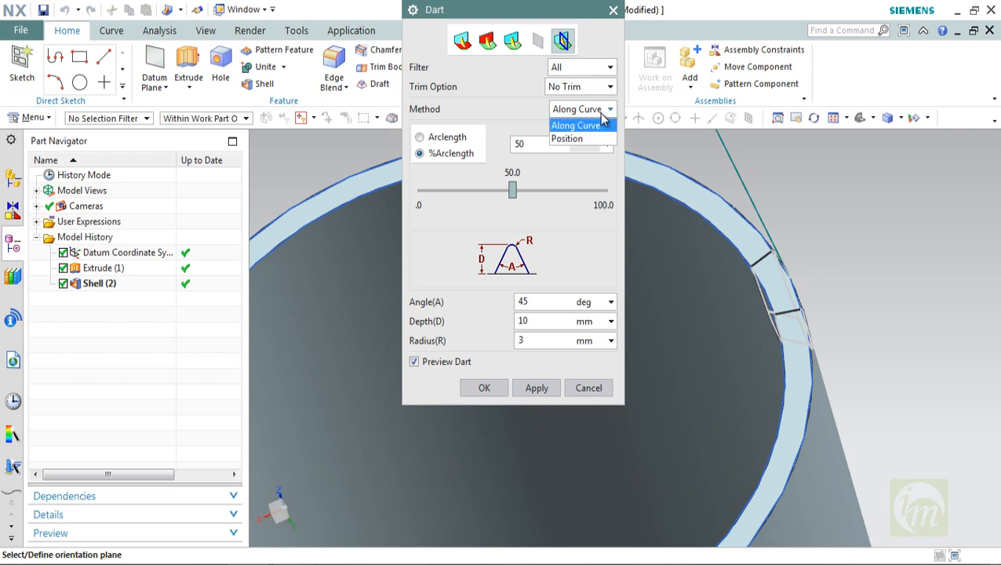
left_click(602, 116)
scroll(871, 269, "up", 5)
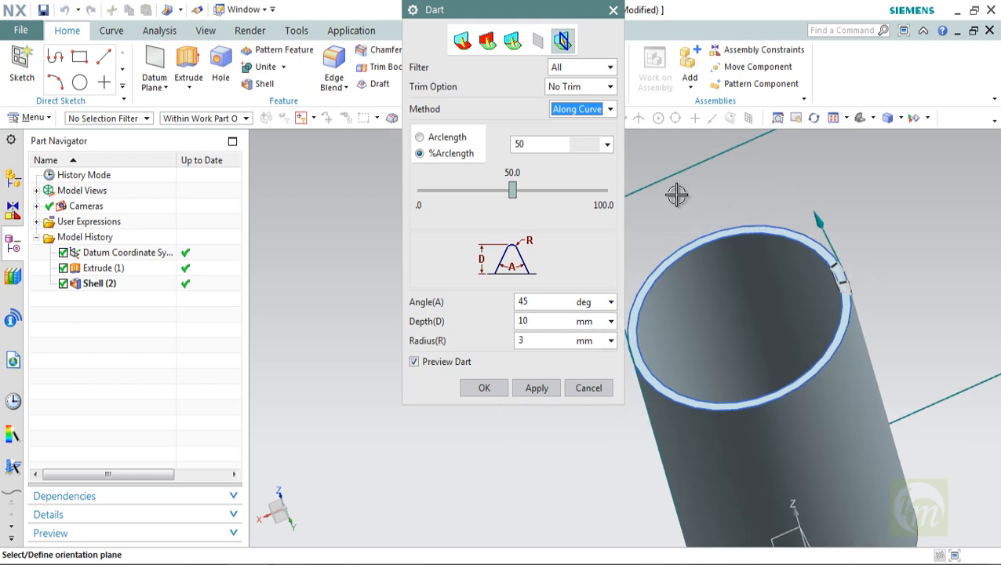
- Try the dart at %Arclength positions of 0, 25 and 50 along the rim
left_click_drag(536, 144, 492, 137)
type("0")
key("Return")
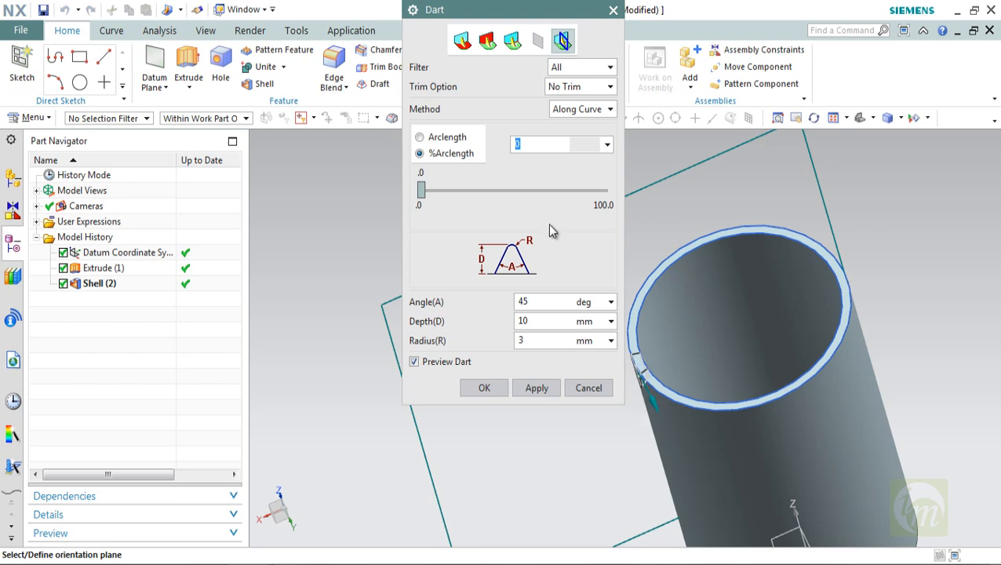
type("25")
key("Return")
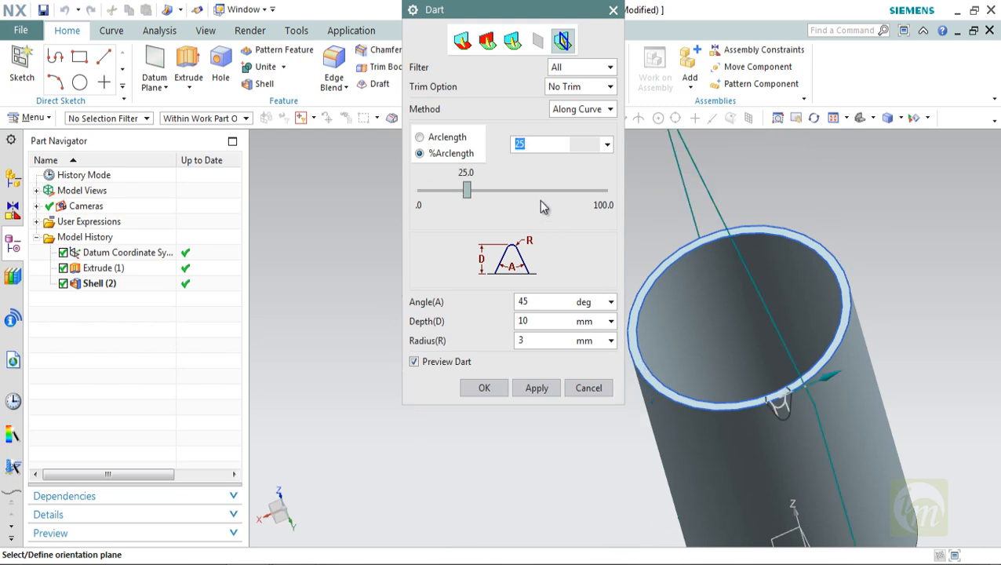
type("50")
key("Return")
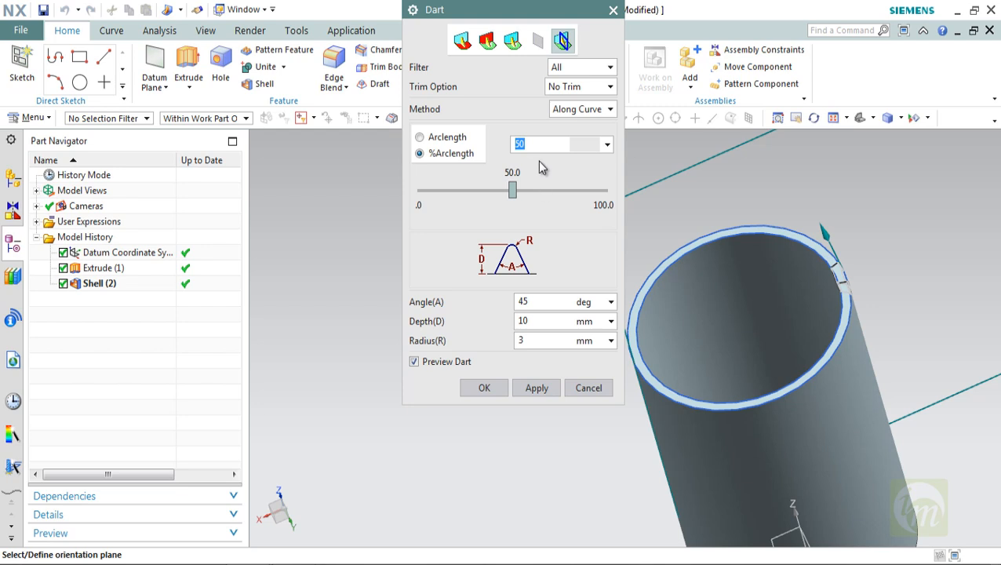
- Shift the dart to about 52.4 %Arclength and reposition it at 25 %Arclength
mouse_move(514, 189)
left_mouse_down()
mouse_move(544, 192)
mouse_move(485, 191)
mouse_move(516, 197)
left_mouse_up()
left_click(526, 144)
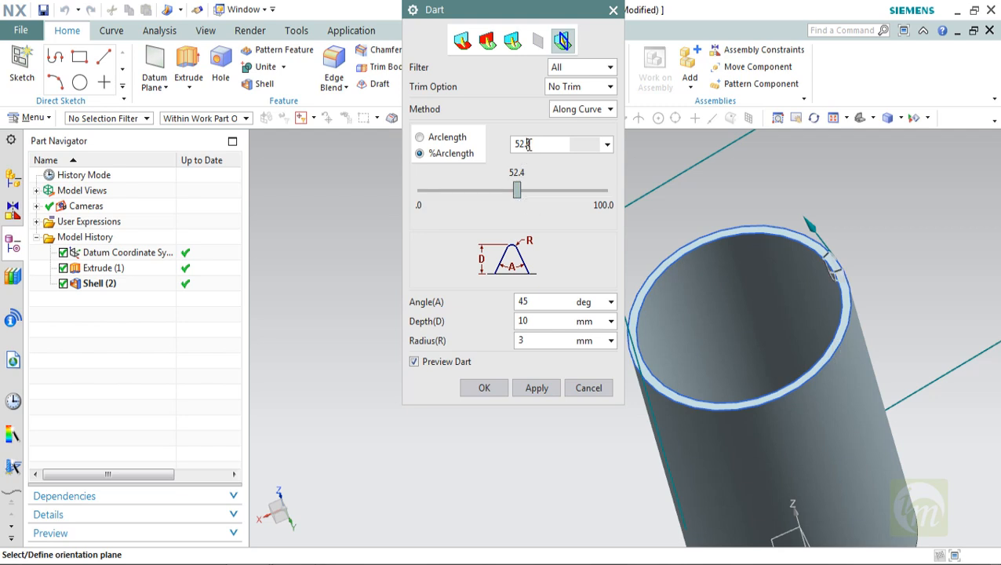
type("25")
key("Return")
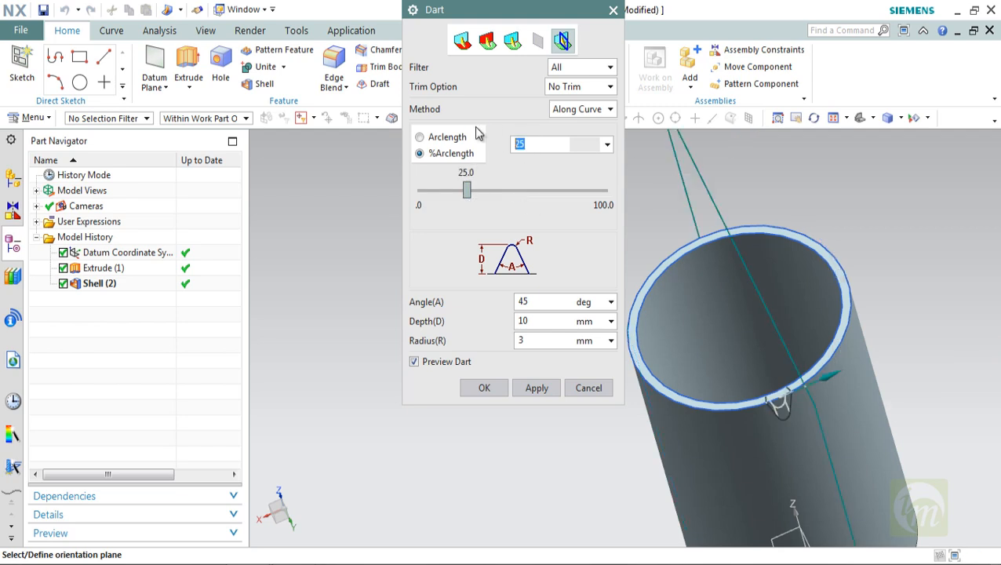
- Switch the dart's positioning to Arclength, move it farther around the rim, and return to %Arclength
scroll(797, 420, "up", 3)
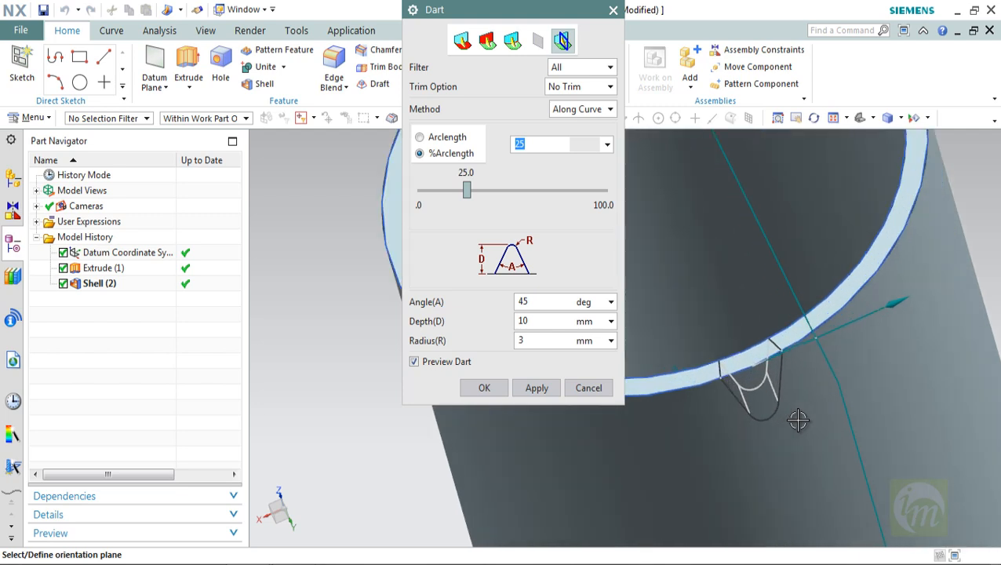
left_click(444, 137)
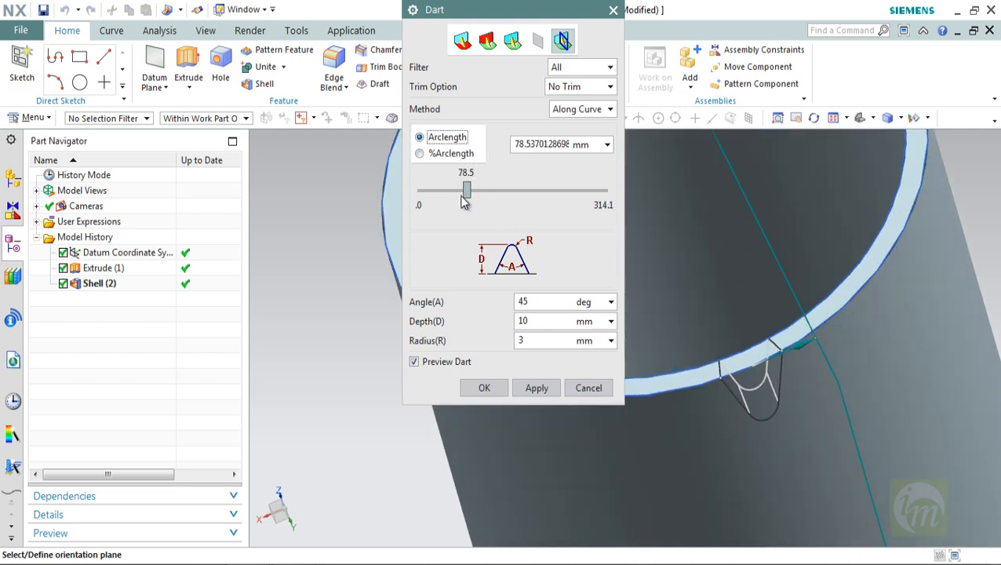
left_click_drag(464, 196, 540, 194)
left_click(451, 153)
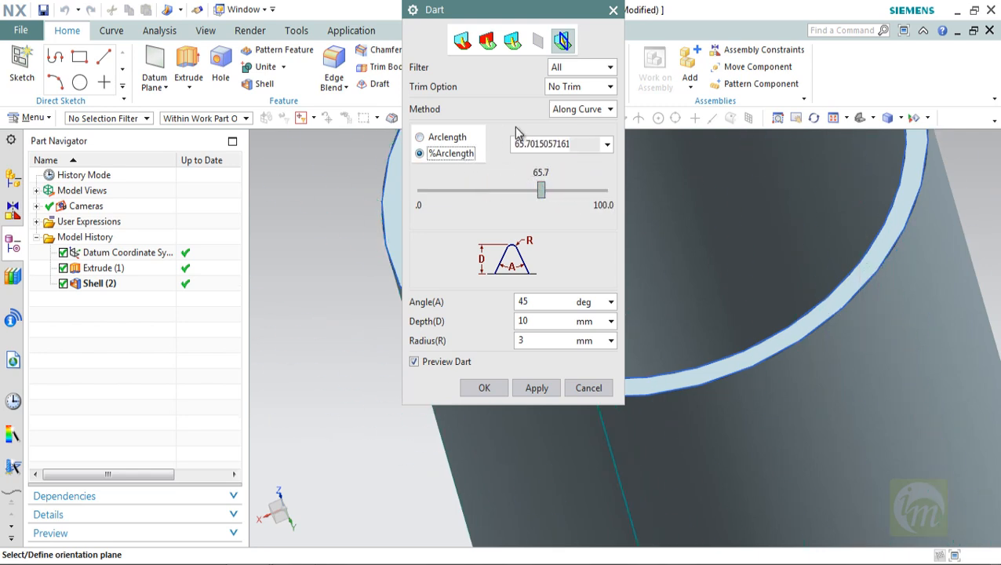
- Set the dart's %Arclength to 50 and inspect its preview on the rim
left_click_drag(571, 143, 476, 143)
type("5076")
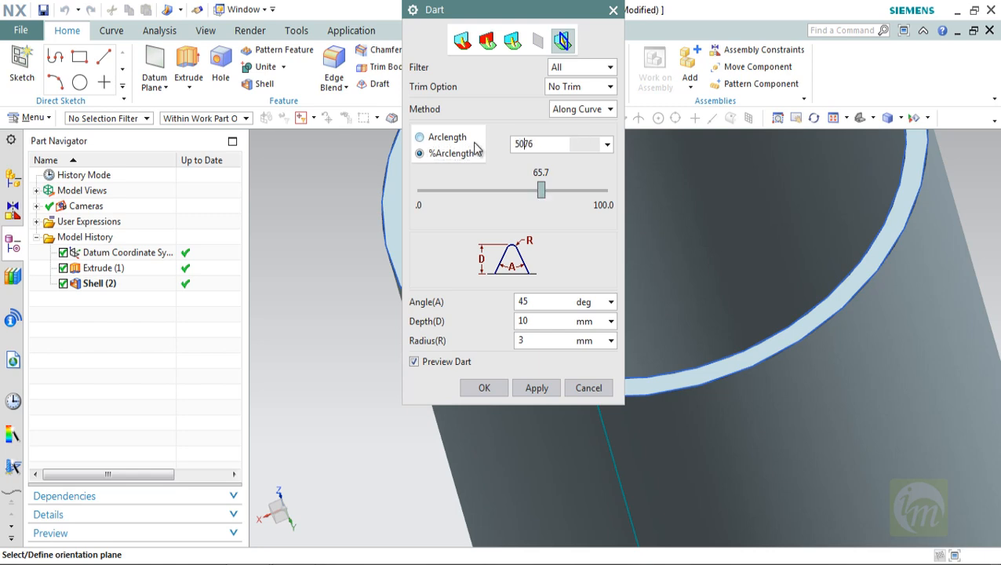
key("Return")
left_click(502, 311)
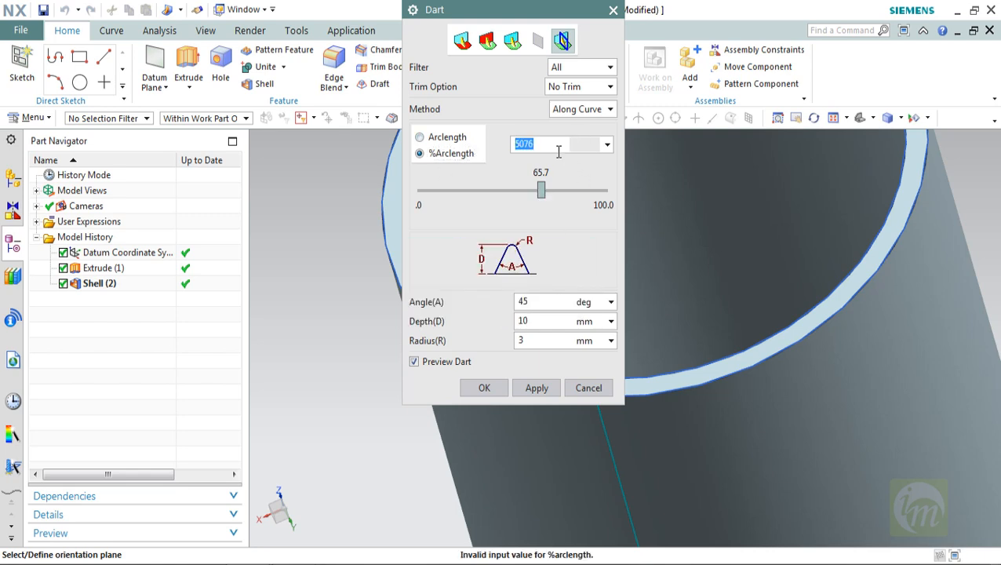
type("50")
key("Return")
scroll(718, 280, "down", 4)
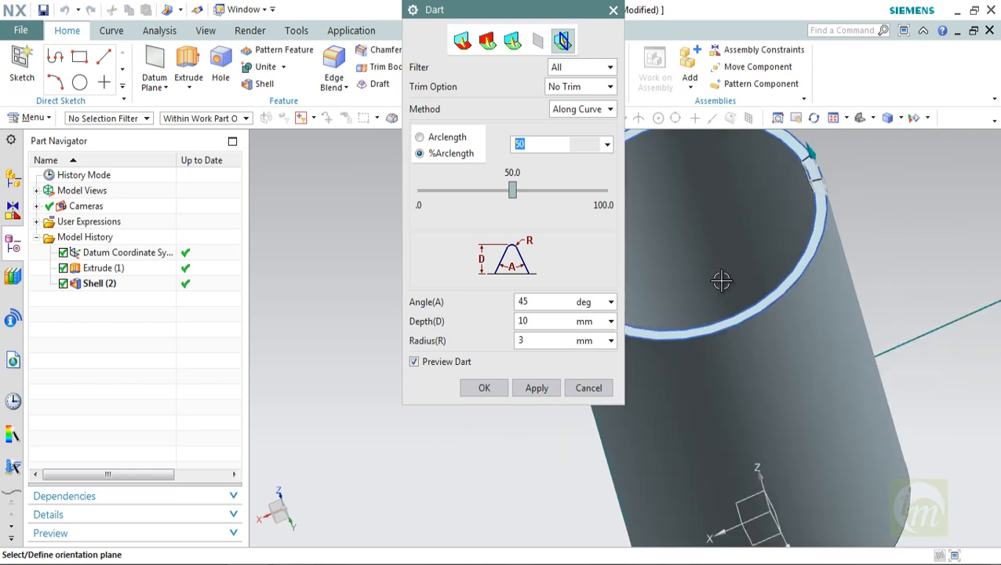
scroll(785, 216, "up", 3)
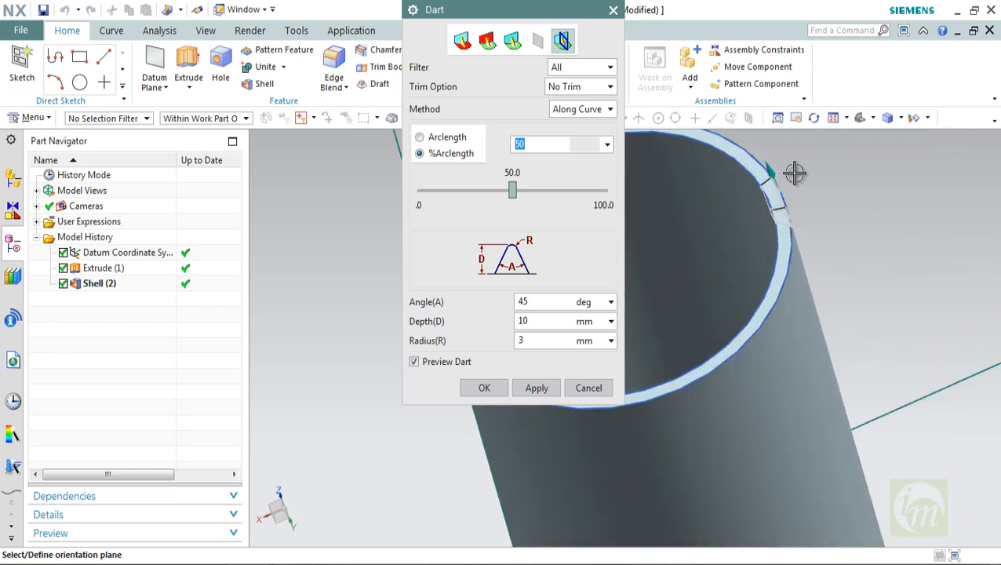
scroll(793, 172, "up", 2)
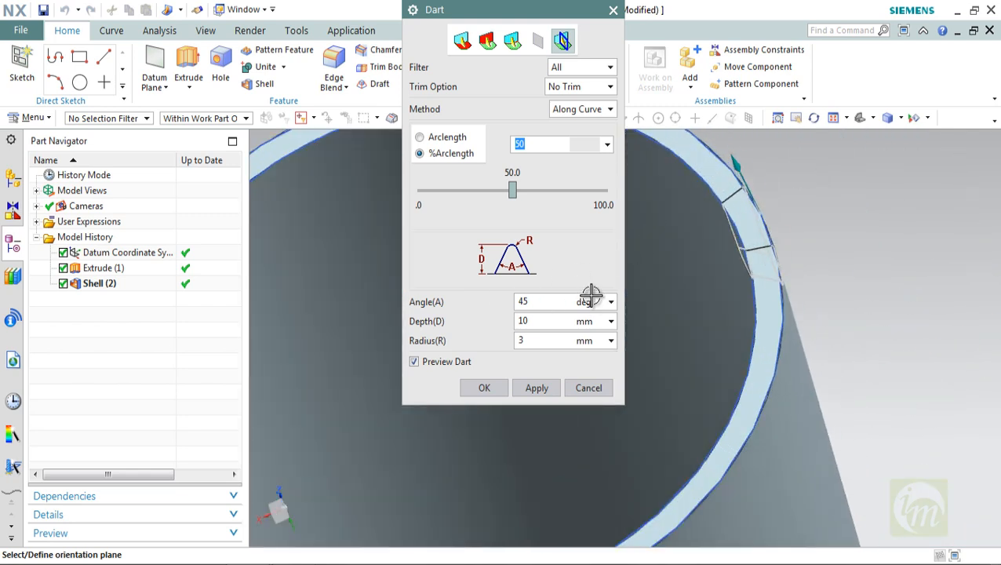
middle_click_drag(775, 284, 721, 251)
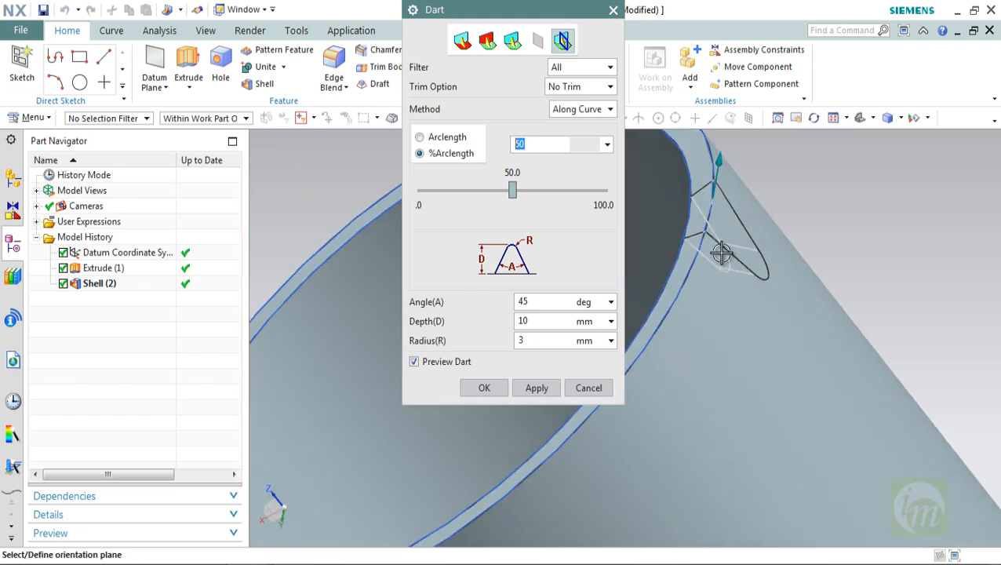
- Set the dart's depth to 20 mm
double_click(533, 301)
type("30")
key("Return")
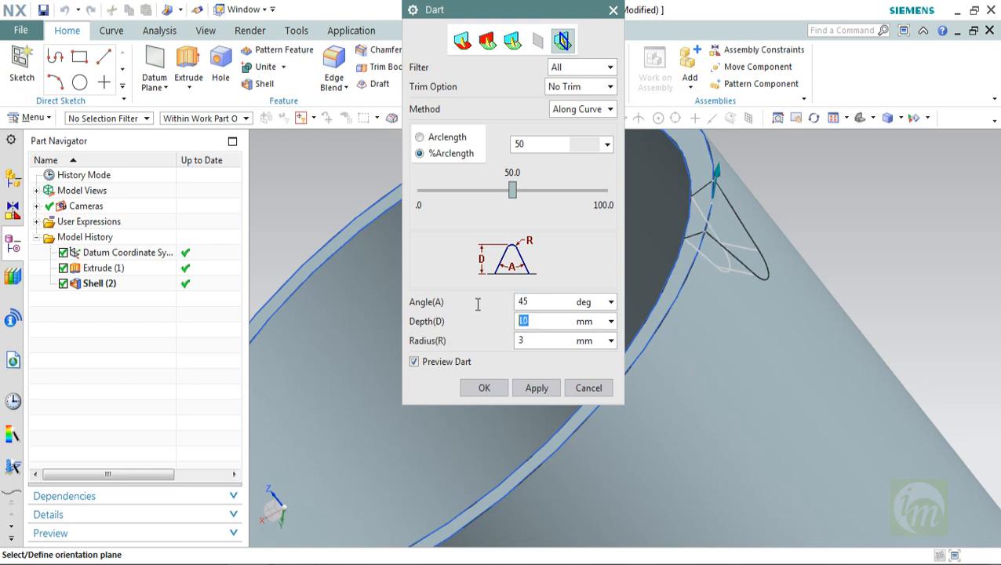
type("20")
key("Return")
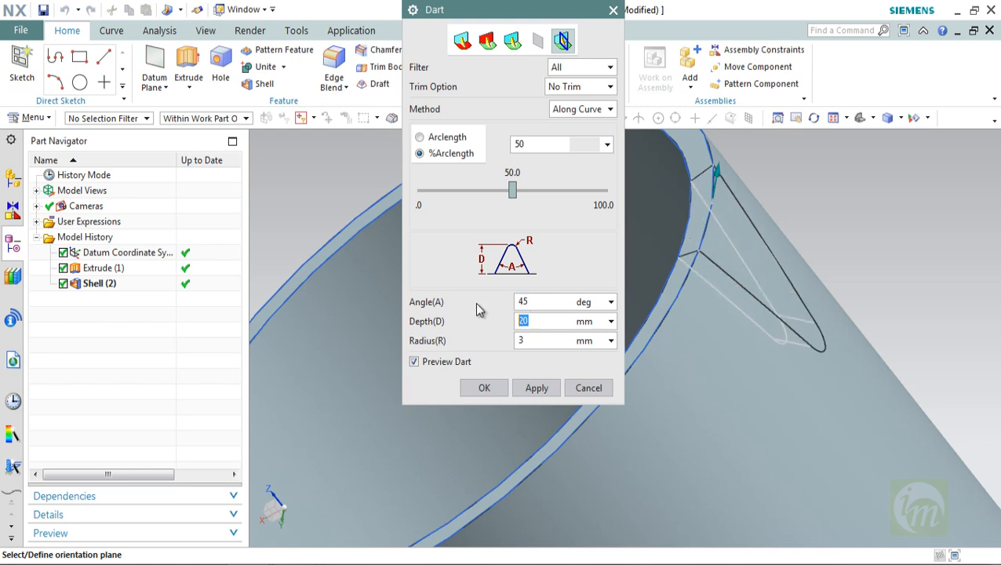
- Set the dart's radius to 5 mm and to 10 mm, examining the rounded tip in the preview
middle_click_drag(743, 330, 769, 322)
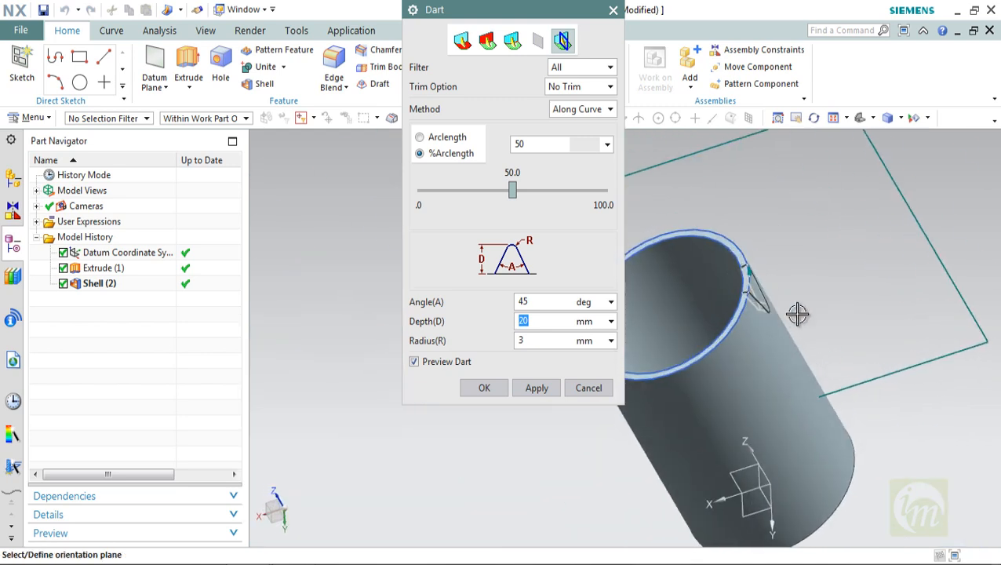
left_click(536, 342)
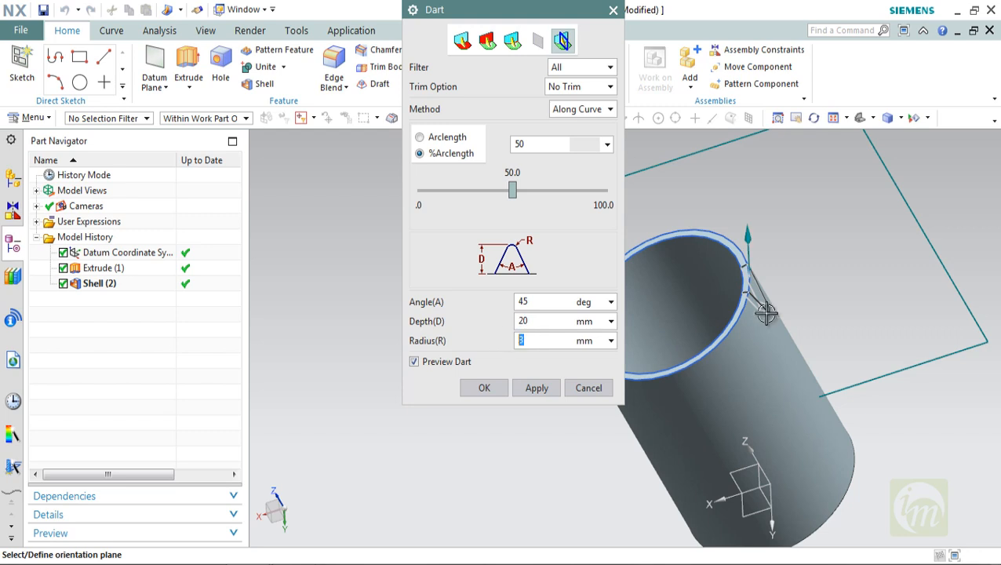
scroll(765, 317, "up", 3)
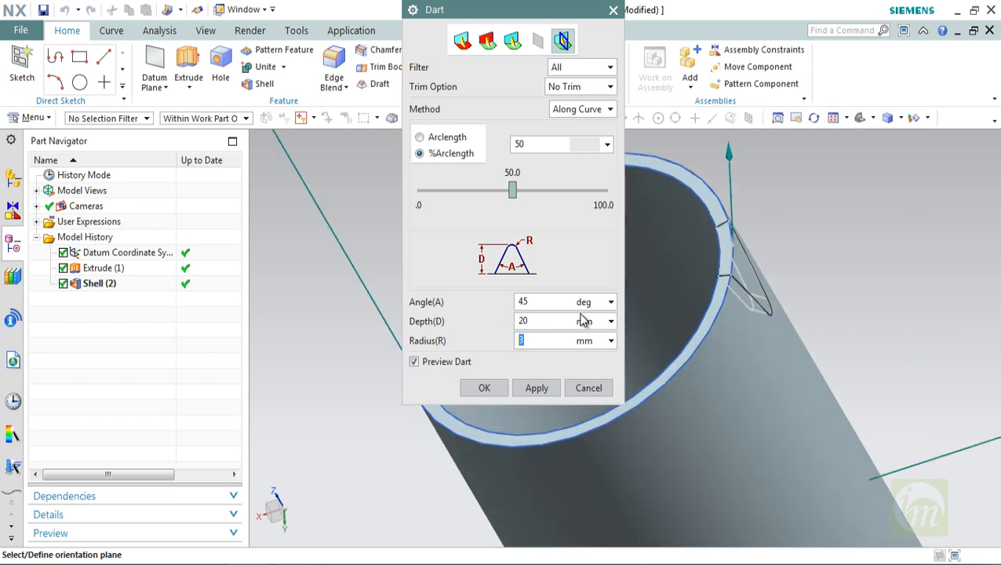
type("5")
key("Return")
middle_click_drag(777, 385, 756, 404)
type("1")
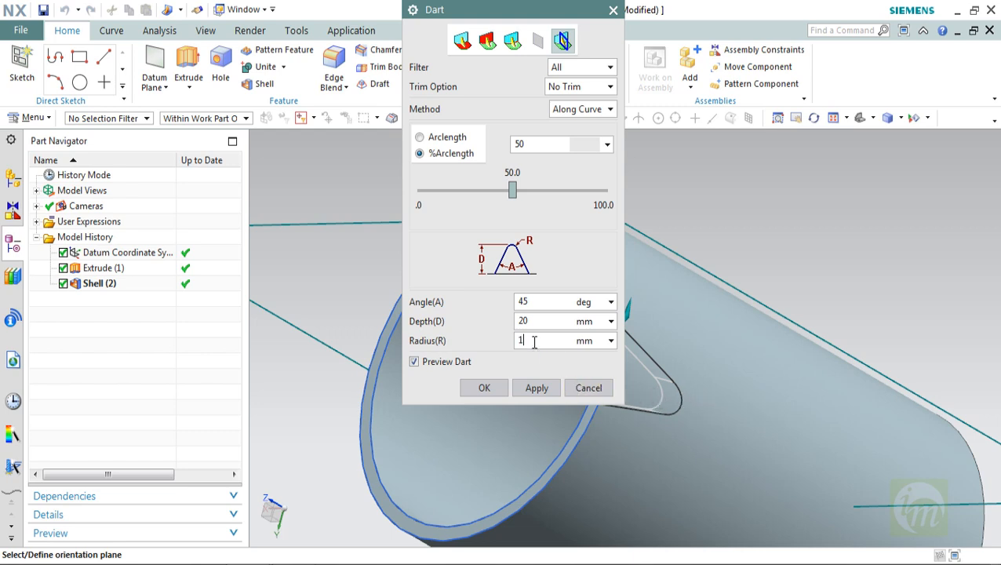
type("0")
key("Return")
middle_click_drag(742, 342, 742, 384)
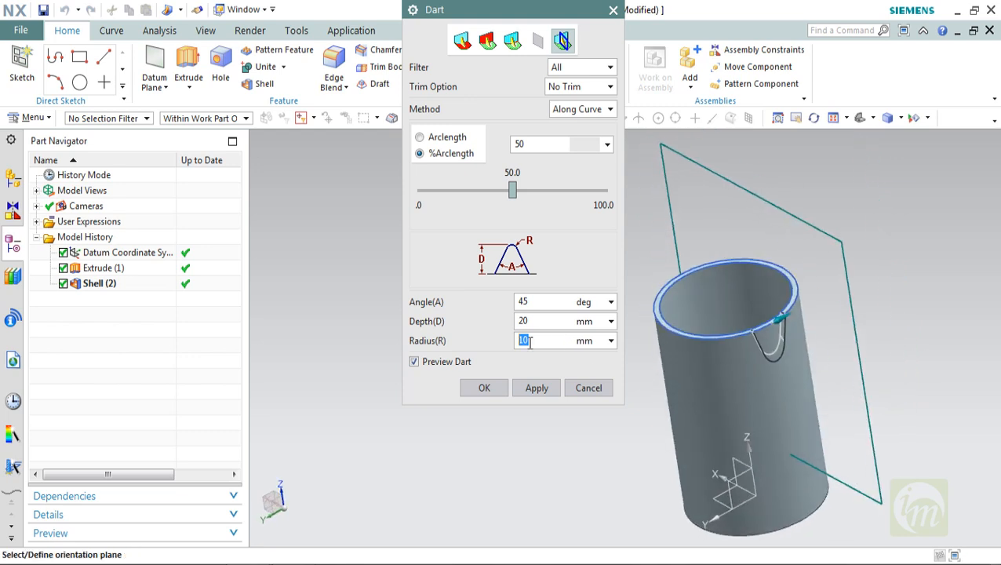
- Set the dart's radius to 8 mm and its depth to 10 mm
type("8")
key("Return")
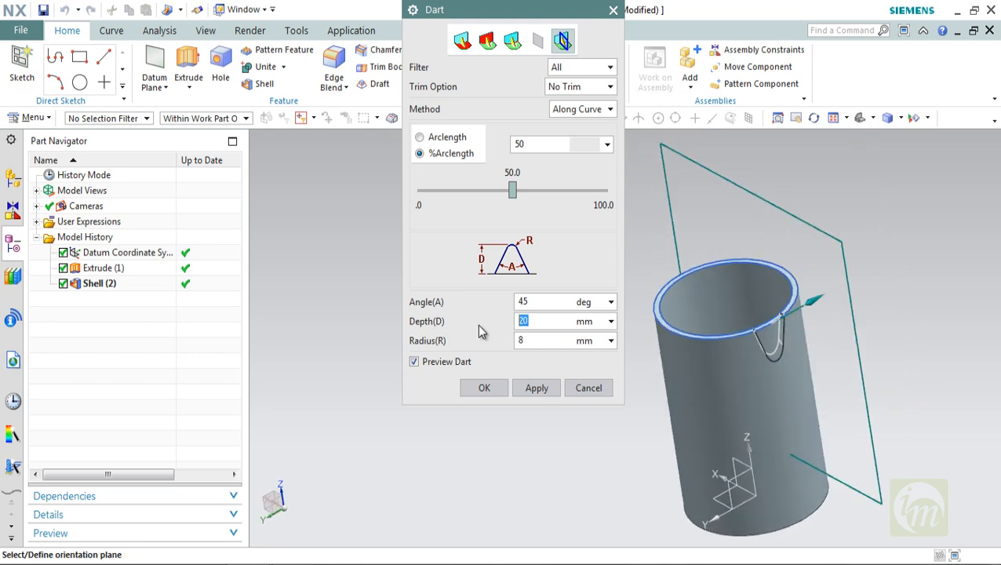
key("Return")
middle_click_drag(705, 404, 659, 373)
type("10")
key("Return")
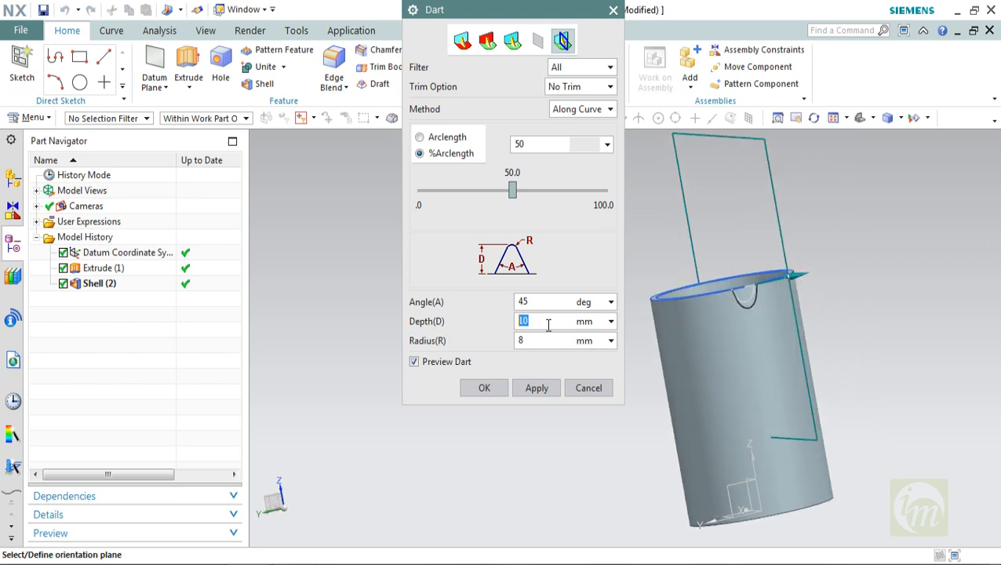
- Set the dart's depth to 15 mm and its radius to 6 mm
type("15")
key("Return")
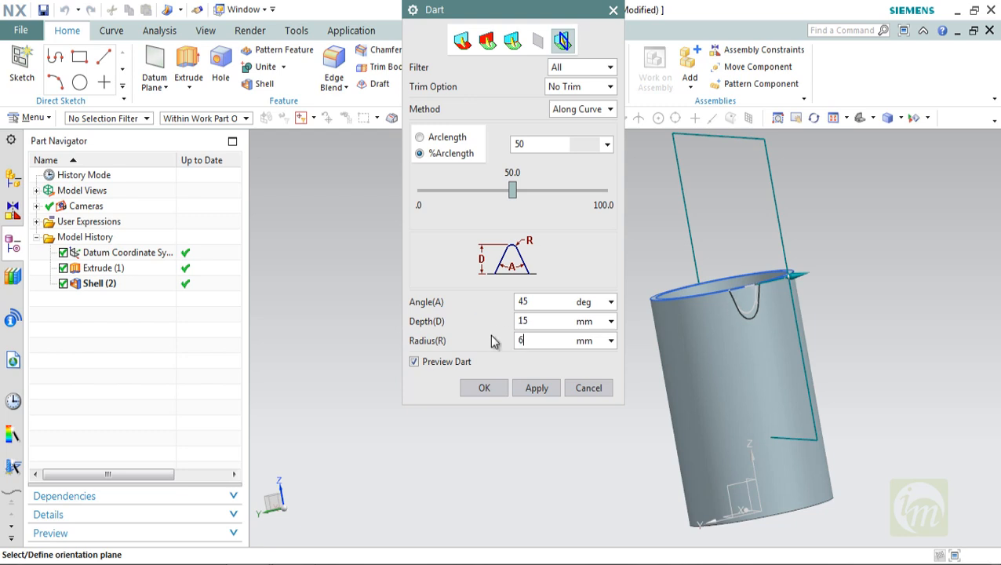
middle_click_drag(760, 365, 800, 345)
type("6")
- Create the untrimmed dart at 50 %Arclength on the cylinder's rim and end the Dart command
left_click(443, 362)
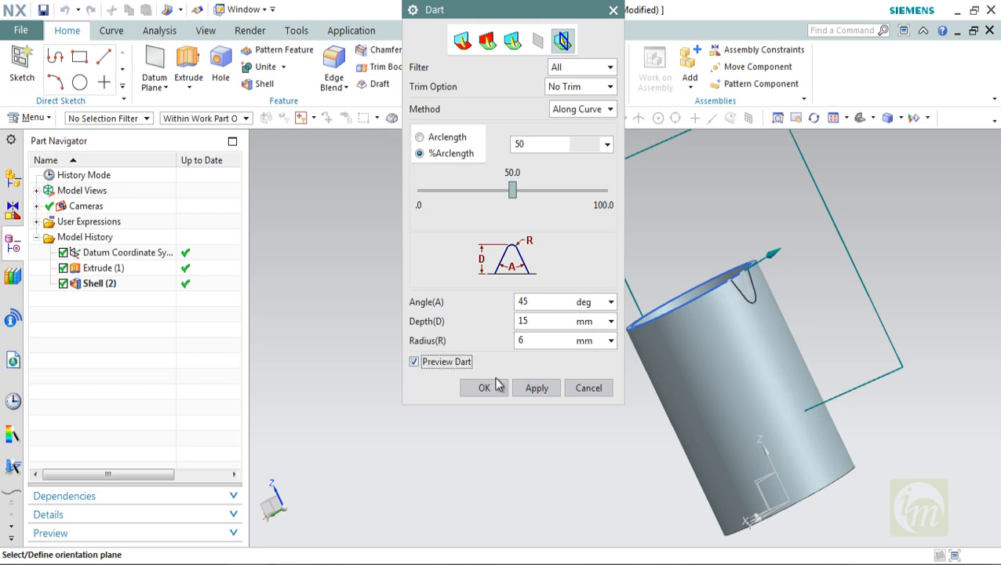
left_click(521, 385)
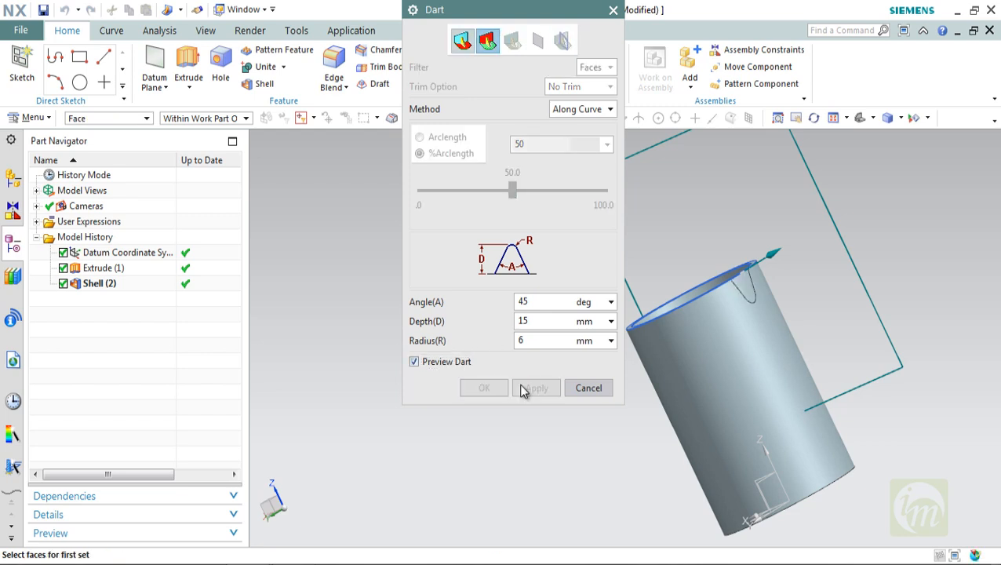
middle_click_drag(796, 286, 683, 297)
left_click(588, 387)
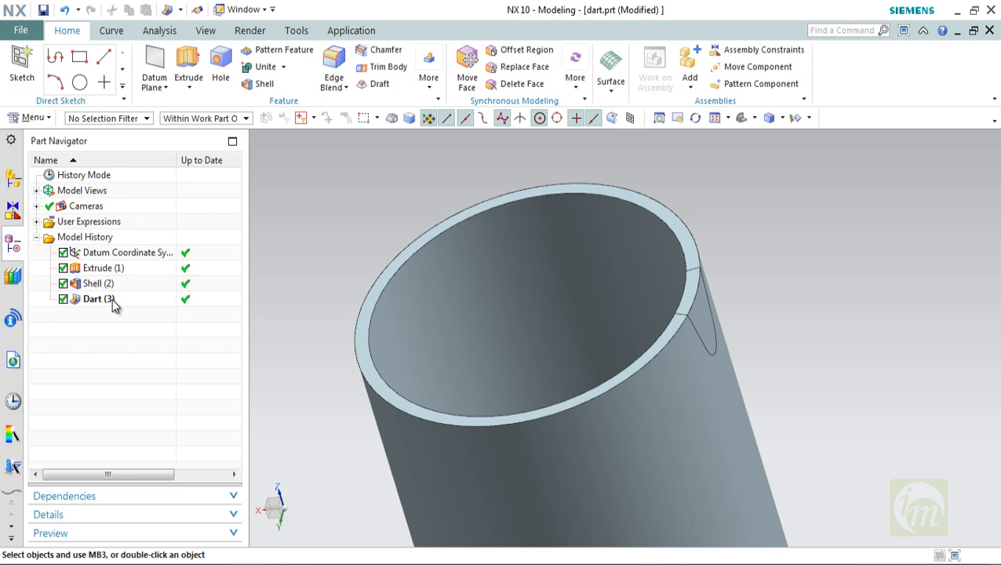
- Reopen the dart with rollback to examine its positioning settings, and inspect its outline on the cylinder wall
left_click(112, 298)
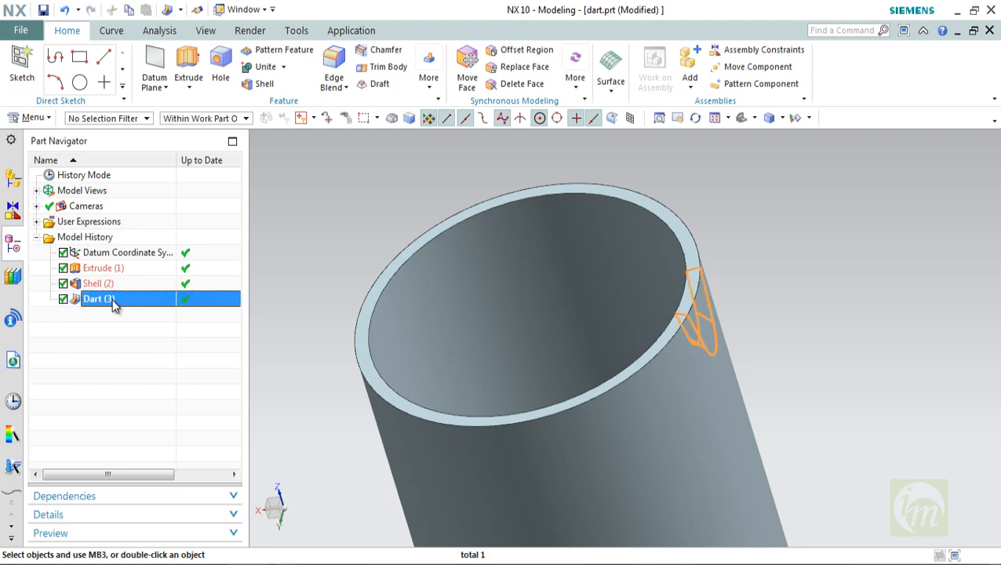
right_click(112, 299)
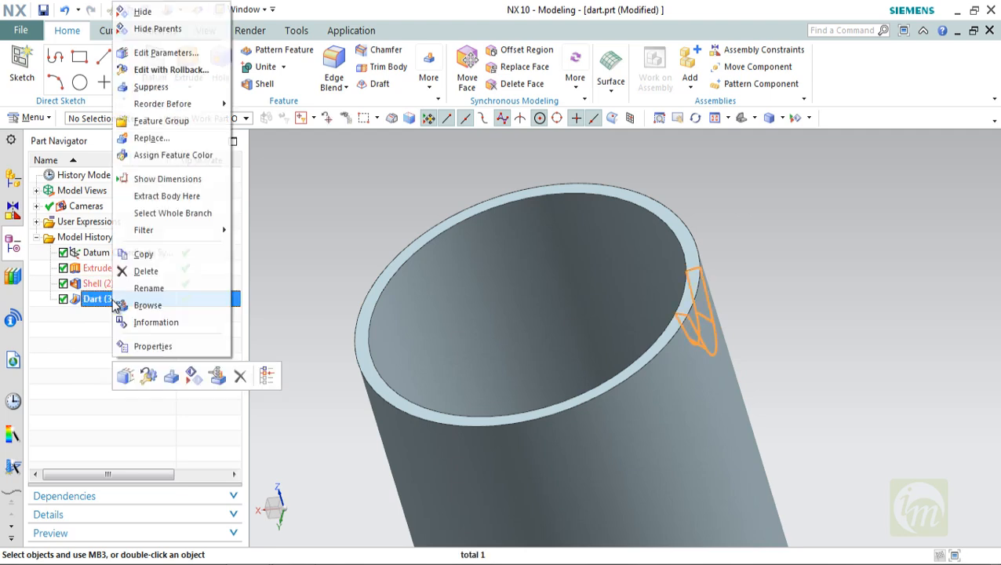
left_click(149, 69)
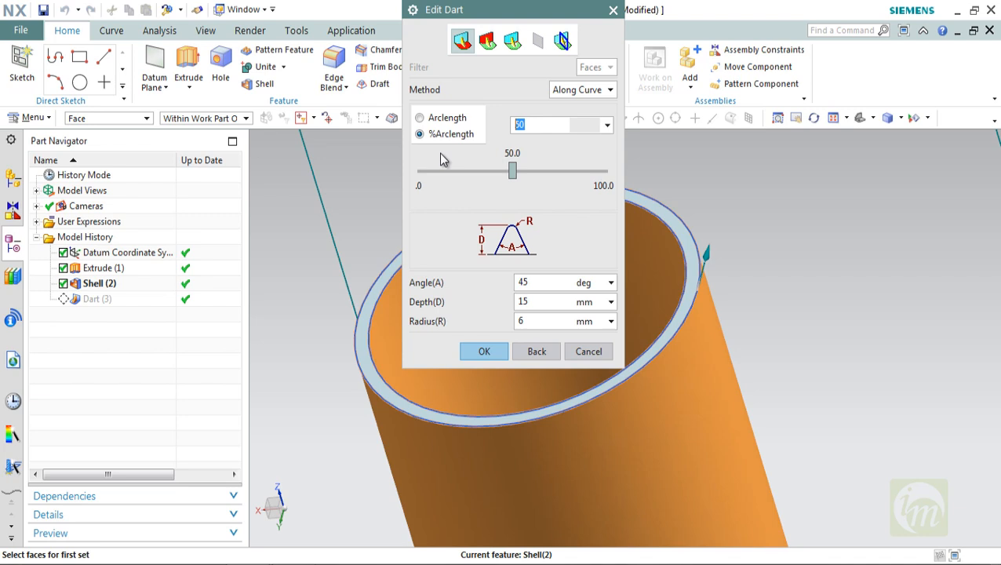
left_click(574, 92)
left_click(575, 92)
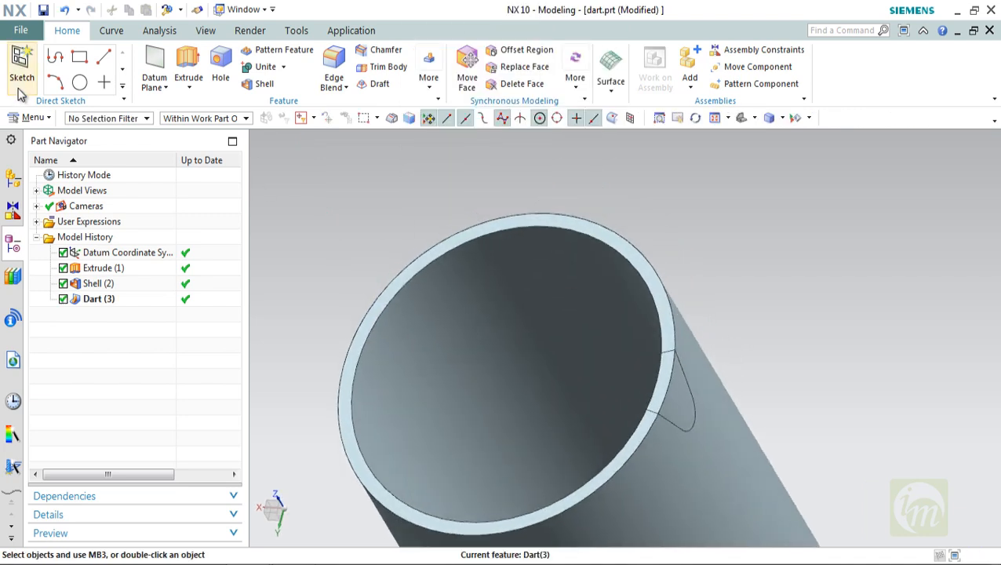
left_click(31, 118)
mouse_move(51, 178)
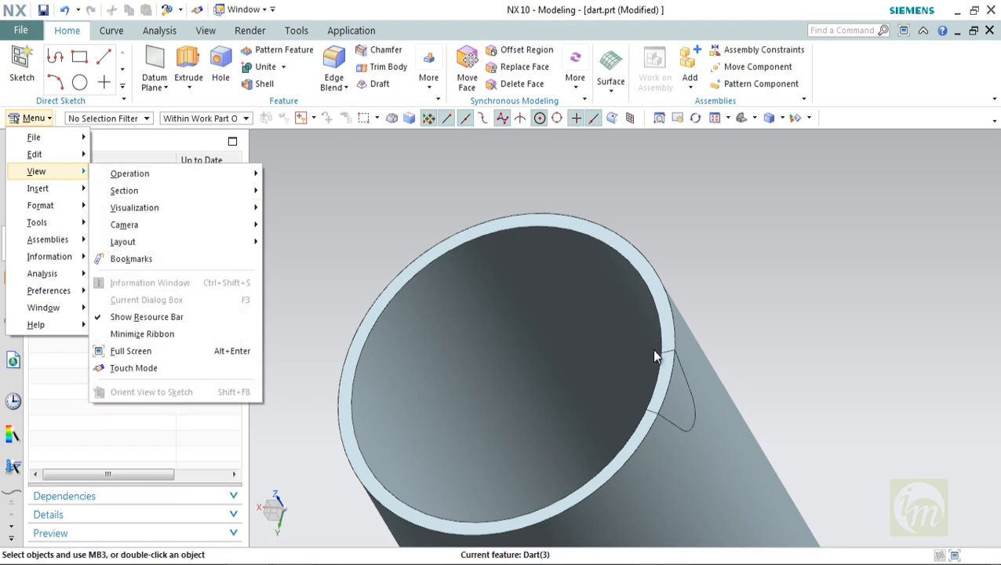
middle_click_drag(708, 381, 714, 321)
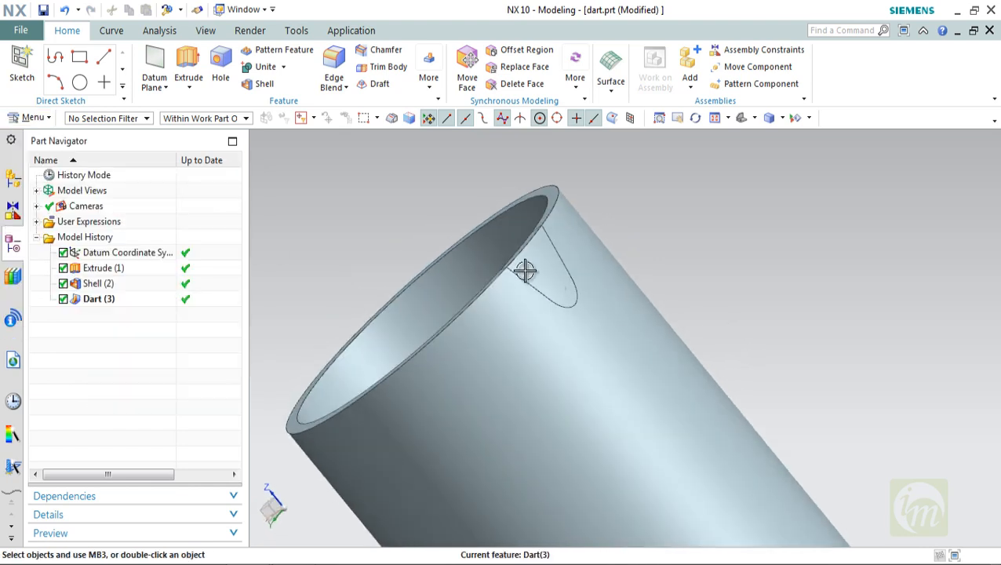
middle_click_drag(582, 292, 697, 279)
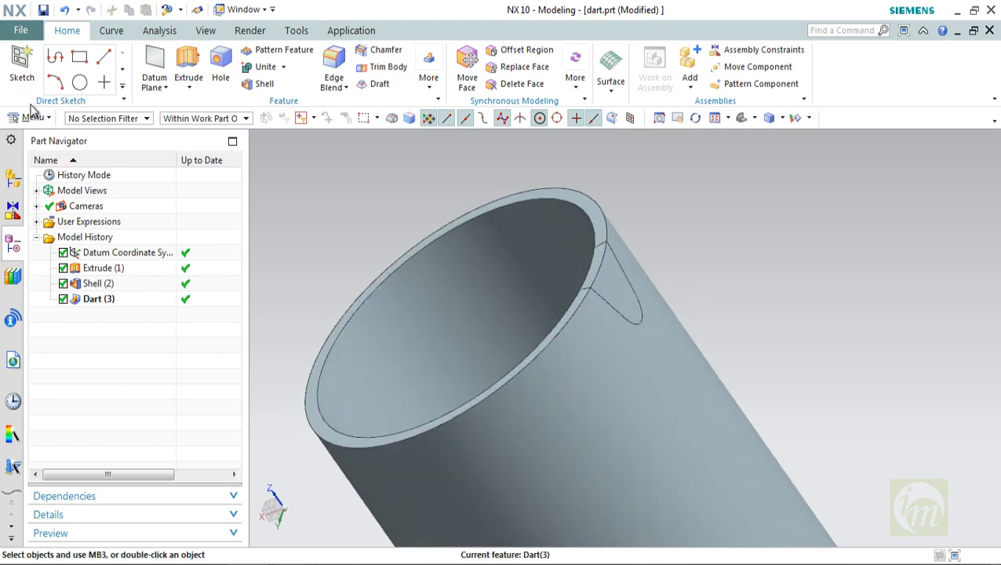
left_click(33, 116)
mouse_move(57, 186)
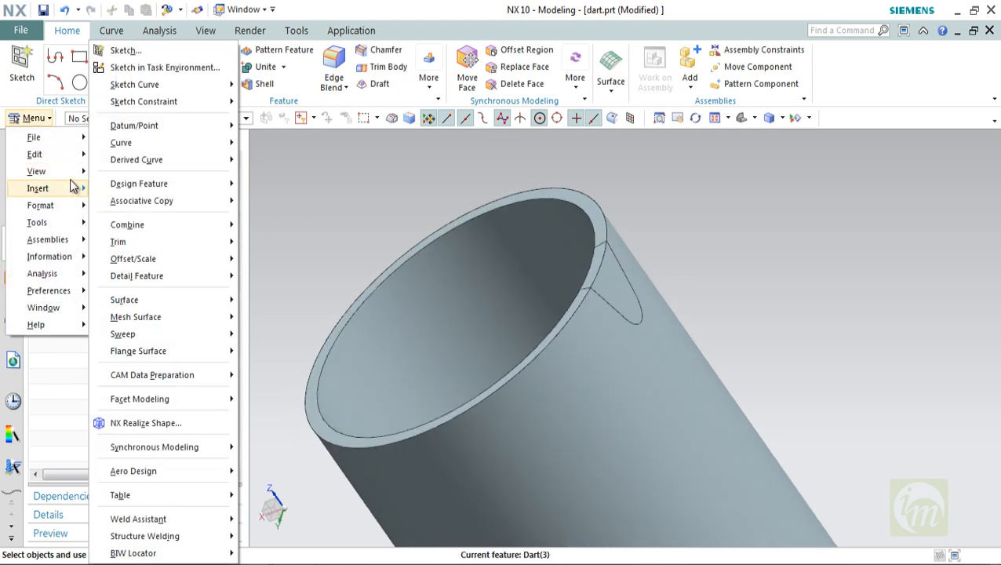
mouse_move(138, 183)
left_click(281, 455)
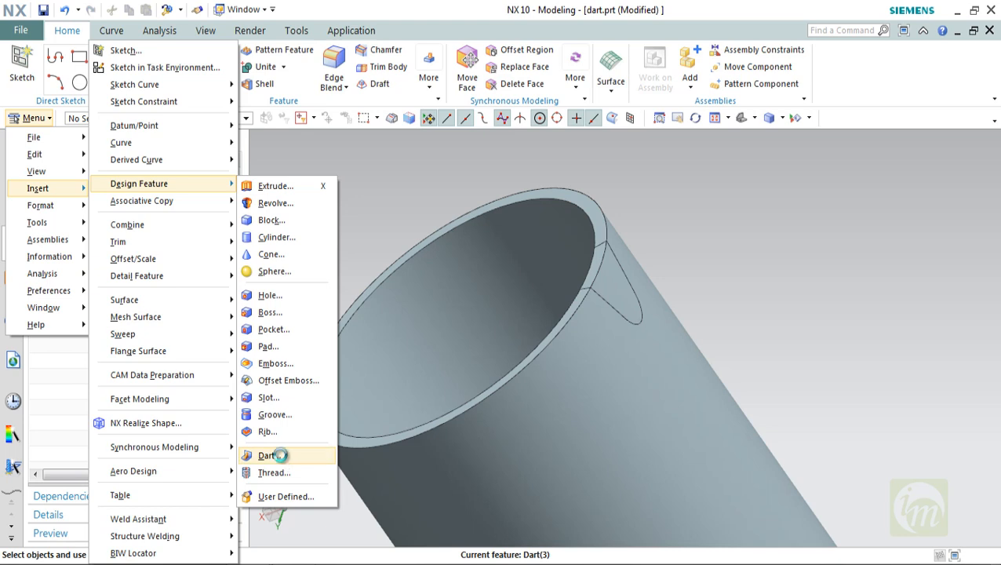
left_click(678, 427)
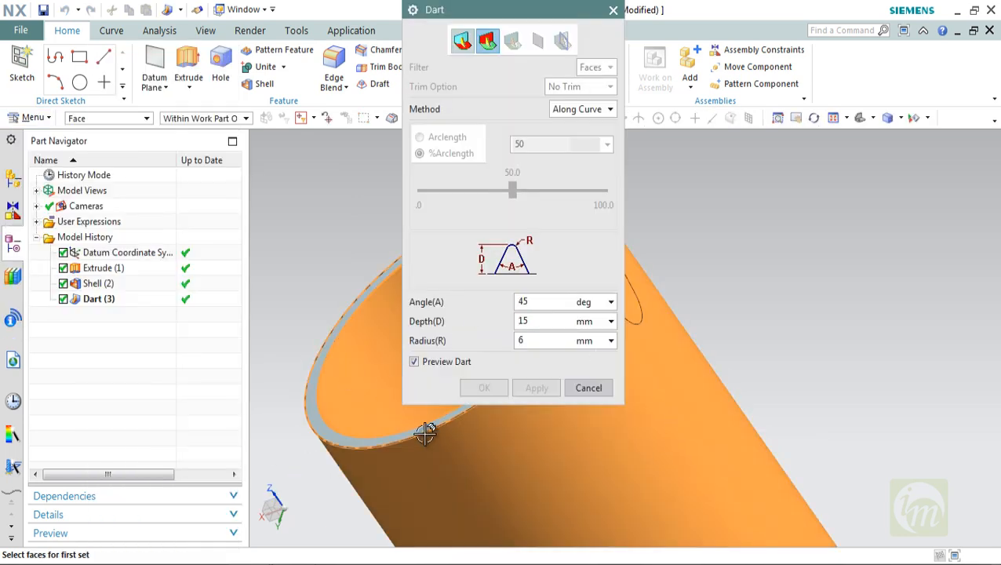
left_click(396, 440)
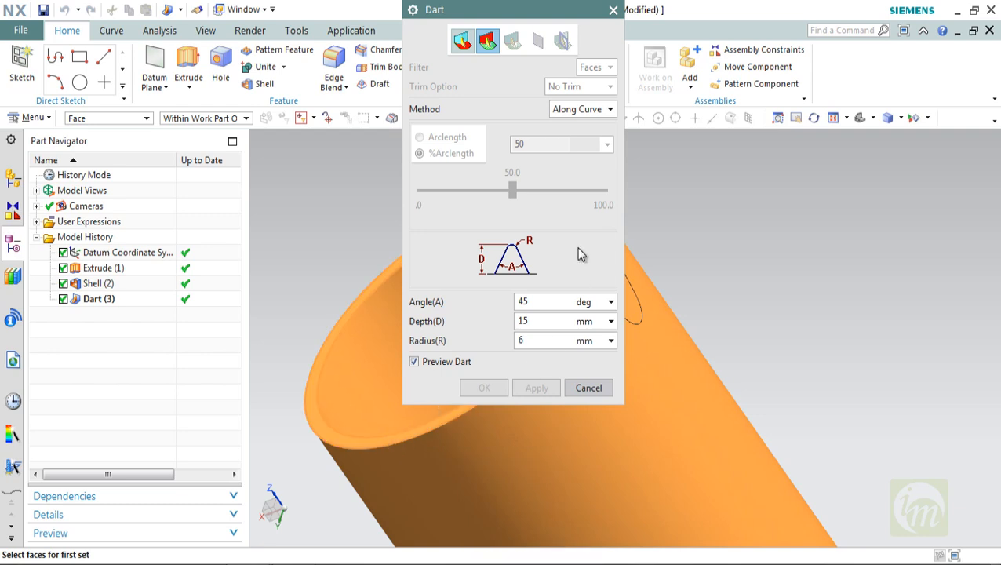
middle_click(457, 457)
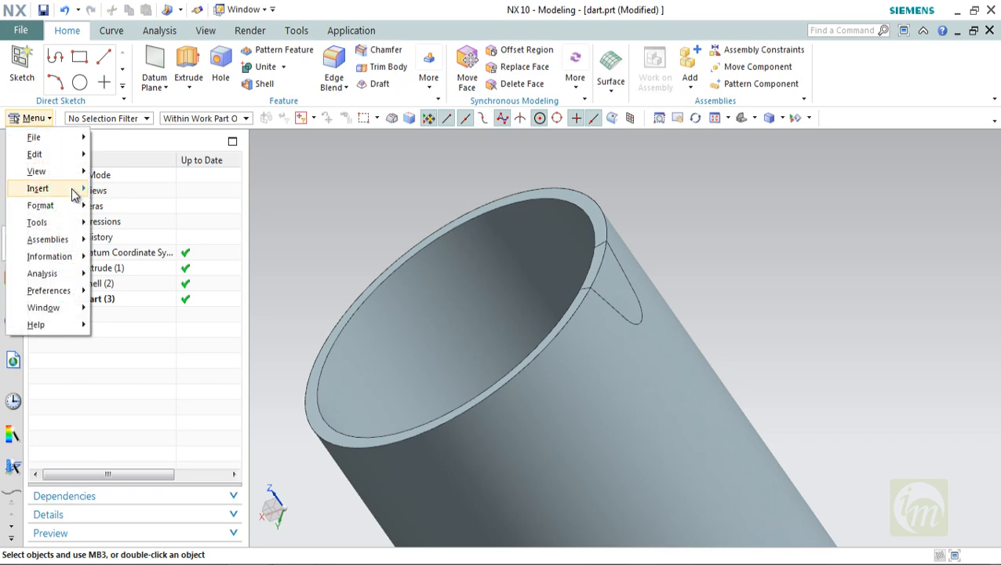
- Start a second dart with the outer face as first set, the inner and rim faces as second set, and Trim and Sew
mouse_move(40, 188)
mouse_move(130, 184)
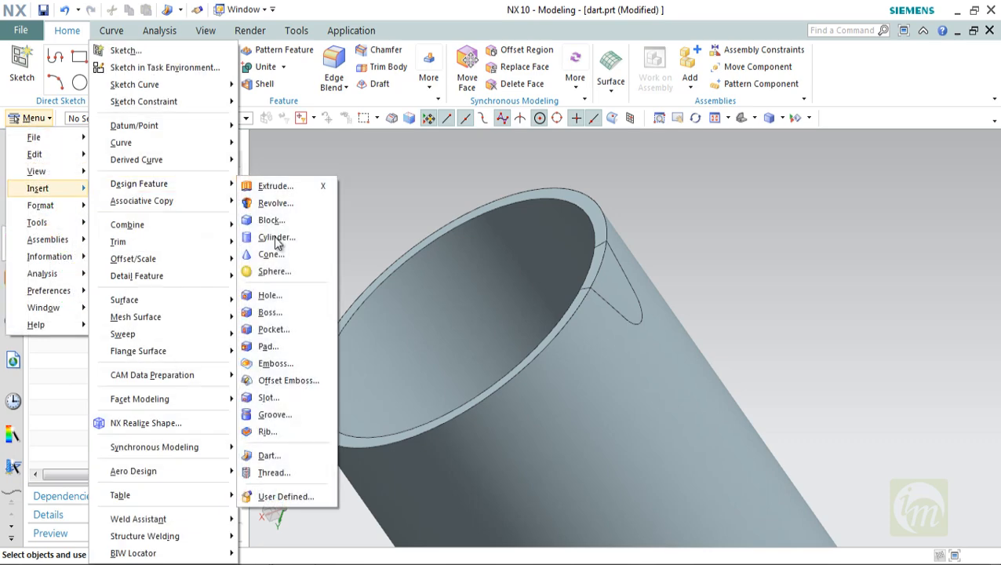
left_click(284, 458)
scroll(704, 277, "down", 3)
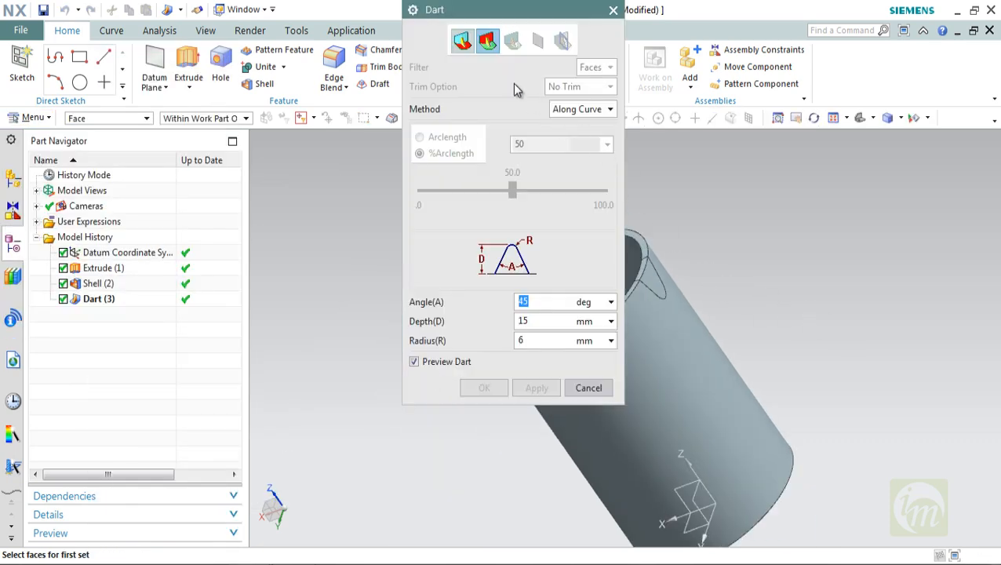
left_click_drag(477, 8, 354, 39)
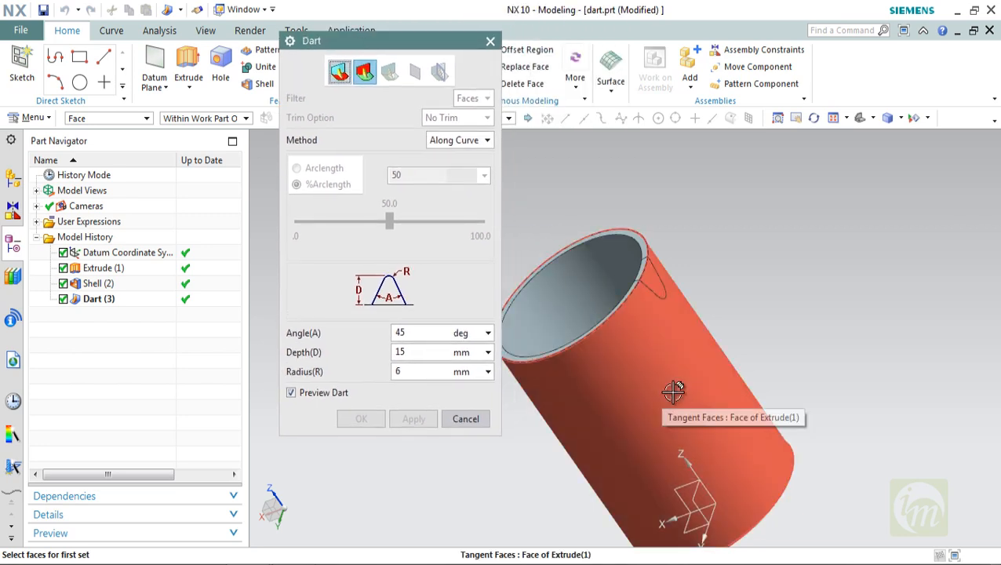
left_click(672, 398)
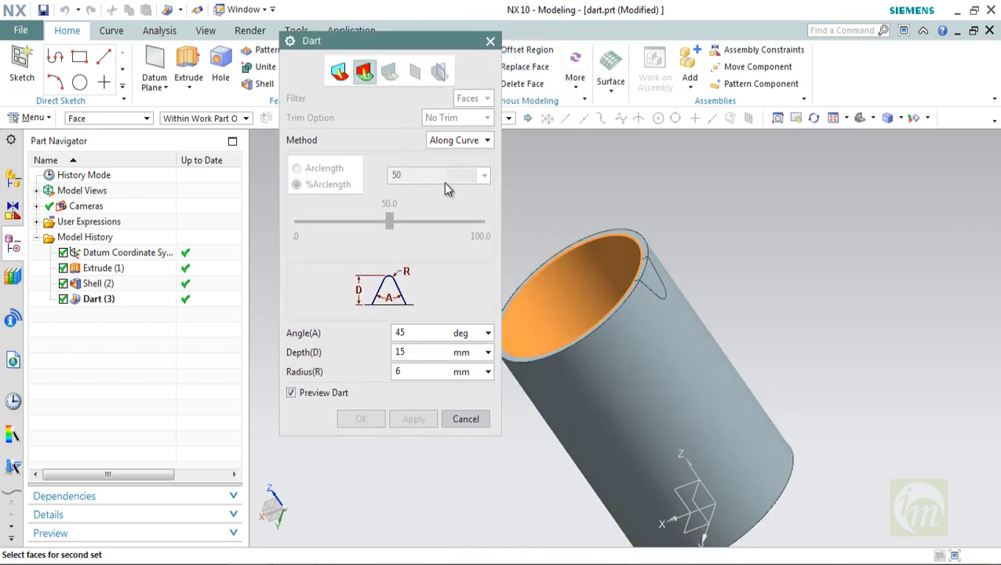
left_click(648, 233)
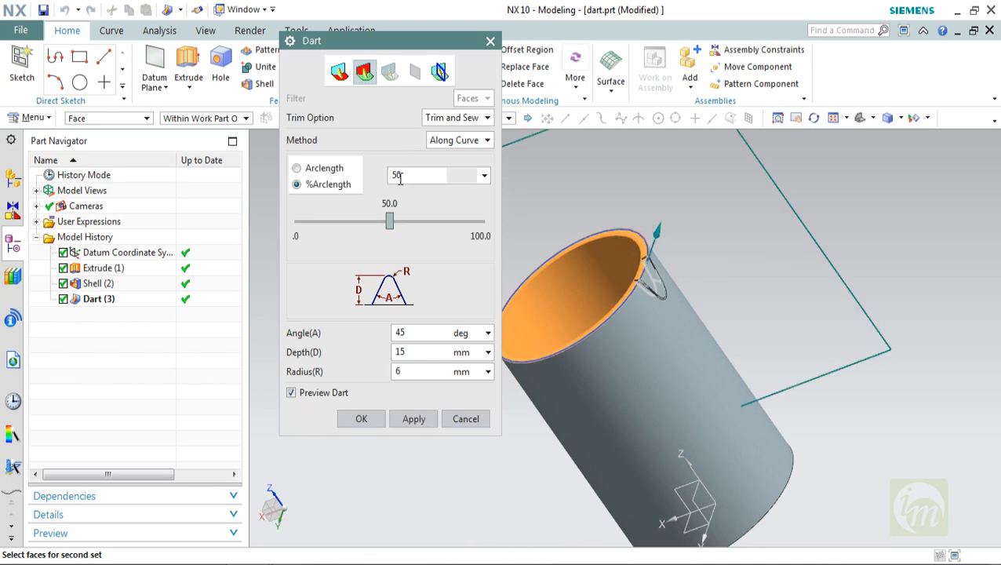
- Set the second dart's %Arclength to 0 and inspect its preview on the rim
type("0")
key("Return")
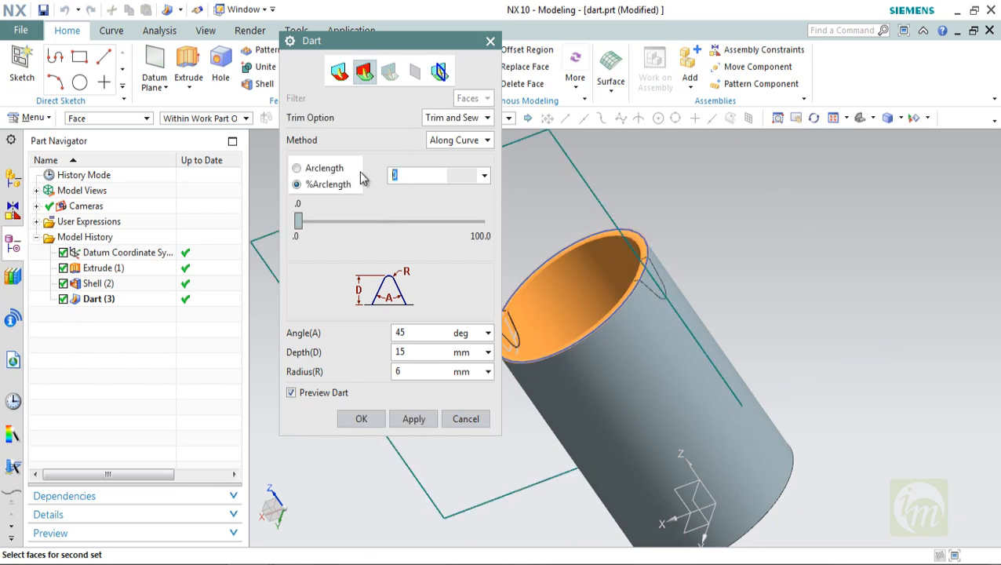
middle_click_drag(681, 316, 662, 291)
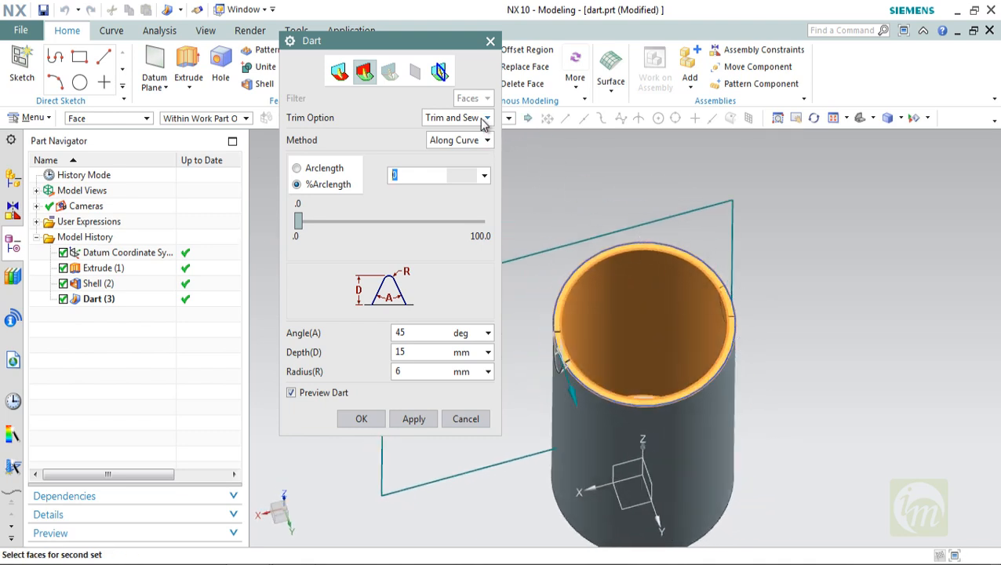
scroll(549, 367, "up", 6)
mouse_move(582, 368)
middle_mouse_down()
mouse_move(614, 355)
mouse_move(576, 355)
middle_mouse_up()
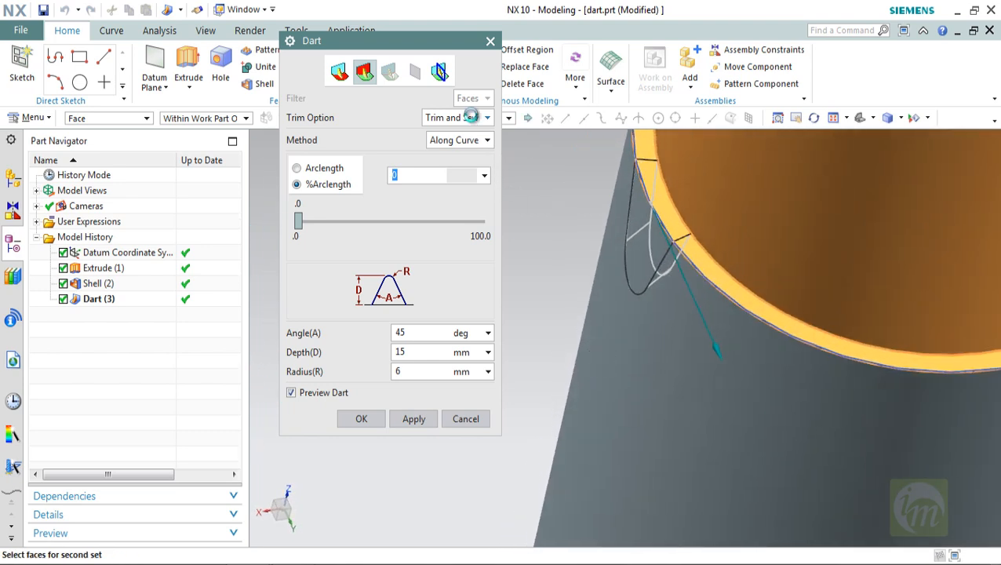
- Create the second dart with the Trim and Sew option and end the Dart command
left_click(472, 117)
left_click(473, 119)
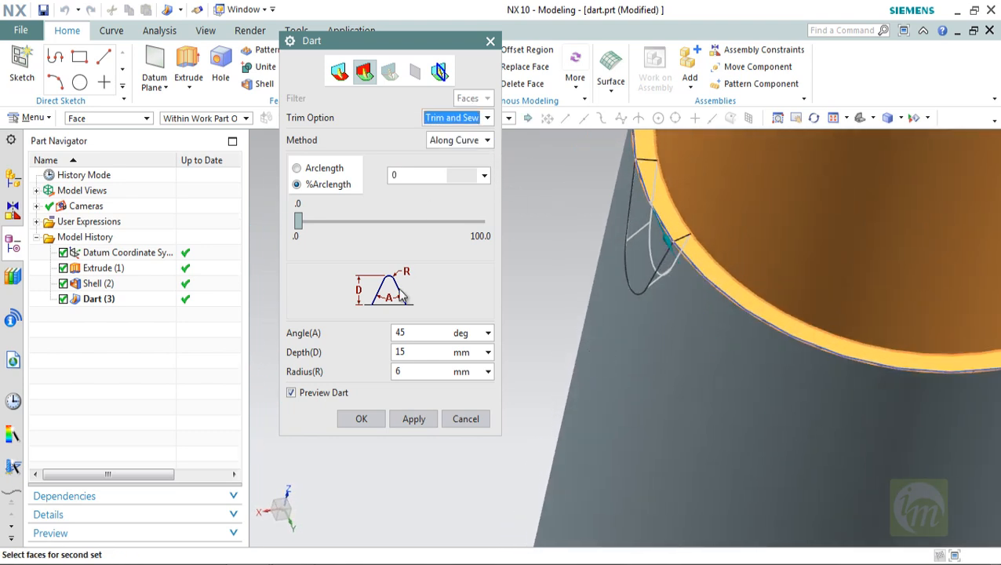
left_click(419, 423)
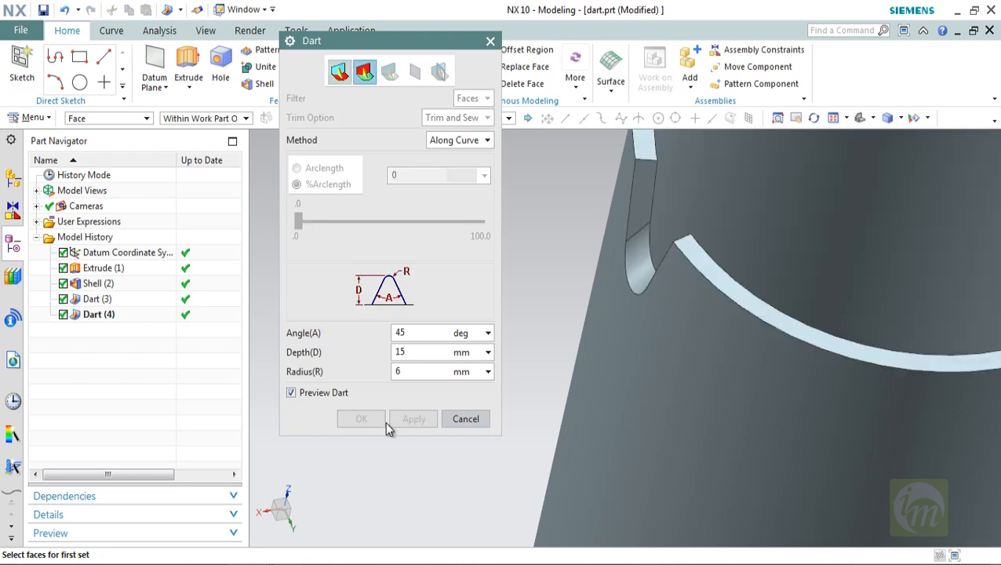
left_click(463, 420)
- Examine the trimmed dart's notch in the cylinder wall and compare it with the untrimmed dart on the opposite side
scroll(566, 280, "down", 5)
middle_click_drag(585, 286, 628, 246)
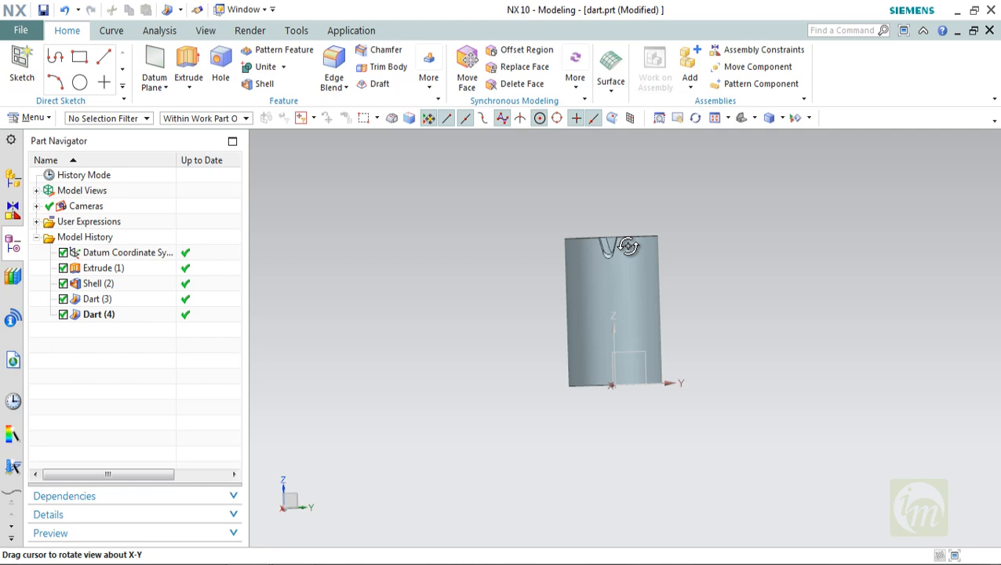
scroll(628, 247, "up", 3)
middle_click_drag(627, 116, 674, 290)
left_click(658, 272)
scroll(658, 271, "up", 5)
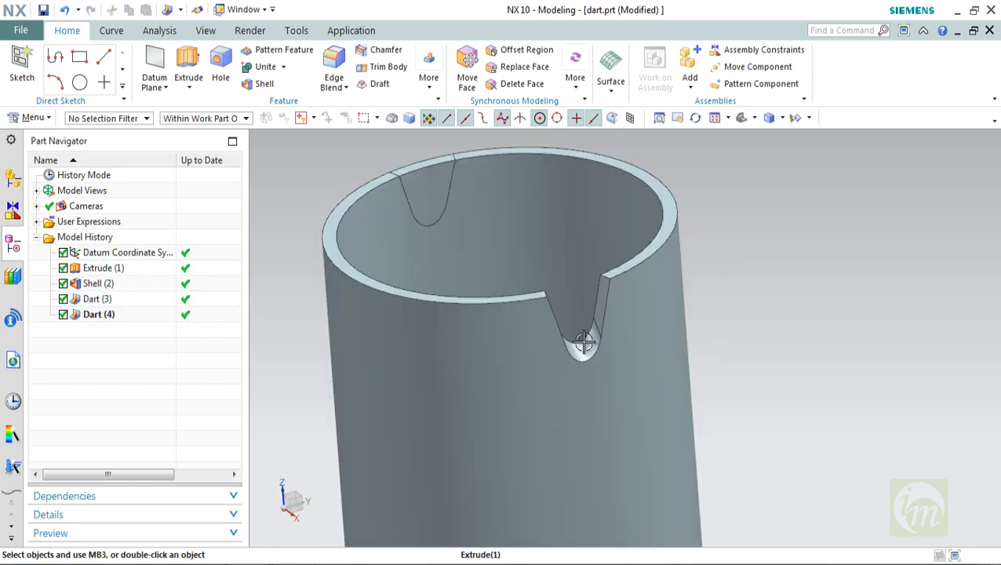
left_click(430, 191)
middle_click_drag(423, 171, 706, 360)
scroll(703, 350, "down", 6)
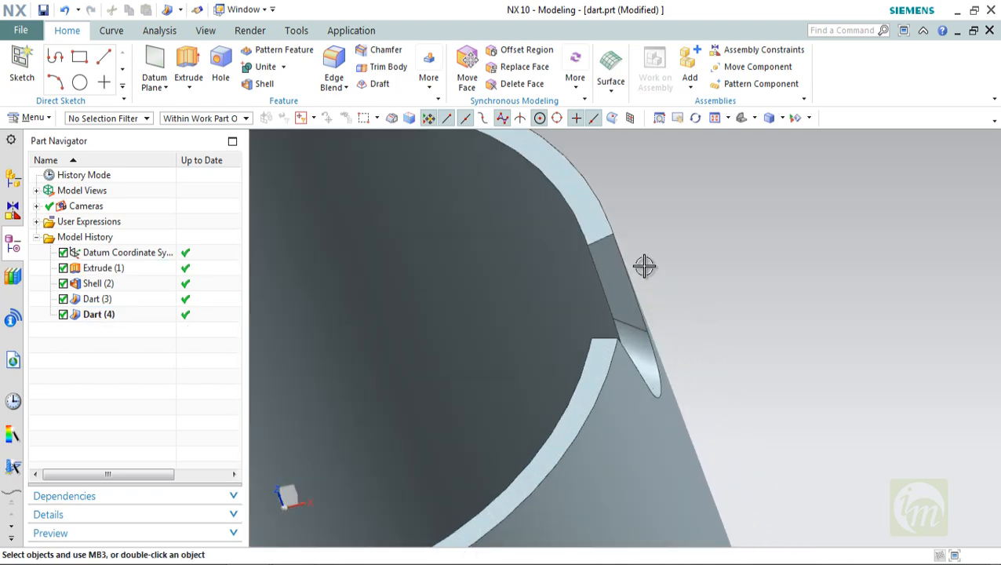
middle_click_drag(645, 271, 699, 378)
scroll(667, 326, "down", 3)
scroll(669, 324, "up", 5)
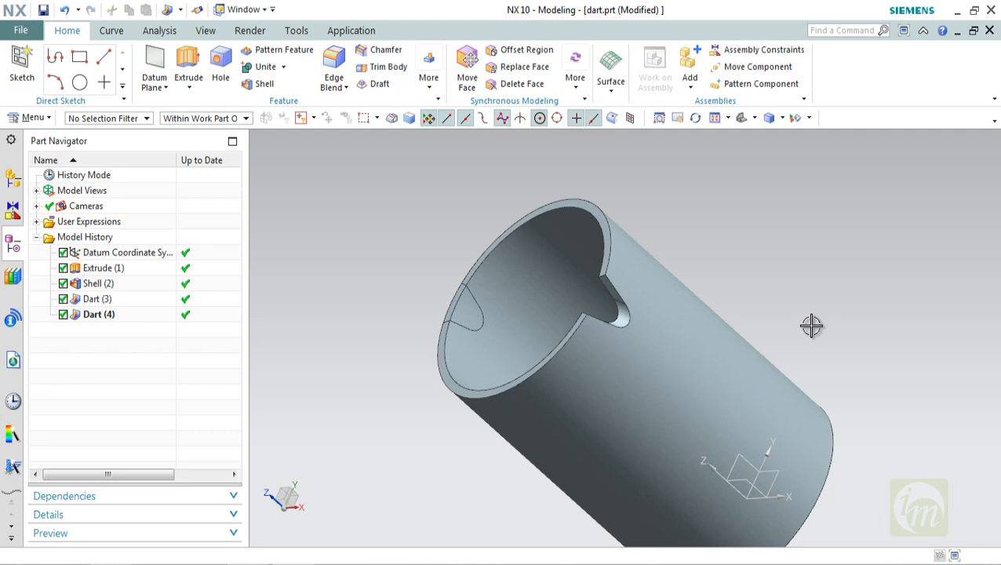